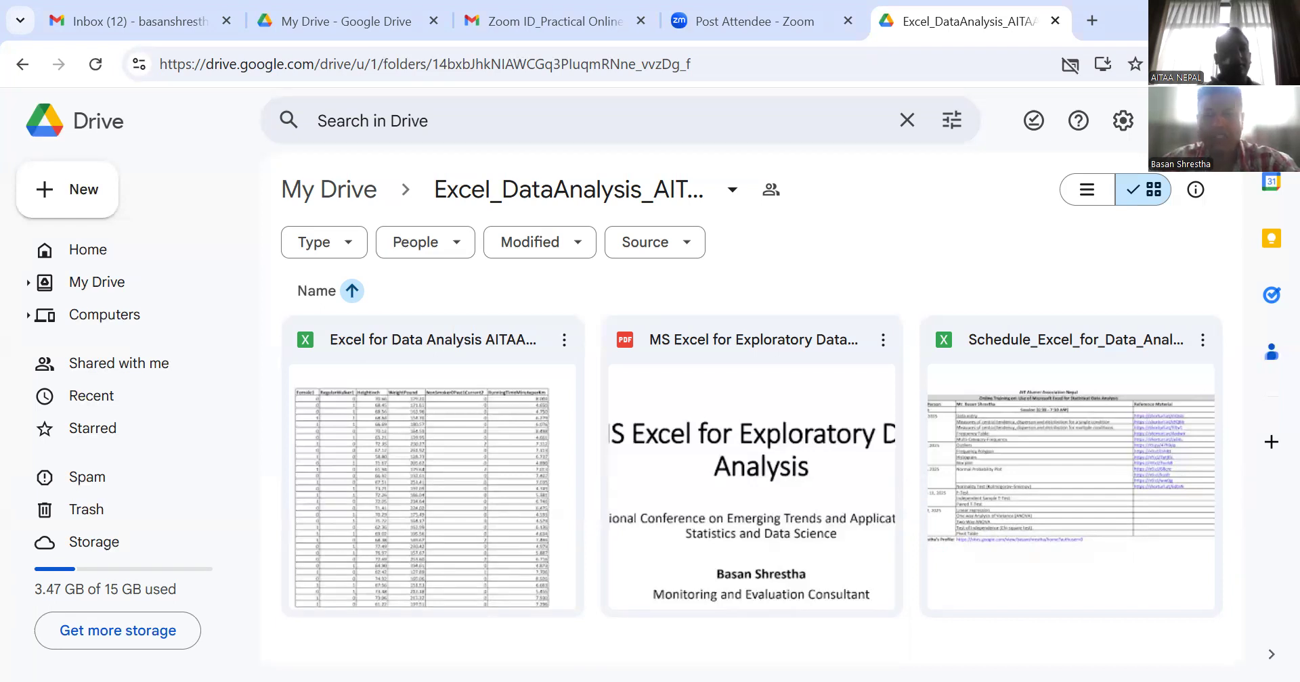
# Step: Switch to the Excel workbook Excel for Data Analysis AITAA 08062025.xlsx and enlarge the Sheet1 view to 120%
pyautogui.hotkey('alt', 'Tab')
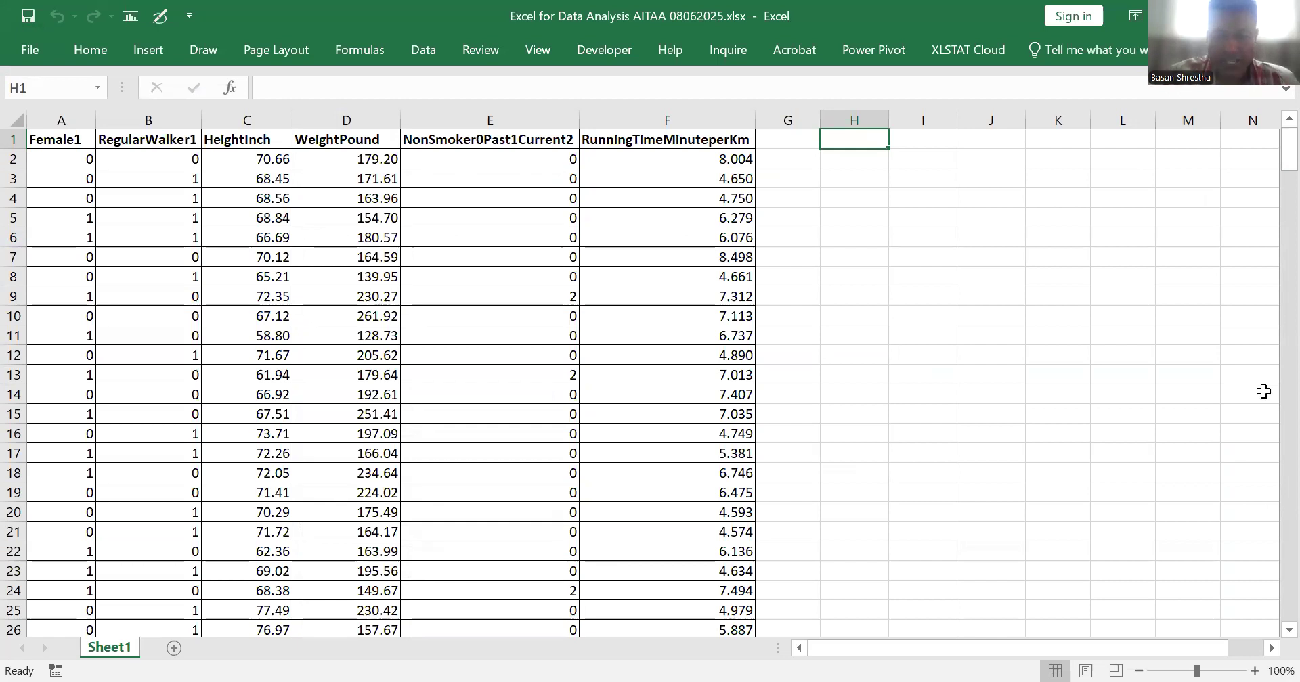
pyautogui.click(948, 319)
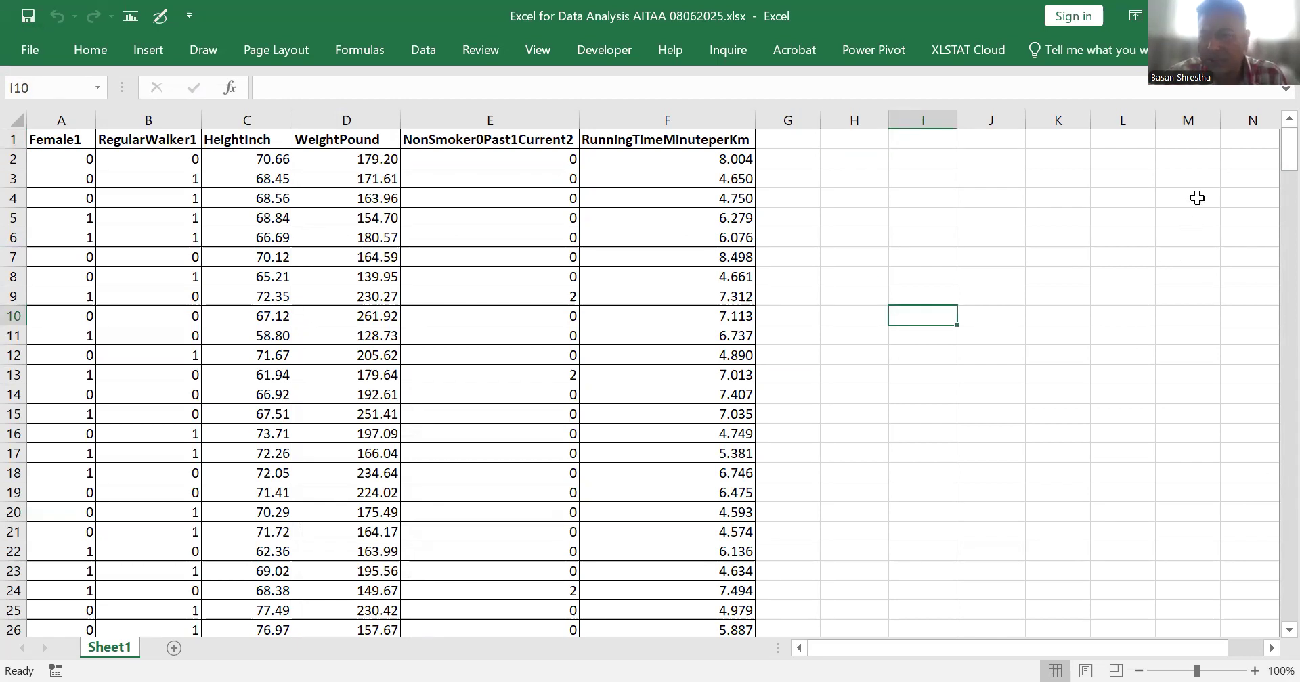
pyautogui.click(870, 218)
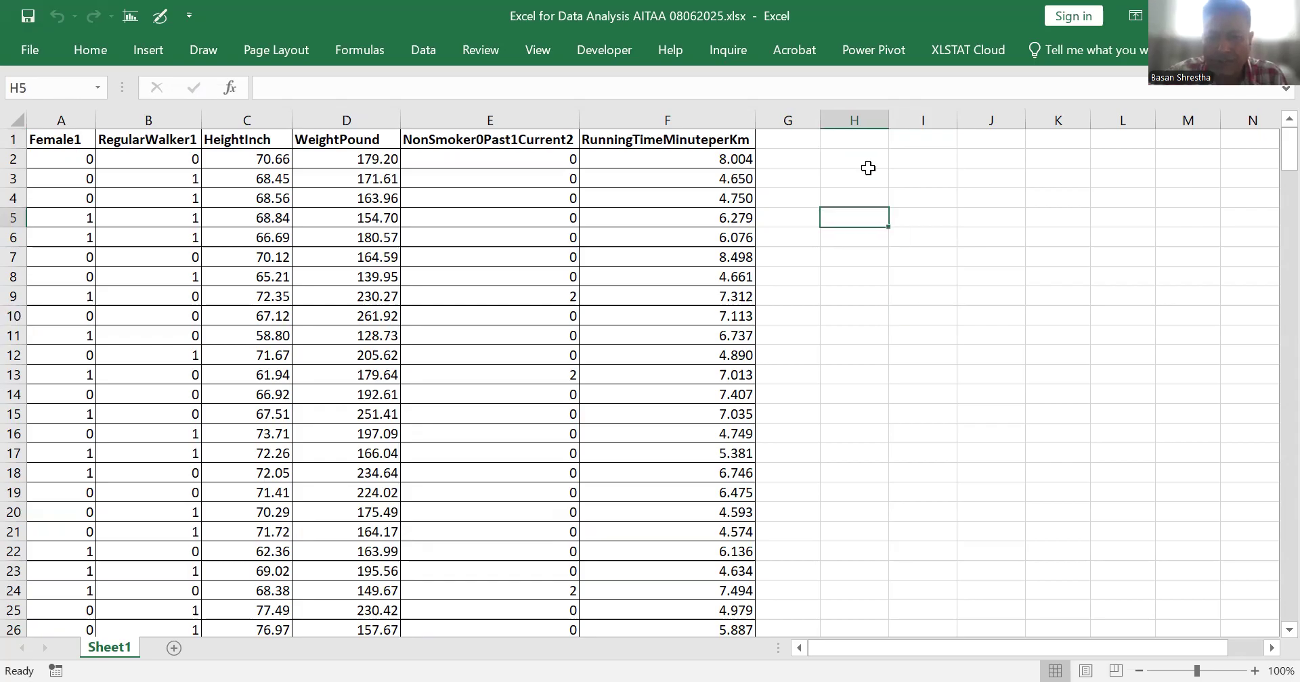
pyautogui.click(873, 140)
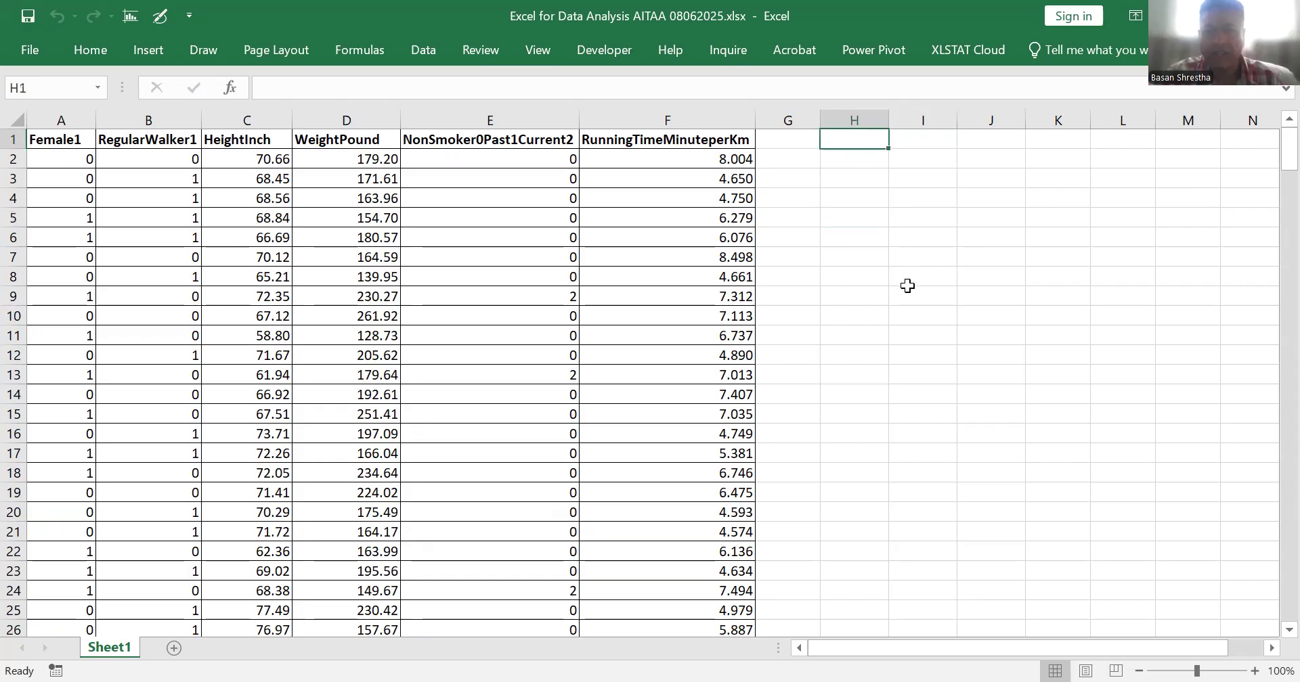
pyautogui.click(1254, 669)
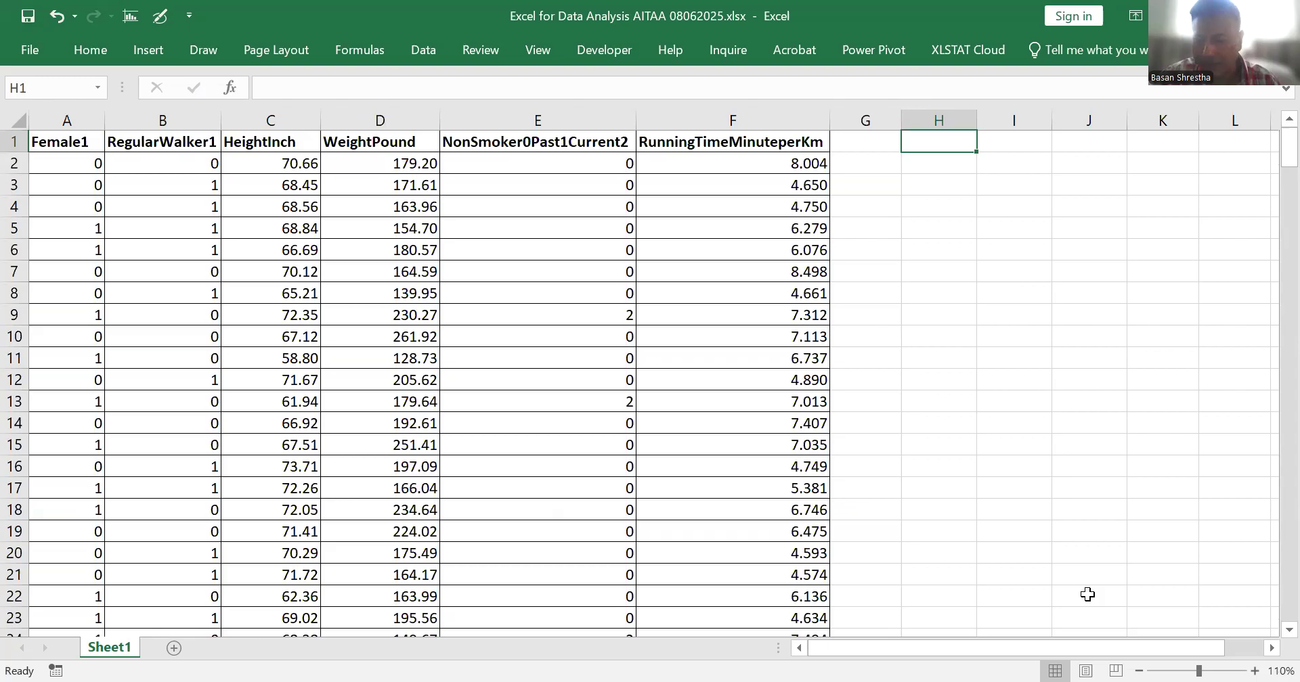
pyautogui.click(1254, 670)
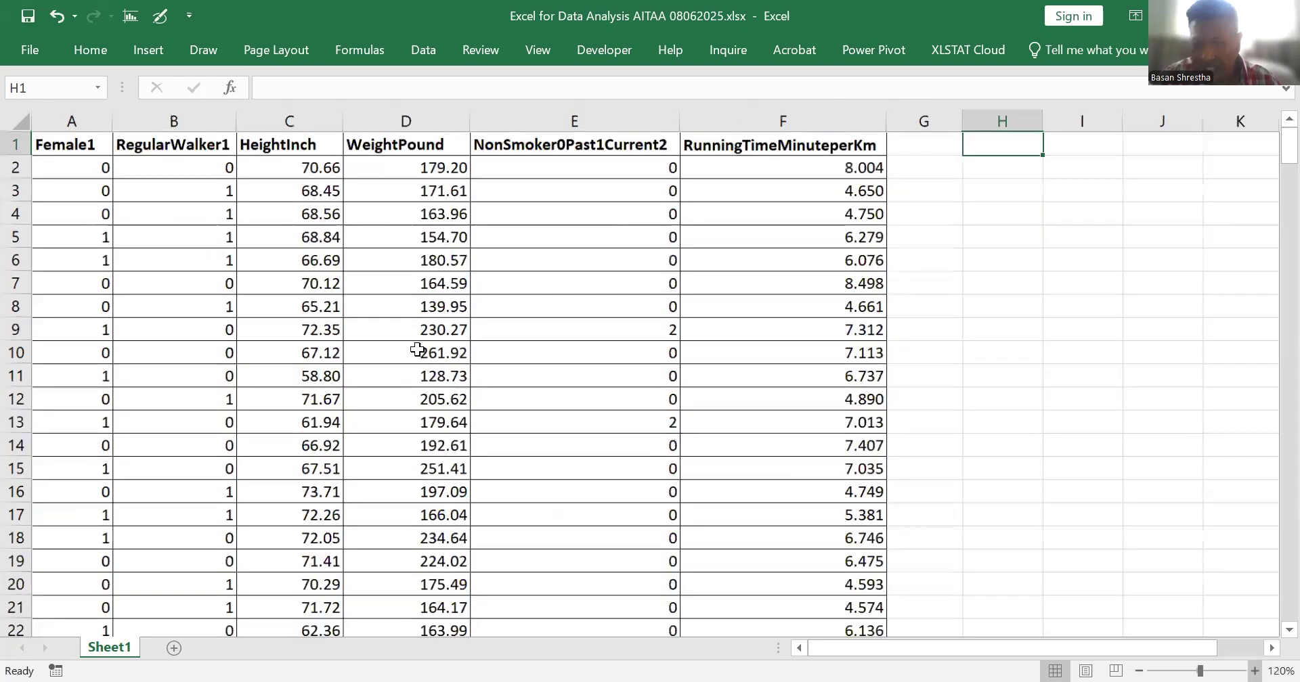
# Step: Freeze the panes of Sheet1 at cell B2 and scroll through the rows to check the fixed header row
pyautogui.click(283, 241)
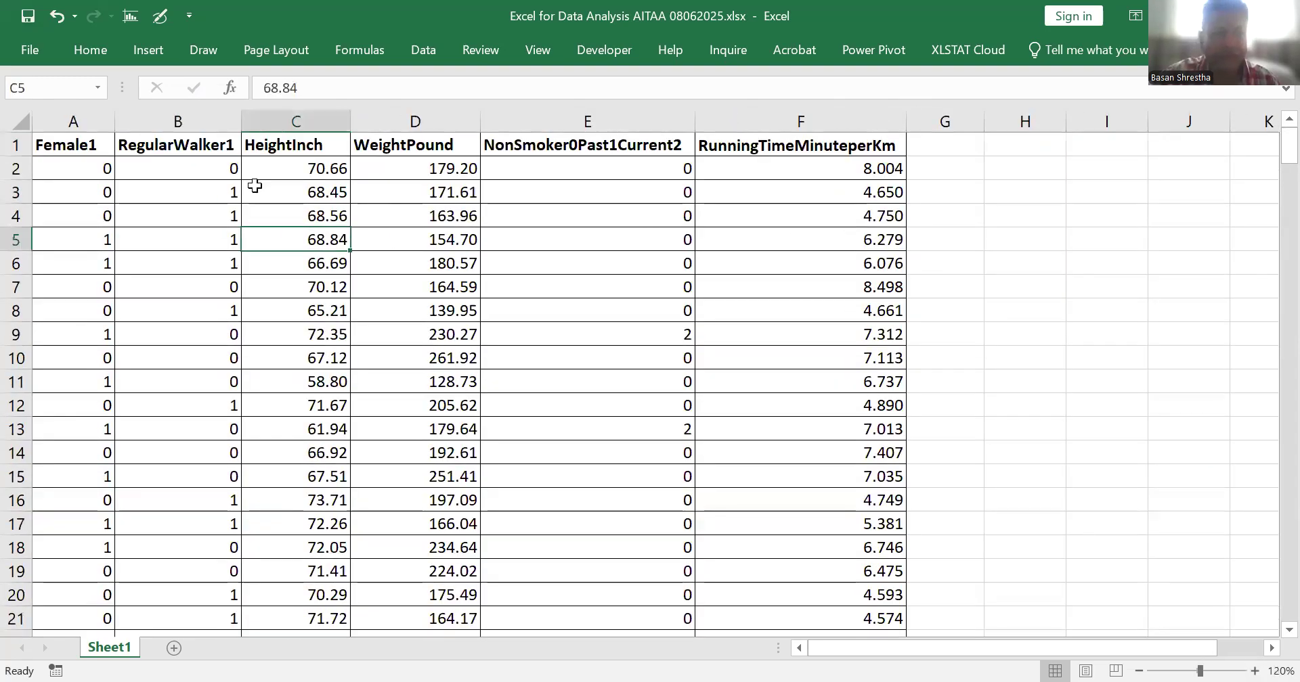
pyautogui.click(228, 170)
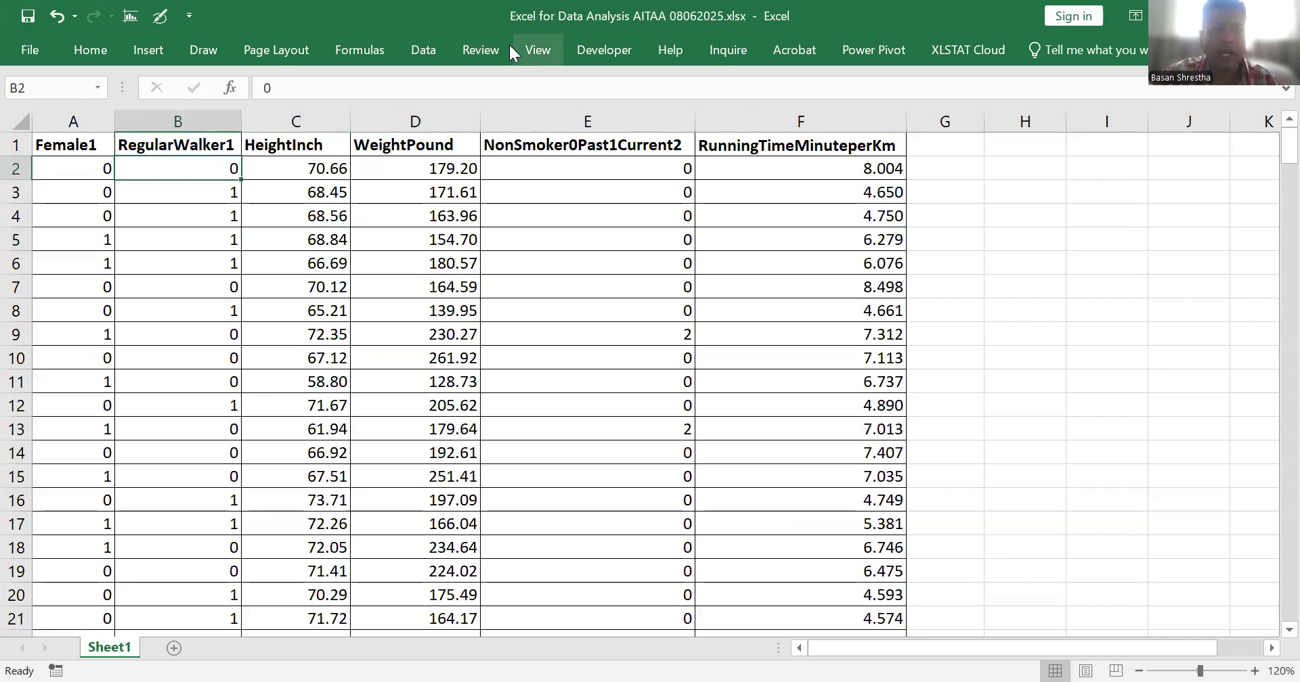
pyautogui.click(528, 65)
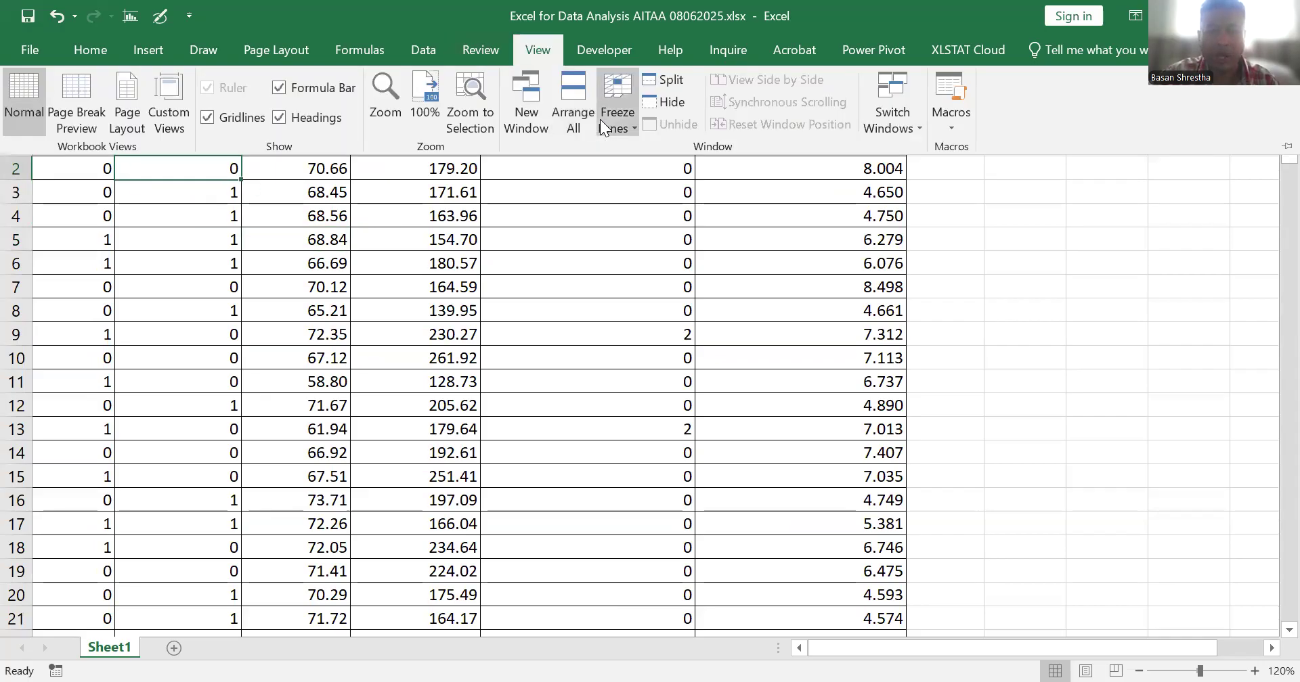
pyautogui.click(600, 119)
pyautogui.click(623, 176)
pyautogui.scroll(-2, 1113, 282)
pyautogui.scroll(-1, 1114, 281)
pyautogui.scroll(3, 1115, 264)
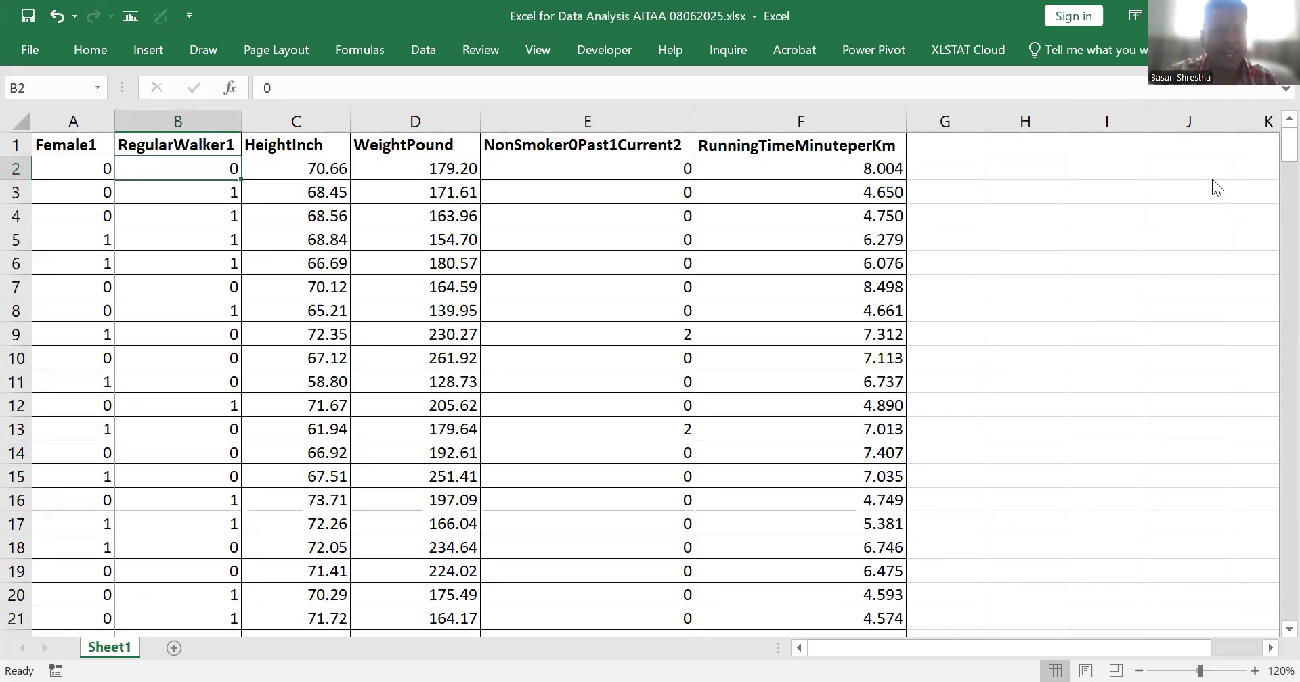
pyautogui.click(142, 269)
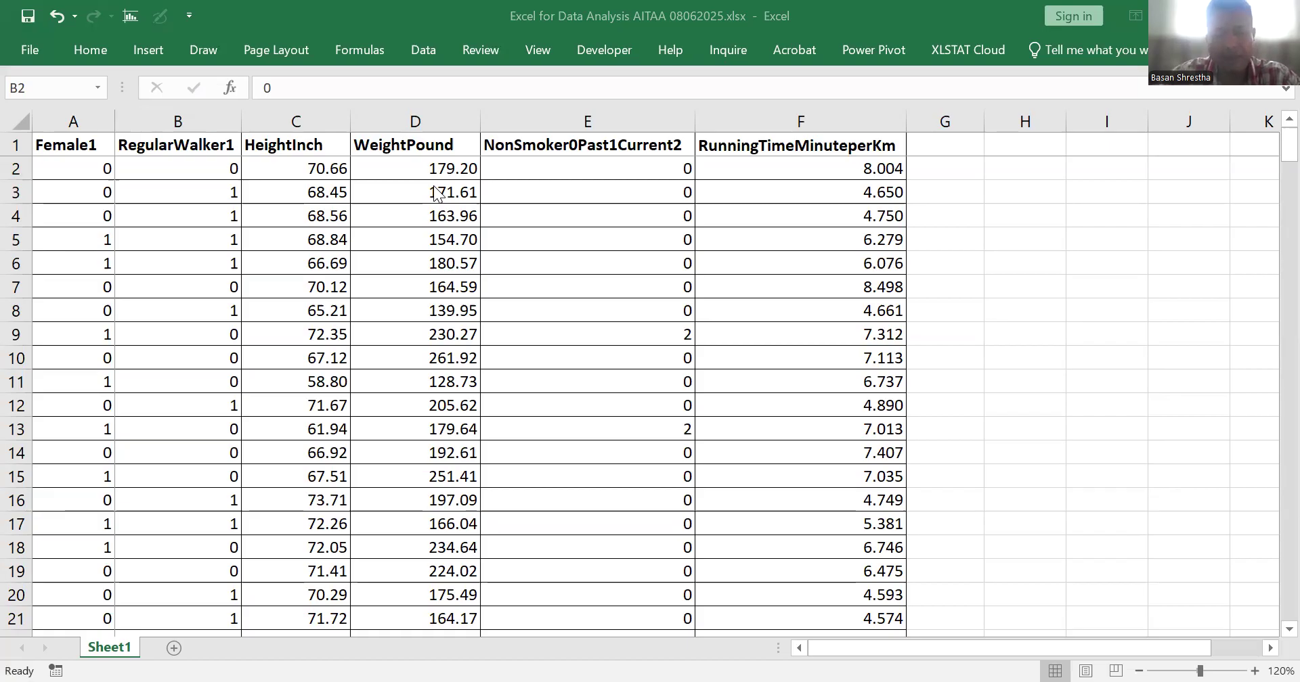
pyautogui.click(392, 173)
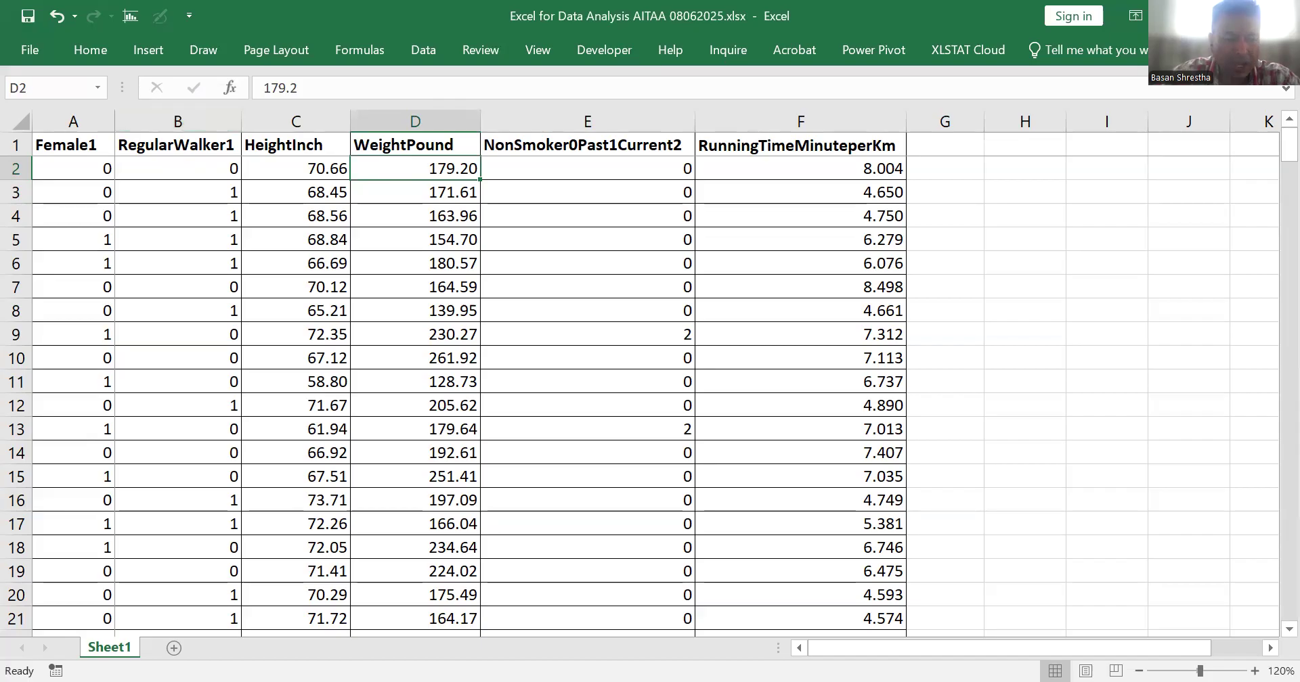
# Step: Add a new worksheet after Sheet1 and name it 080625
pyautogui.click(174, 648)
pyautogui.doubleClick(178, 648)
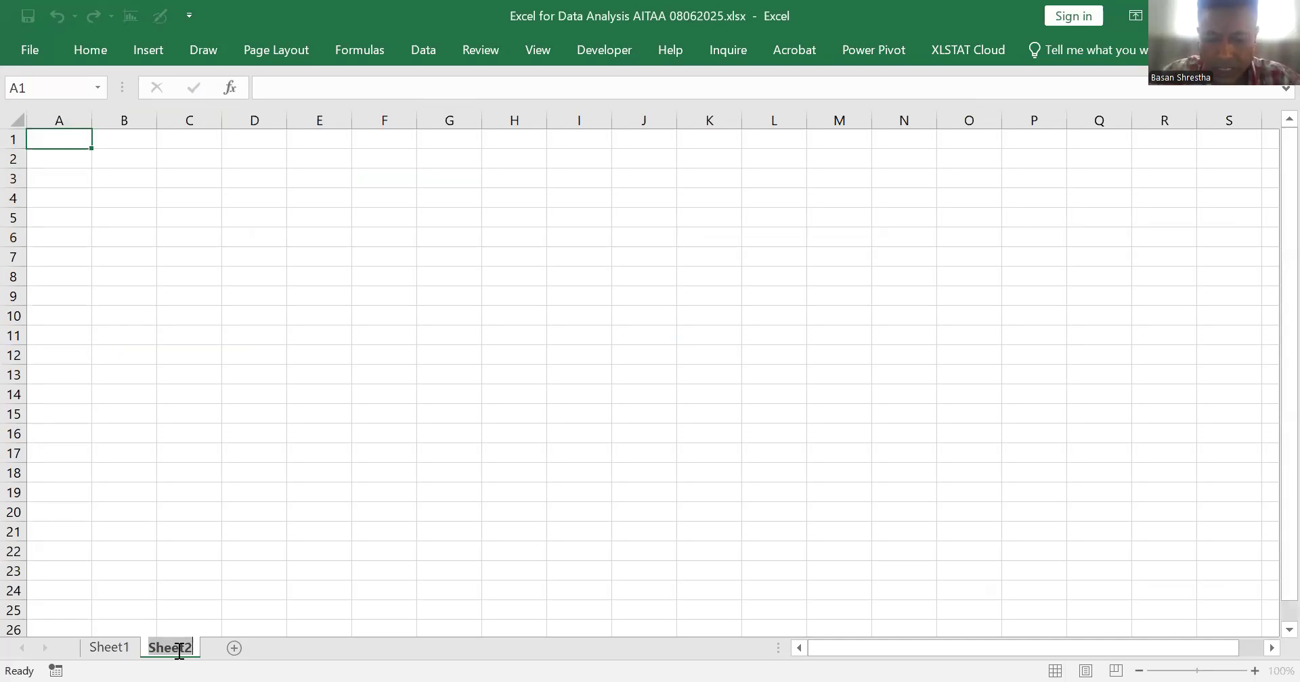
pyautogui.write('0806')
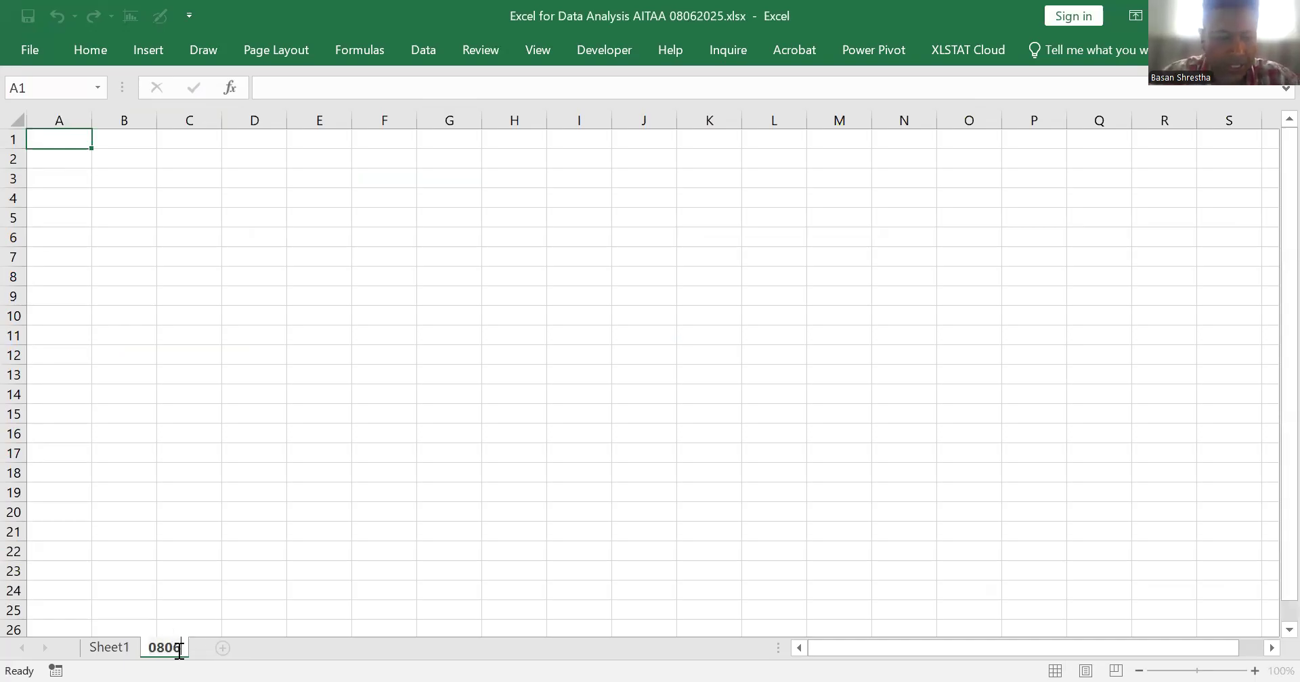
pyautogui.write('25')
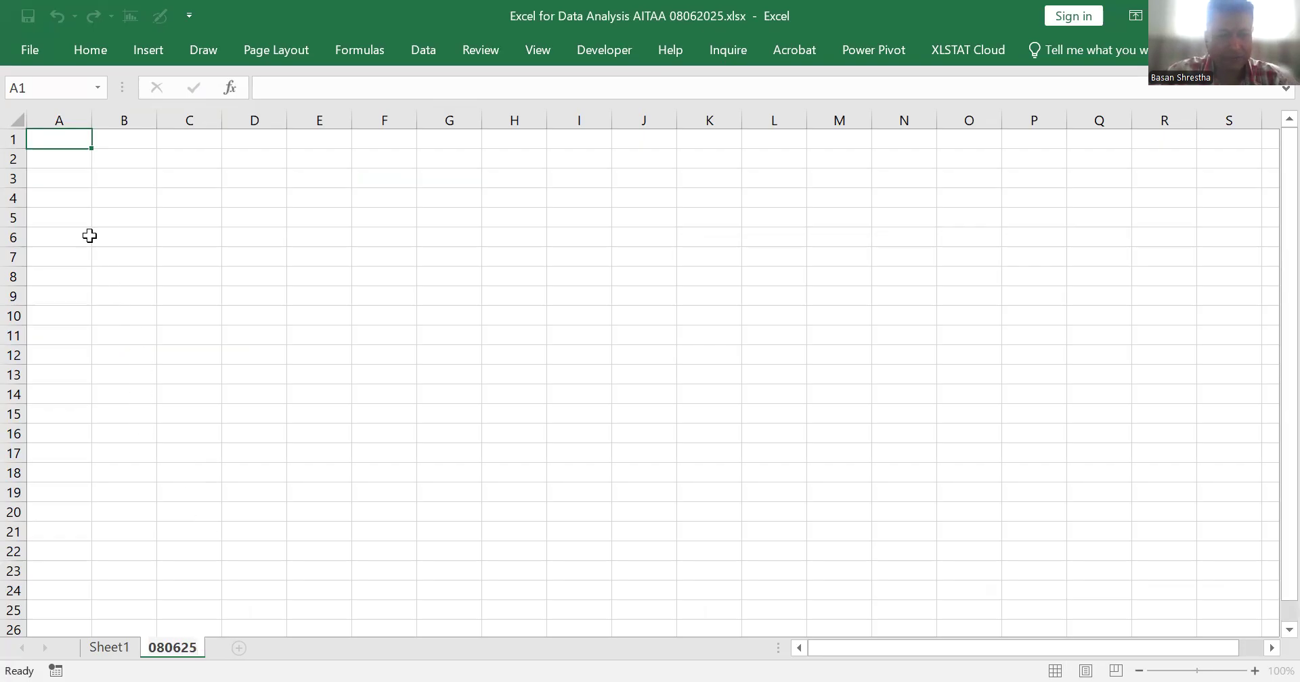
pyautogui.click(81, 136)
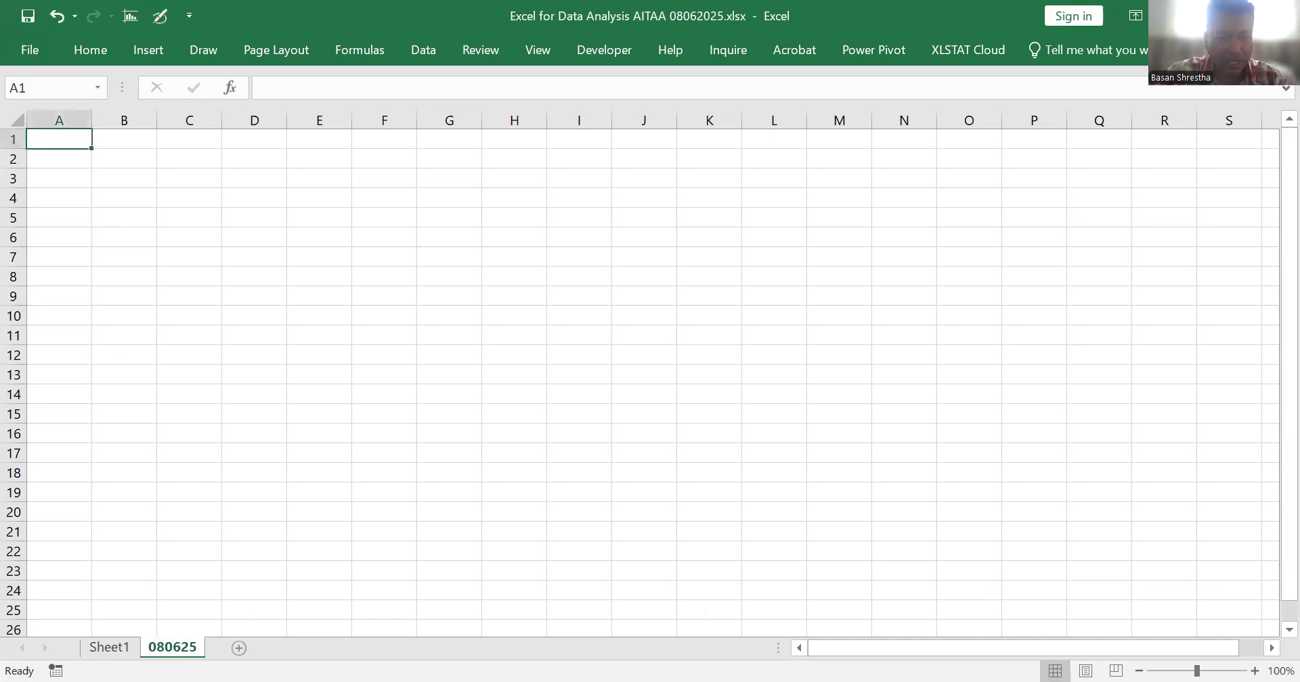
# Step: Copy the RegularWalker1 and WeightPound columns from Sheet1 into columns A and B of sheet 080625
pyautogui.hotkey('ctrl', 'pageup')
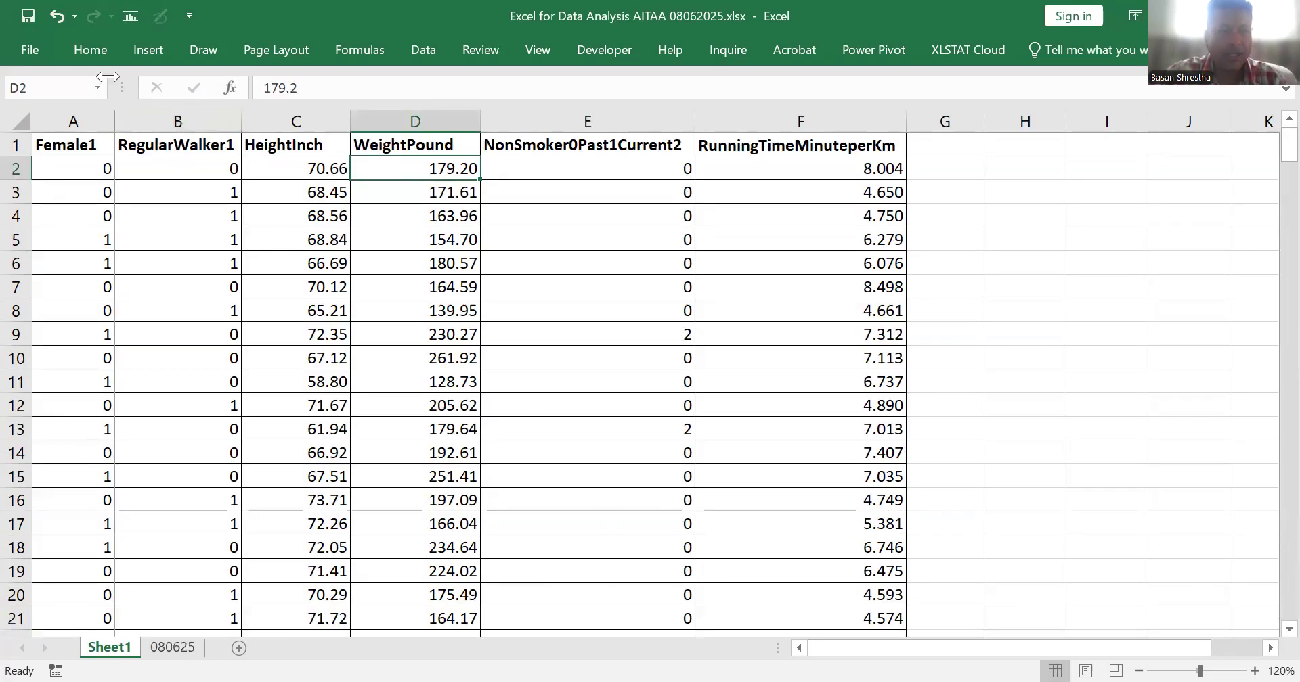
pyautogui.click(169, 121)
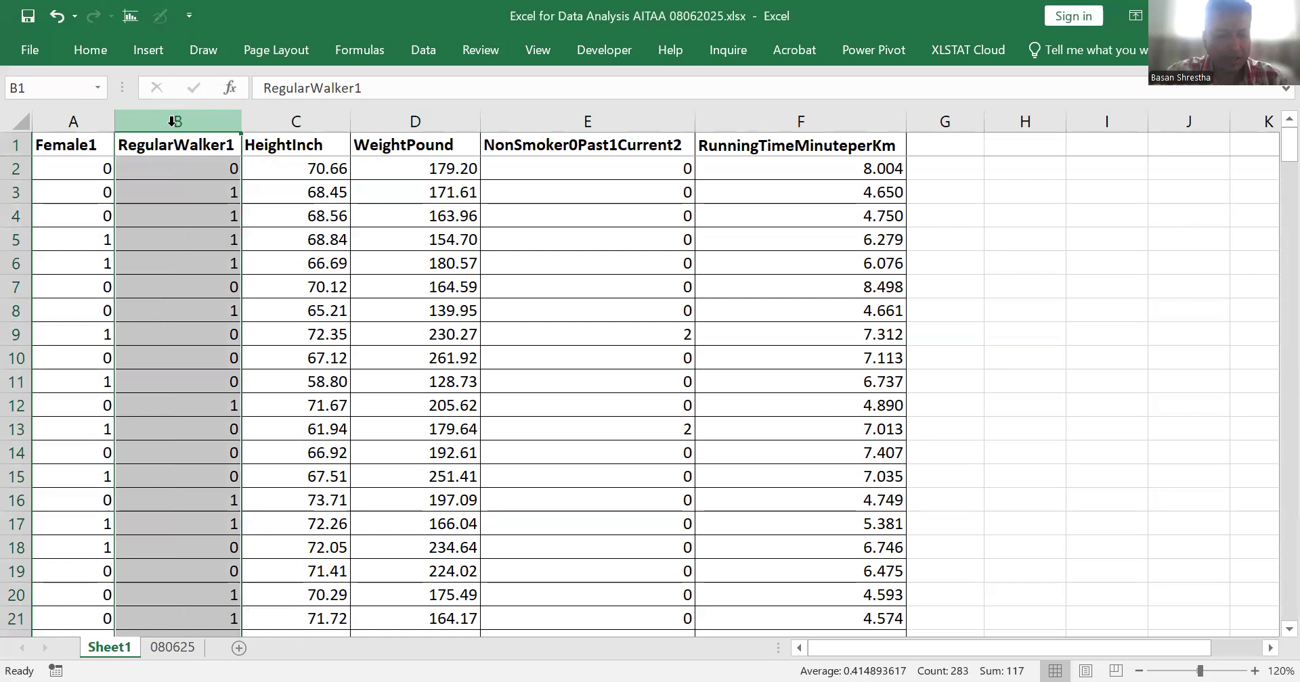
pyautogui.keyDown('ctrl'); pyautogui.click(408, 121); pyautogui.keyUp('ctrl')
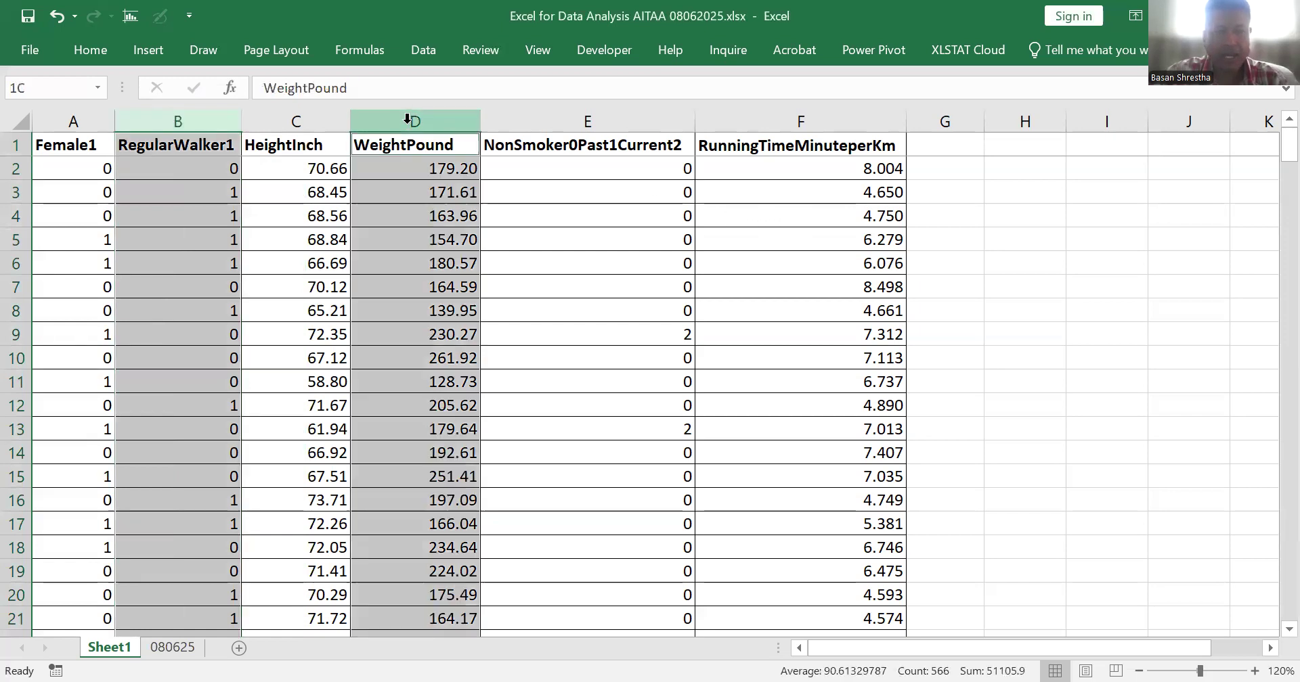
pyautogui.hotkey('ctrl', 'c')
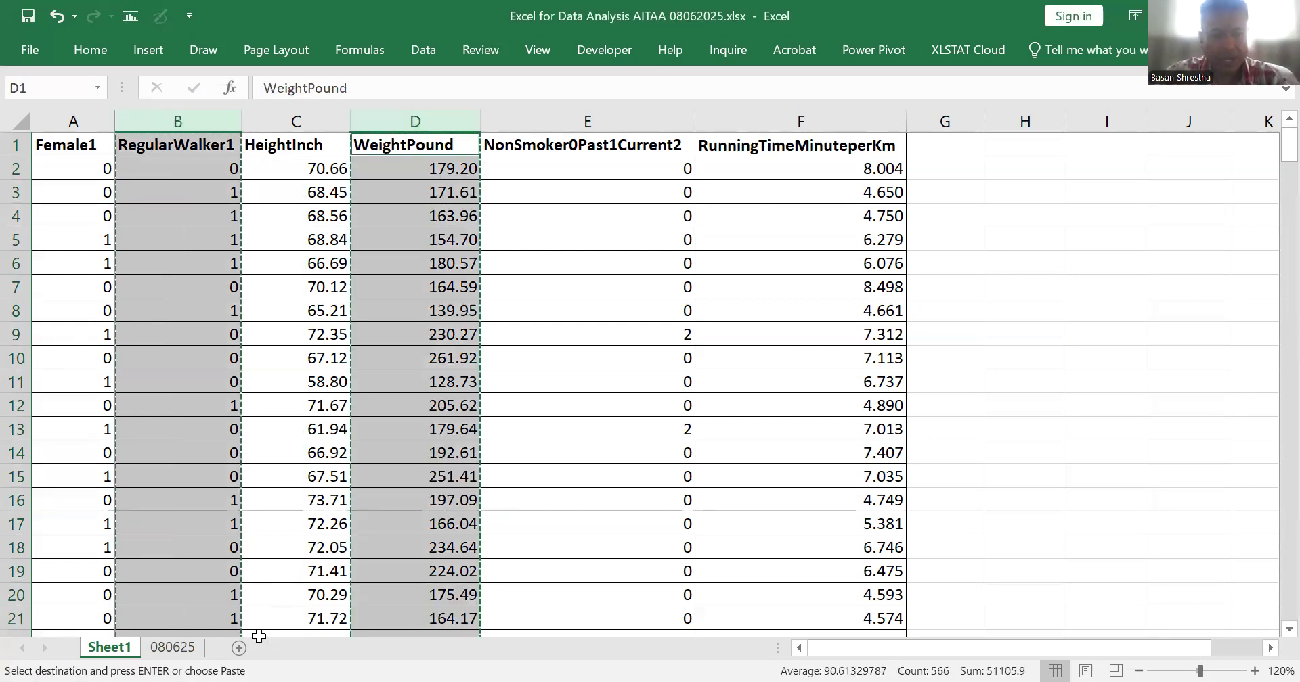
pyautogui.click(172, 648)
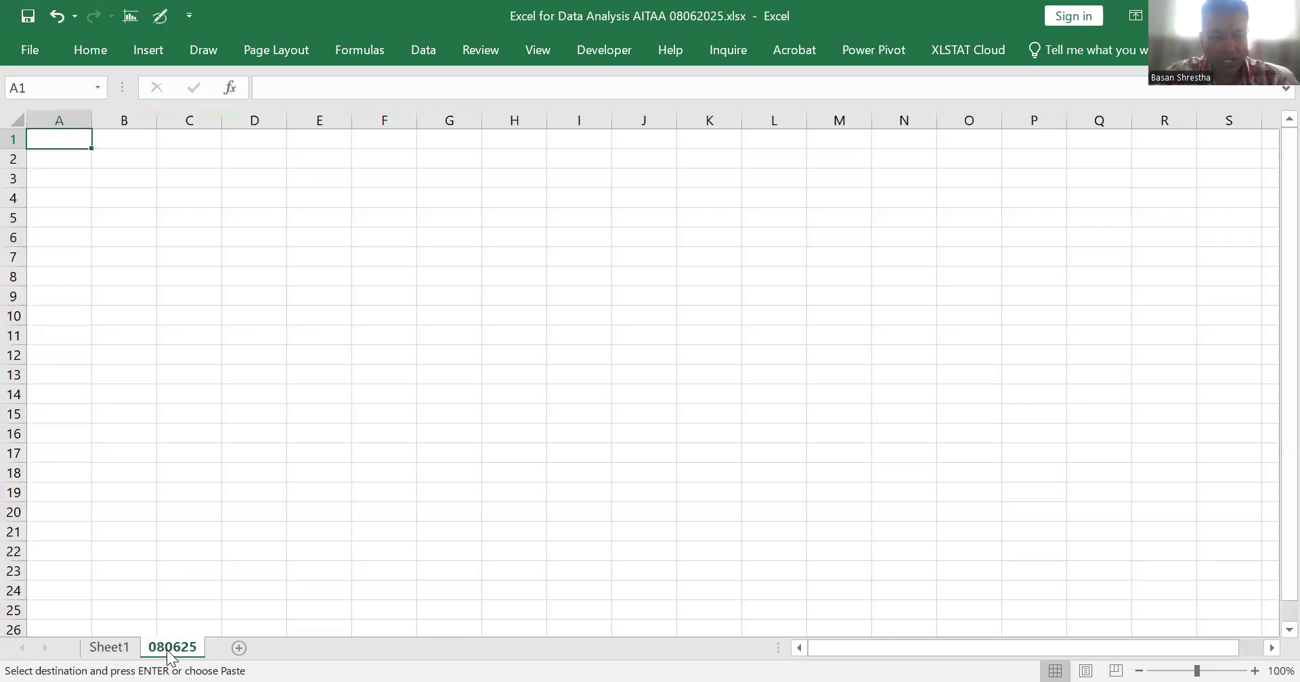
pyautogui.hotkey('ctrl', 'v')
pyautogui.click(376, 274)
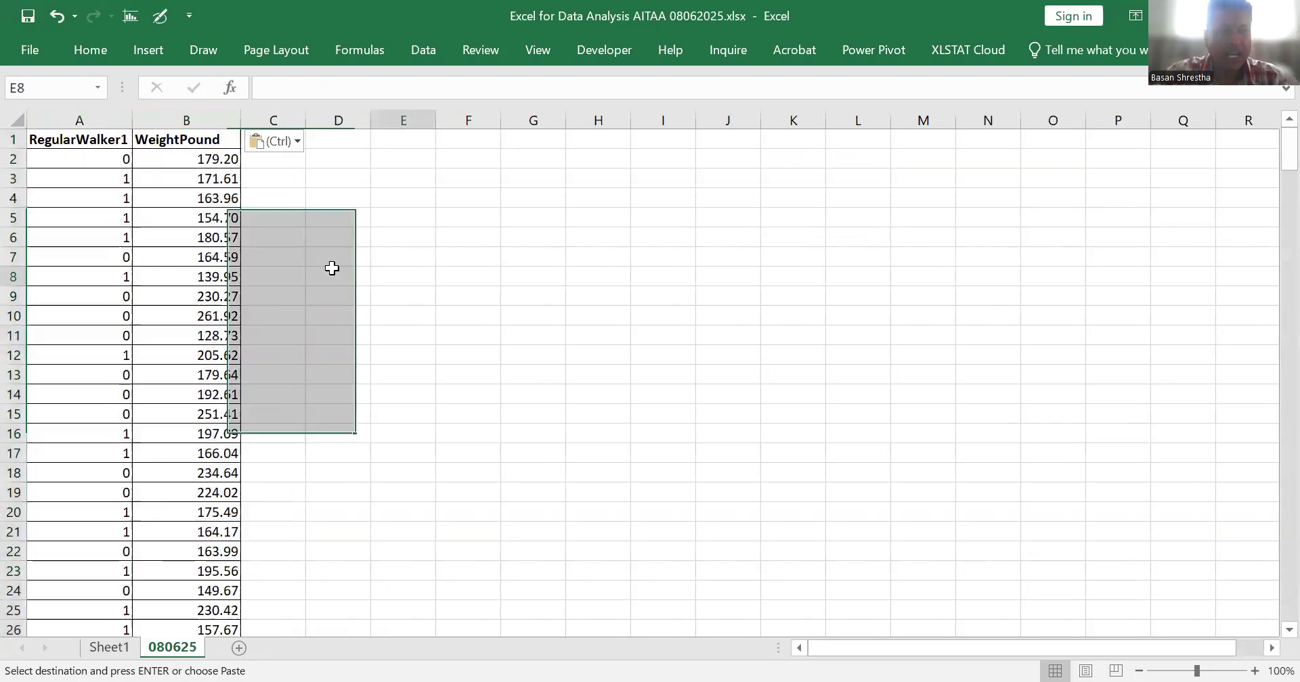
pyautogui.click(114, 142)
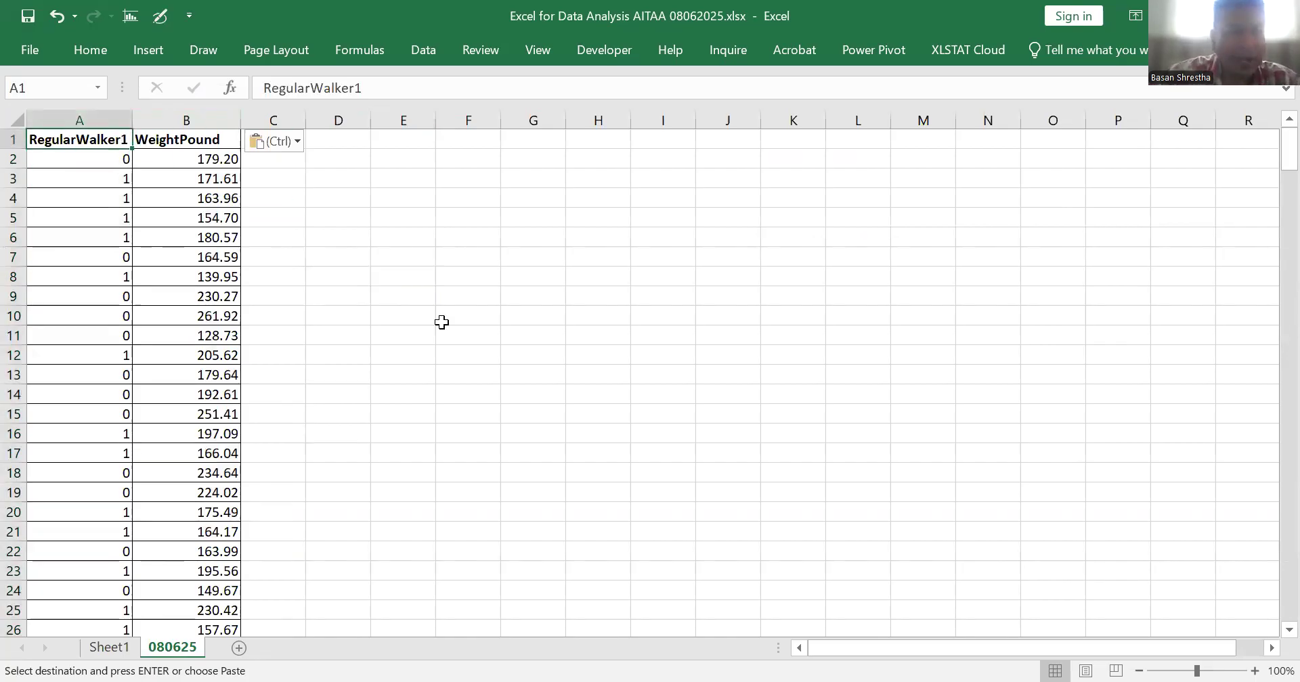
# Step: Freeze the panes of sheet 080625 at cell B2
pyautogui.click(179, 160)
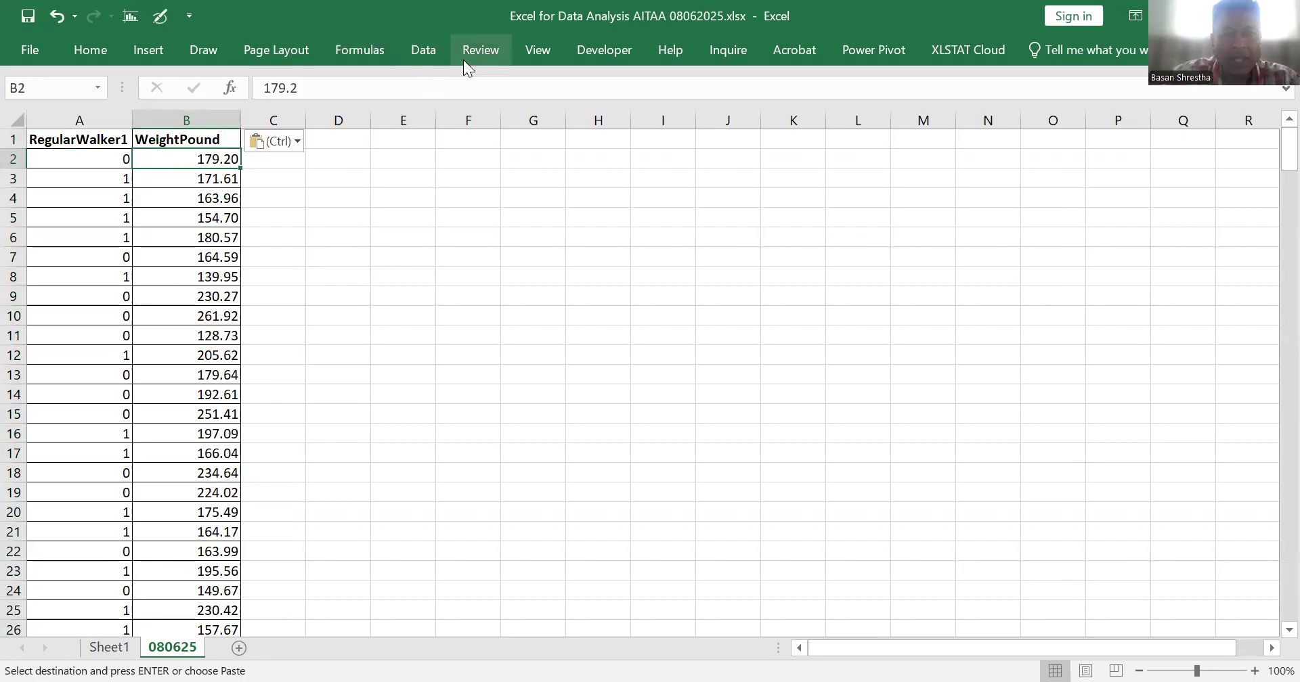
pyautogui.click(541, 51)
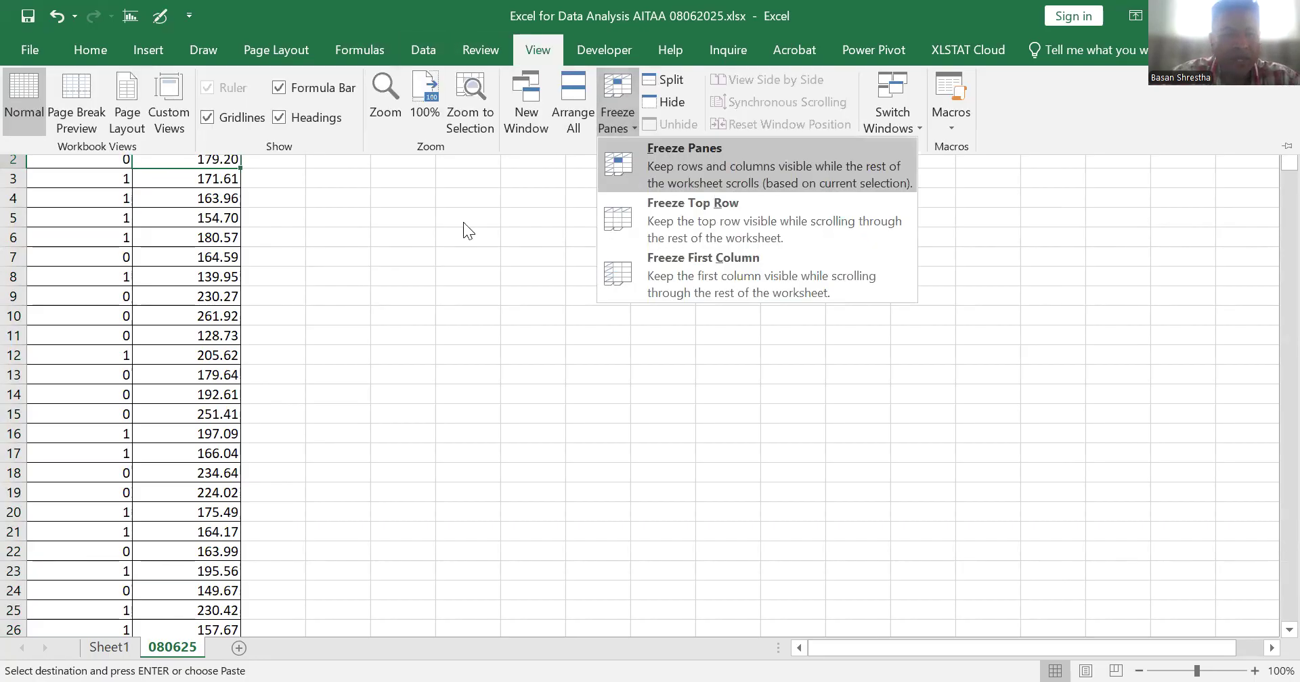
pyautogui.press('f')
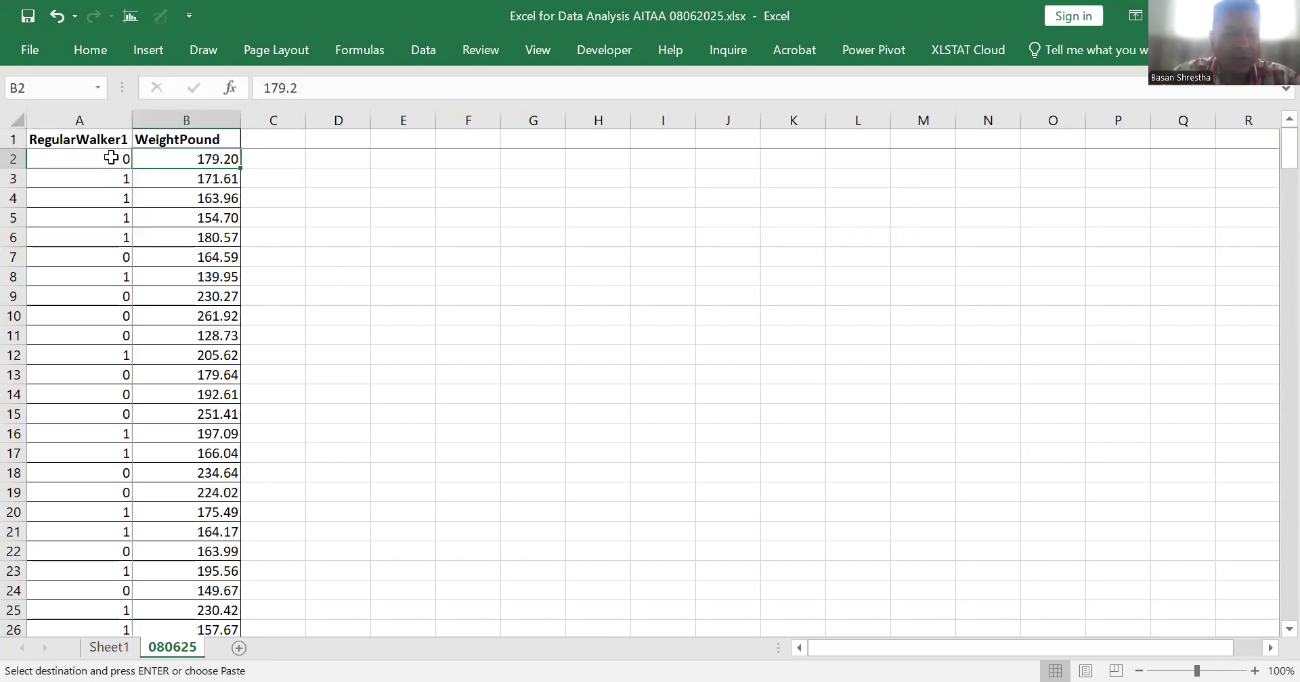
# Step: Turn on filtering for the header row of sheet 080625 and view the filter options of RegularWalker1
pyautogui.click(14, 139)
pyautogui.click(431, 46)
pyautogui.click(581, 80)
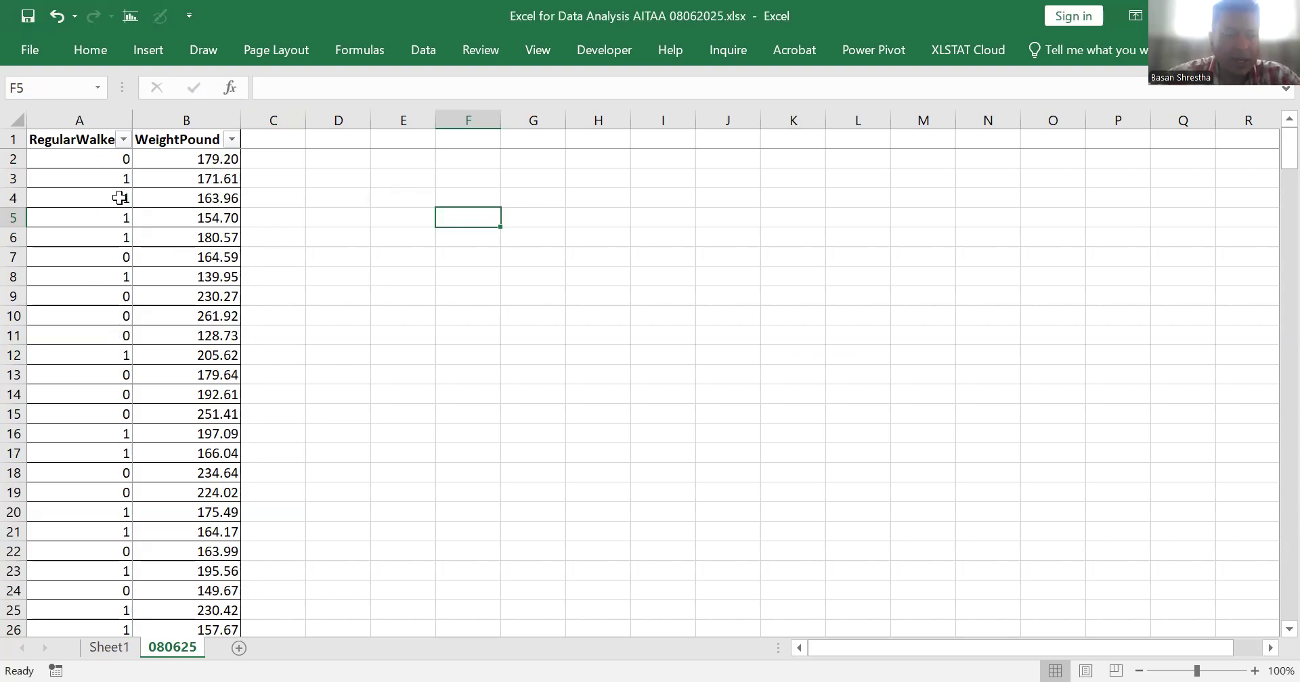
pyautogui.click(124, 140)
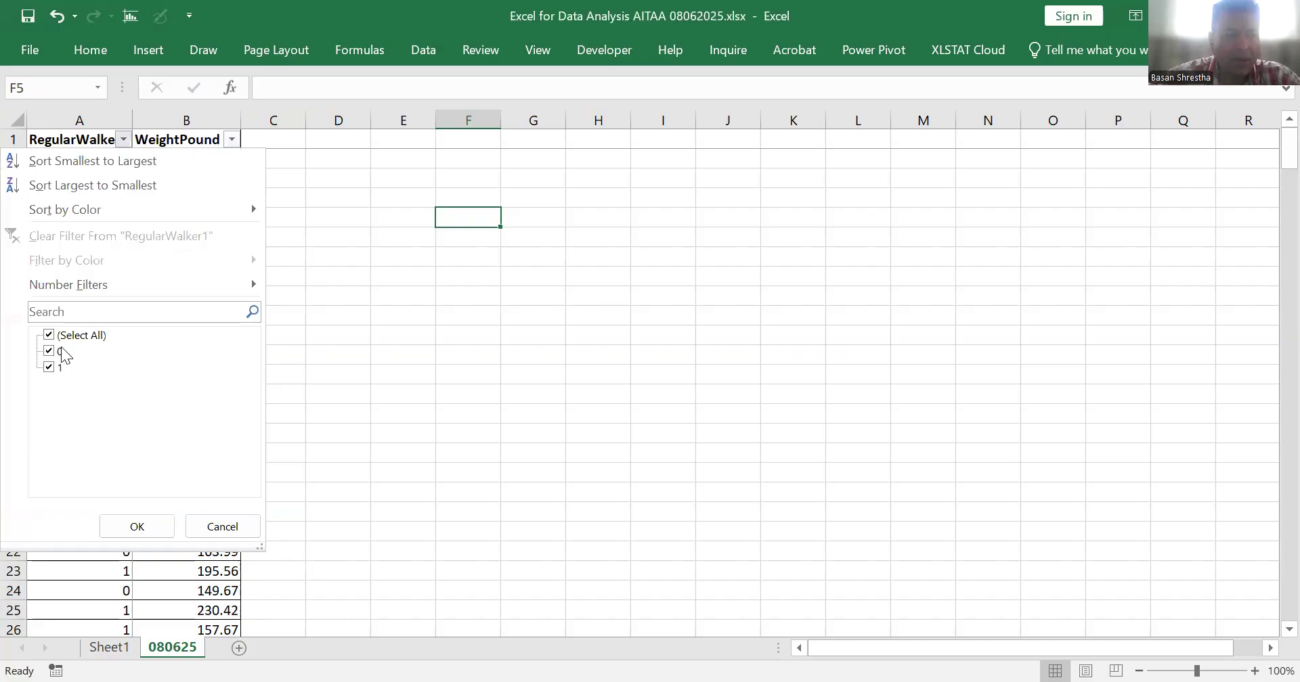
pyautogui.click(224, 527)
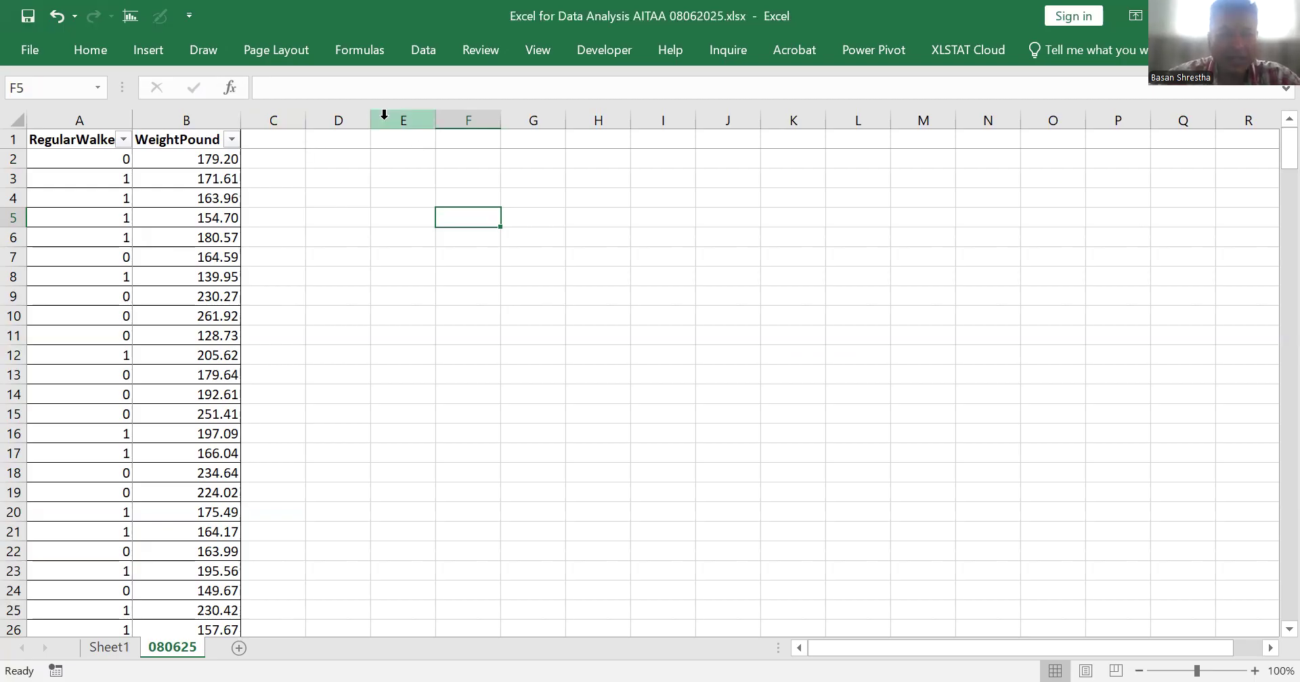
# Step: Copy the headers RegularWalker1 and WeightPound from A1:B1 to cells E2:F2 on sheet 080625
pyautogui.click(357, 137)
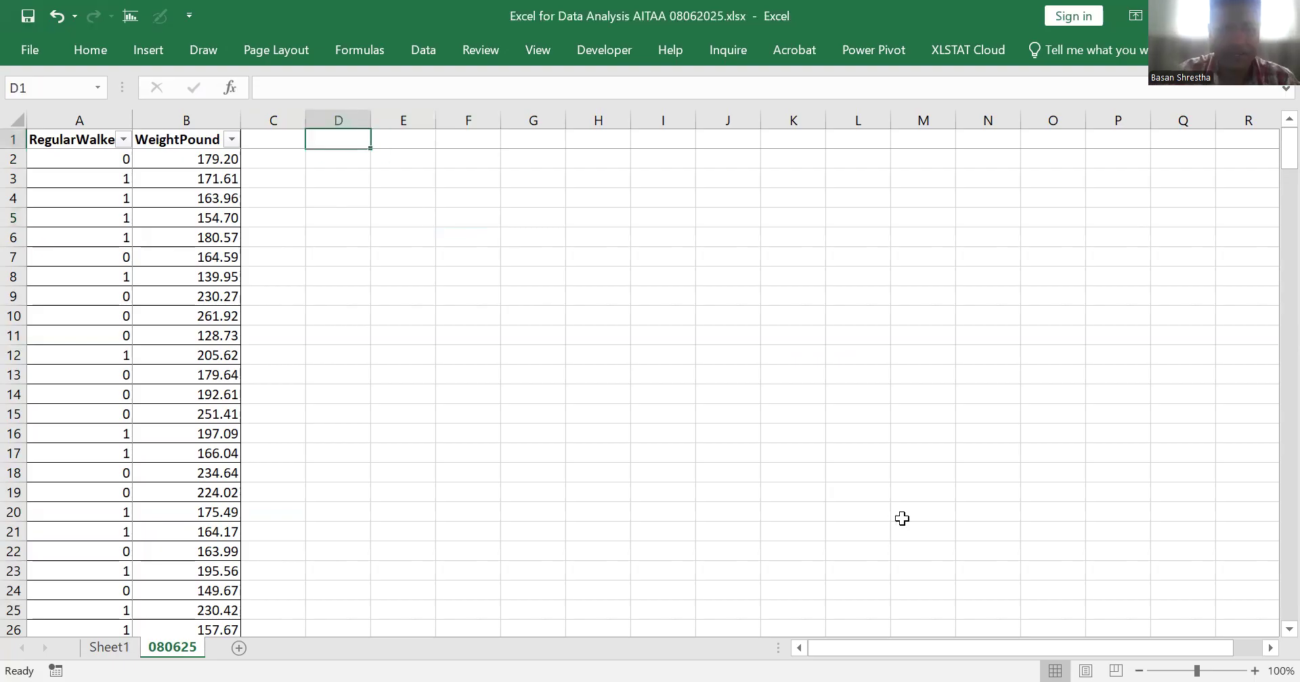
pyautogui.press('Down')
pyautogui.press('Up')
pyautogui.hotkey('ctrl', 'Left')
pyautogui.hotkey('ctrl', 'Left')
pyautogui.hotkey('shift', 'Right')
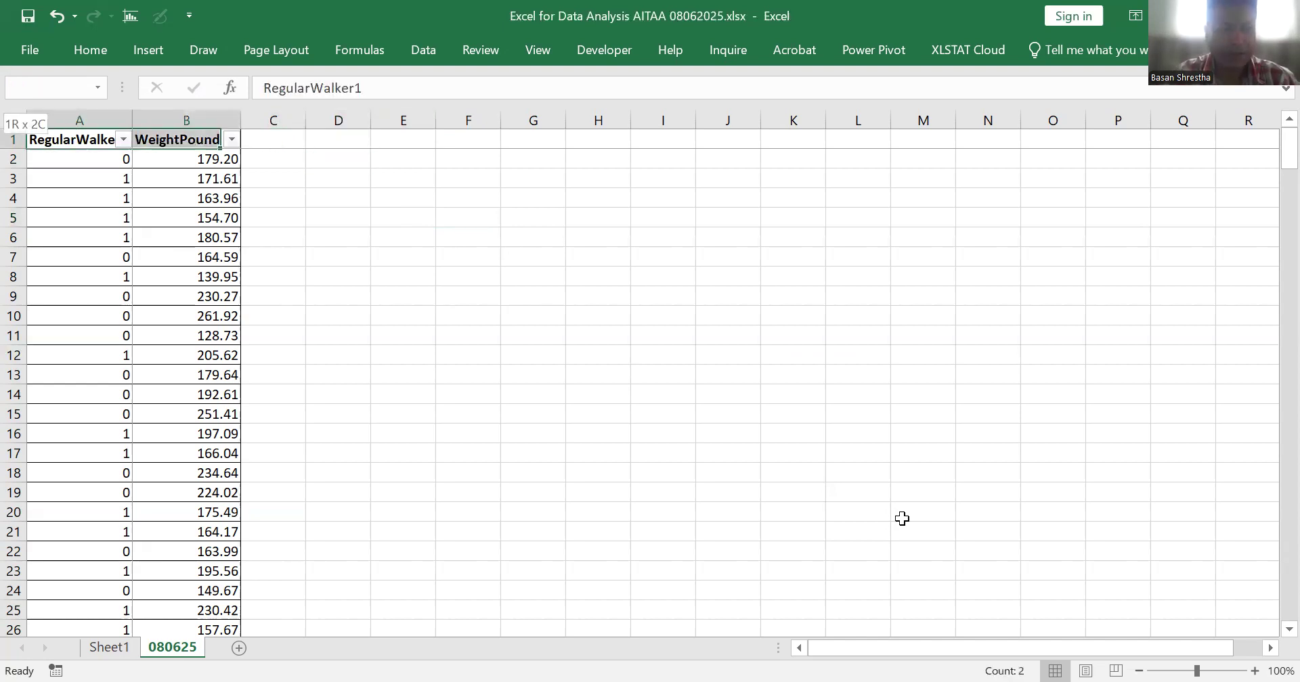
pyautogui.hotkey('ctrl', 'c')
pyautogui.press('Down')
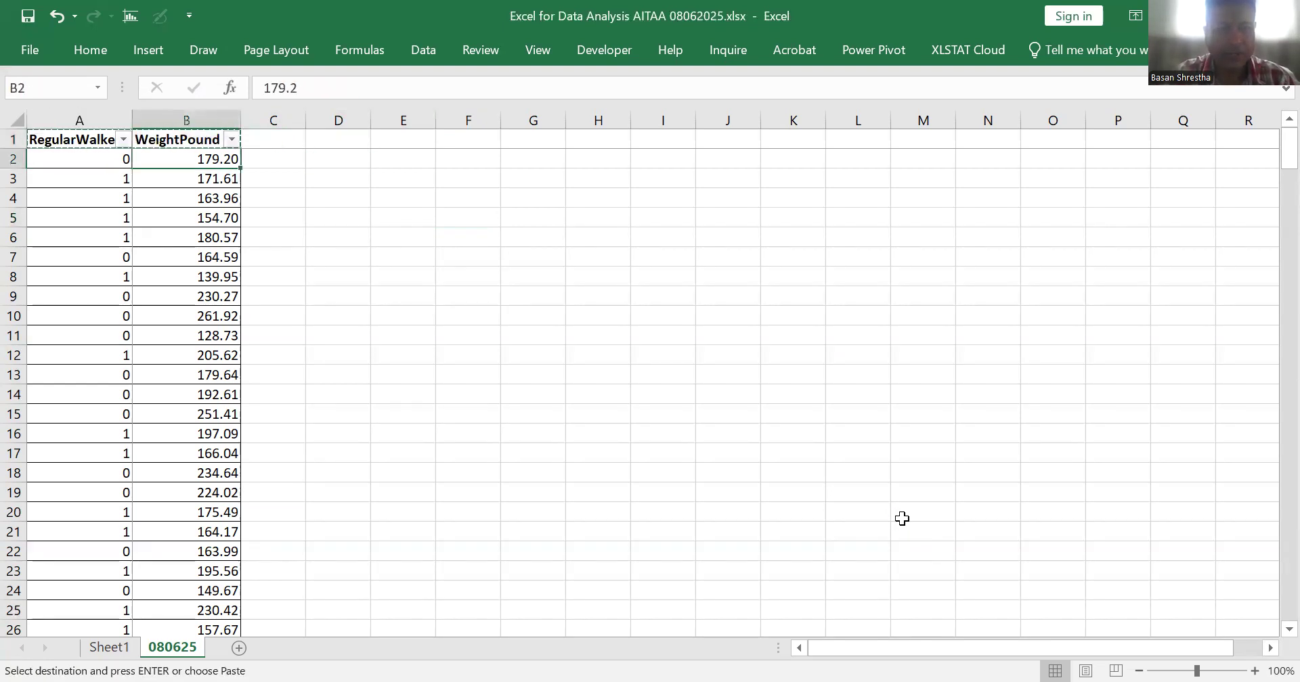
pyautogui.press('Right')
pyautogui.press('Right')
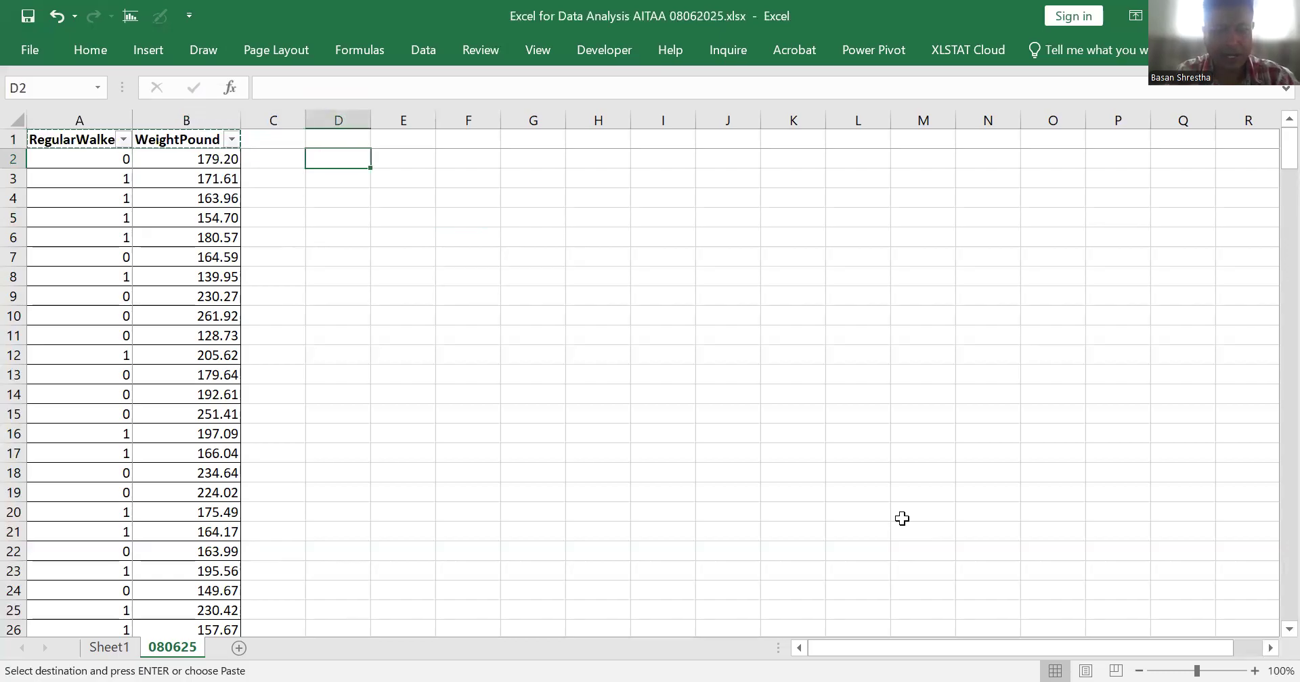
pyautogui.press('Right')
pyautogui.hotkey('ctrl', 'v')
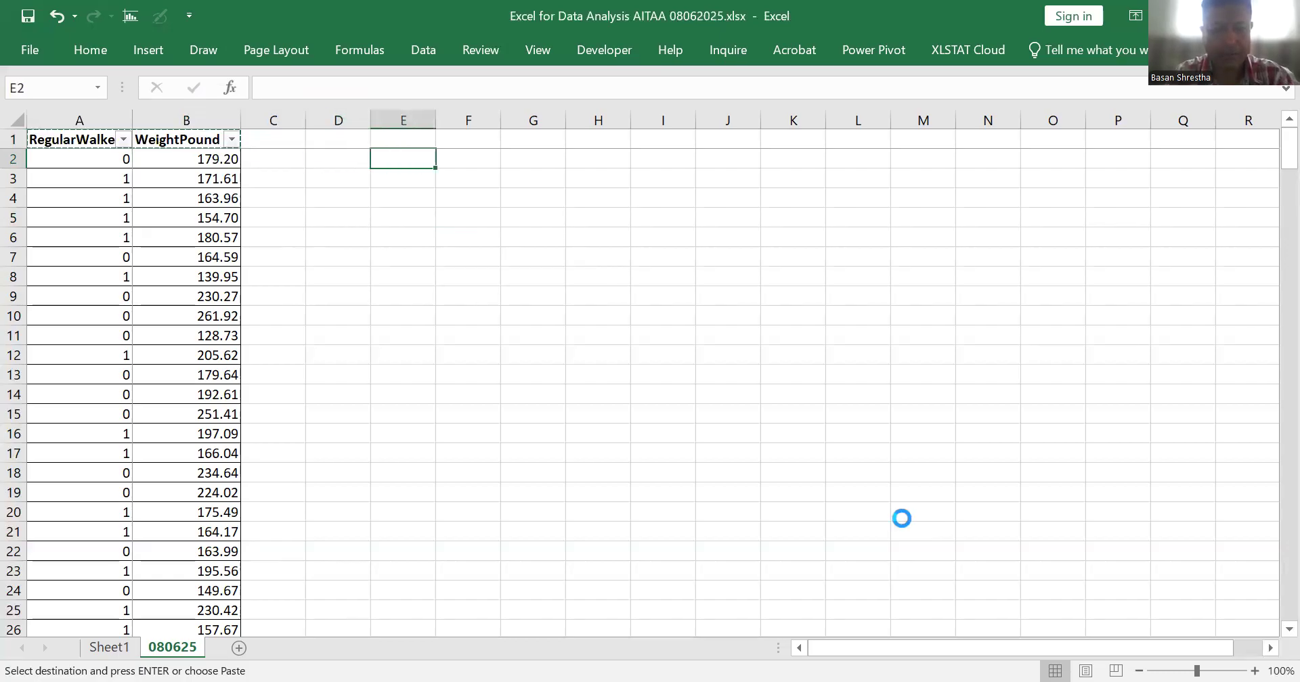
pyautogui.press('Up')
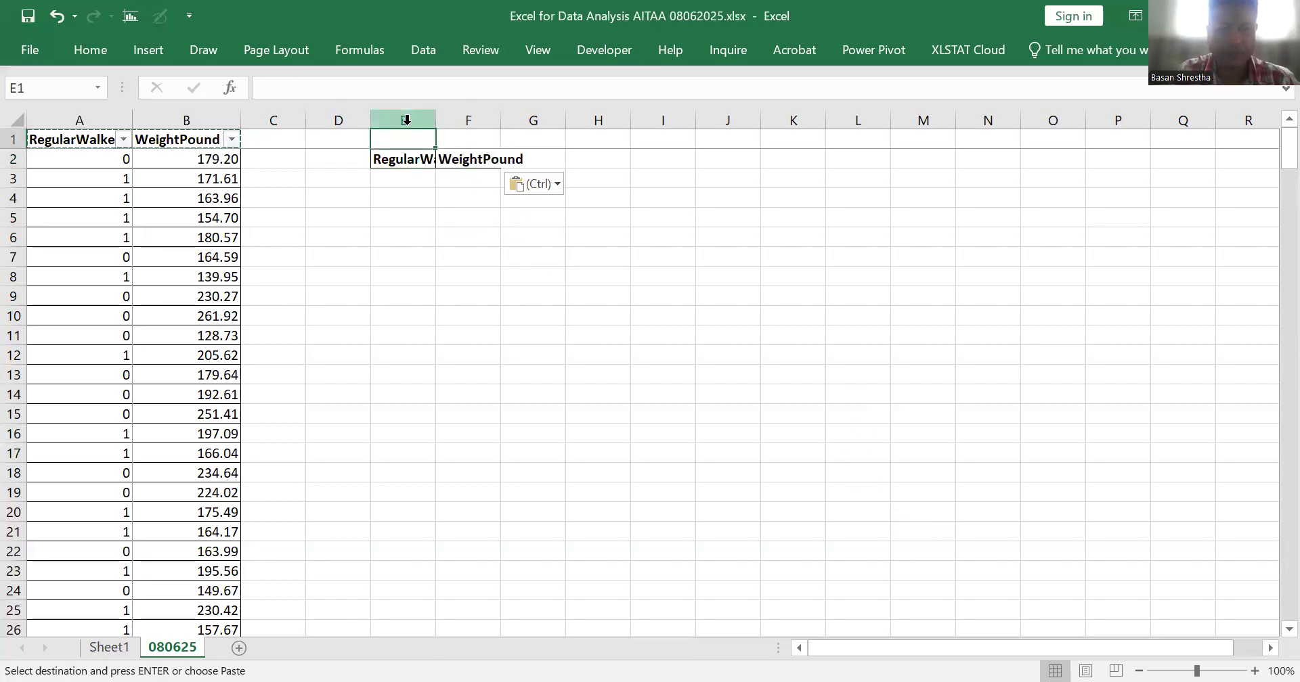
# Step: Fit the widths of columns E and F to the copied headers
pyautogui.moveTo(406, 121); pyautogui.dragTo(438, 122)
pyautogui.doubleClick(438, 122)
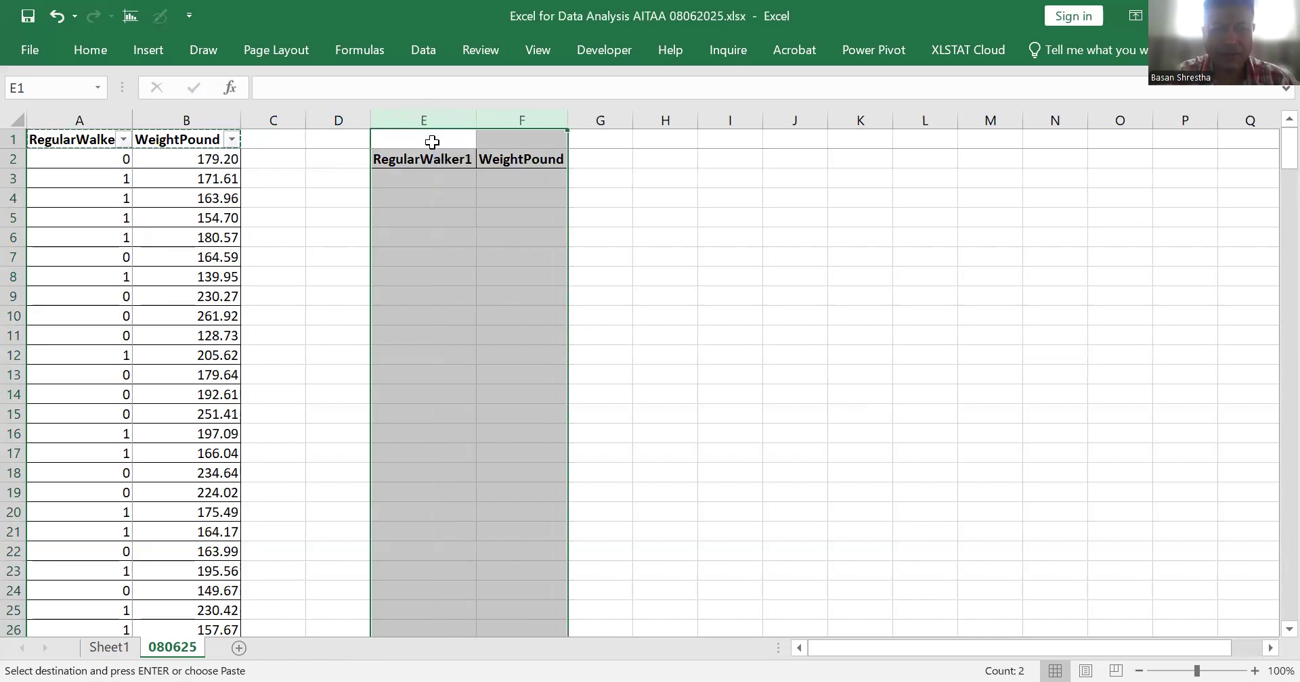
pyautogui.click(432, 122)
# Step: Enter the group code 1 in cell E1 and 0 in cell F1, above the copied headers
pyautogui.click(432, 140)
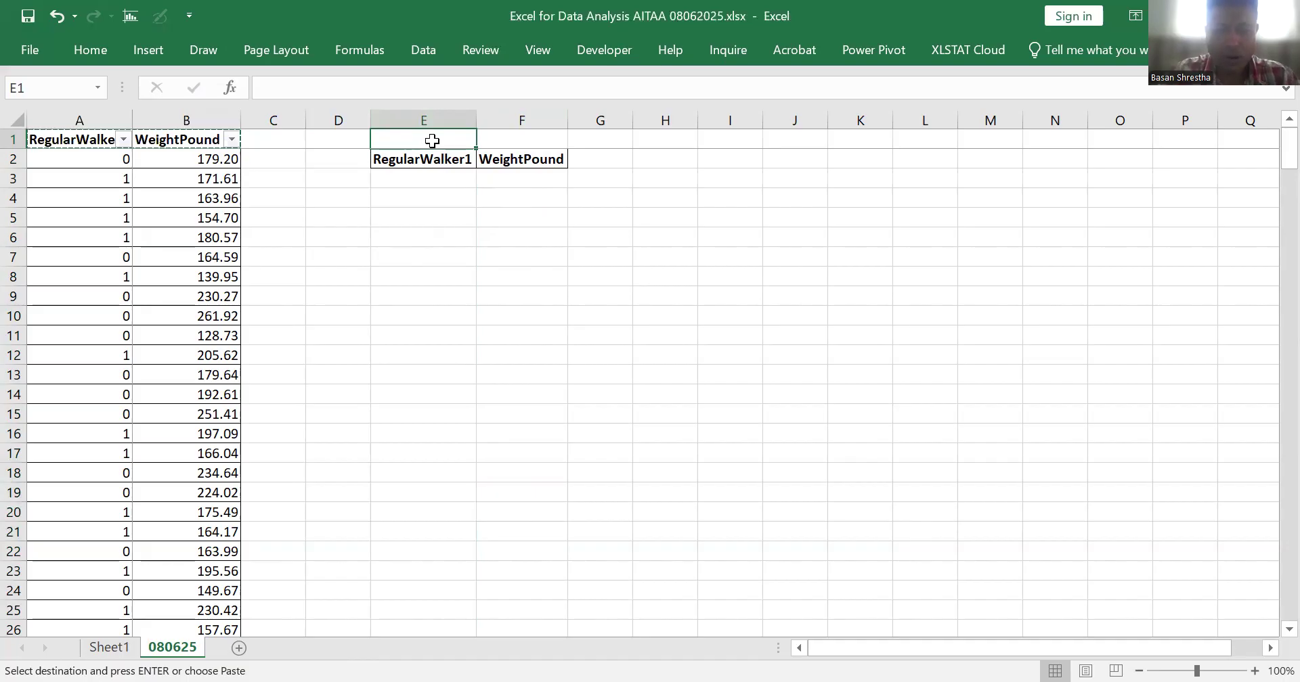
pyautogui.write('1')
pyautogui.press('Tab')
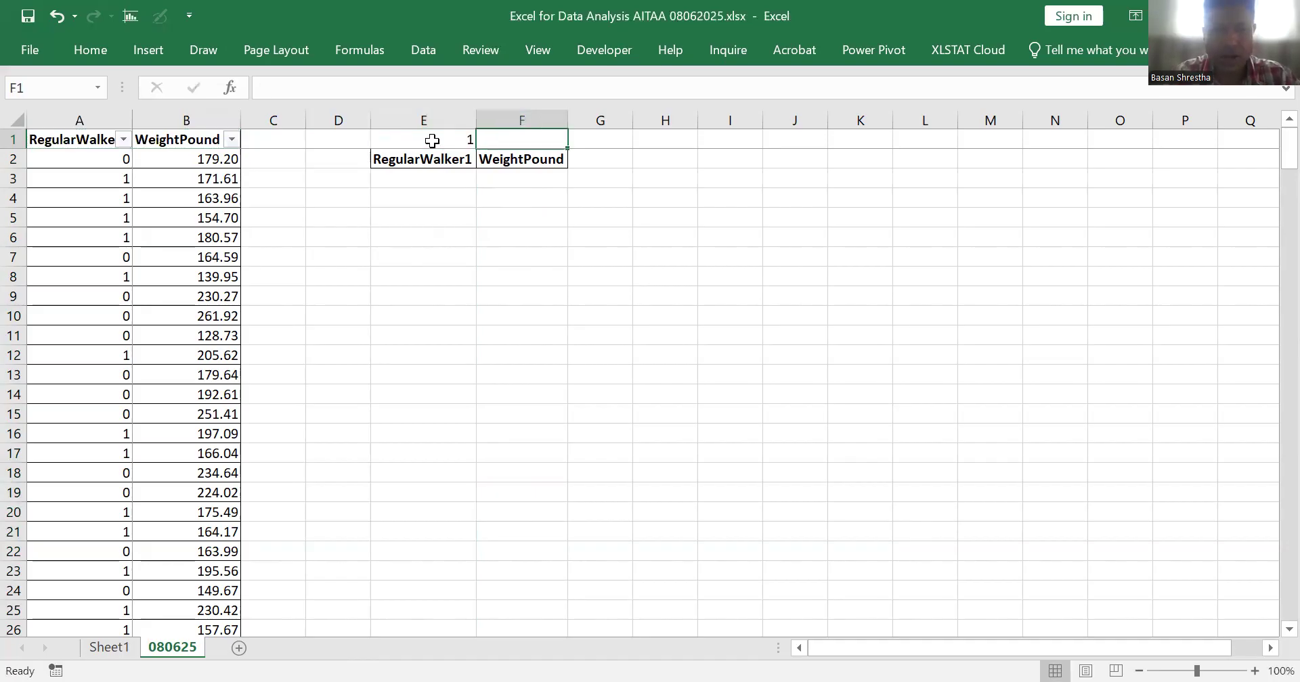
pyautogui.write('0')
pyautogui.press('Down')
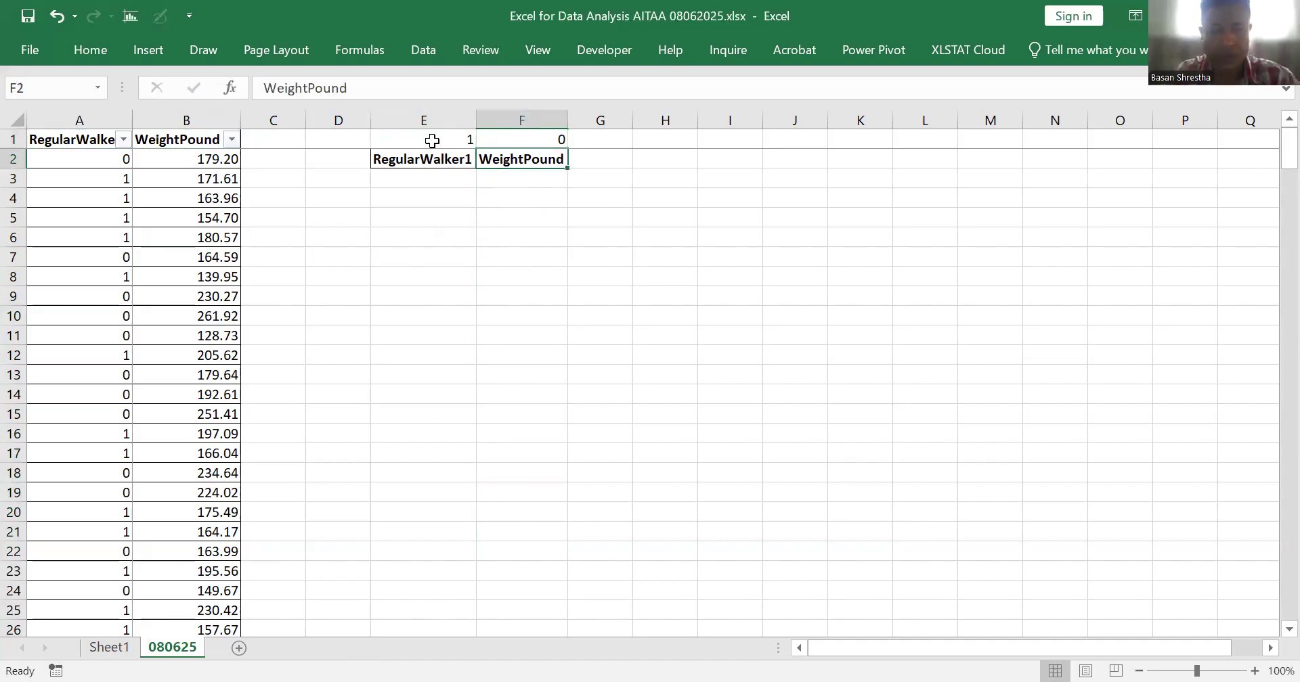
# Step: Center the contents of cells E1:F2 horizontally
pyautogui.press('Left')
pyautogui.press('Up')
pyautogui.hotkey('shift', 'Down')
pyautogui.hotkey('shift', 'Right')
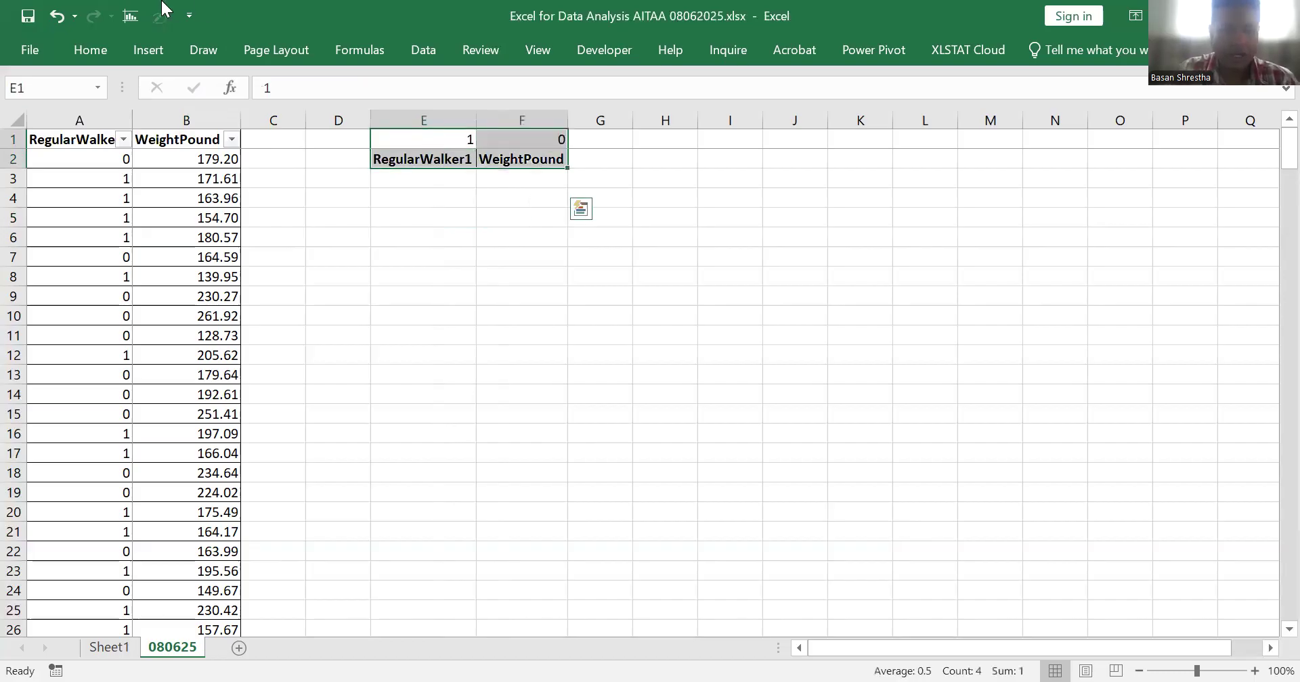
pyautogui.click(104, 56)
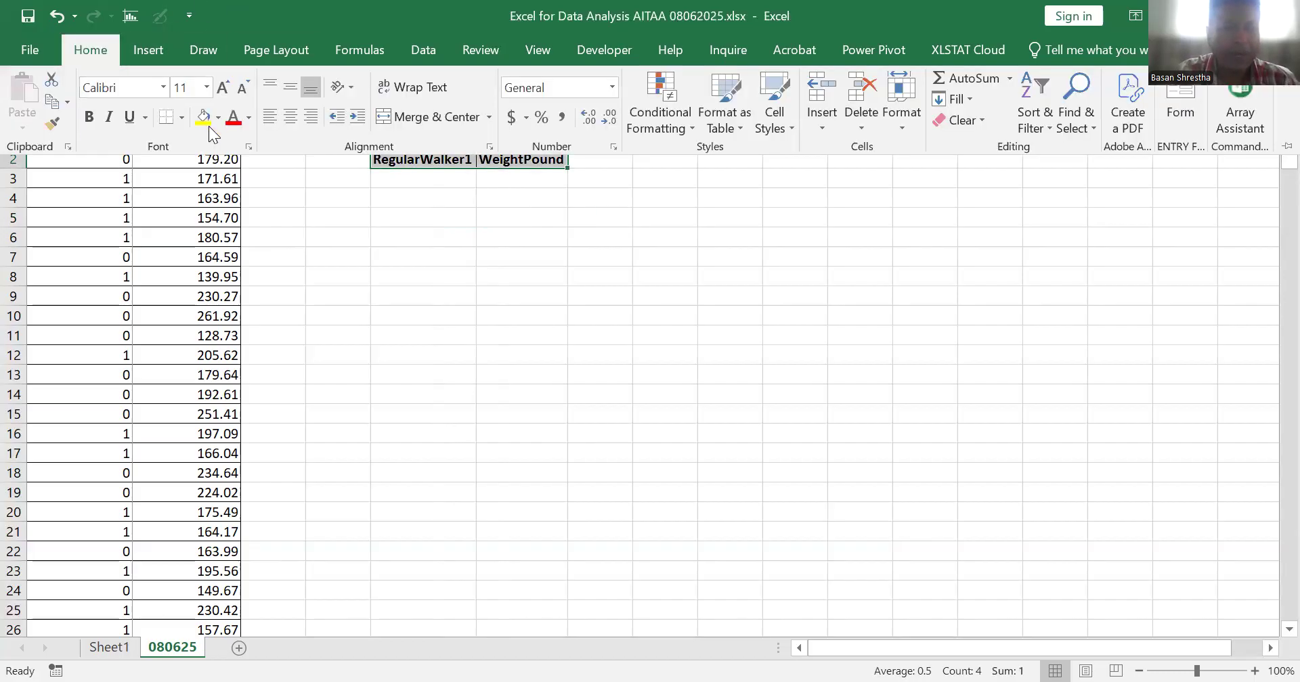
pyautogui.click(291, 123)
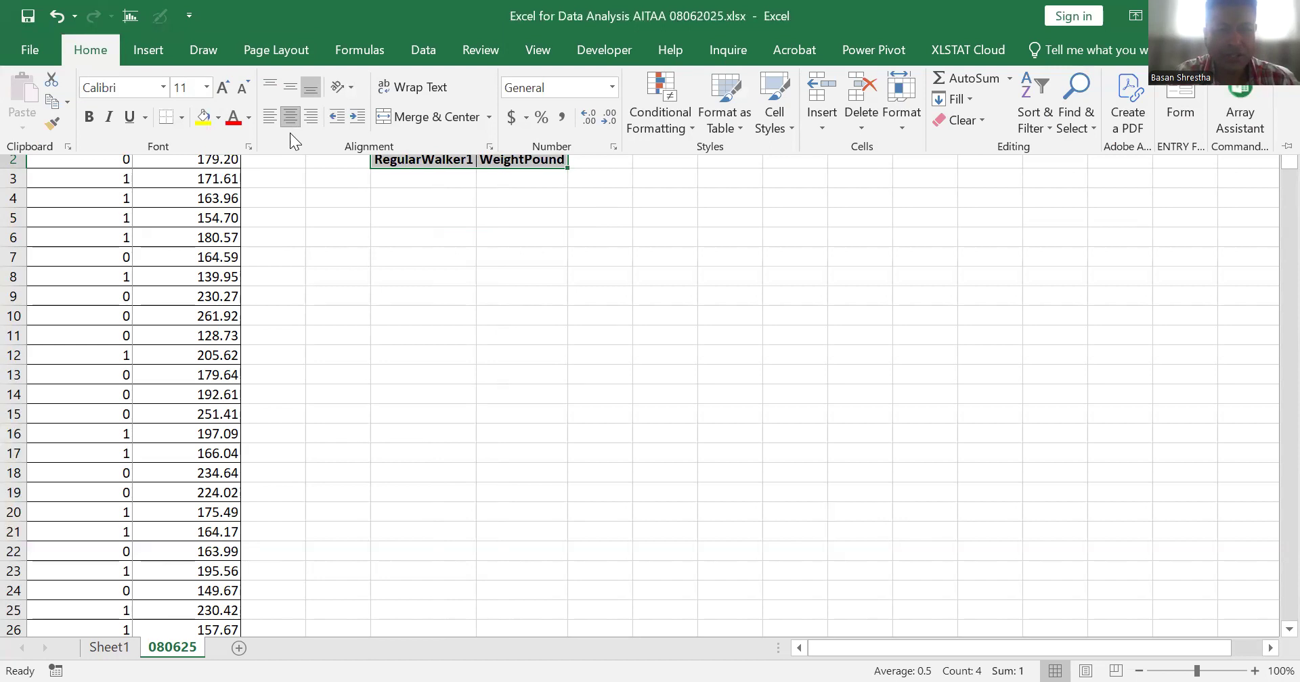
pyautogui.click(348, 203)
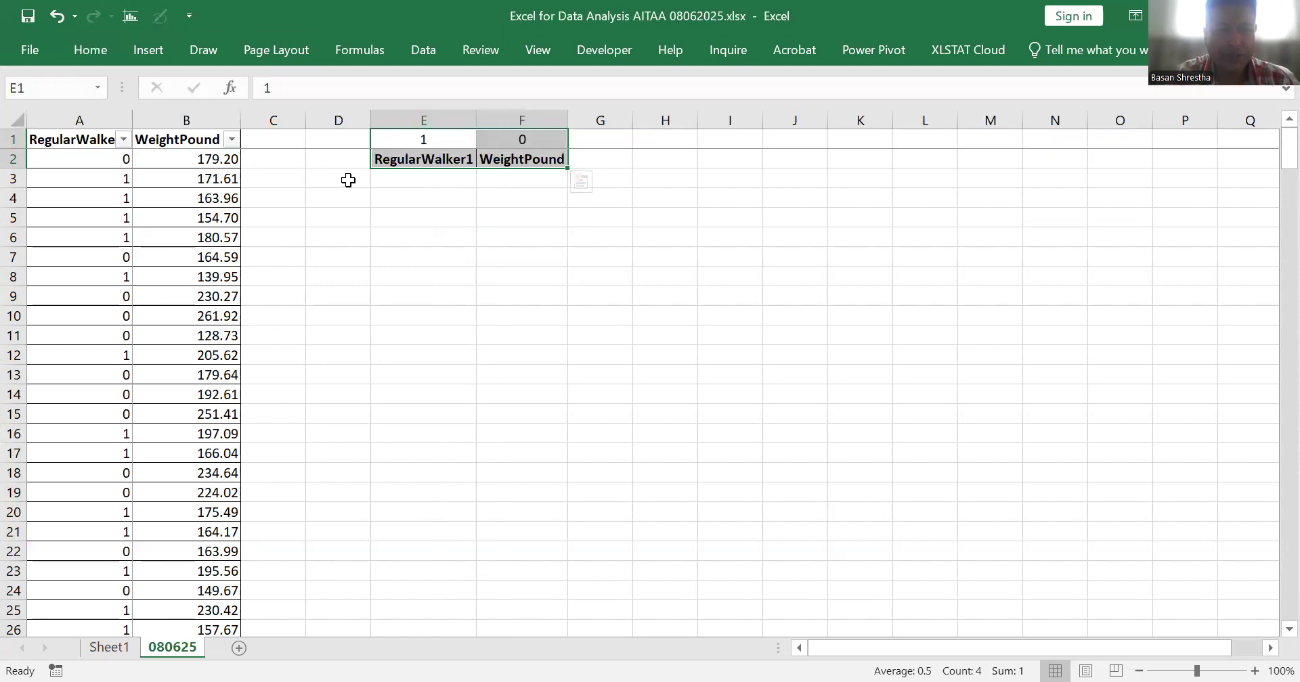
pyautogui.click(348, 180)
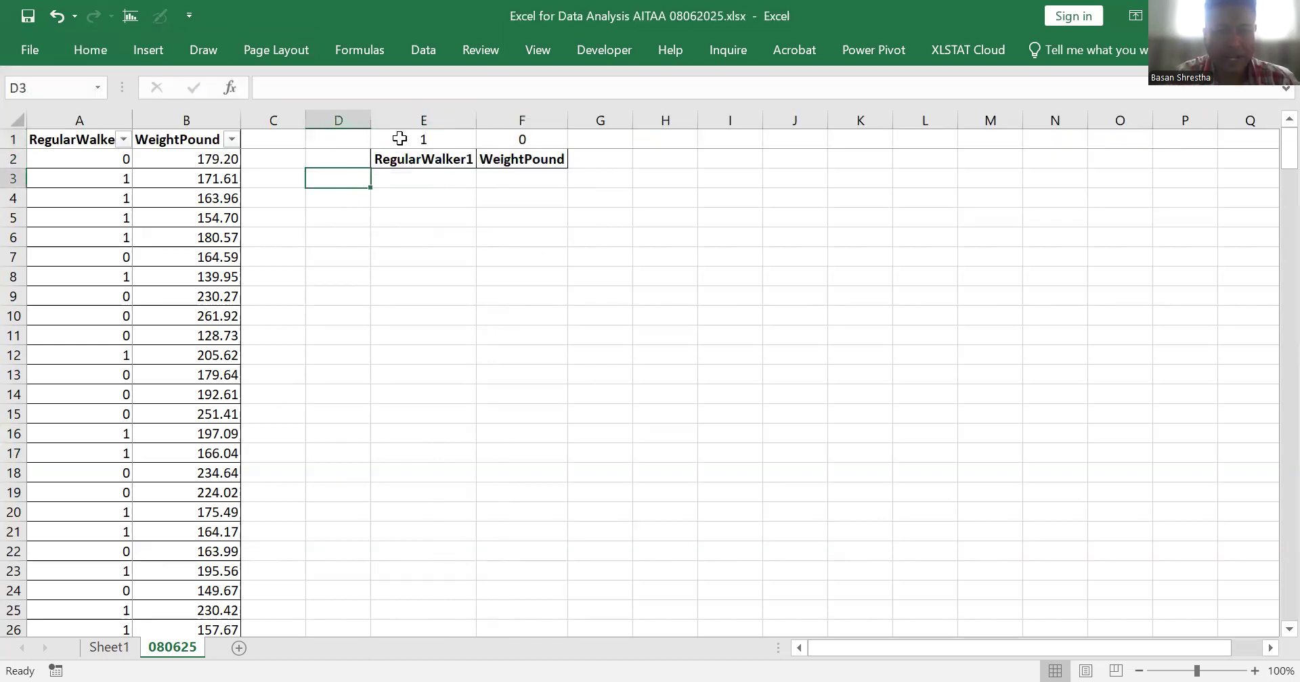
pyautogui.click(399, 139)
pyautogui.hotkey('shift', 'Right')
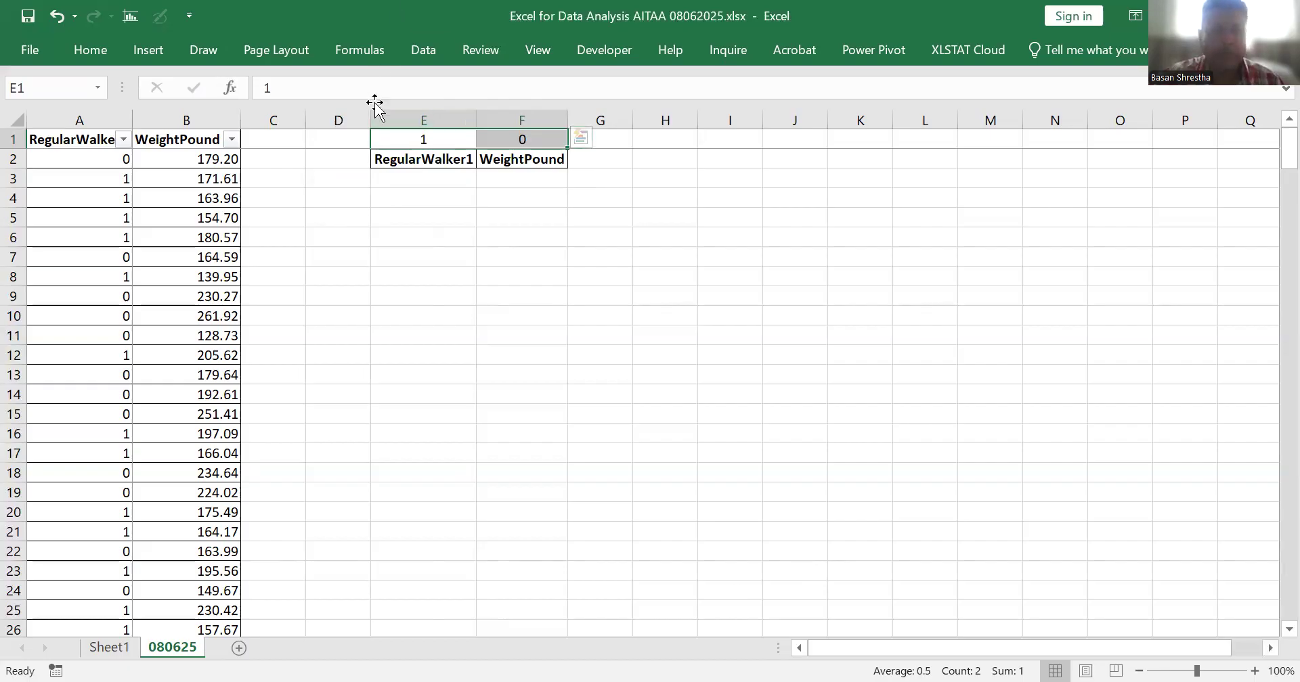
pyautogui.click(350, 194)
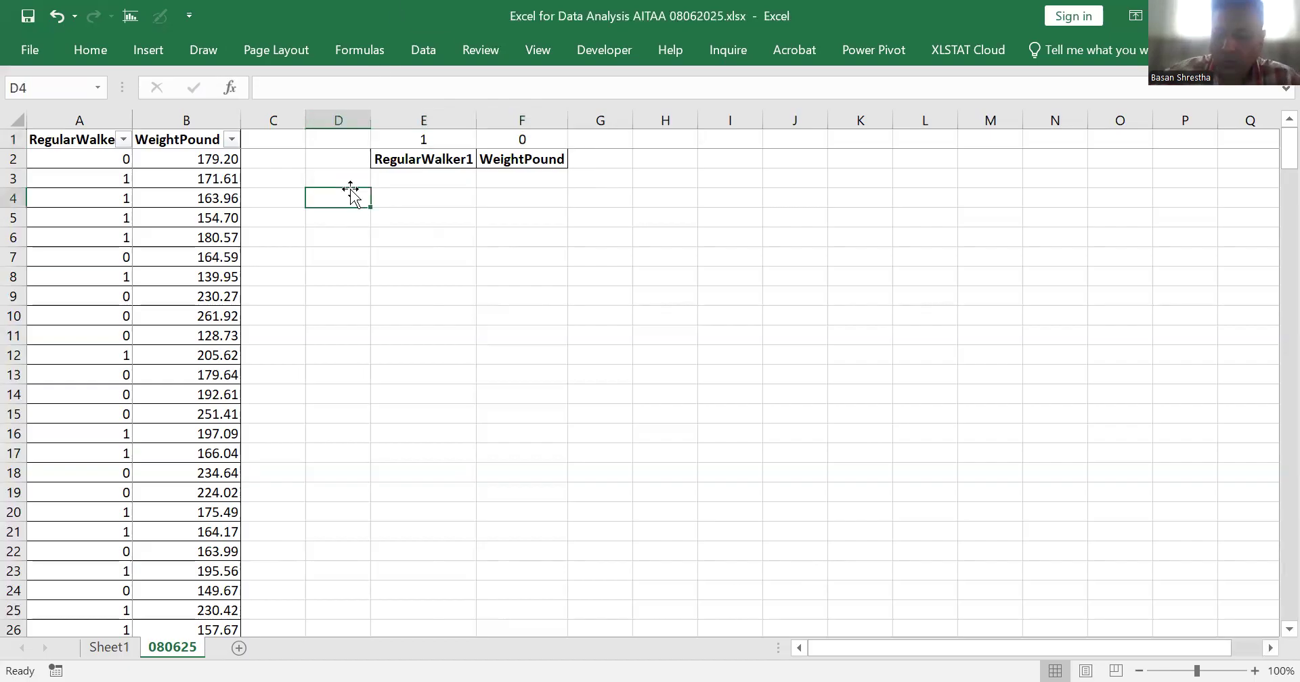
# Step: Copy the RegularWalker1 header from E2 over the WeightPound header in F2
pyautogui.press('Up')
pyautogui.press('Up')
pyautogui.press('Right')
pyautogui.press('Right')
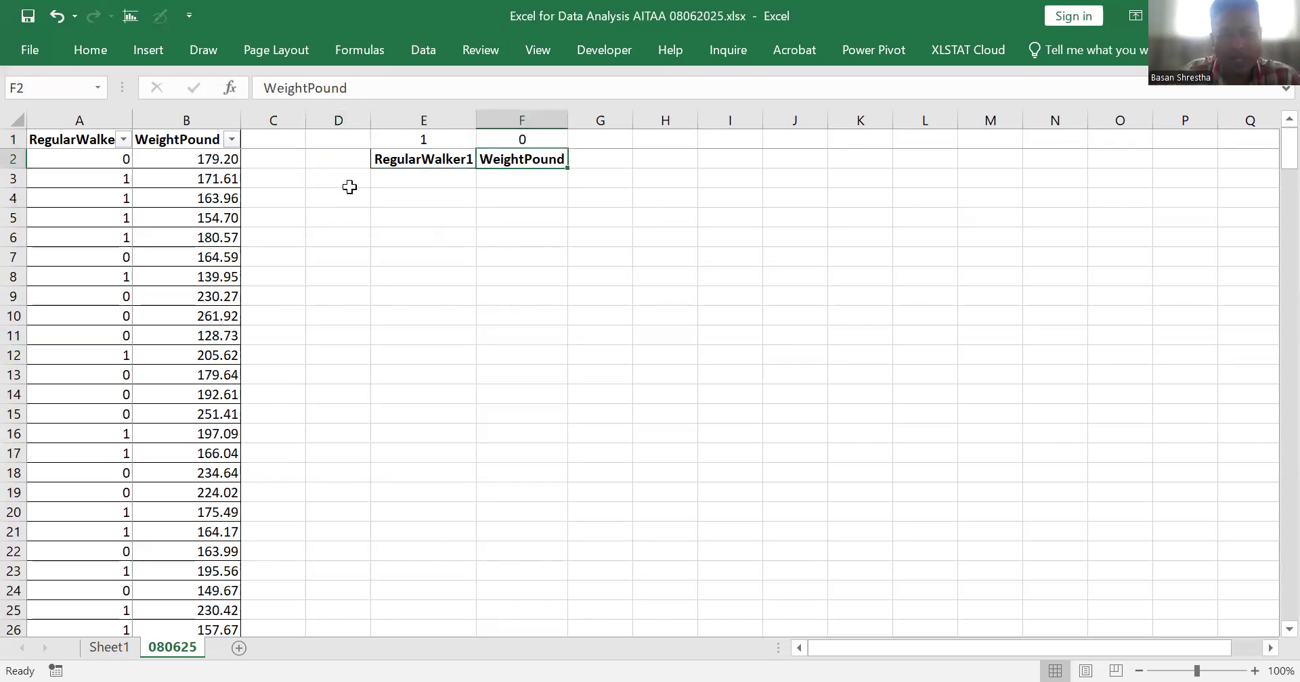
pyautogui.press('Left')
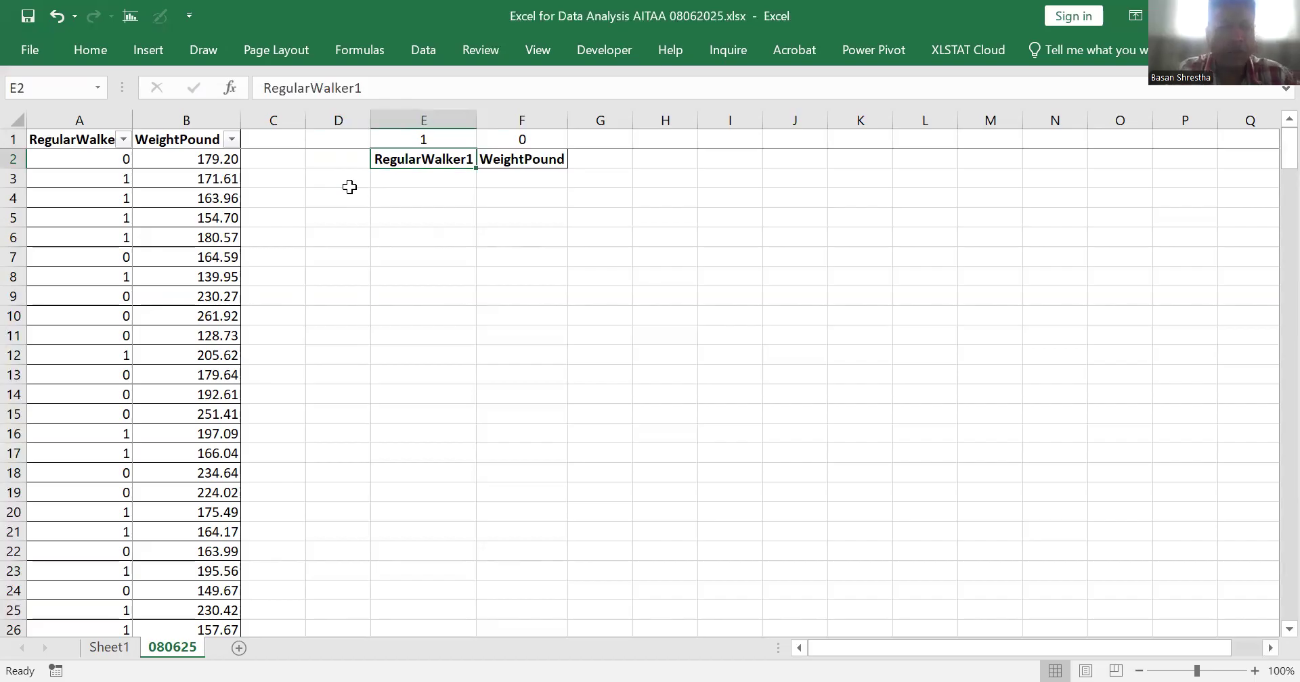
pyautogui.hotkey('ctrl', 'c')
pyautogui.press('Right')
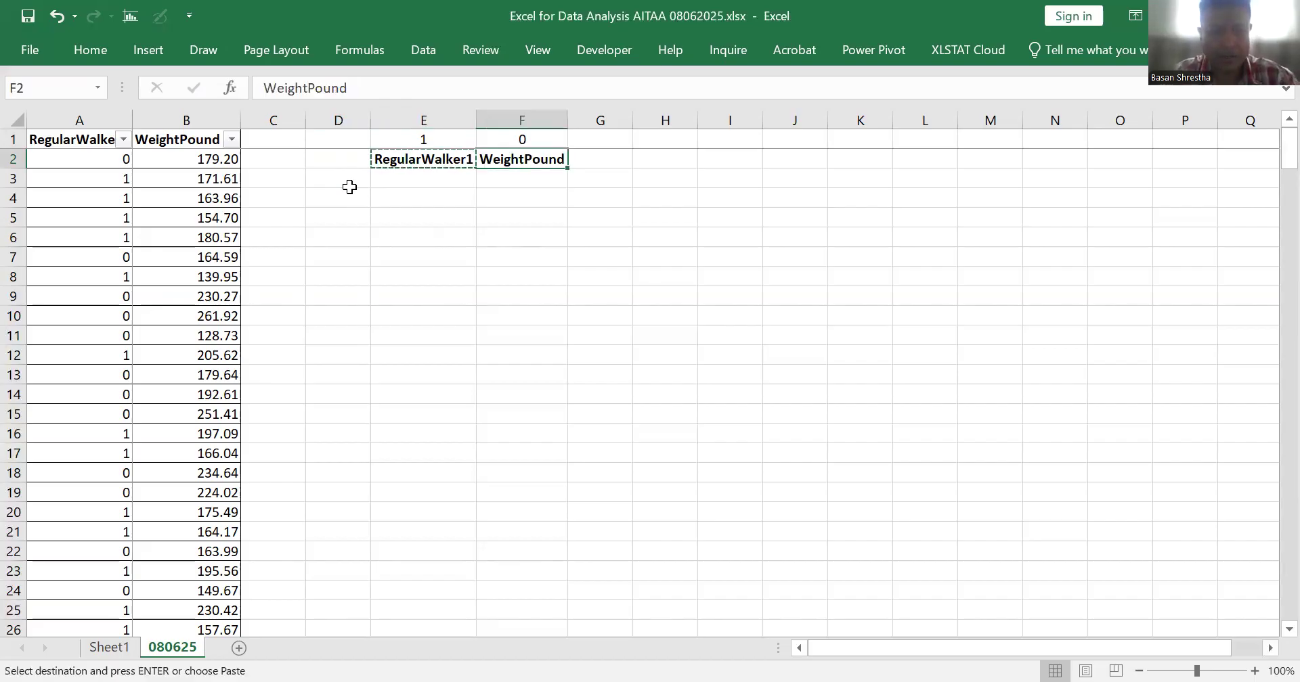
pyautogui.hotkey('ctrl', 'v')
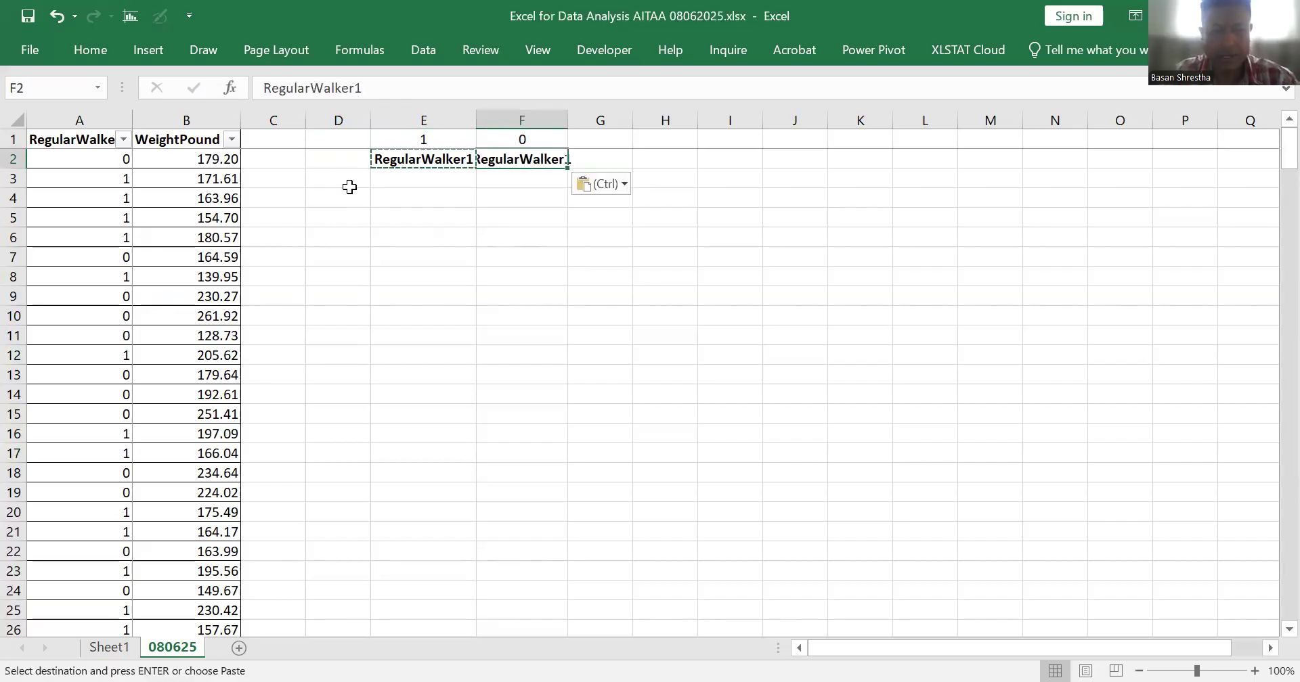
# Step: Change the header in cell F2 to IrregularWalker
pyautogui.doubleClick(497, 158)
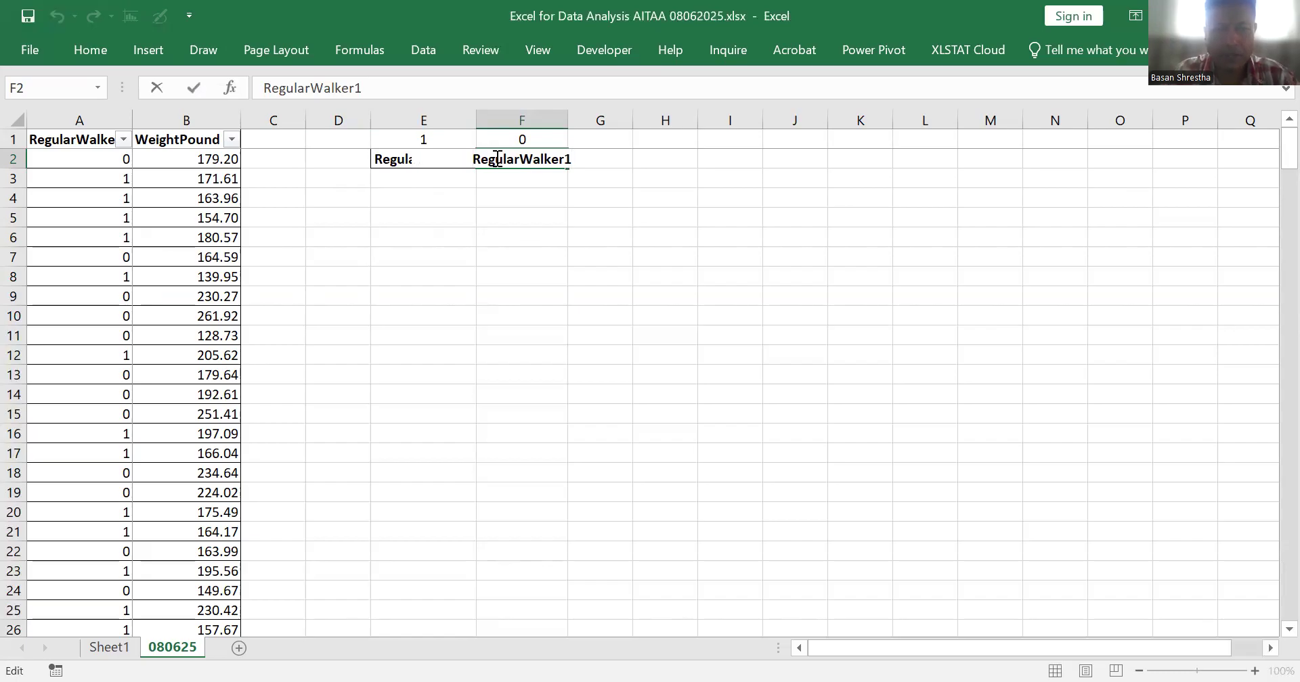
pyautogui.write('Ir')
pyautogui.press('Delete')
pyautogui.write('r')
pyautogui.press('BackSpace')
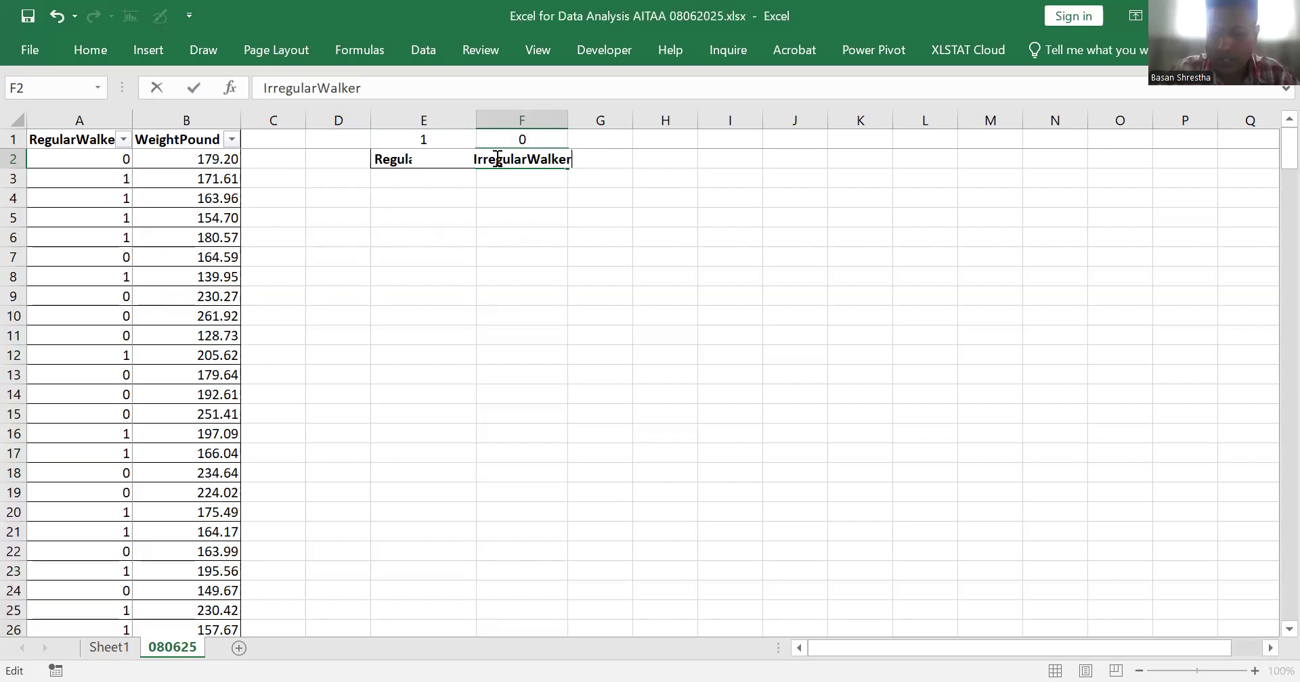
pyautogui.press('Return')
# Step: Refit the widths of columns E and F to show the full RegularWalker1 and IrregularWalker headers
pyautogui.moveTo(440, 118); pyautogui.dragTo(538, 115)
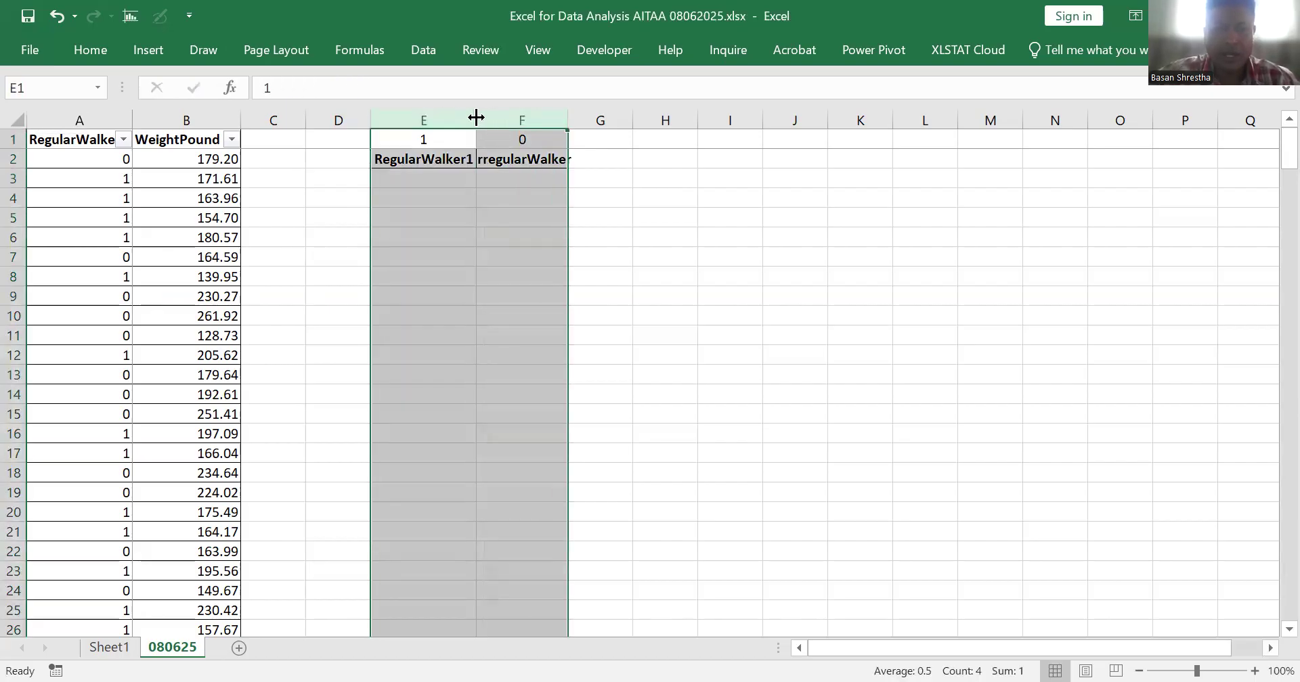
pyautogui.doubleClick(474, 117)
pyautogui.click(410, 240)
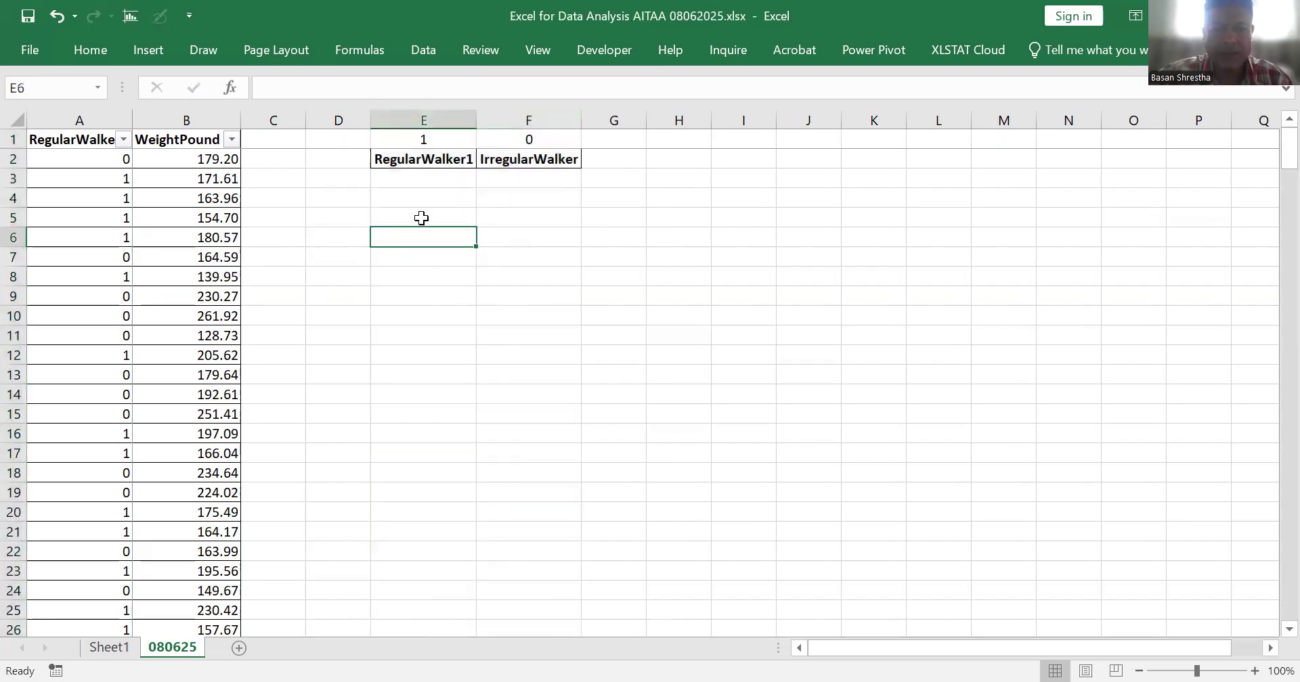
# Step: Check where the RegularWalker1 data in column A ends, and return to its first rows
pyautogui.click(350, 179)
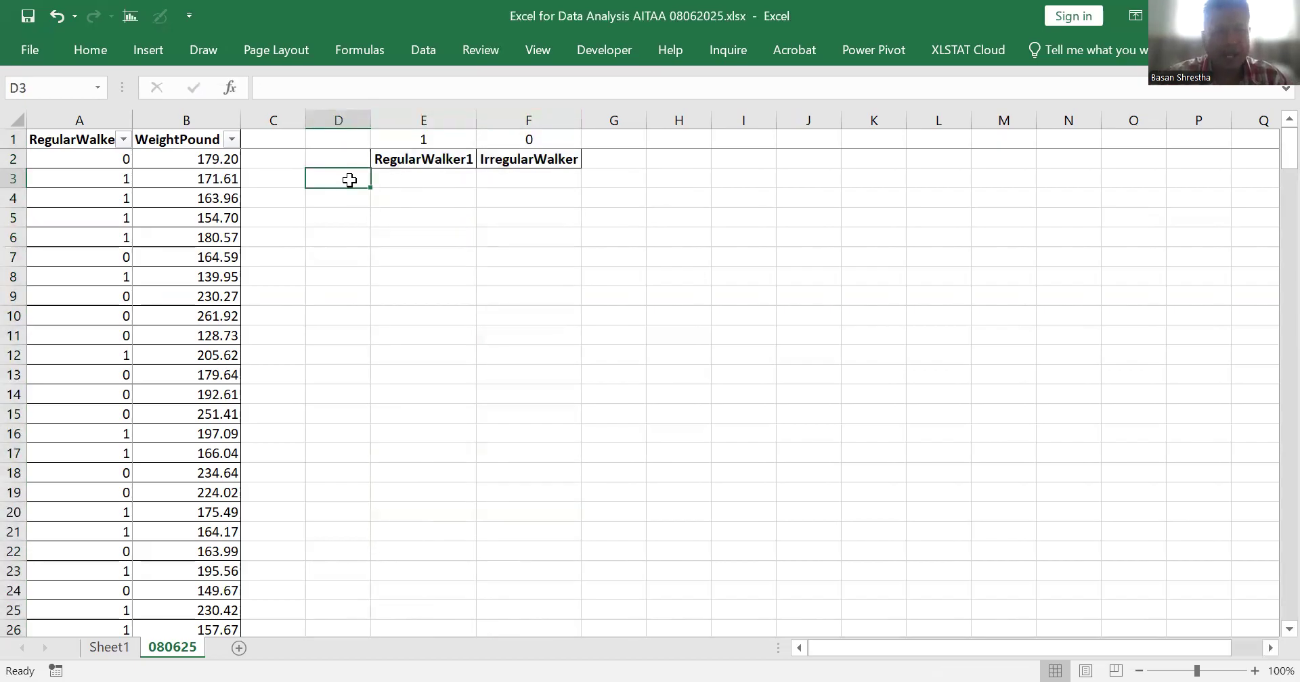
pyautogui.click(78, 409)
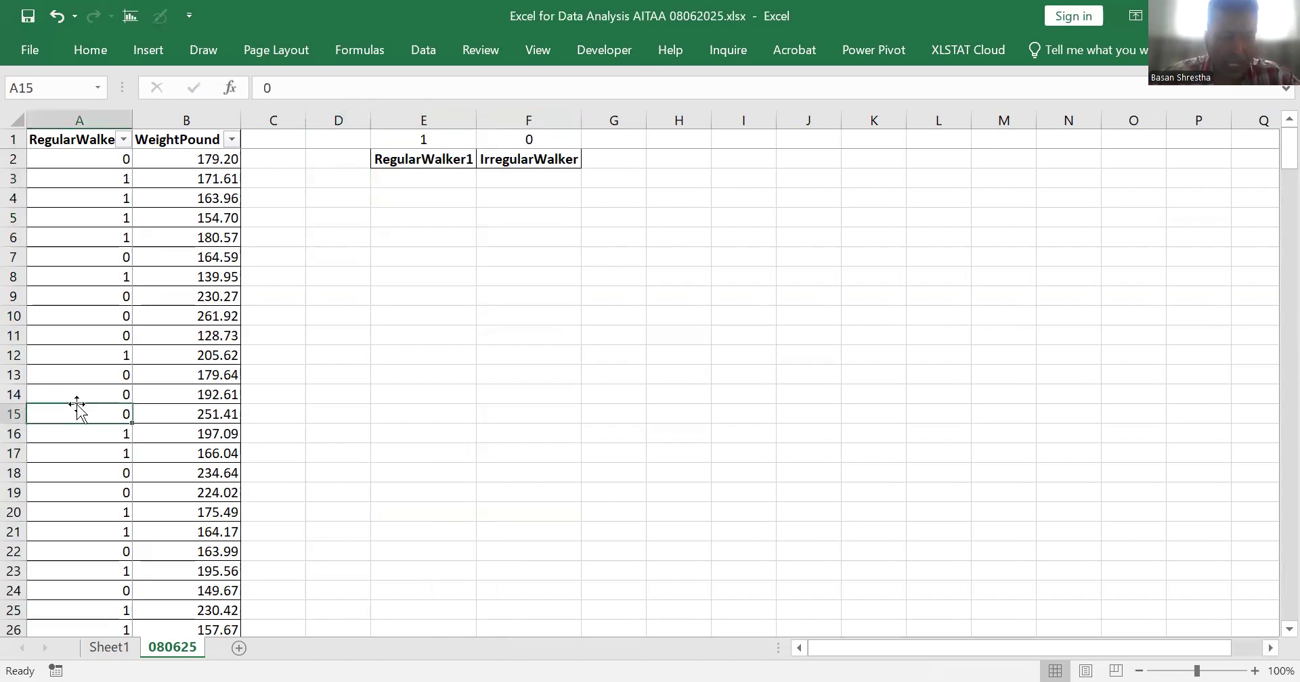
pyautogui.hotkey('ctrl', 'Down')
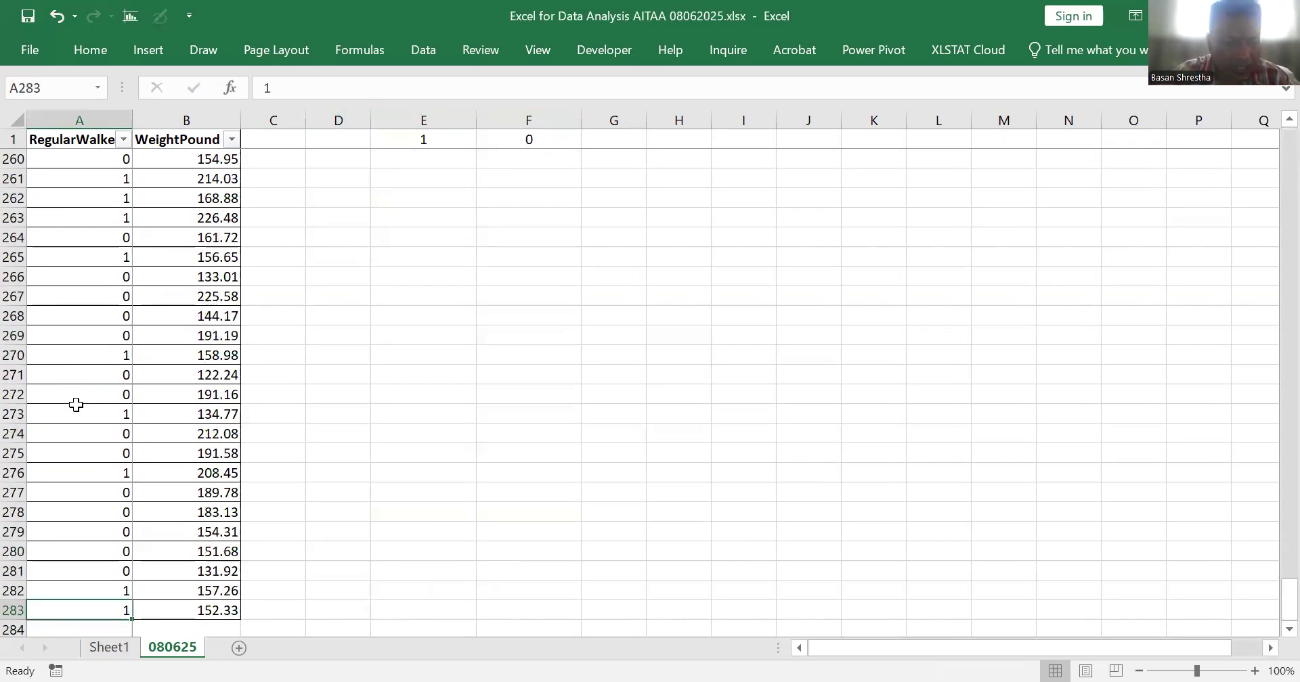
pyautogui.hotkey('ctrl', 'Up')
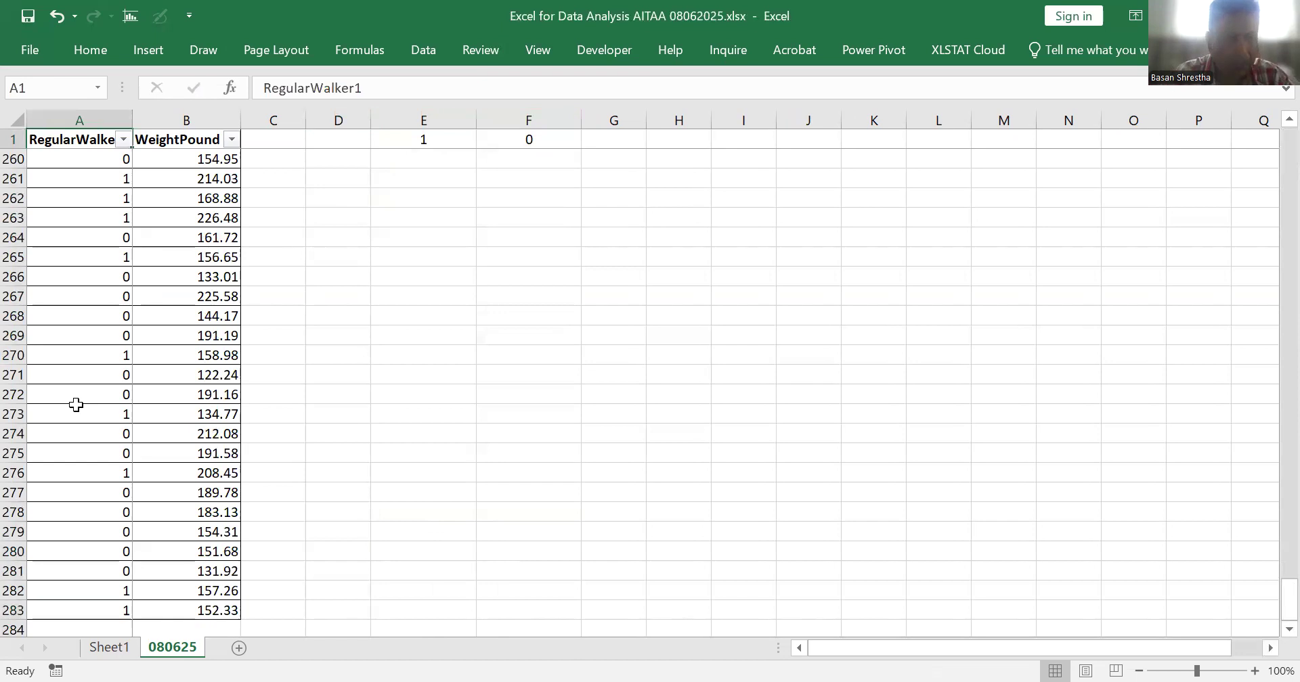
pyautogui.press('Down')
pyautogui.press('Down')
pyautogui.press('Down')
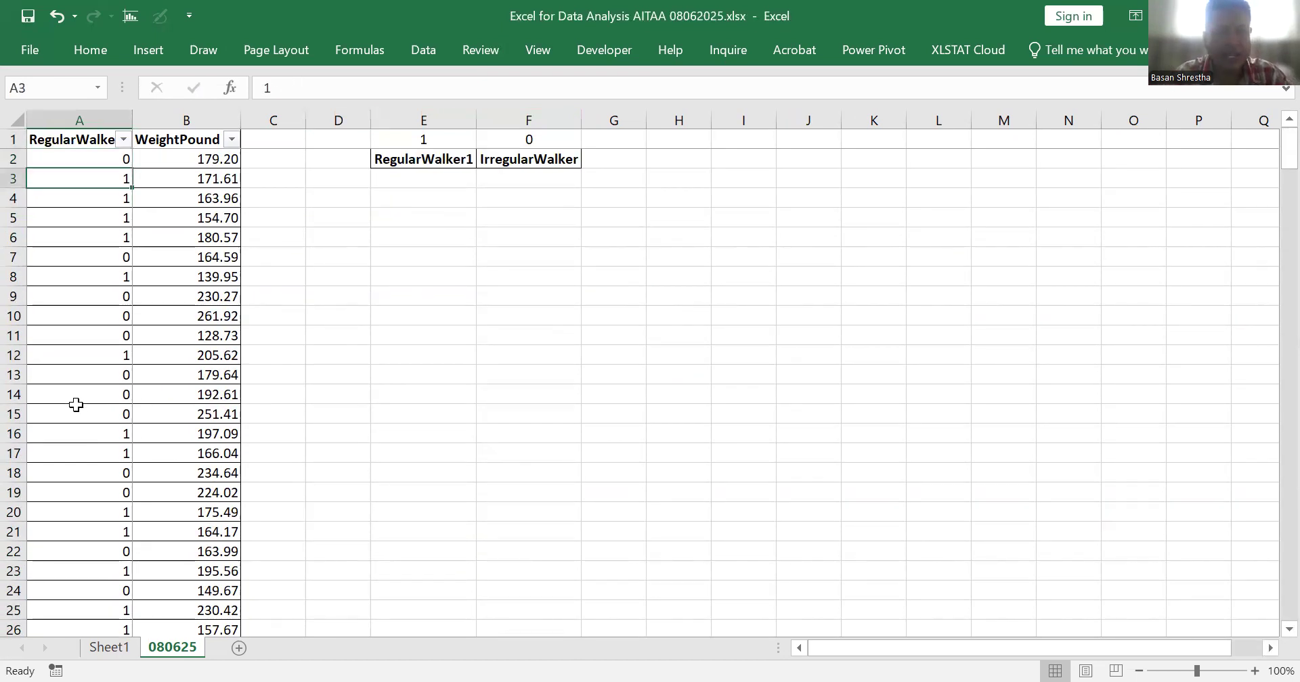
# Step: Enter the row label Count in cell D3
pyautogui.press('Right')
pyautogui.press('Right')
pyautogui.press('Right')
pyautogui.press('Up')
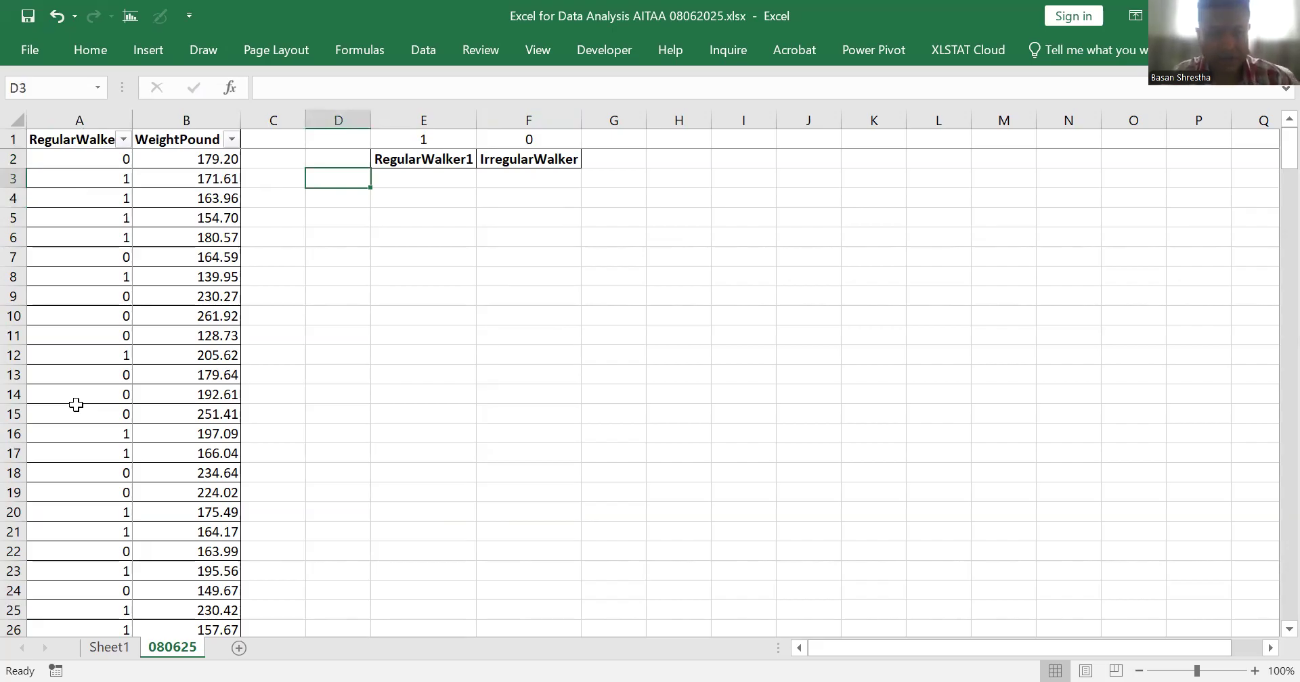
pyautogui.write('Count')
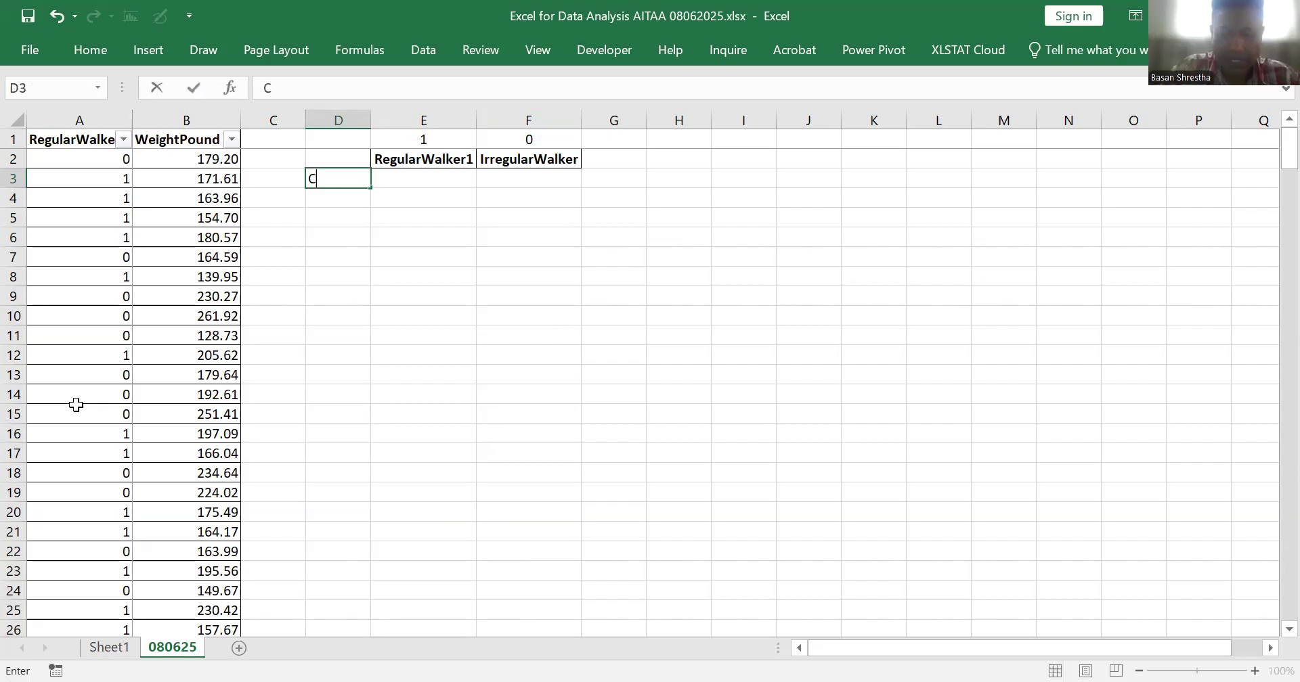
pyautogui.press('Return')
pyautogui.press('Up')
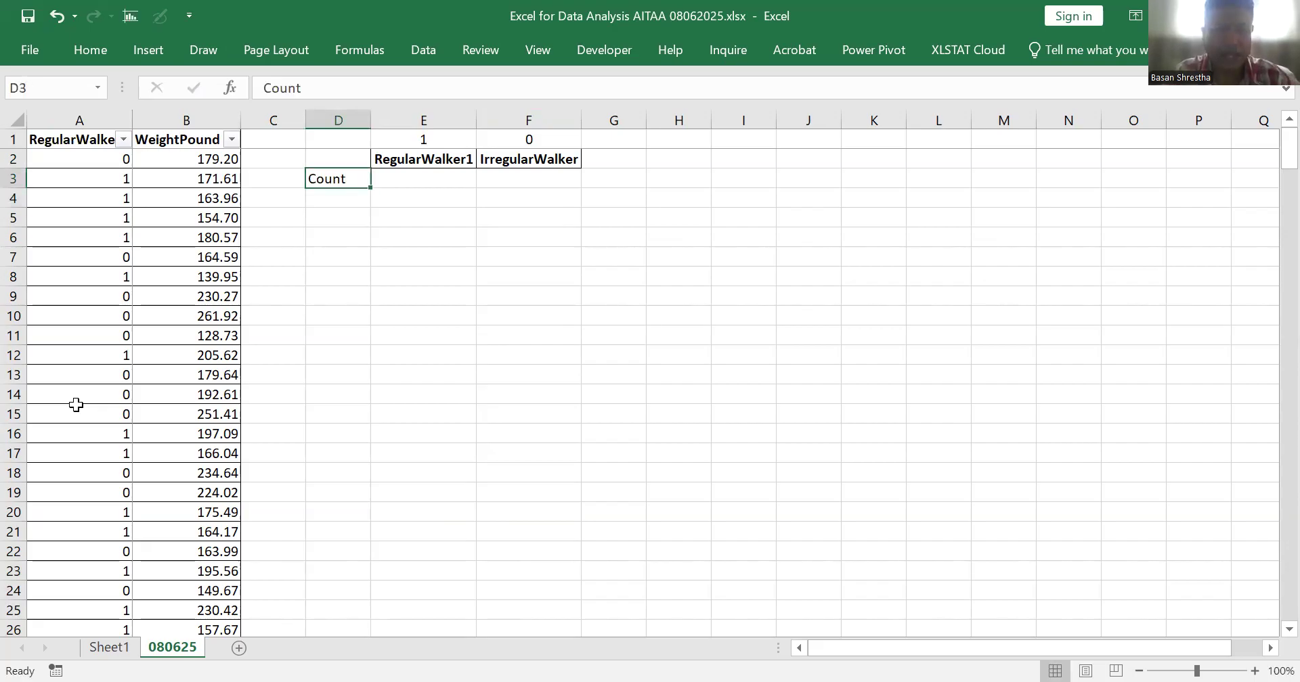
# Step: Begin a COUNT formula with a nested IF in cell E3
pyautogui.press('Right')
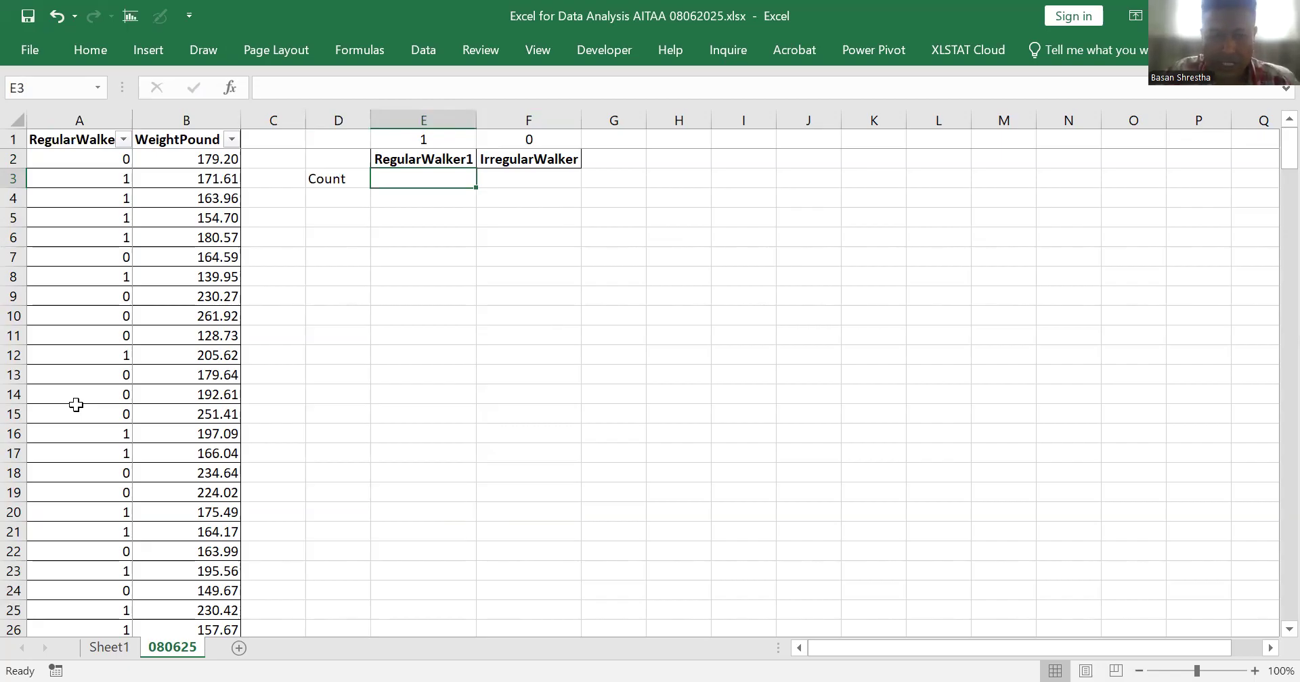
pyautogui.write('=')
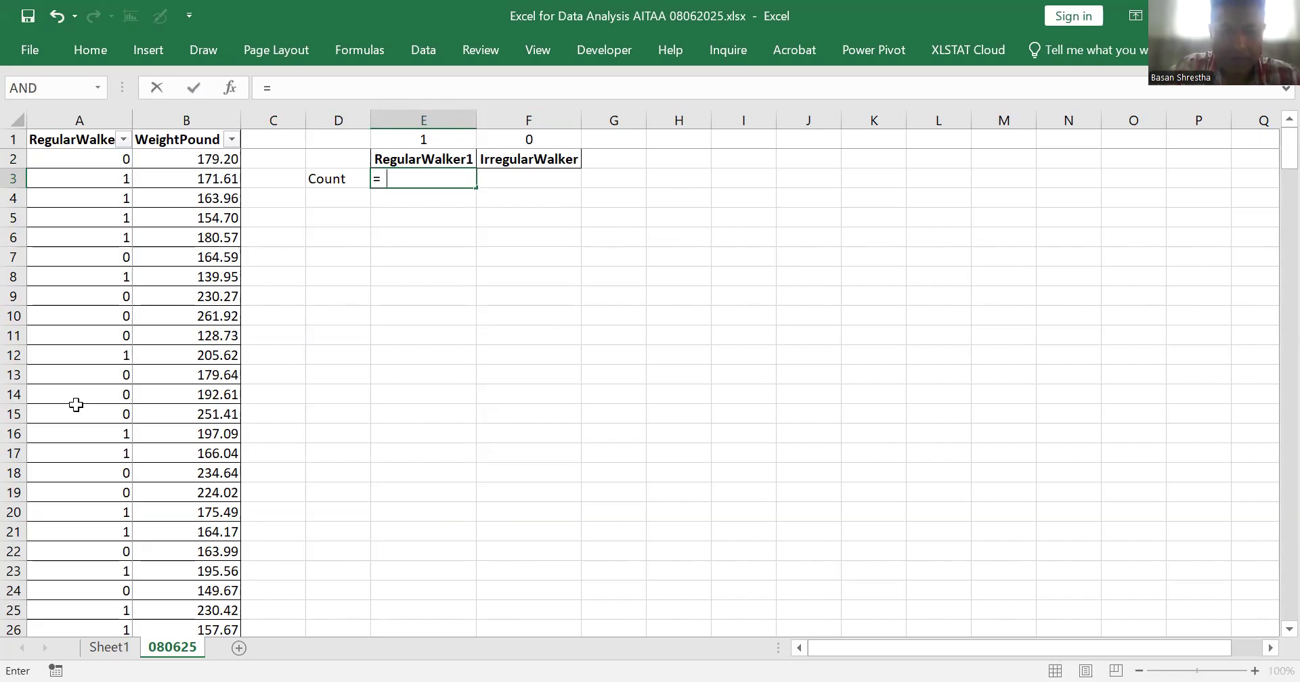
pyautogui.write('count')
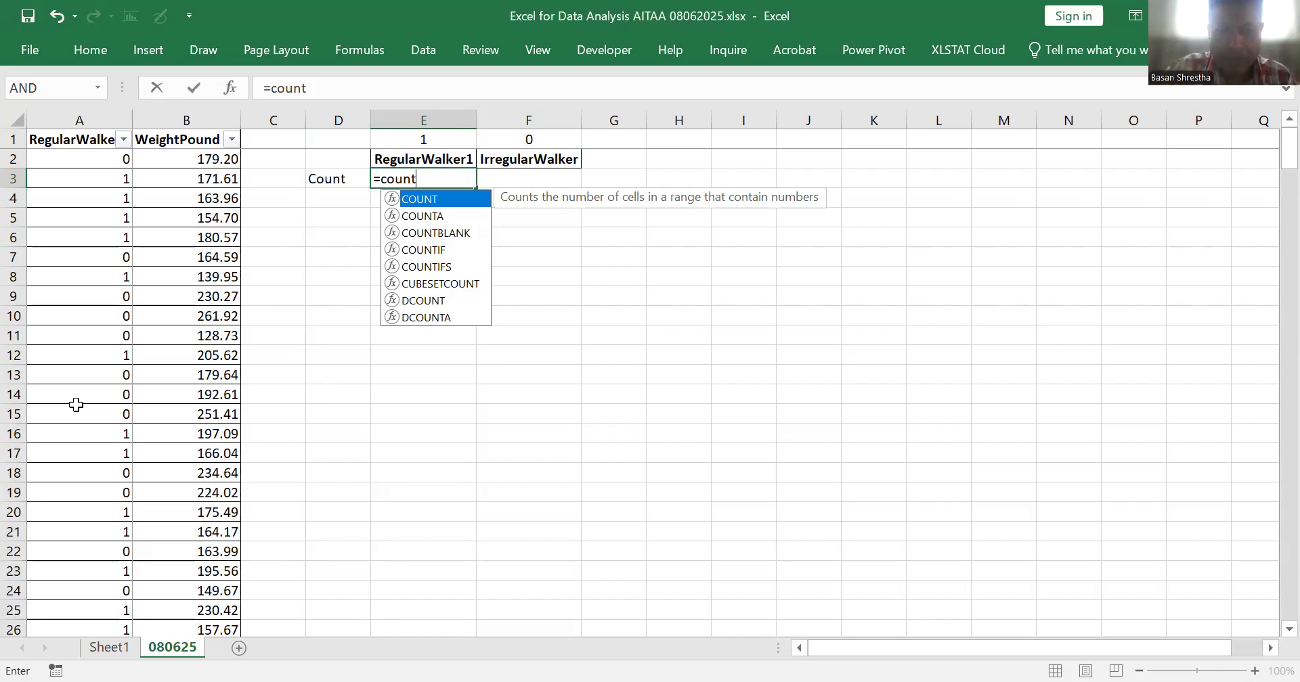
pyautogui.write('(')
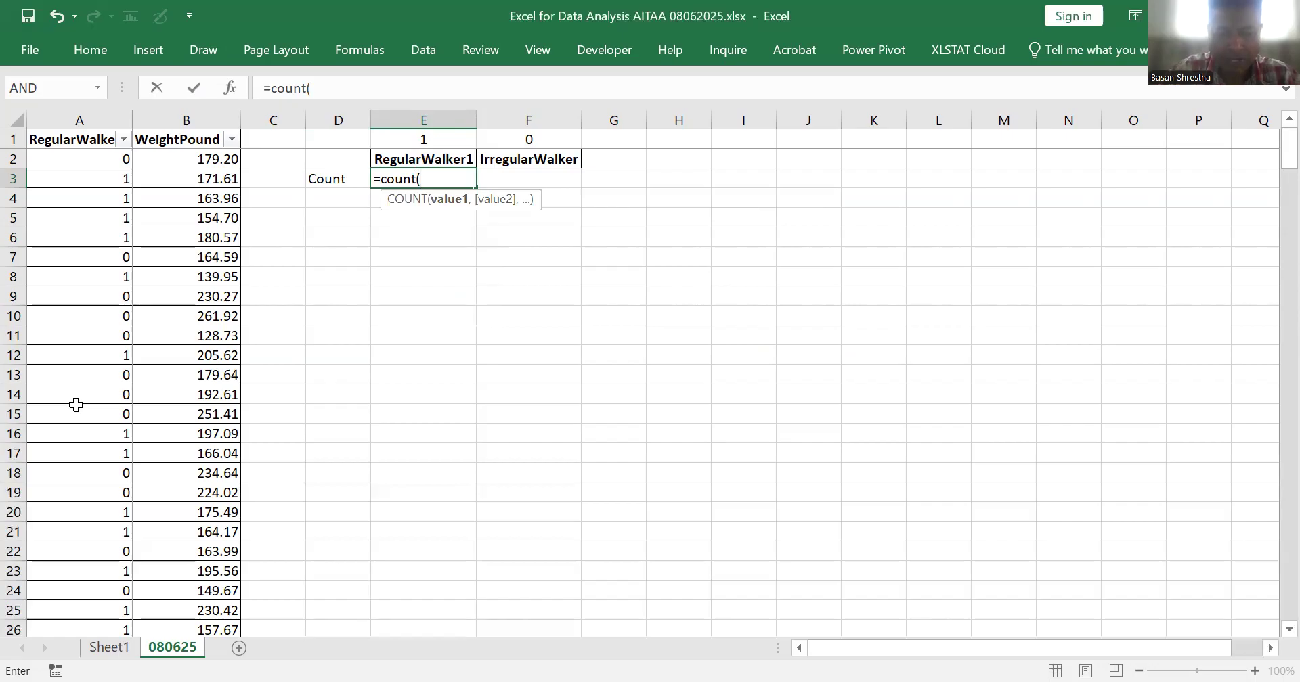
pyautogui.write('if')
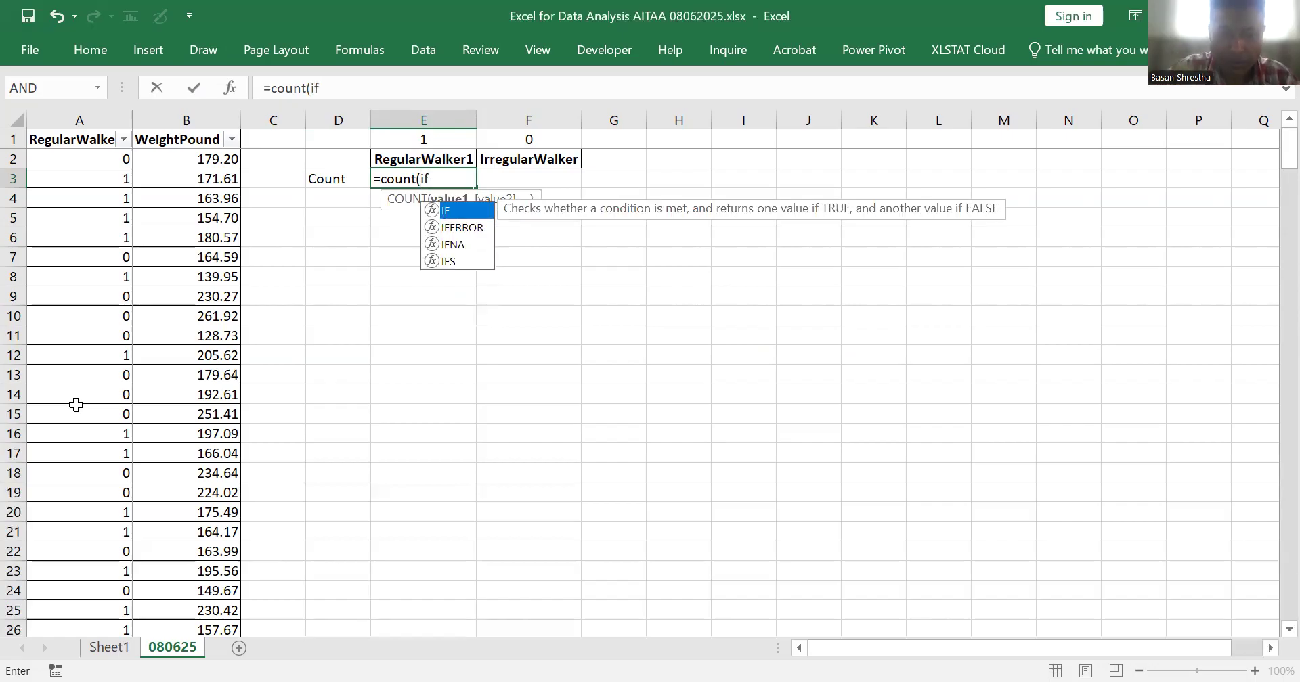
pyautogui.write('(')
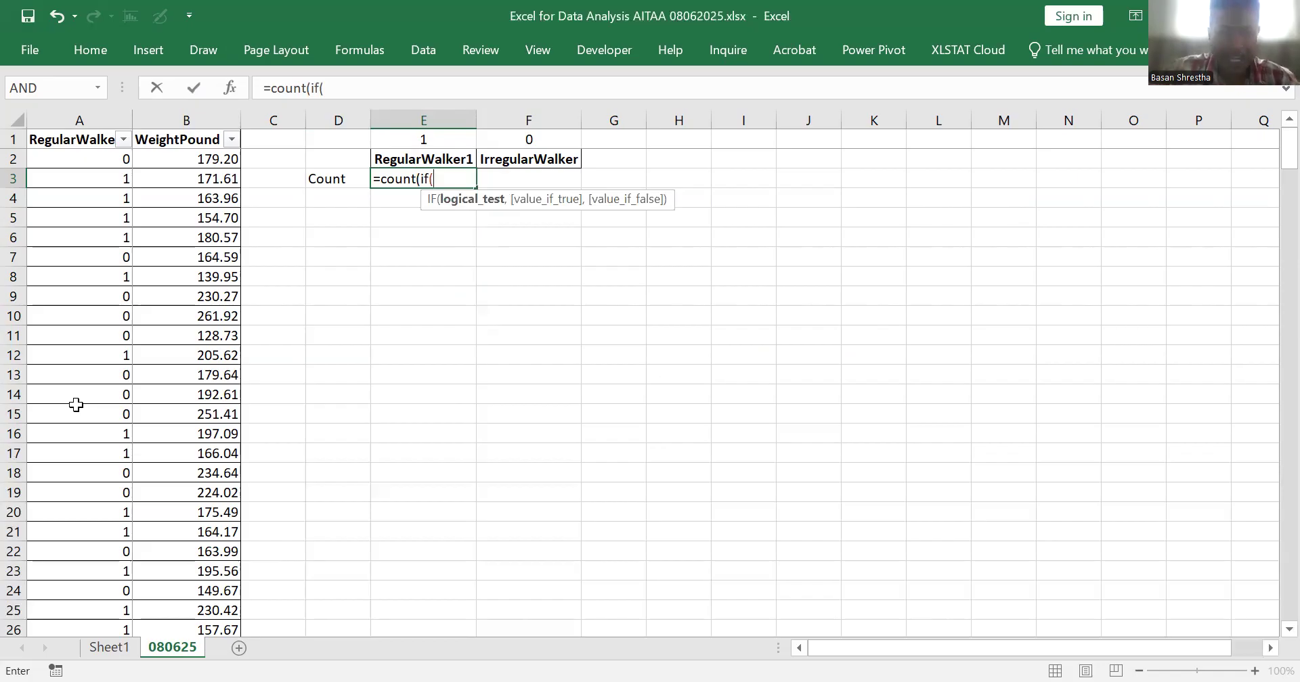
# Step: Set the logical test of the IF in cell E3 to A2:A283=E1
pyautogui.click(120, 157)
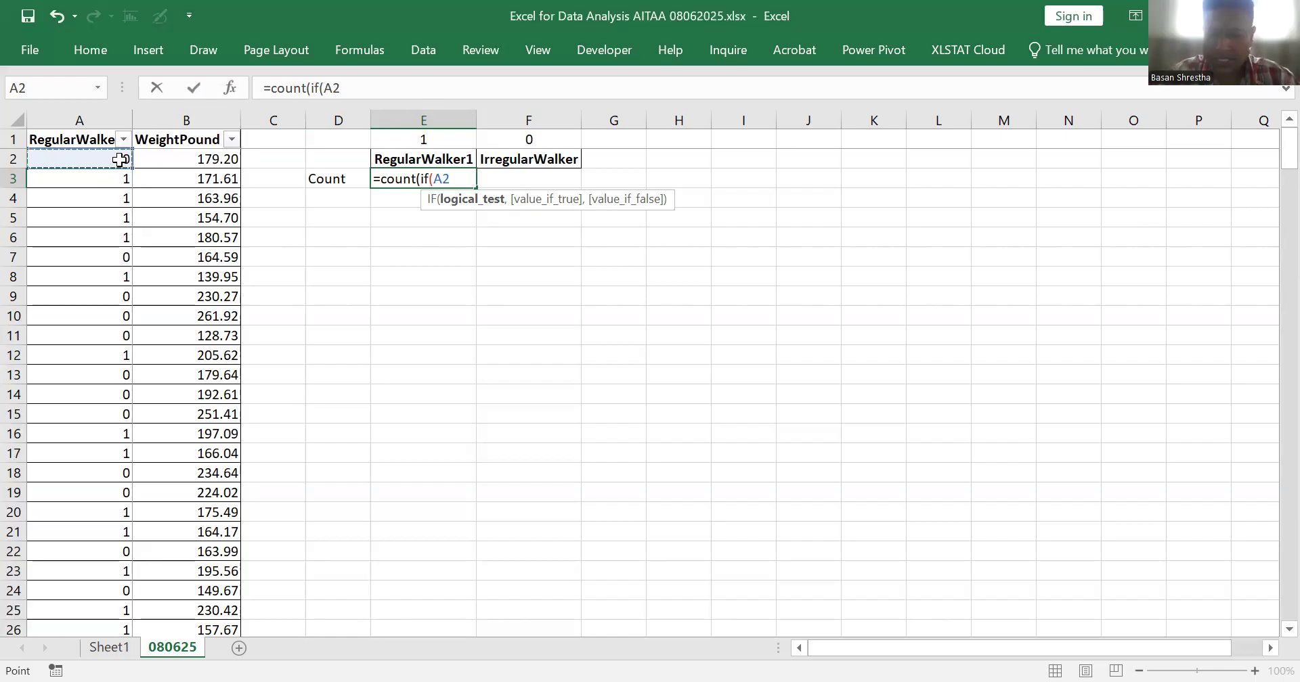
pyautogui.hotkey('ctrl', 'shift', 'Down')
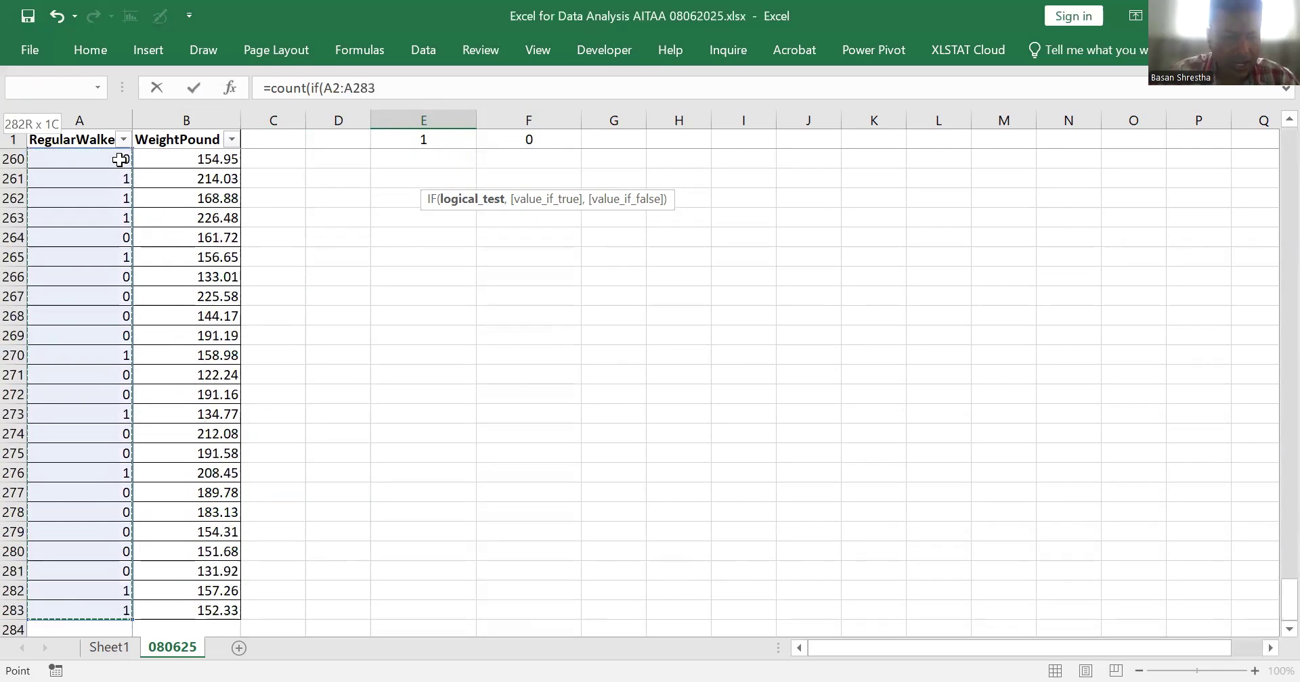
pyautogui.moveTo(1289, 599); pyautogui.dragTo(1289, 146)
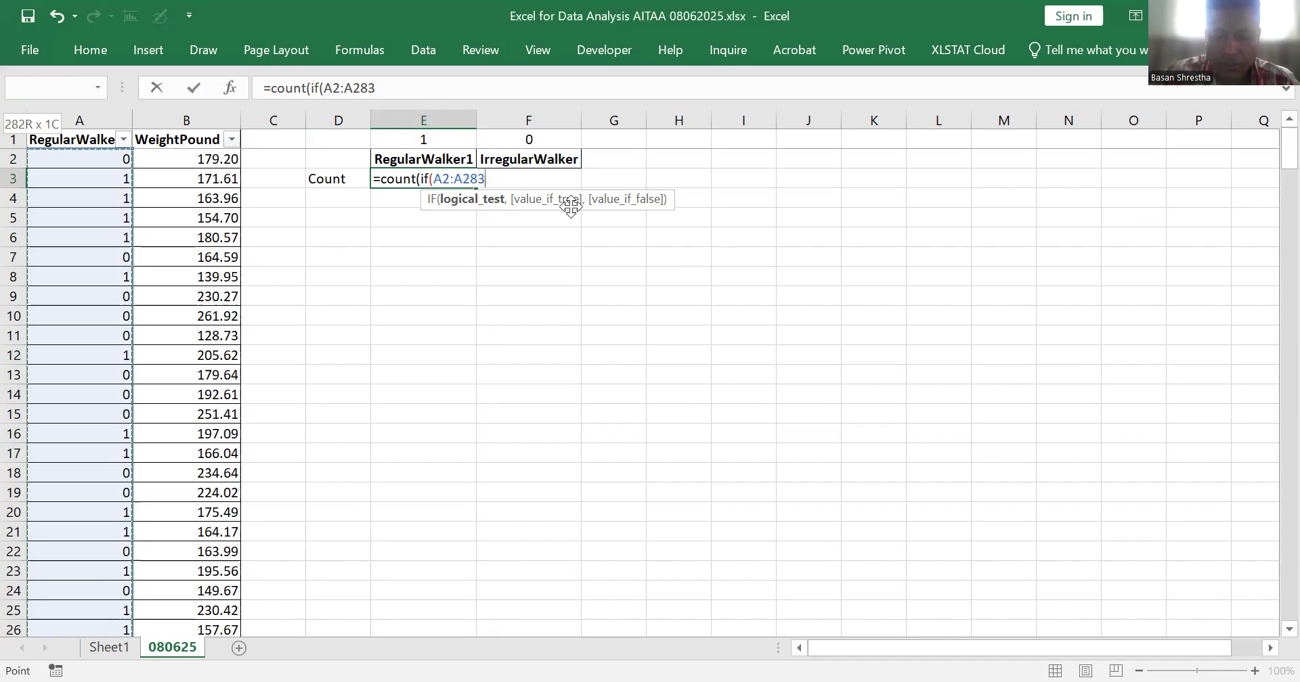
pyautogui.write('=')
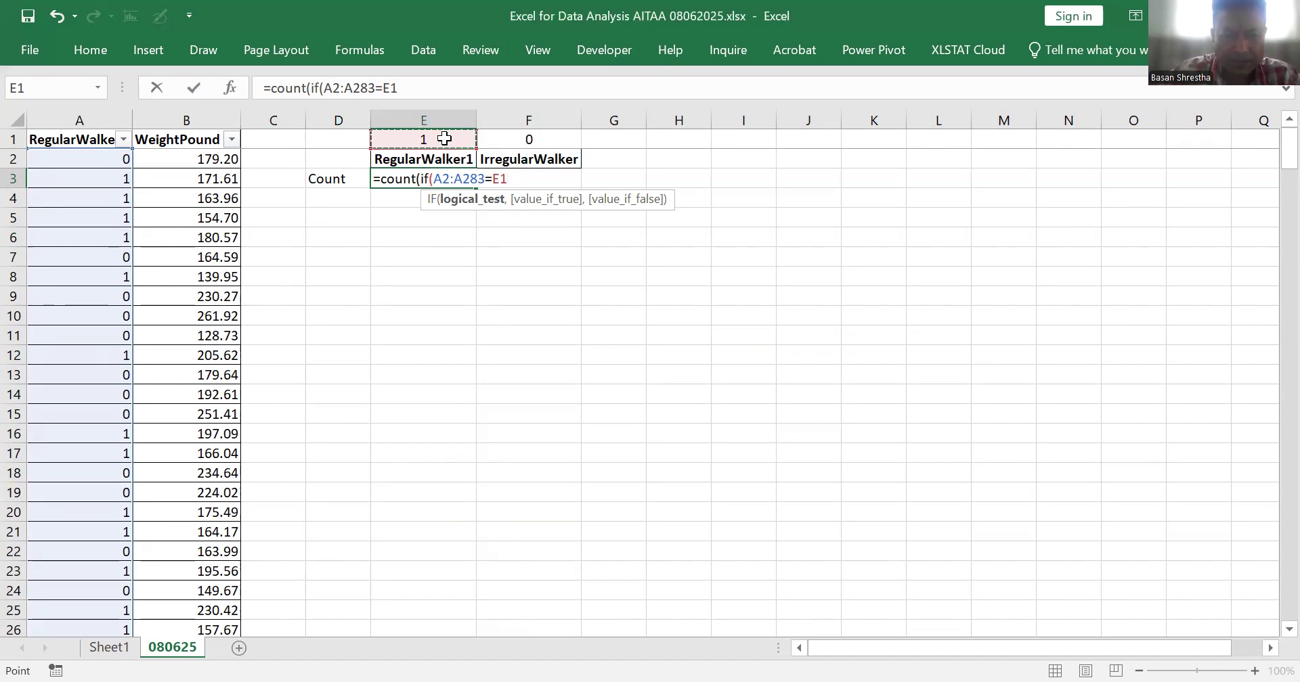
pyautogui.write(',')
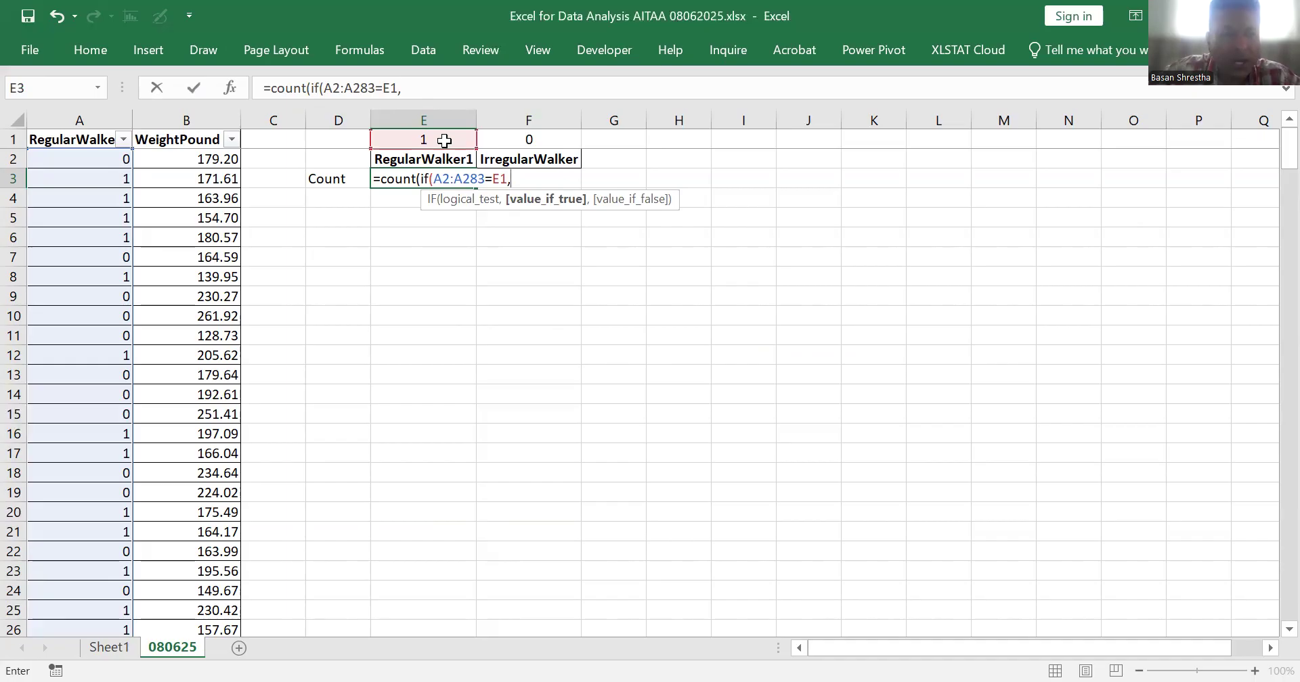
# Step: Complete the E3 formula with B2:B283 as the value if true, and enter it as an array formula
pyautogui.click(231, 154)
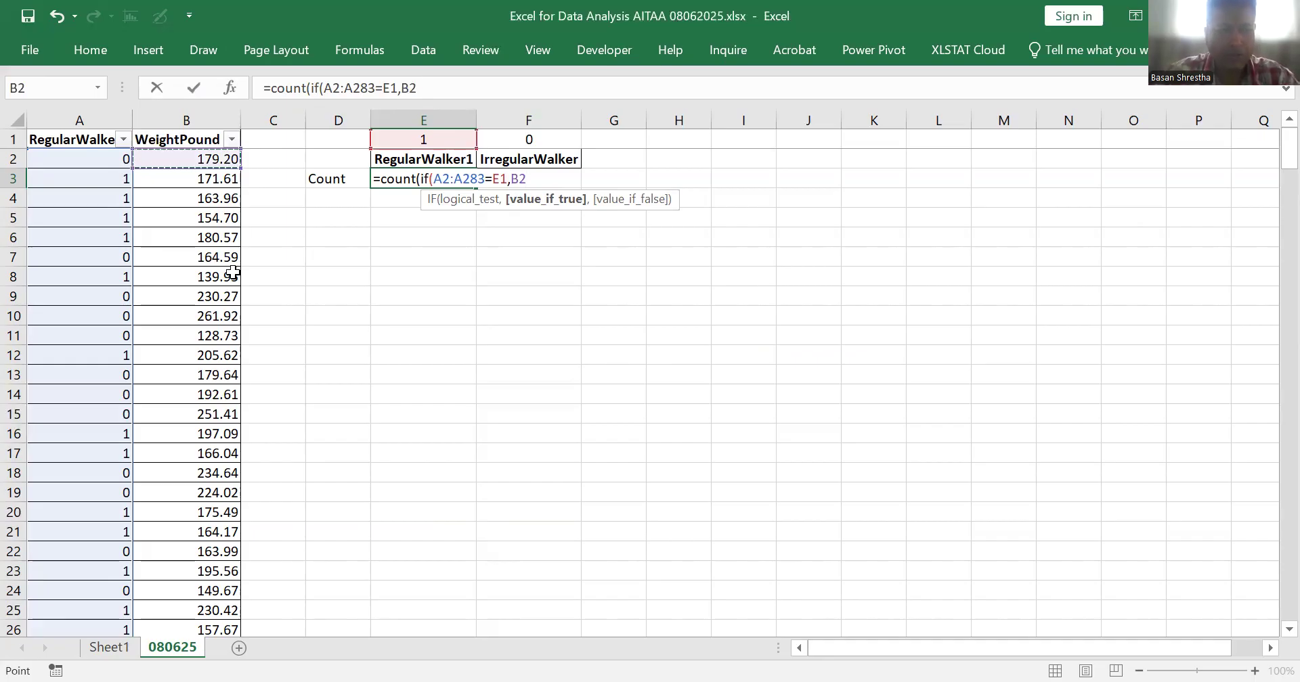
pyautogui.hotkey('ctrl', 'shift', 'Down')
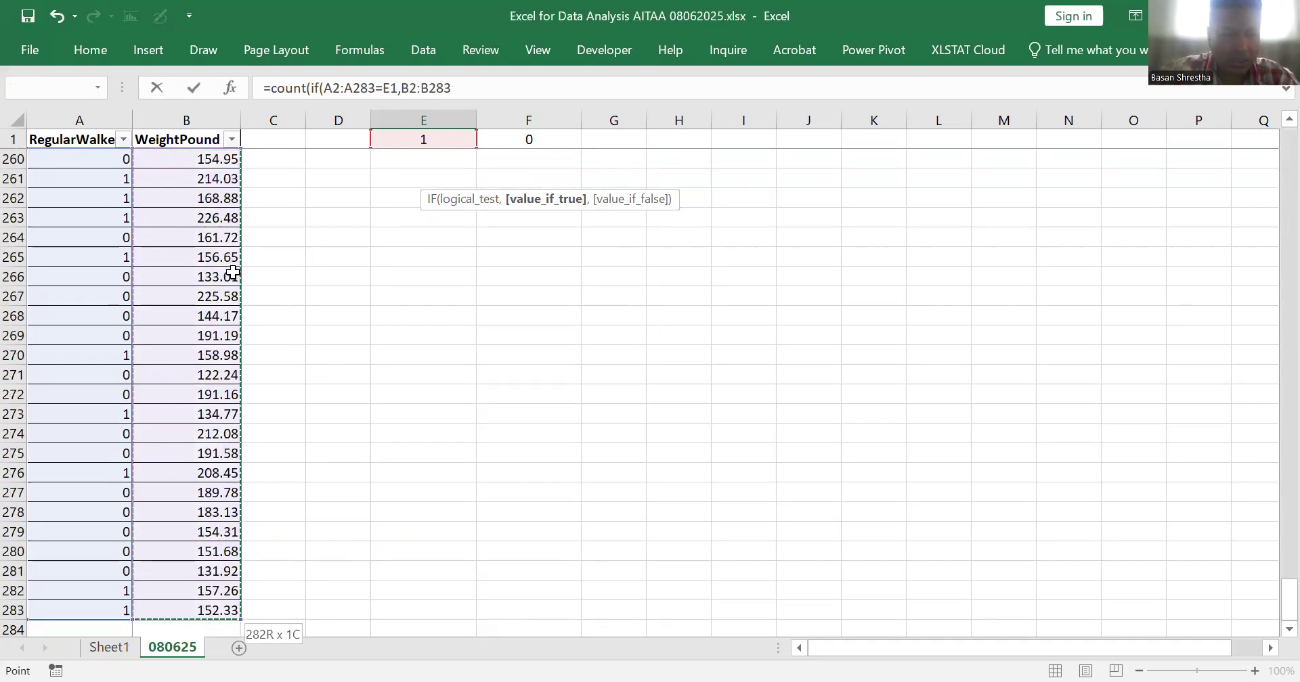
pyautogui.click(470, 83)
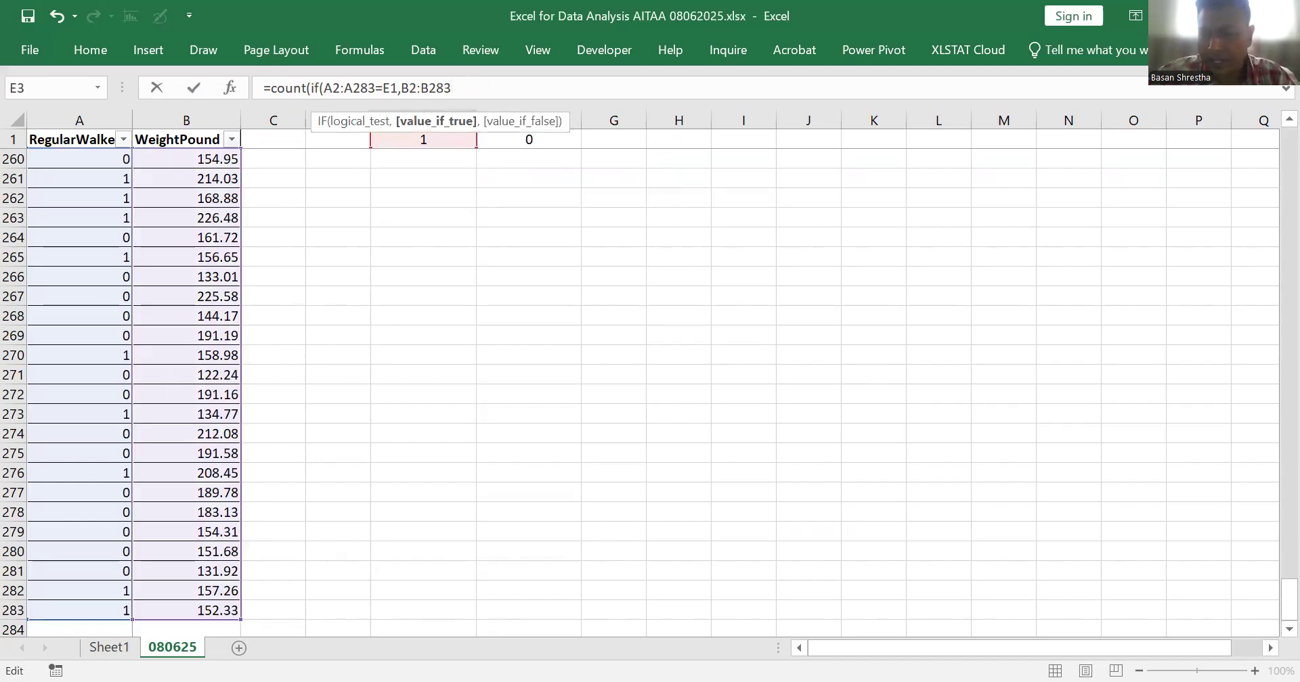
pyautogui.moveTo(1287, 602); pyautogui.dragTo(1272, 94)
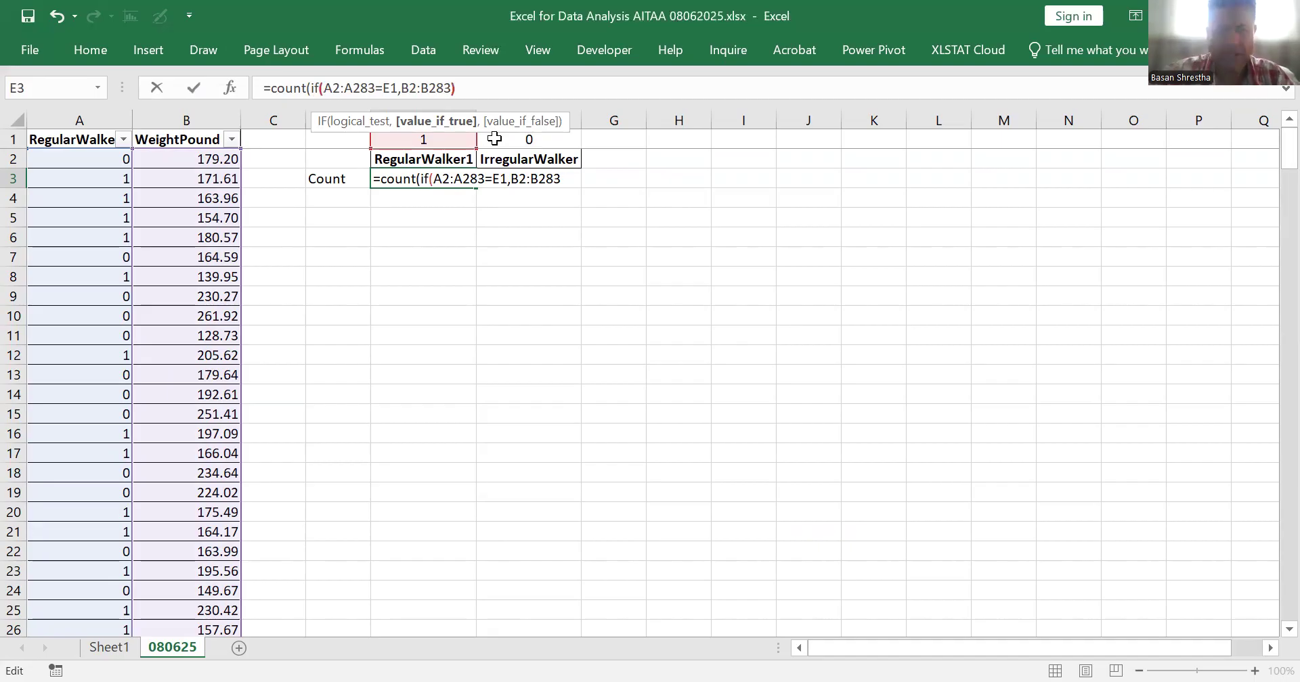
pyautogui.write(')')
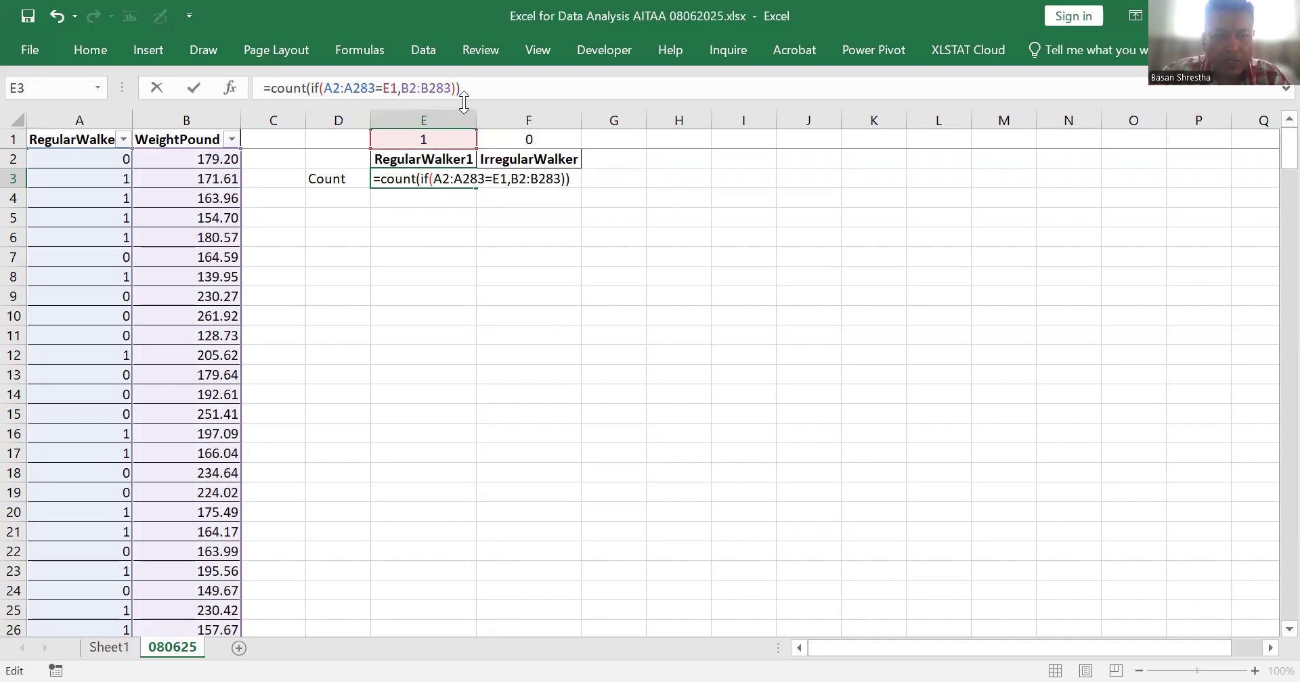
pyautogui.moveTo(477, 88); pyautogui.dragTo(251, 88)
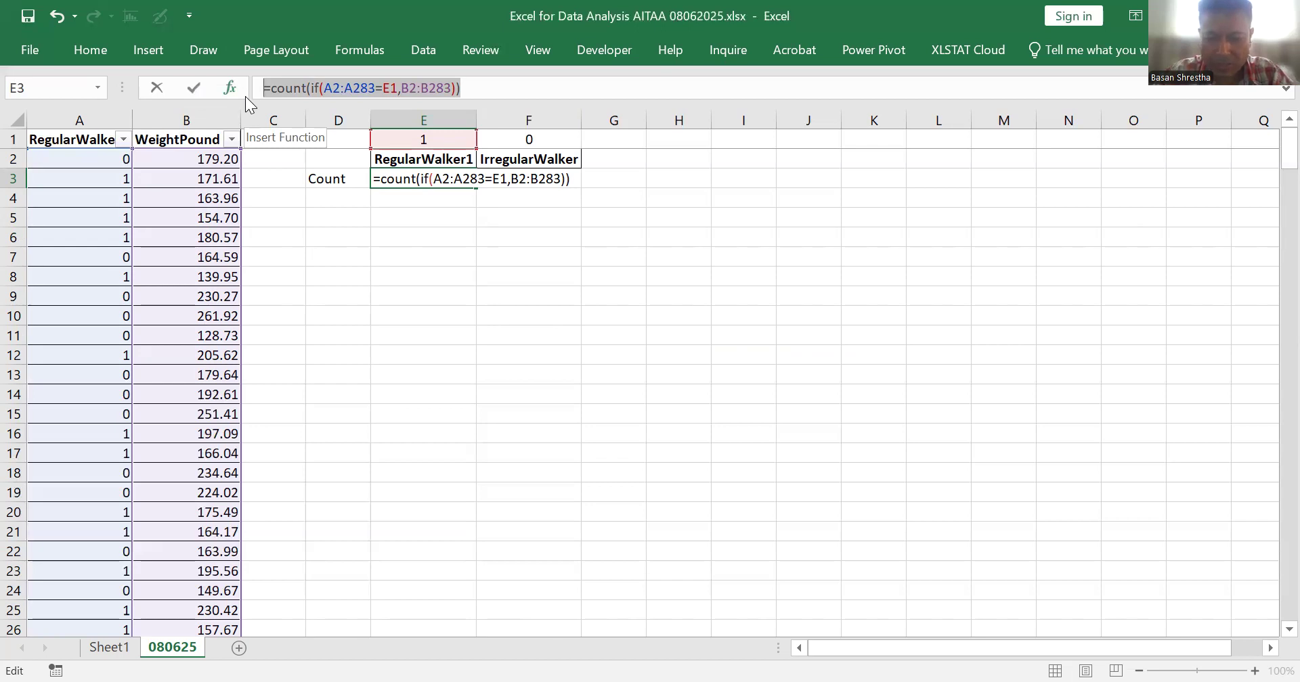
pyautogui.hotkey('ctrl', 'shift', 'Return')
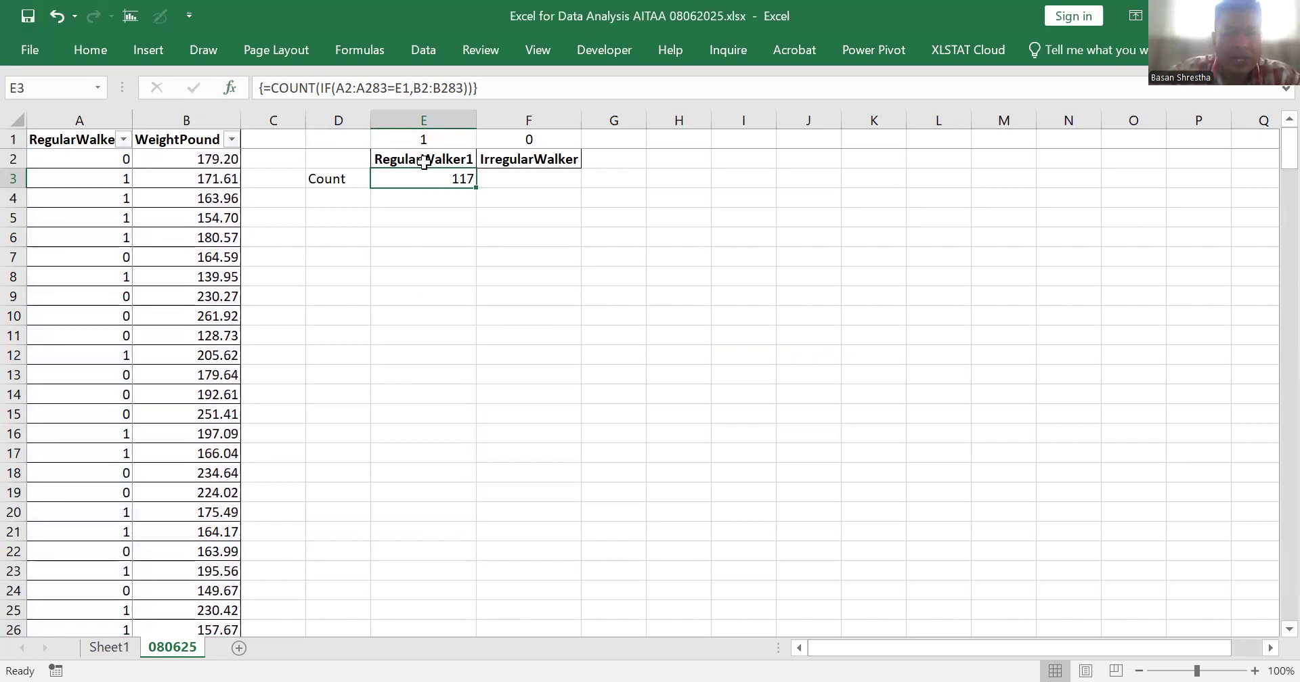
pyautogui.click(433, 140)
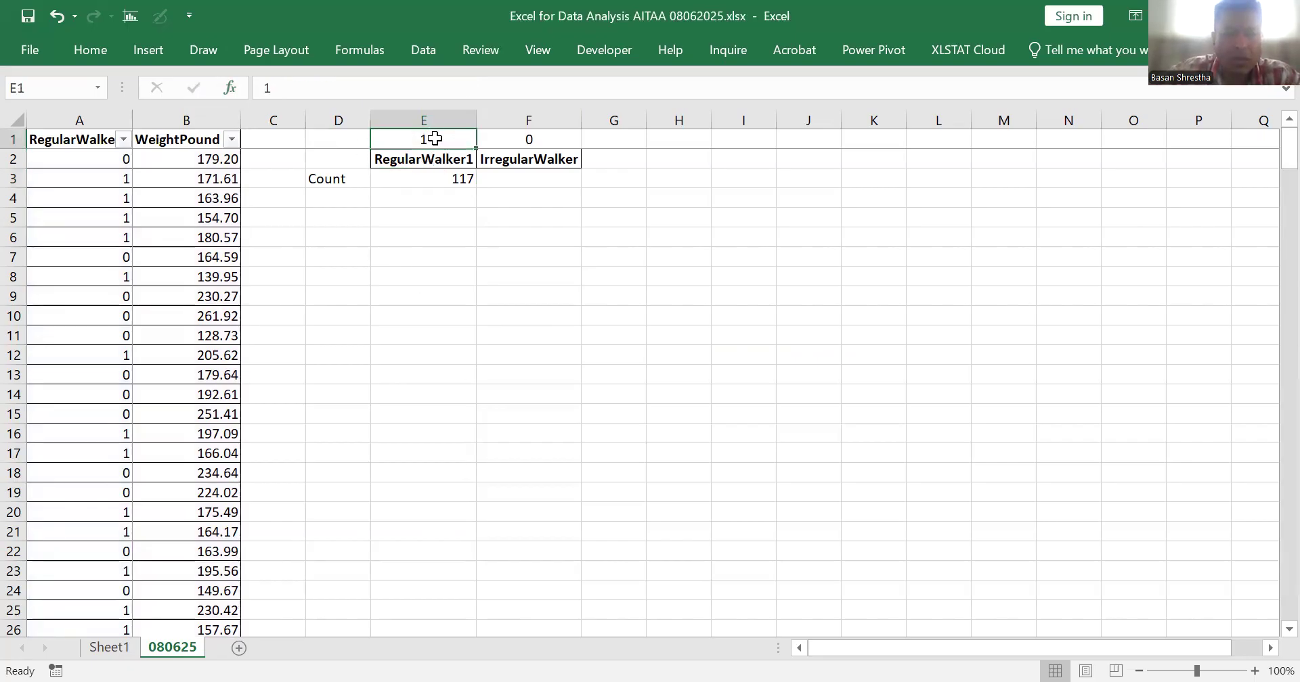
pyautogui.click(423, 182)
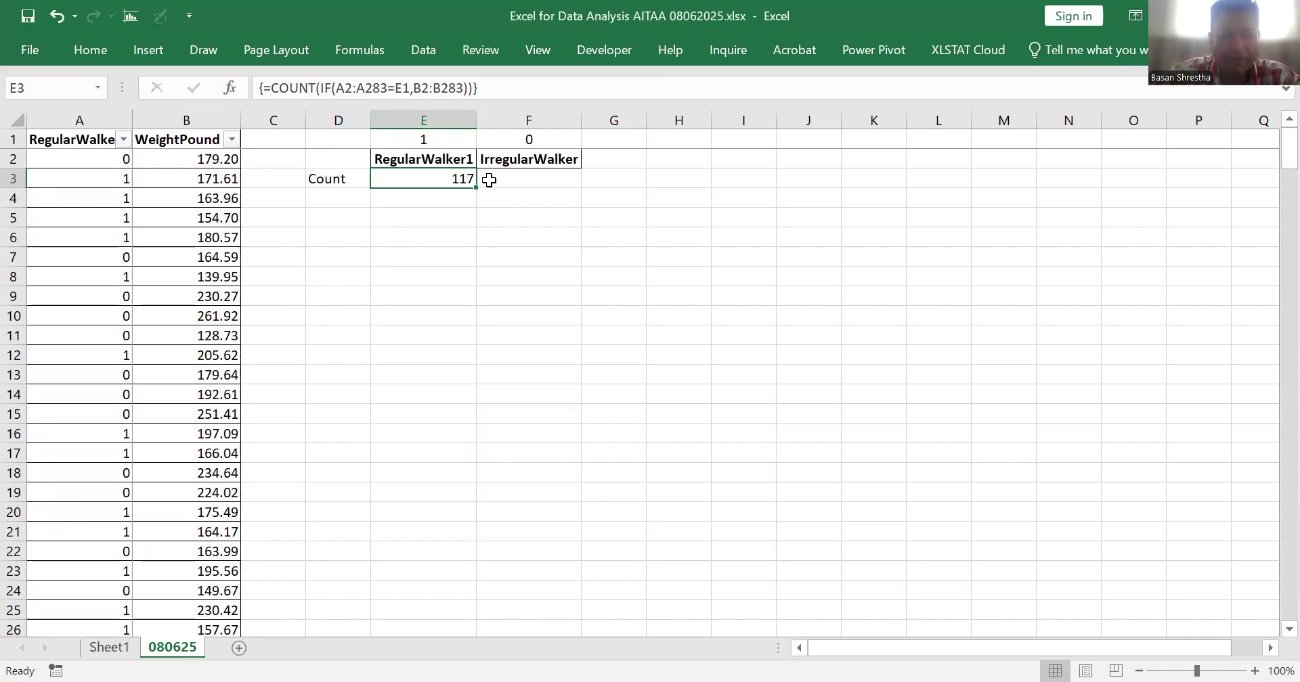
# Step: Enter the row label Min in cell D4
pyautogui.click(315, 203)
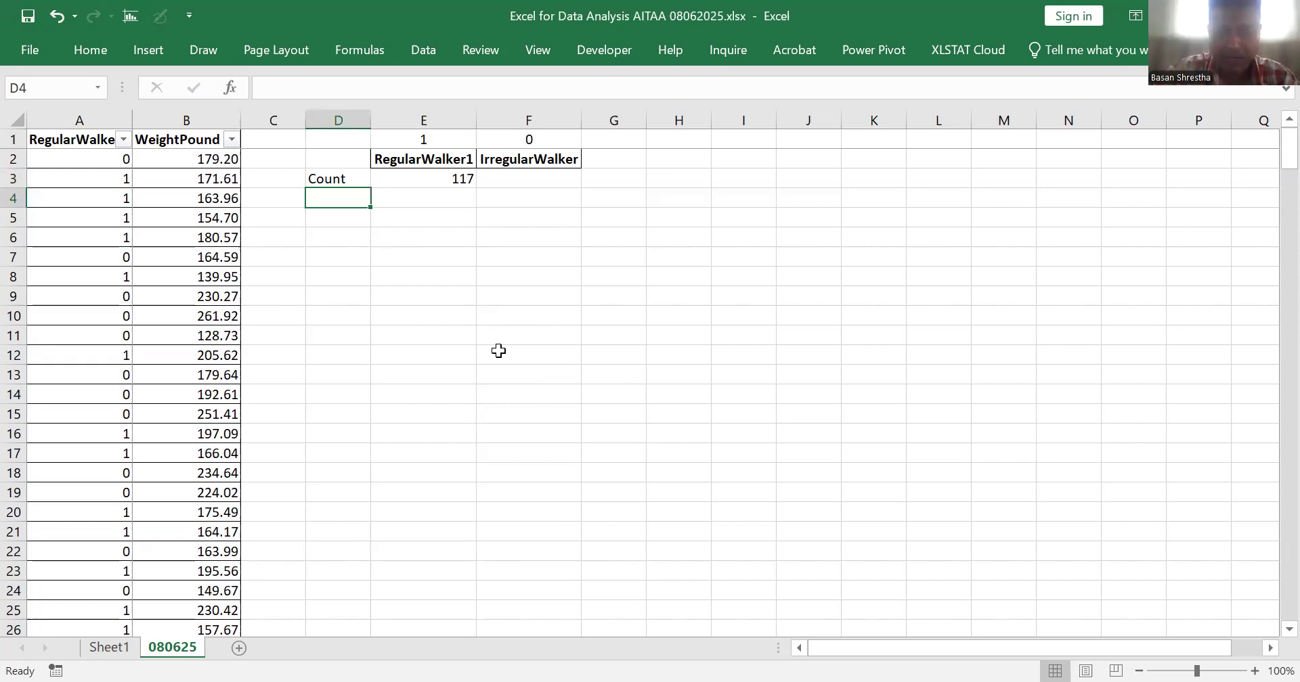
pyautogui.write('Min')
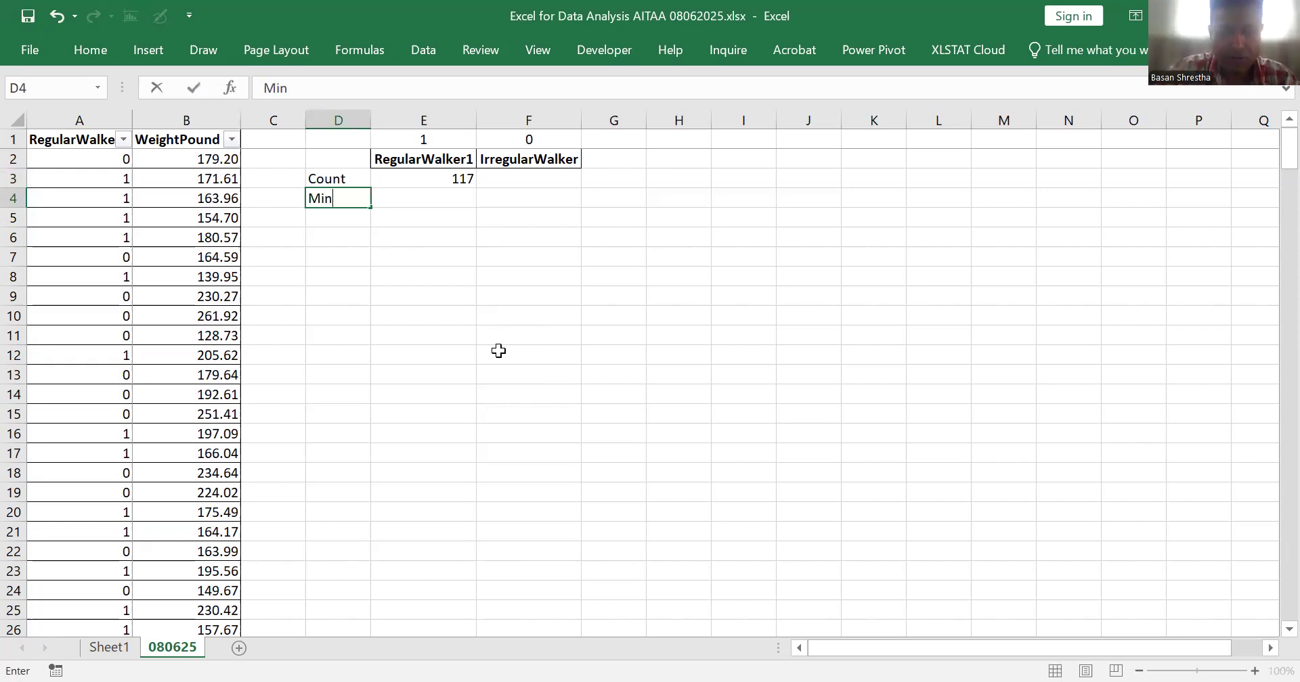
pyautogui.press('Tab')
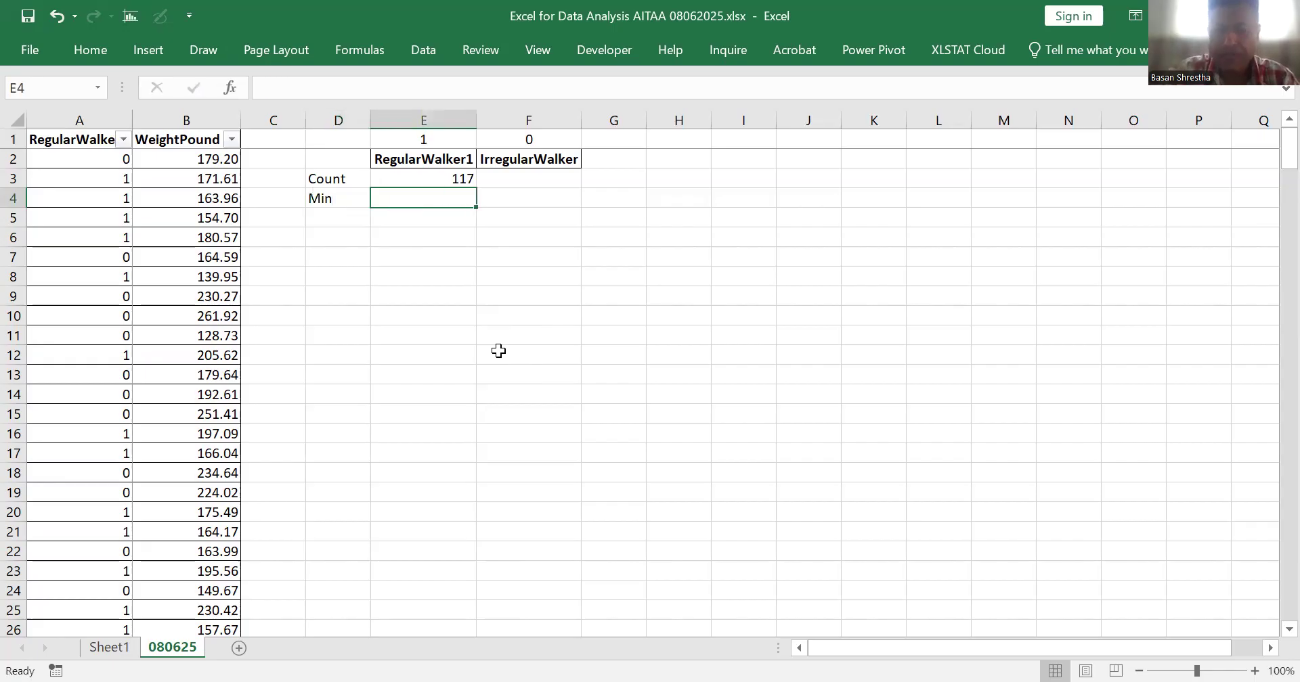
# Step: Begin a MIN formula with a nested IF in cell E4
pyautogui.write('=')
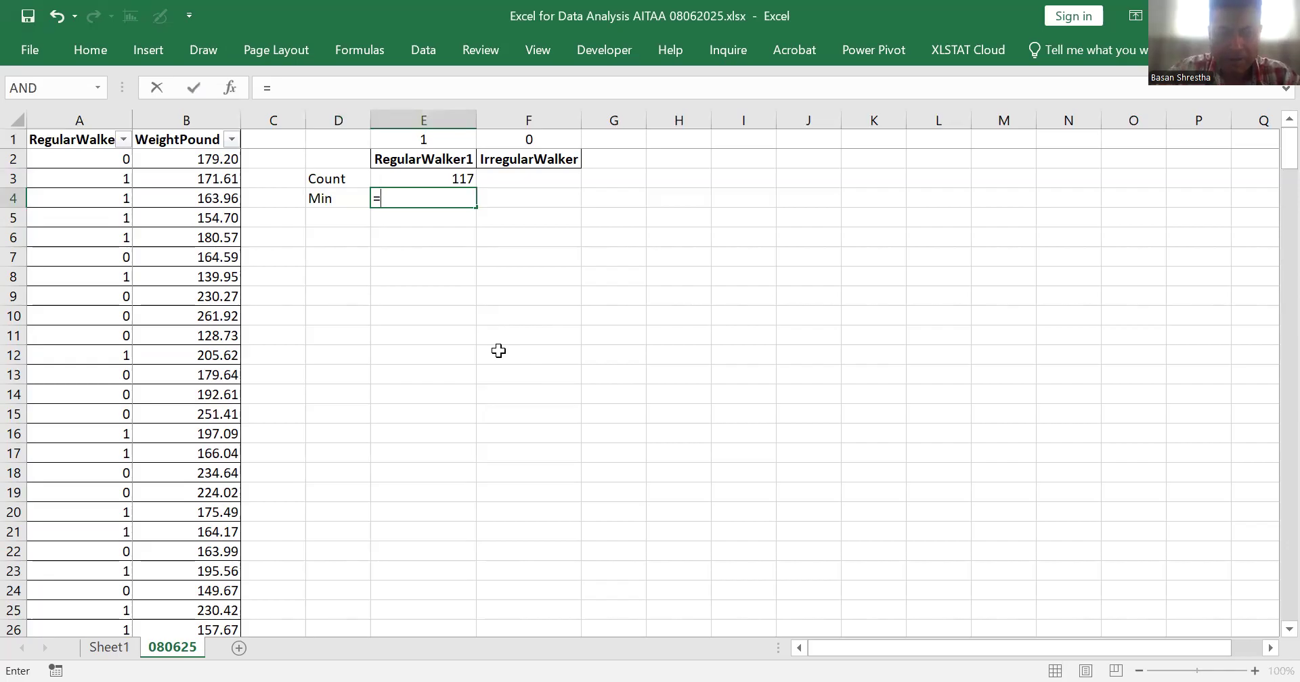
pyautogui.write('min')
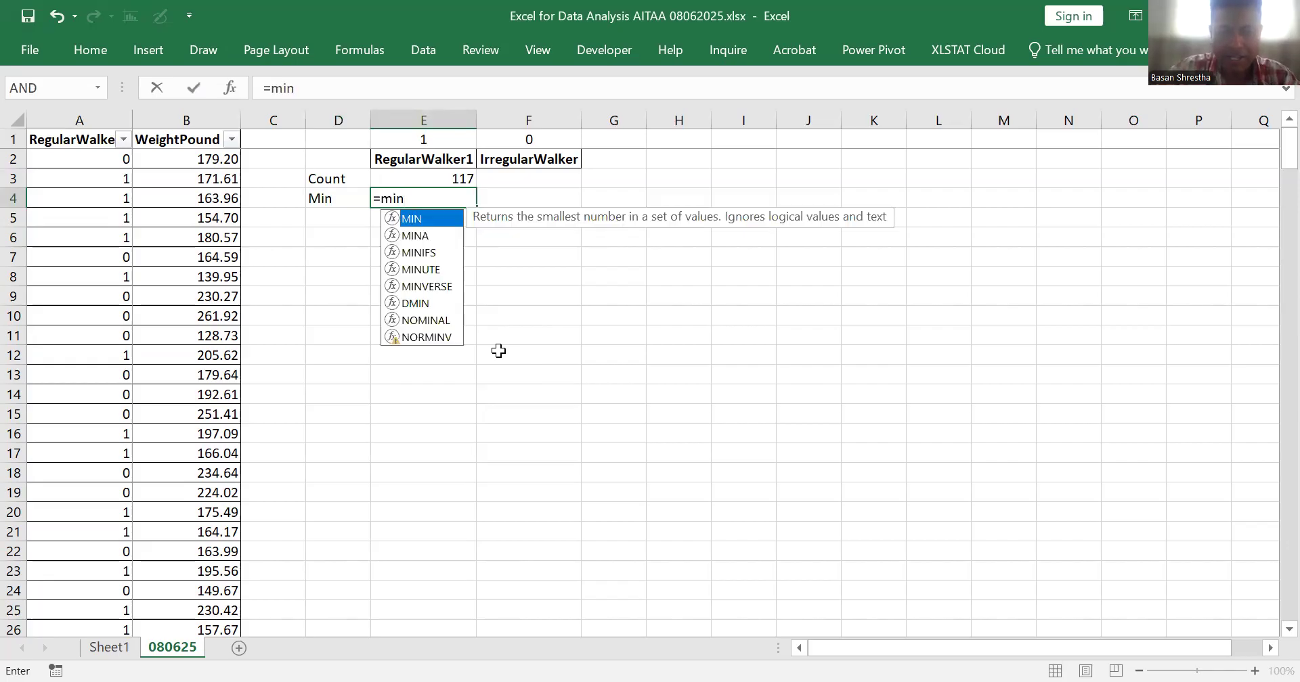
pyautogui.write('(')
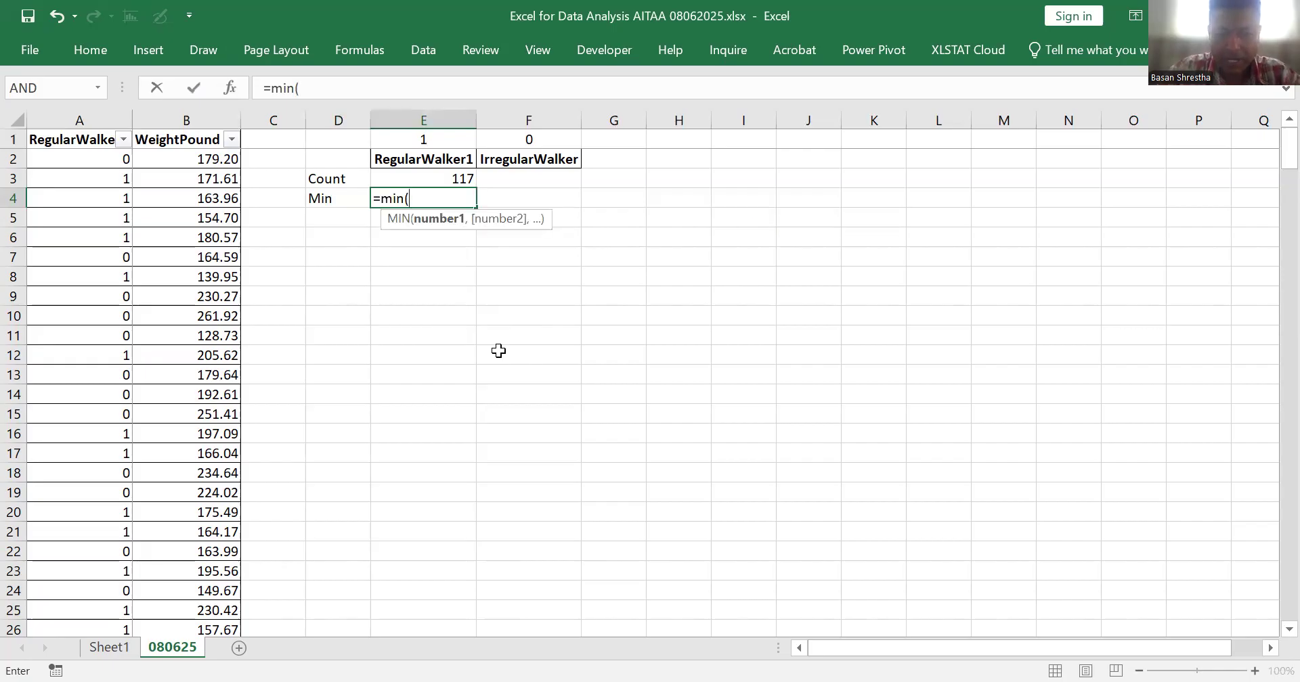
pyautogui.write('if')
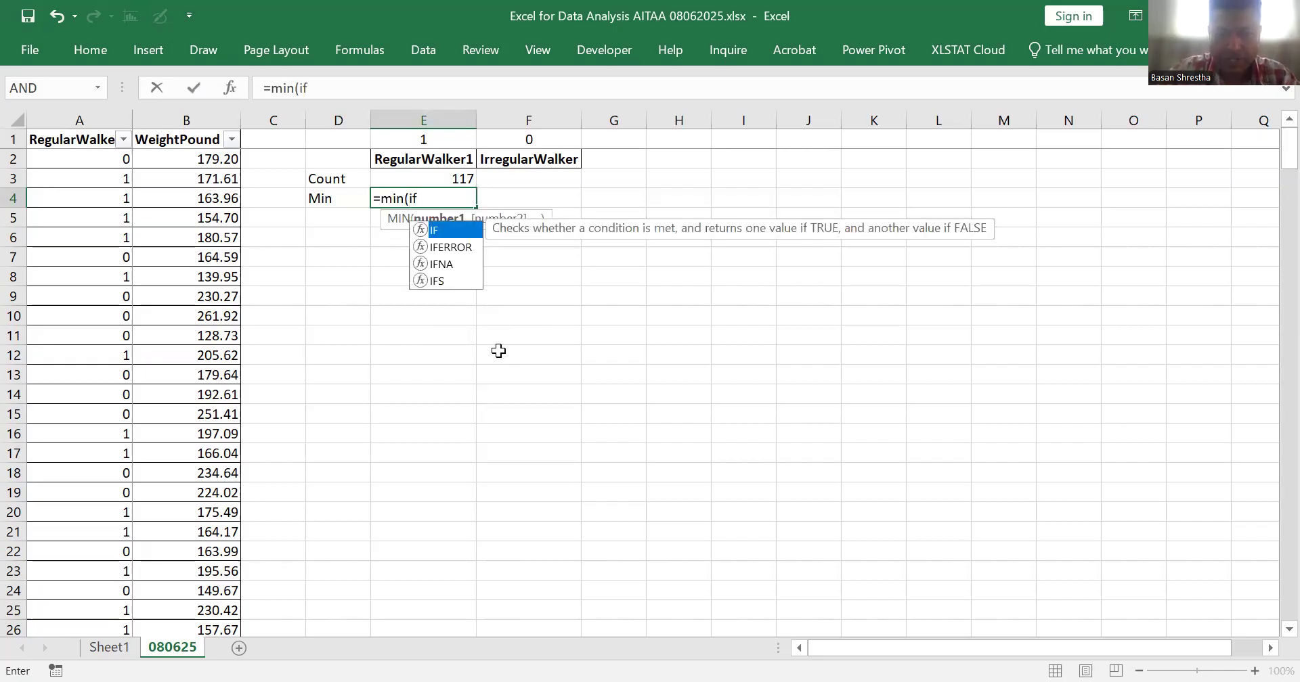
pyautogui.click(104, 160)
pyautogui.click(414, 198)
pyautogui.click(307, 90)
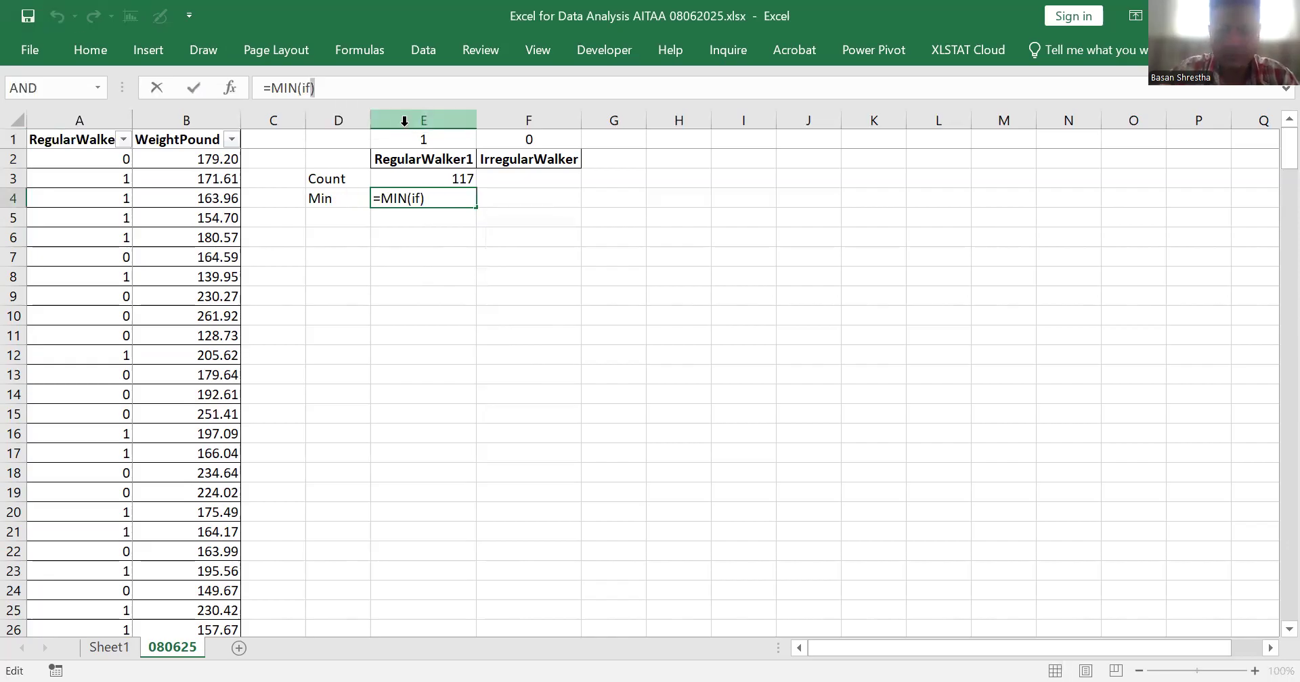
pyautogui.write('(')
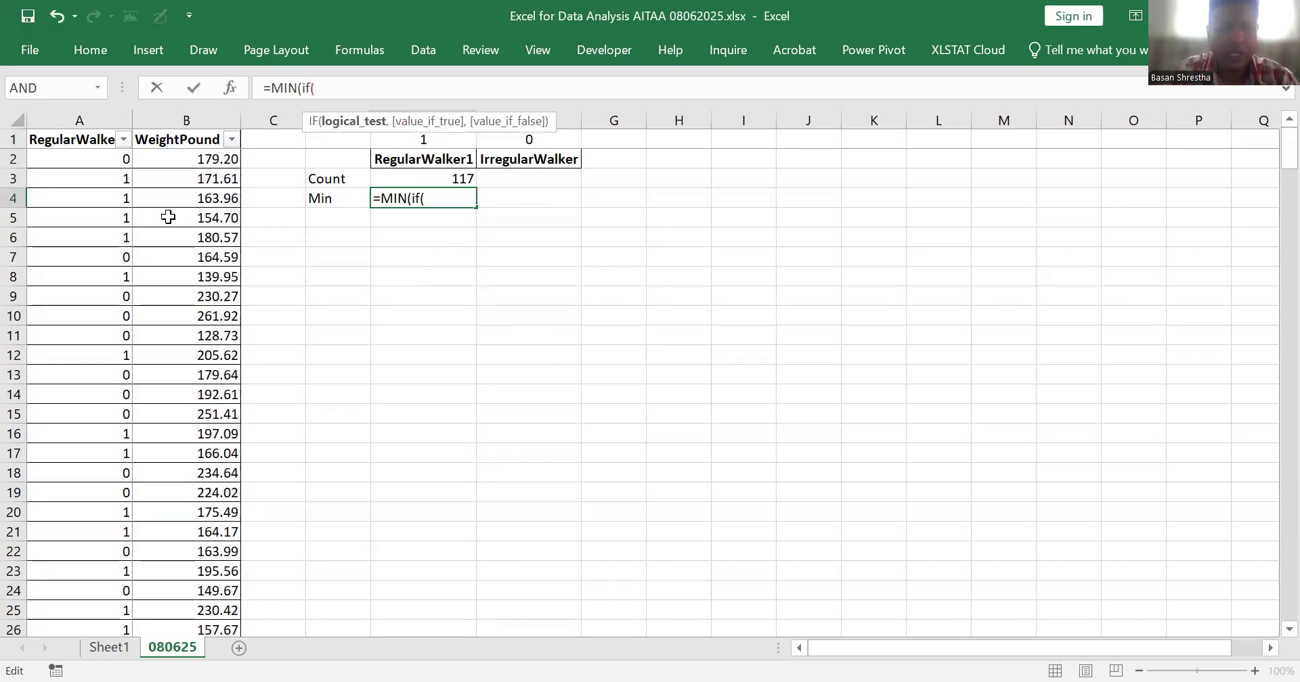
# Step: Set the logical test of the IF in cell E4 to A2:A283=E1
pyautogui.click(95, 158)
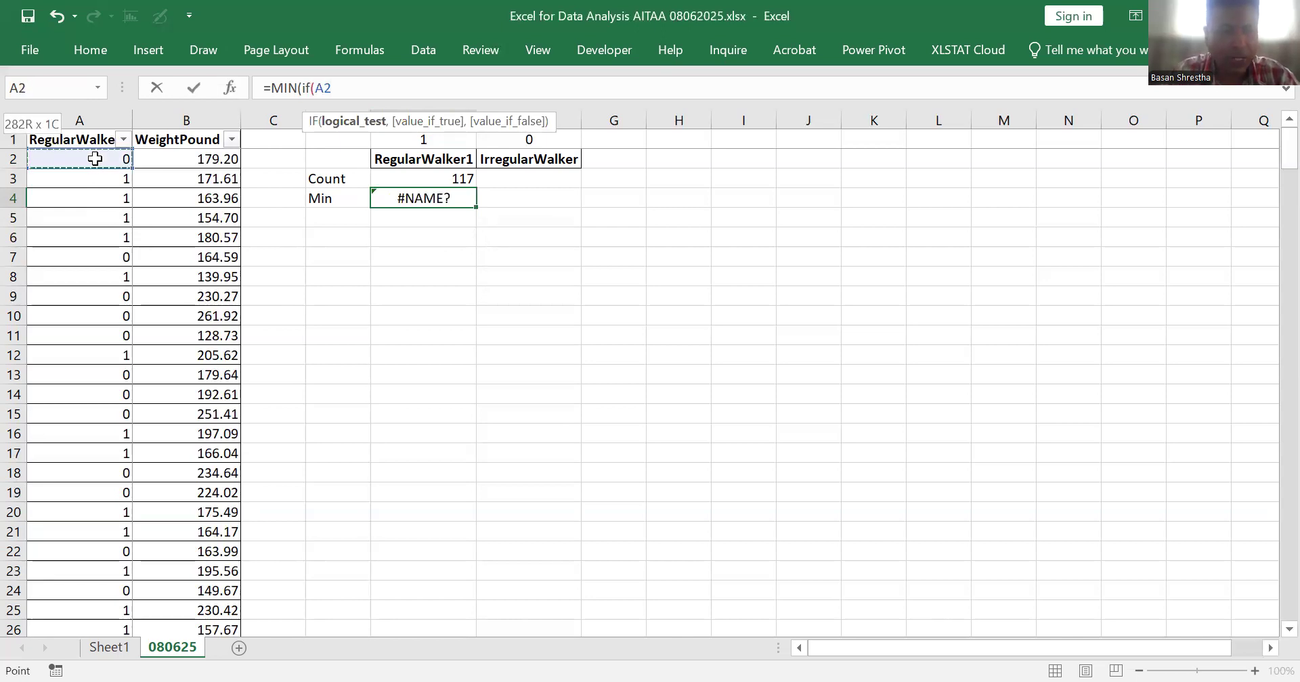
pyautogui.hotkey('ctrl', 'shift', 'Down')
pyautogui.moveTo(1267, 593); pyautogui.dragTo(1268, 135)
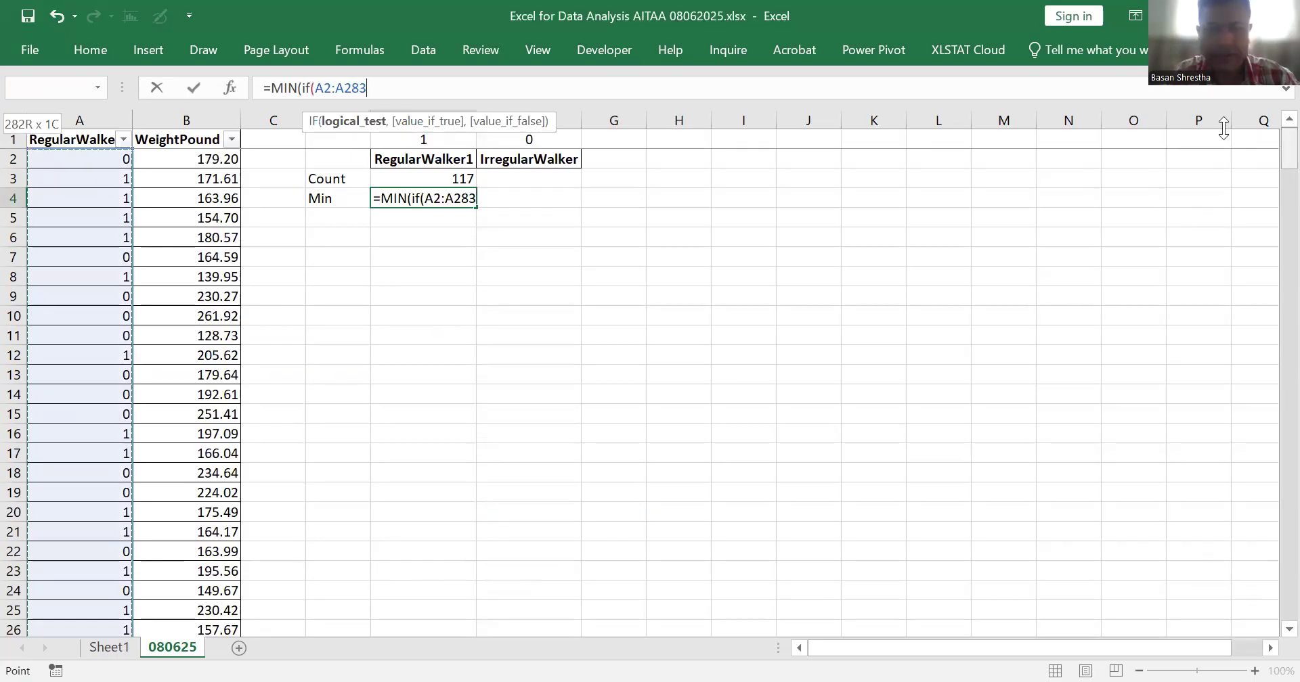
pyautogui.click(378, 87)
pyautogui.write('=')
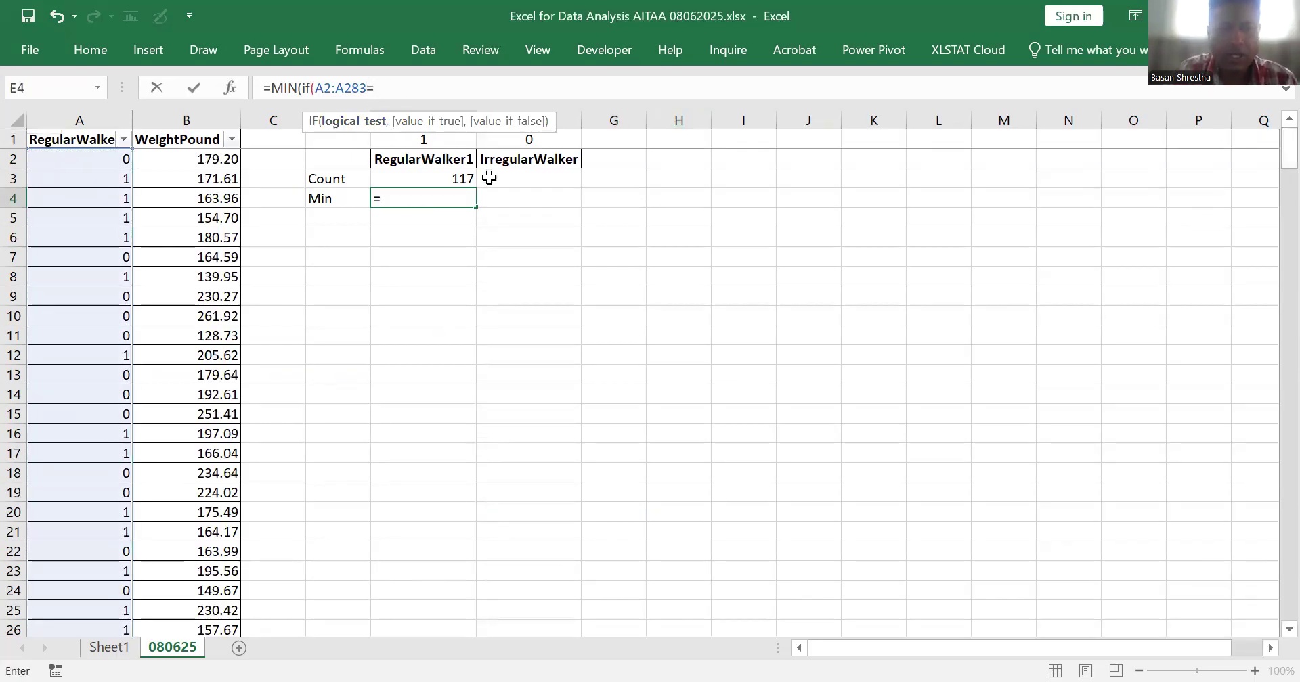
pyautogui.click(449, 142)
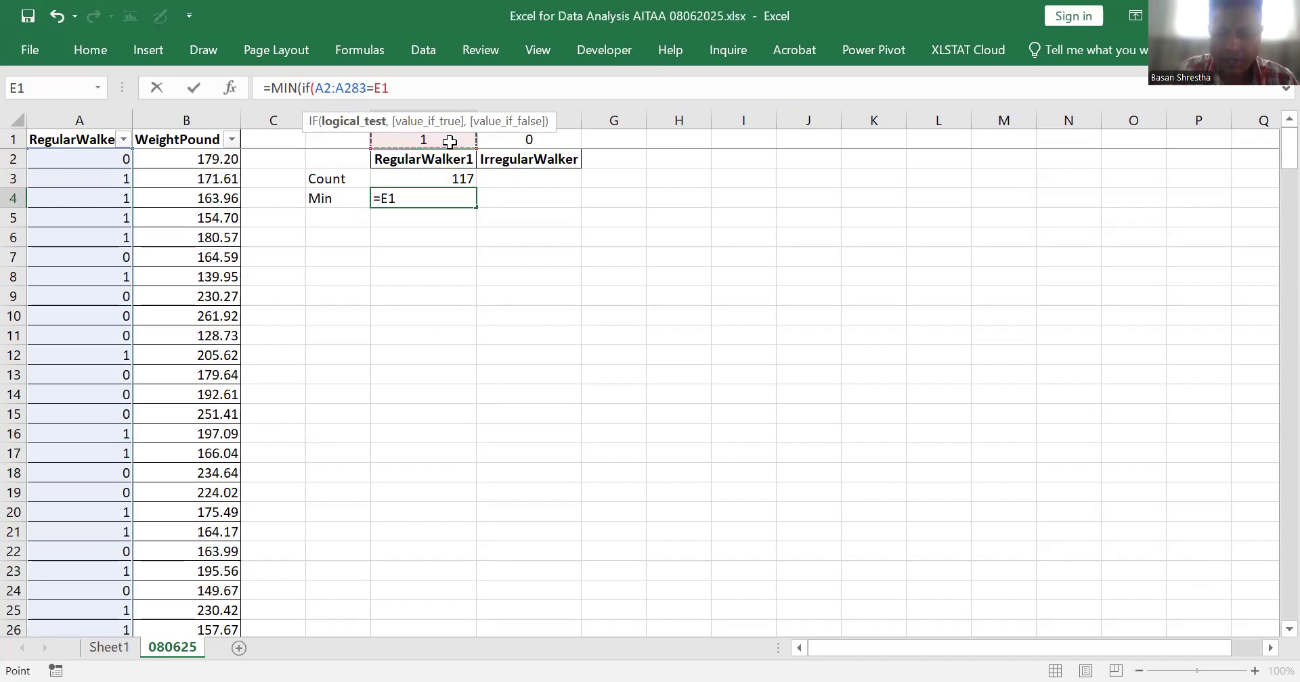
pyautogui.write(',')
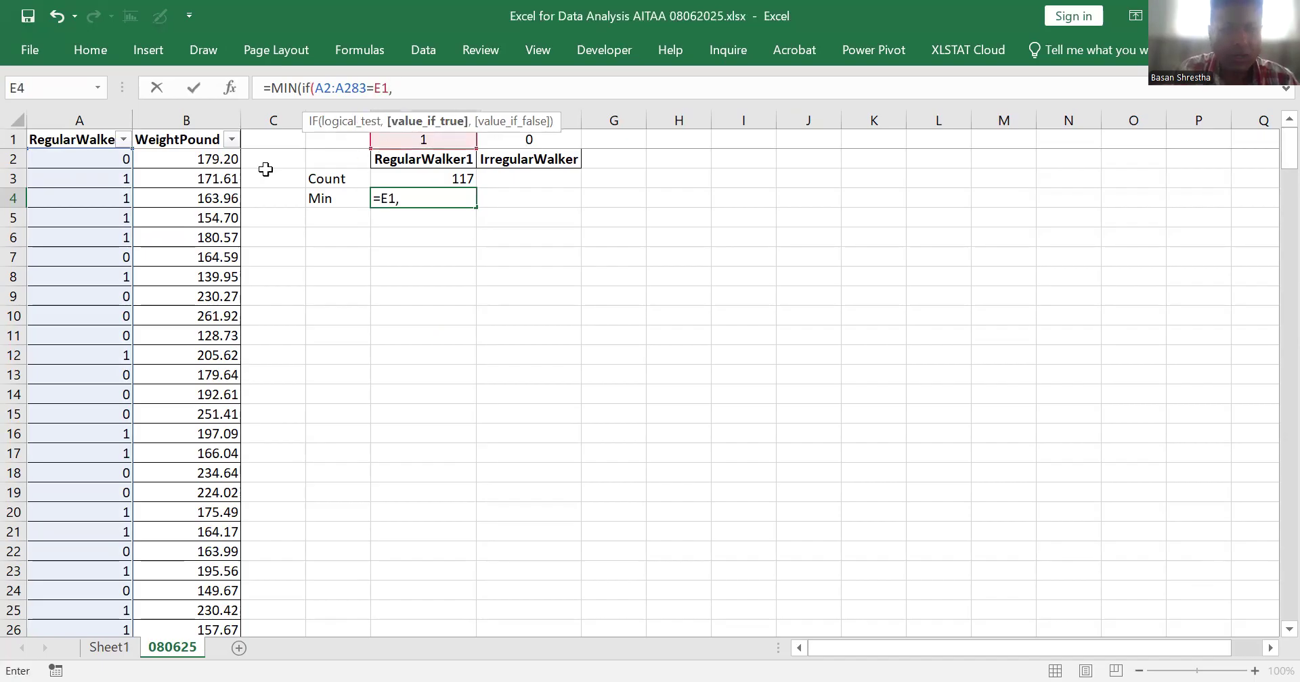
# Step: Set B2:B283 as the value if true in the E4 formula and close both the IF and MIN functions
pyautogui.click(217, 163)
pyautogui.hotkey('ctrl', 'shift', 'Down')
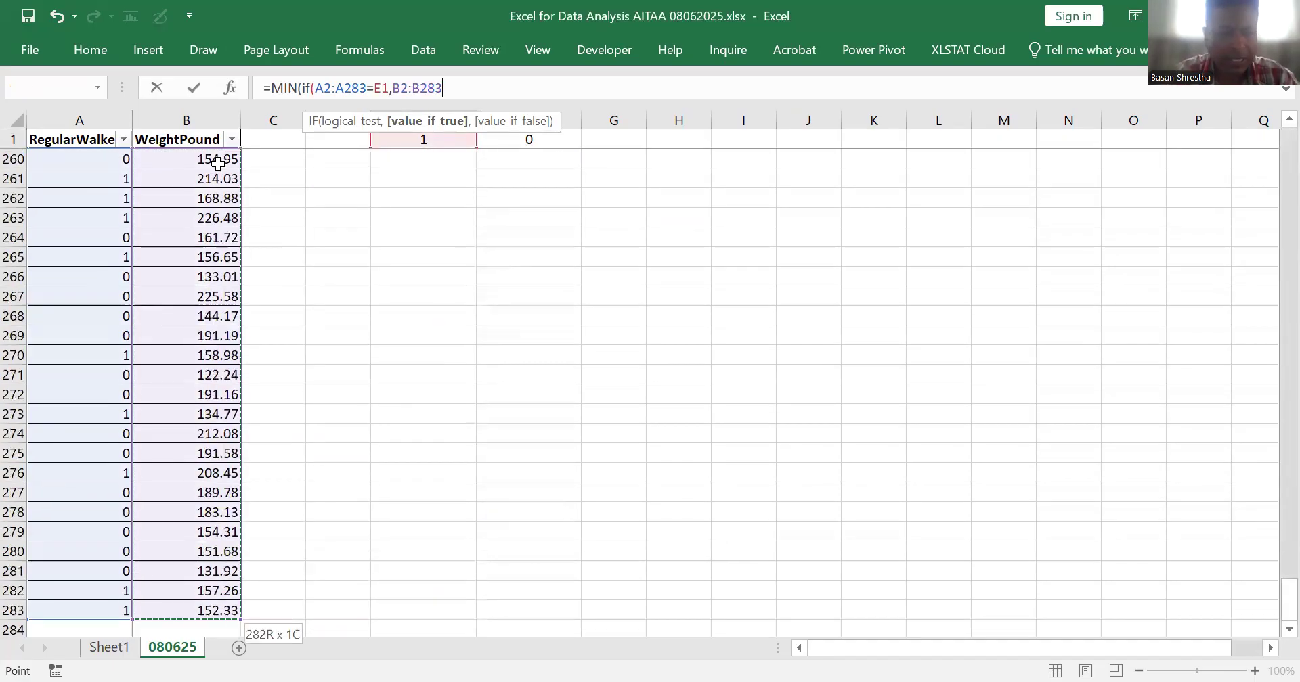
pyautogui.moveTo(1285, 600); pyautogui.dragTo(1270, 129)
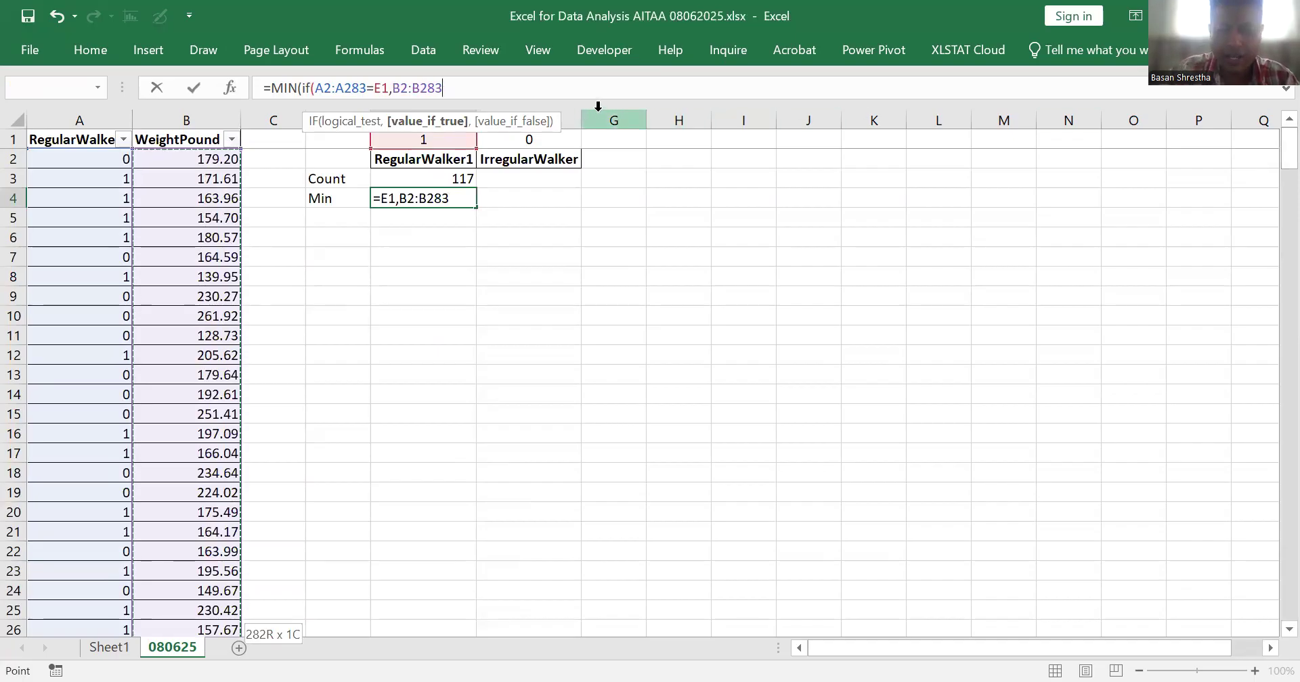
pyautogui.write(')')
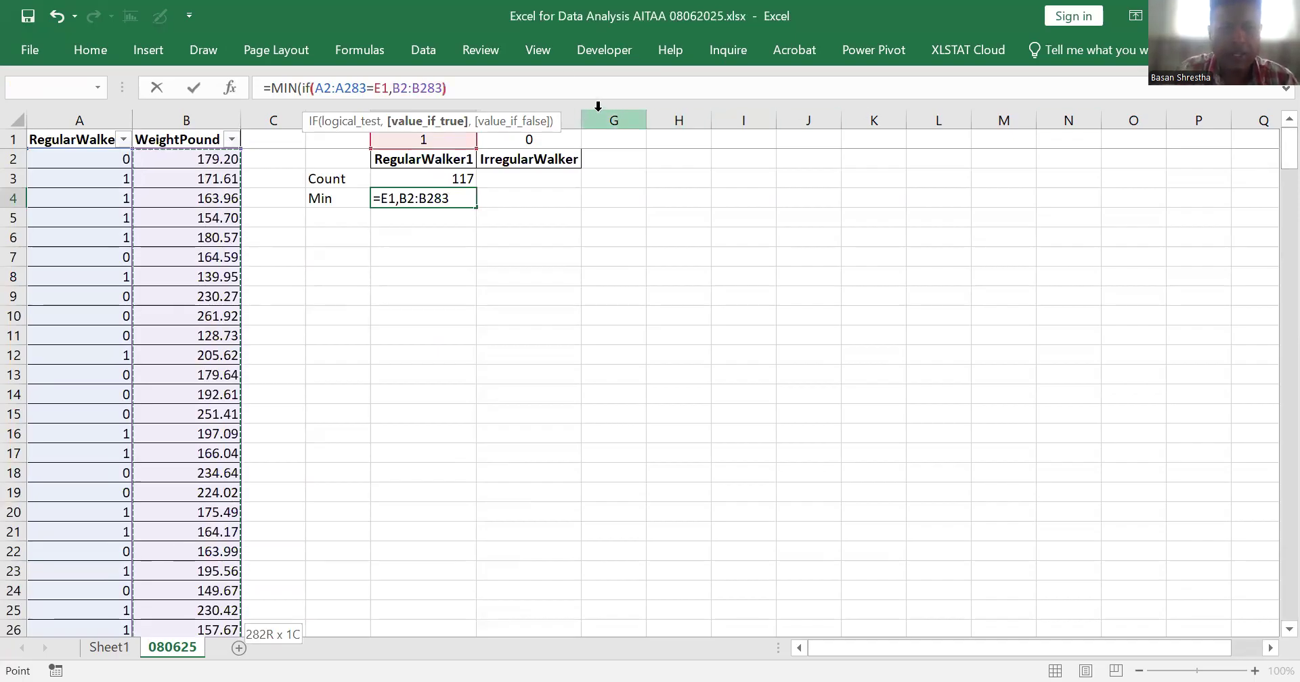
pyautogui.write(')')
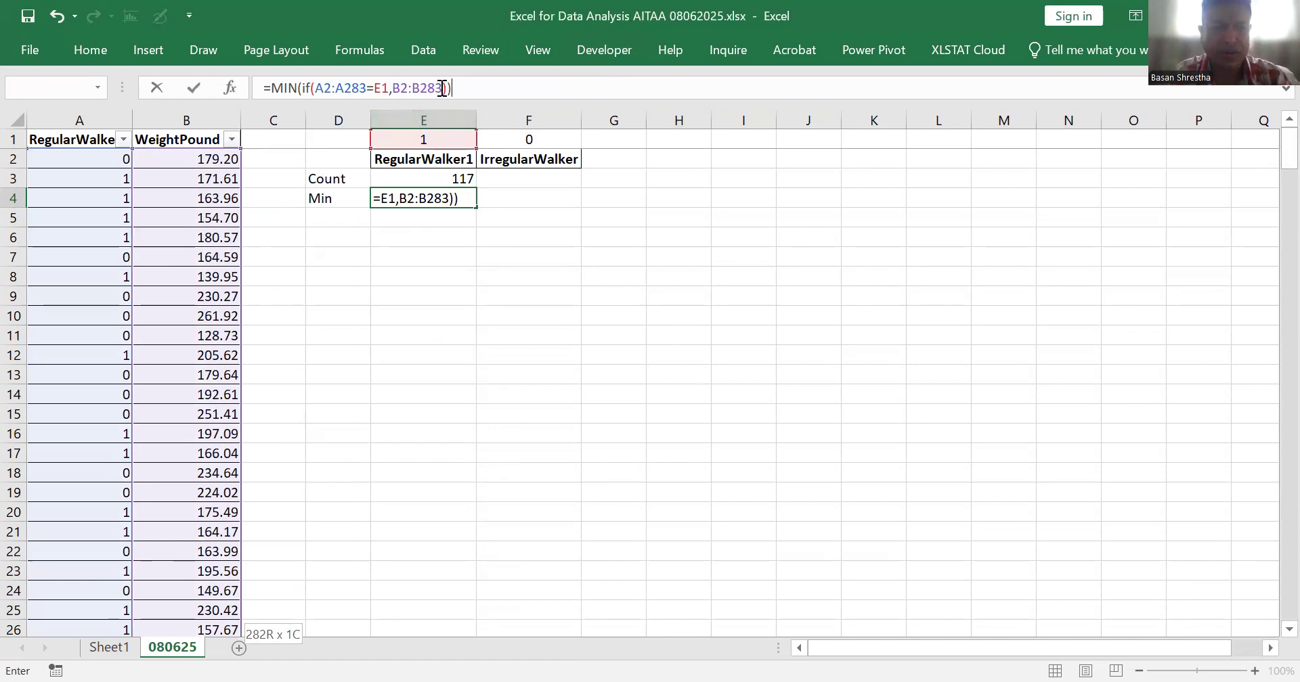
# Step: Make all references in the E4 formula absolute: $A$2:$A$283, $E$1 and $B$2:$B$283
pyautogui.moveTo(443, 88); pyautogui.dragTo(316, 91)
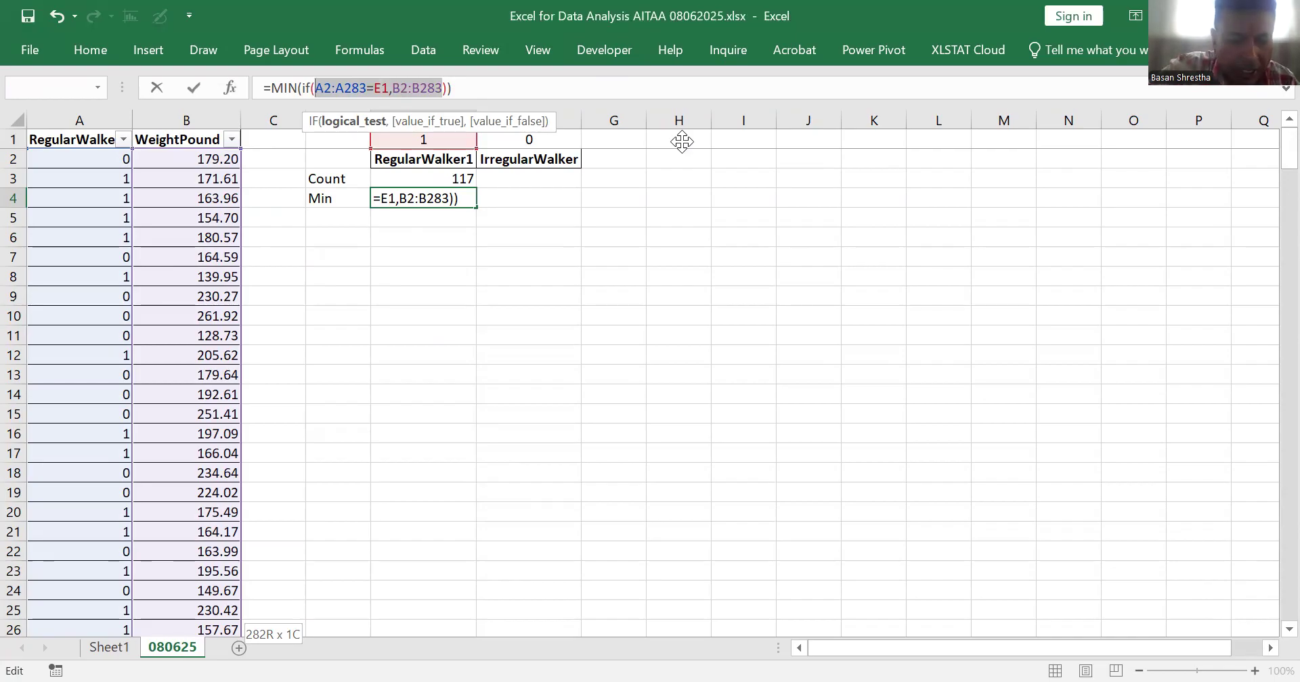
pyautogui.press('F4')
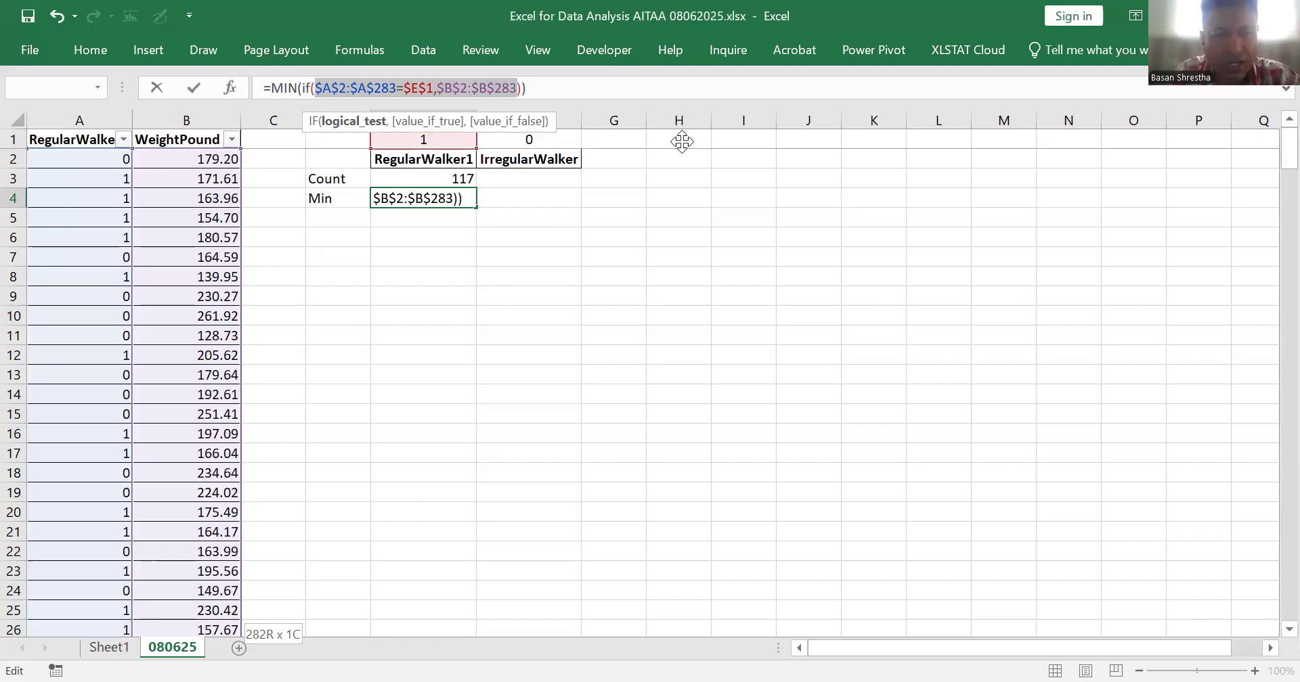
pyautogui.click(577, 92)
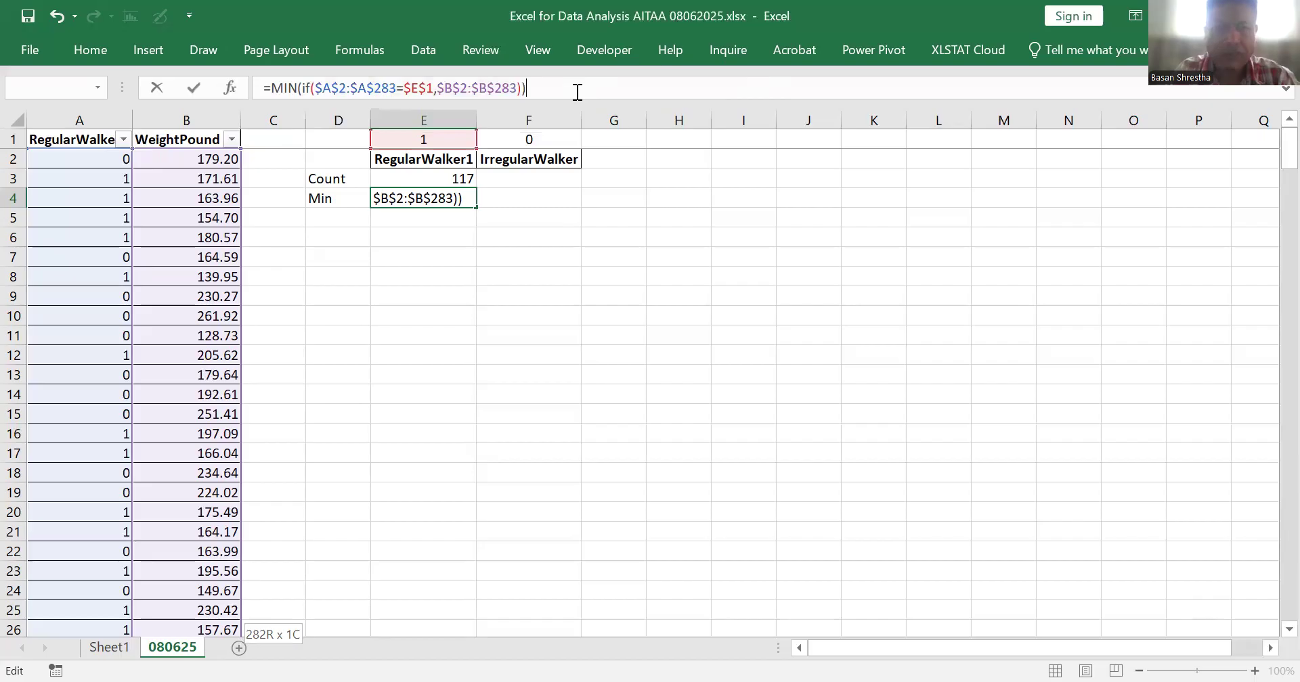
# Step: Enter the completed MIN formula in E4 as an array formula and compare it with the count formula in E3
pyautogui.hotkey('shift', 'Left')
pyautogui.hotkey('shift', 'Left')
pyautogui.hotkey('shift', 'Left')
pyautogui.hotkey('shift', 'Left')
pyautogui.hotkey('shift', 'Left')
pyautogui.hotkey('shift', 'Left')
pyautogui.hotkey('shift', 'Left')
pyautogui.hotkey('shift', 'Left')
pyautogui.hotkey('shift', 'Left')
pyautogui.hotkey('shift', 'Left')
pyautogui.hotkey('shift', 'Left')
pyautogui.hotkey('shift', 'Home')
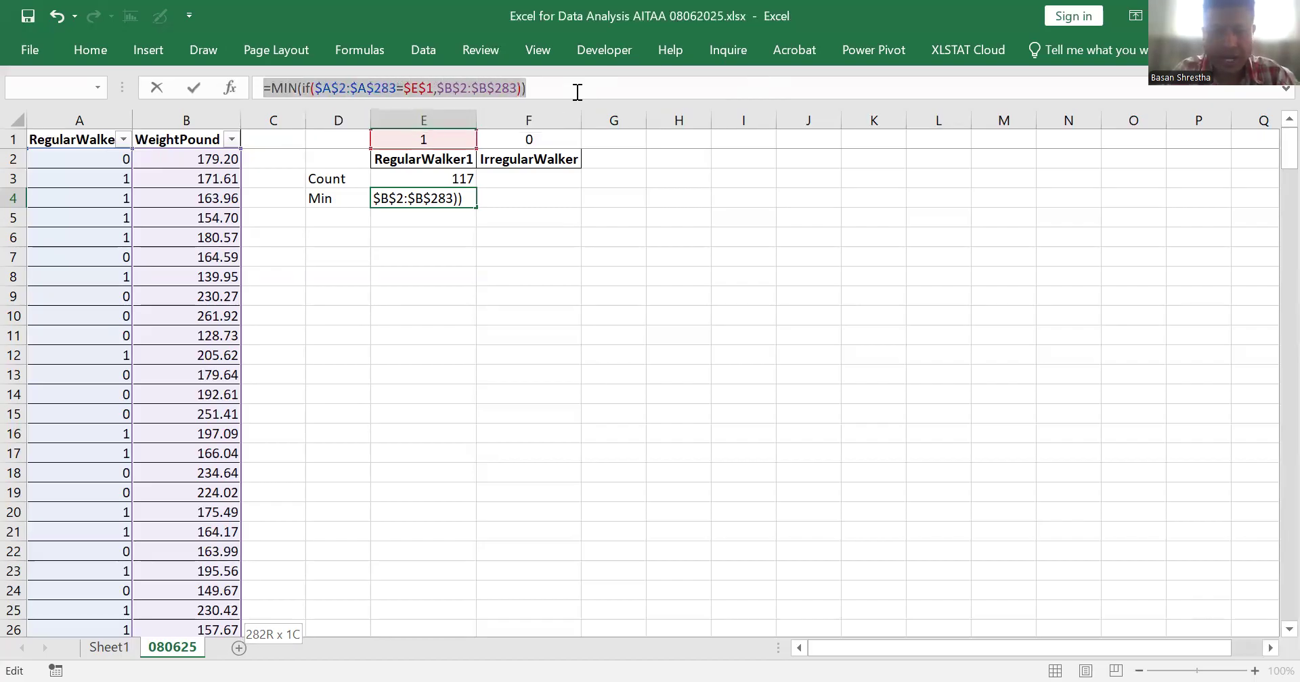
pyautogui.hotkey('ctrl', 'shift', 'Return')
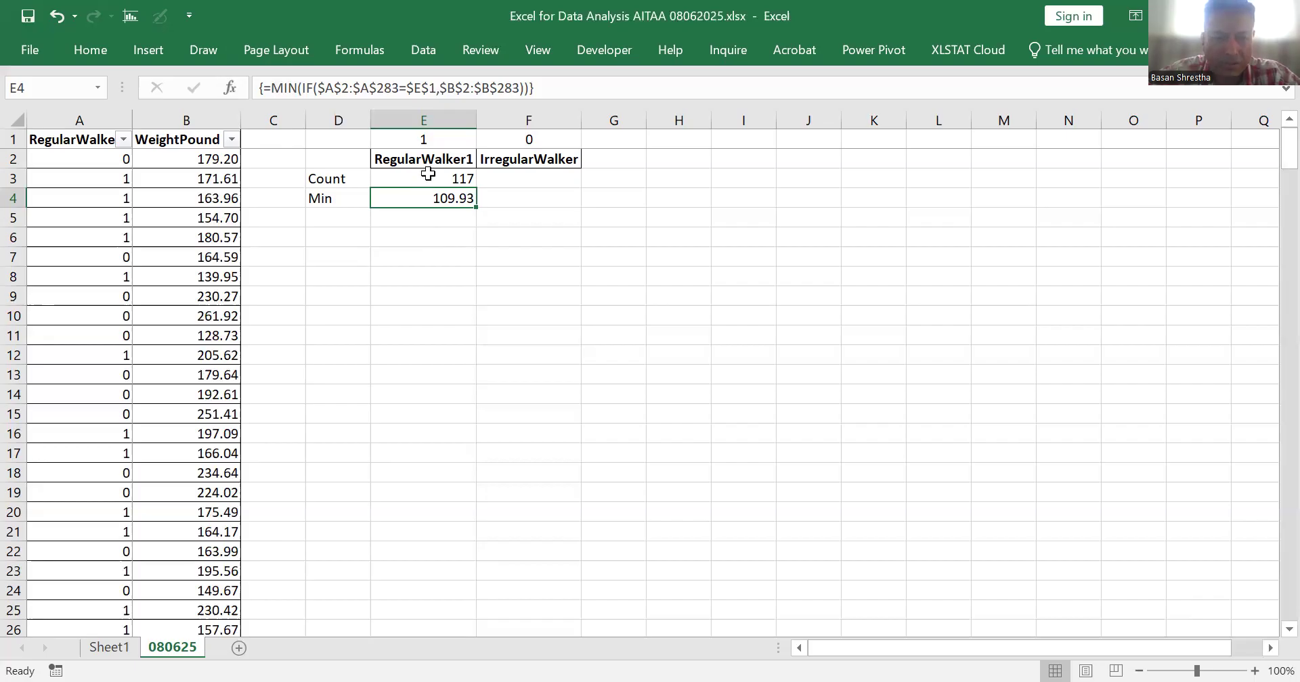
pyautogui.click(426, 178)
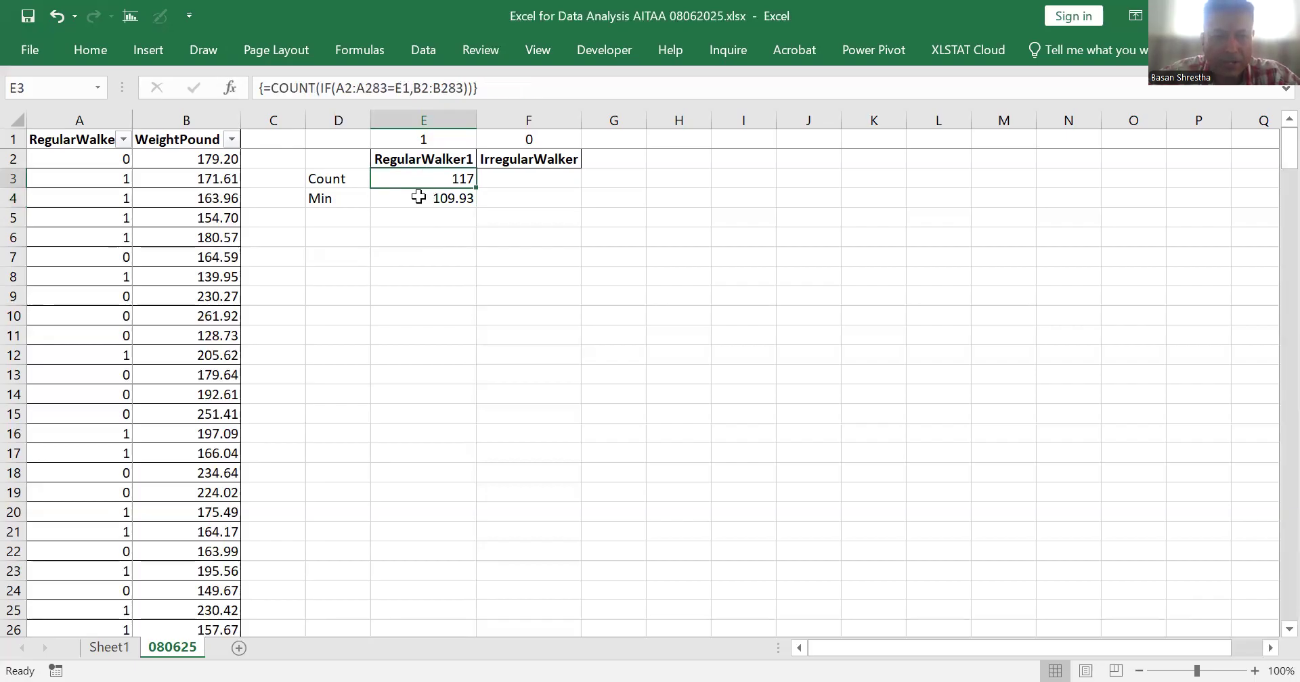
pyautogui.click(419, 196)
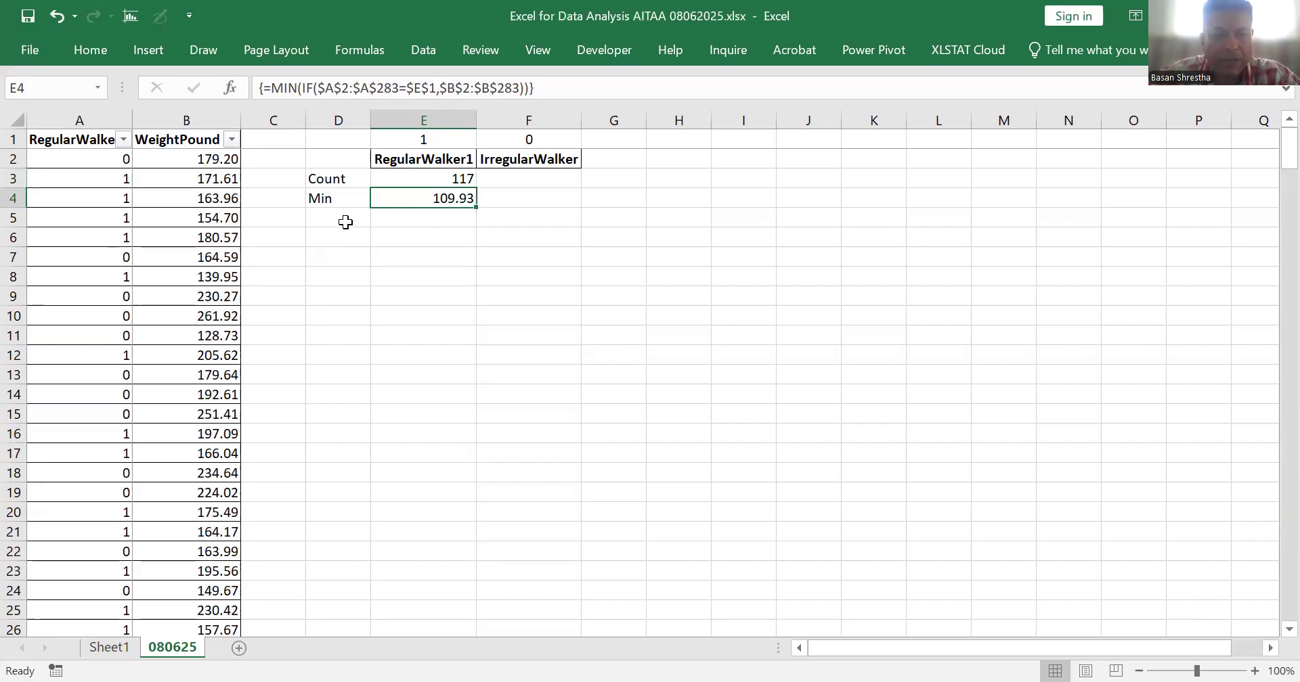
# Step: Begin a MIN formula with a nested IF in cell F4
pyautogui.click(502, 199)
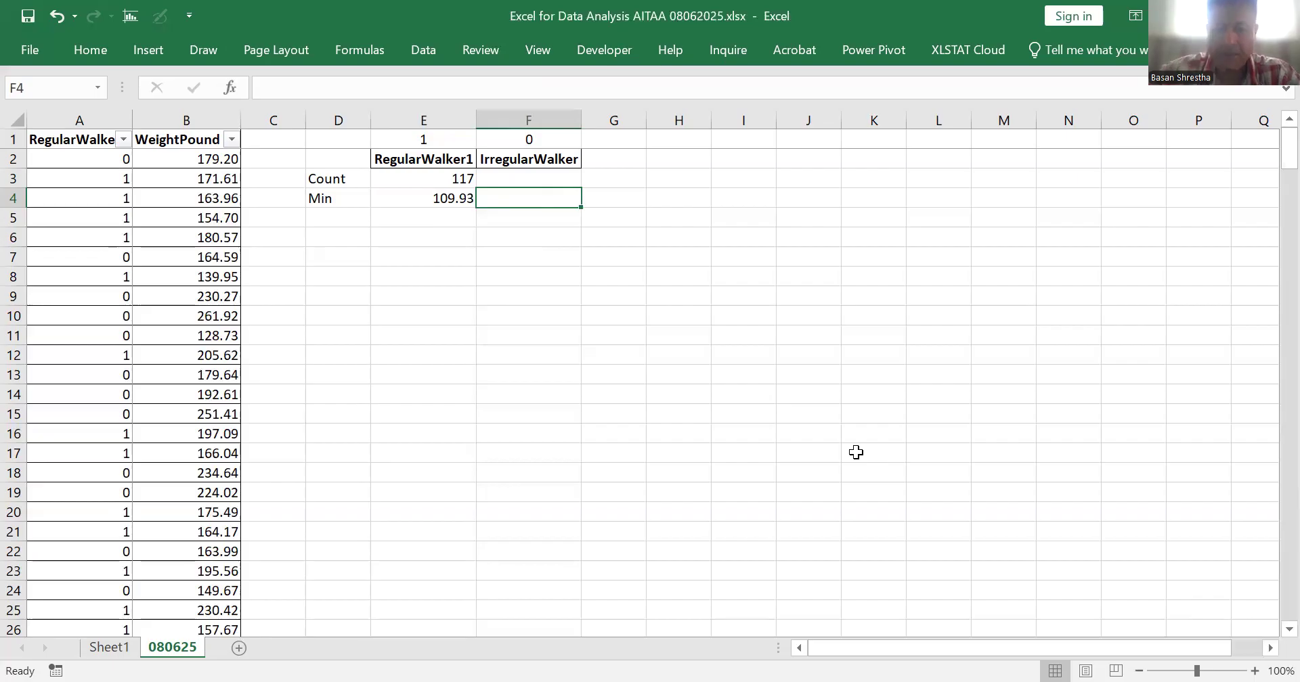
pyautogui.press('F2')
pyautogui.write('=')
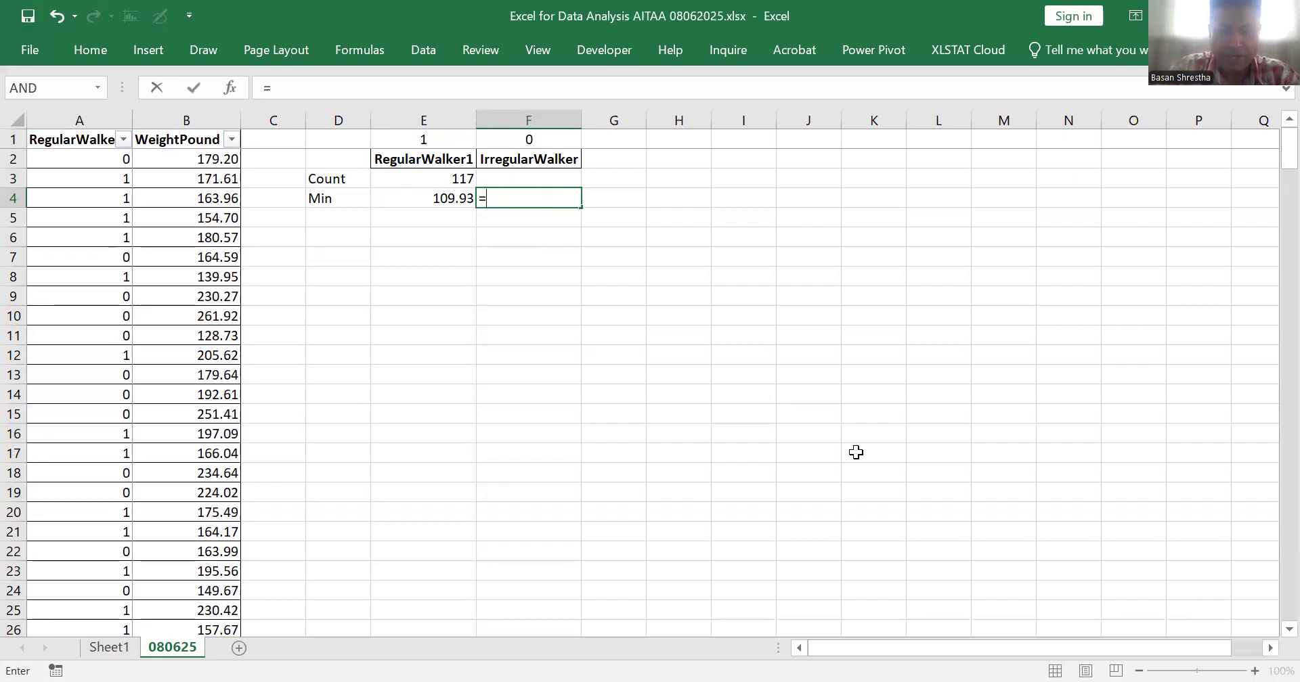
pyautogui.write('min')
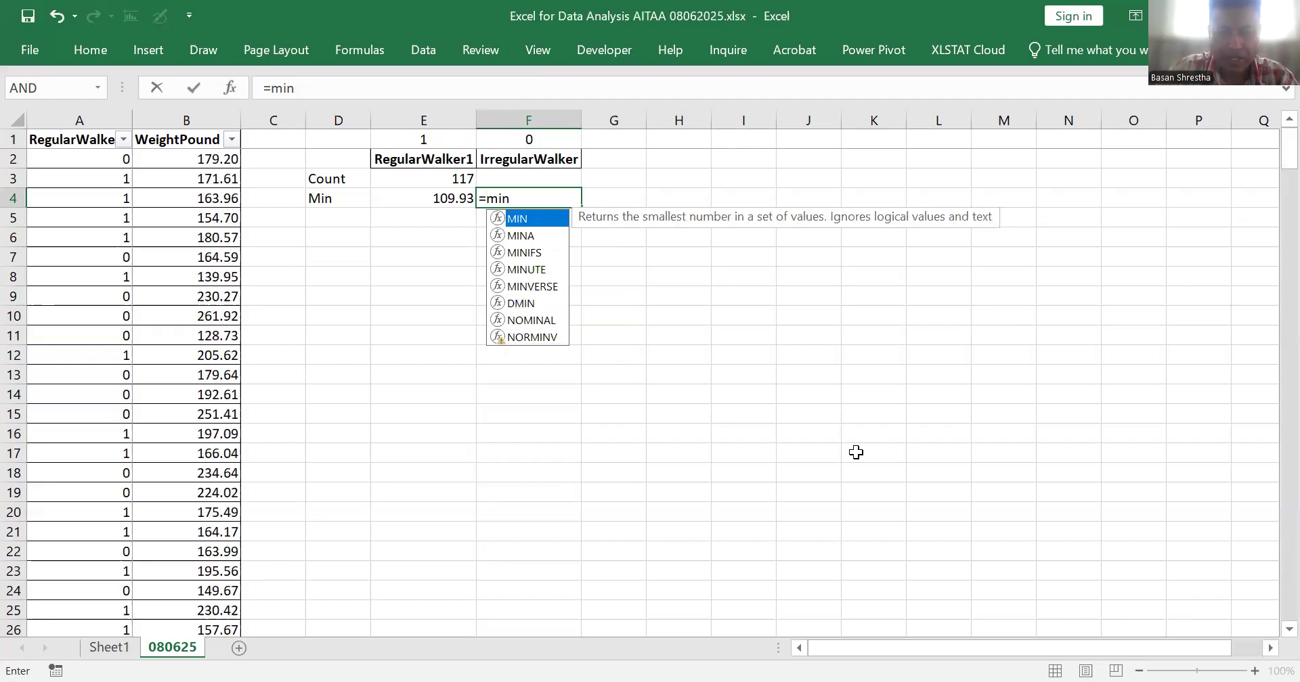
pyautogui.write('(')
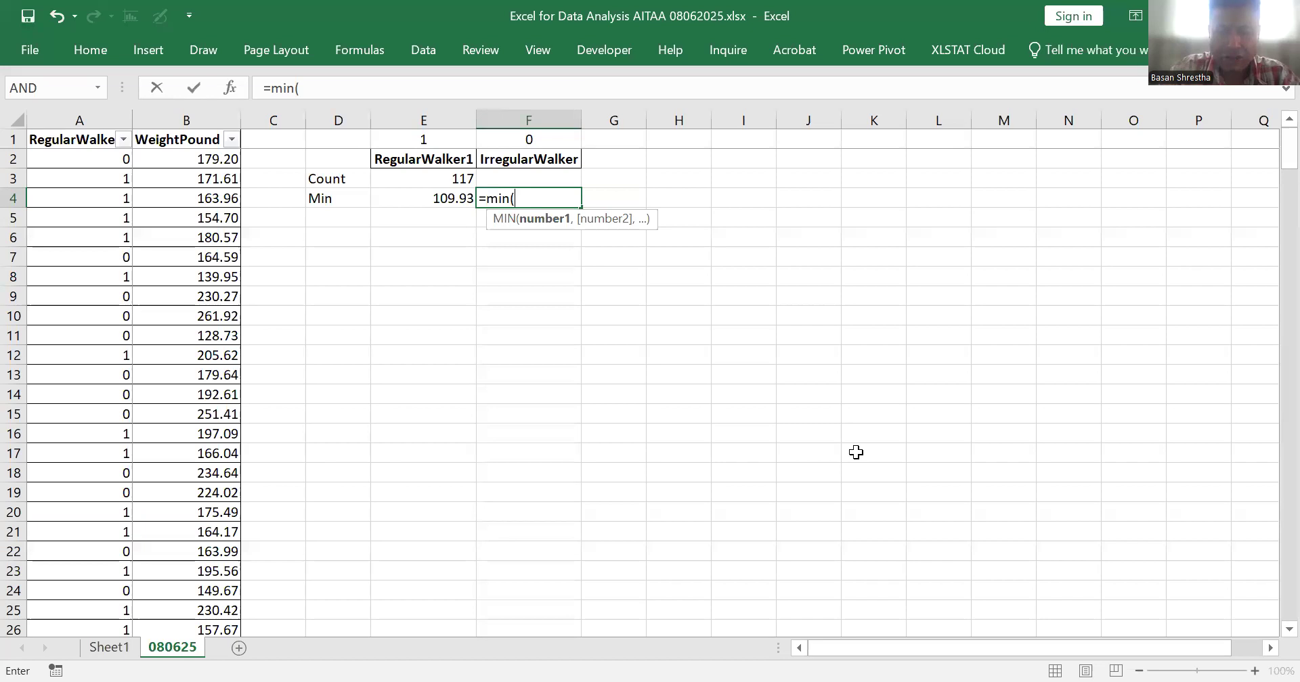
pyautogui.write('if')
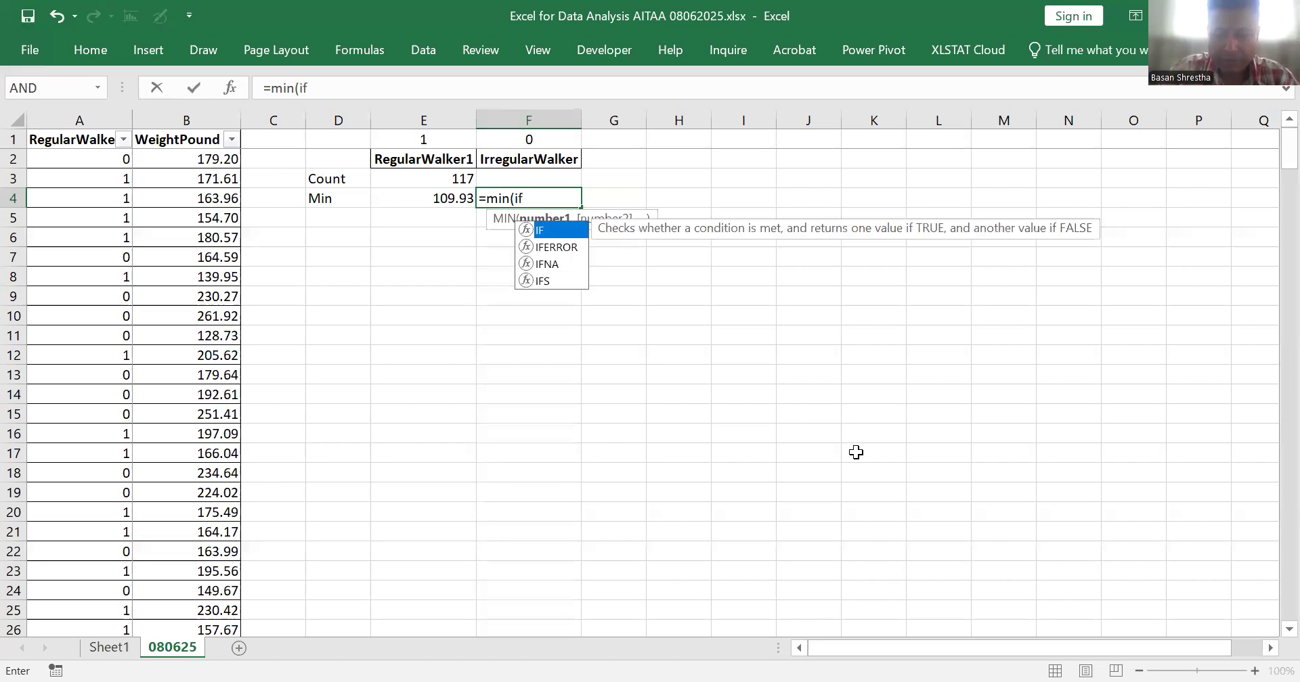
pyautogui.write('(')
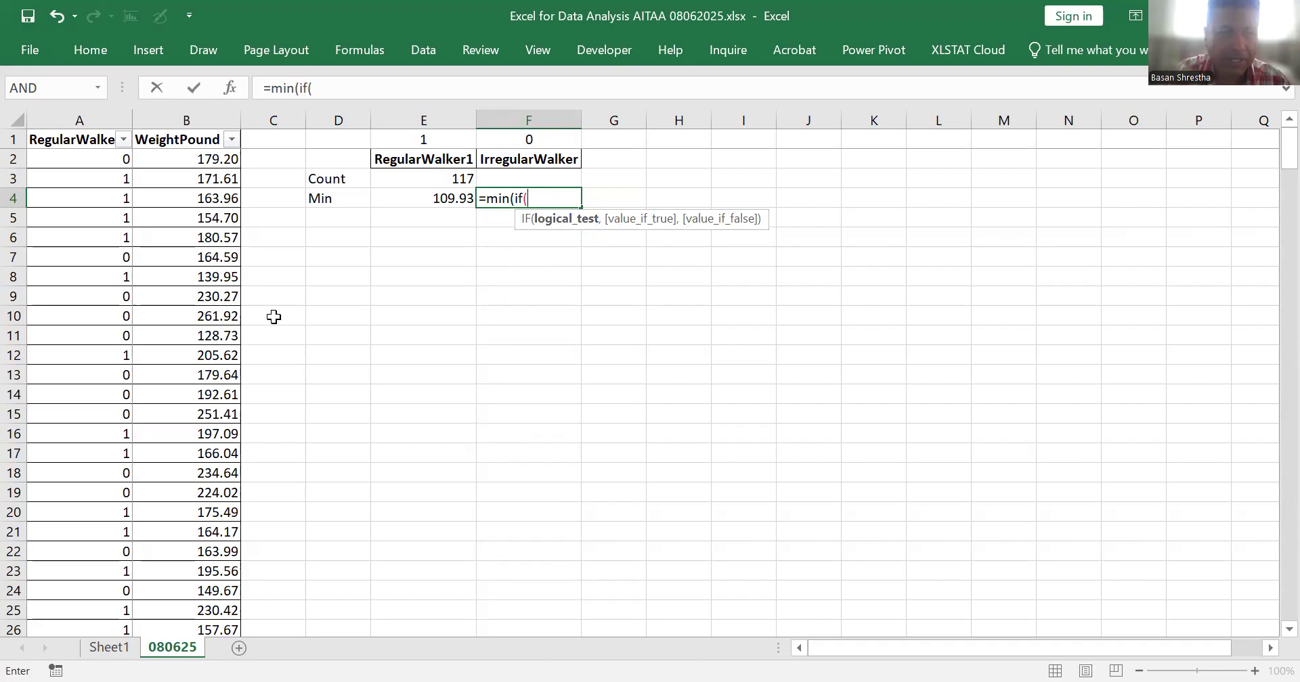
# Step: Set the logical test of the IF in cell F4 to A2:A283=F1
pyautogui.click(108, 160)
pyautogui.hotkey('ctrl', 'shift', 'Down')
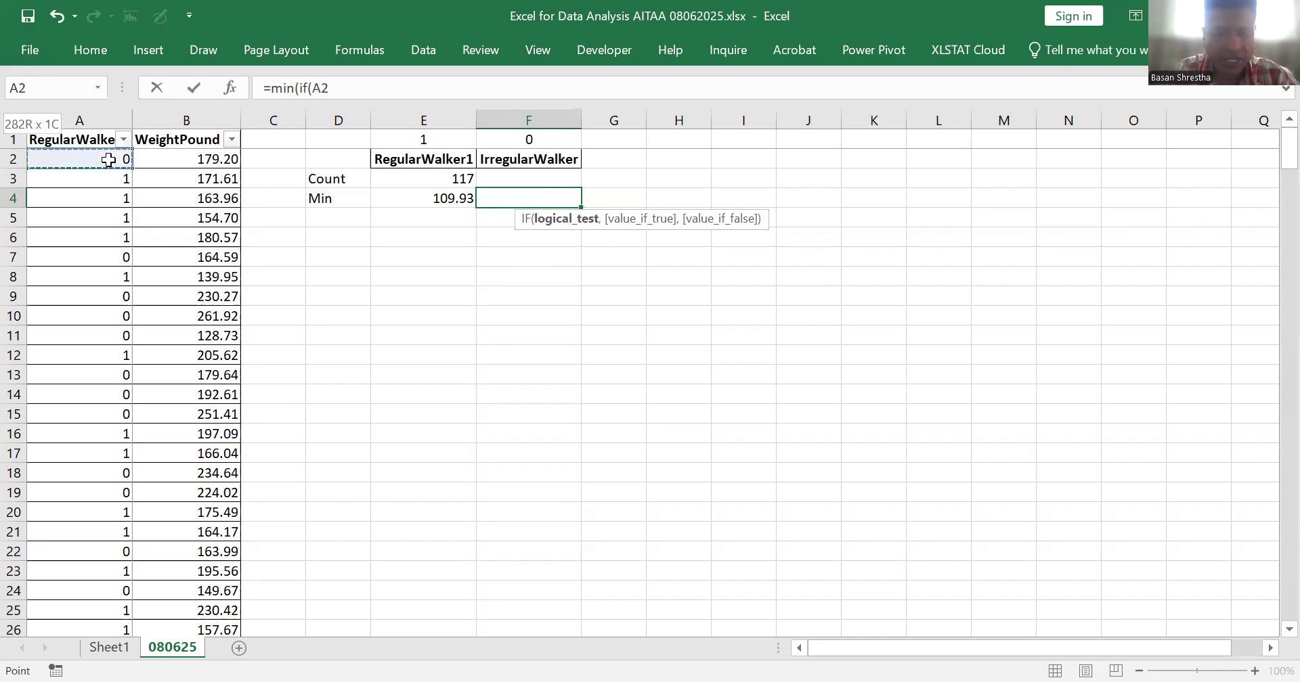
pyautogui.moveTo(1290, 599); pyautogui.dragTo(1273, 112)
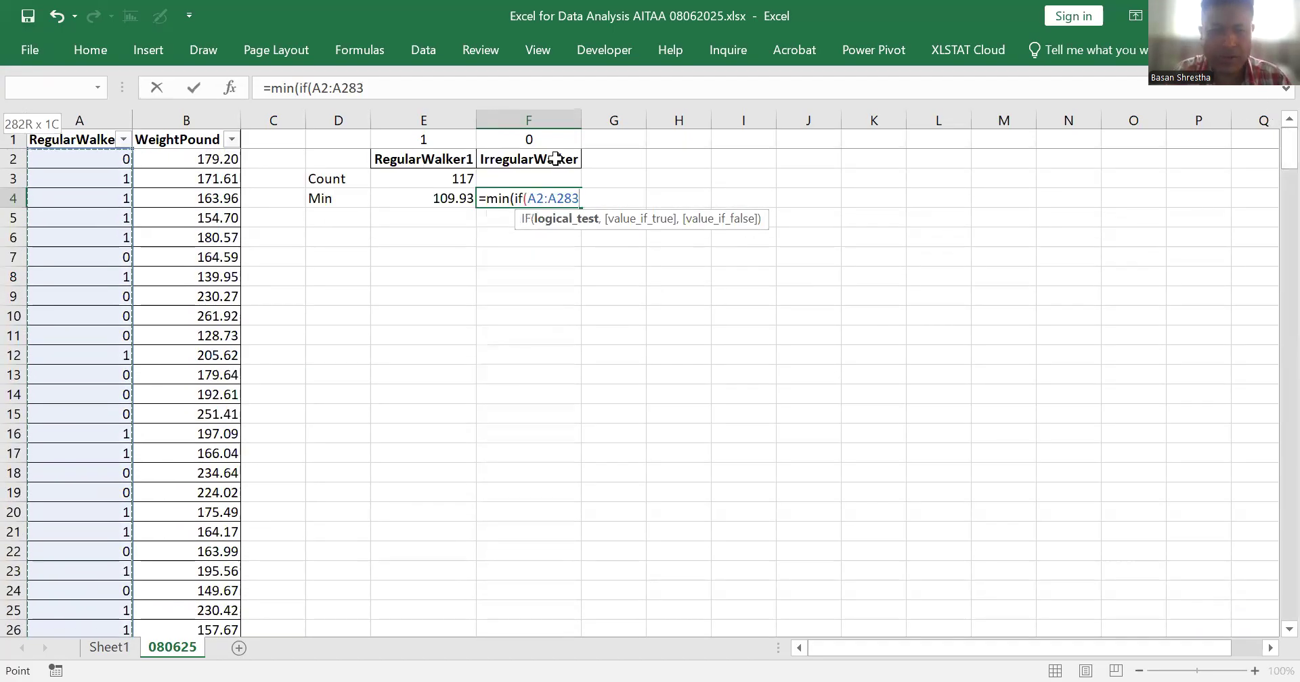
pyautogui.click(371, 90)
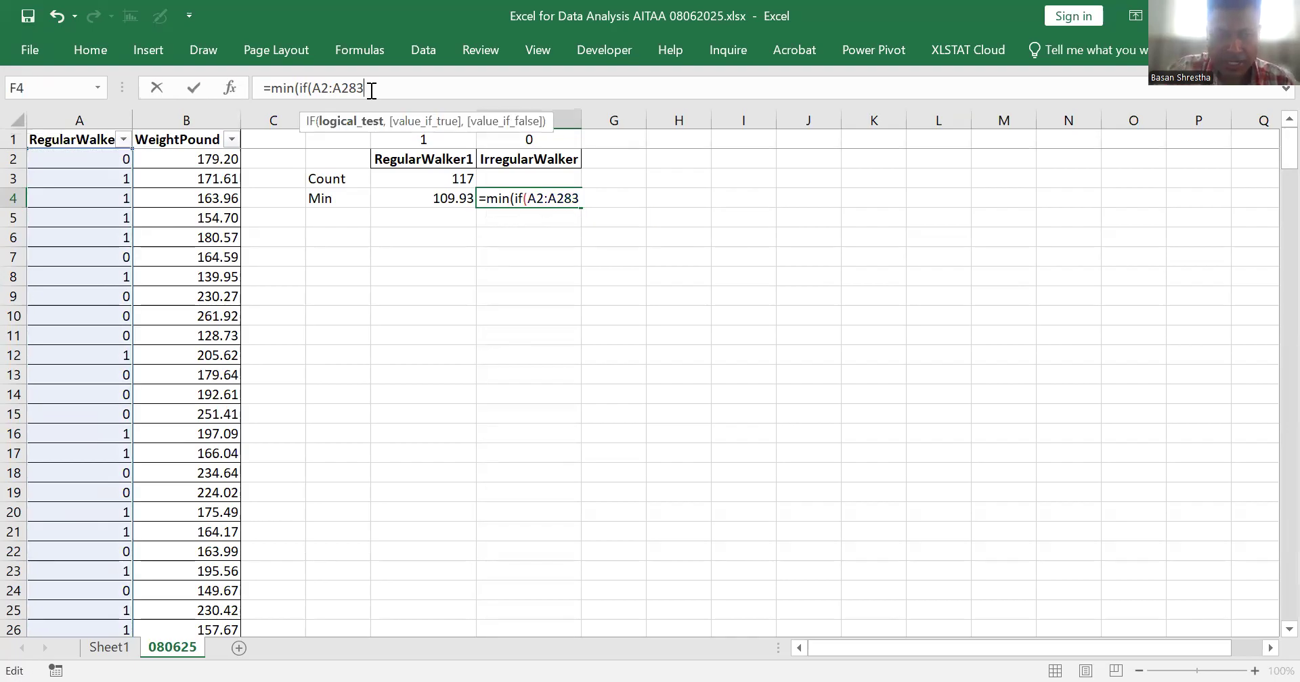
pyautogui.write('=')
pyautogui.click(536, 140)
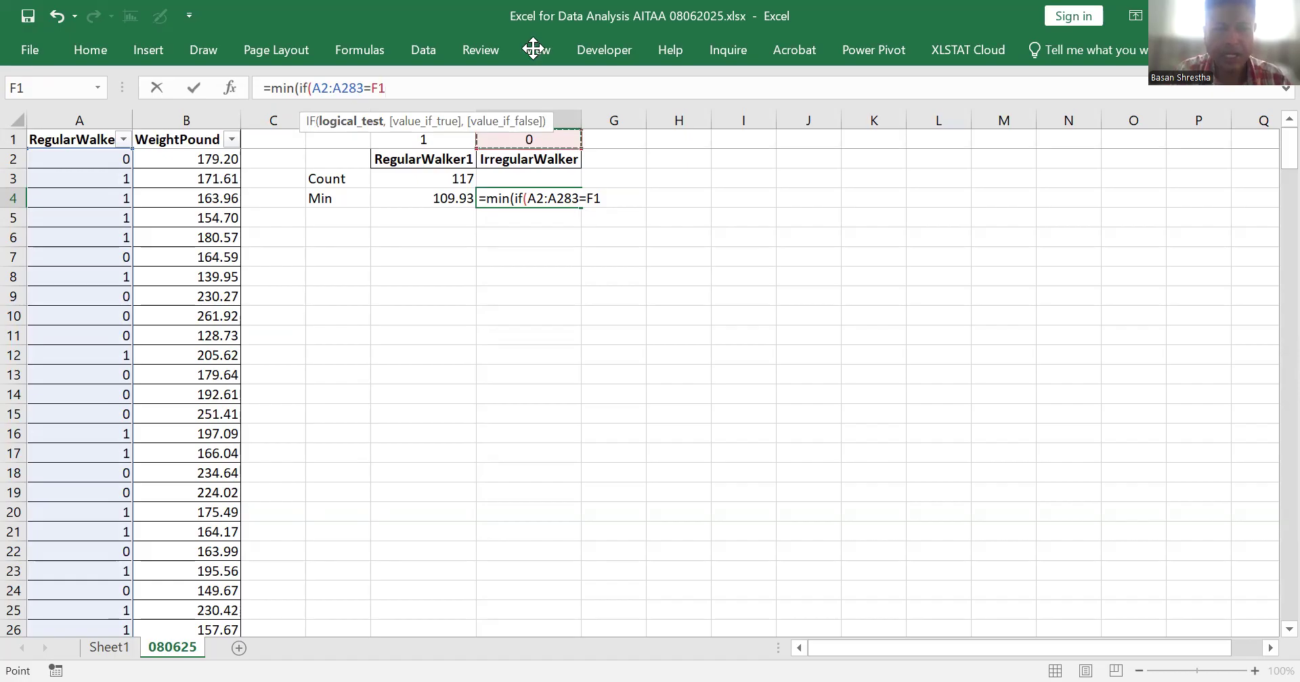
pyautogui.moveTo(534, 47); pyautogui.dragTo(533, 47)
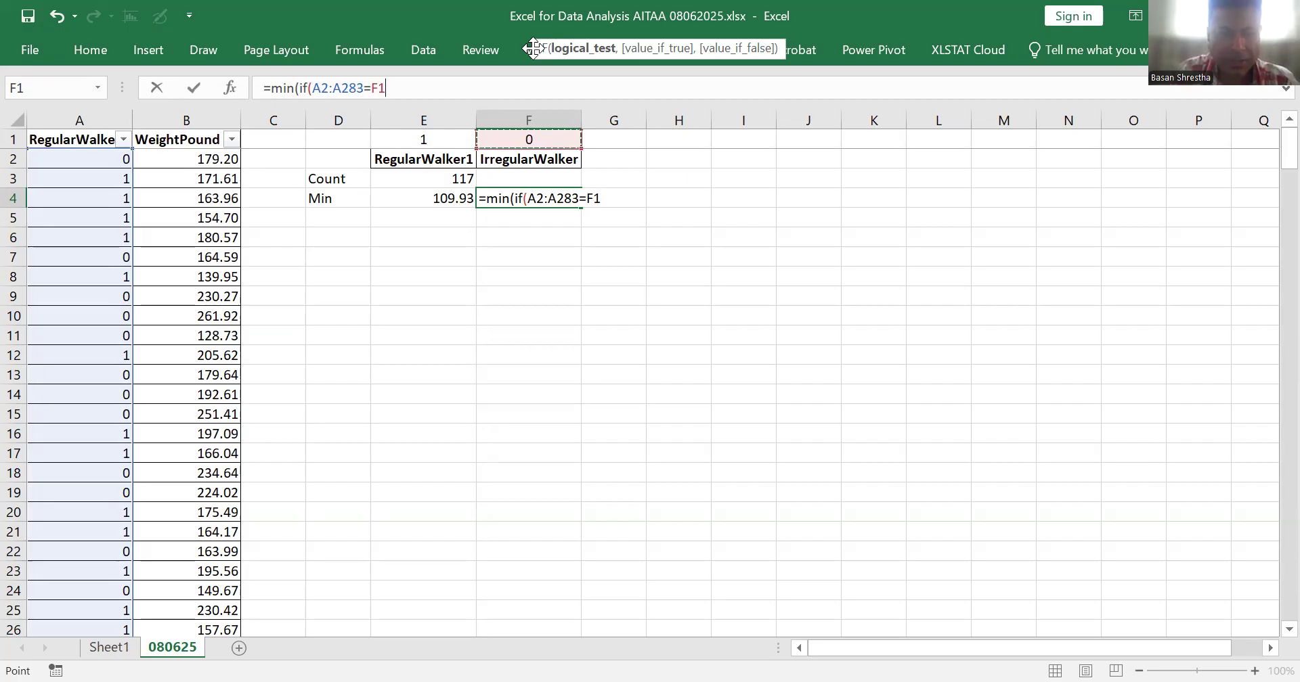
pyautogui.write(',')
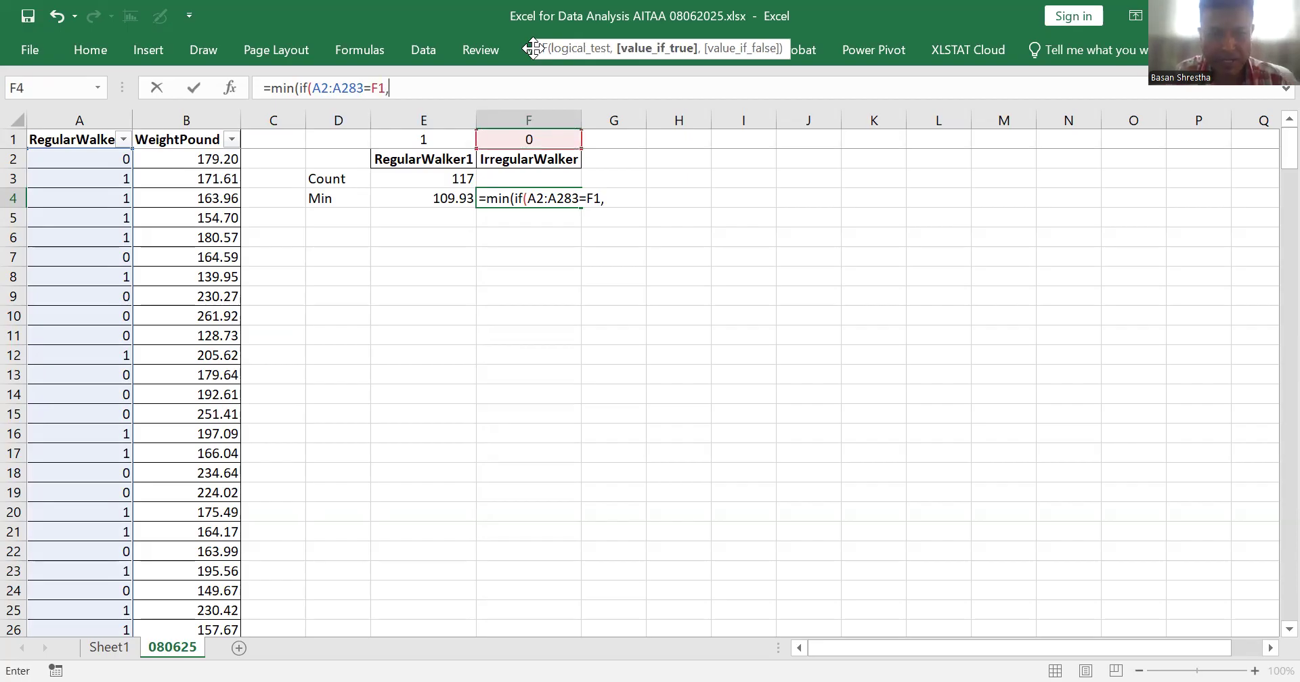
# Step: Add B2:B283 as the value if true of the IF in cell F4
pyautogui.click(207, 163)
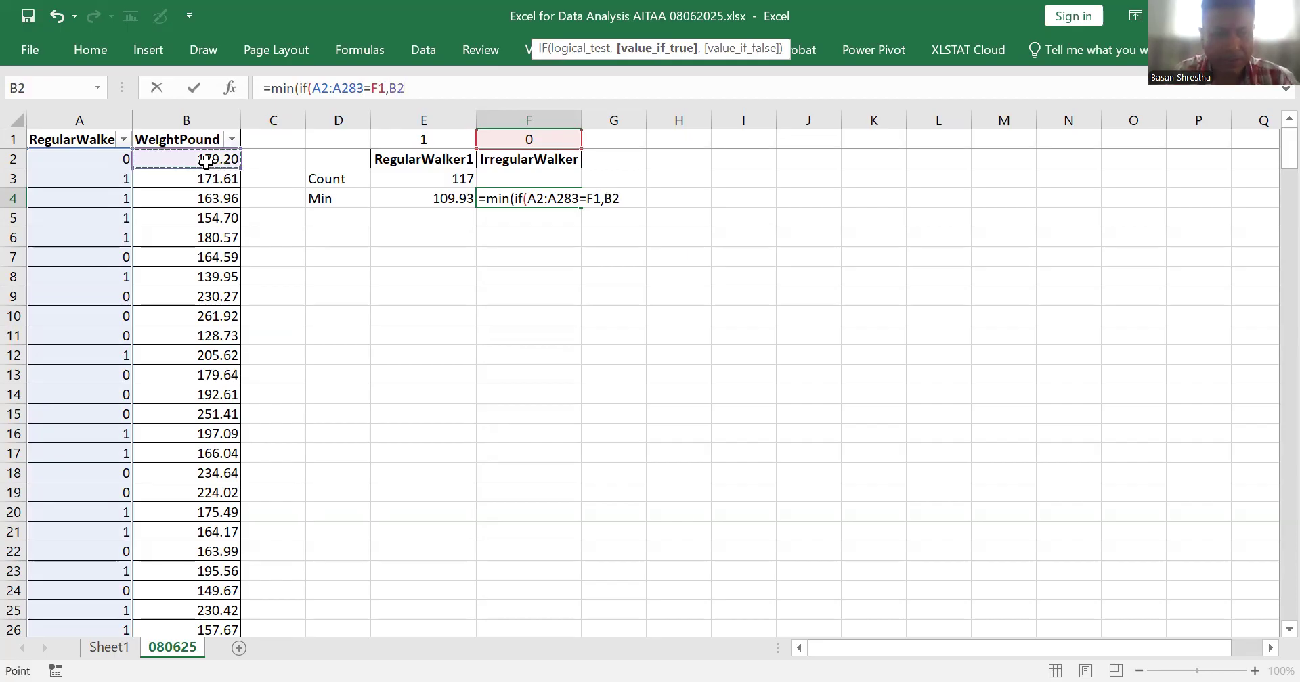
pyautogui.hotkey('ctrl', 'shift', 'Down')
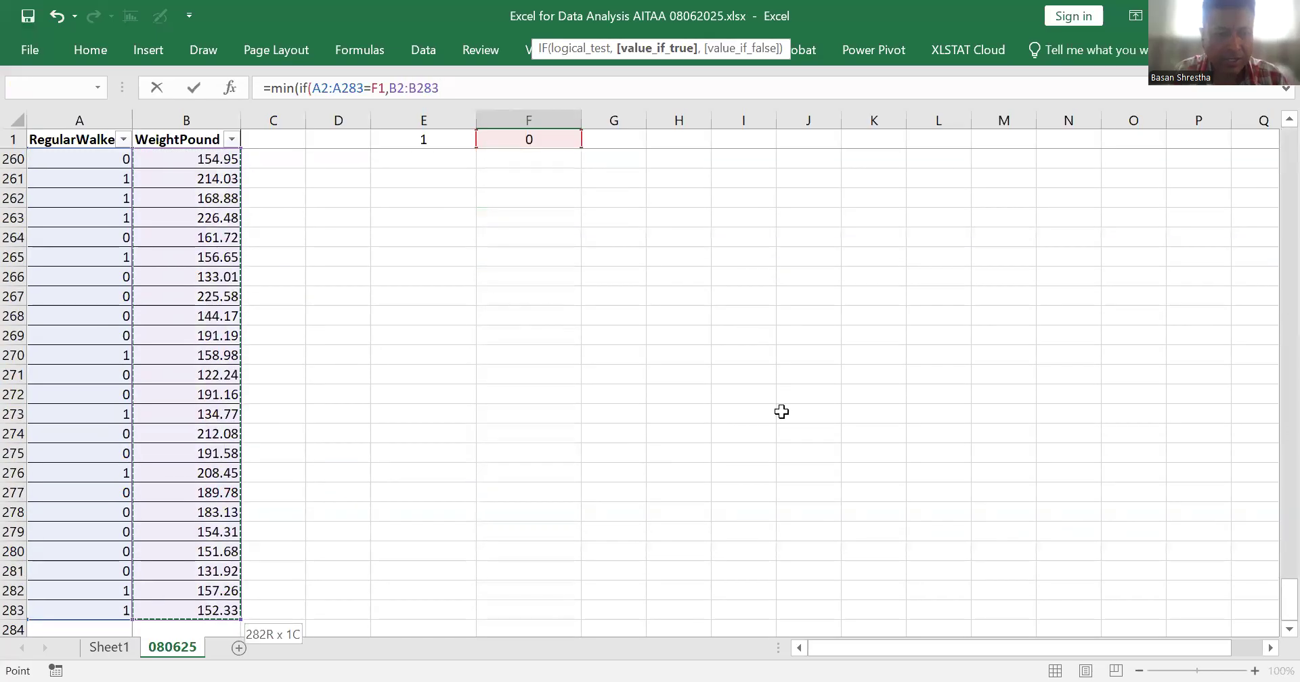
pyautogui.moveTo(1289, 599); pyautogui.dragTo(1289, 136)
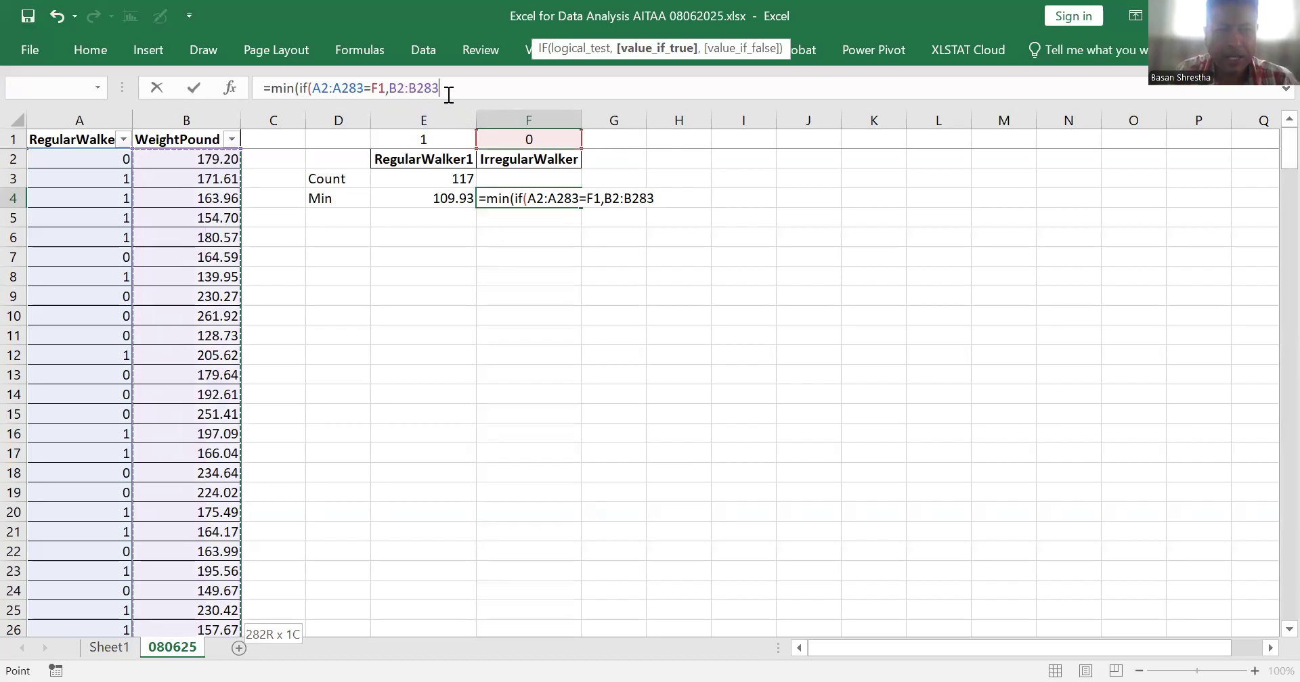
# Step: Make all references in the F4 formula absolute: $A$2:$A$283, $F$1 and $B$2:$B$283
pyautogui.moveTo(449, 94); pyautogui.dragTo(313, 90)
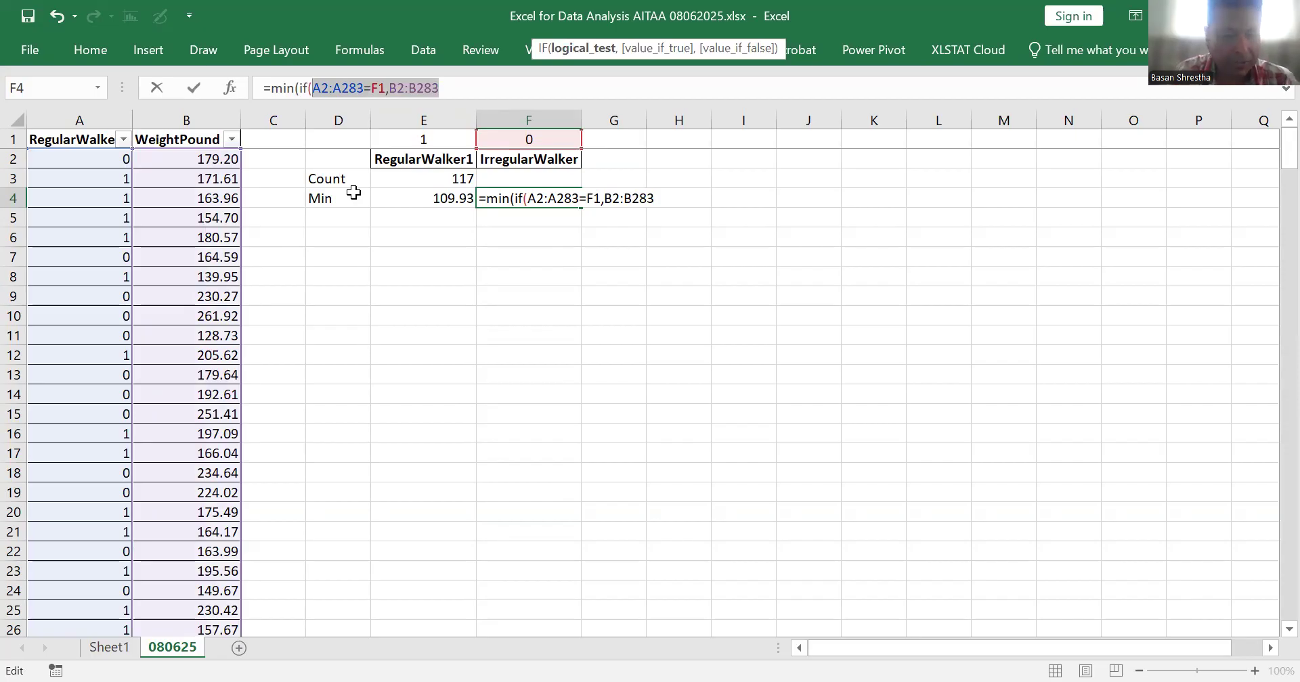
pyautogui.press('F4')
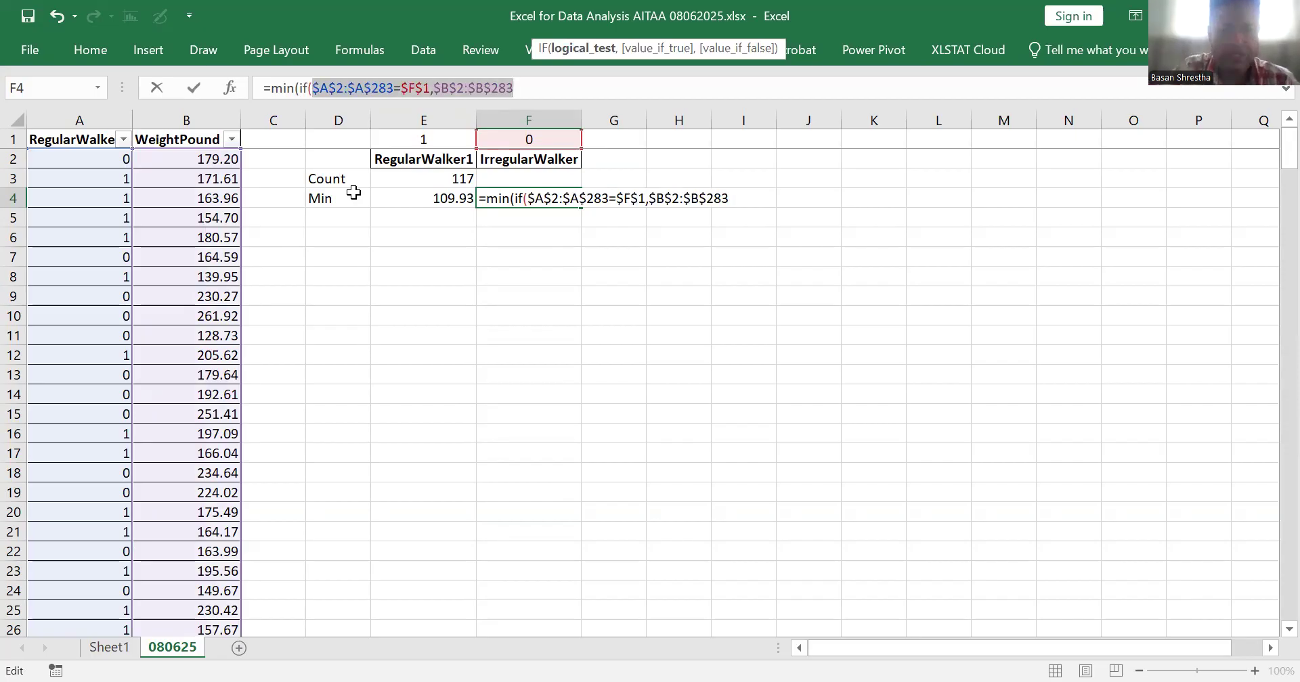
pyautogui.click(535, 92)
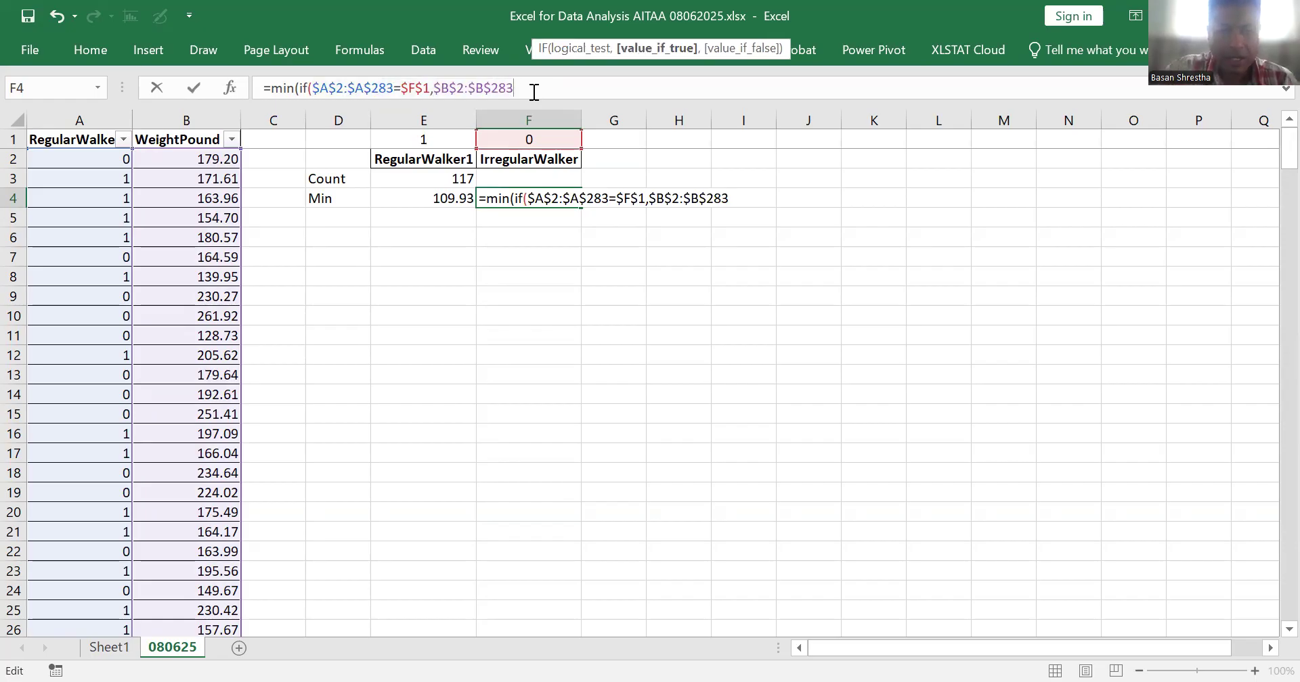
# Step: Close the IF and MIN functions in F4 and enter the formula as an array formula
pyautogui.write('))')
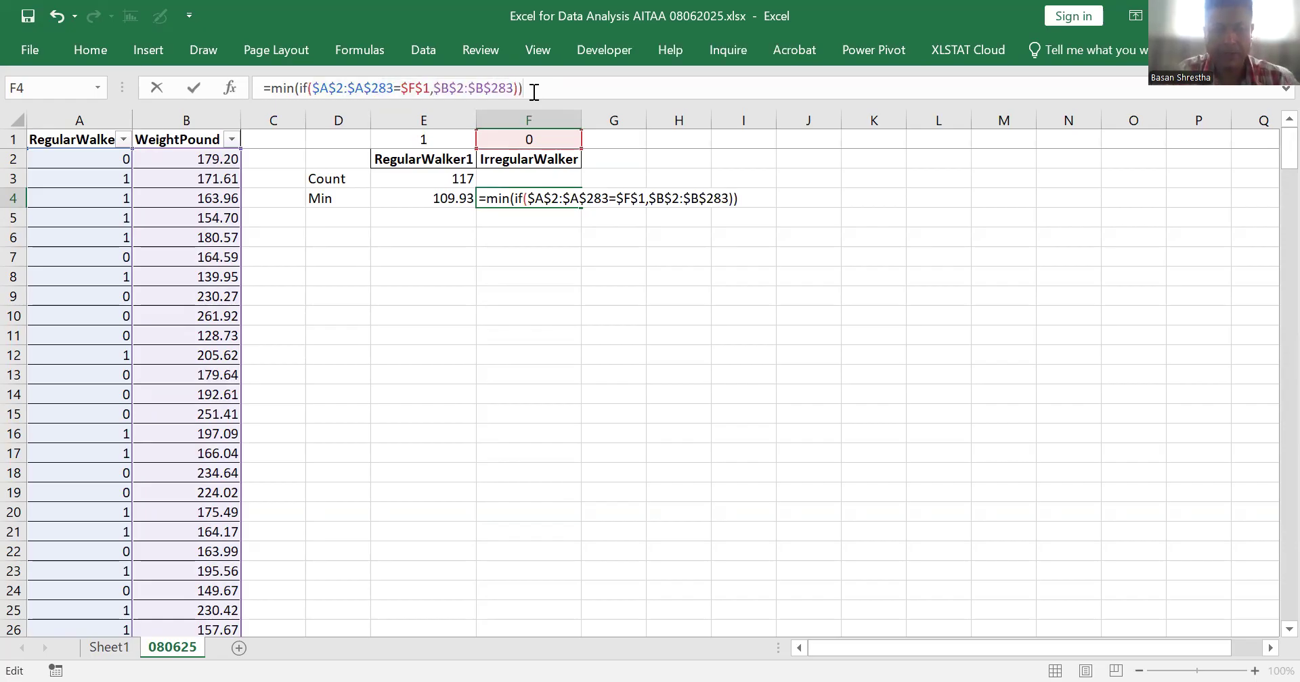
pyautogui.moveTo(531, 90); pyautogui.dragTo(255, 94)
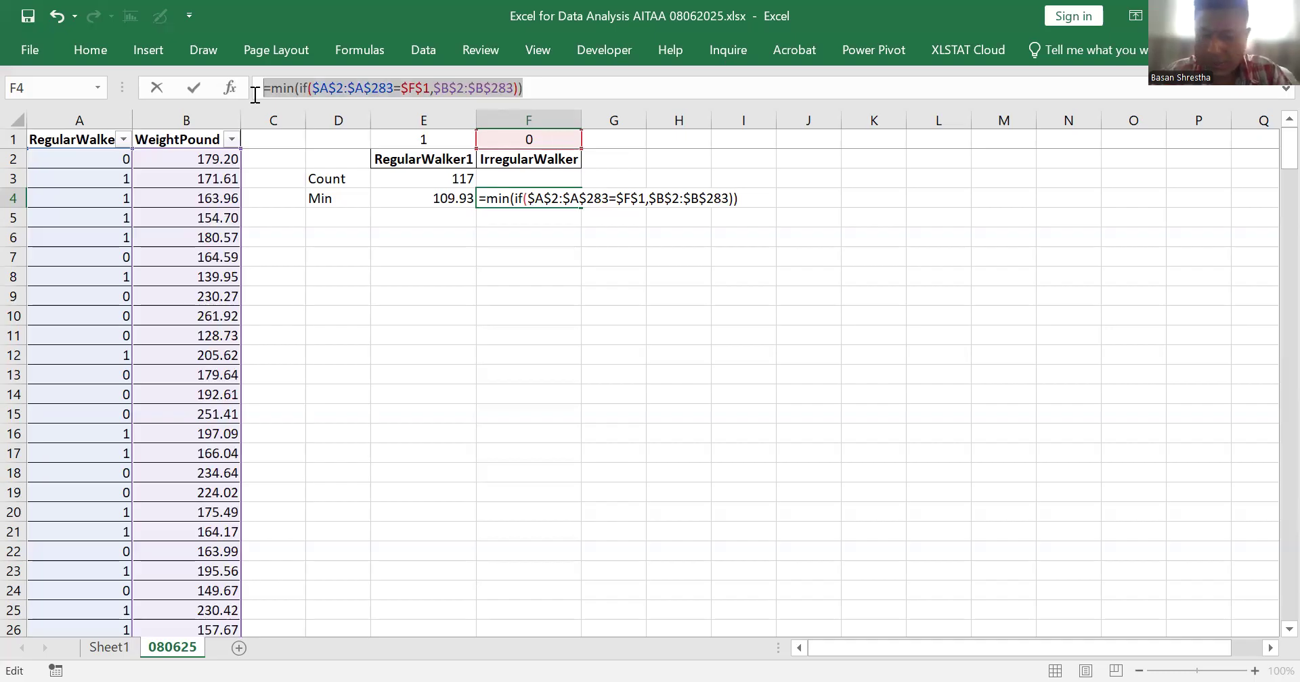
pyautogui.hotkey('ctrl', 'shift', 'Return')
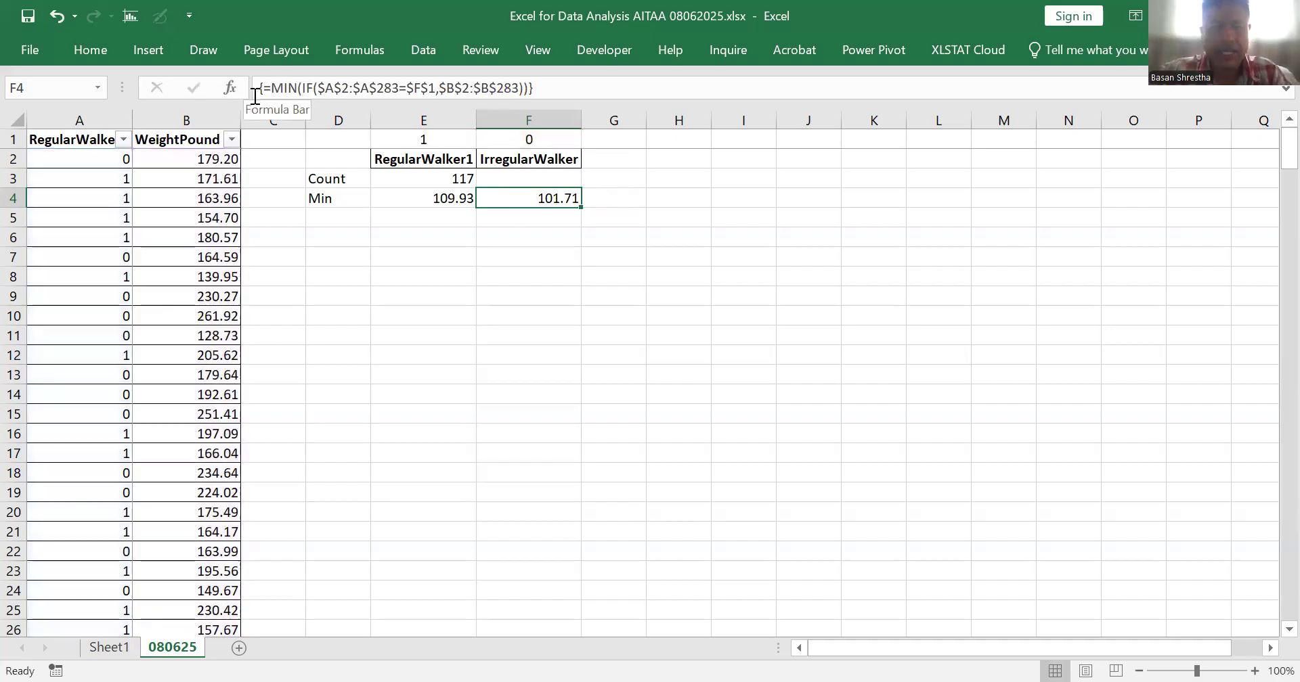
# Step: Review the formulas in cells E4, E3 and F4 to compare their cell references
pyautogui.click(412, 198)
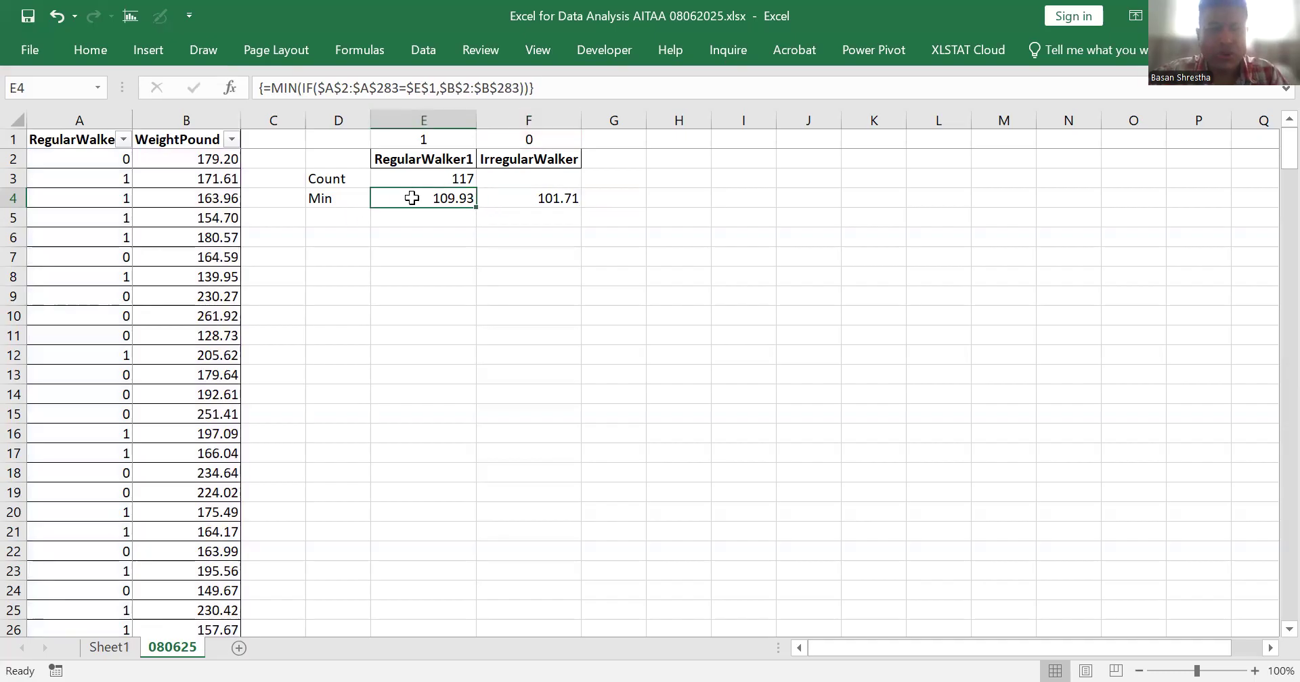
pyautogui.click(458, 177)
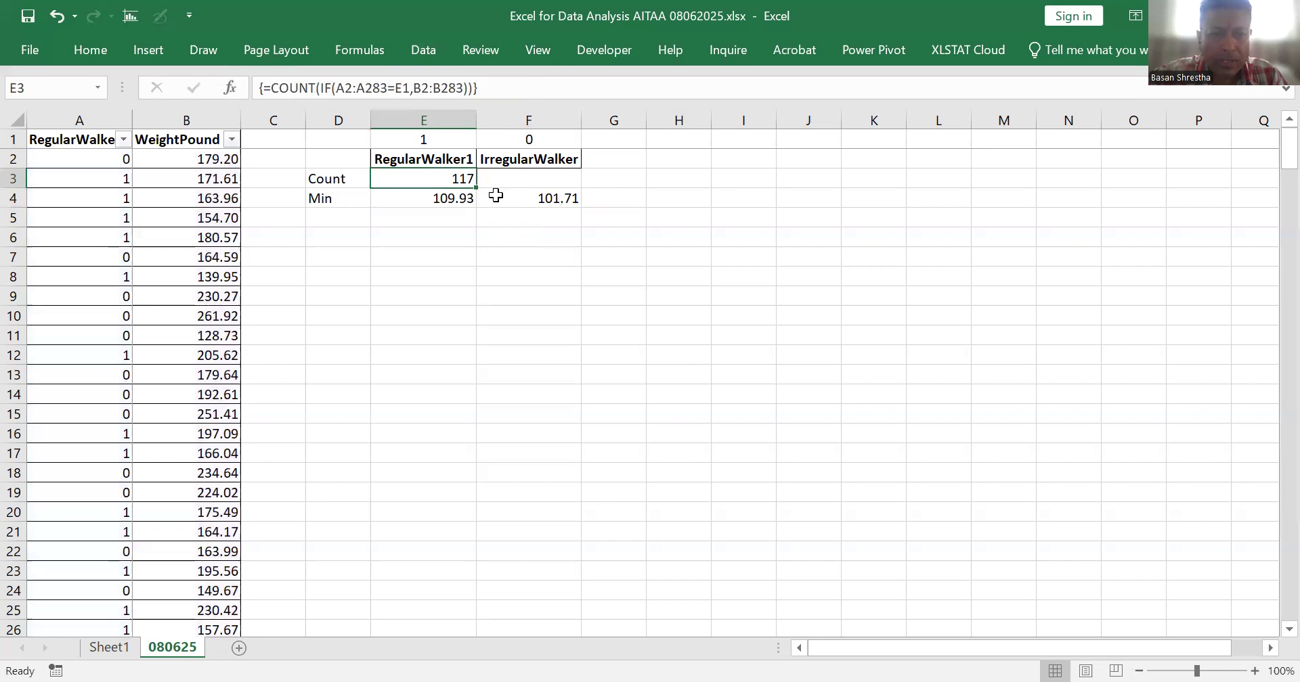
pyautogui.click(495, 195)
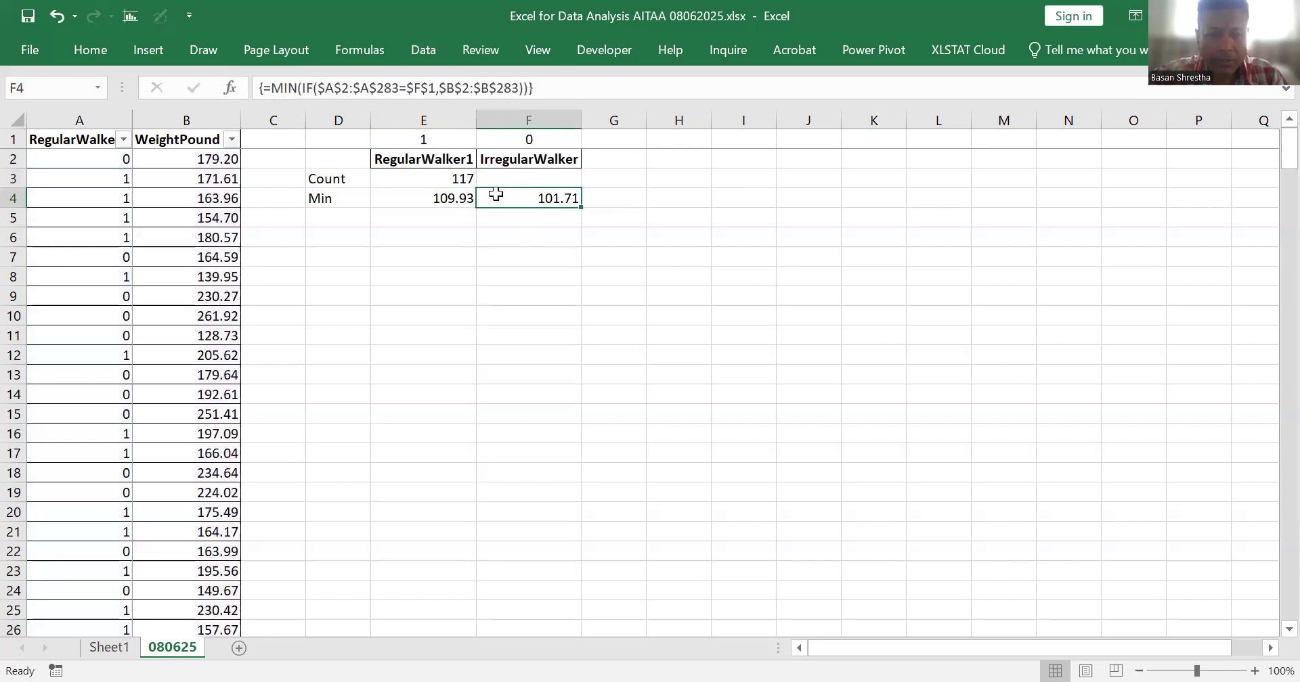
# Step: Copy the array formulas of the Min row, E4:F4, into the Count row cells E3:F3
pyautogui.hotkey('ctrl', 'c')
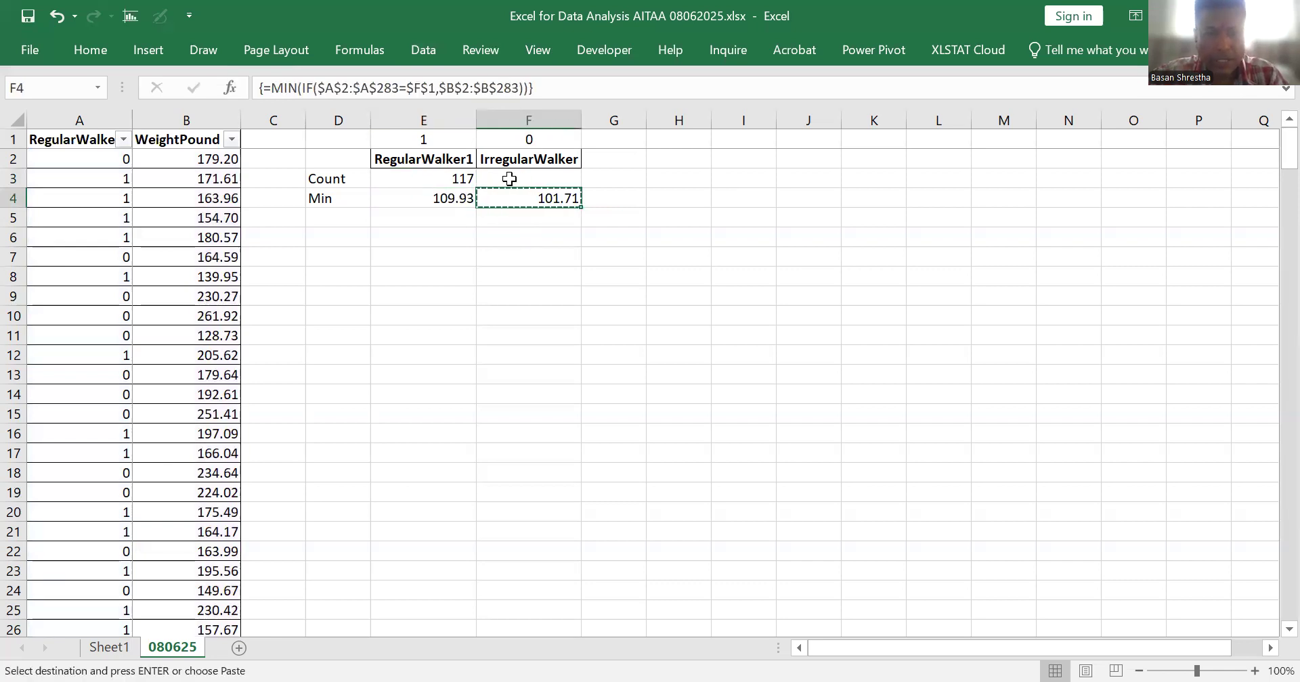
pyautogui.click(436, 193)
pyautogui.hotkey('shift', 'Right')
pyautogui.hotkey('ctrl', 'v')
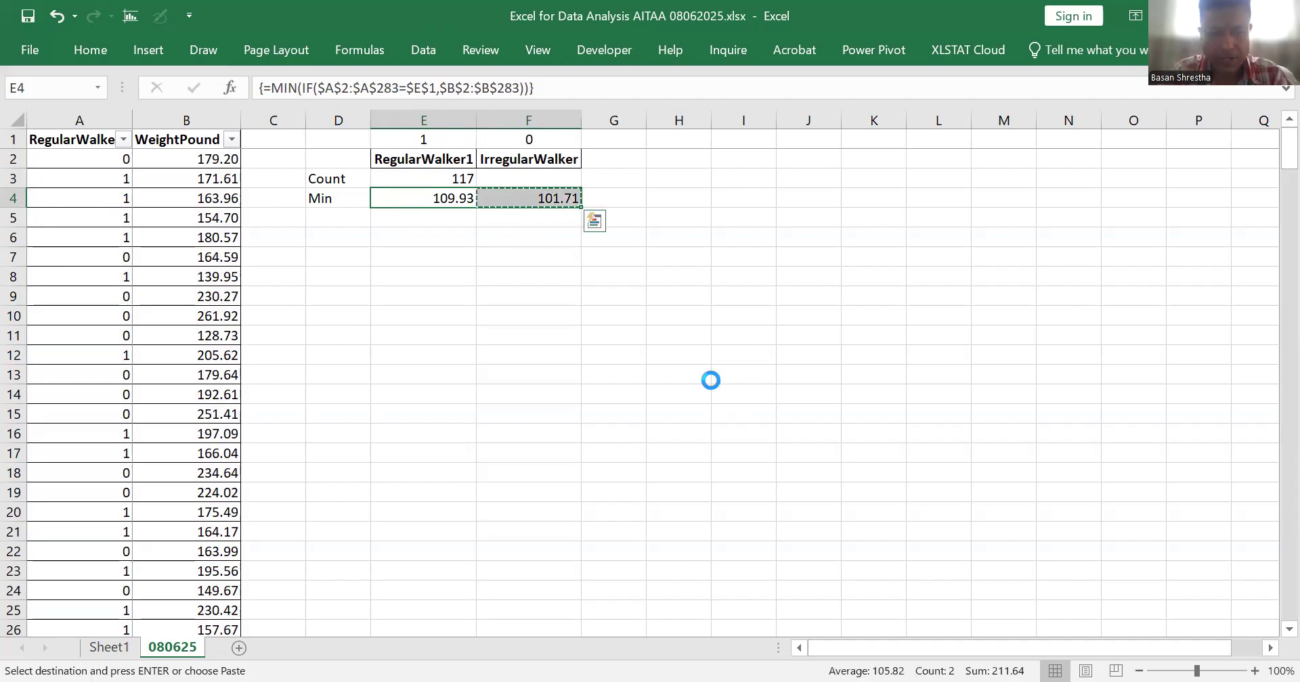
pyautogui.press('Up')
pyautogui.hotkey('ctrl', 'v')
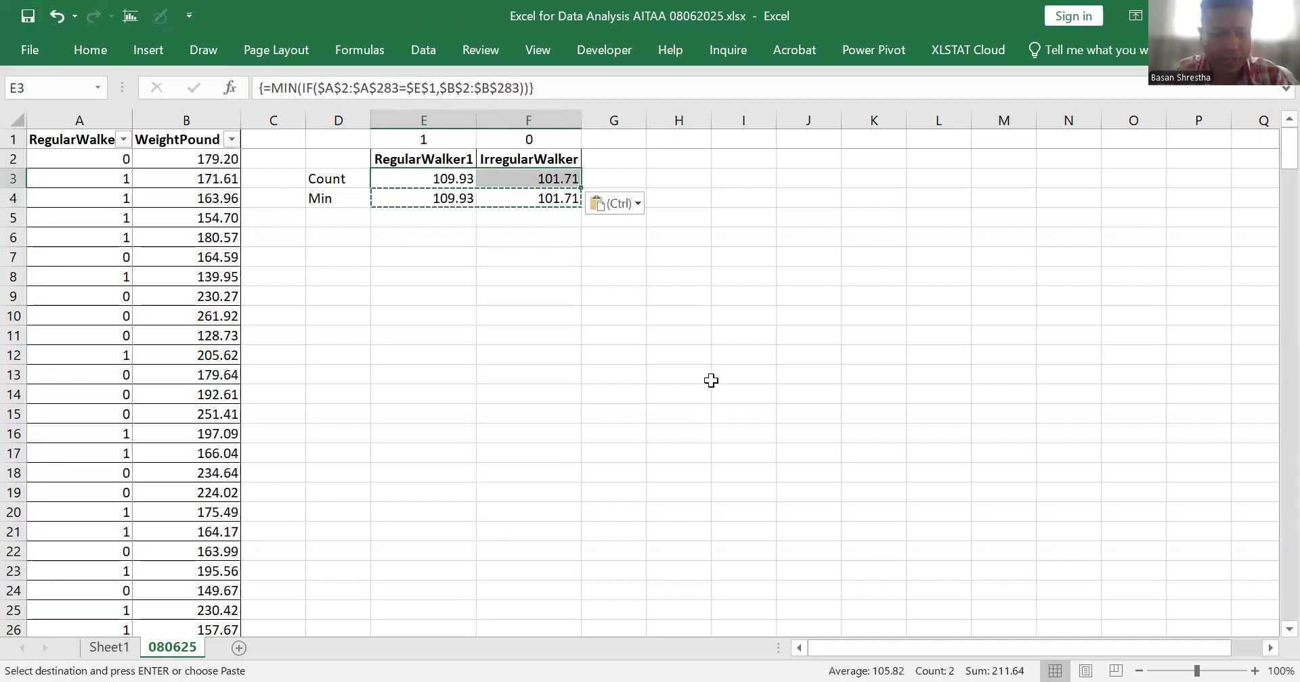
pyautogui.press('Escape')
# Step: Replace MIN with COUNT in the E3 formula and enter it as an array formula
pyautogui.press('Left')
pyautogui.press('Right')
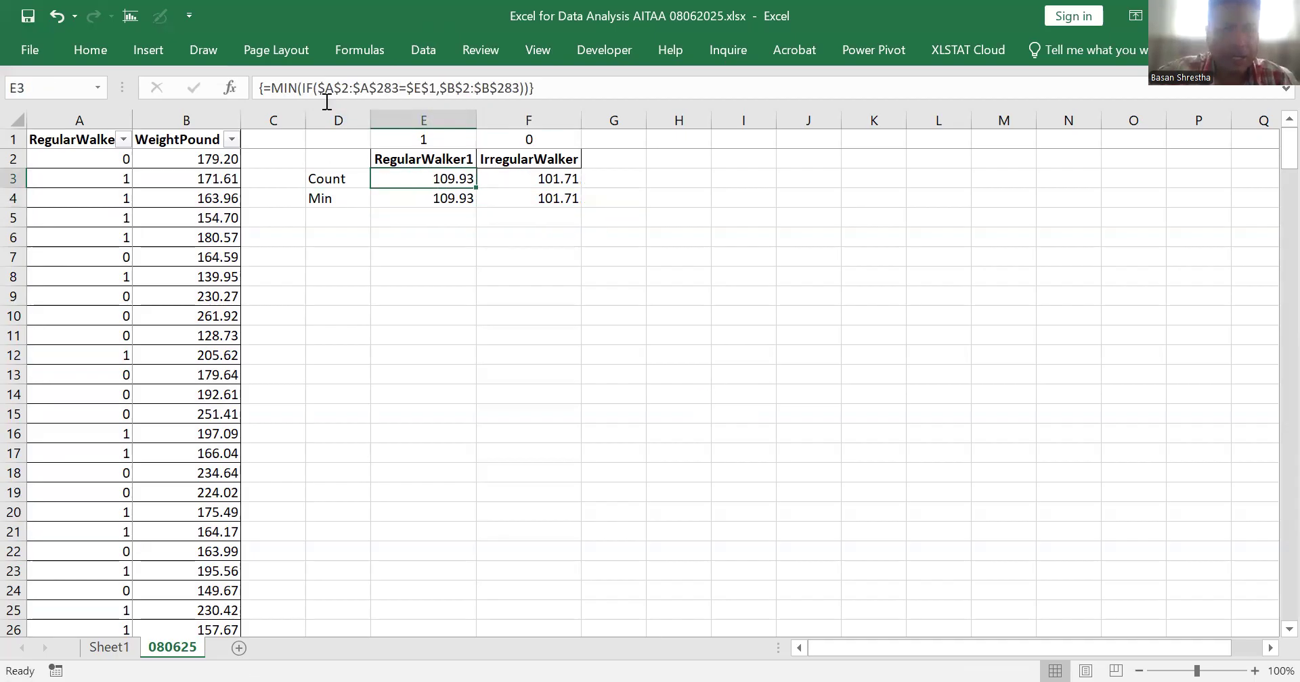
pyautogui.click(295, 79)
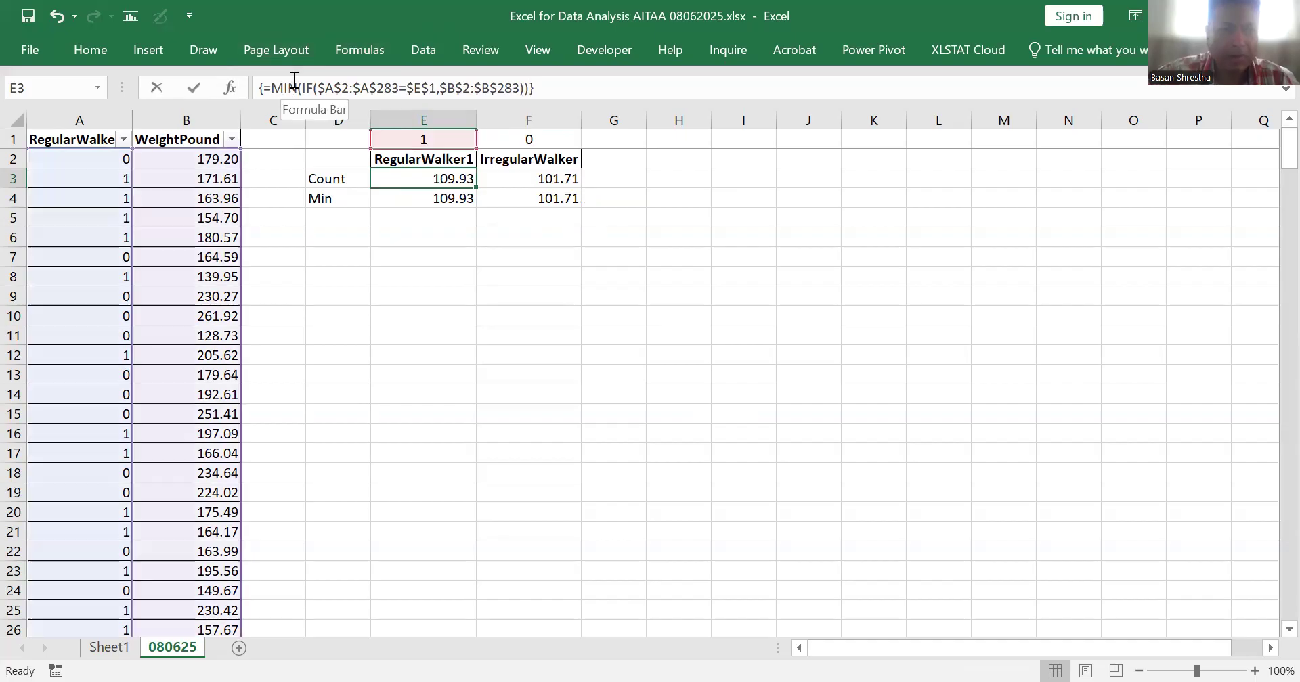
pyautogui.hotkey('shift', 'Left')
pyautogui.hotkey('shift', 'Left')
pyautogui.hotkey('shift', 'Left')
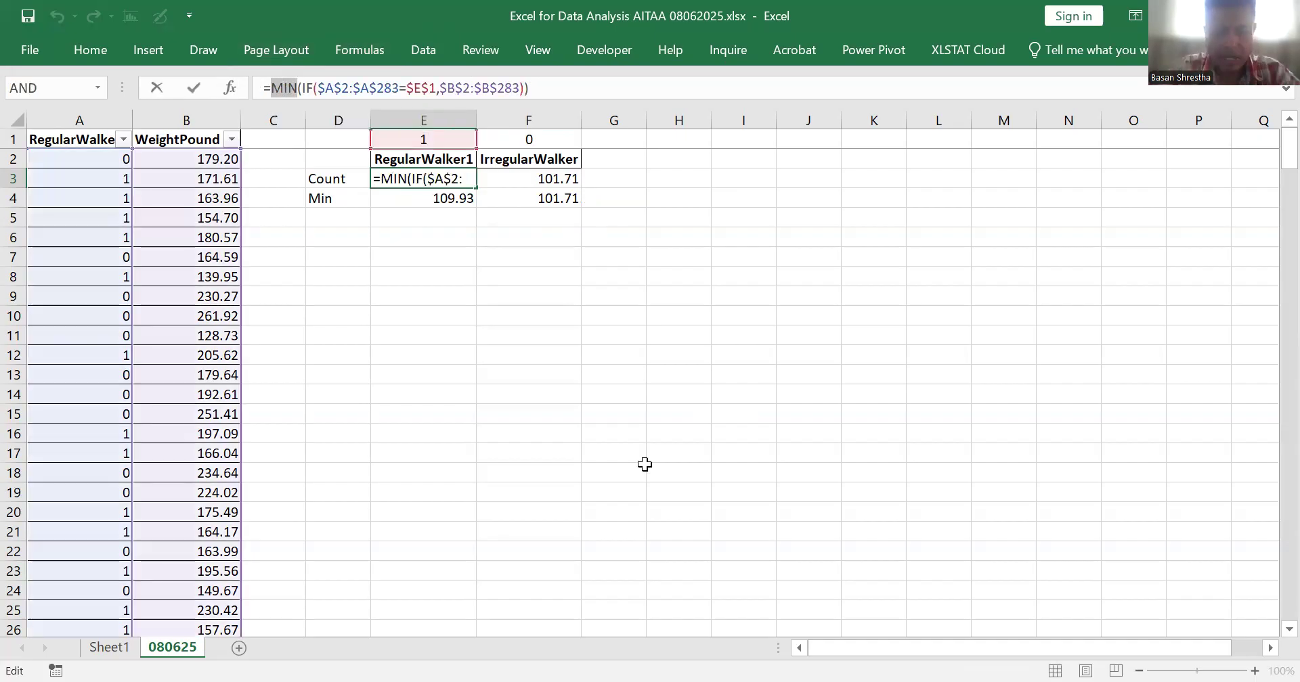
pyautogui.write('count')
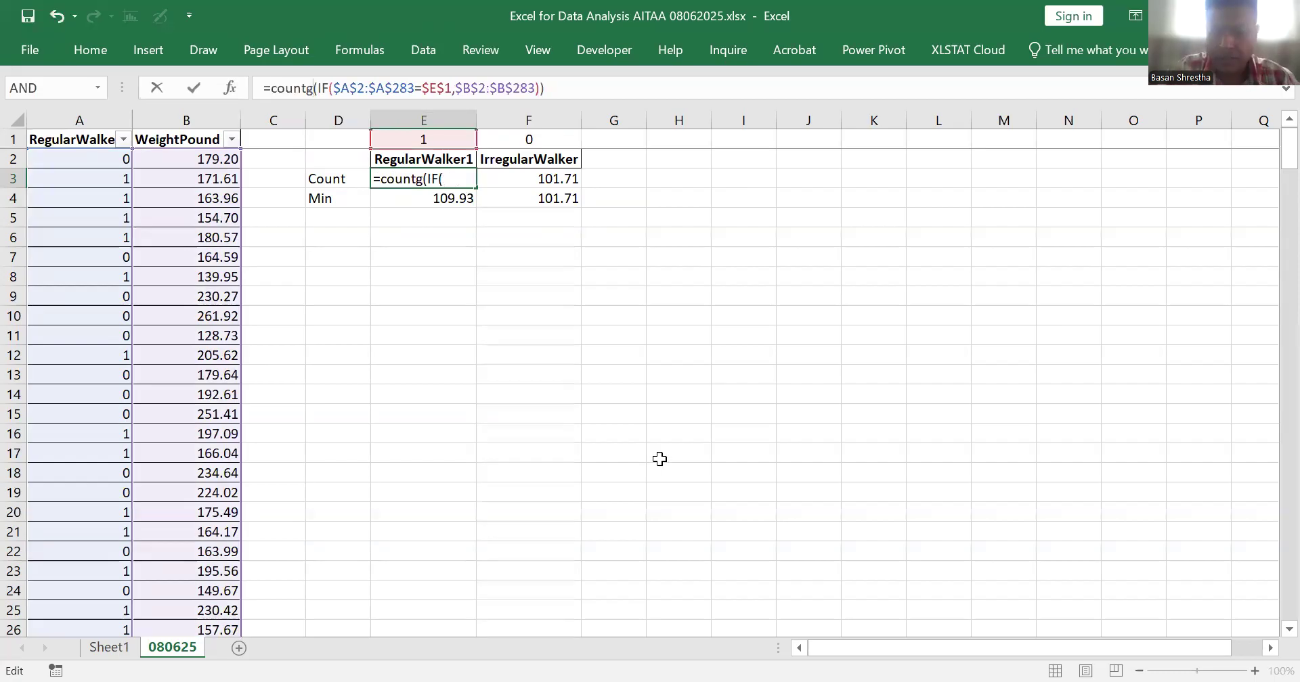
pyautogui.moveTo(559, 88); pyautogui.dragTo(223, 91)
pyautogui.hotkey('ctrl', 'shift', 'Return')
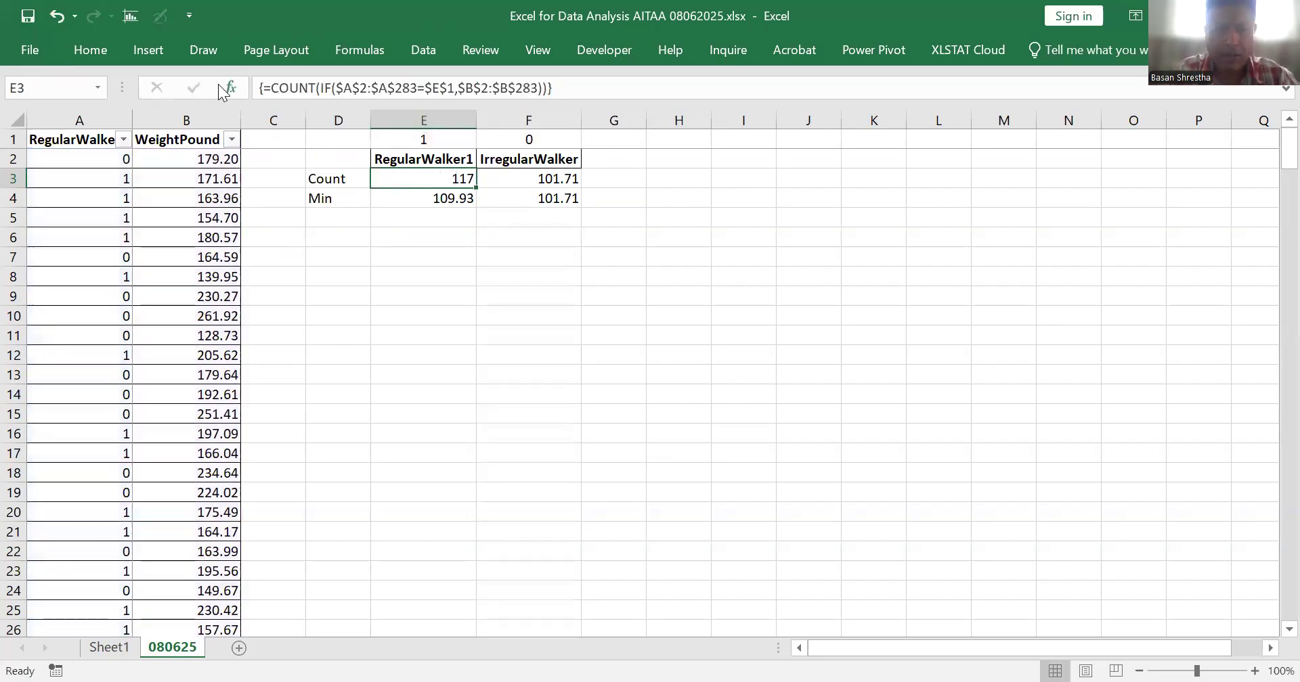
# Step: Replace MIN with COUNT in the F3 formula for irregular walkers and enter it as an array formula
pyautogui.press('Right')
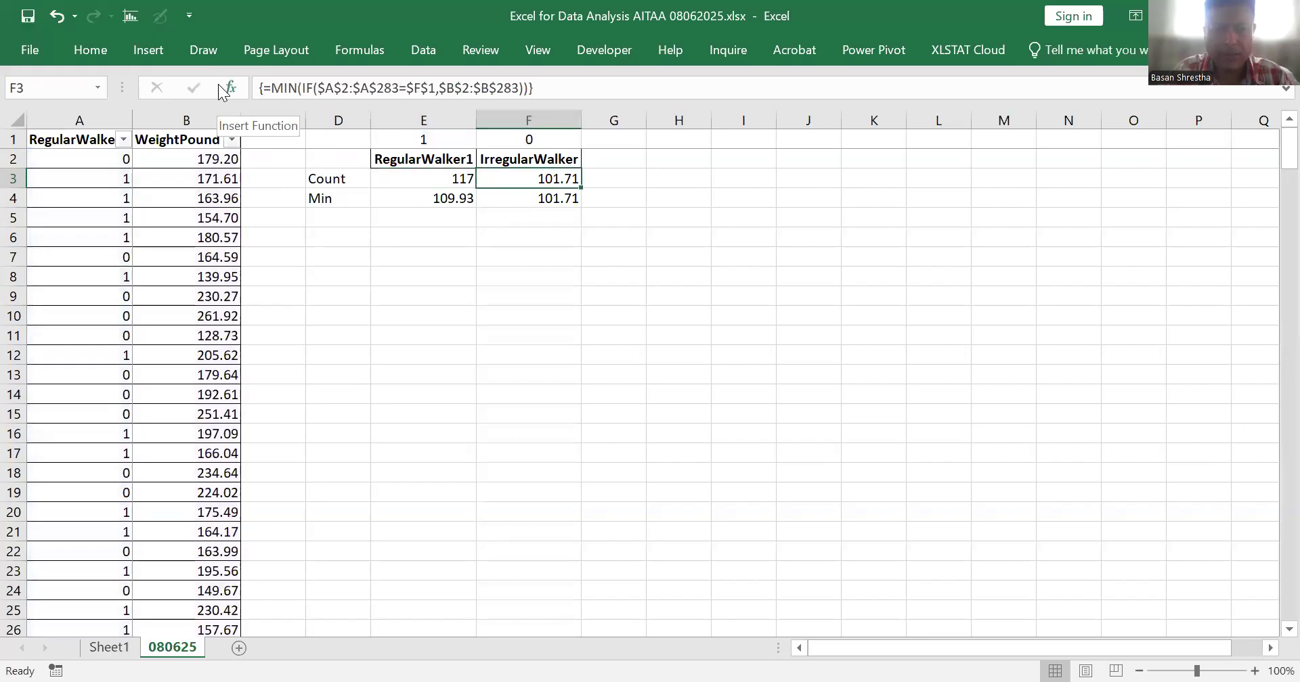
pyautogui.click(302, 89)
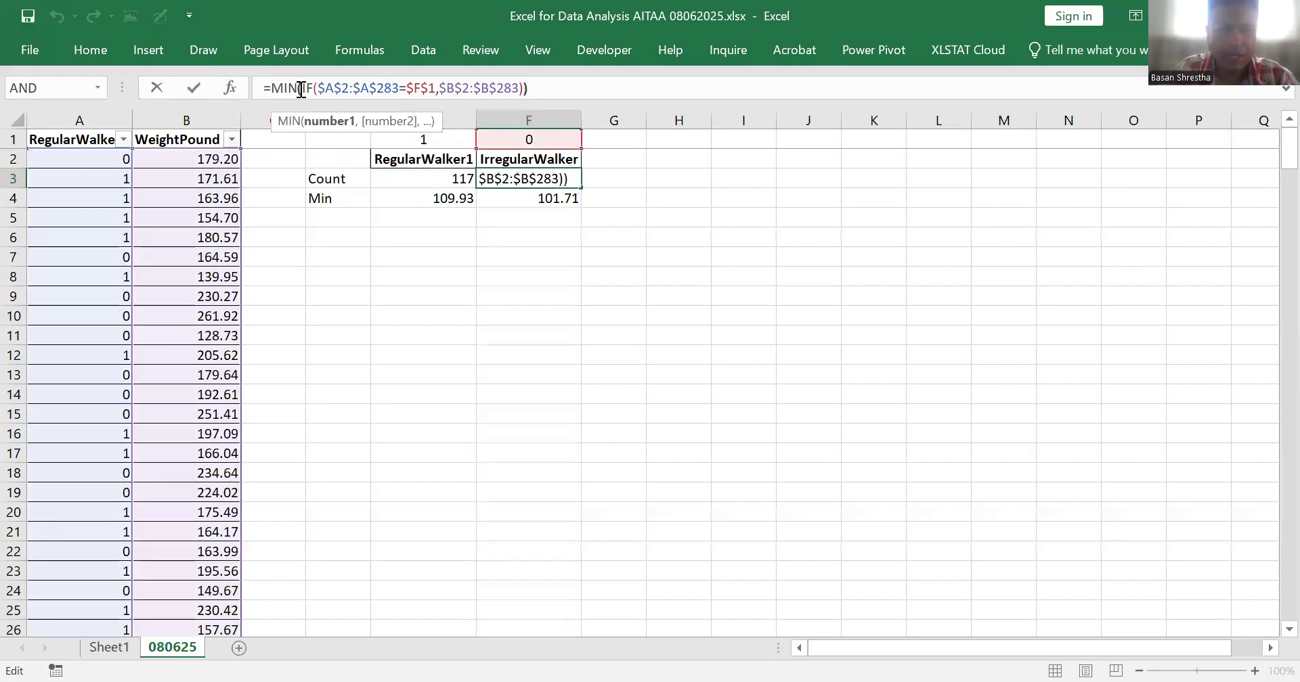
pyautogui.doubleClick(287, 89)
pyautogui.write('count(')
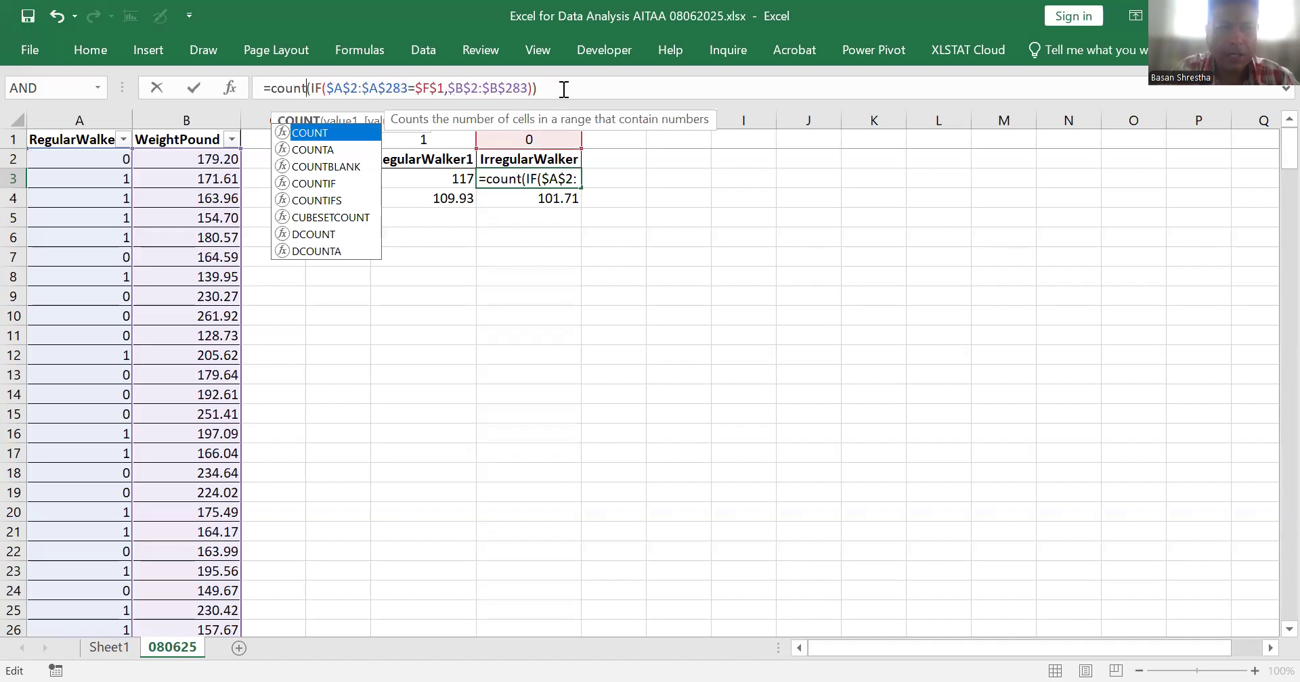
pyautogui.moveTo(560, 88); pyautogui.dragTo(258, 70)
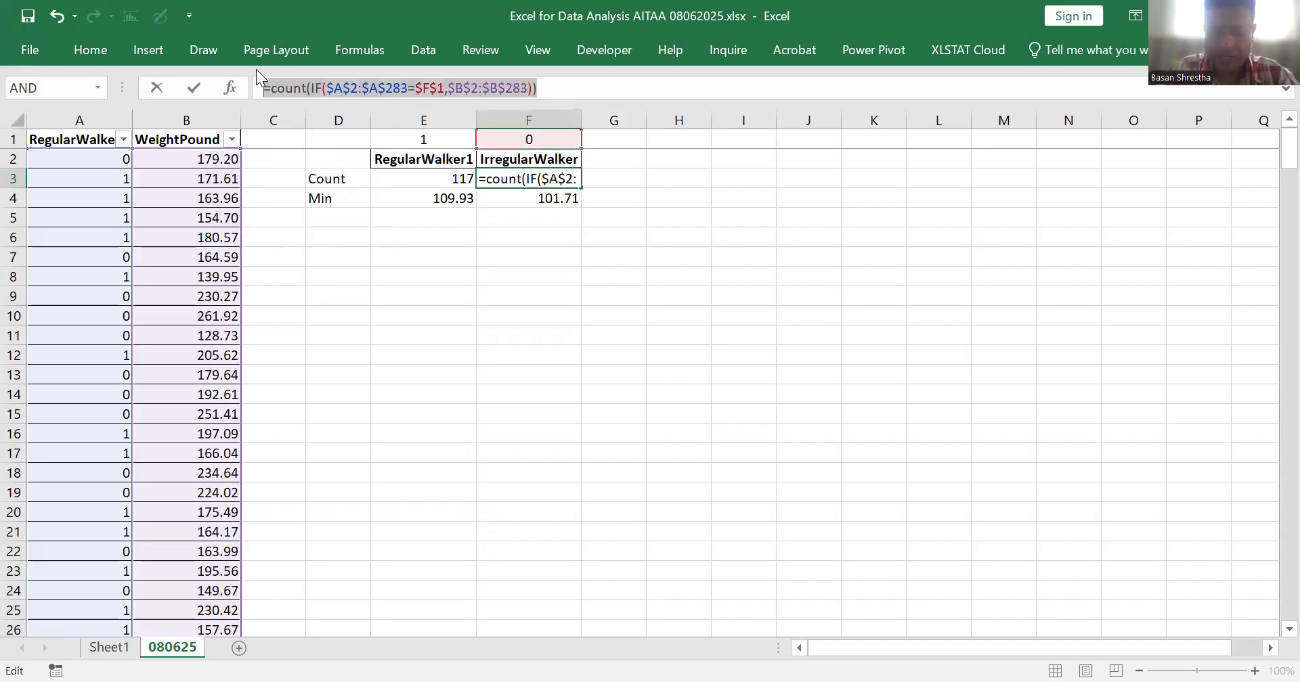
pyautogui.hotkey('ctrl', 'shift', 'Return')
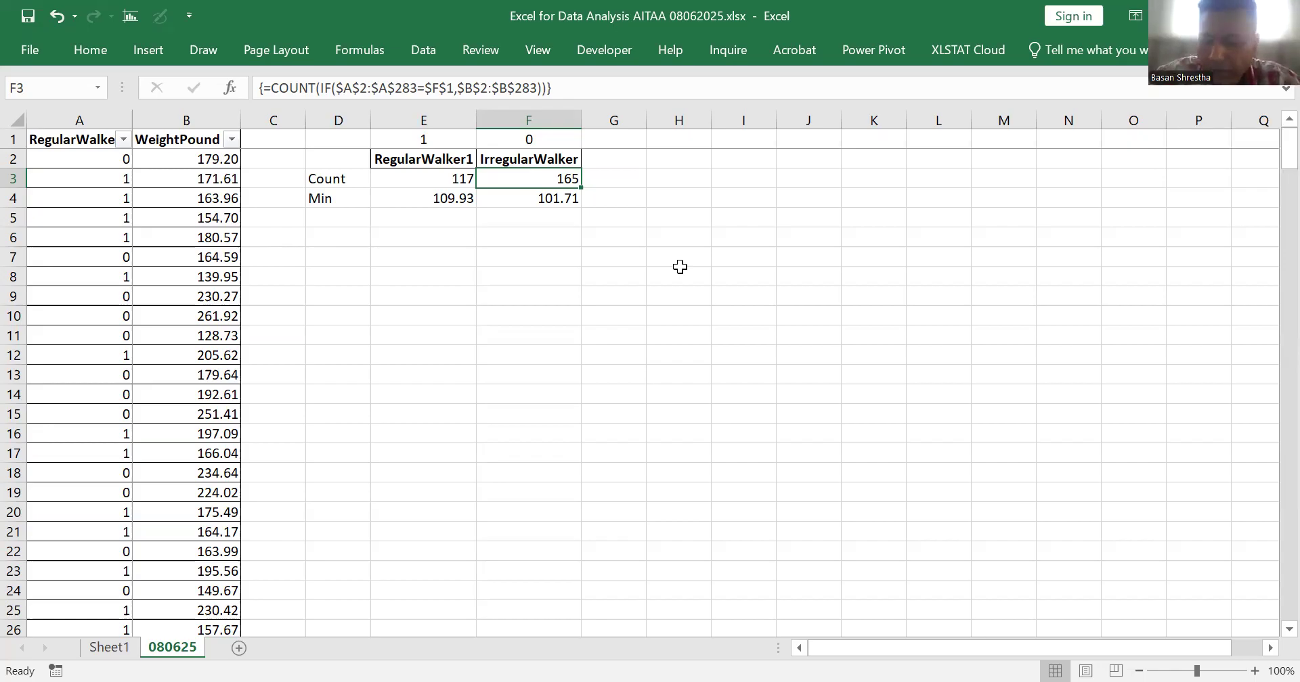
# Step: Examine the COUNT formulas in E3 and F3 and the MIN formulas in E4 and F4 against their row labels
pyautogui.press('Left')
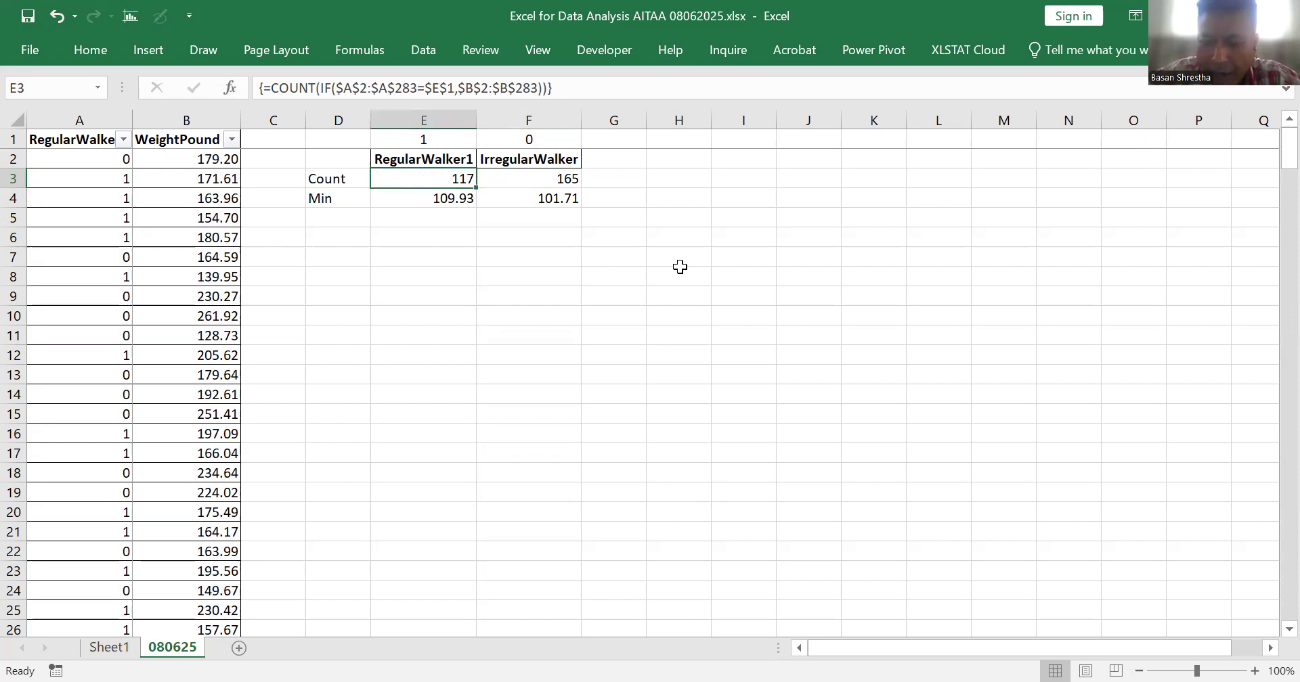
pyautogui.press('Right')
pyautogui.press('Left')
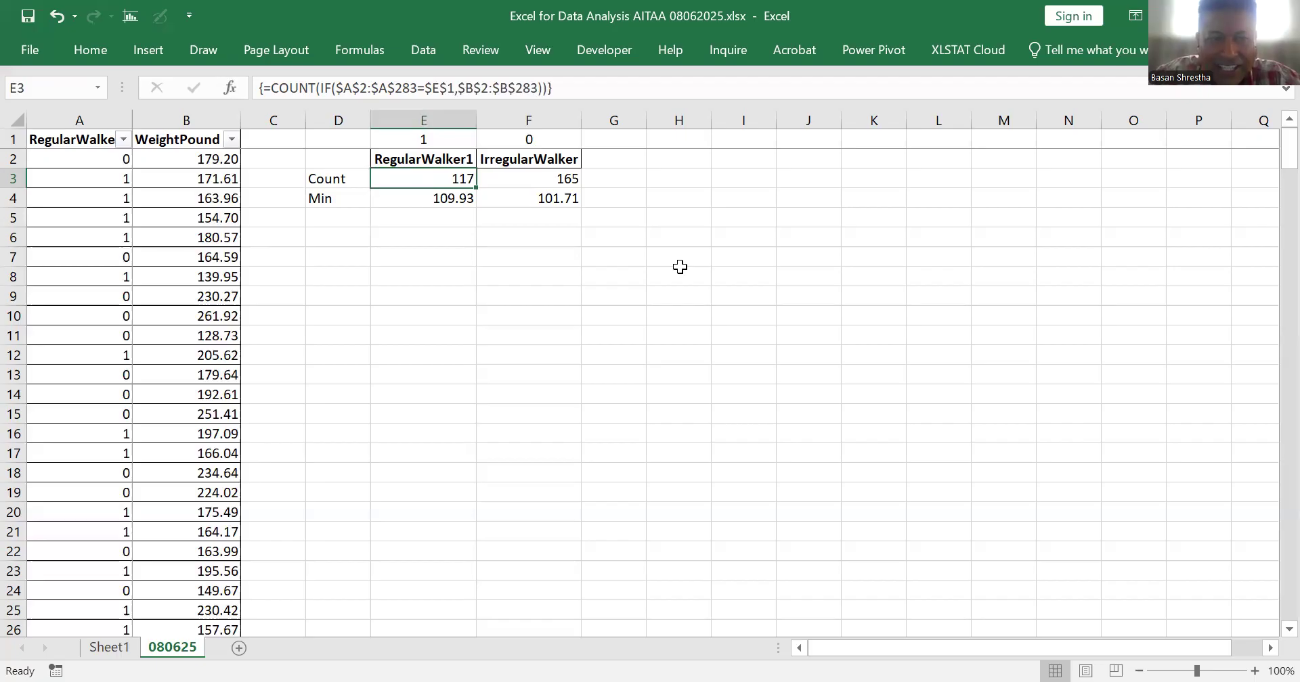
pyautogui.press('Down')
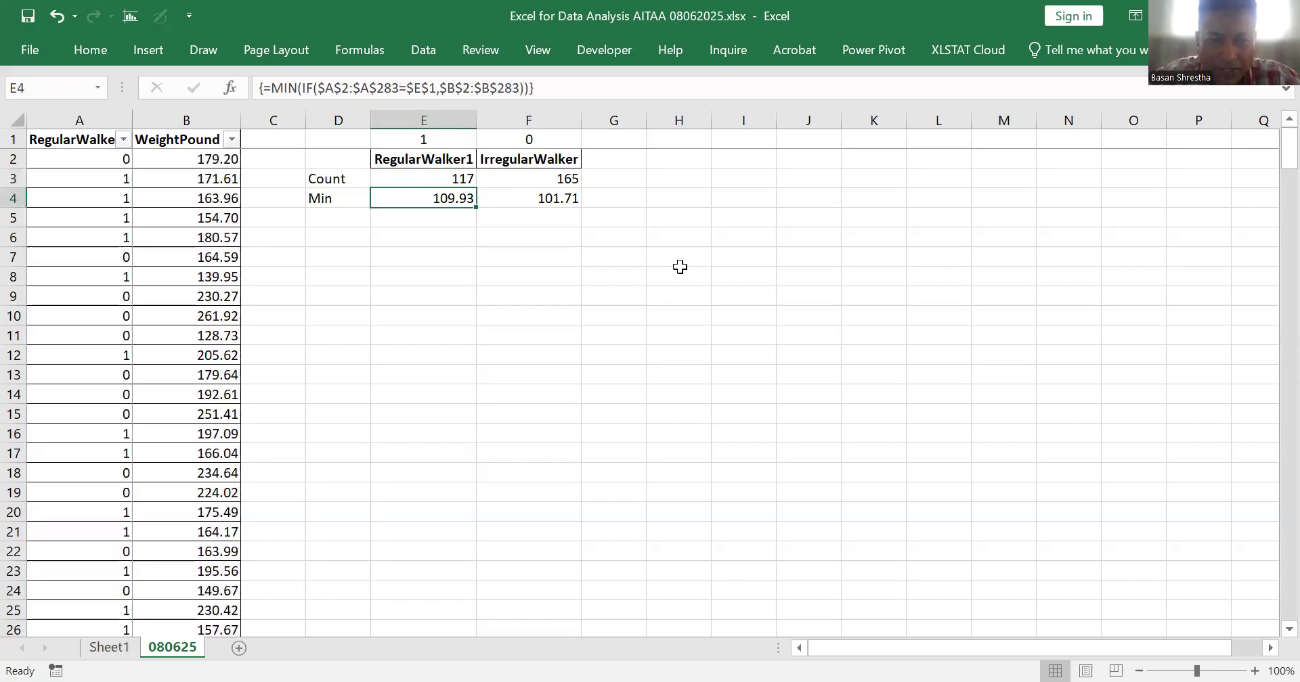
pyautogui.press('Right')
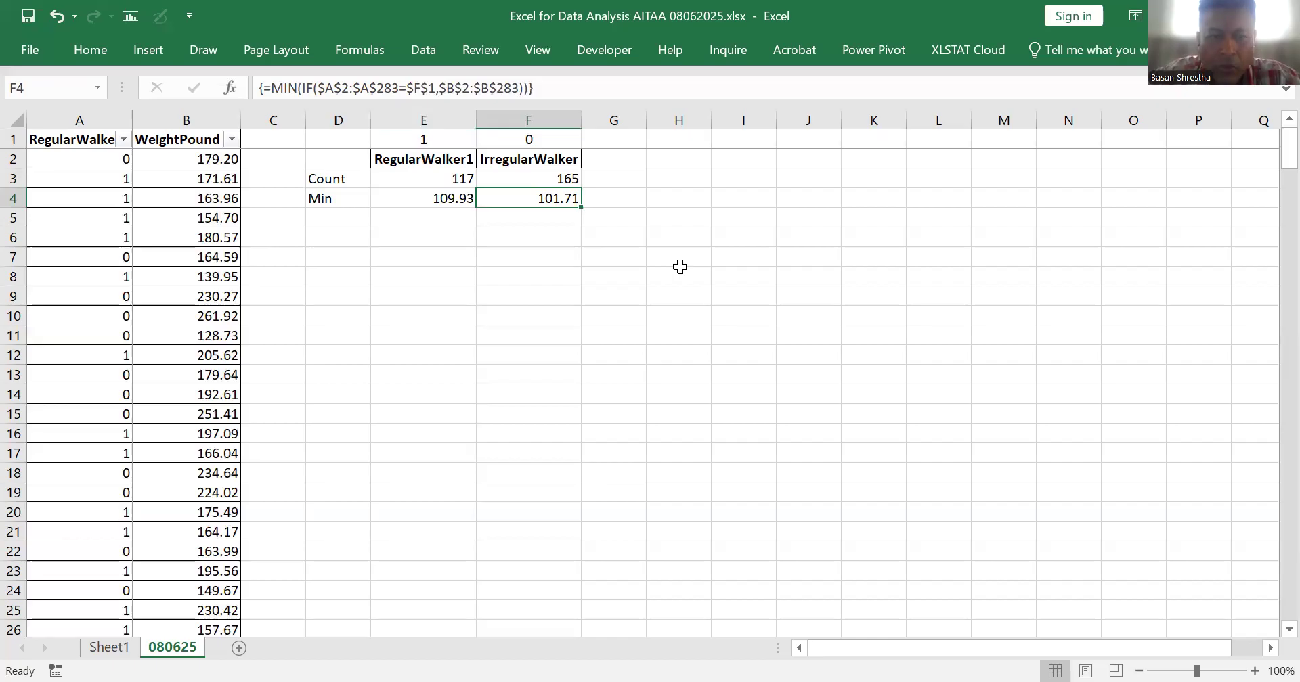
pyautogui.press('Left')
pyautogui.press('Right')
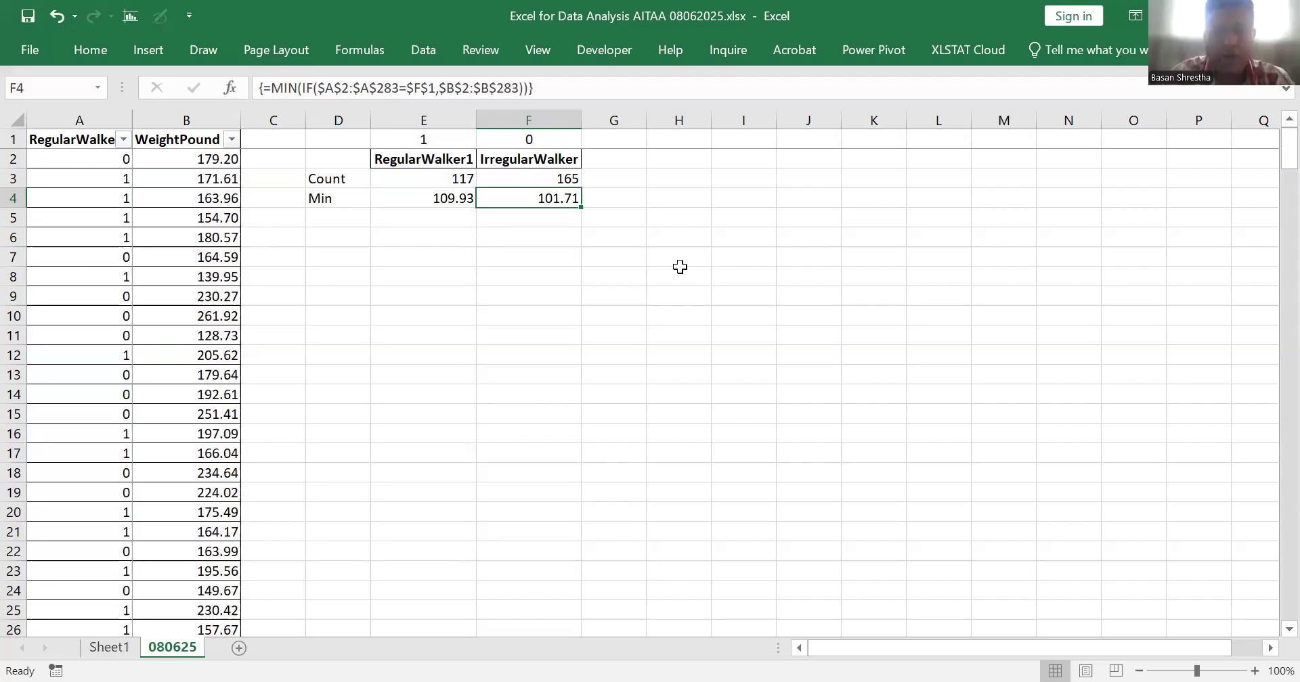
pyautogui.press('Left')
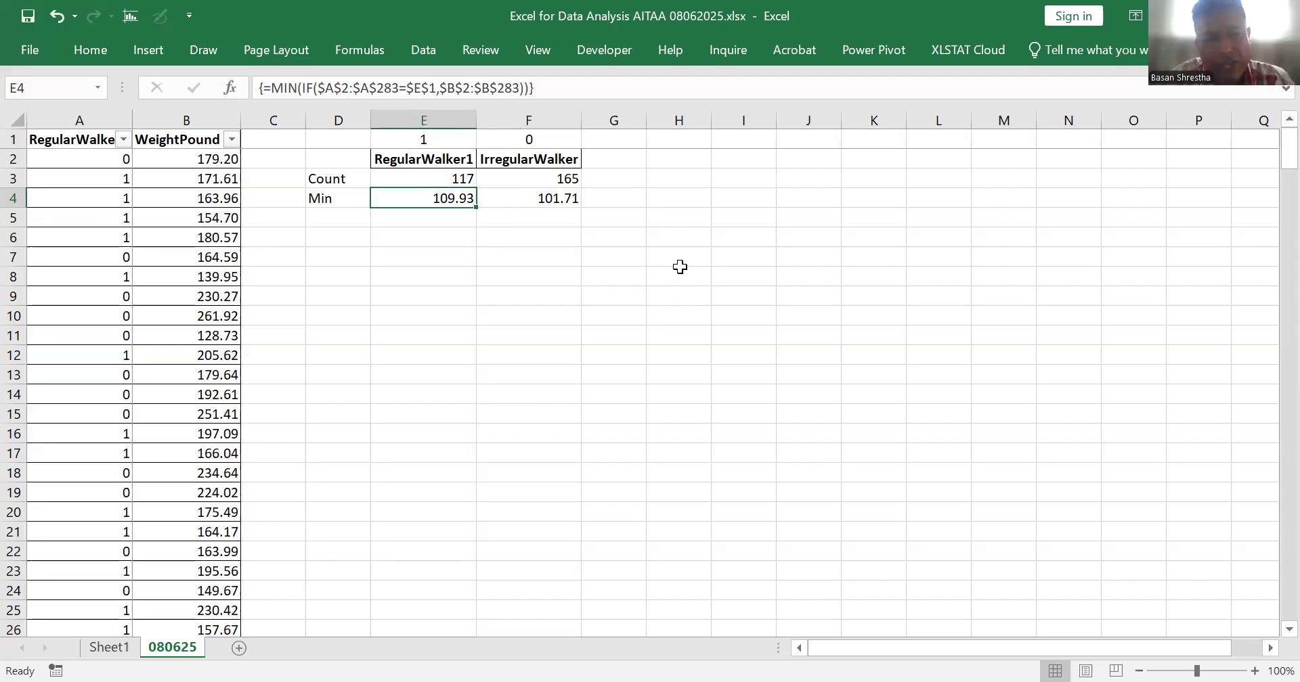
pyautogui.press('Left')
pyautogui.press('Down')
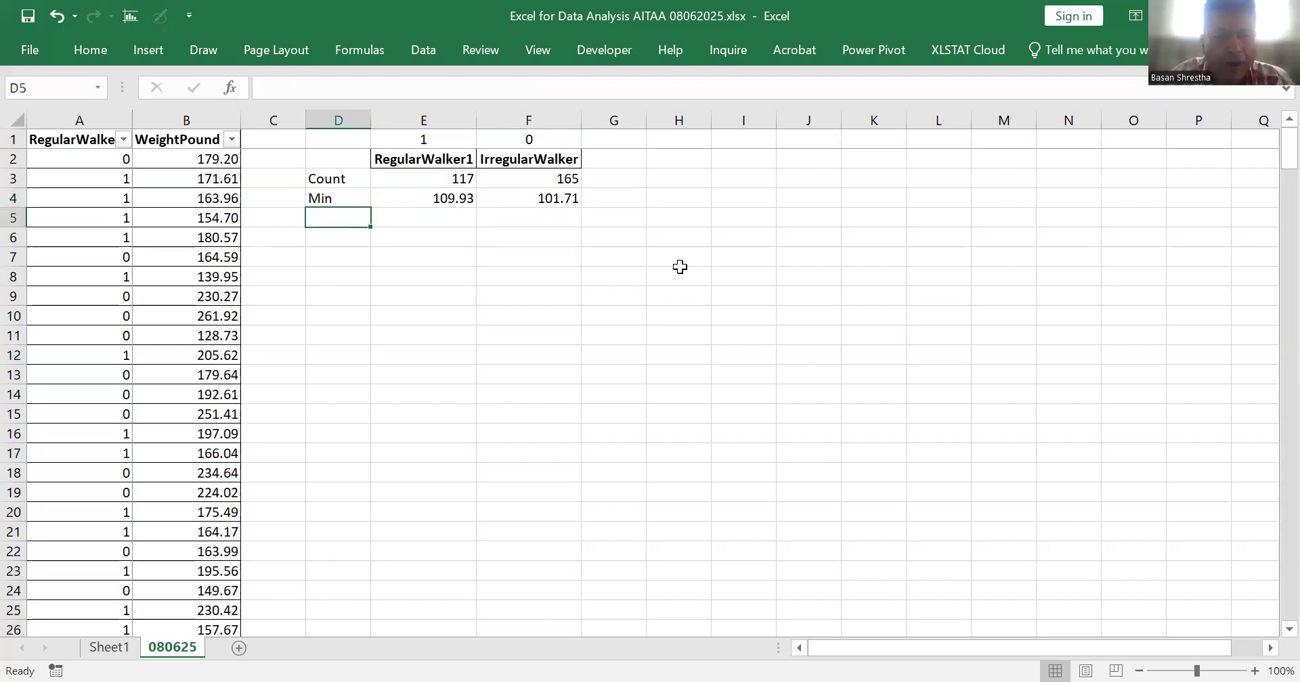
pyautogui.press('Up')
pyautogui.press('Up')
pyautogui.press('Down')
pyautogui.press('Down')
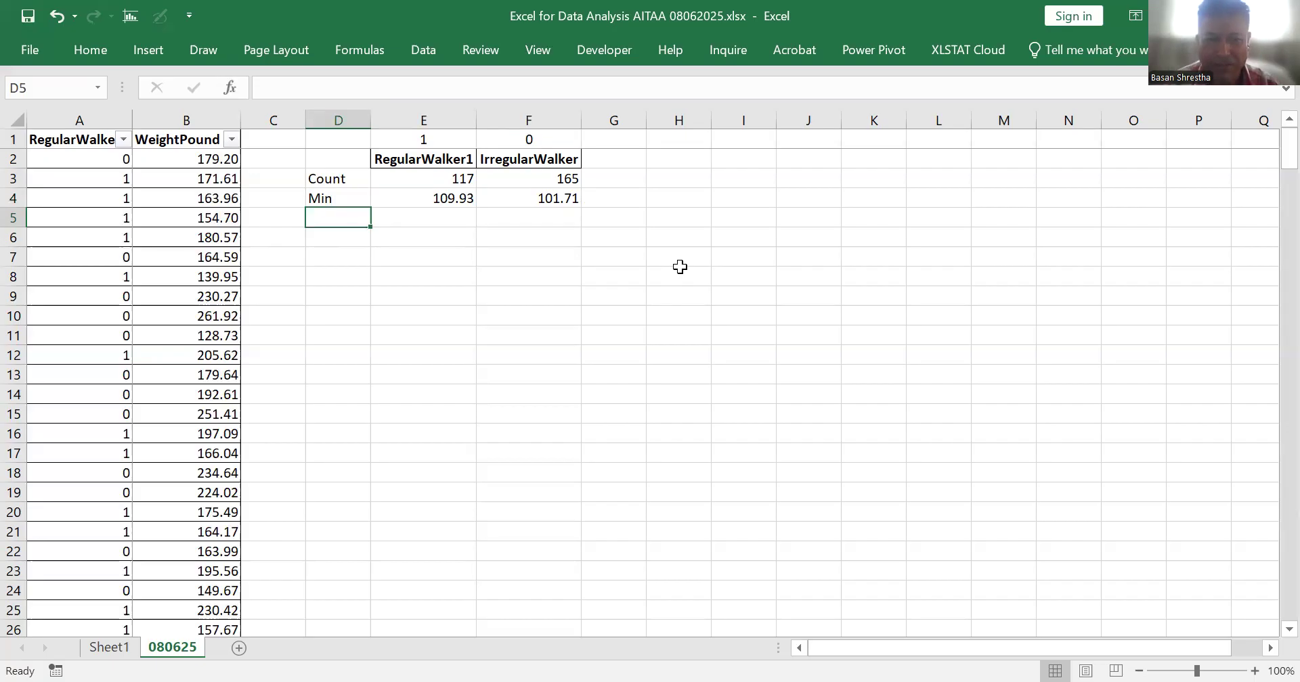
pyautogui.press('Up')
pyautogui.press('Up')
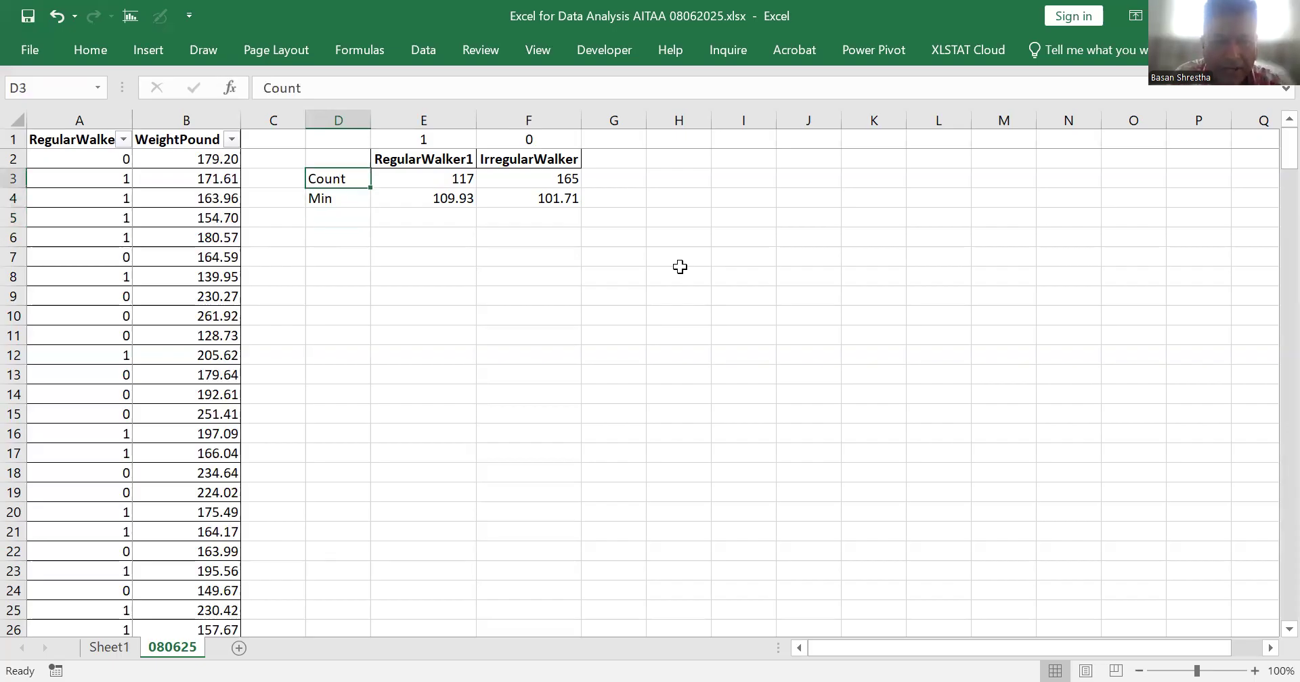
pyautogui.press('Right')
pyautogui.press('Right')
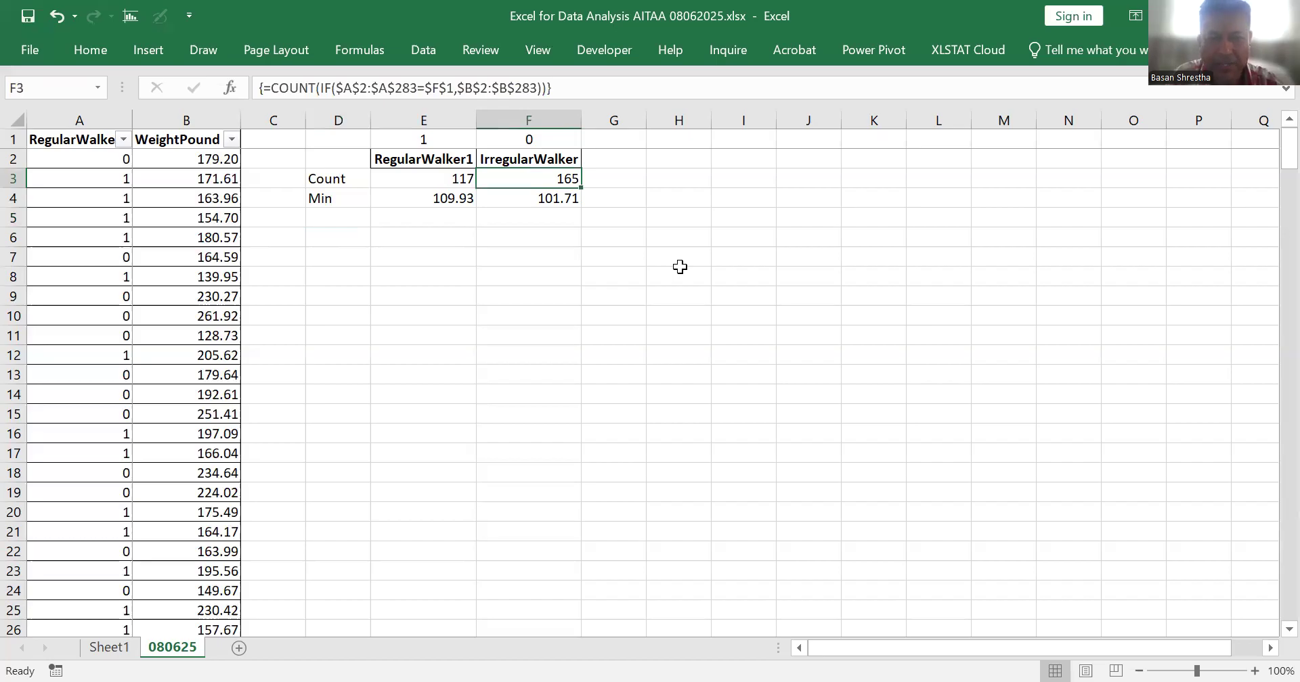
pyautogui.press('Left')
pyautogui.press('Left')
pyautogui.press('Down')
pyautogui.press('Down')
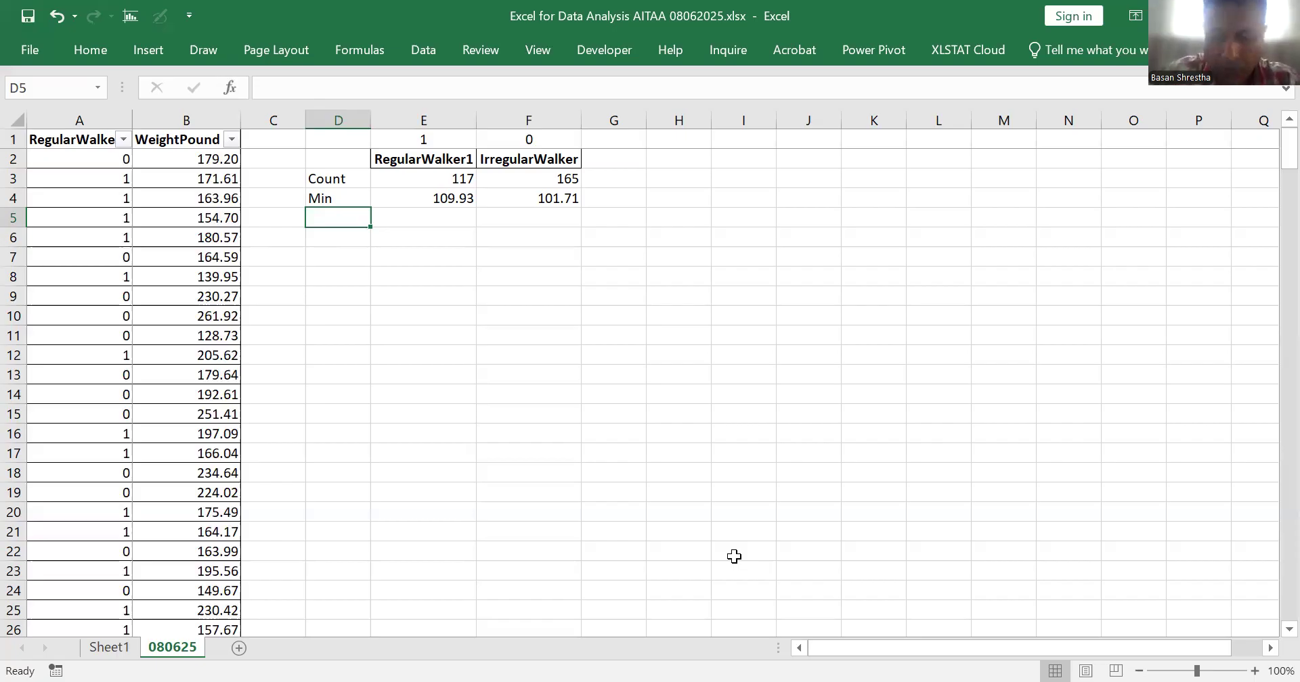
pyautogui.press('Down')
pyautogui.press('Down')
pyautogui.press('Down')
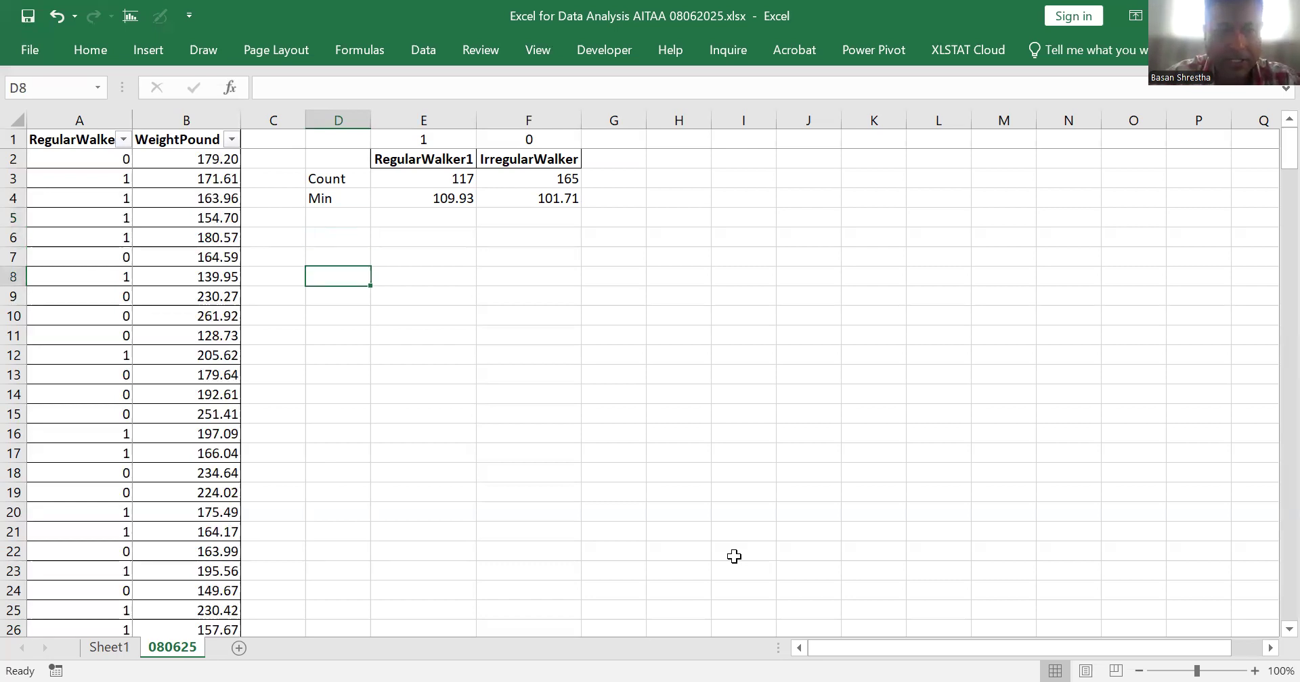
pyautogui.press('Up')
pyautogui.press('Up')
pyautogui.press('Up')
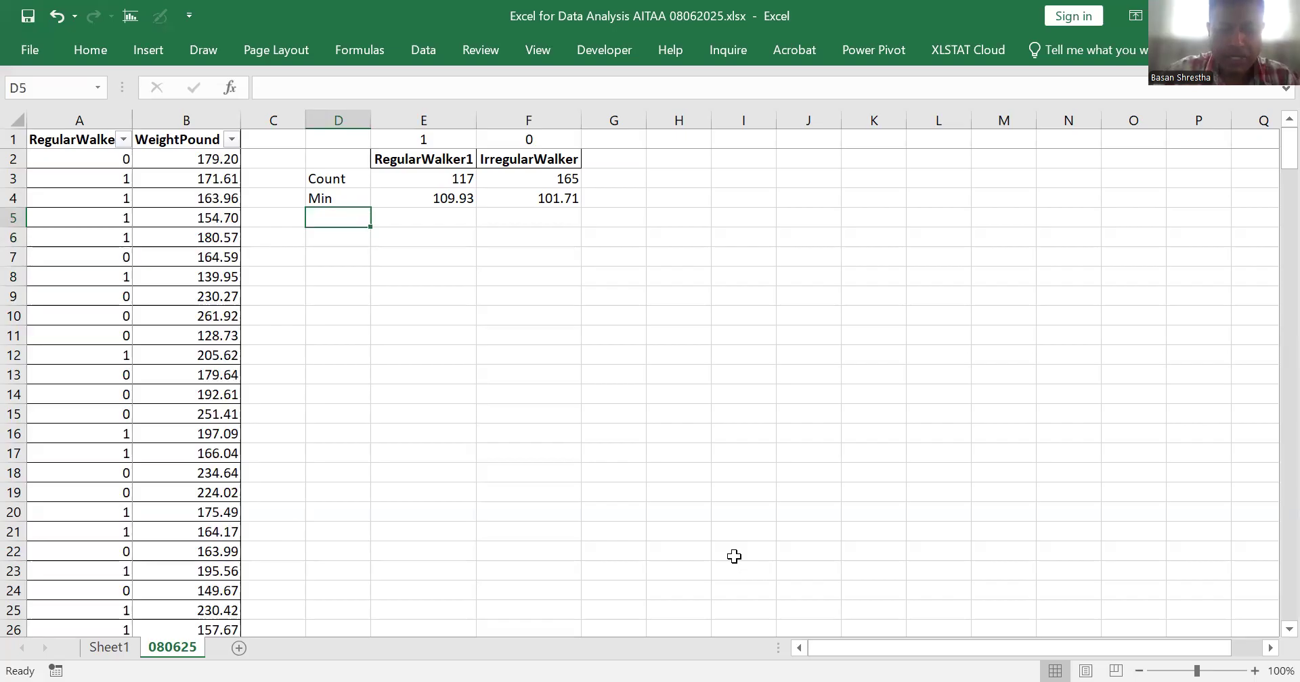
# Step: Enter the row labels Max in D5 and Mean in D6 below Min
pyautogui.write('Ma')
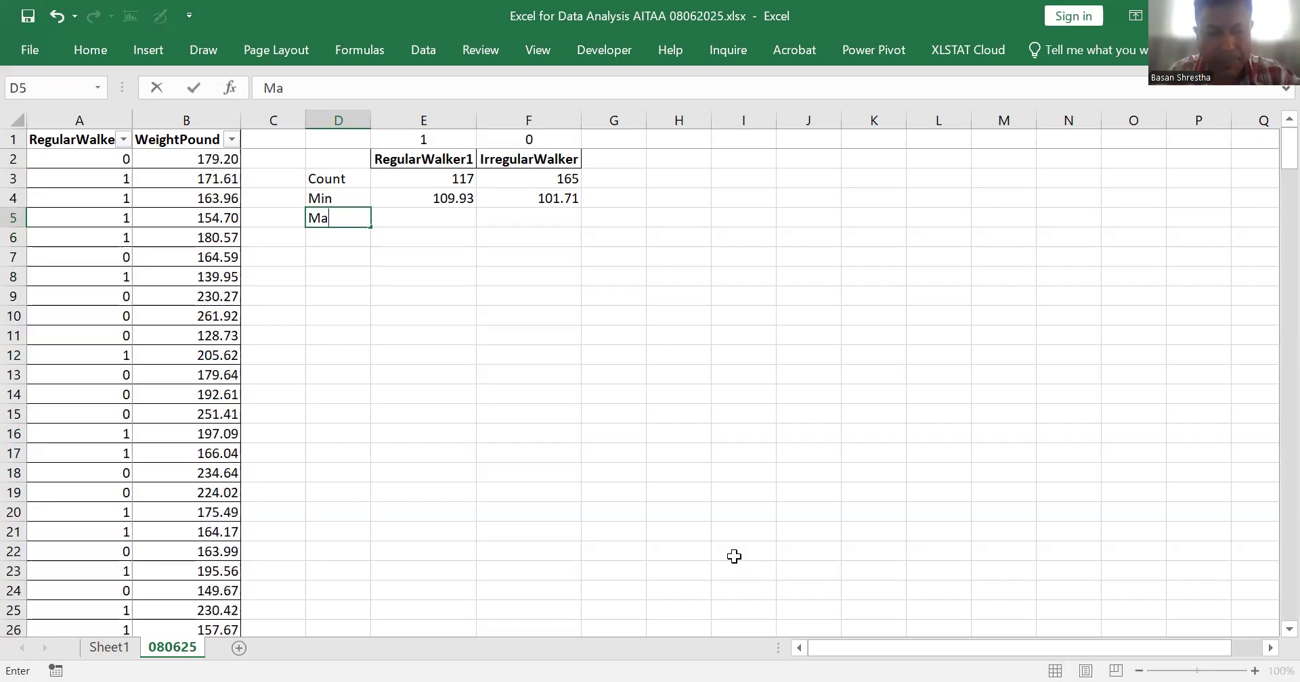
pyautogui.write('x')
pyautogui.press('Return')
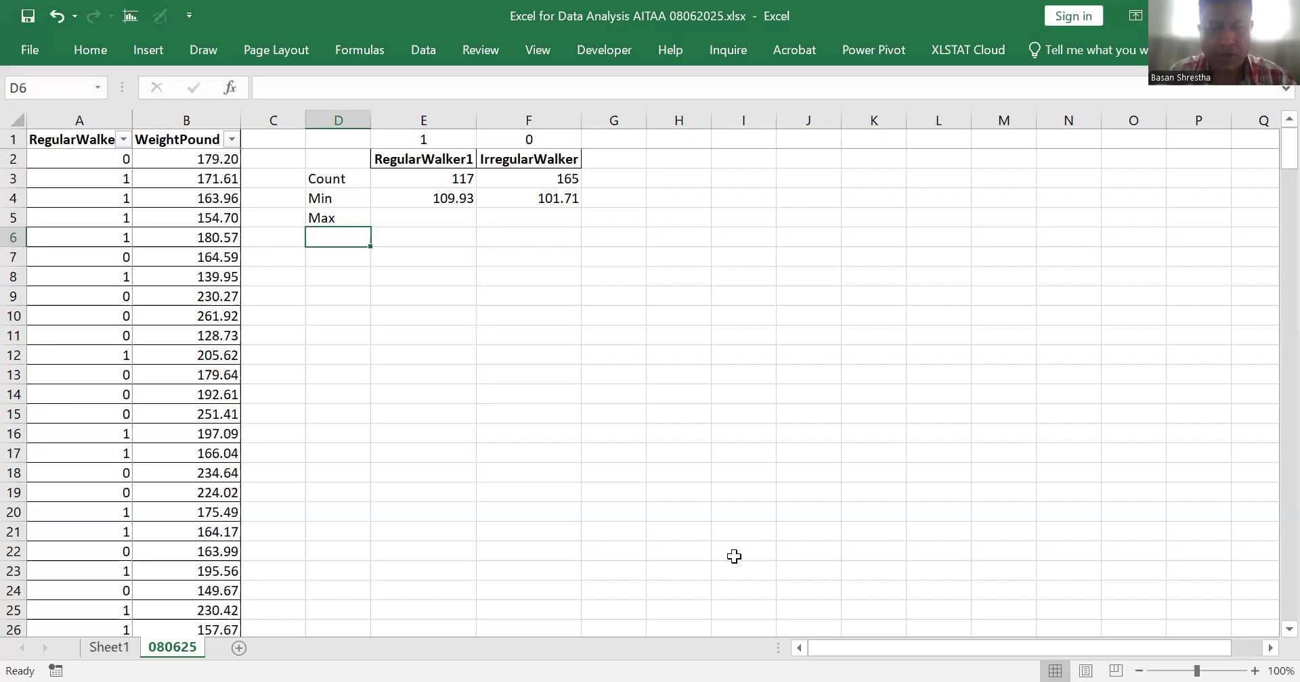
pyautogui.write('Mean')
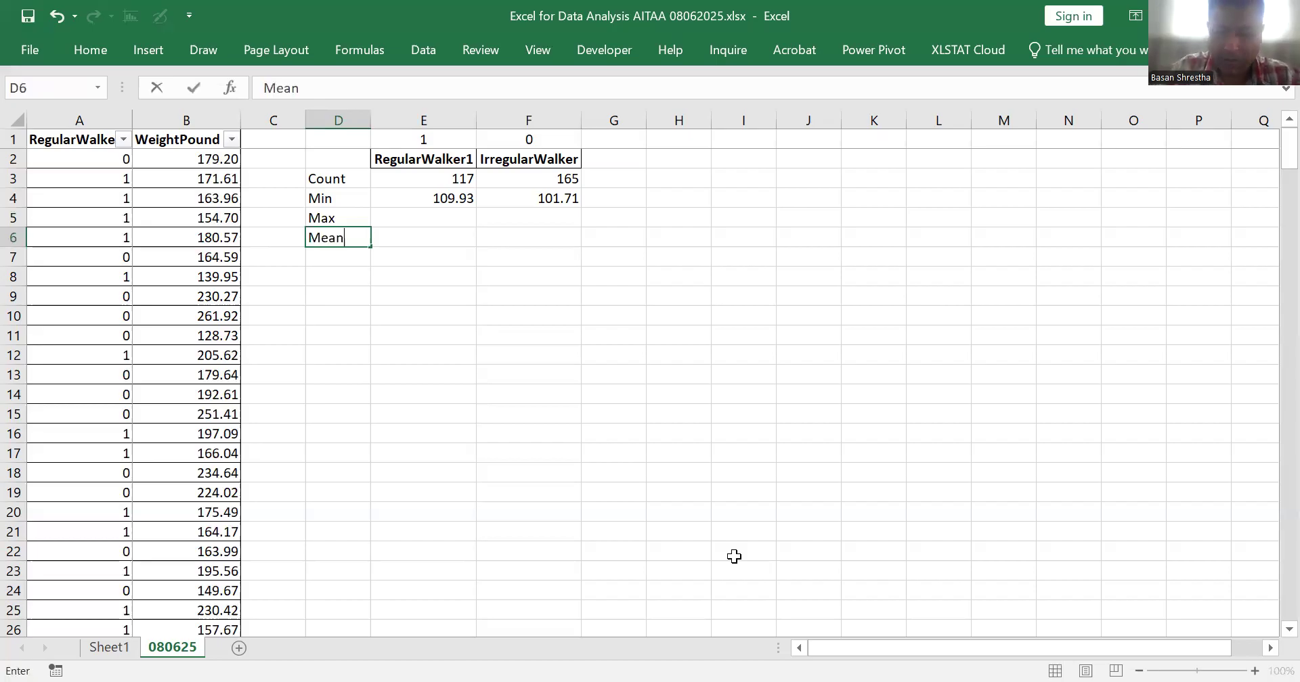
pyautogui.press('Return')
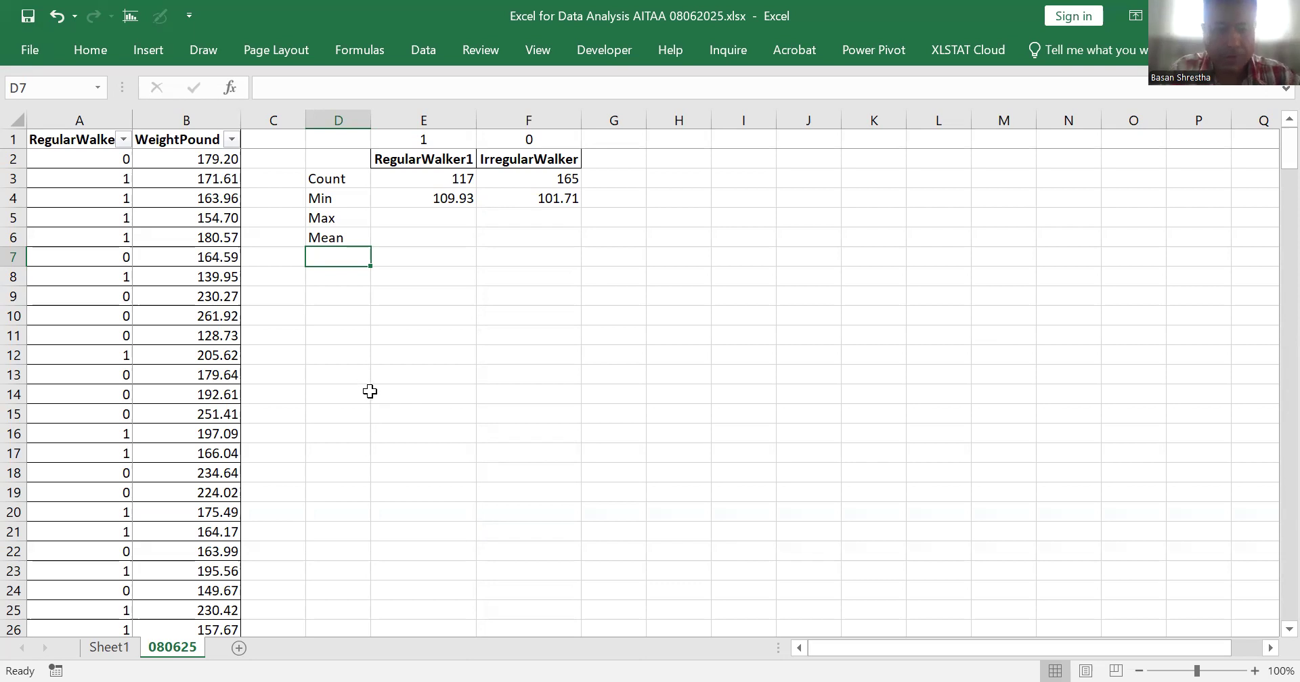
# Step: Enter the quartile row labels Q1, Q2 (median) and Q3 in D7 through D9, below Mean
pyautogui.write('Q')
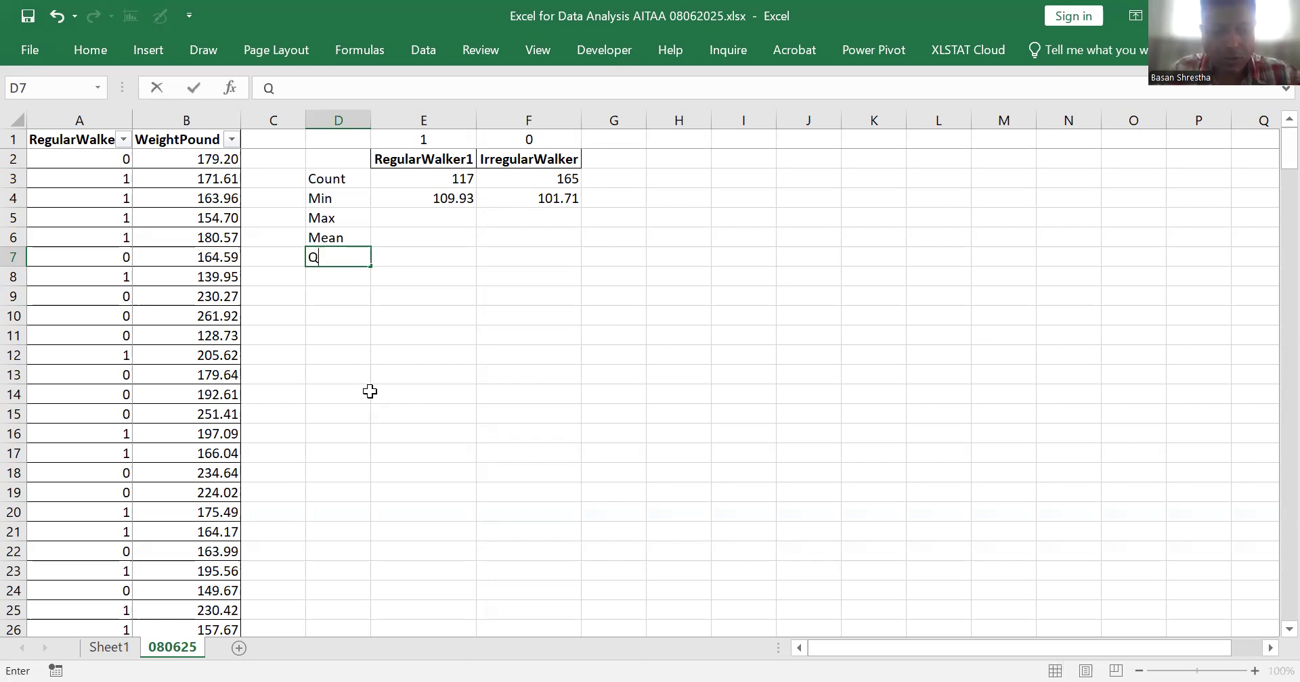
pyautogui.write('1')
pyautogui.press('Return')
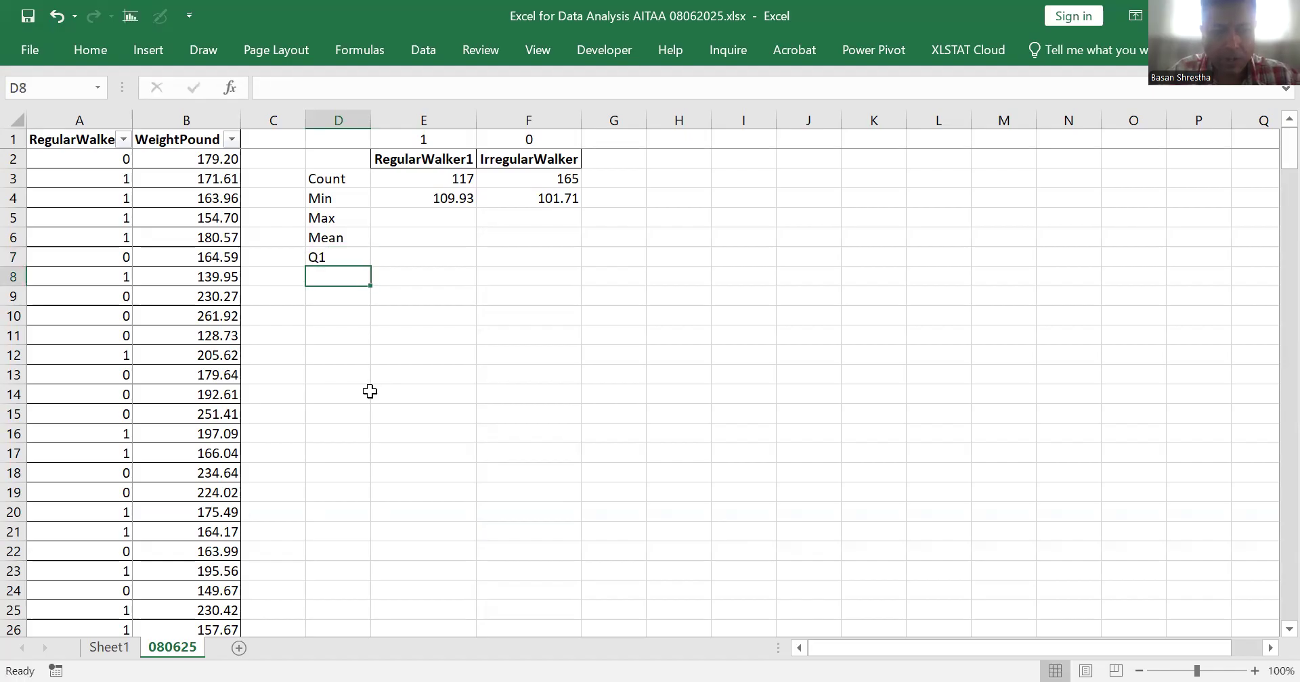
pyautogui.write('Q2')
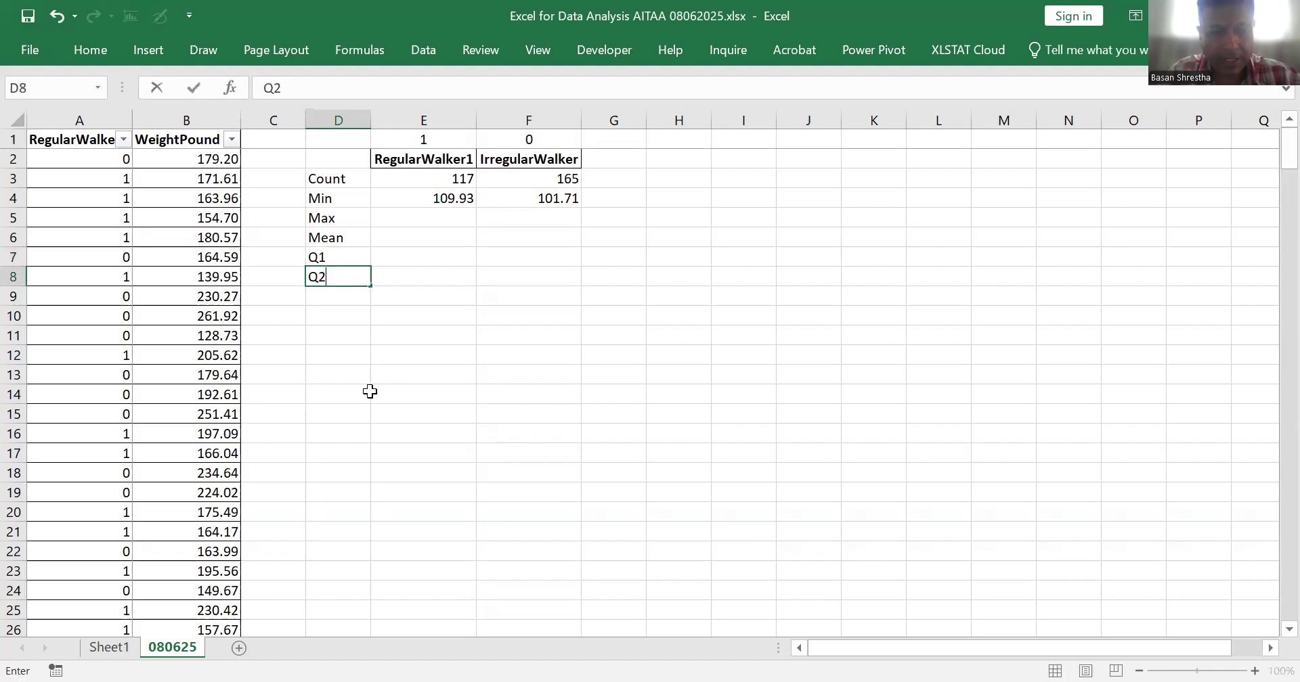
pyautogui.write(' (')
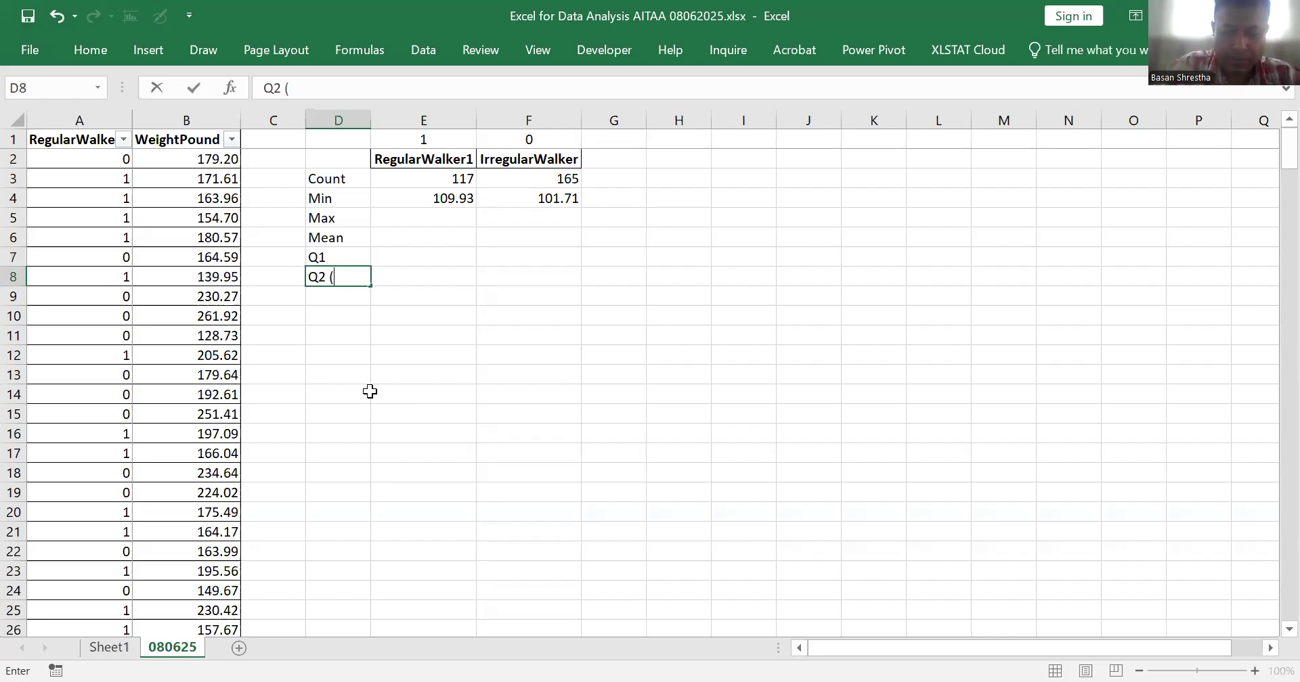
pyautogui.write('median')
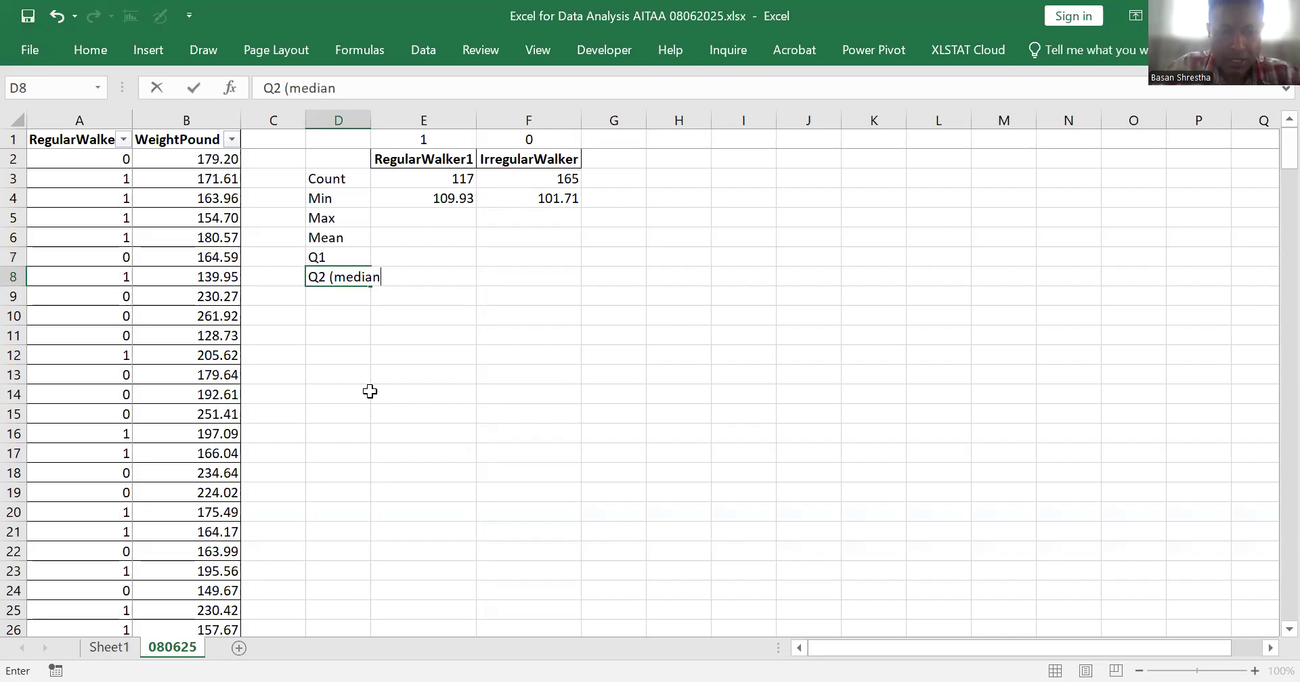
pyautogui.write(')')
pyautogui.press('Return')
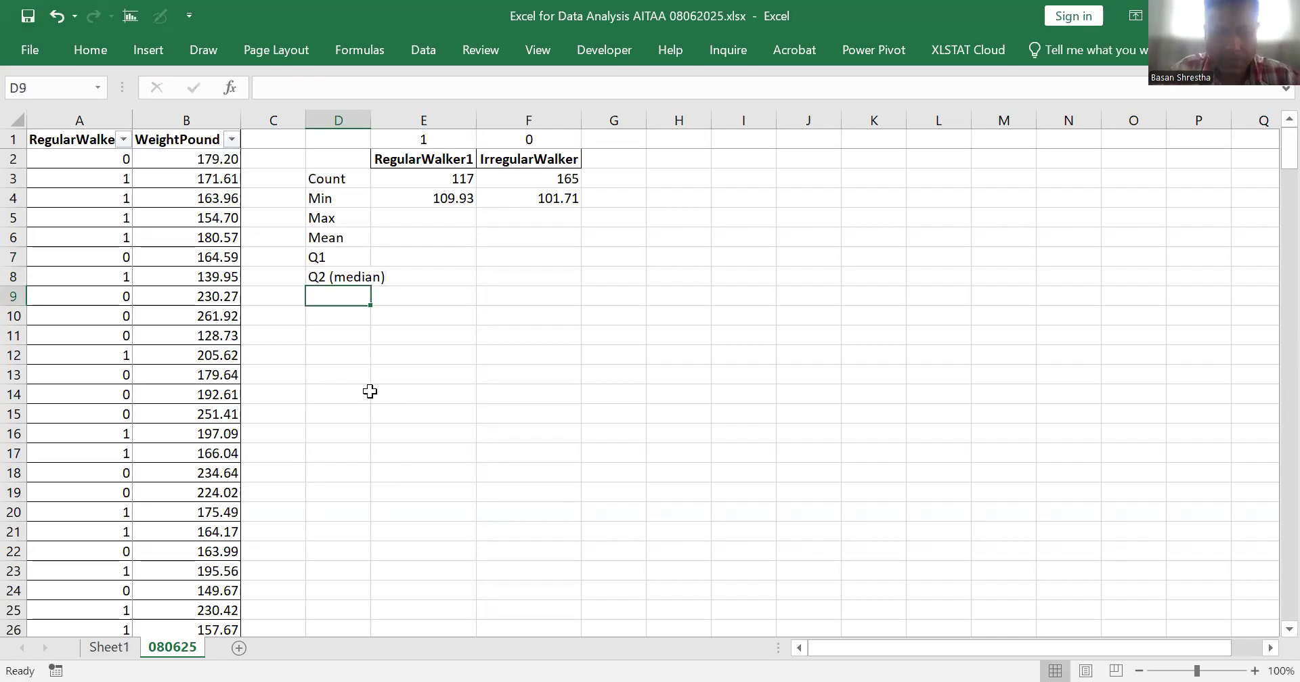
pyautogui.write('Q3')
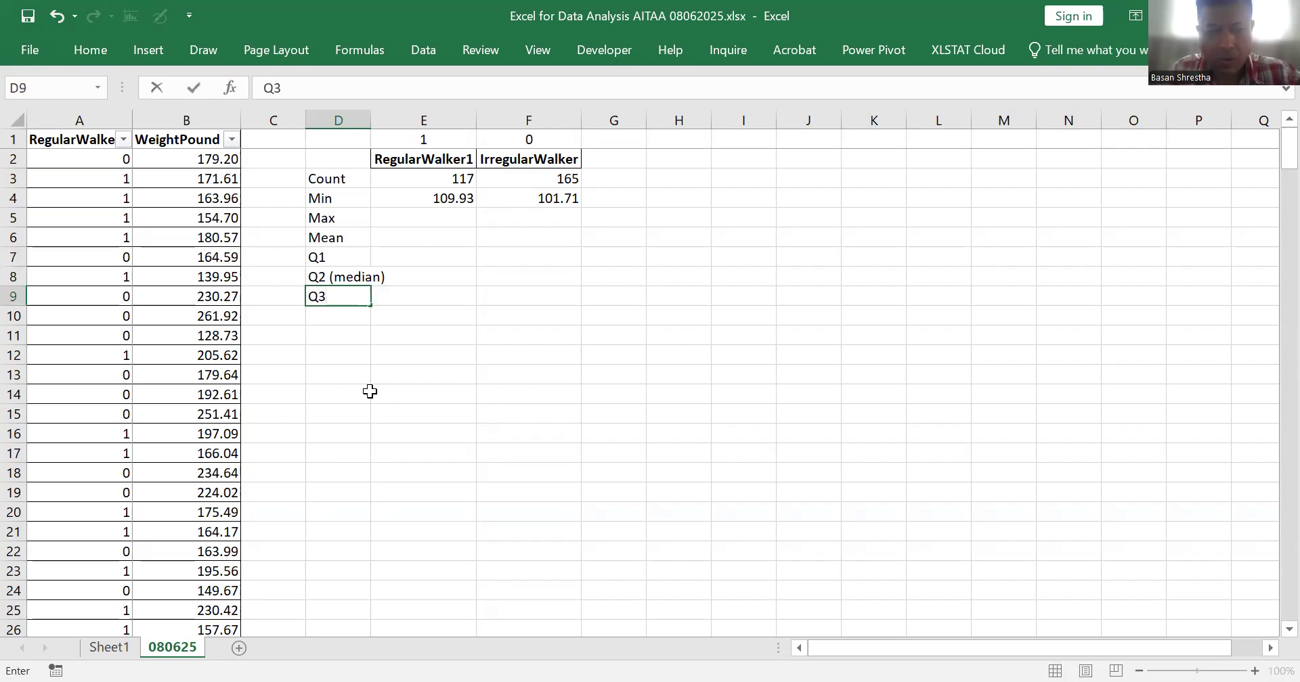
pyautogui.press('Return')
# Step: Enter the row labels Std.Dev in D10 and Variance in D11, below Q3
pyautogui.write('Std.')
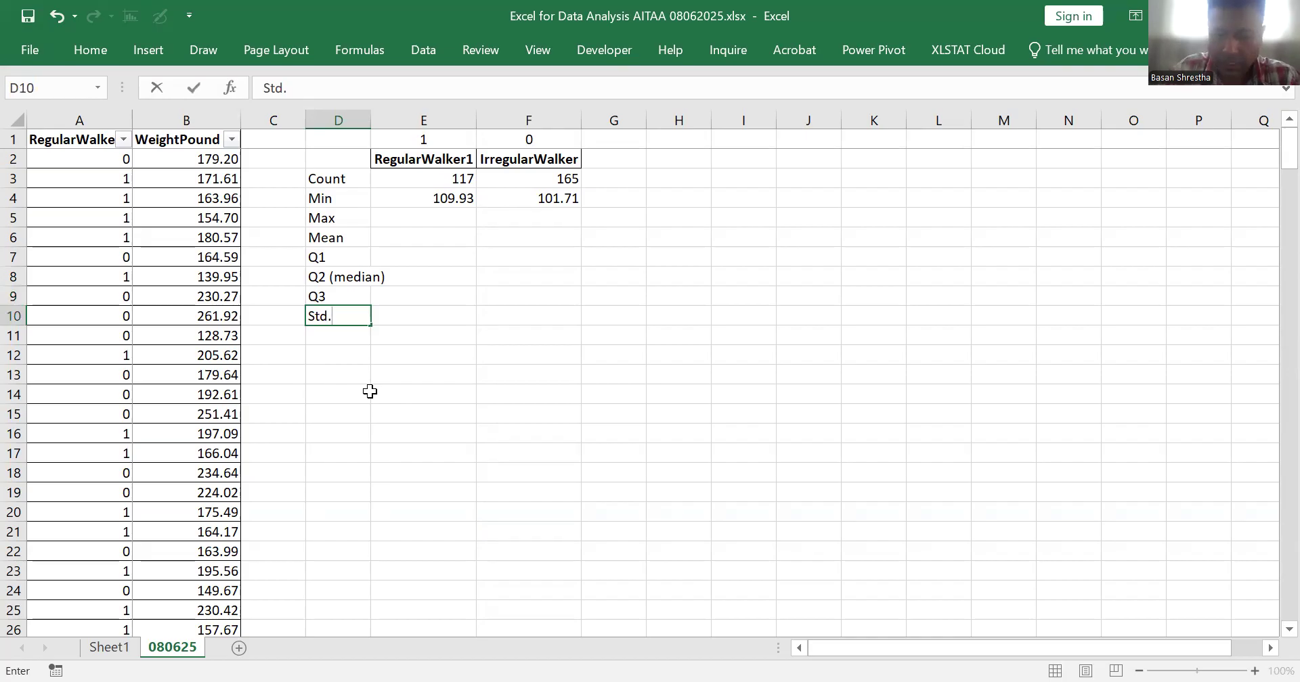
pyautogui.write('Dev')
pyautogui.press('Return')
pyautogui.click(370, 392)
pyautogui.write('Va')
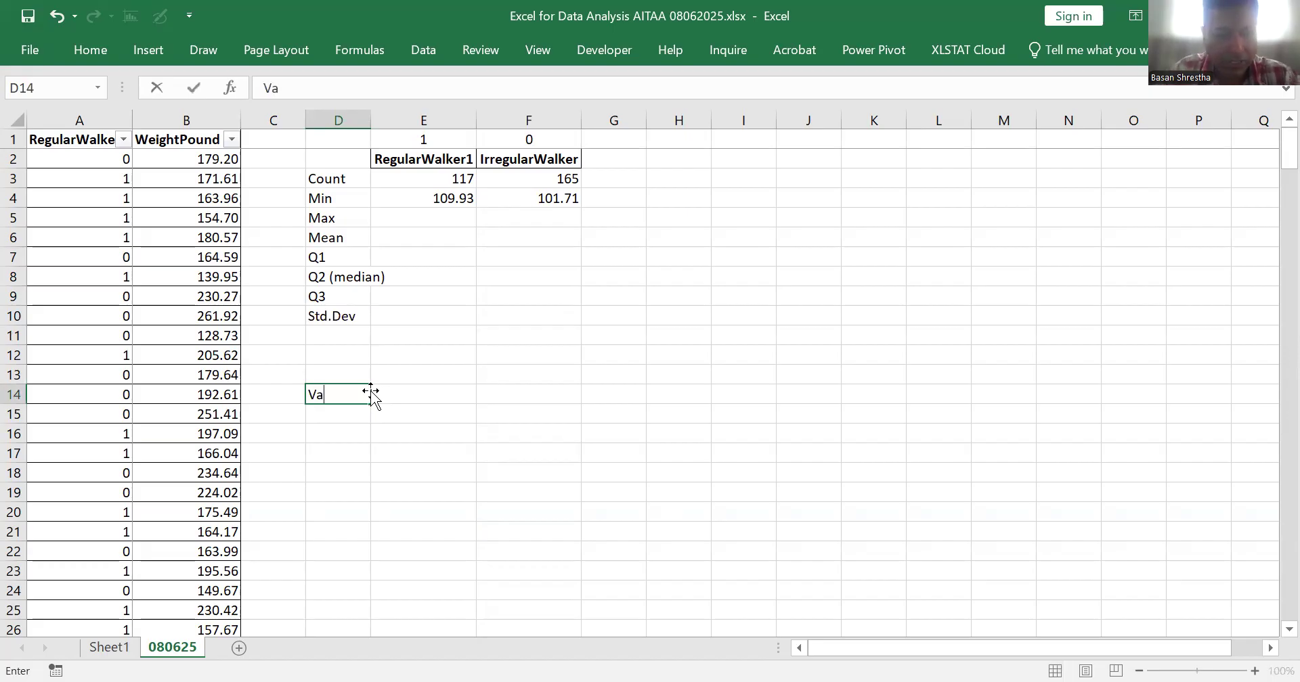
pyautogui.press('Escape')
pyautogui.press('Up')
pyautogui.press('Up')
pyautogui.press('Up')
pyautogui.write('Variance')
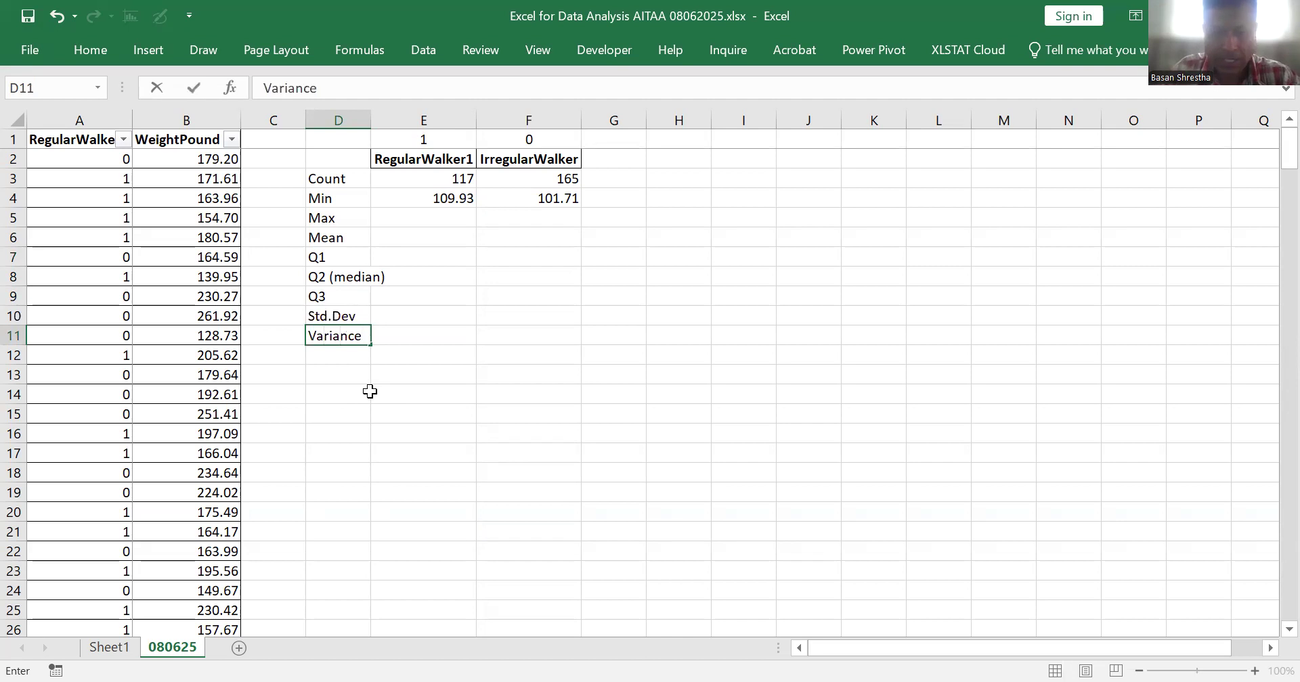
pyautogui.press('Return')
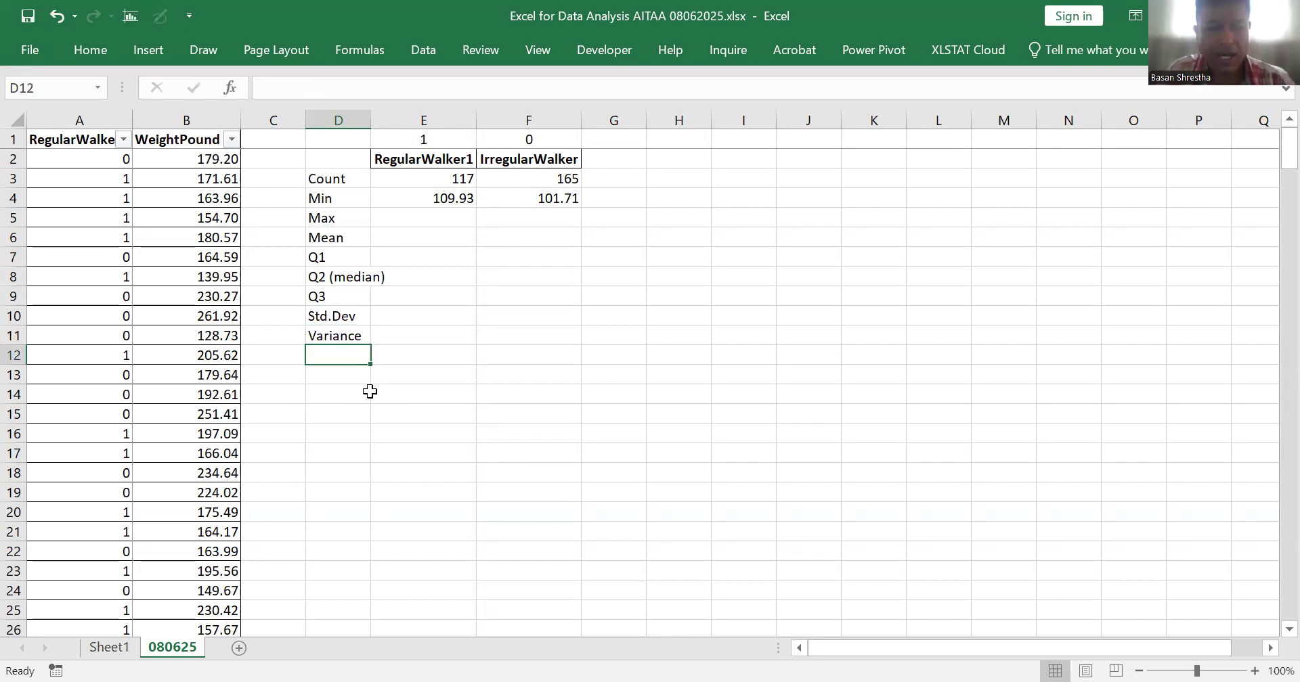
# Step: Enter the row labels Skew in D12 and Kurt in D13, below Variance
pyautogui.write('S')
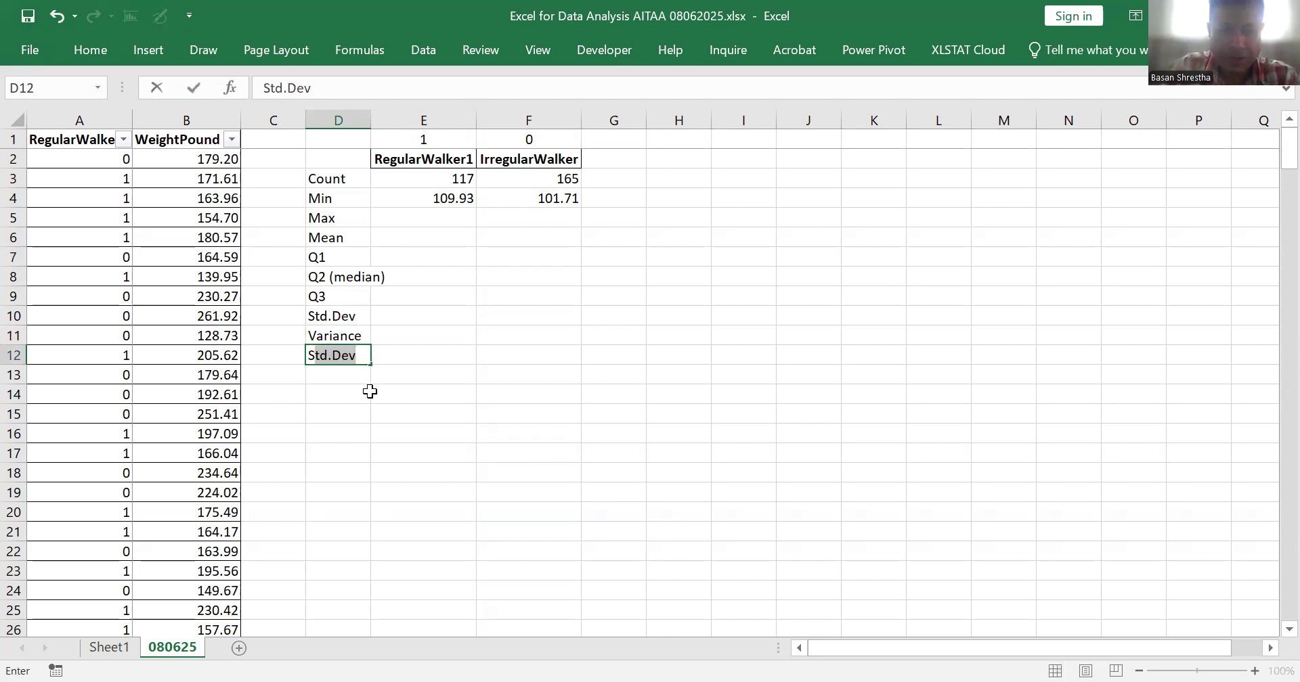
pyautogui.write('e')
pyautogui.press('BackSpace')
pyautogui.write('kew')
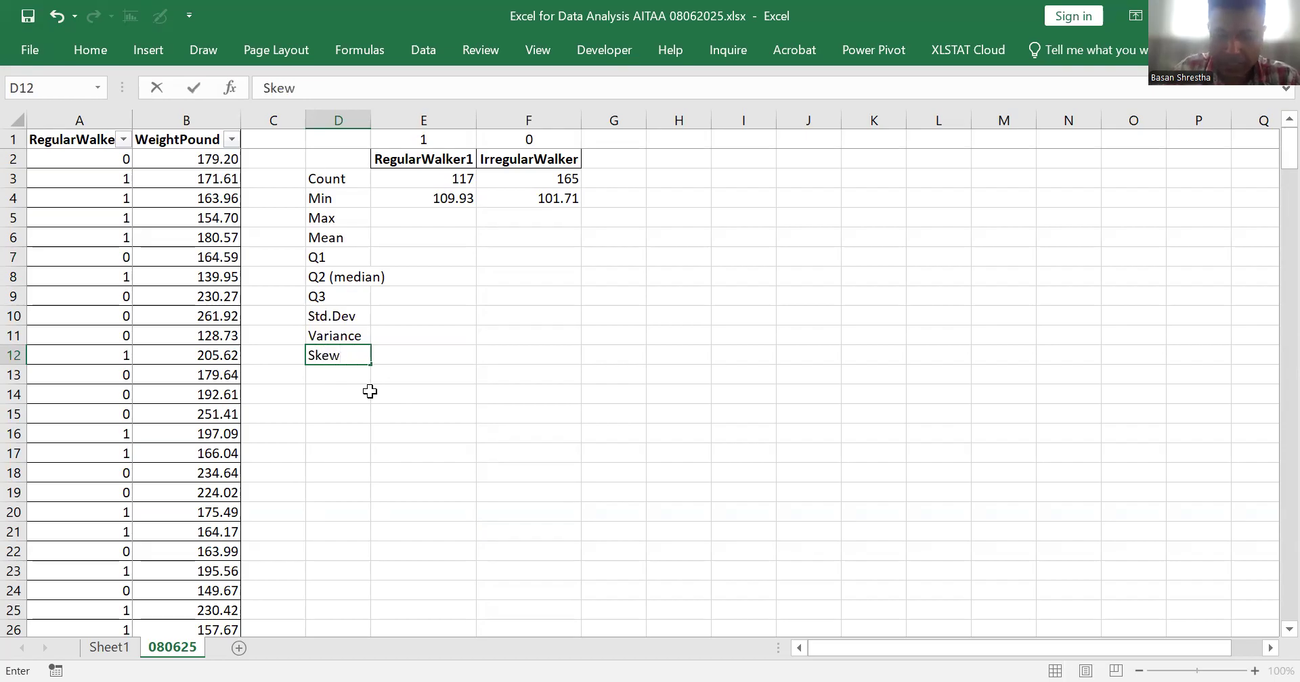
pyautogui.press('Return')
pyautogui.write('Kurt')
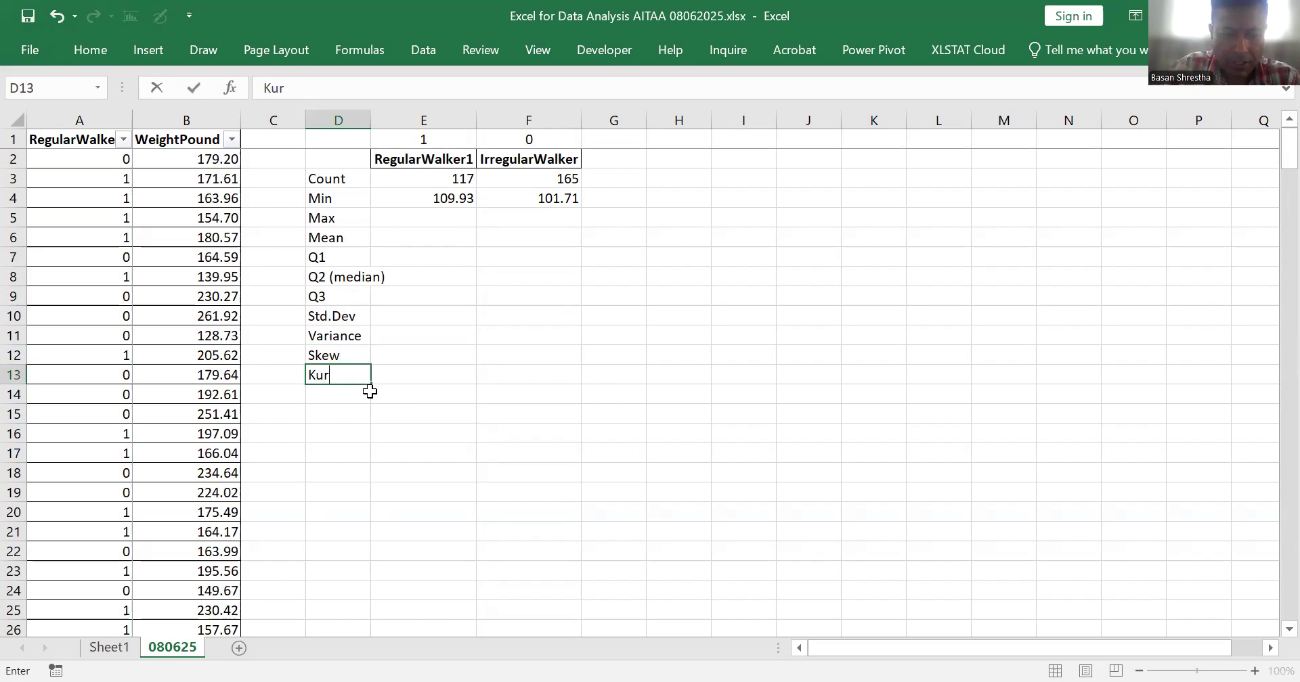
pyautogui.press('Tab')
# Step: Widen column D so the Q2 (median) label fits inside its cell
pyautogui.press('Up')
pyautogui.press('Up')
pyautogui.press('Up')
pyautogui.press('Up')
pyautogui.press('Up')
pyautogui.press('Up')
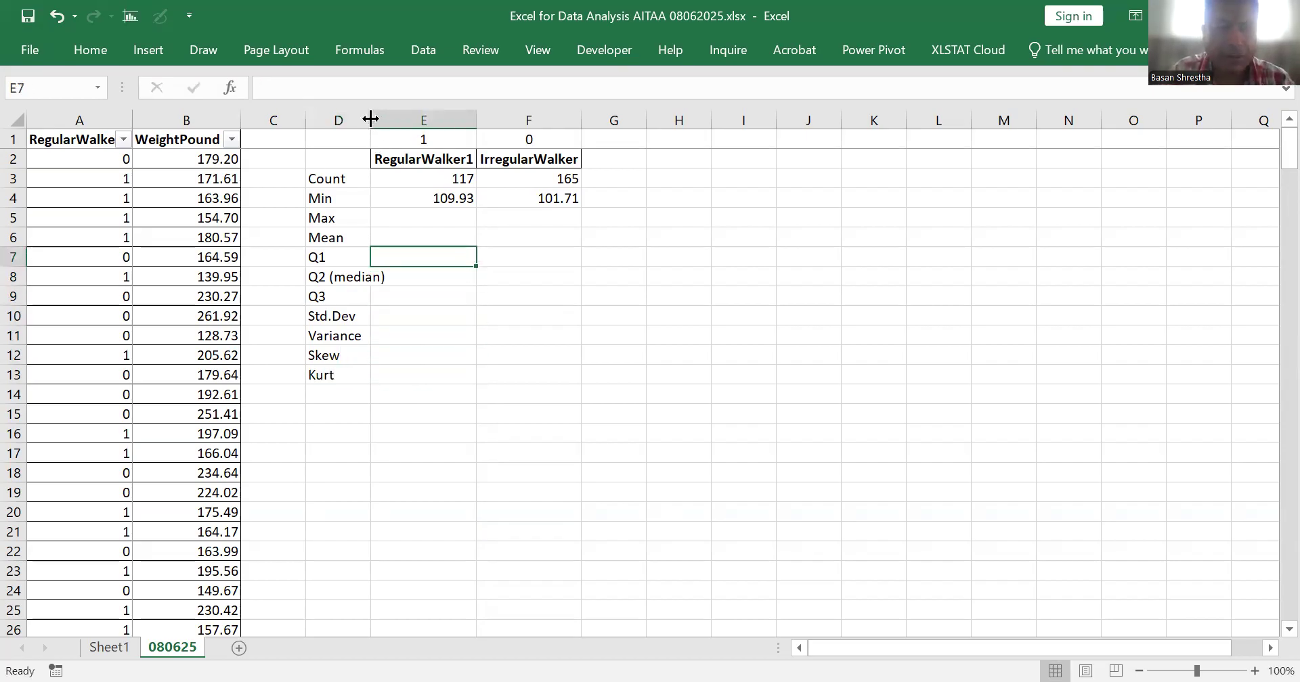
pyautogui.moveTo(371, 119); pyautogui.dragTo(399, 120)
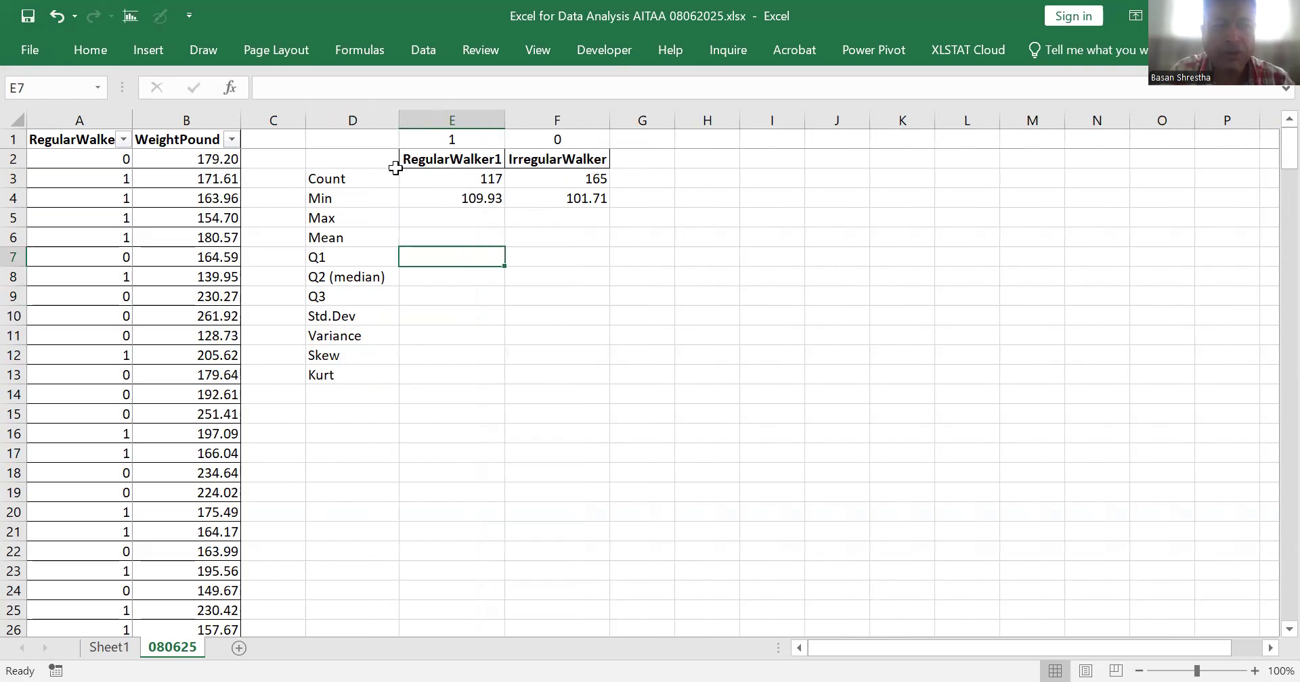
# Step: Copy the Min array formulas from E4:F4 into the Max and Mean rows, E5:F5 and E6:F6
pyautogui.click(463, 205)
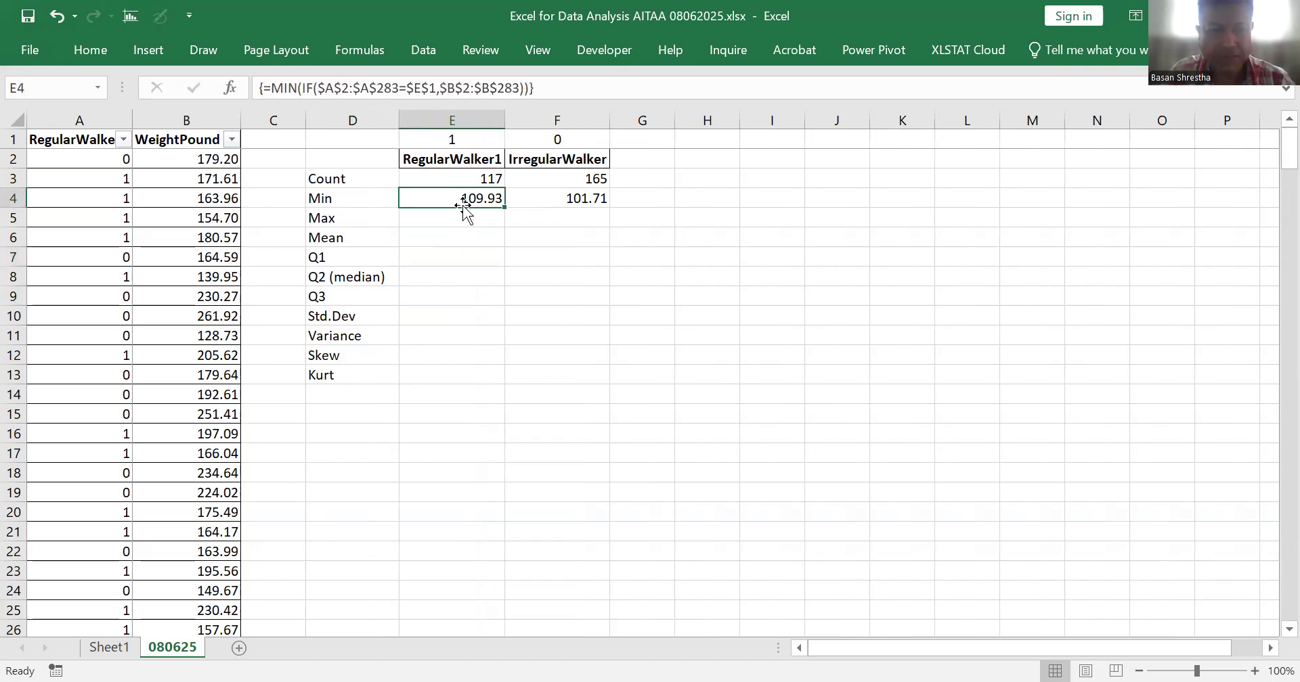
pyautogui.hotkey('shift', 'Right')
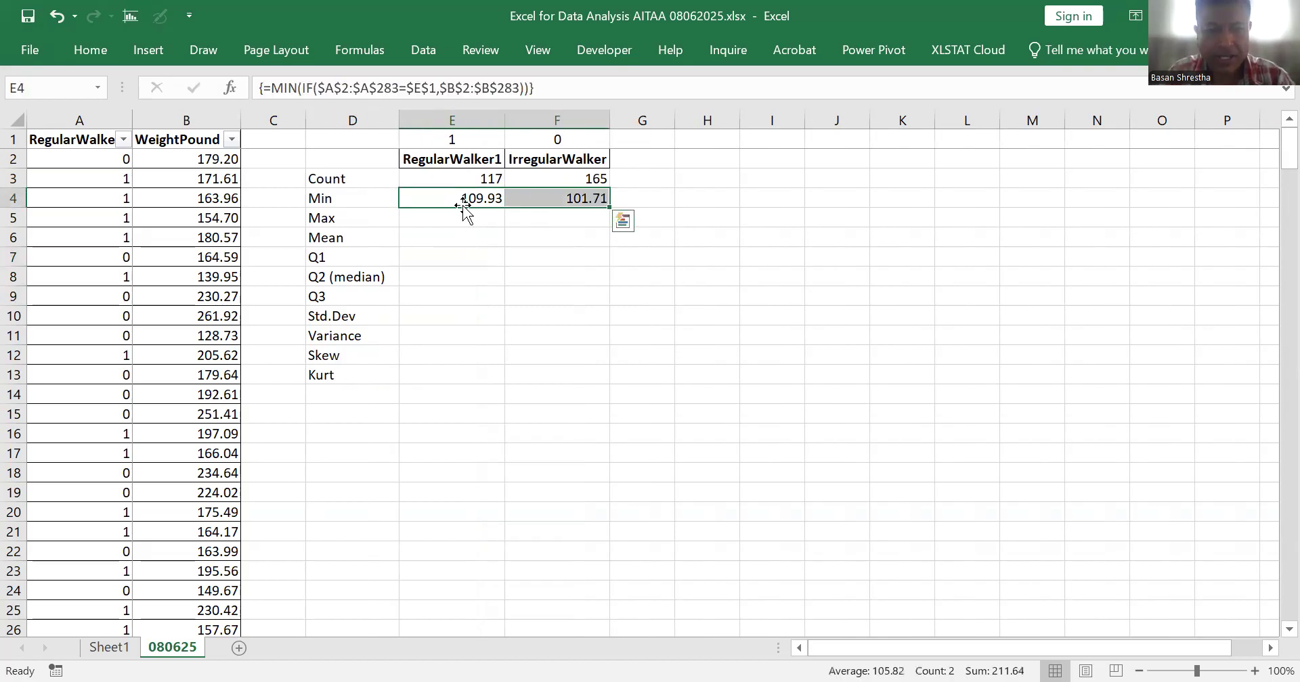
pyautogui.hotkey('ctrl', 'c')
pyautogui.press('Down')
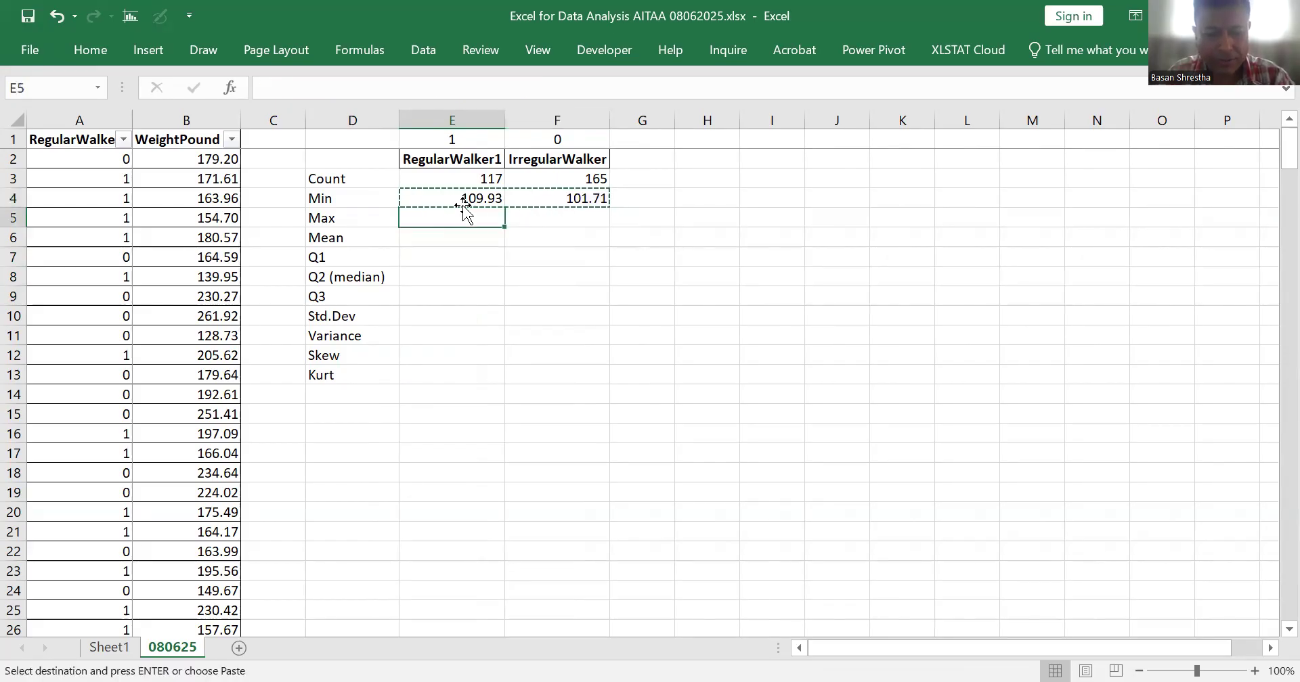
pyautogui.hotkey('shift', 'Right')
pyautogui.hotkey('ctrl', 'v')
pyautogui.press('Down')
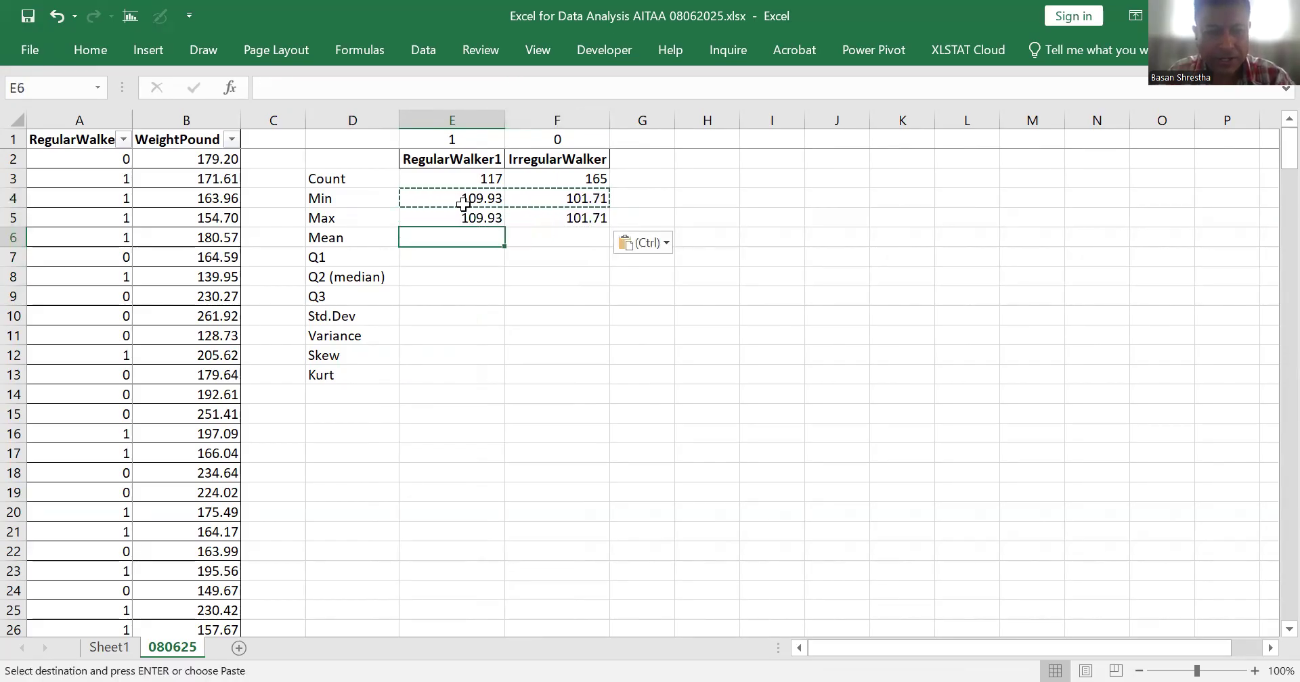
pyautogui.hotkey('shift', 'Right')
pyautogui.hotkey('ctrl', 'v')
# Step: Paste the copied Min formulas into the Std.Dev and Variance rows, E10:F10 and E11:F11
pyautogui.press('Down')
pyautogui.press('Down')
pyautogui.press('Down')
pyautogui.press('Down')
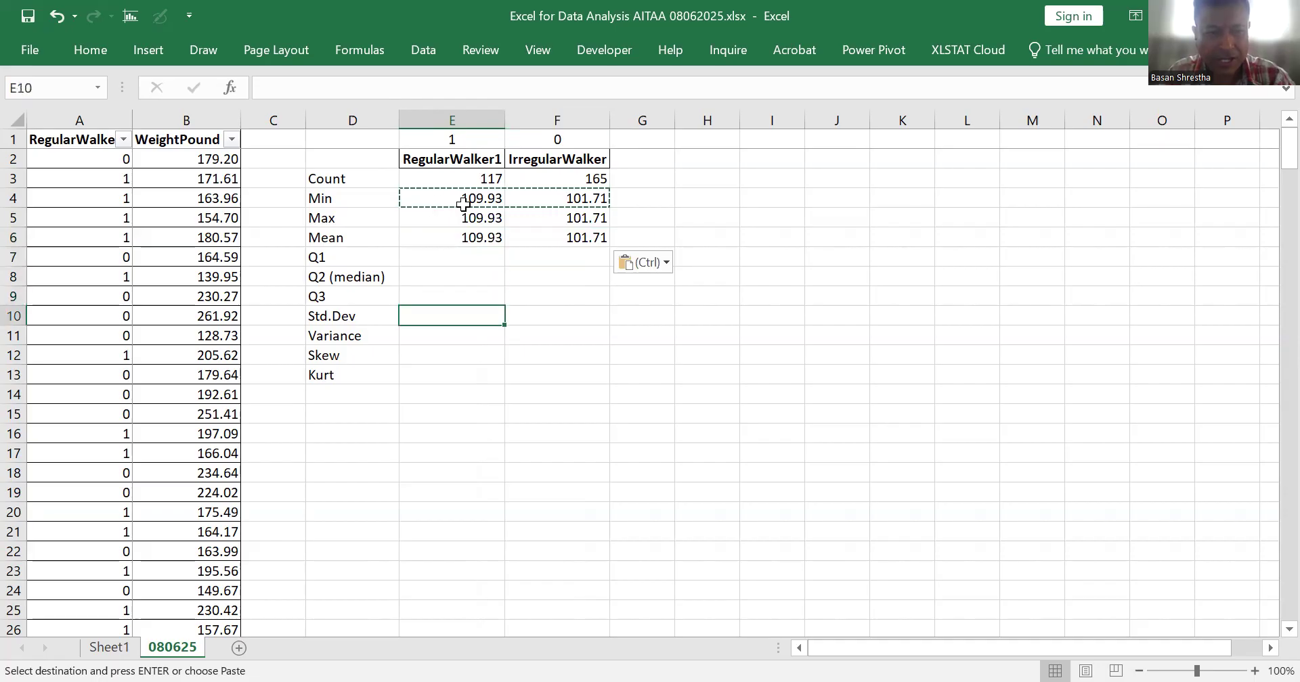
pyautogui.hotkey('shift', 'Right')
pyautogui.hotkey('ctrl', 'v')
pyautogui.press('Down')
pyautogui.hotkey('shift', 'Right')
pyautogui.hotkey('ctrl', 'v')
# Step: Paste the copied Min formulas into the Skew and Kurt rows, E12:F12 and E13:F13
pyautogui.press('Down')
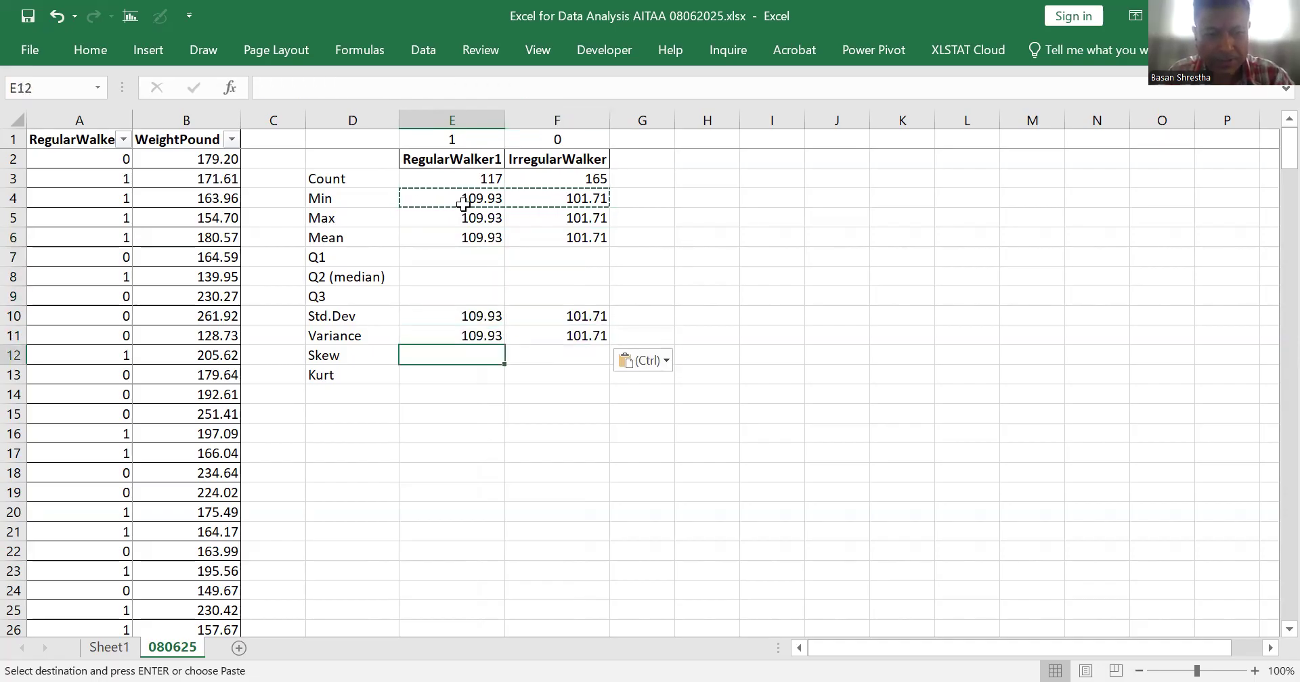
pyautogui.hotkey('shift', 'Right')
pyautogui.hotkey('ctrl', 'v')
pyautogui.press('Down')
pyautogui.hotkey('shift', 'Right')
pyautogui.hotkey('ctrl', 'v')
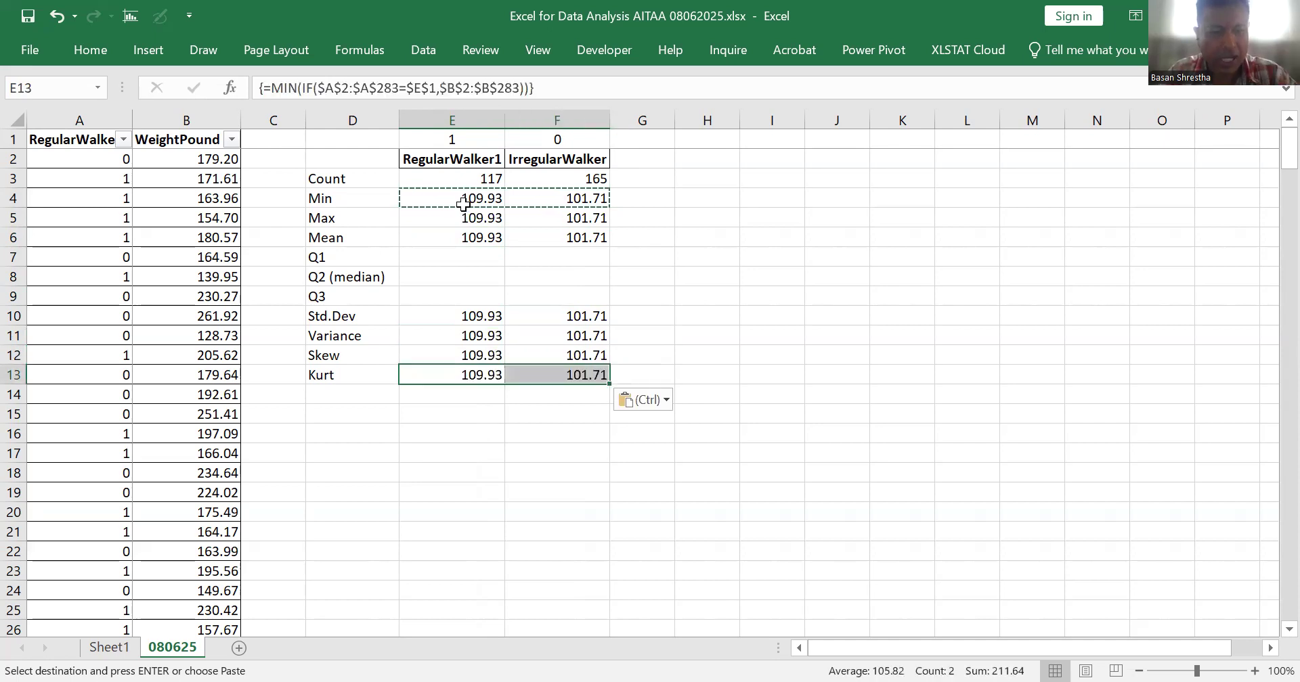
pyautogui.press('Escape')
# Step: Try MAX in place of MIN in the E4 array formula and undo the change
pyautogui.press('Up')
pyautogui.press('Up')
pyautogui.press('Up')
pyautogui.press('Up')
pyautogui.press('Up')
pyautogui.press('Up')
pyautogui.press('Up')
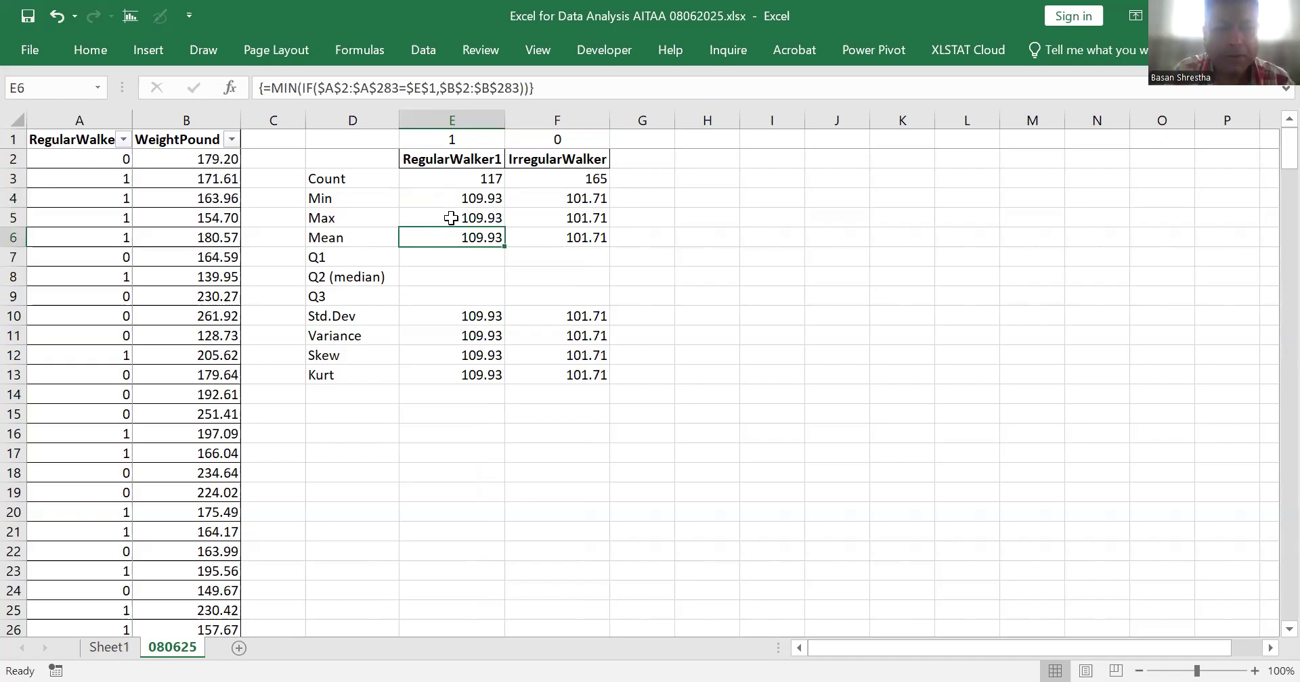
pyautogui.press('Up')
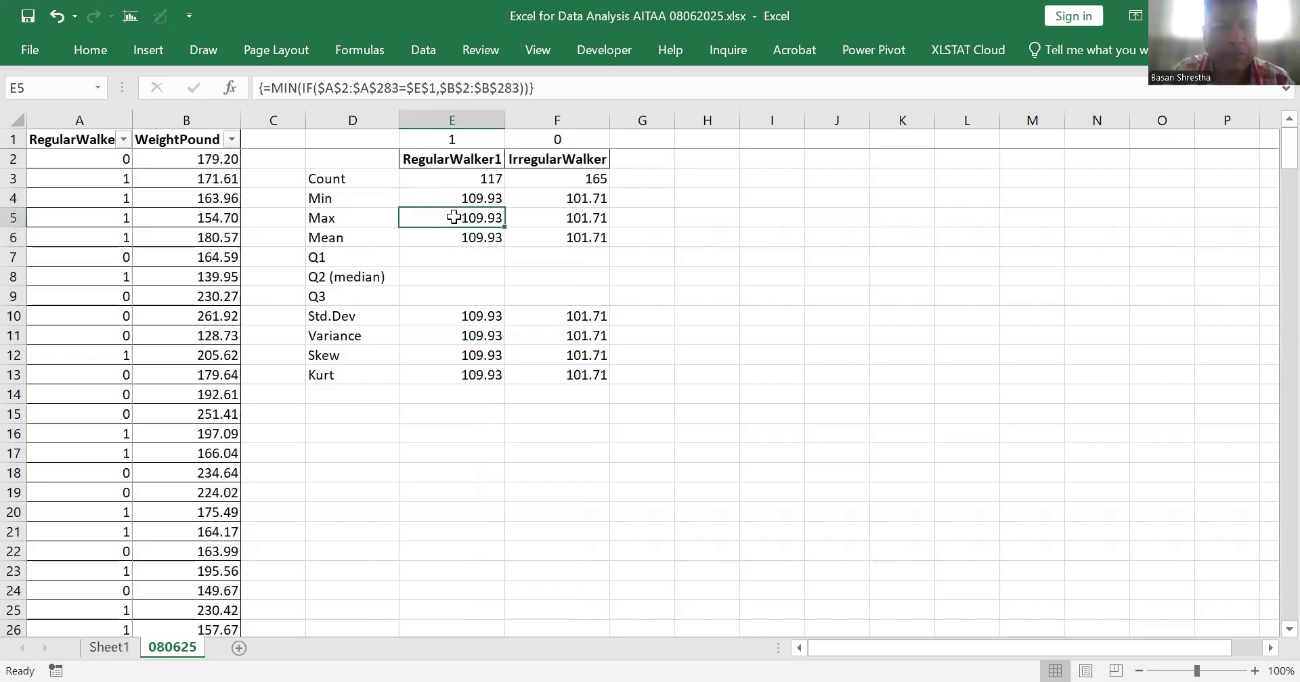
pyautogui.press('Up')
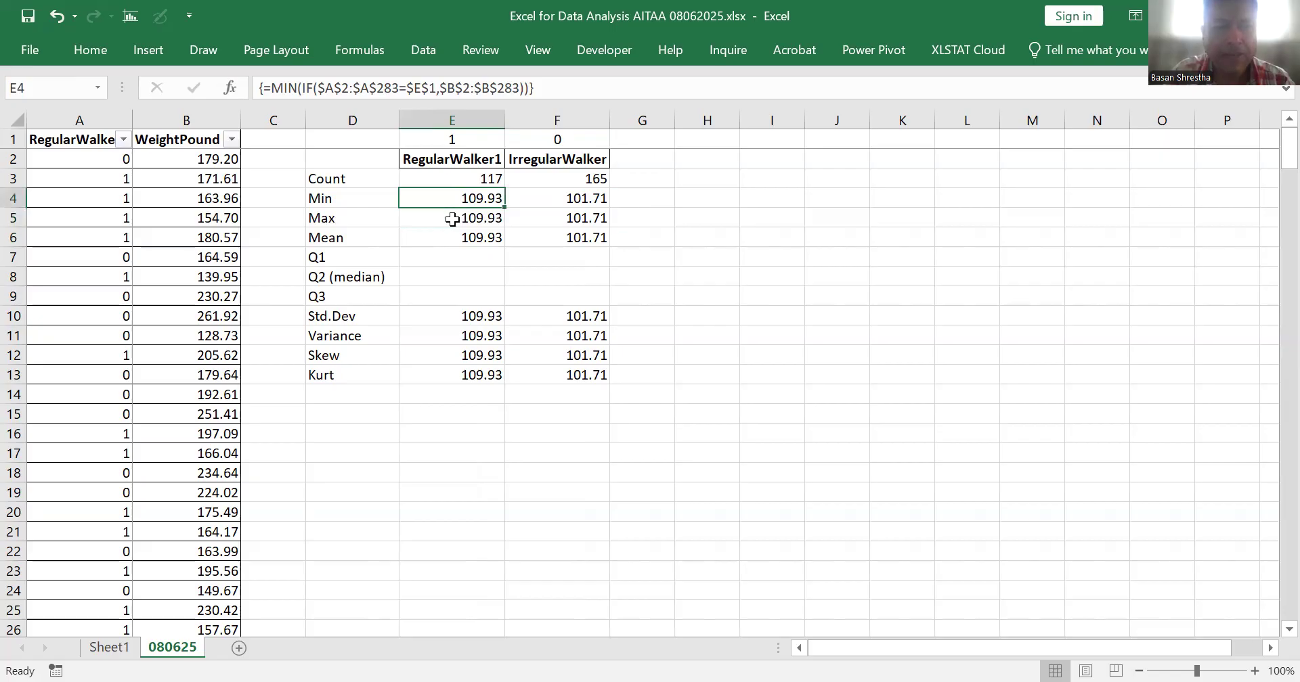
pyautogui.click(299, 89)
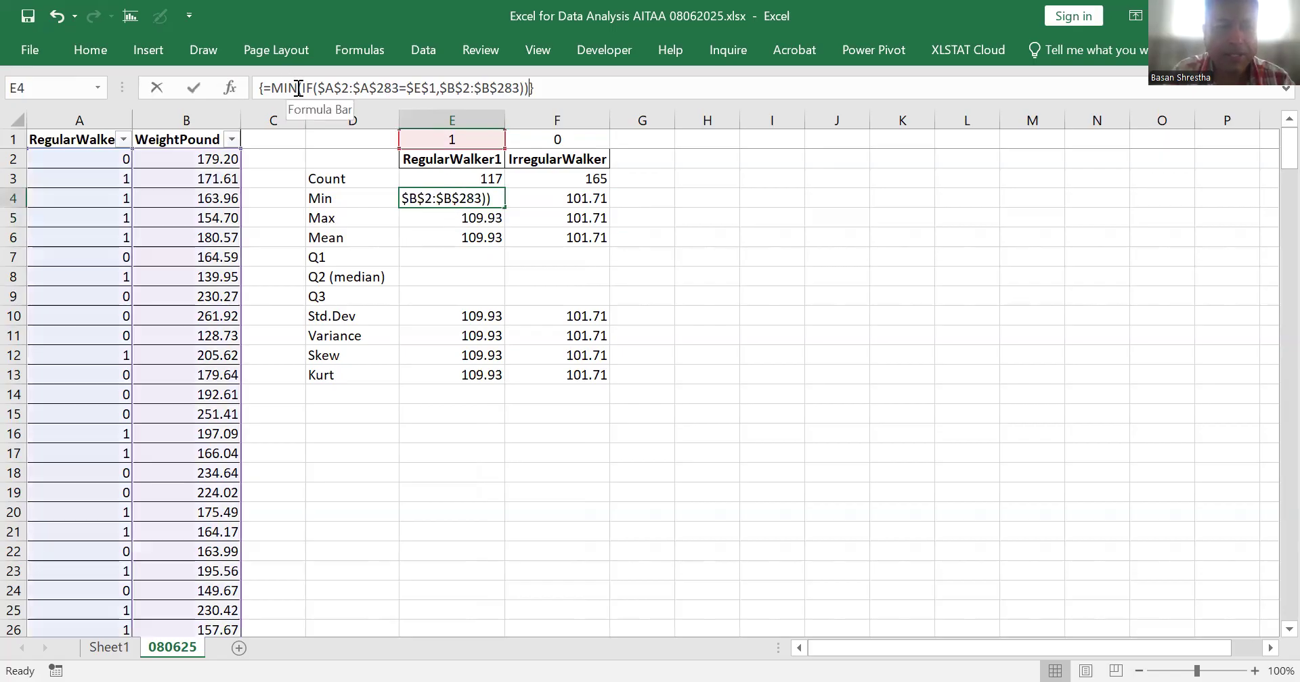
pyautogui.hotkey('shift', 'Left')
pyautogui.hotkey('shift', 'Left')
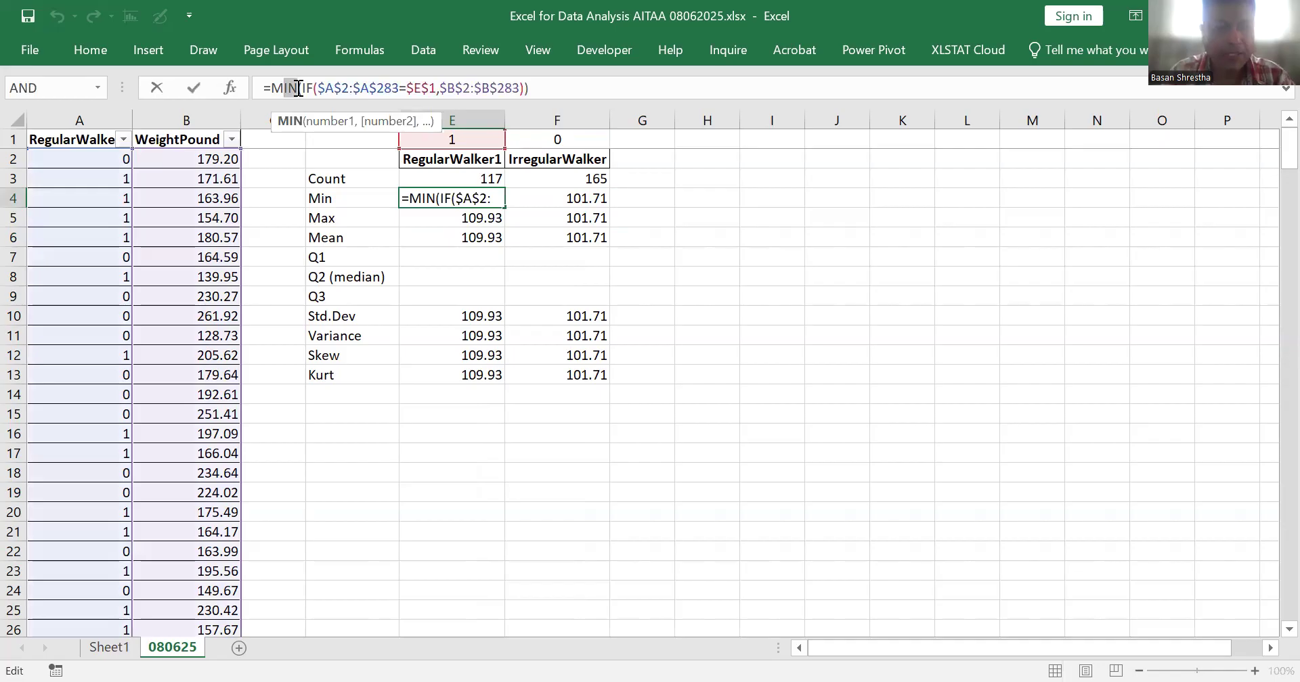
pyautogui.write('ax')
pyautogui.moveTo(530, 88); pyautogui.dragTo(258, 88)
pyautogui.hotkey('ctrl', 'c')
pyautogui.hotkey('ctrl', 'shift', 'Return')
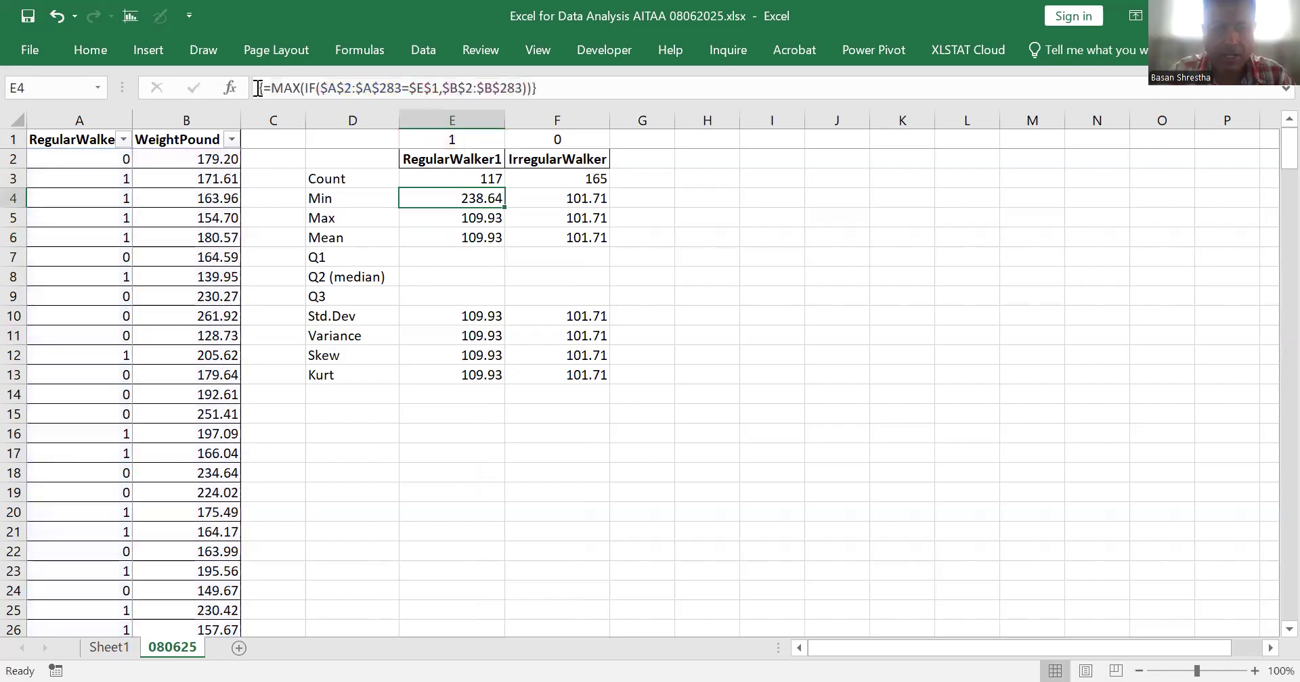
pyautogui.hotkey('ctrl', 'z')
# Step: Replace MIN with MAX in the E5 formula for regular walkers and enter it as an array formula
pyautogui.press('Down')
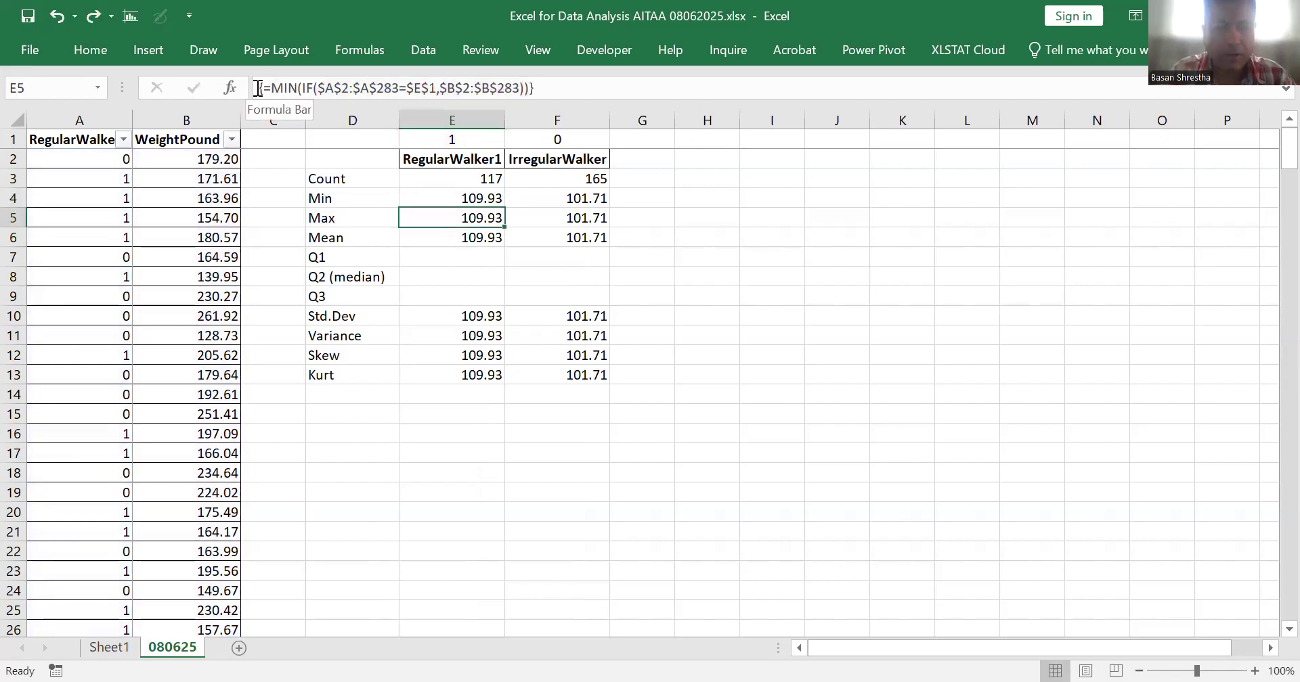
pyautogui.click(297, 89)
pyautogui.hotkey('shift', 'Left')
pyautogui.hotkey('shift', 'Left')
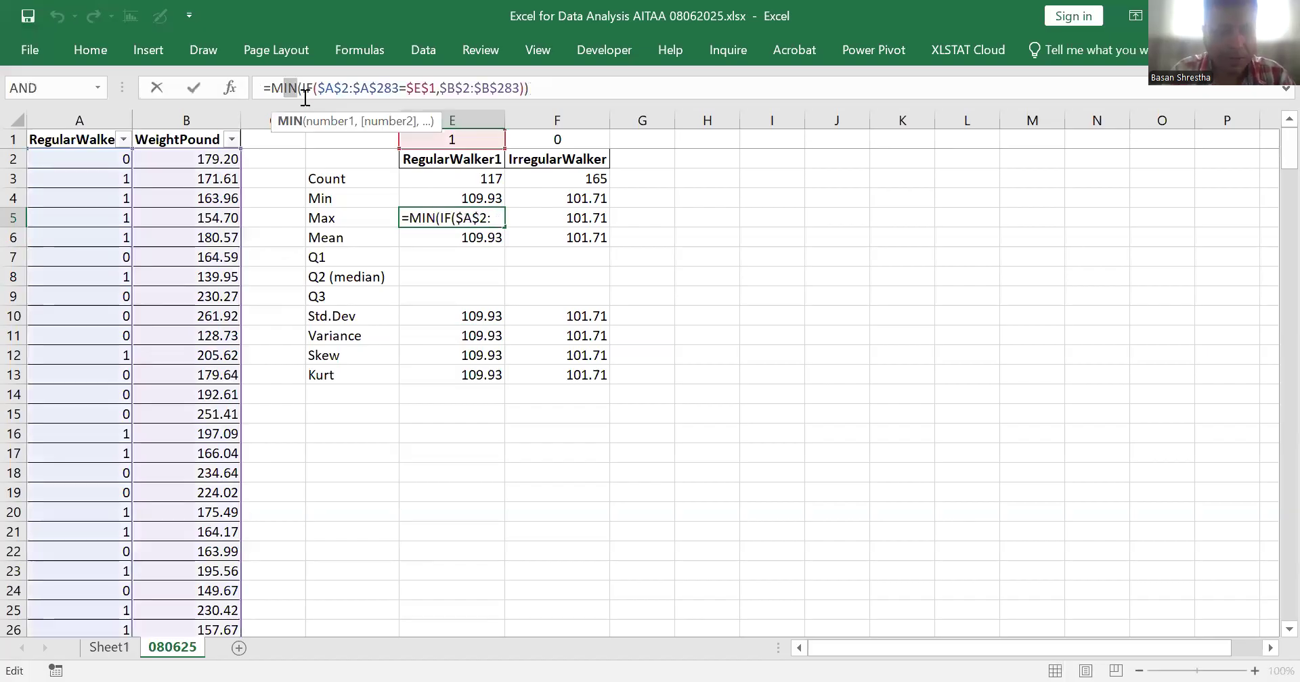
pyautogui.write('ax')
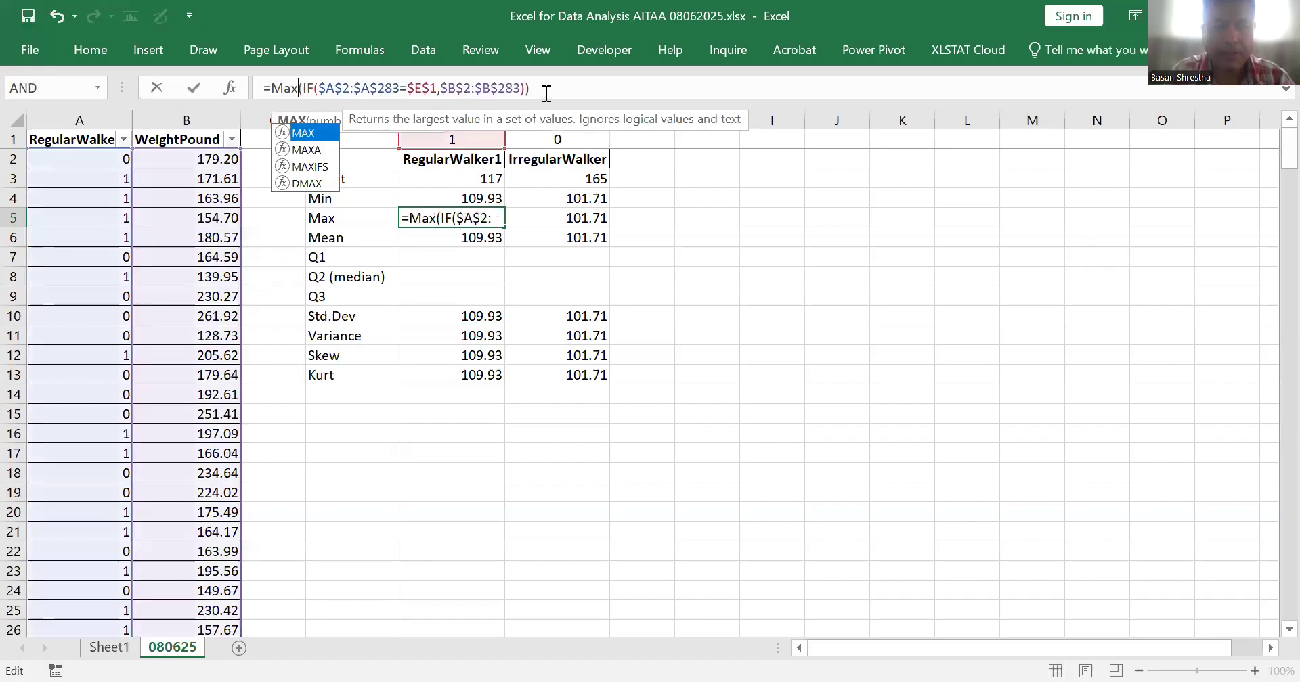
pyautogui.moveTo(627, 93); pyautogui.dragTo(249, 86)
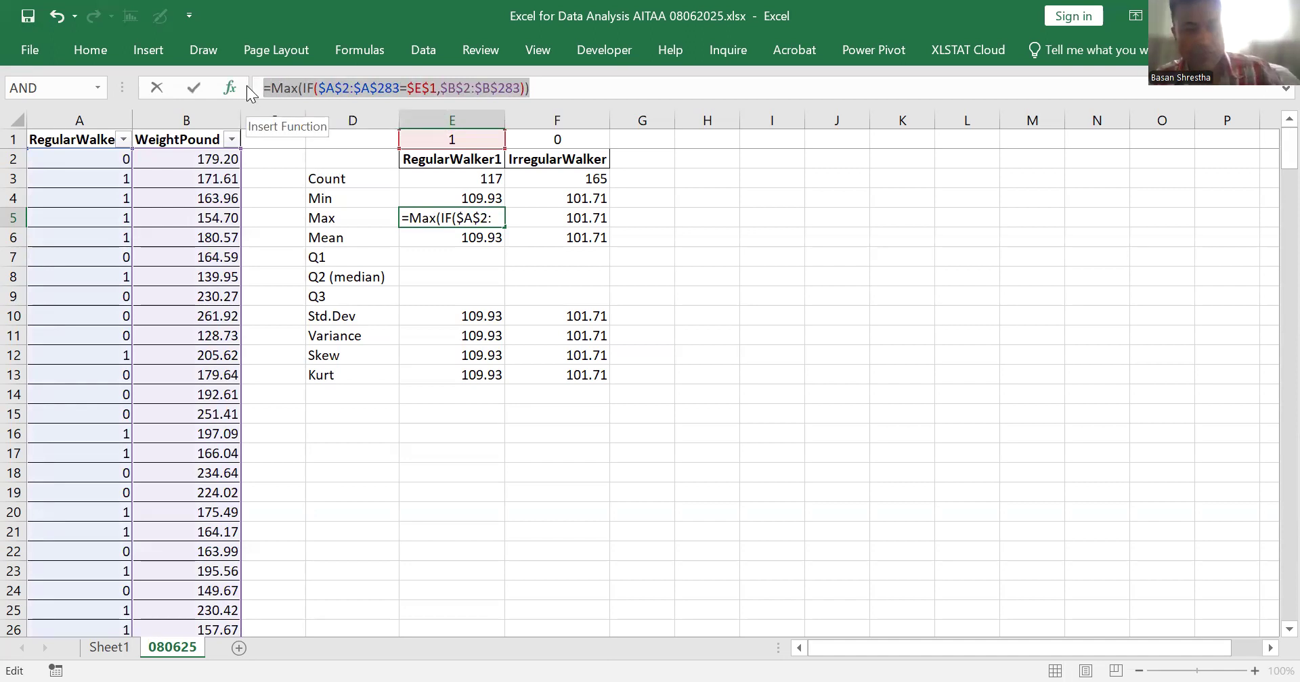
pyautogui.hotkey('ctrl', 'shift', 'Return')
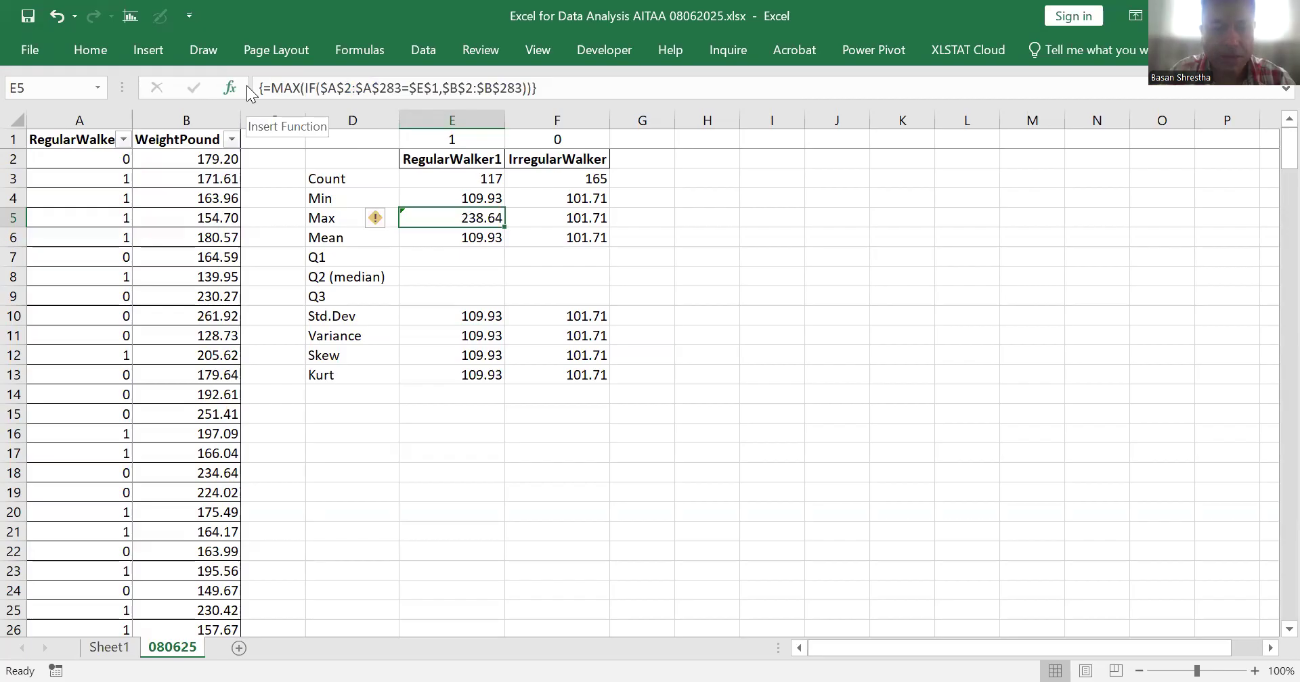
pyautogui.press('Down')
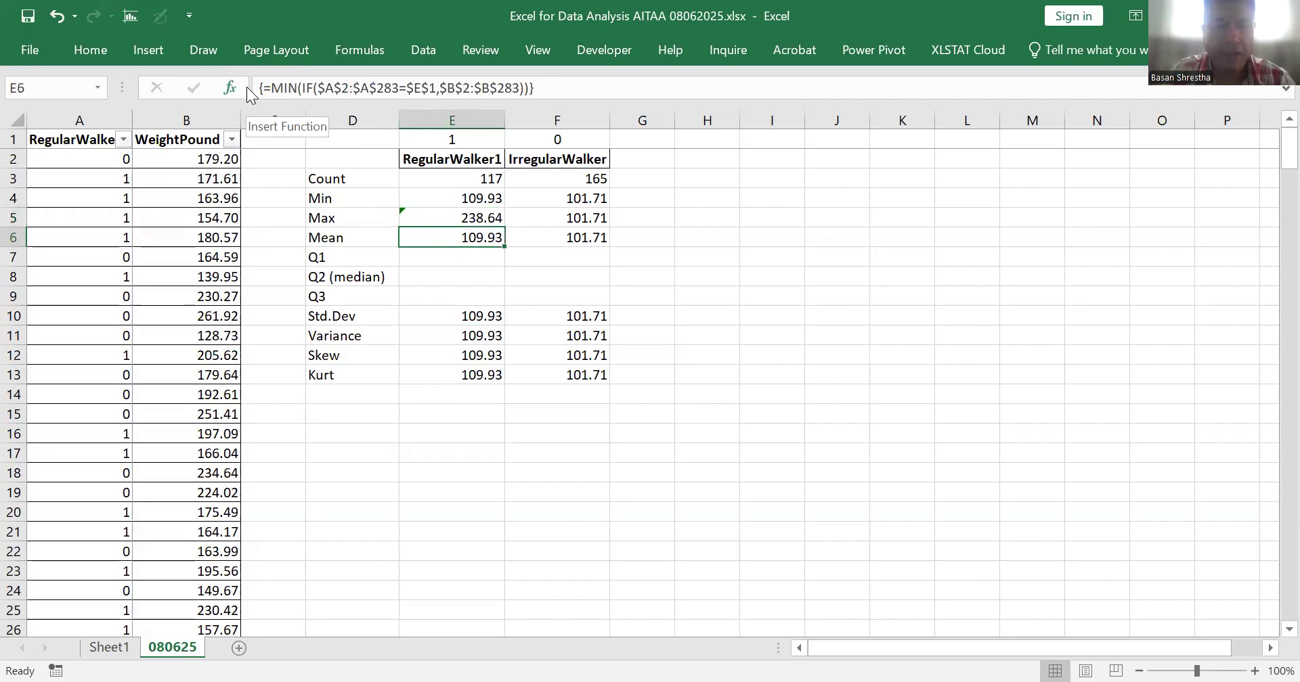
# Step: Replace MIN with AVERAGE in the Mean formula for regular walkers in E6 and enter it as an array formula
pyautogui.click(302, 89)
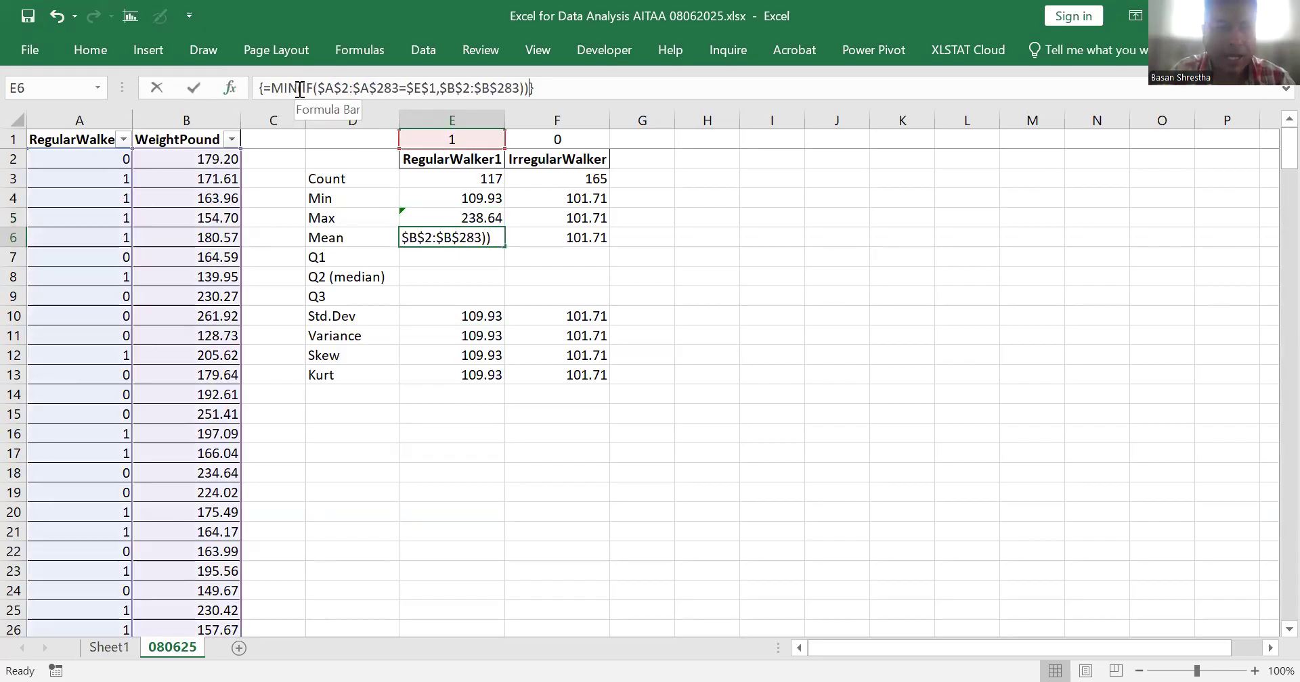
pyautogui.press('BackSpace')
pyautogui.press('BackSpace')
pyautogui.press('BackSpace')
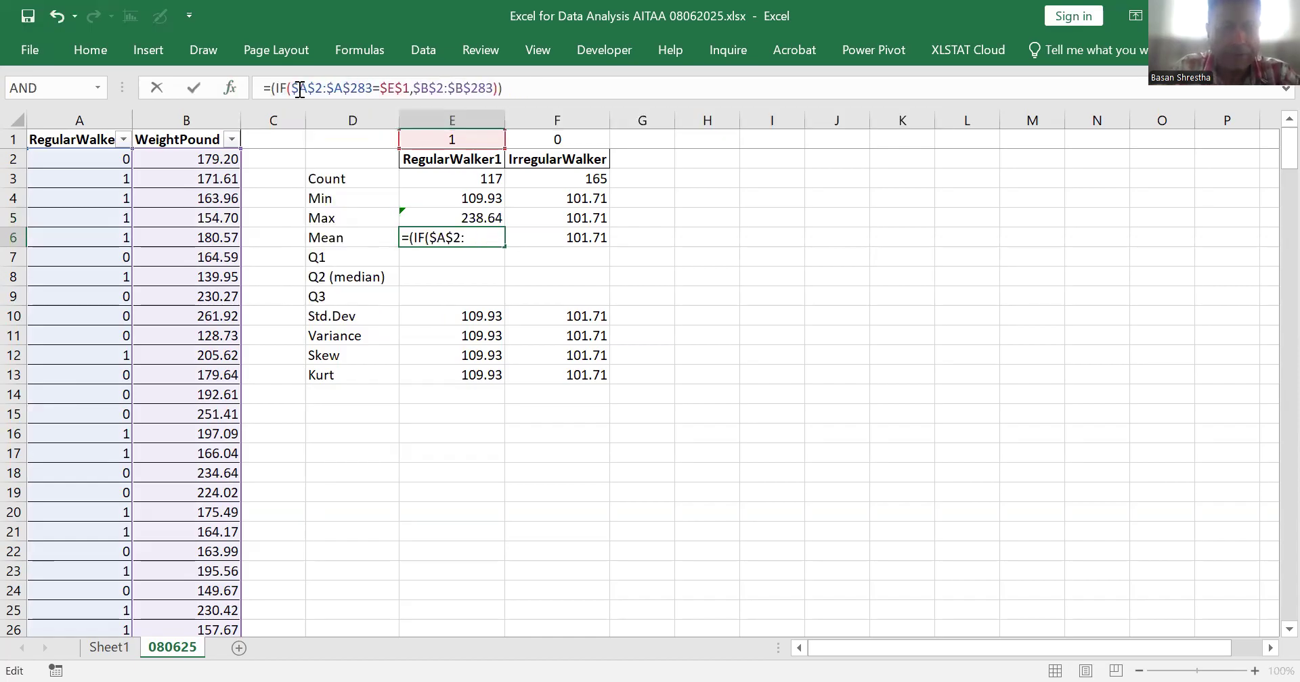
pyautogui.write('average')
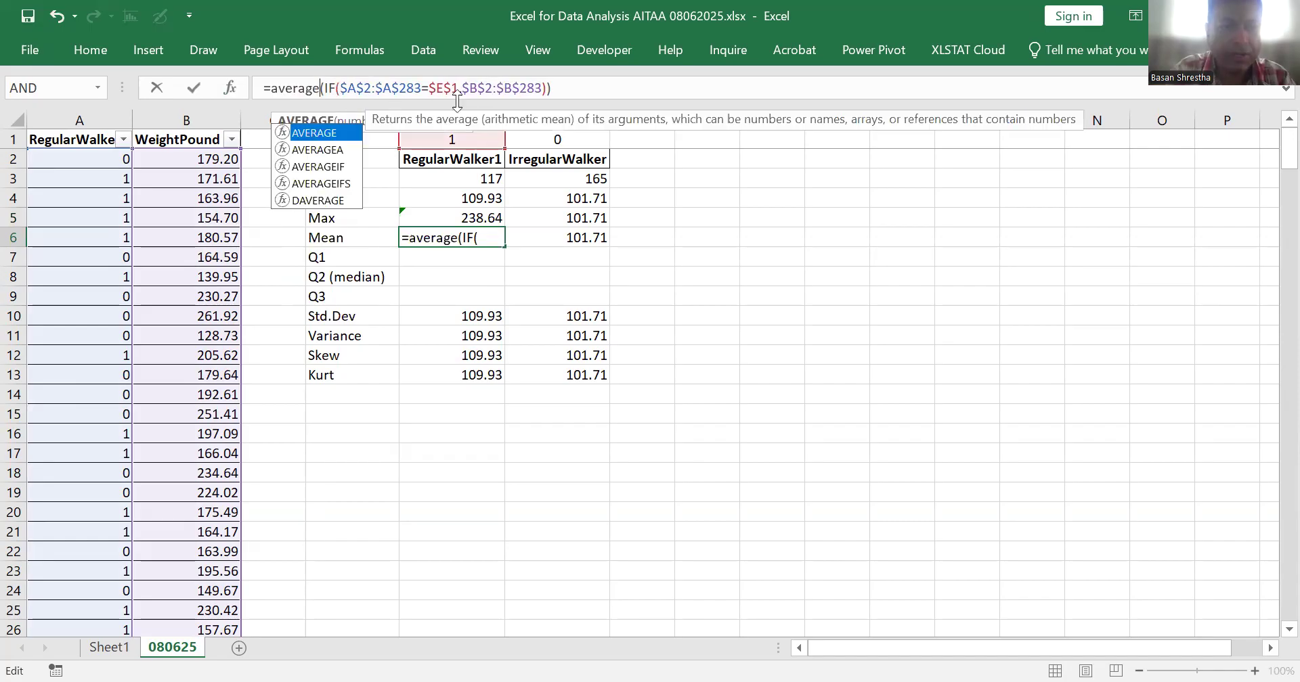
pyautogui.click(252, 88)
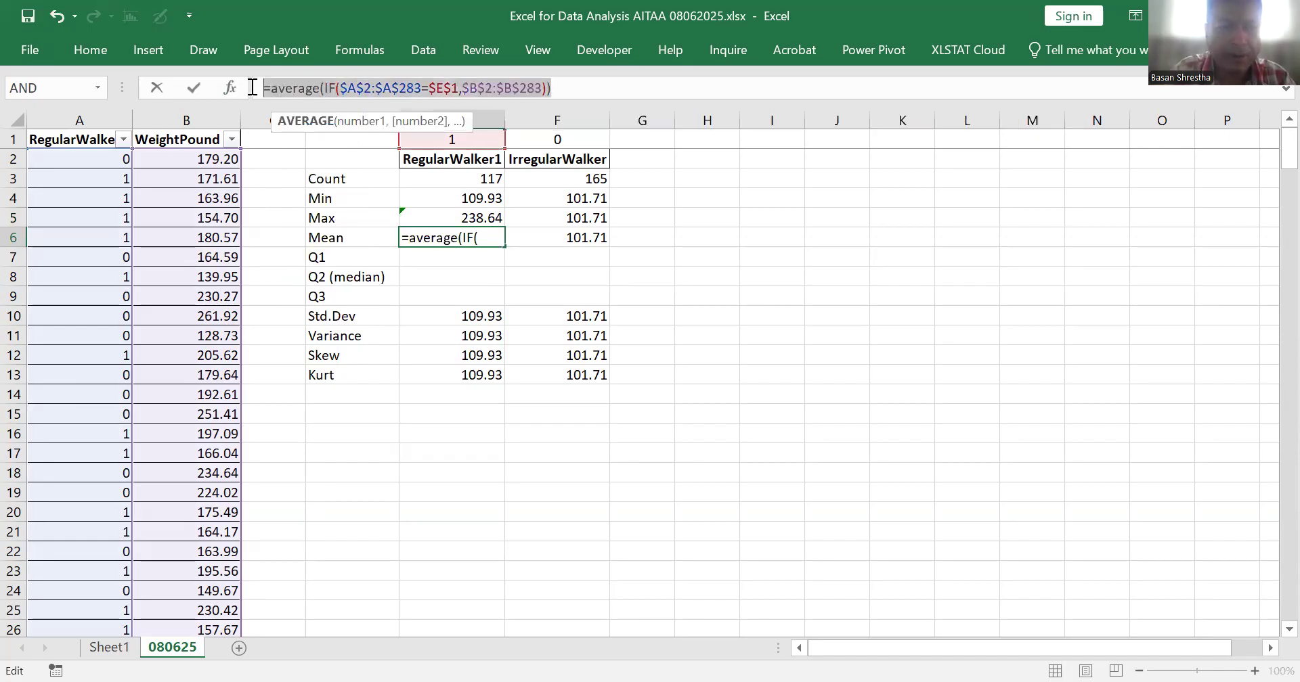
pyautogui.hotkey('ctrl', 'shift', 'Return')
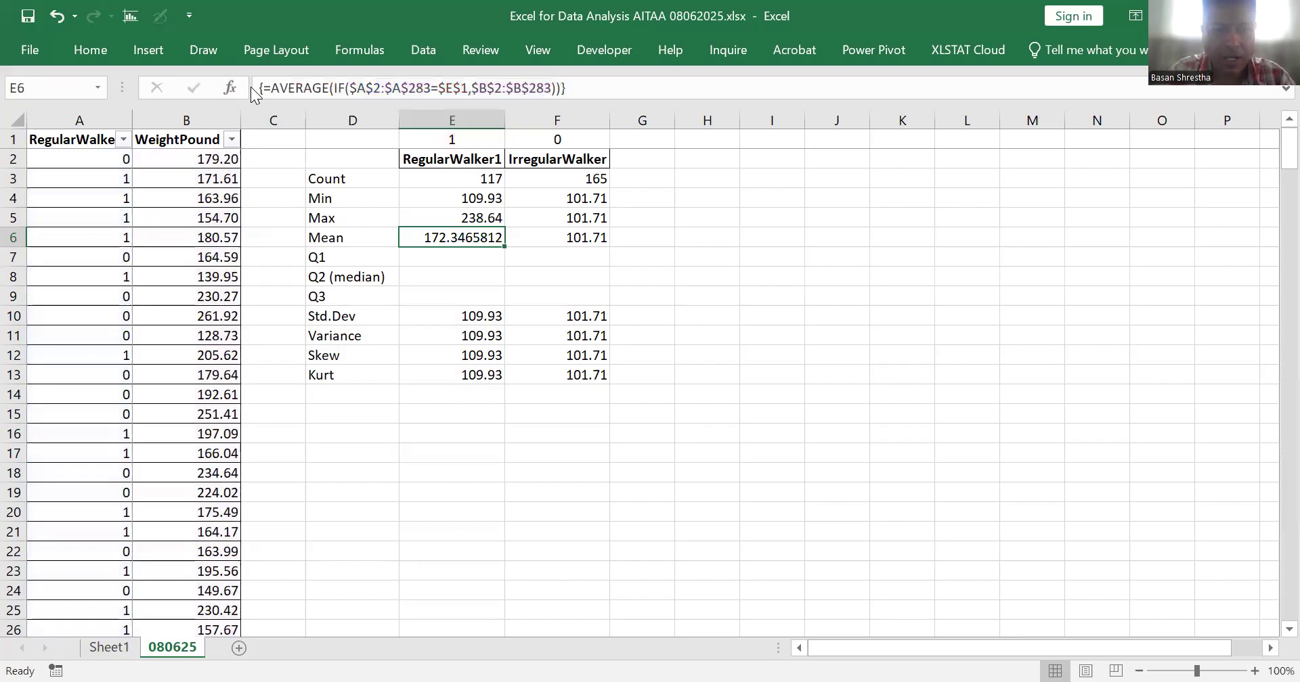
# Step: Replace MIN with STDEV.S in the Std.Dev formula for regular walkers in E10 and enter it as an array formula
pyautogui.press('Down')
pyautogui.press('Down')
pyautogui.press('Down')
pyautogui.press('Down')
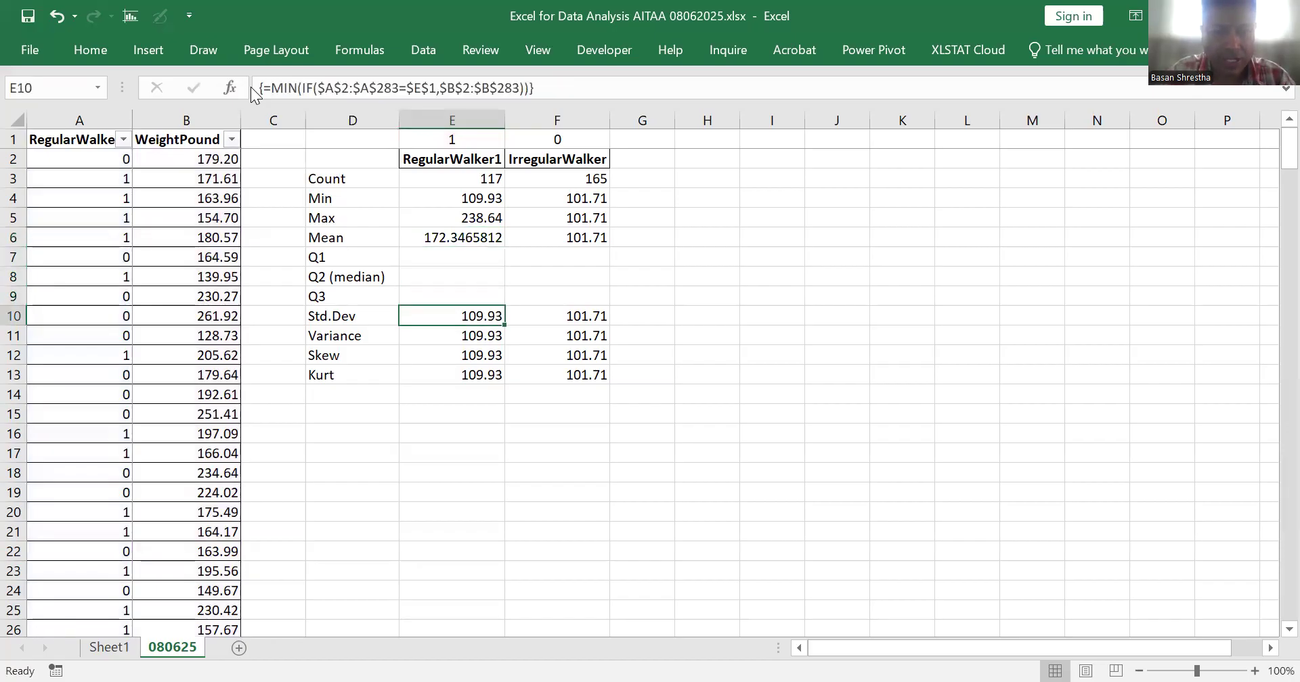
pyautogui.click(298, 89)
pyautogui.hotkey('shift', 'Left')
pyautogui.hotkey('shift', 'Left')
pyautogui.hotkey('shift', 'Left')
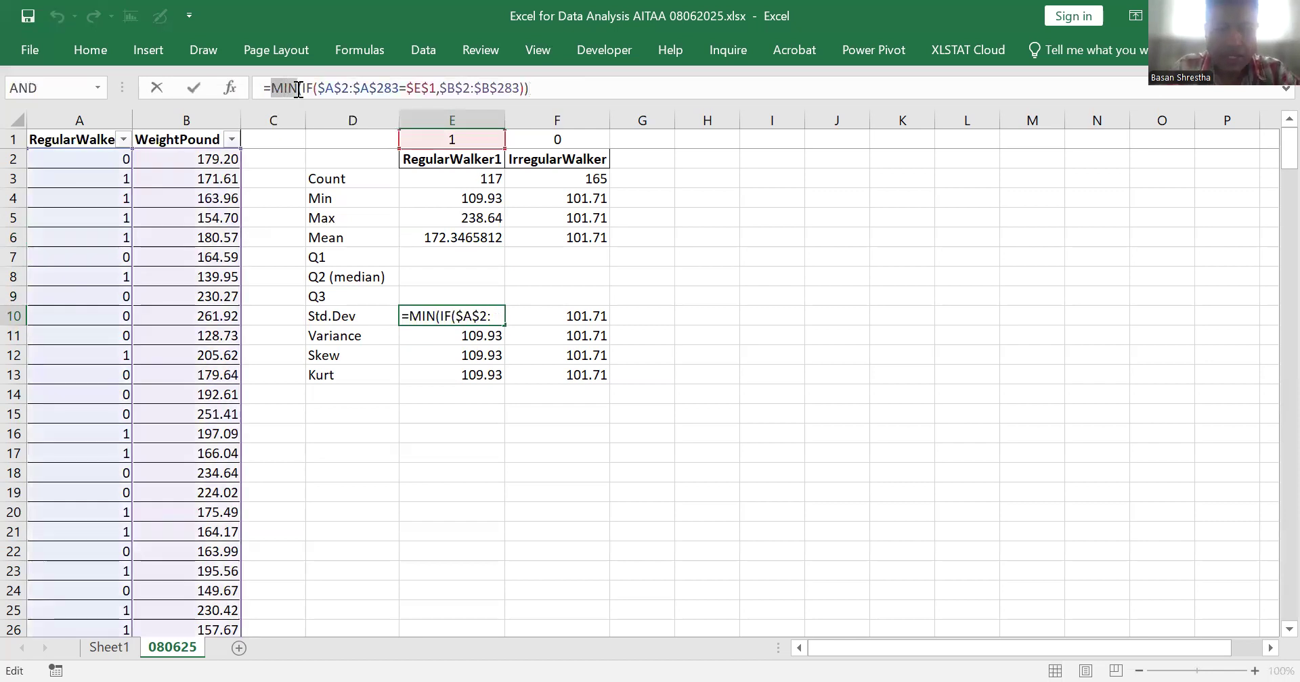
pyautogui.write('st')
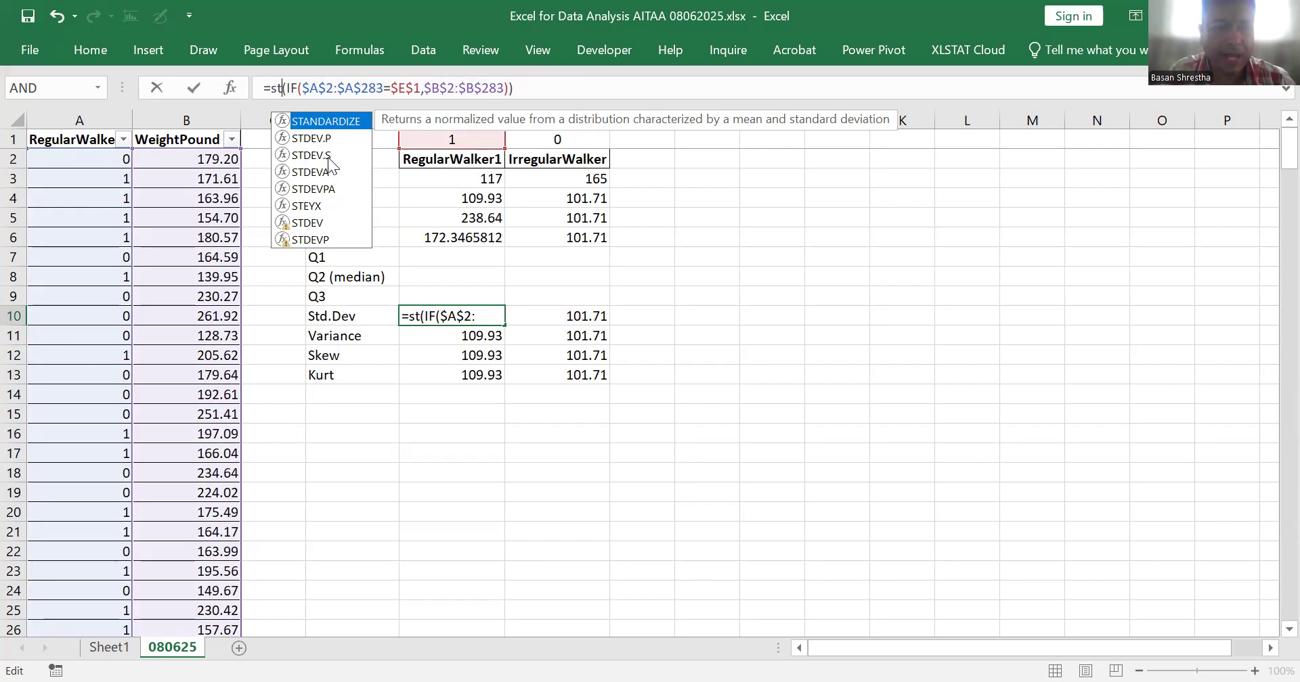
pyautogui.click(329, 156)
pyautogui.doubleClick(327, 156)
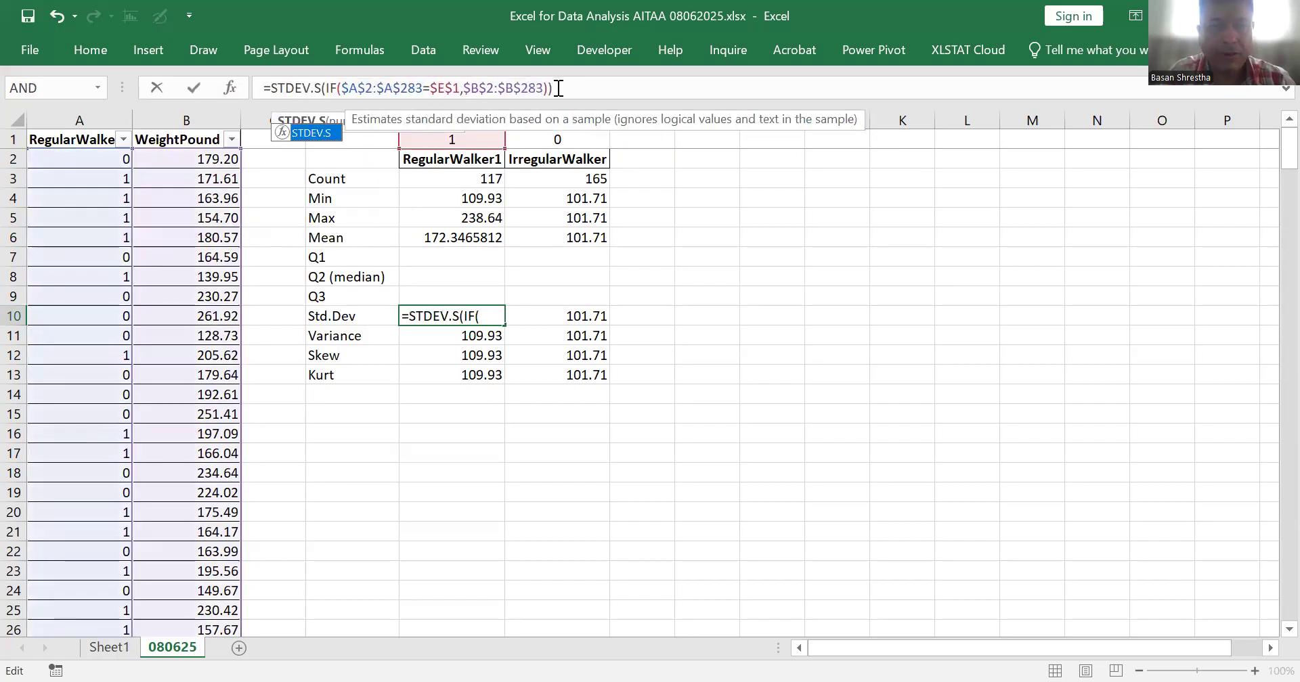
pyautogui.moveTo(438, 89); pyautogui.dragTo(372, 89)
pyautogui.moveTo(563, 89); pyautogui.dragTo(246, 91)
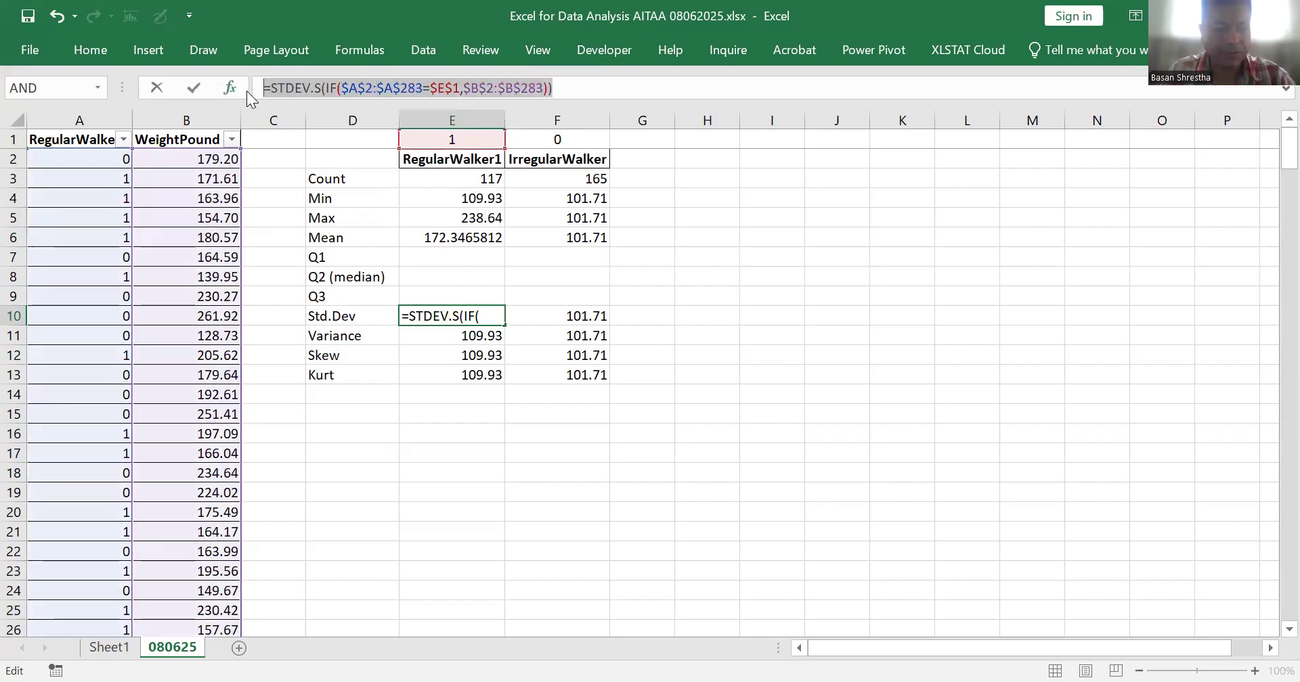
pyautogui.hotkey('ctrl', 'shift', 'Return')
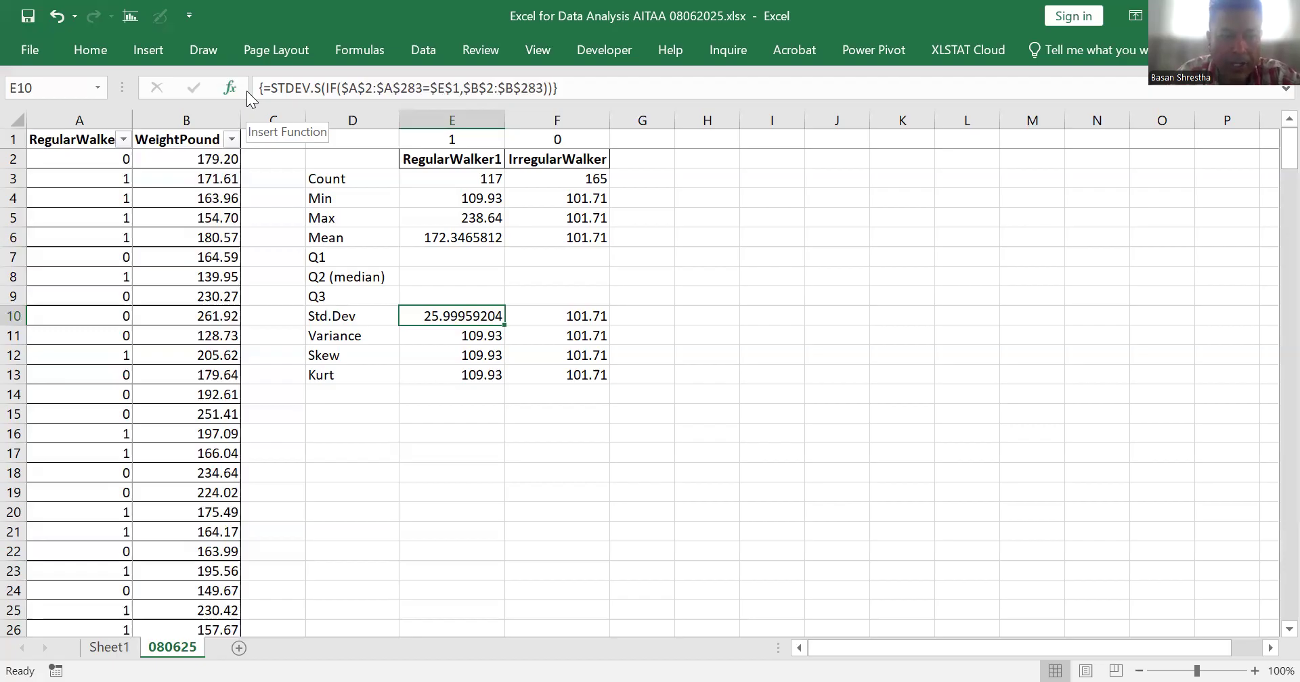
# Step: Replace MIN with VAR.S in the Variance formula for regular walkers in E11 and enter it as an array formula
pyautogui.press('Down')
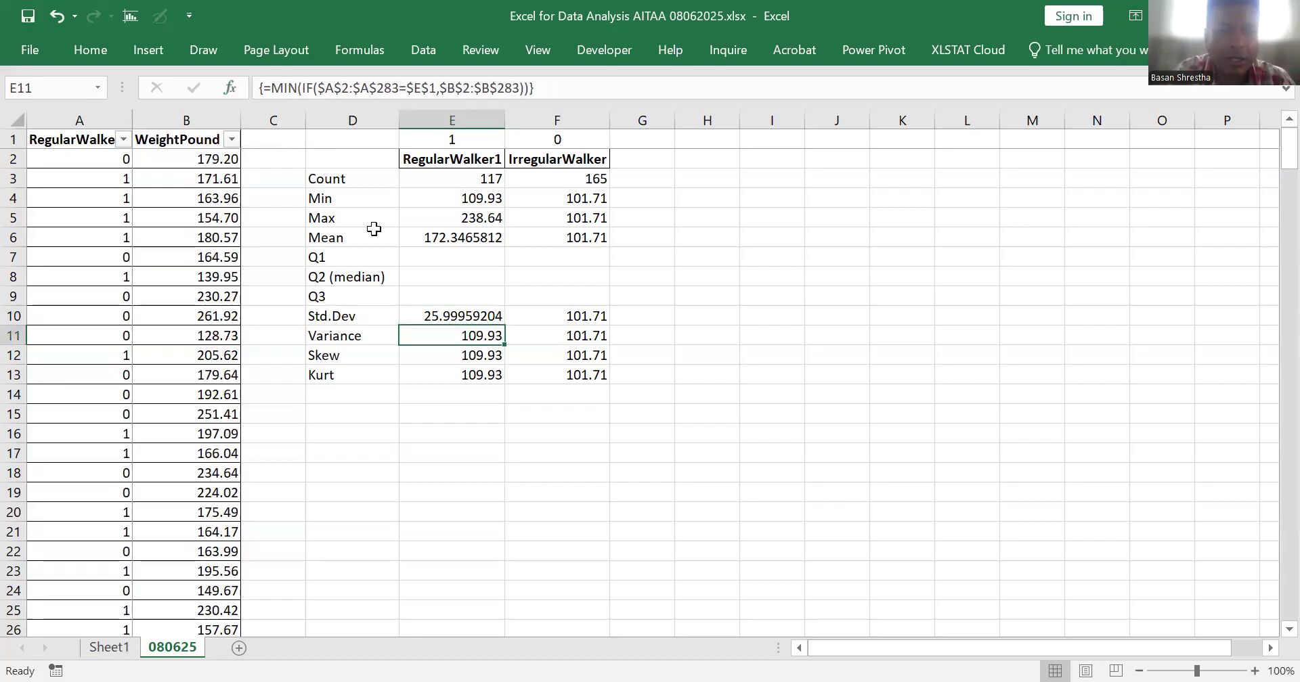
pyautogui.click(453, 318)
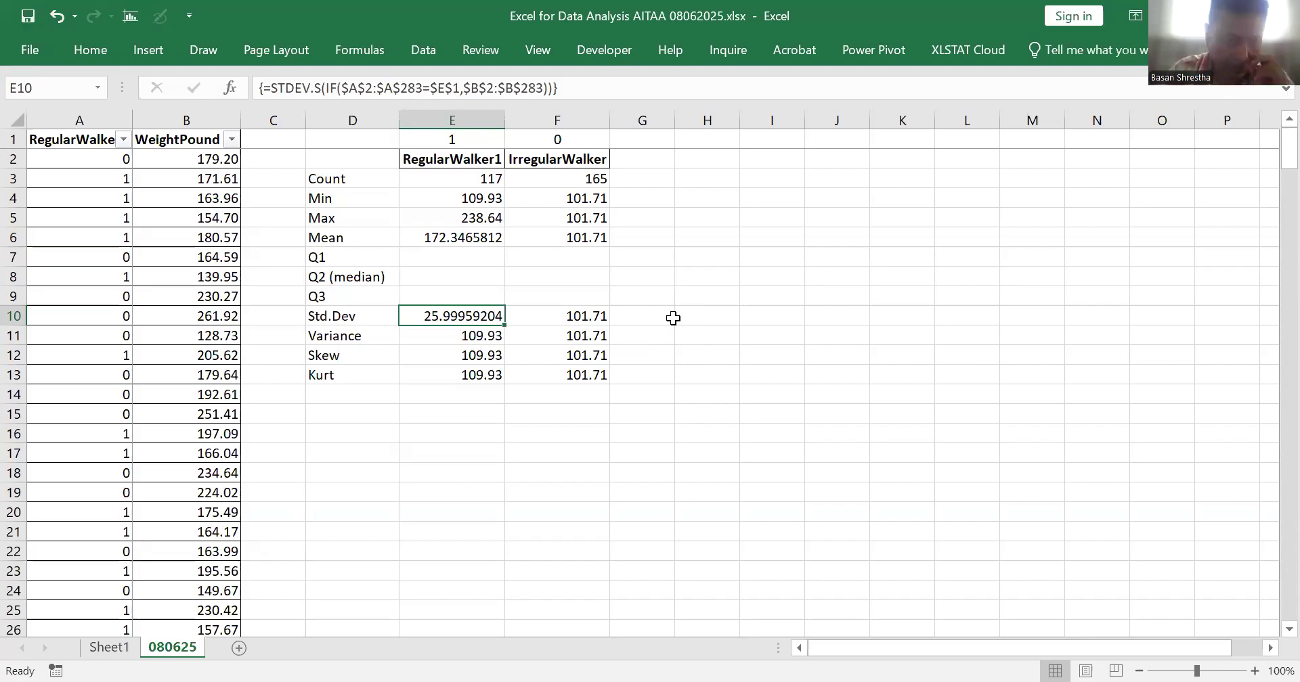
pyautogui.press('Down')
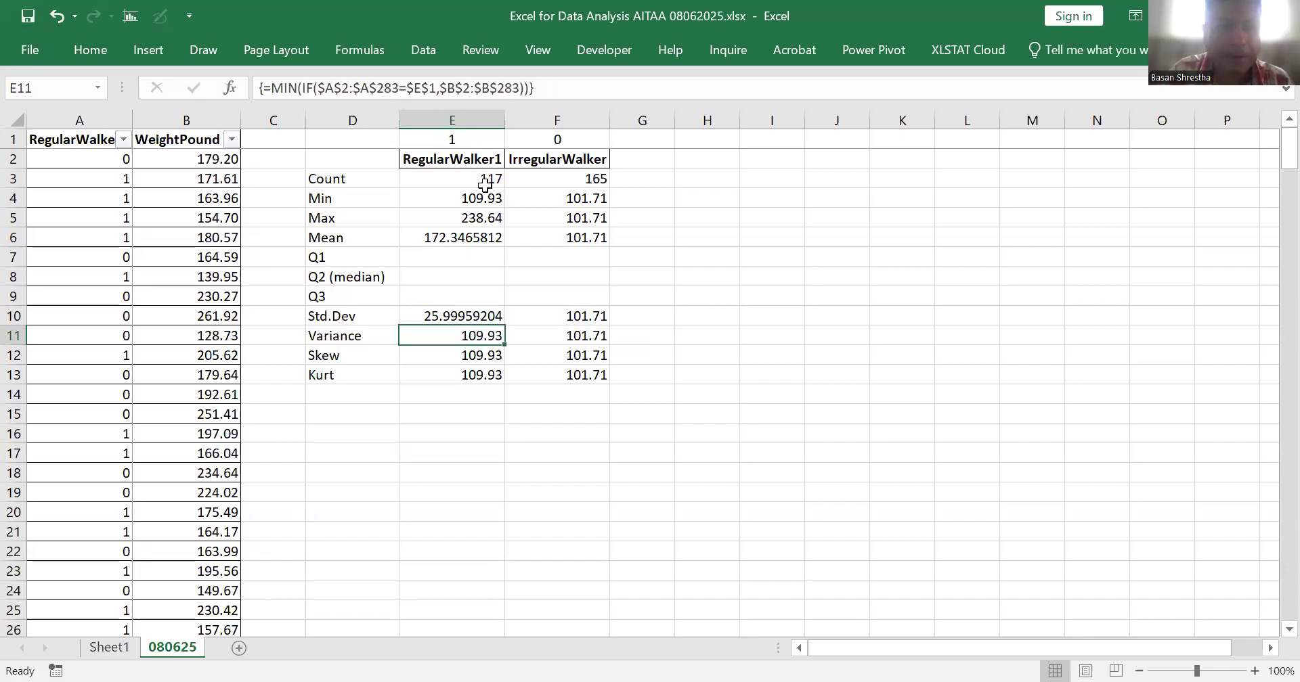
pyautogui.click(298, 90)
pyautogui.hotkey('shift', 'Left')
pyautogui.hotkey('shift', 'Left')
pyautogui.hotkey('shift', 'Left')
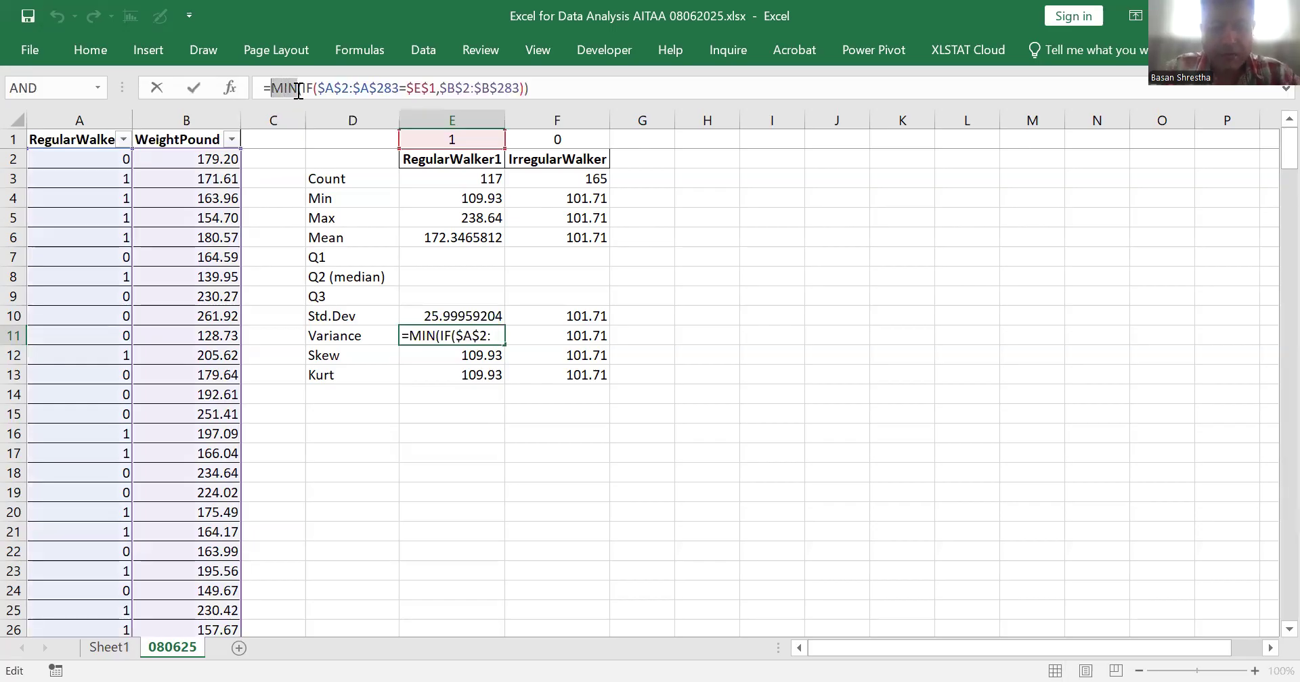
pyautogui.write('va')
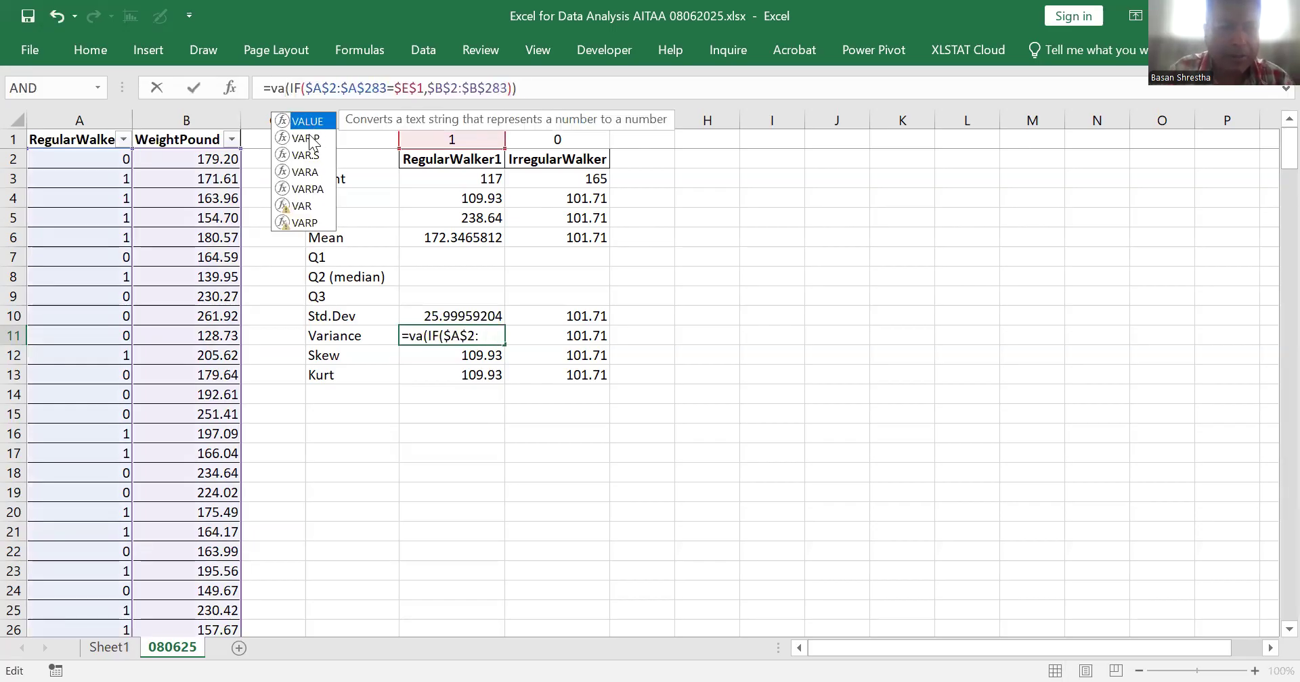
pyautogui.click(306, 155)
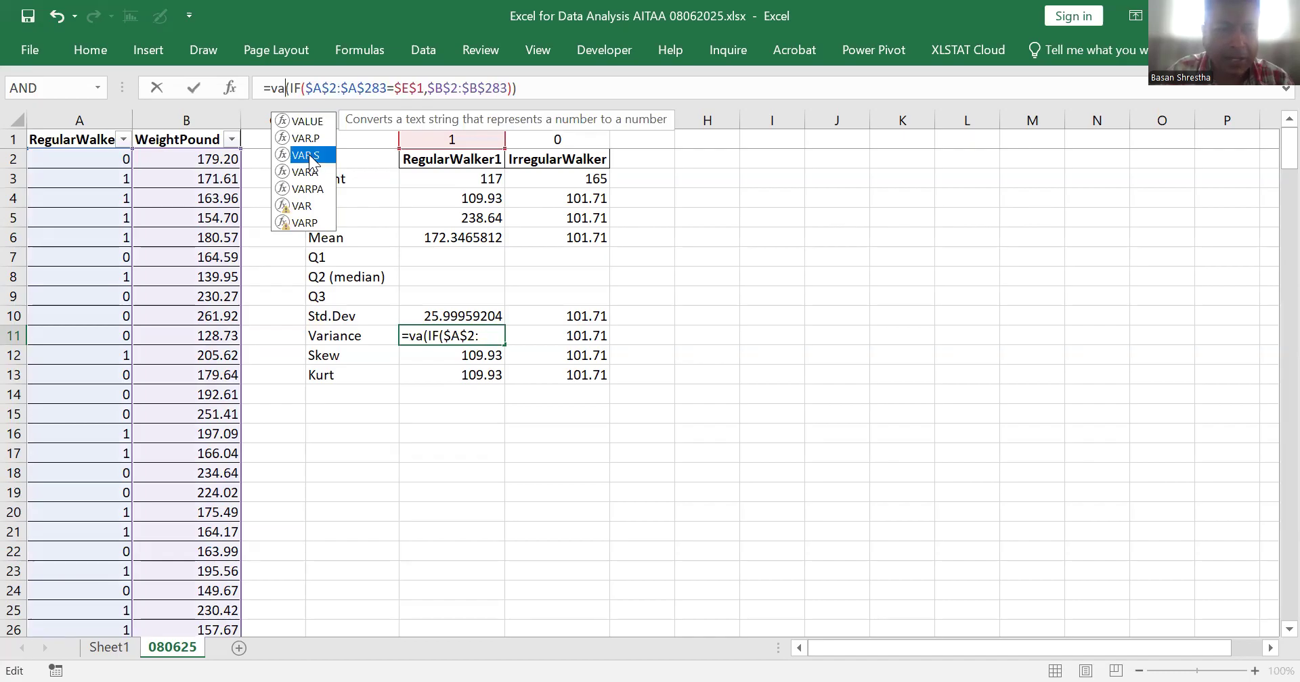
pyautogui.doubleClick(306, 155)
pyautogui.click(557, 86)
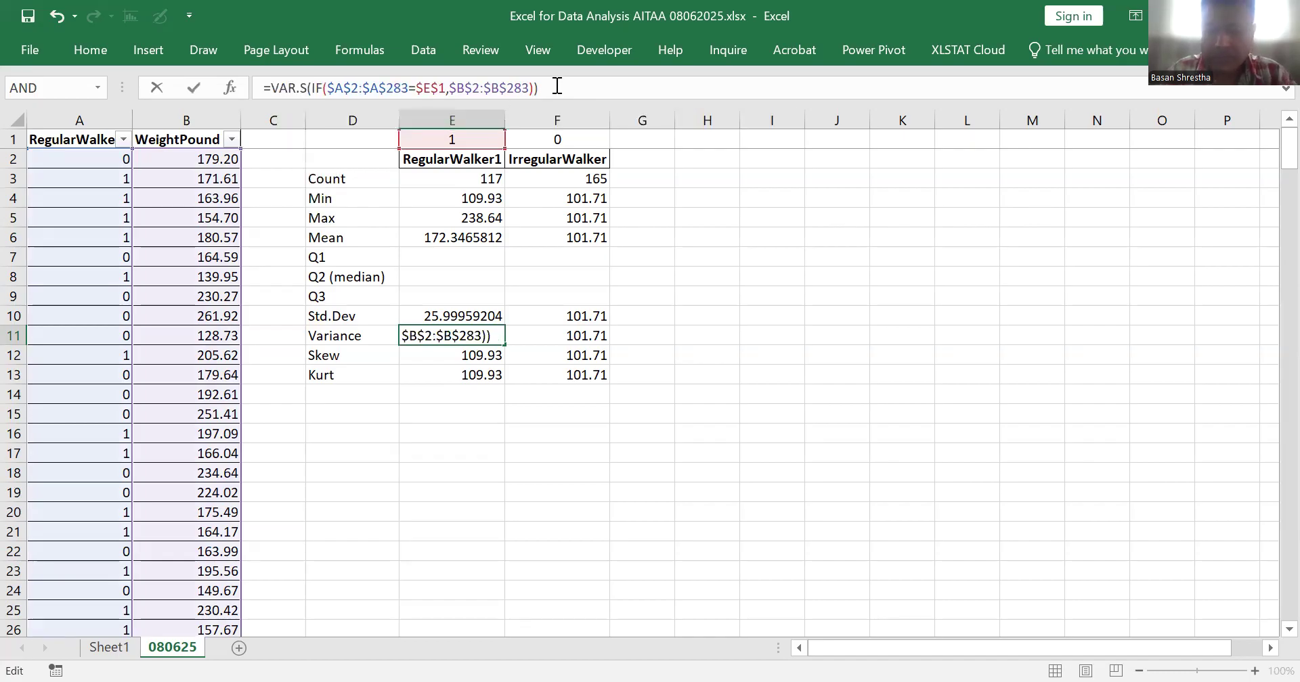
pyautogui.hotkey('ctrl', 'shift', 'Left')
pyautogui.hotkey('ctrl', 'shift', 'Left')
pyautogui.hotkey('ctrl', 'shift', 'Left')
pyautogui.hotkey('ctrl', 'shift', 'Home')
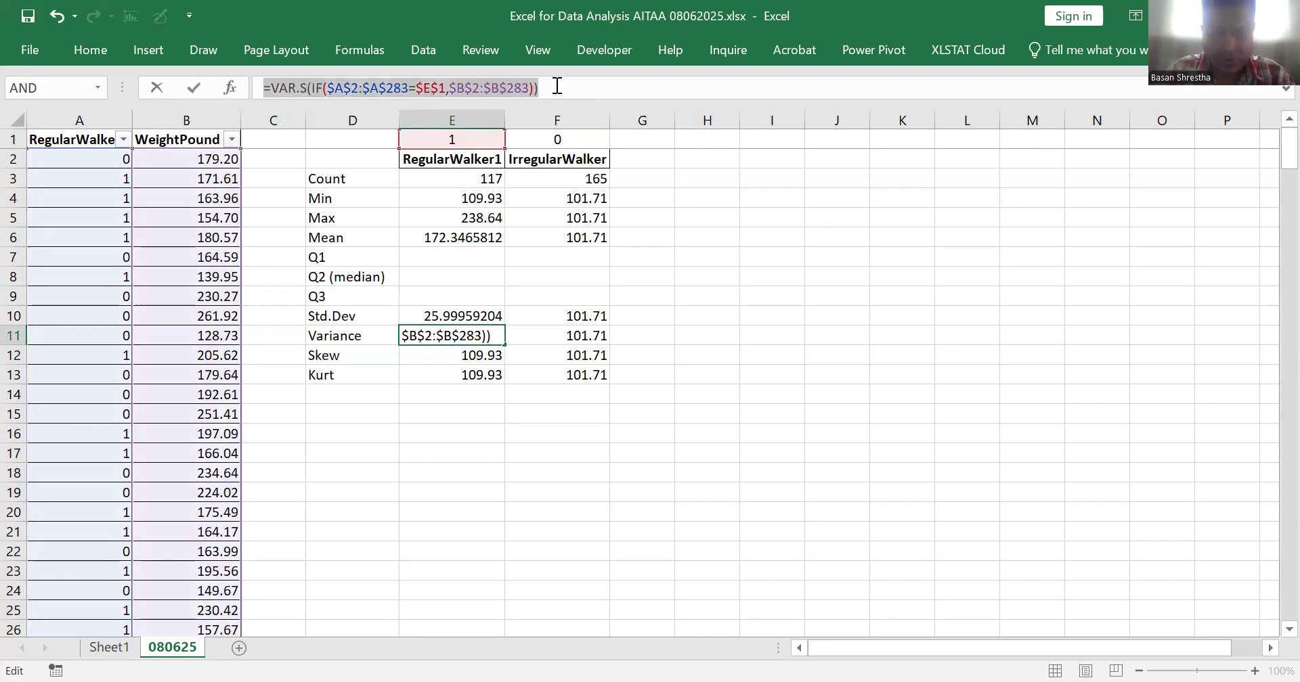
pyautogui.hotkey('ctrl', 'shift', 'Return')
# Step: Replace MIN with SKEW in the Skew formula for regular walkers in E12 and enter it as an array formula
pyautogui.press('Down')
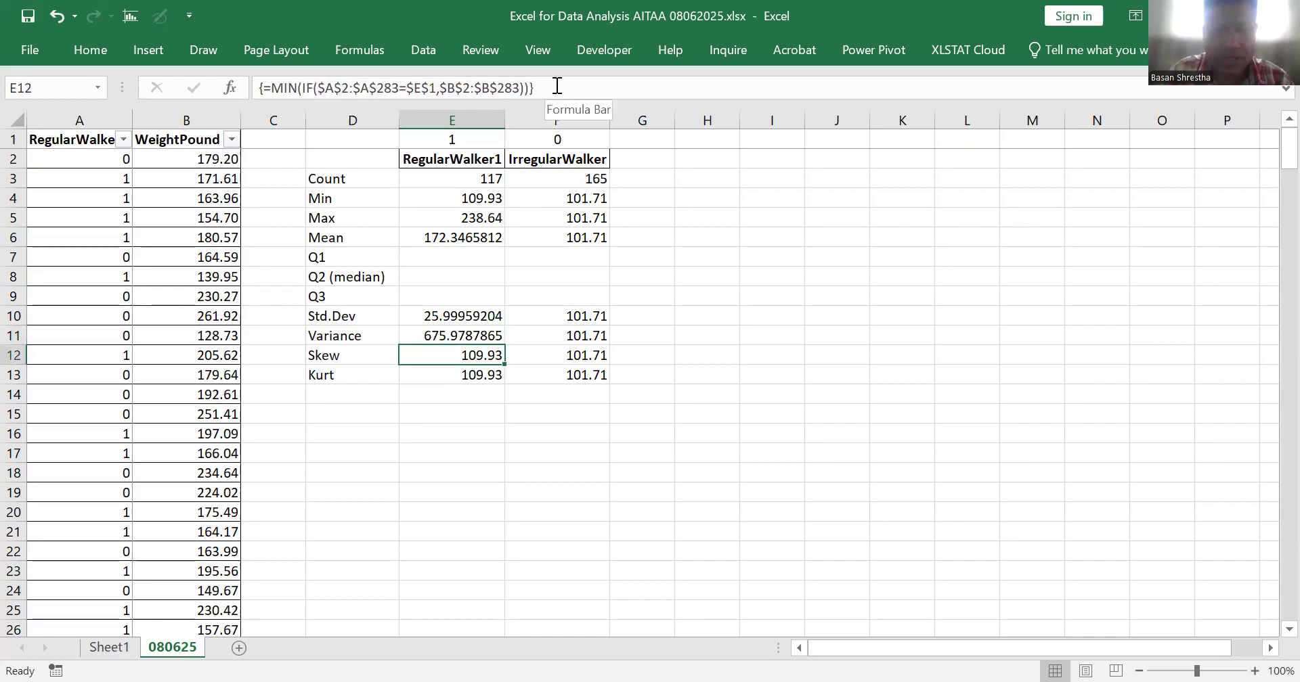
pyautogui.click(299, 89)
pyautogui.doubleClick(299, 89)
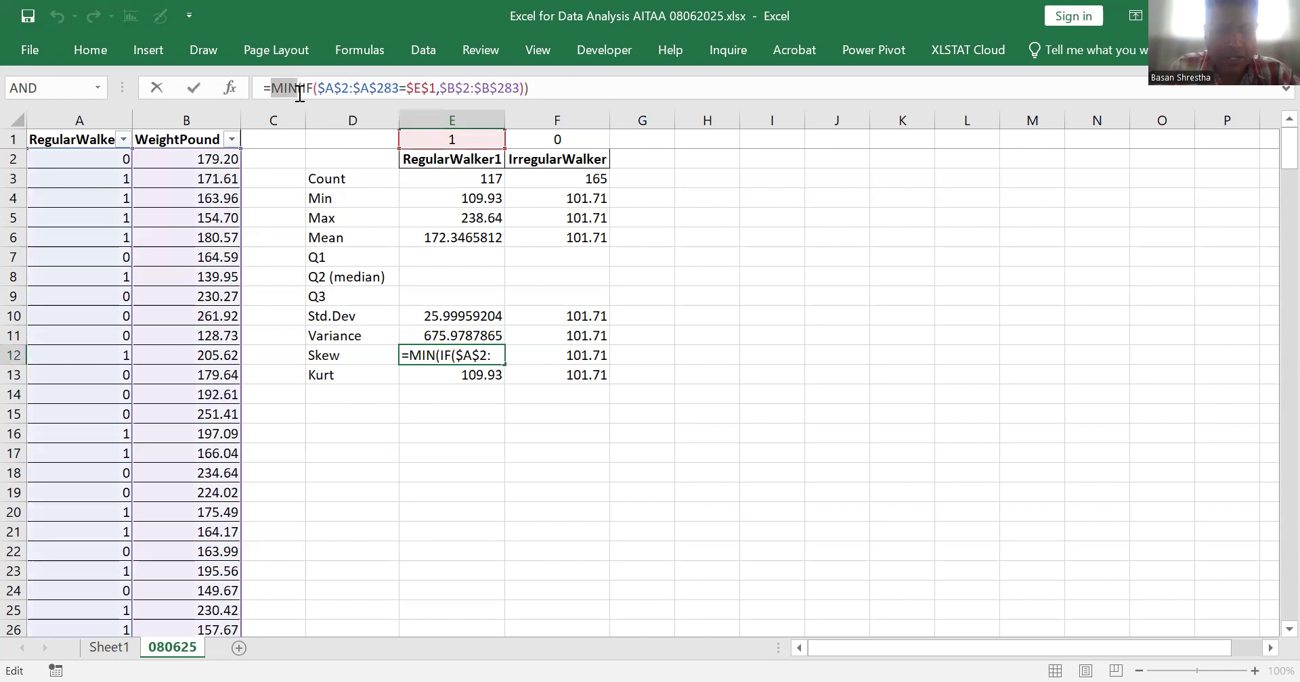
pyautogui.write('ske')
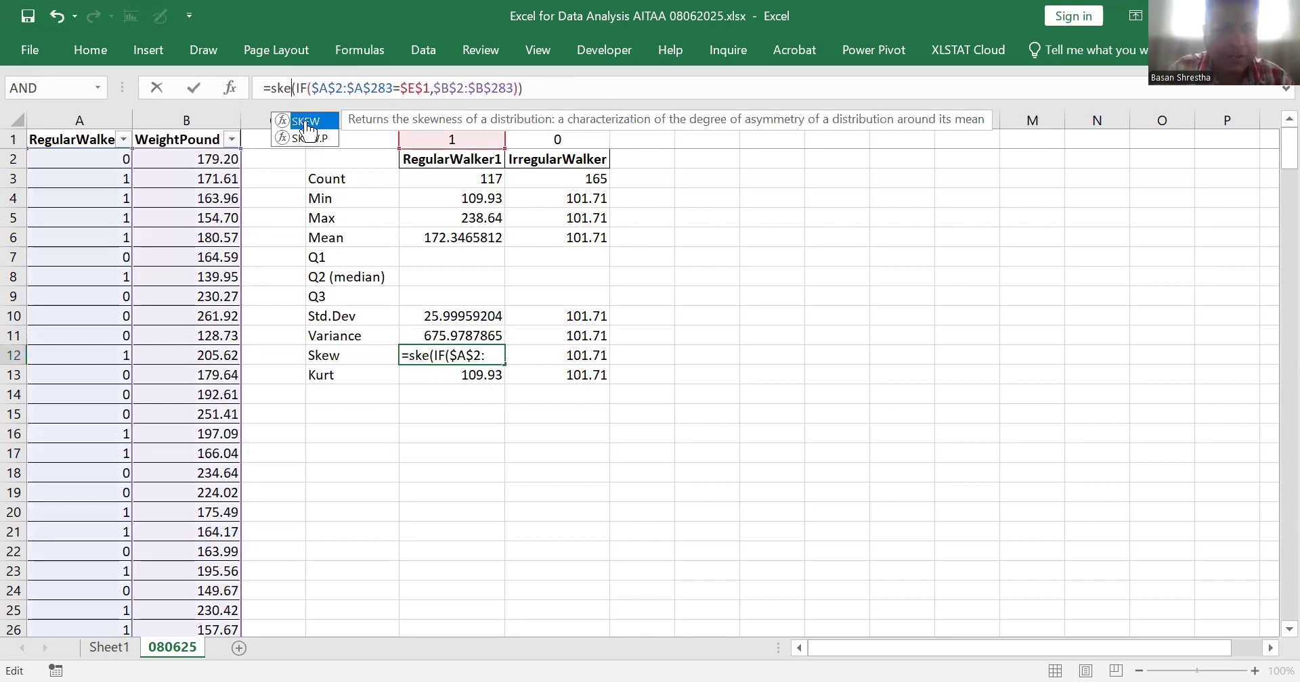
pyautogui.doubleClick(307, 122)
pyautogui.click(555, 88)
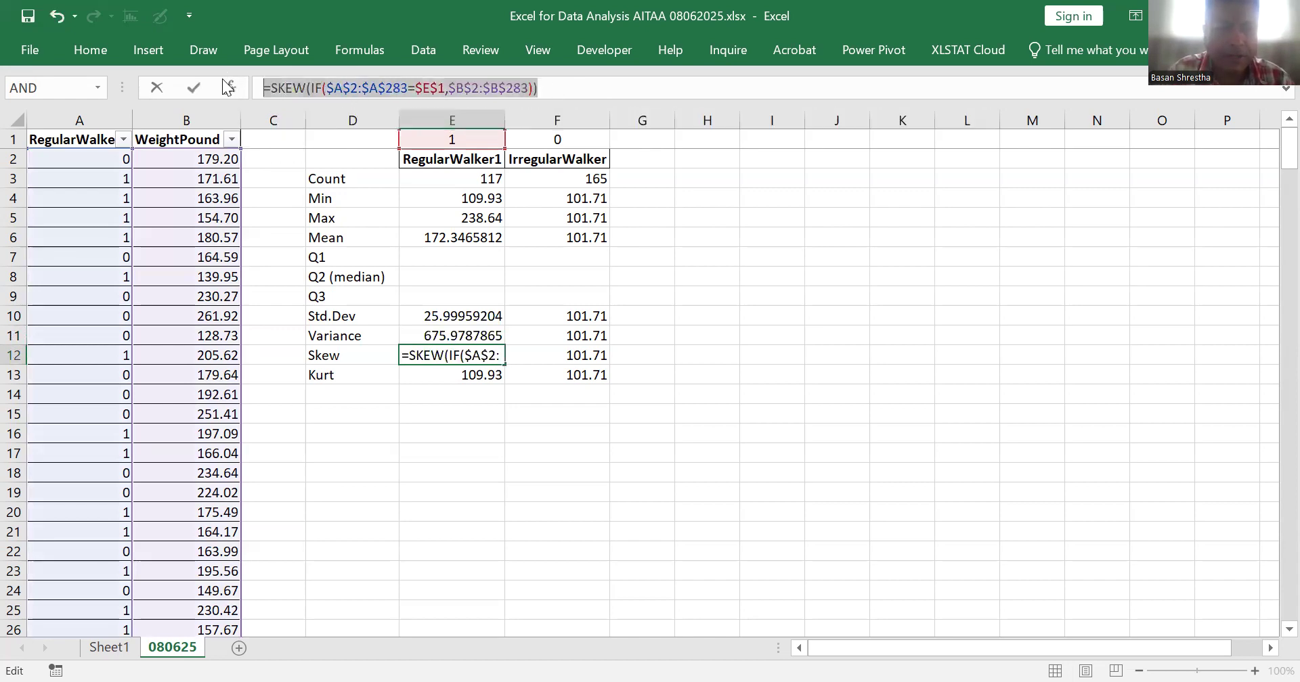
pyautogui.hotkey('ctrl', 'shift', 'Return')
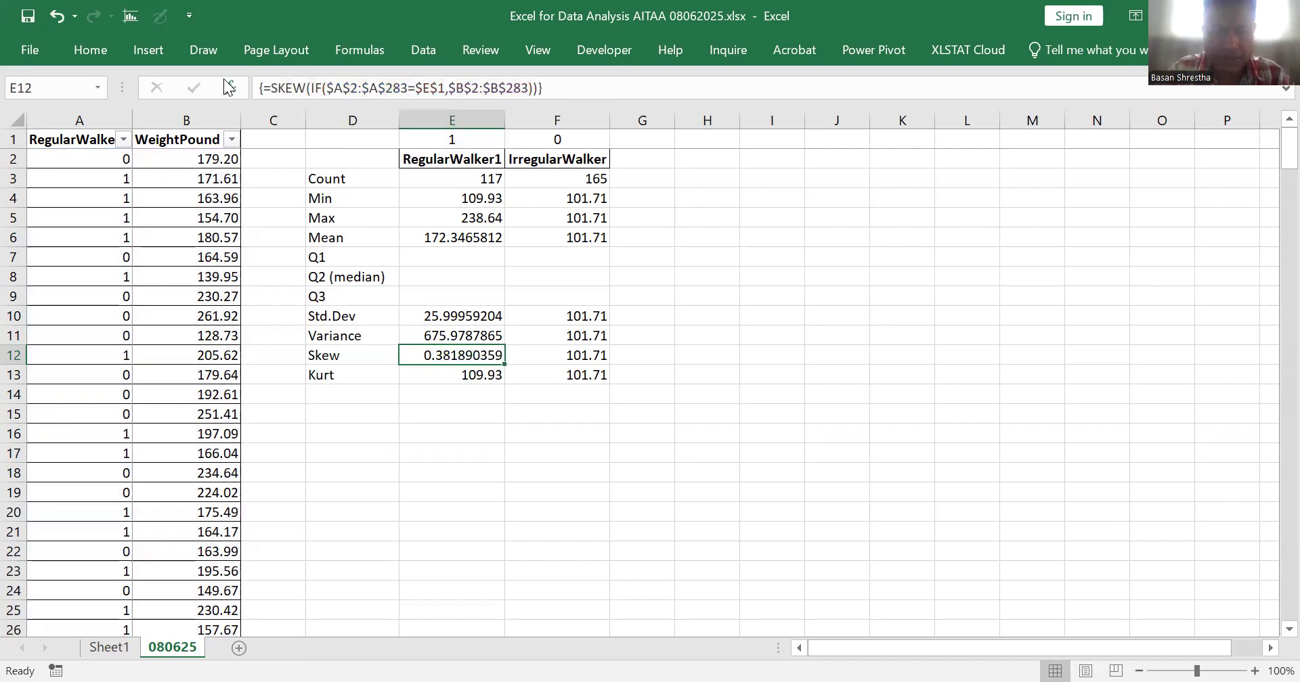
# Step: Try KURT in place of SKEW in the E12 array formula and undo the change
pyautogui.click(305, 88)
pyautogui.doubleClick(305, 88)
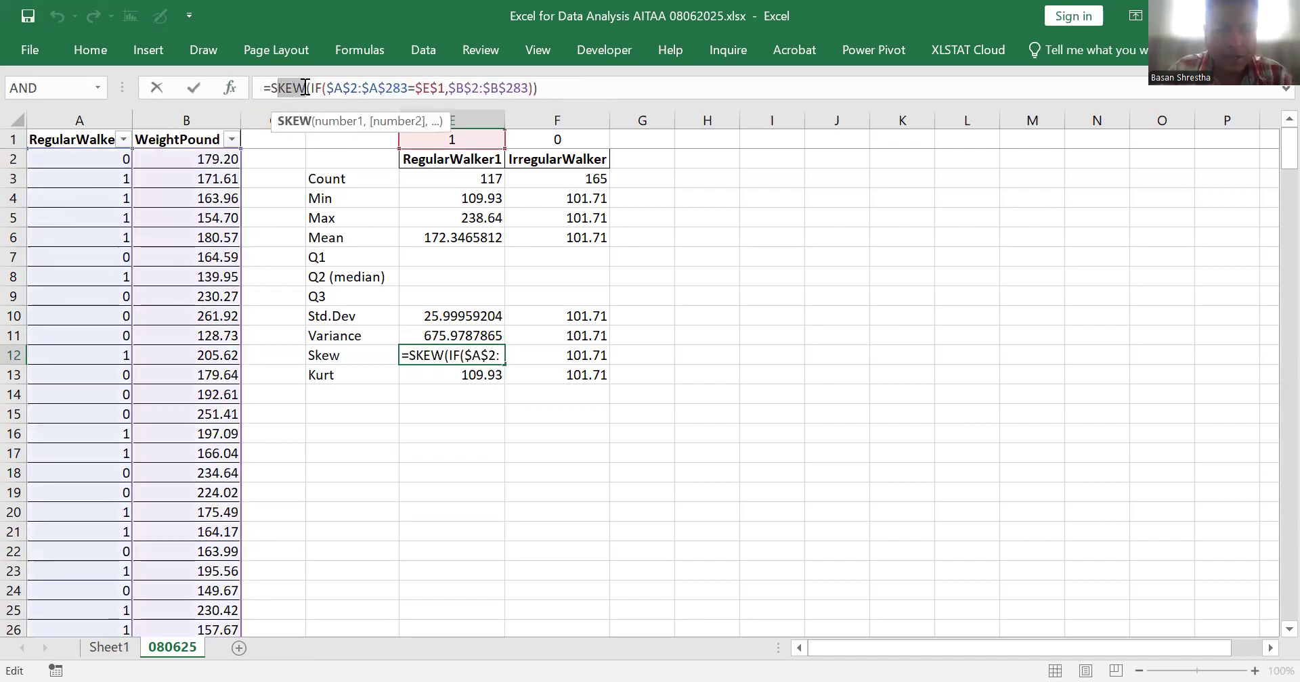
pyautogui.hotkey('shift', 'Left')
pyautogui.write('kurt')
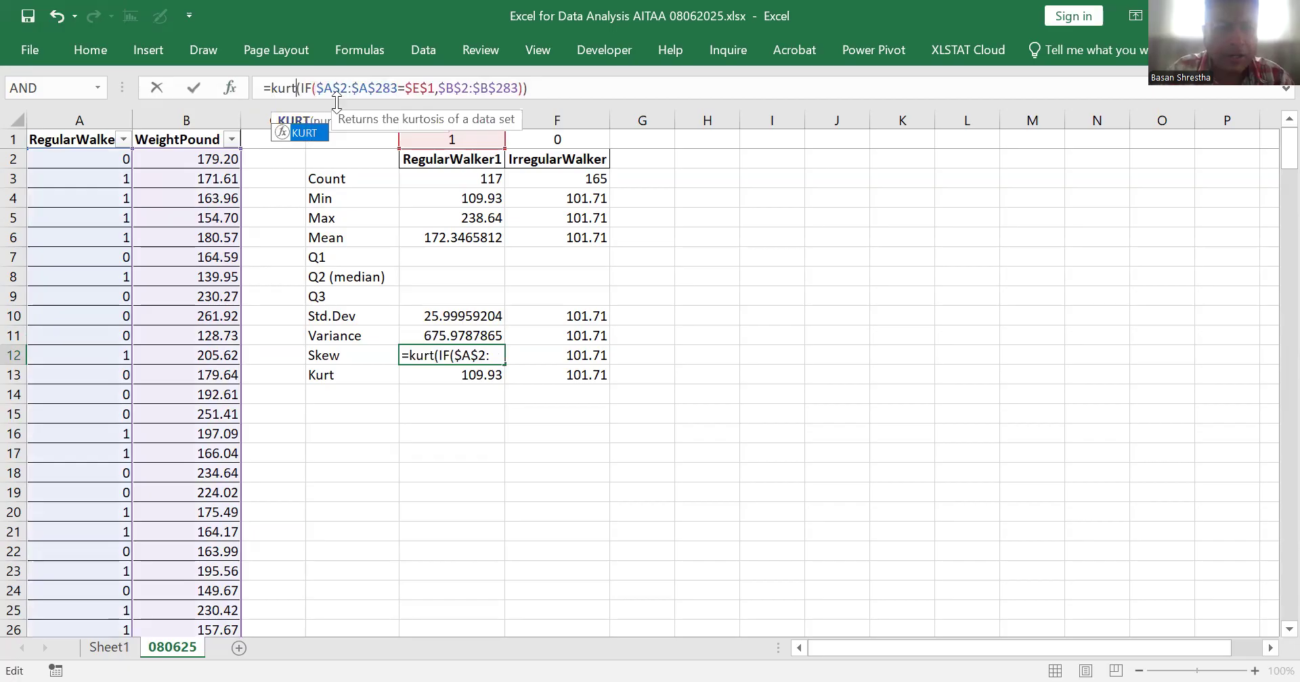
pyautogui.moveTo(545, 89); pyautogui.dragTo(262, 88)
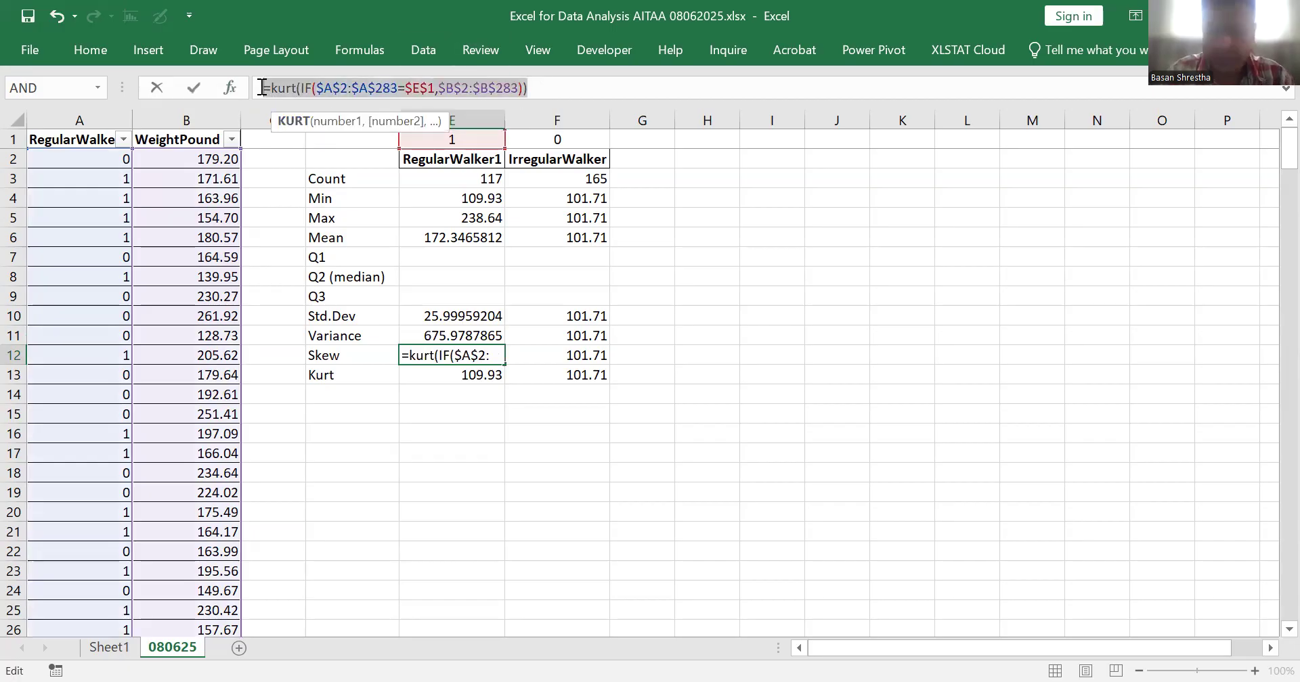
pyautogui.hotkey('ctrl', 'shift', 'Return')
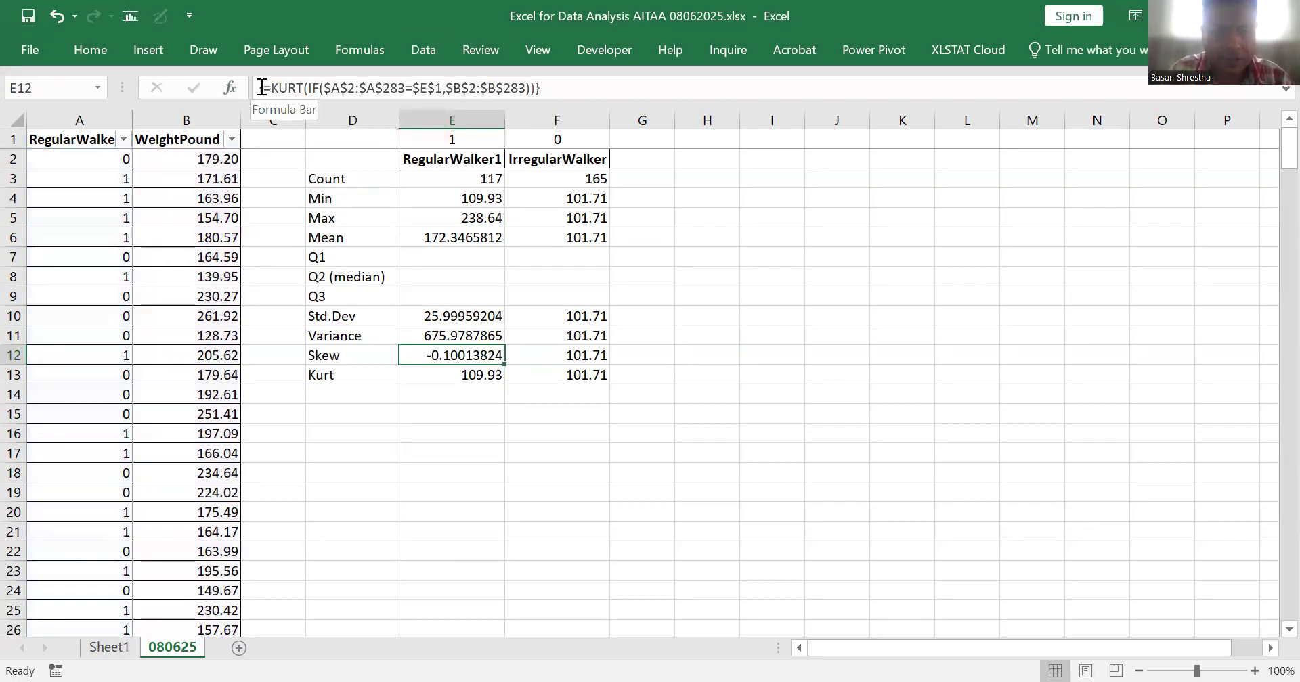
pyautogui.hotkey('ctrl', 'z')
# Step: Replace MIN with KURT in the Kurt formula for regular walkers in E13 and enter it as an array formula
pyautogui.press('Down')
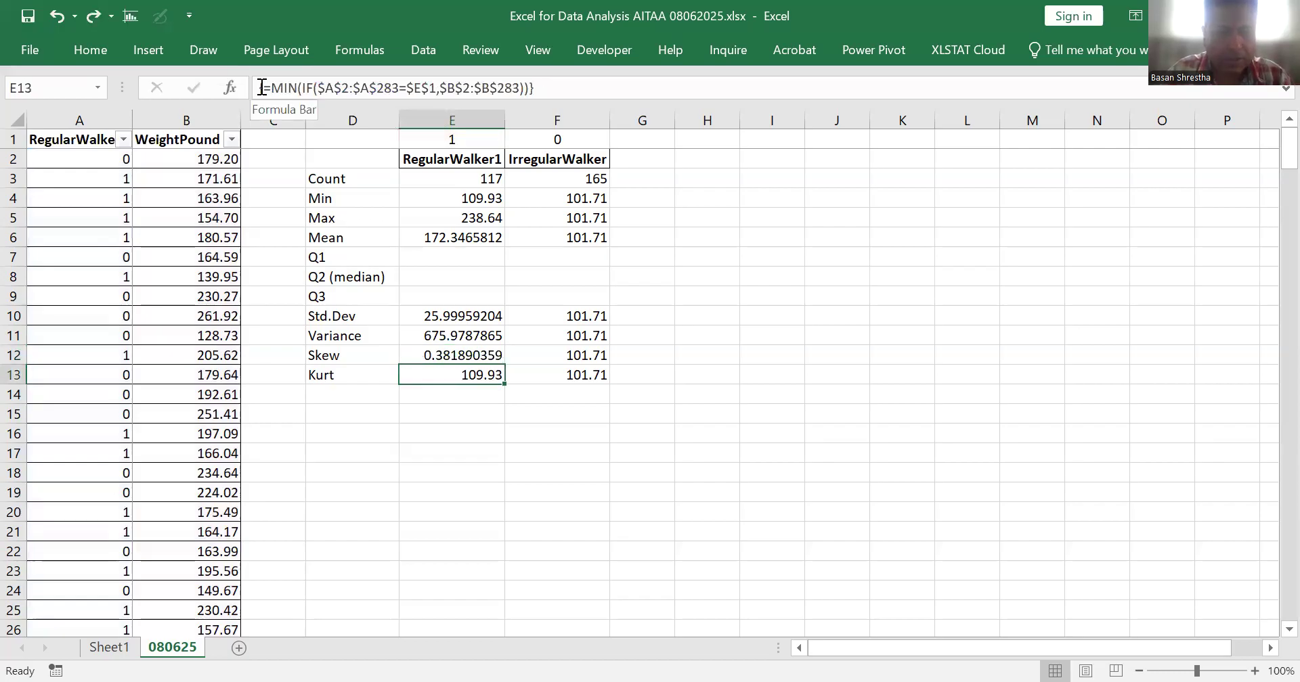
pyautogui.click(296, 88)
pyautogui.doubleClick(297, 88)
pyautogui.write('kurt')
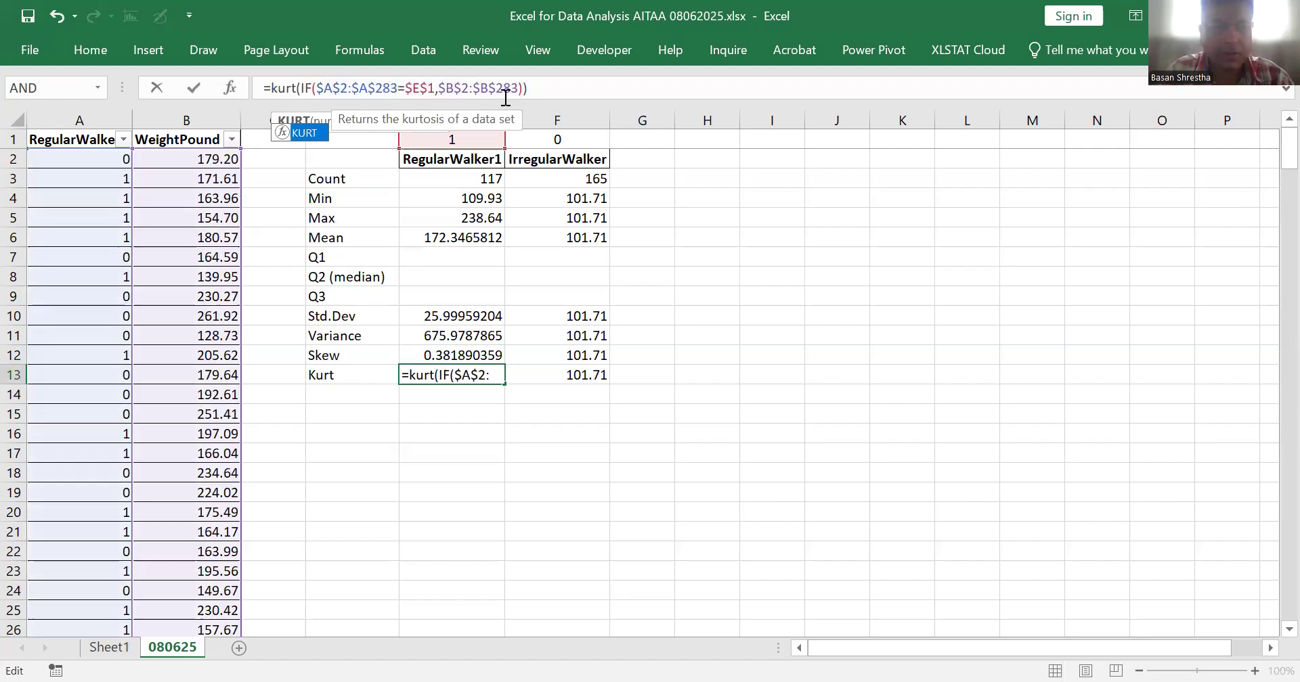
pyautogui.hotkey('ctrl', 'shift', 'Return')
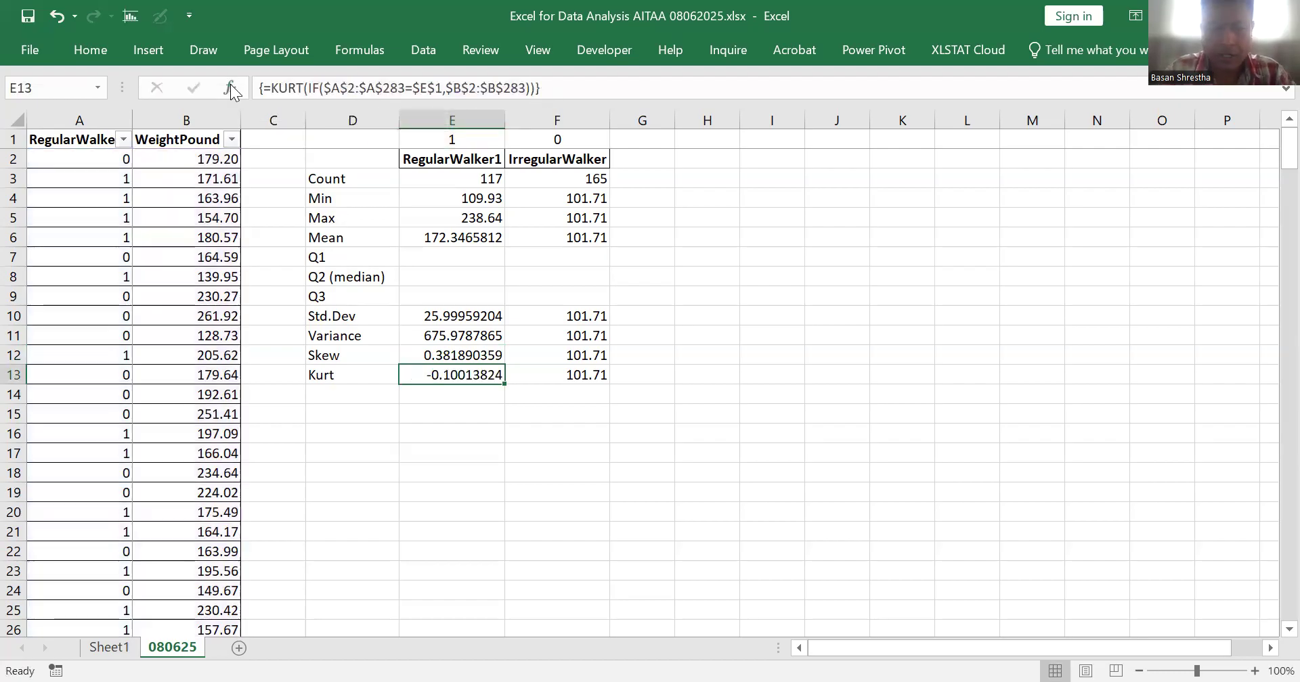
# Step: Replace MIN with MAX in the Max formula for irregular walkers in F5 and enter it as an array formula
pyautogui.press('Up')
pyautogui.press('Up')
pyautogui.press('Up')
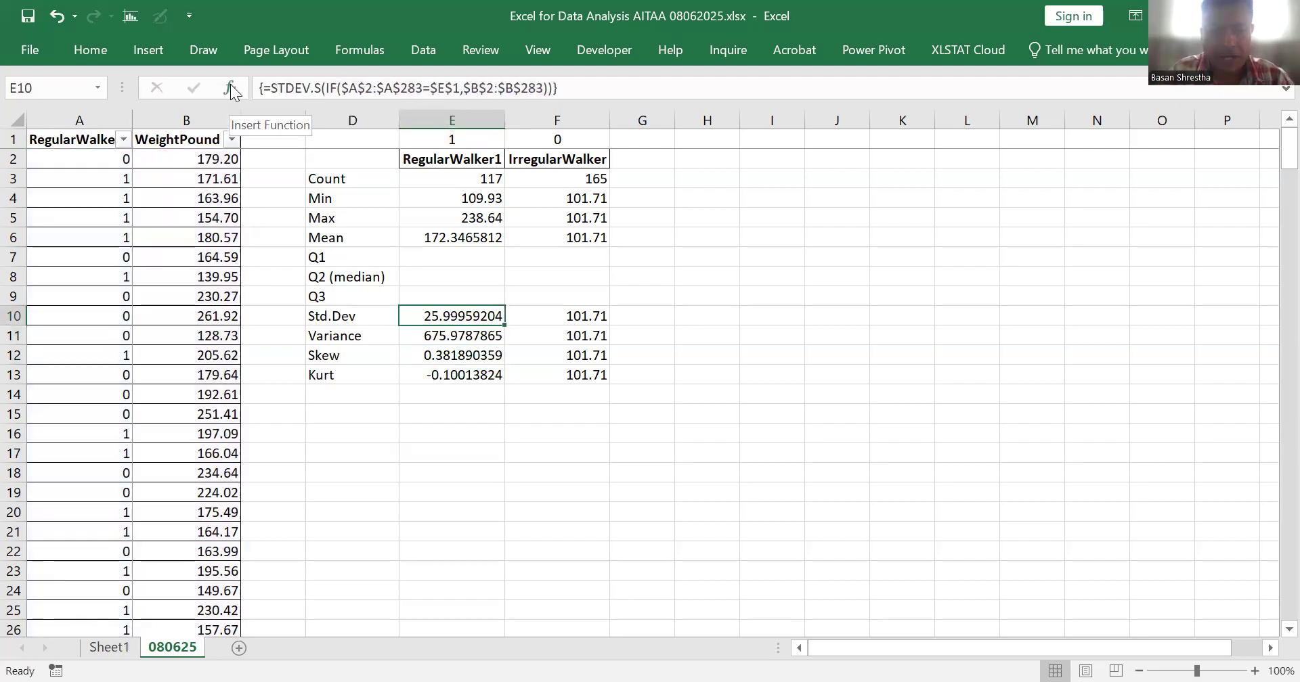
pyautogui.press('Right')
pyautogui.press('Up')
pyautogui.press('Up')
pyautogui.press('Up')
pyautogui.press('Up')
pyautogui.press('Up')
pyautogui.press('Up')
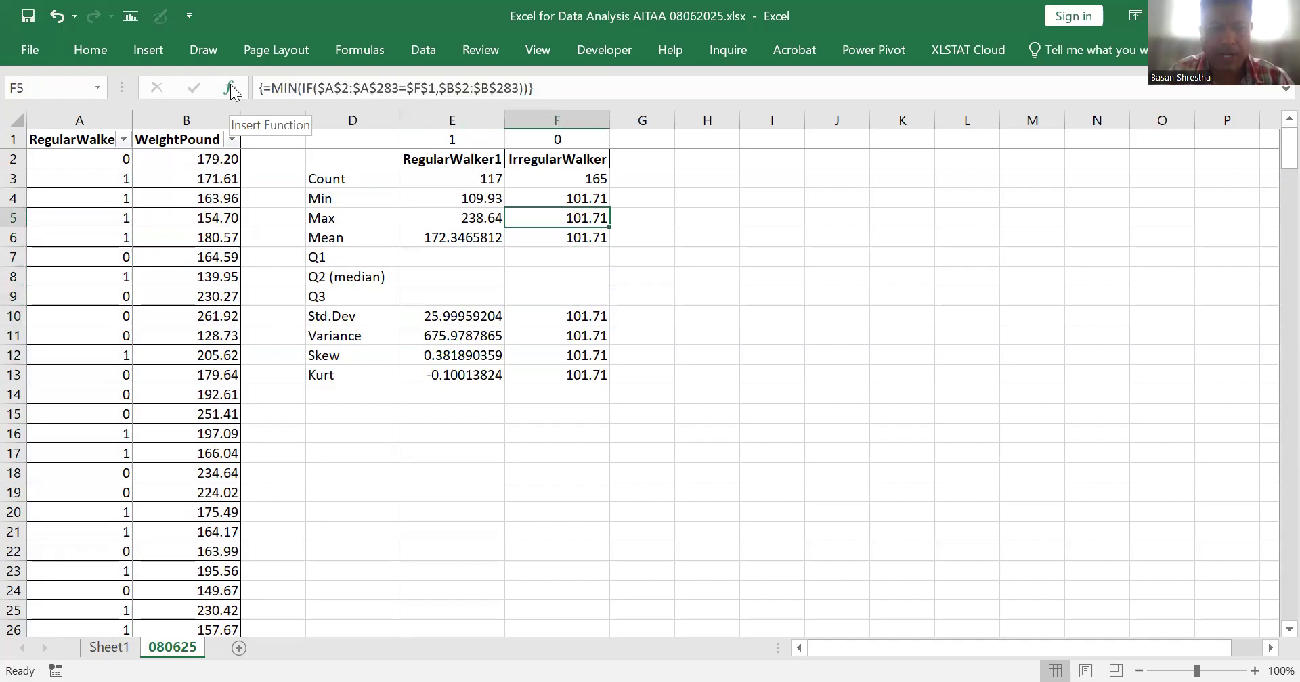
pyautogui.press('Down')
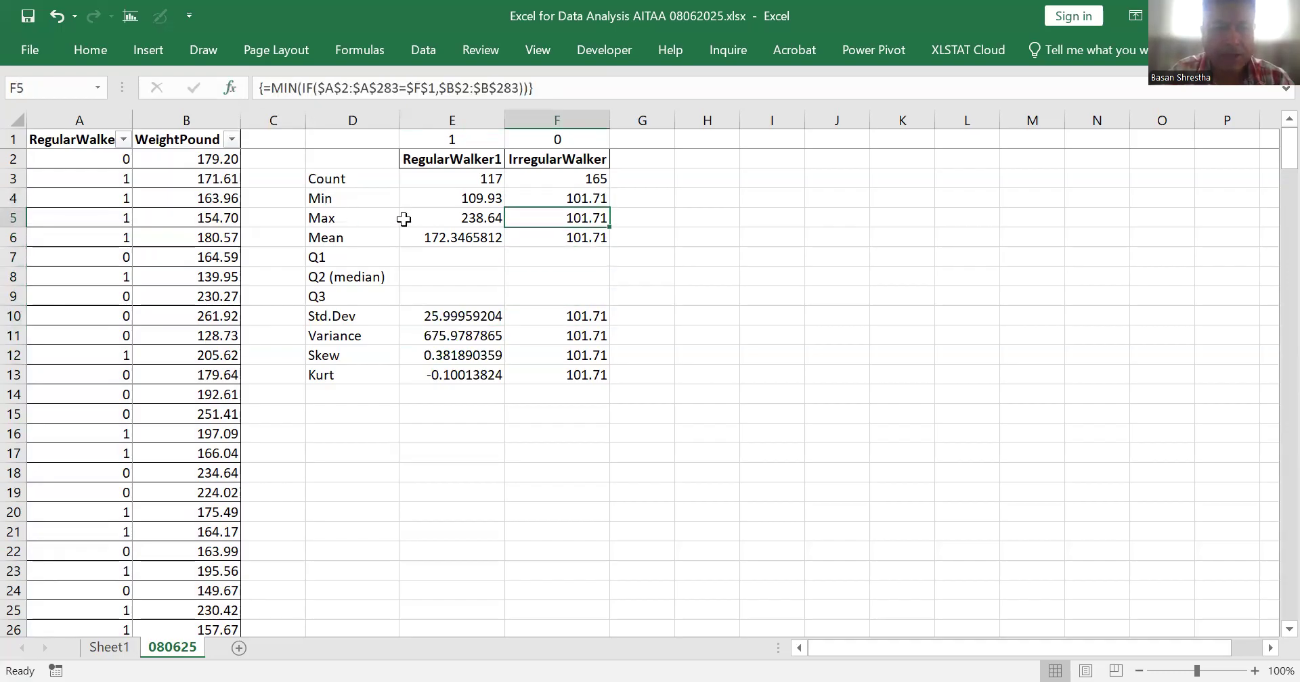
pyautogui.click(297, 92)
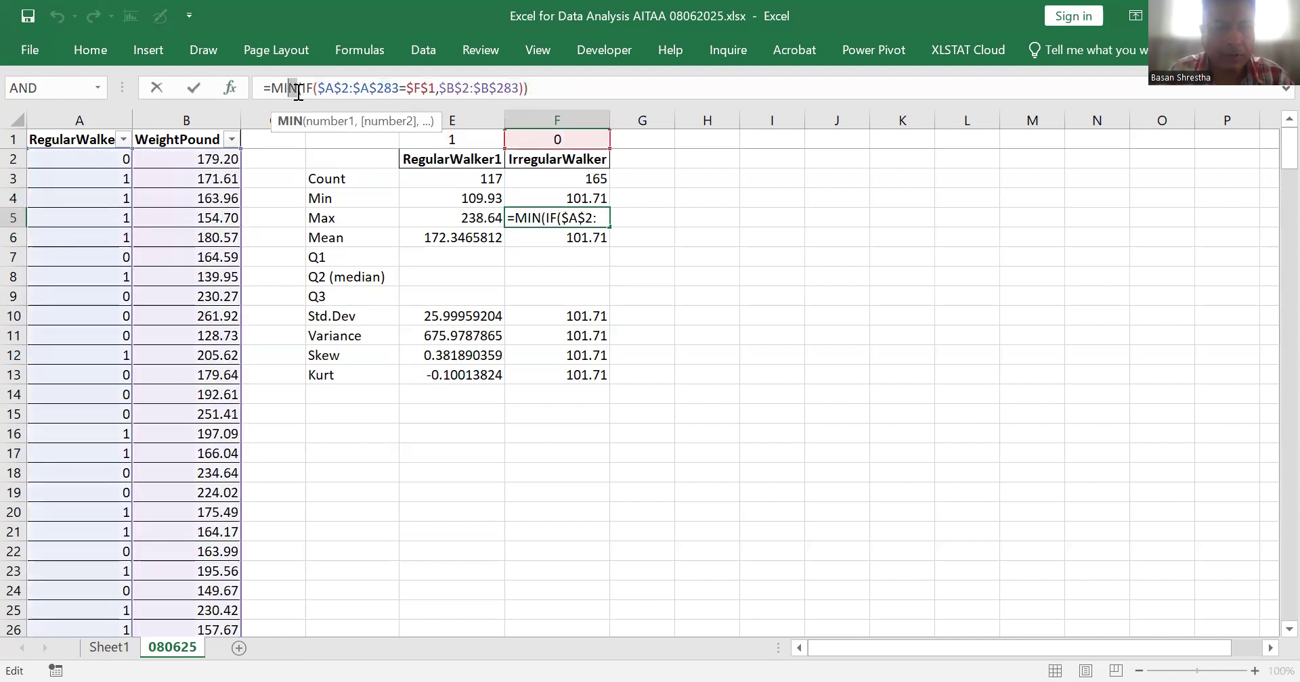
pyautogui.write('ax')
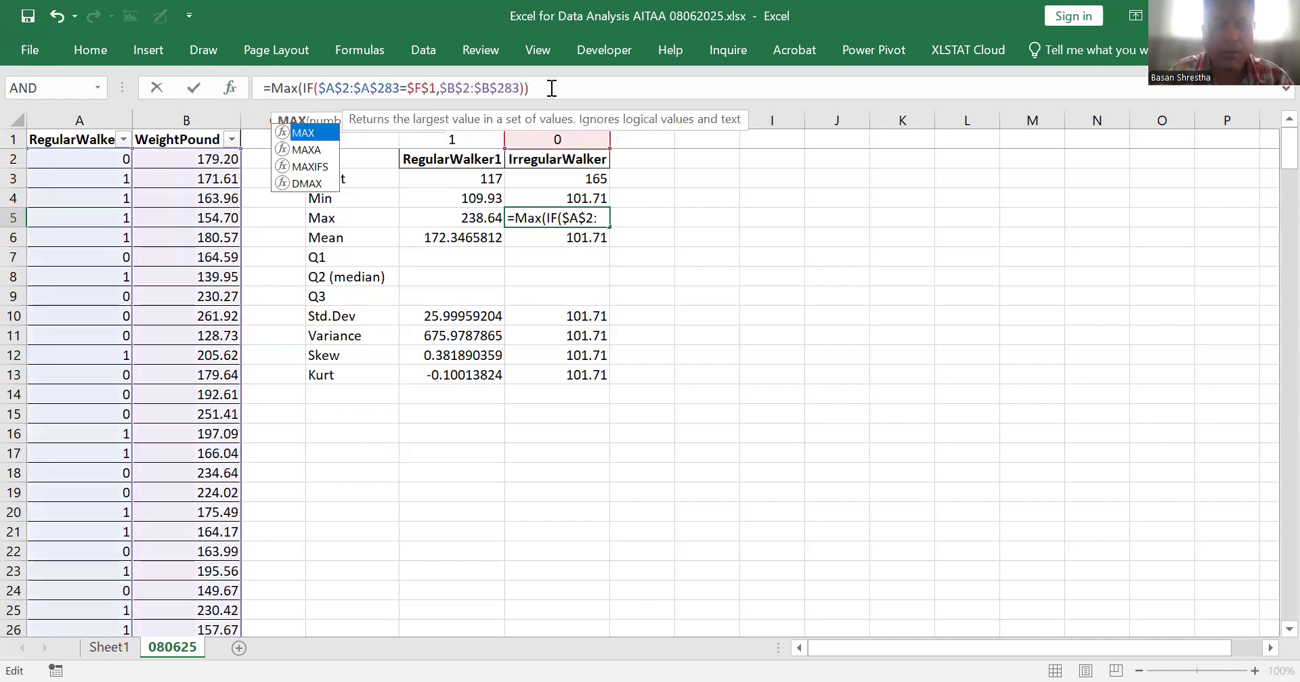
pyautogui.moveTo(554, 94); pyautogui.dragTo(251, 72)
pyautogui.hotkey('ctrl', 'shift', 'Return')
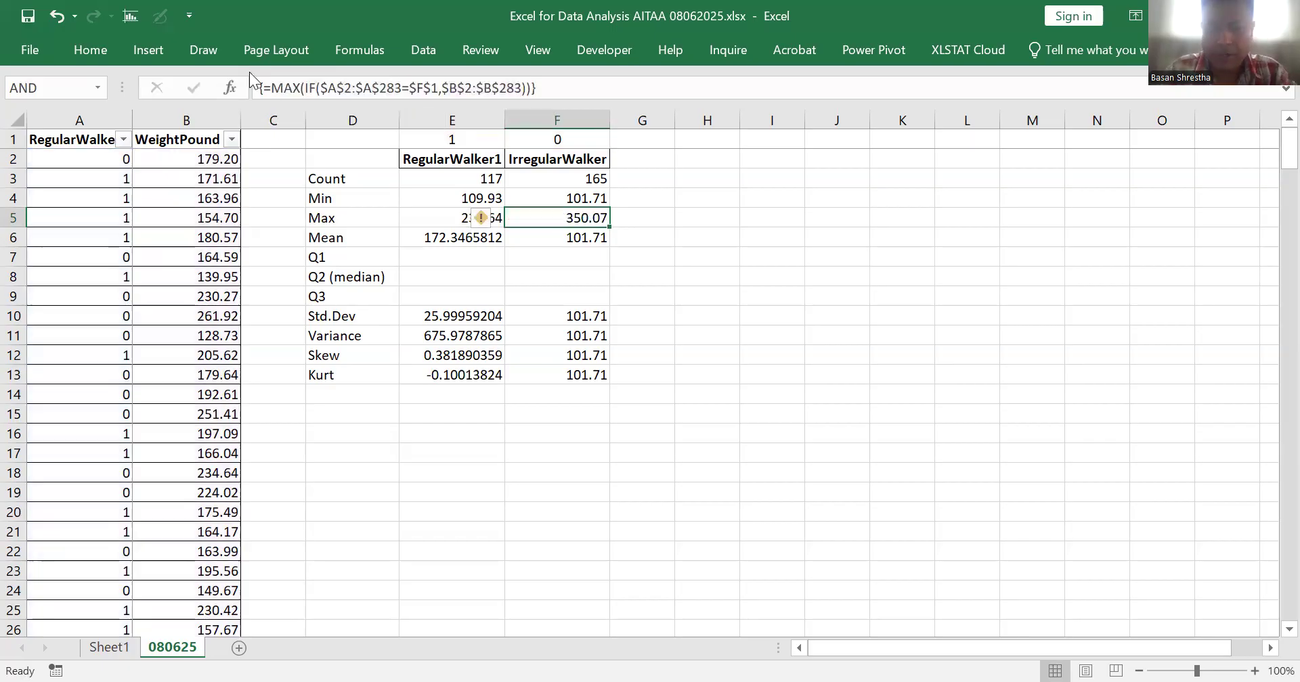
# Step: Replace MIN with AVERAGE in the Mean formula for irregular walkers in F6 and enter it as an array formula
pyautogui.click(566, 237)
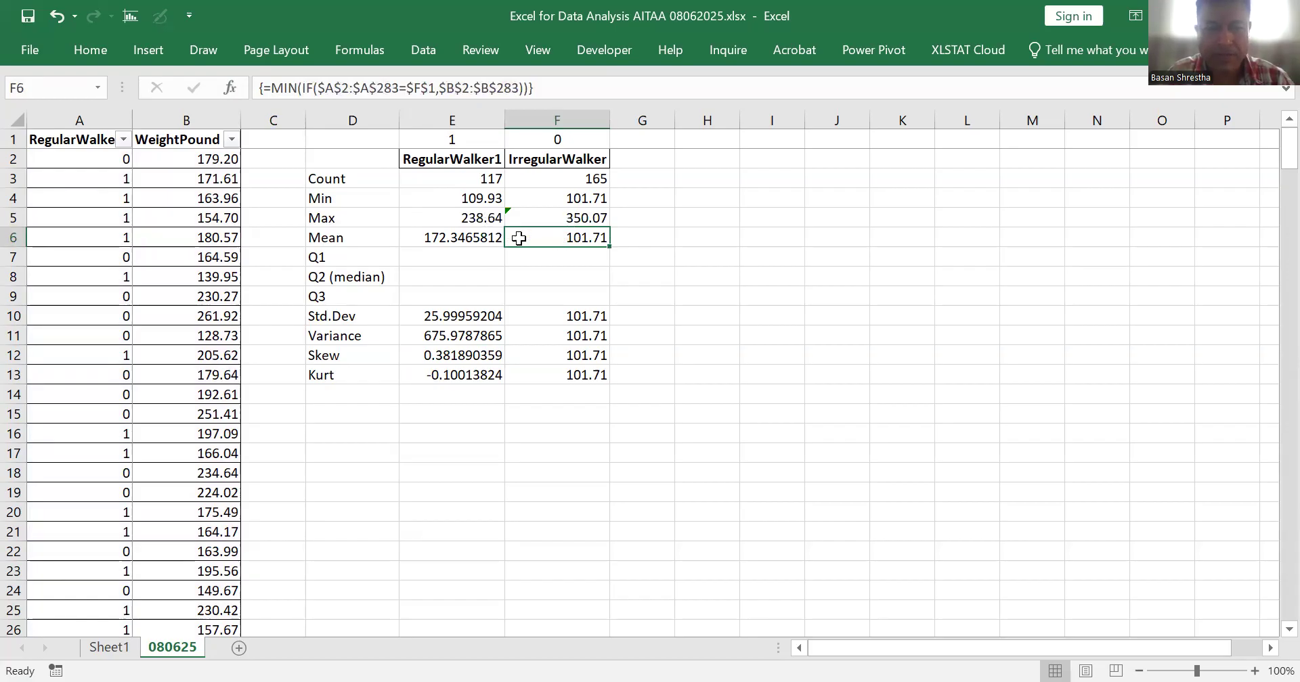
pyautogui.click(300, 91)
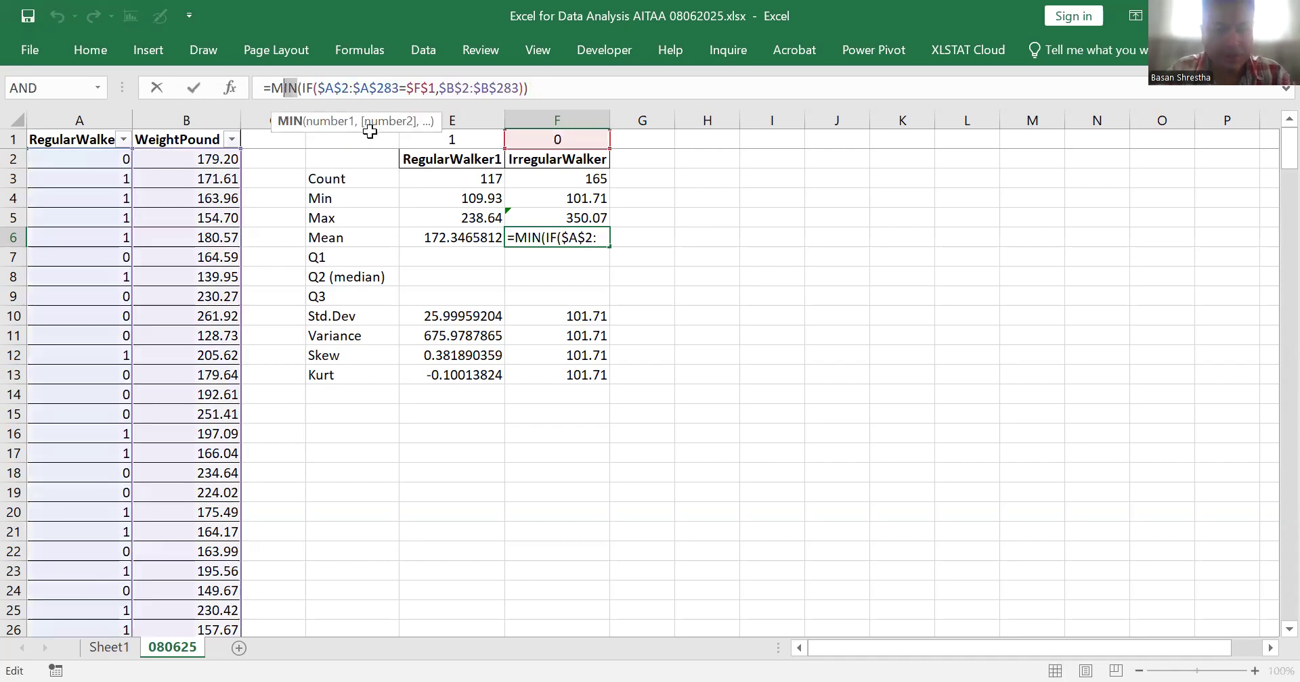
pyautogui.hotkey('shift', 'Left')
pyautogui.write('averag')
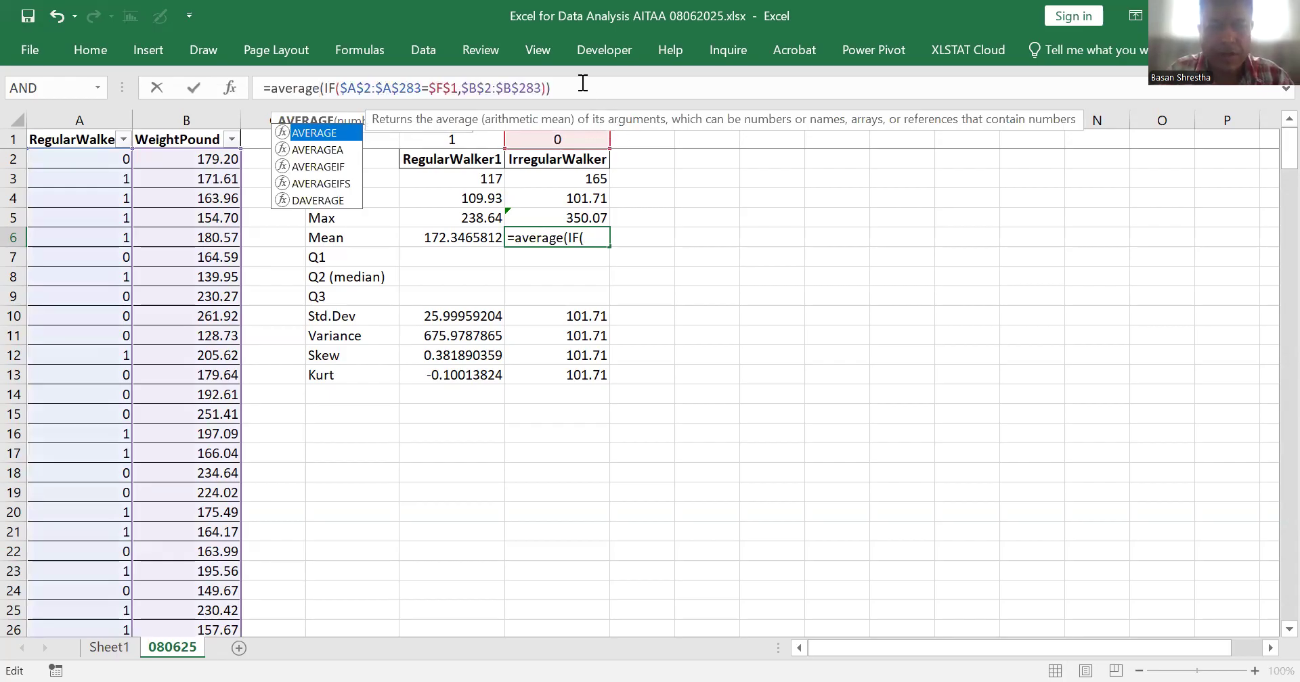
pyautogui.write('e')
pyautogui.moveTo(562, 88); pyautogui.dragTo(445, 88)
pyautogui.hotkey('ctrl', 'shift', 'Return')
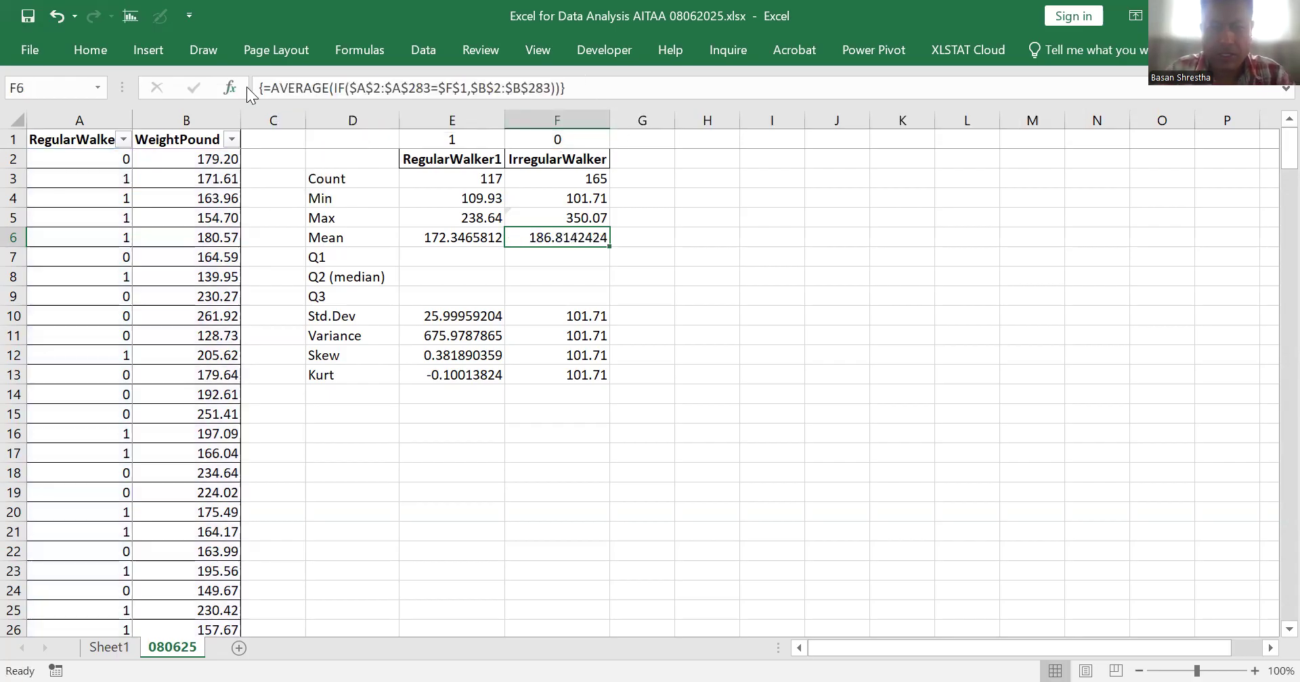
# Step: Replace MIN with STDEV.S in the Std.Dev formula for irregular walkers in F10 and enter it as an array formula
pyautogui.press('Down')
pyautogui.press('Down')
pyautogui.press('Down')
pyautogui.press('Down')
pyautogui.press('Down')
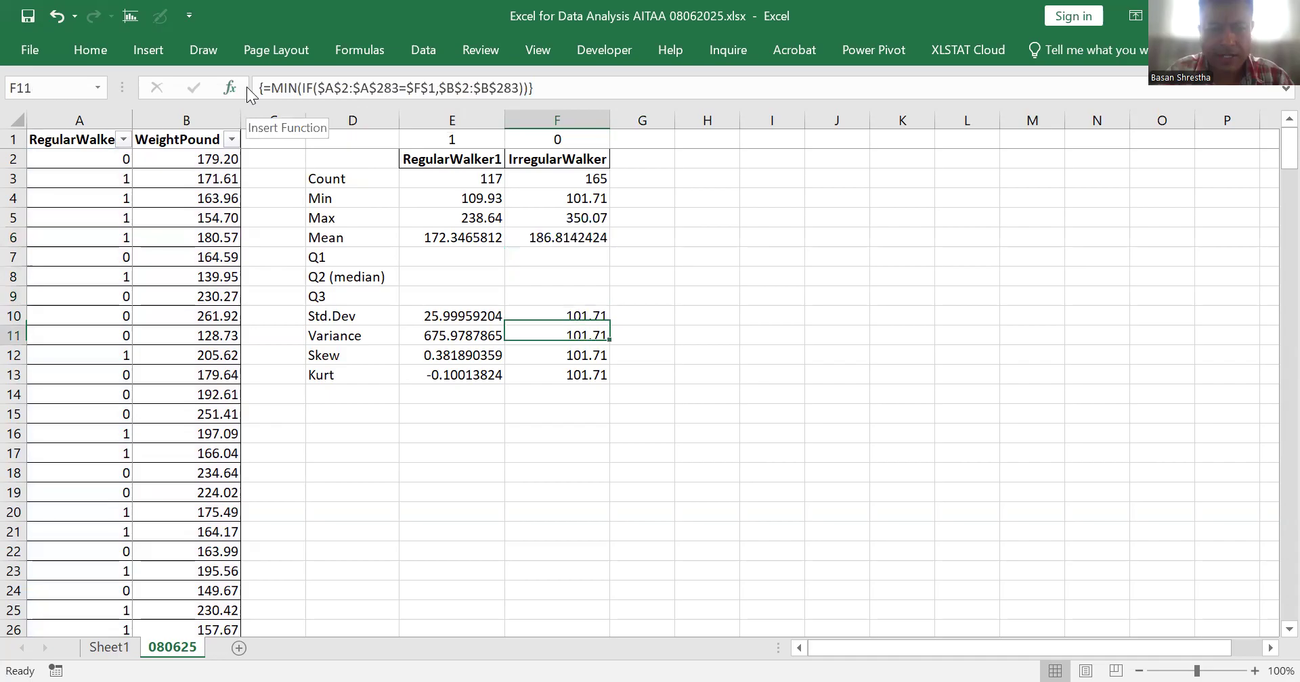
pyautogui.press('Up')
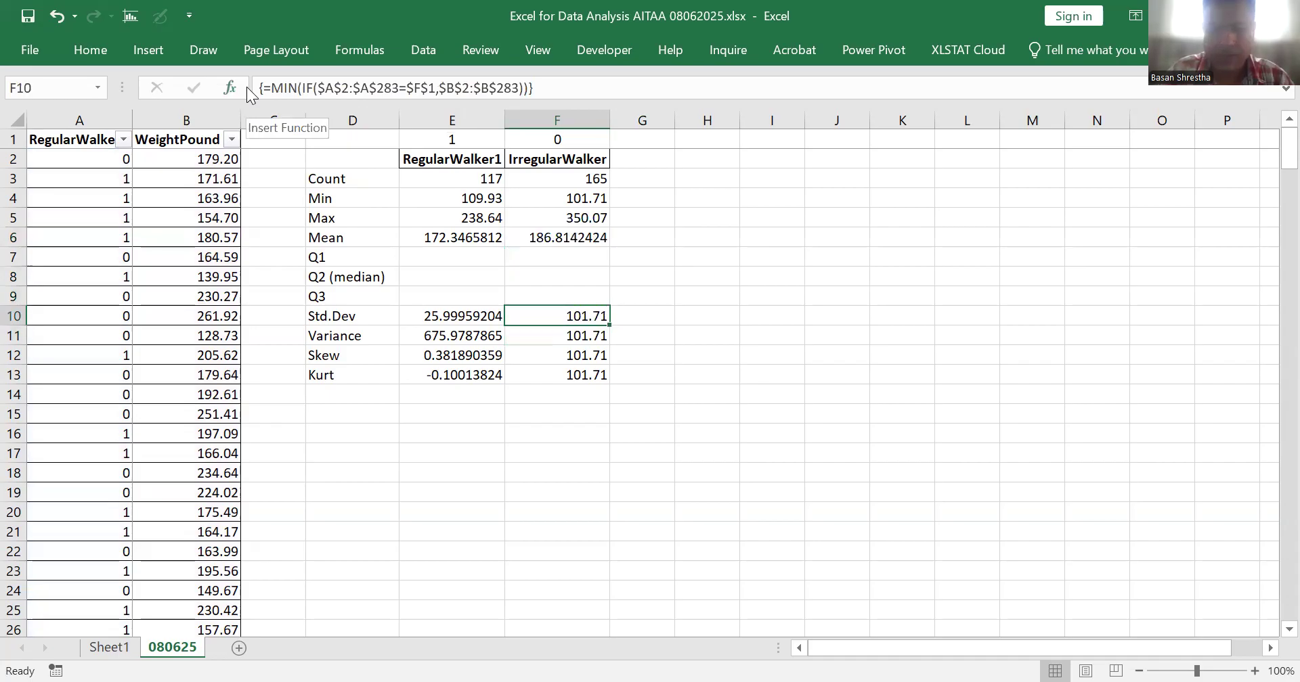
pyautogui.click(297, 89)
pyautogui.click(296, 90)
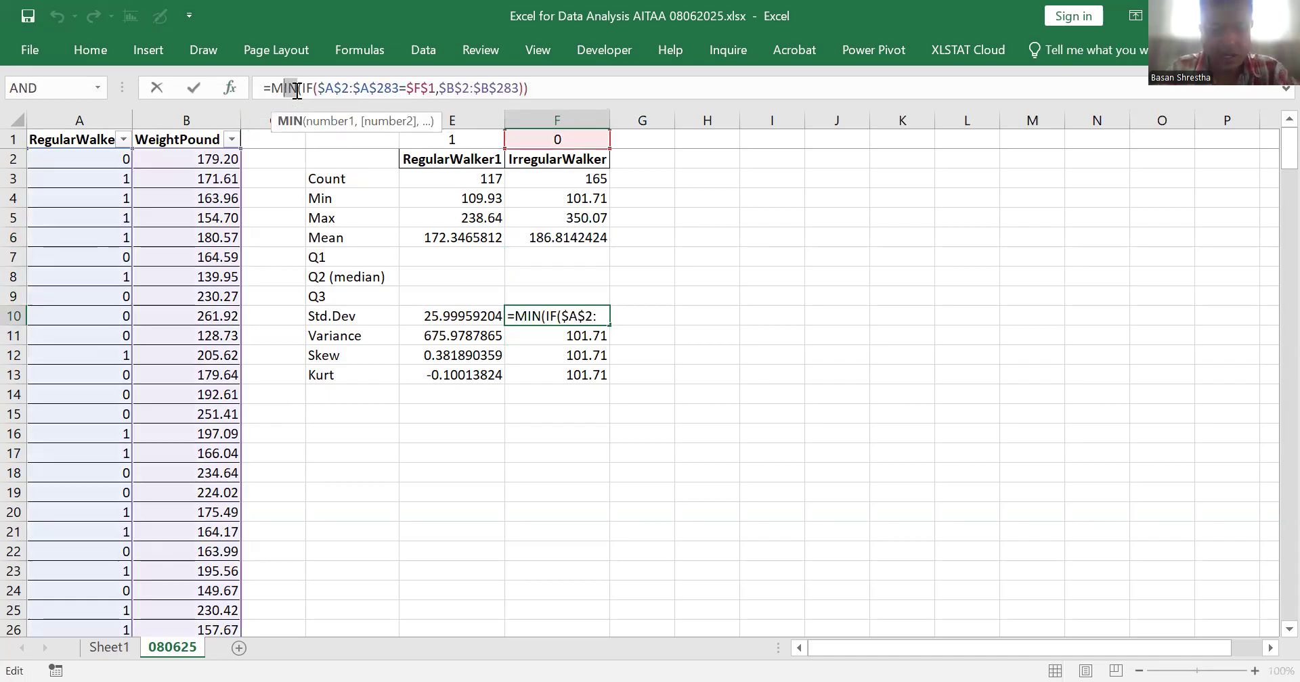
pyautogui.moveTo(297, 90); pyautogui.dragTo(270, 90)
pyautogui.write('std')
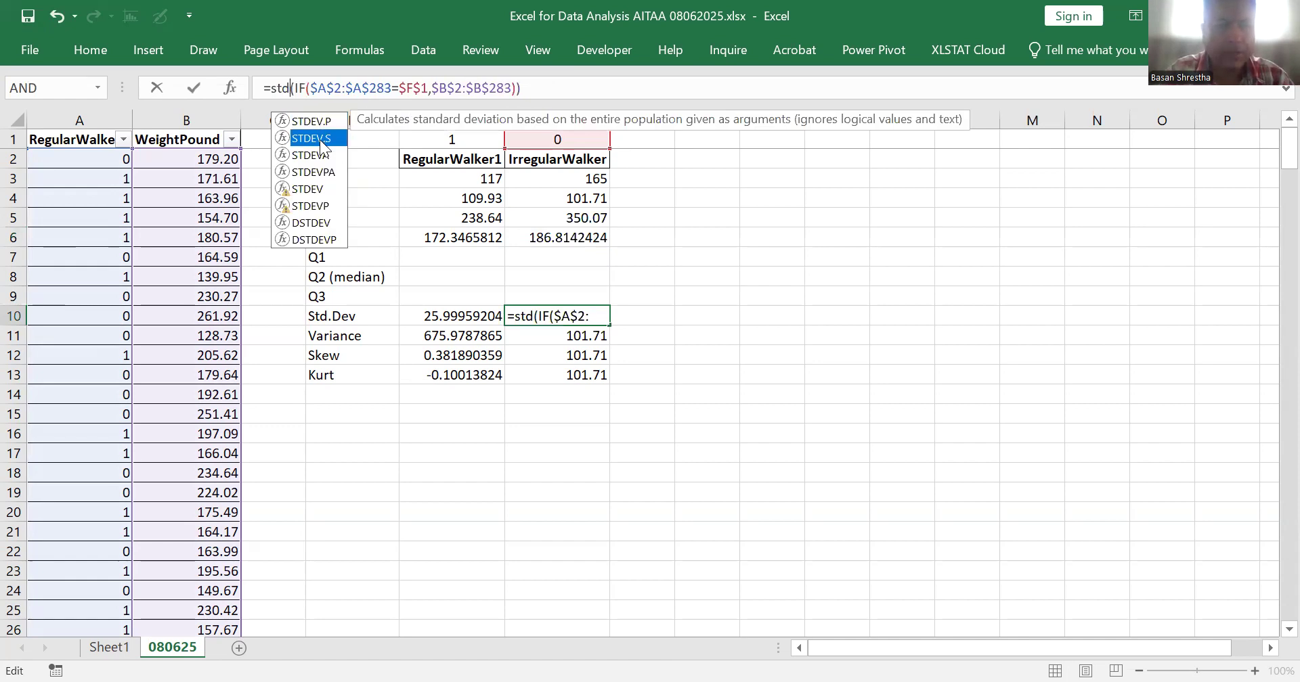
pyautogui.press('Tab')
pyautogui.press('Return')
pyautogui.hotkey('ctrl', 'shift', 'Return')
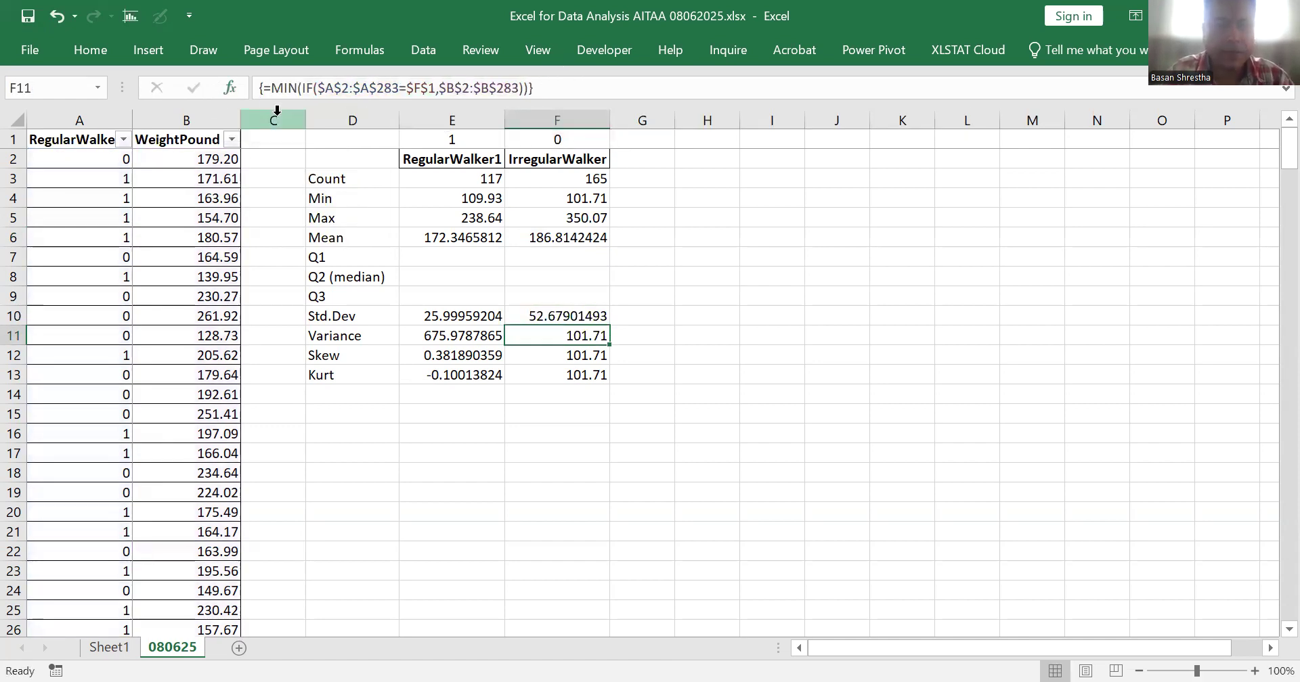
# Step: Replace MIN with VAR.S in the Variance formula for irregular walkers in F11 and enter it as an array formula
pyautogui.moveTo(297, 88); pyautogui.dragTo(284, 88)
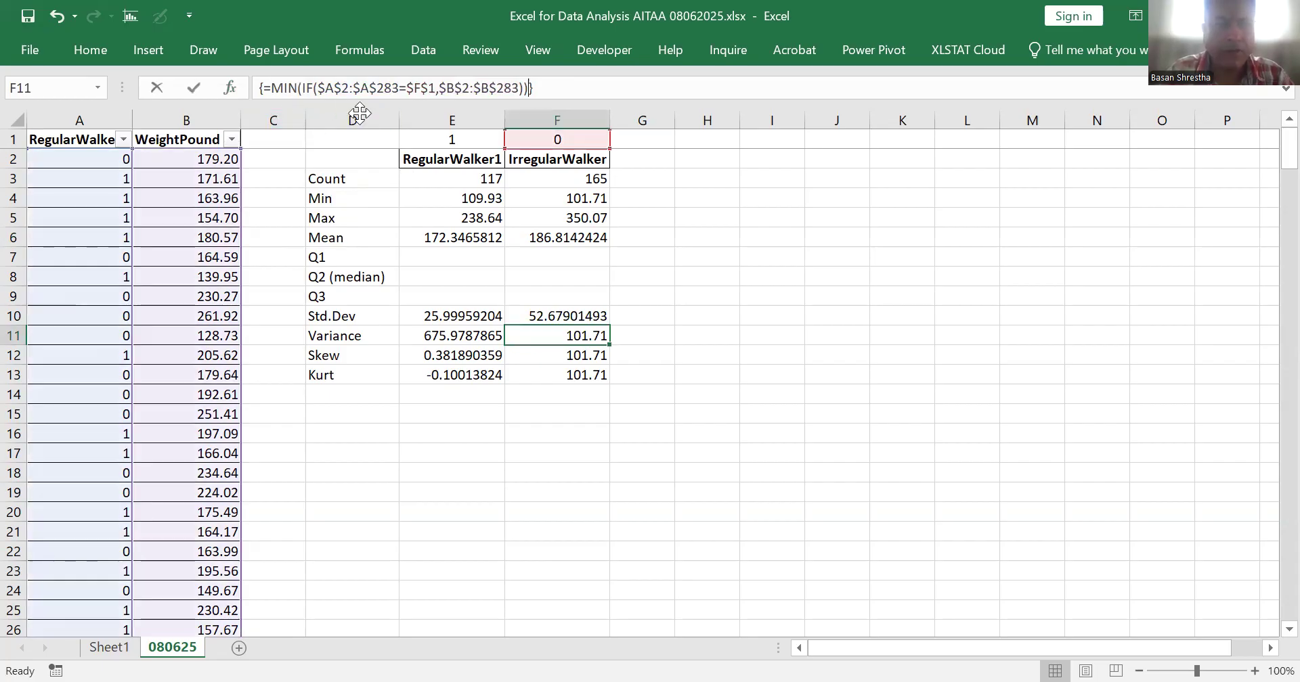
pyautogui.hotkey('shift', 'Left')
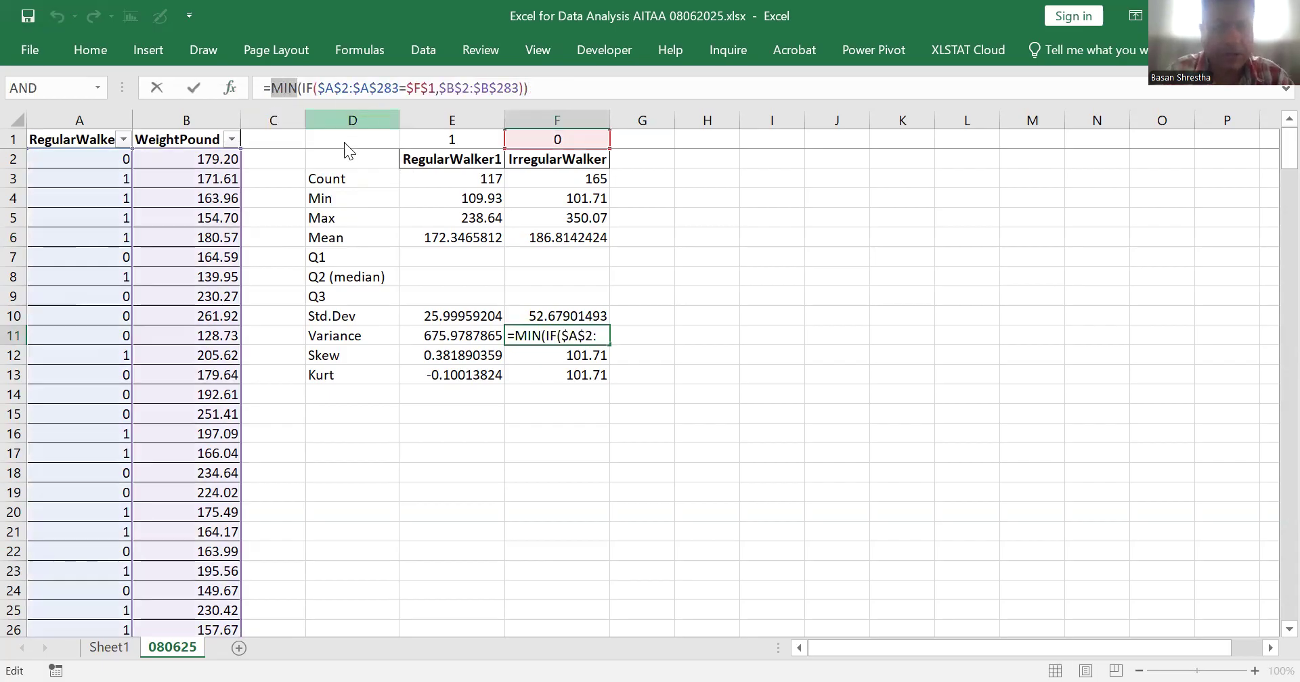
pyautogui.write('var')
pyautogui.press('Down')
pyautogui.press('Tab')
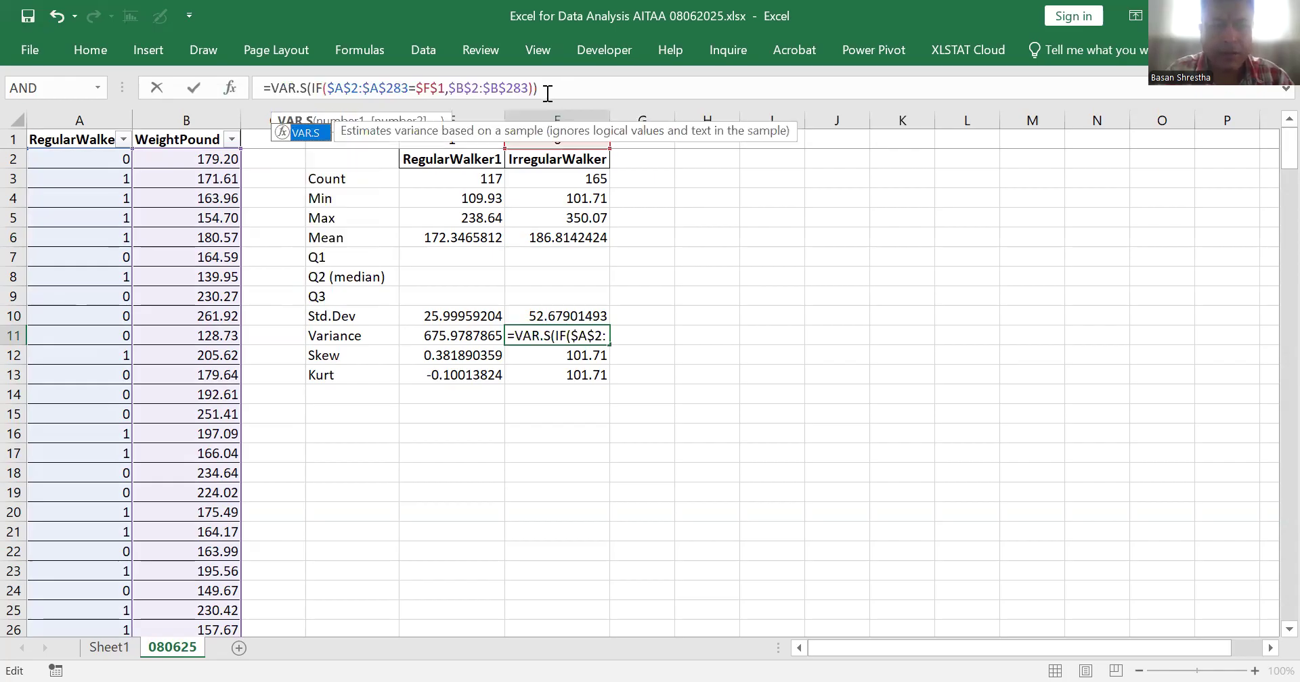
pyautogui.moveTo(547, 94); pyautogui.dragTo(478, 90)
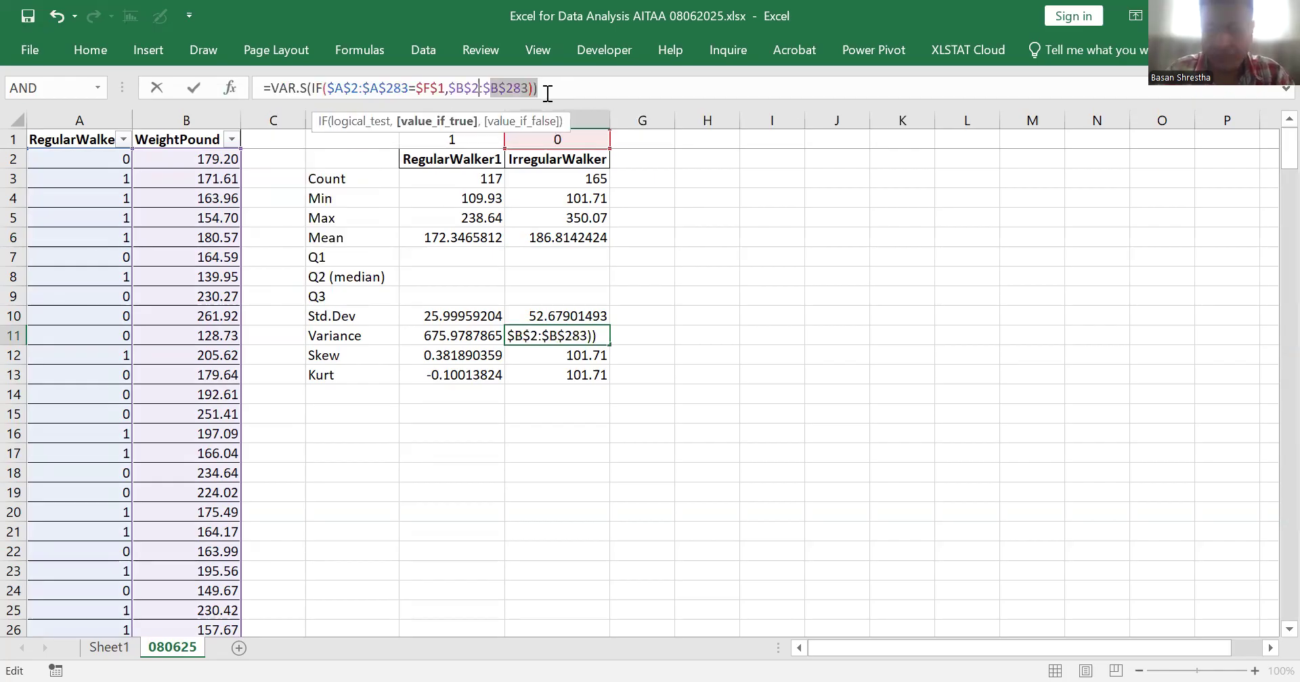
pyautogui.hotkey('ctrl', 'shift', 'Return')
# Step: Replace MIN with SKEW in the Skew formula for irregular walkers in F12 and enter it as an array formula
pyautogui.press('Down')
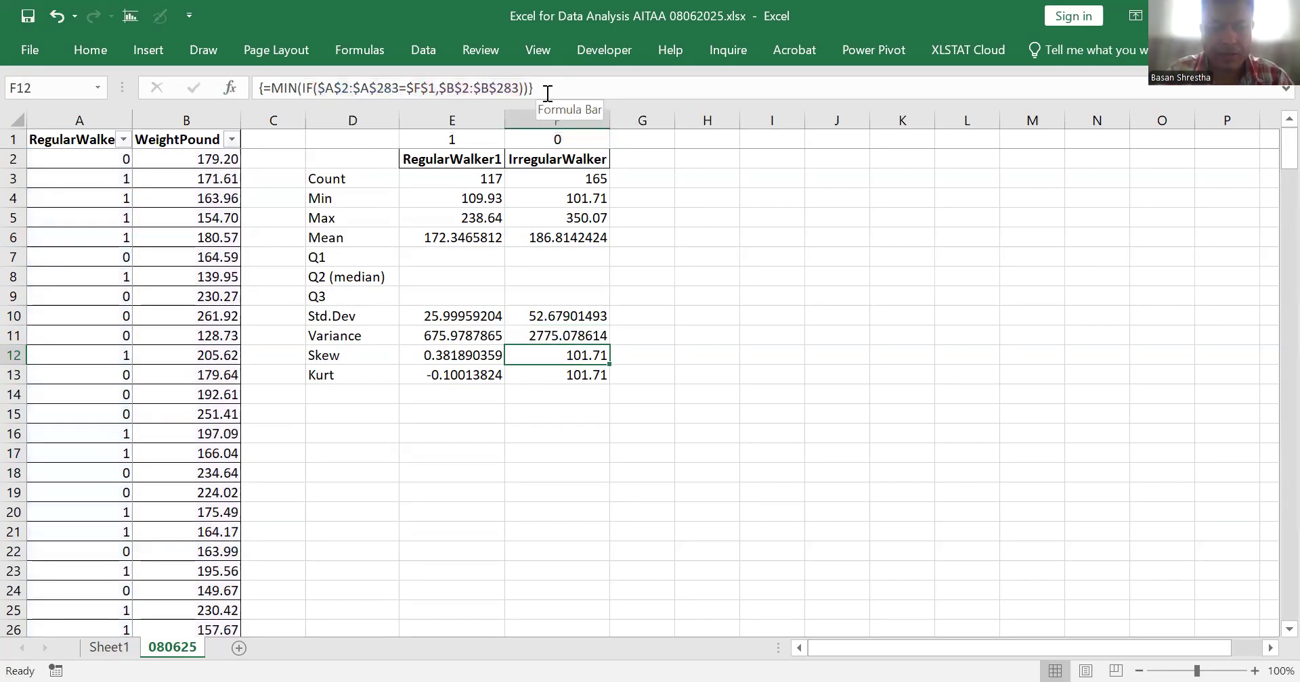
pyautogui.click(298, 91)
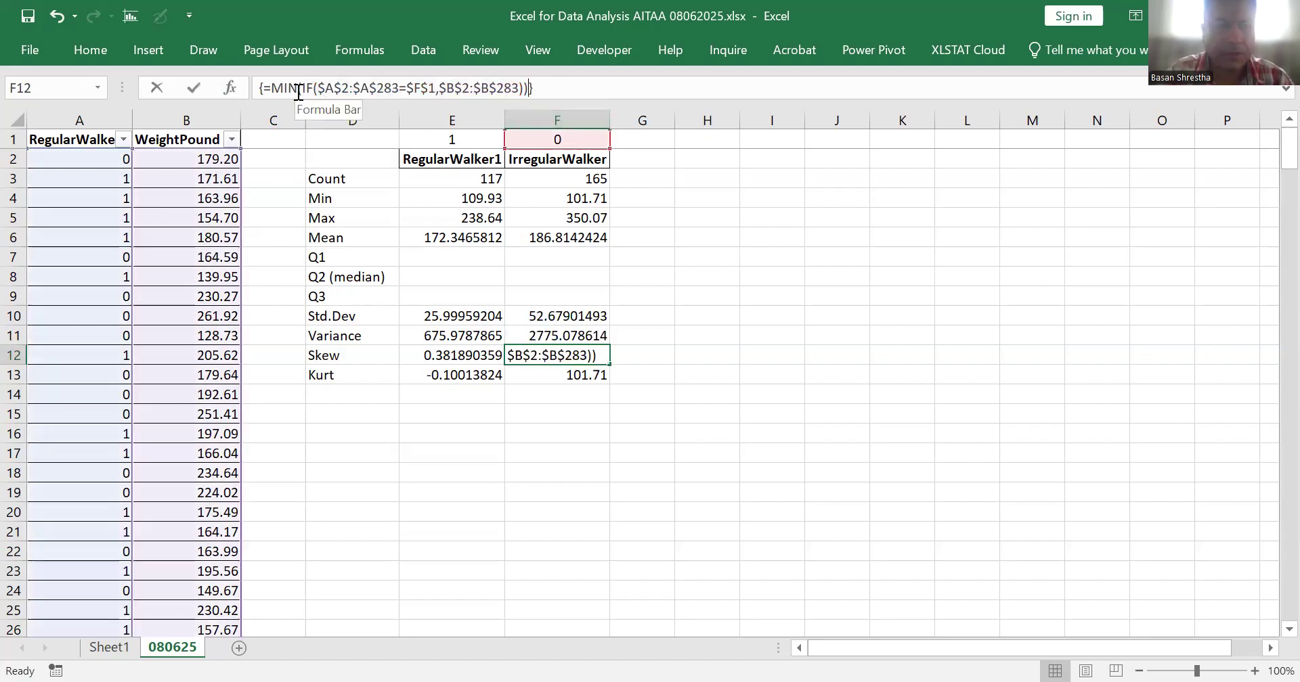
pyautogui.doubleClick(298, 92)
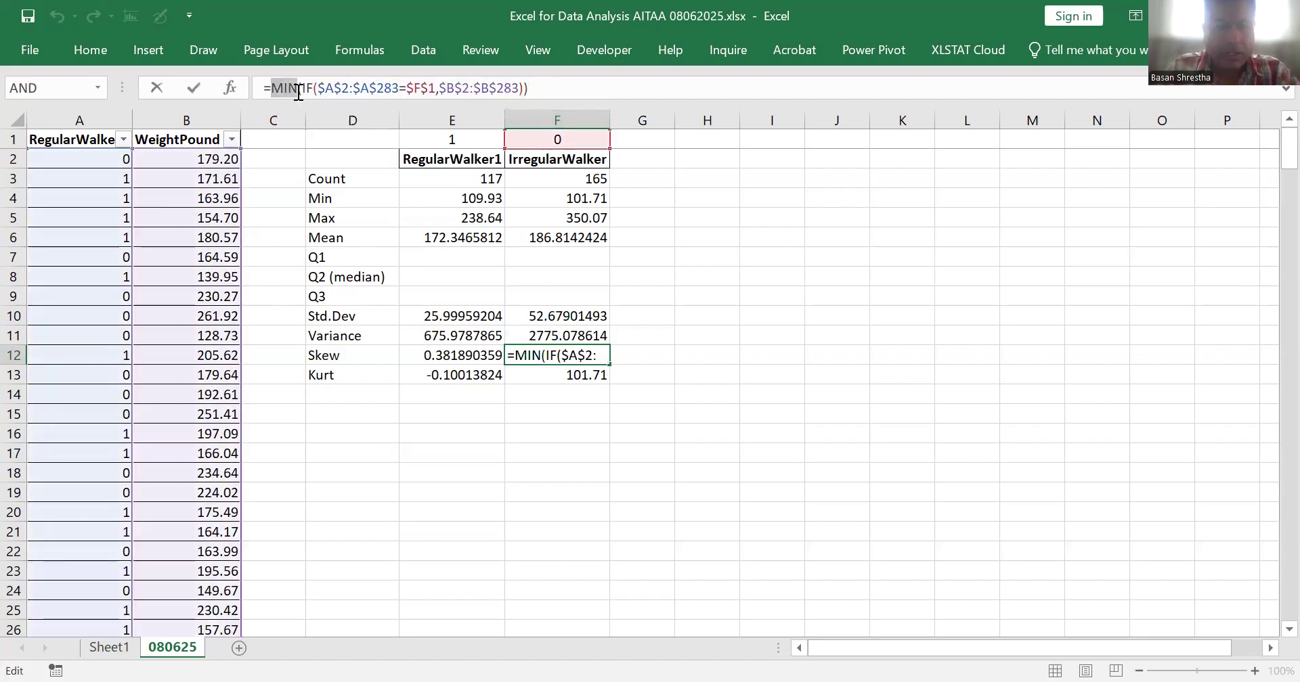
pyautogui.write('ske')
pyautogui.doubleClick(307, 123)
pyautogui.moveTo(553, 94); pyautogui.dragTo(470, 90)
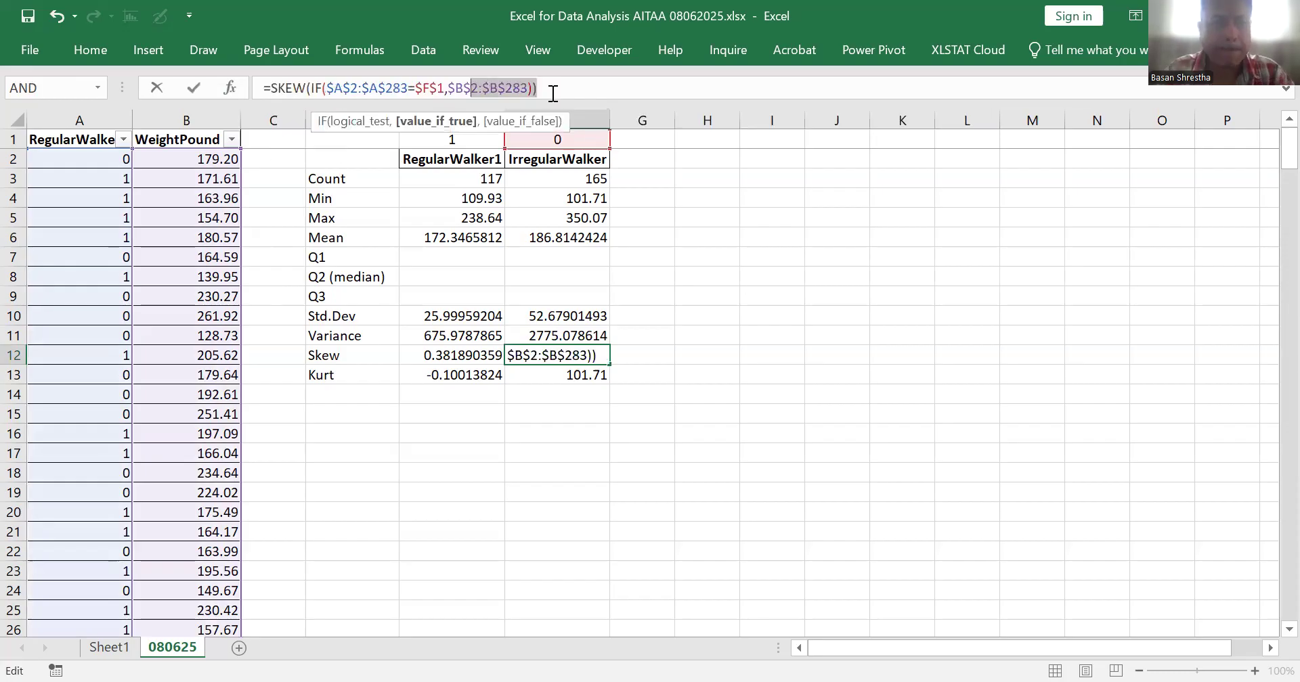
pyautogui.hotkey('ctrl', 'shift', 'Return')
# Step: Replace MIN with KURT in the Kurt formula for irregular walkers in F13 and enter it as an array formula
pyautogui.press('Down')
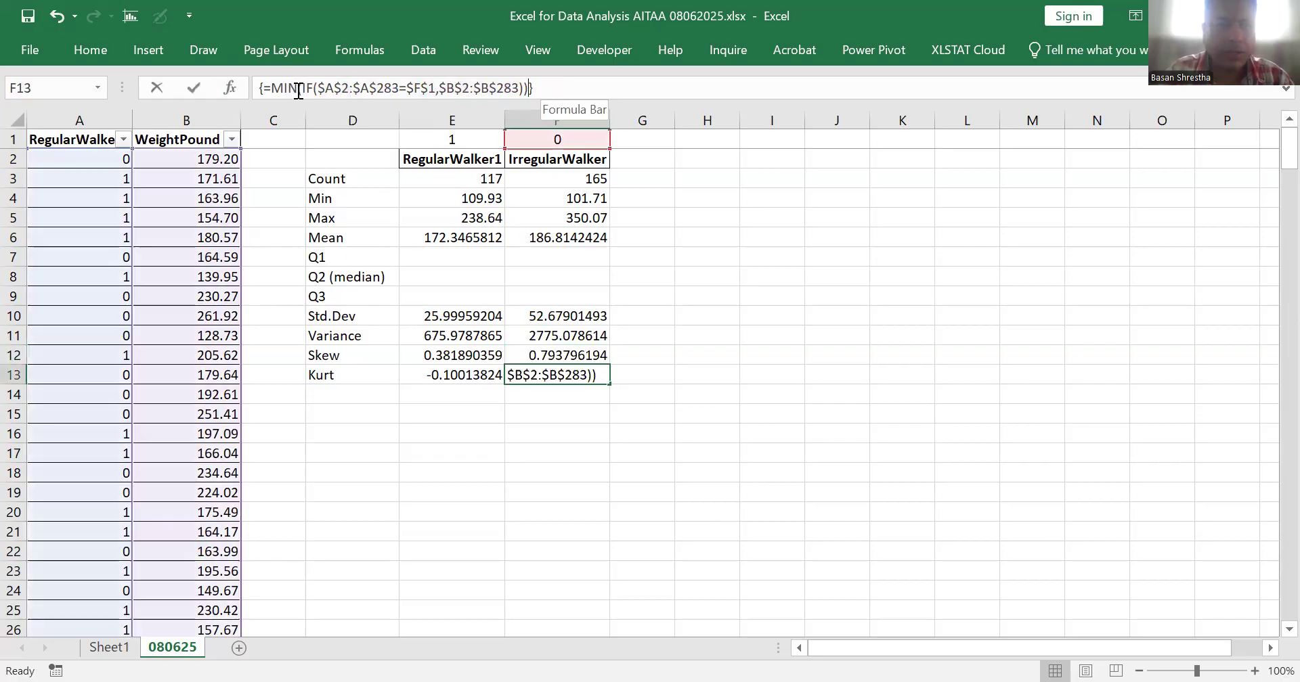
pyautogui.click(284, 88)
pyautogui.moveTo(283, 88); pyautogui.dragTo(298, 88)
pyautogui.hotkey('shift', 'Left')
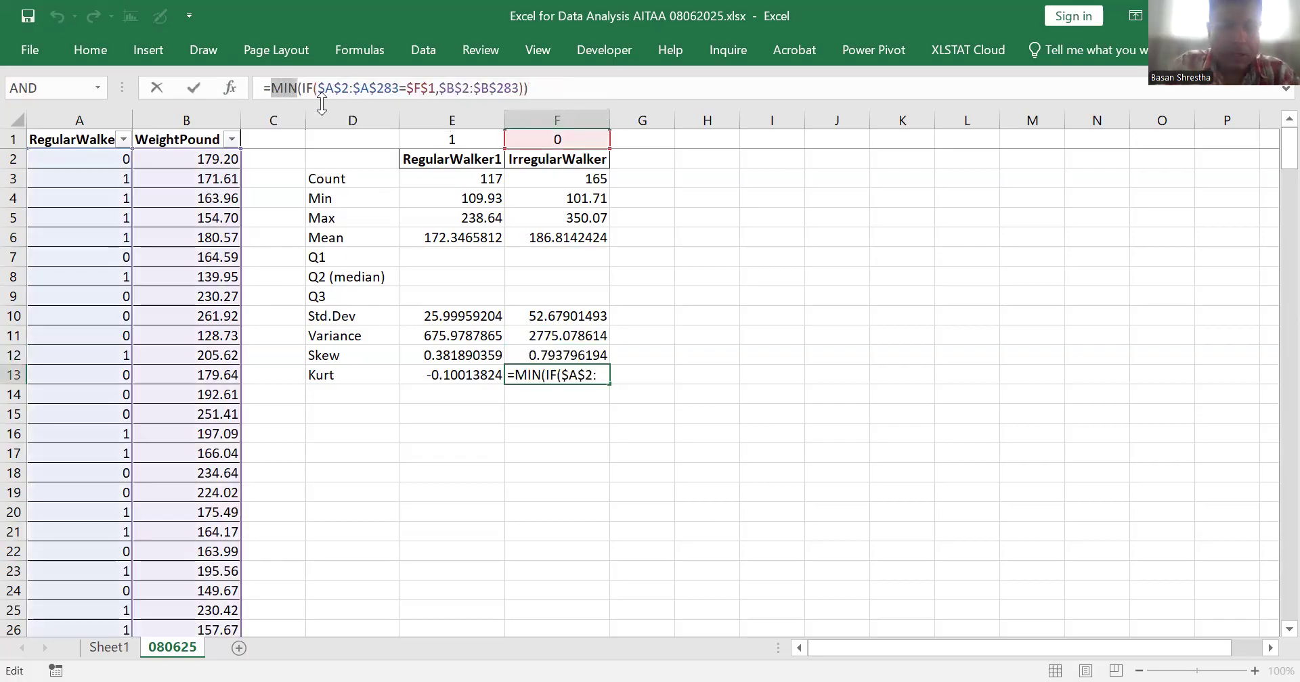
pyautogui.write('kurt')
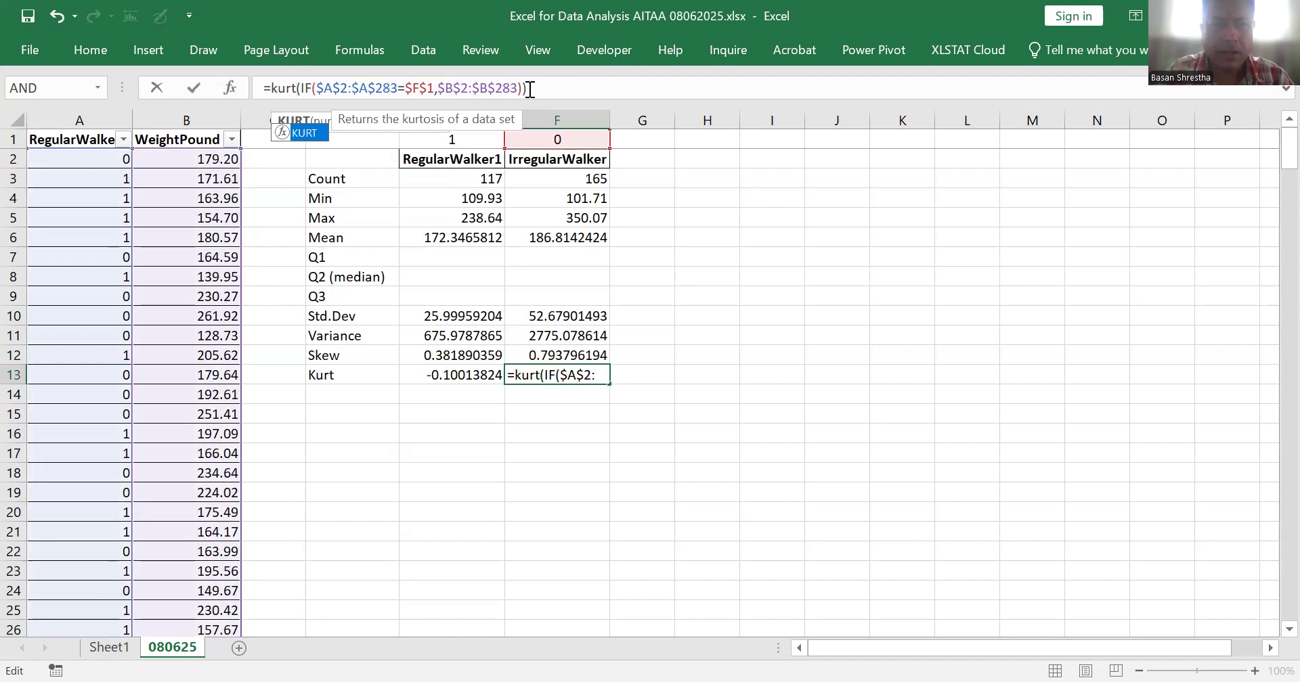
pyautogui.moveTo(530, 88); pyautogui.dragTo(216, 82)
pyautogui.hotkey('ctrl', 'shift', 'Return')
# Step: Copy the regular walkers' Mean array formula from E6 into the Q1 cell E7
pyautogui.press('Up')
pyautogui.press('Up')
pyautogui.press('Up')
pyautogui.press('Up')
pyautogui.press('Up')
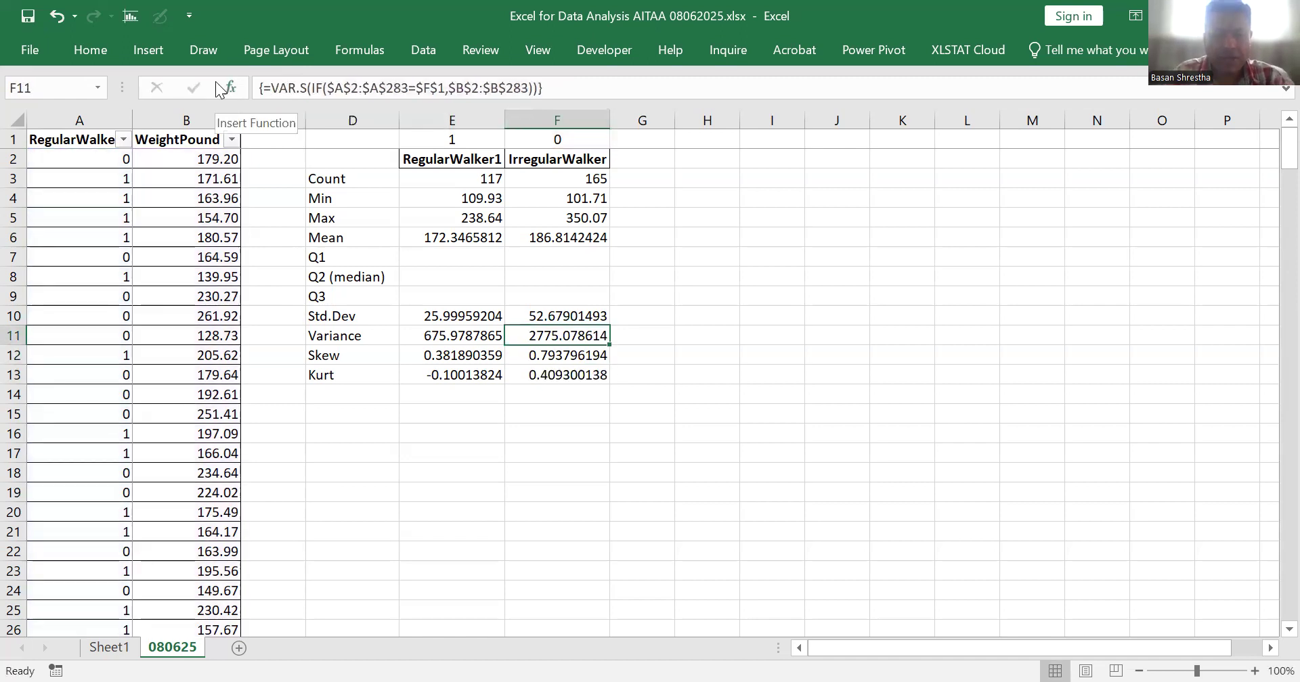
pyautogui.press('Up')
pyautogui.press('Left')
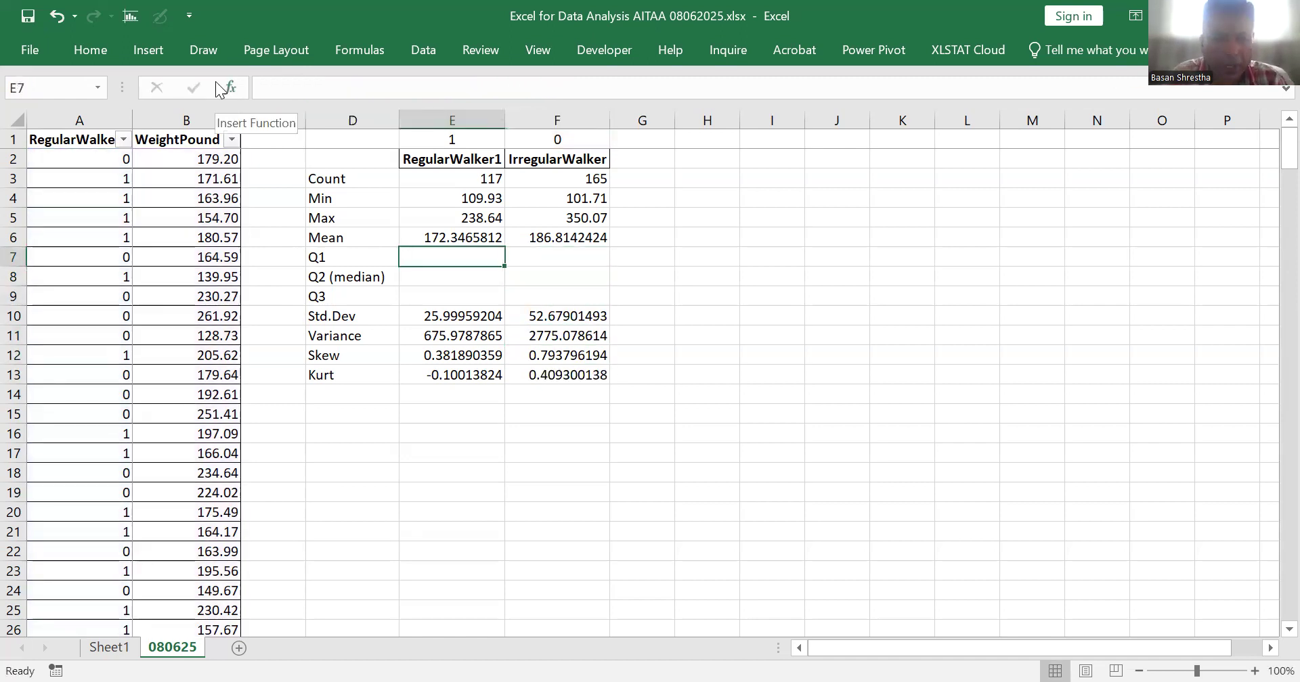
pyautogui.click(468, 241)
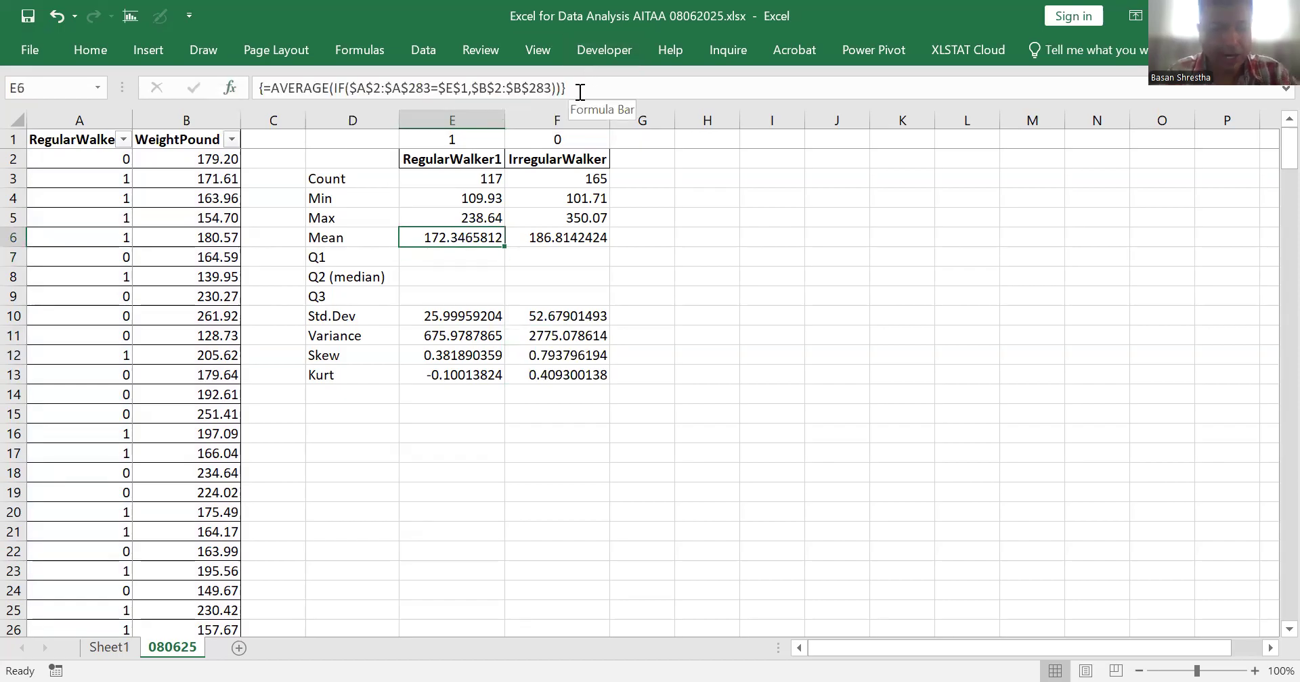
pyautogui.hotkey('ctrl', 'c')
pyautogui.press('Down')
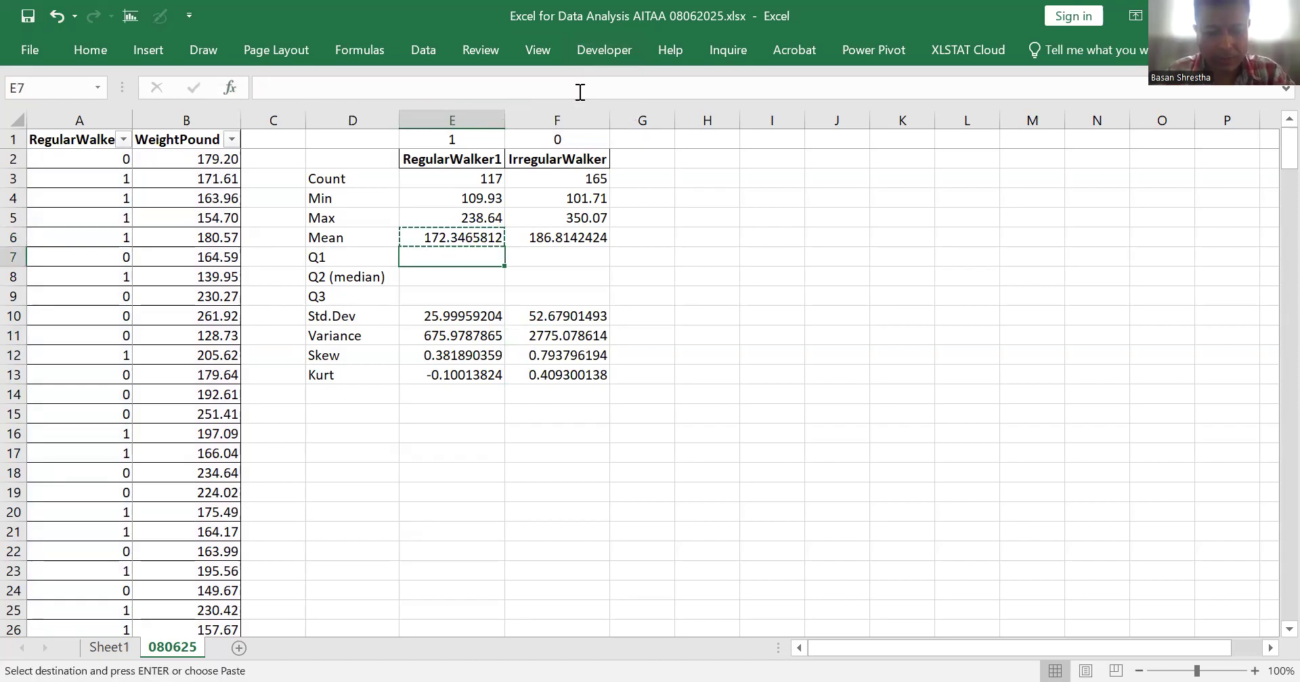
pyautogui.hotkey('ctrl', 'v')
pyautogui.press('Escape')
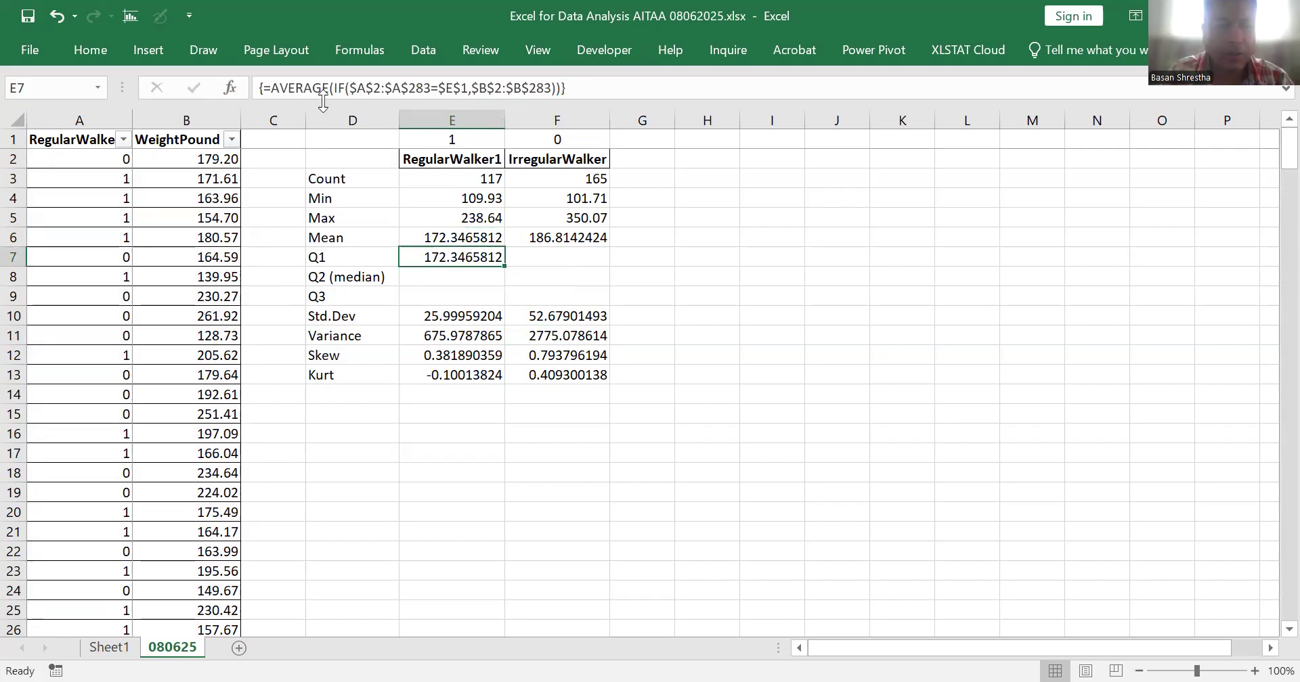
# Step: Replace AVERAGE with QUARTILE in the Q1 formula in E7, adding 1 as the quartile argument after the IF expression, and enter the formula
pyautogui.press('F2')
pyautogui.press('Home')
pyautogui.press('Right')
pyautogui.hotkey('ctrl', 'shift', 'Right')
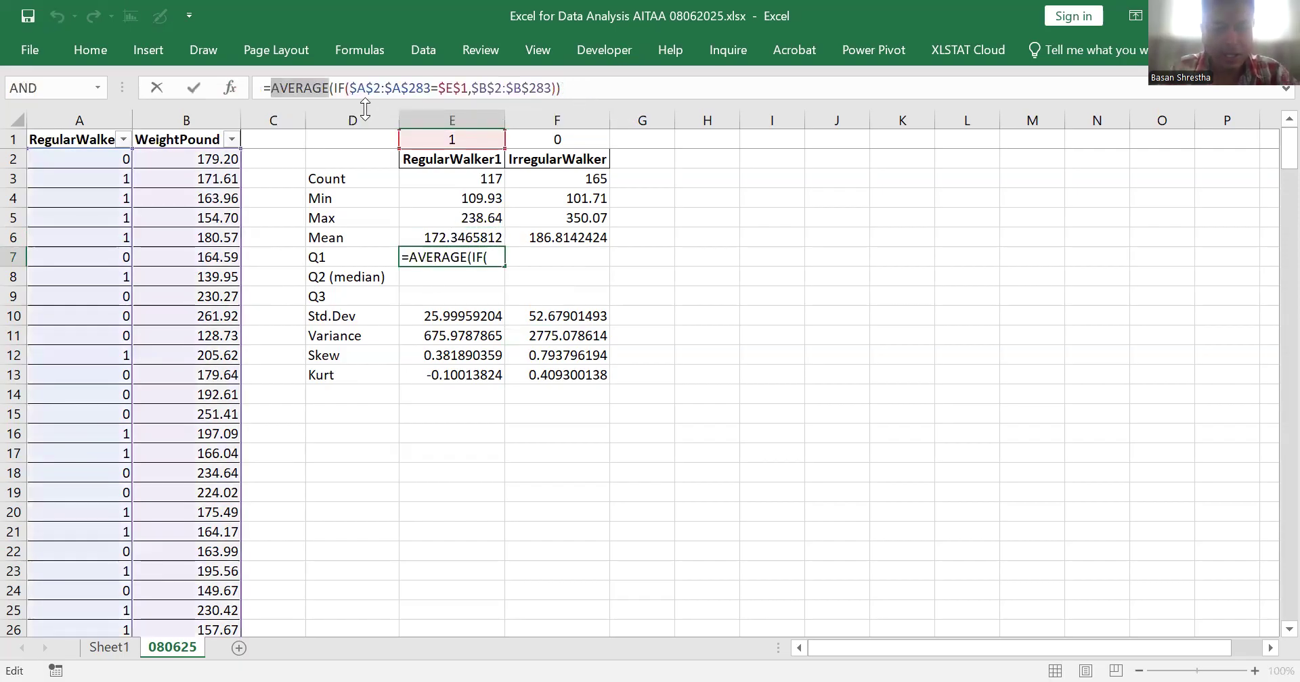
pyautogui.write('qua')
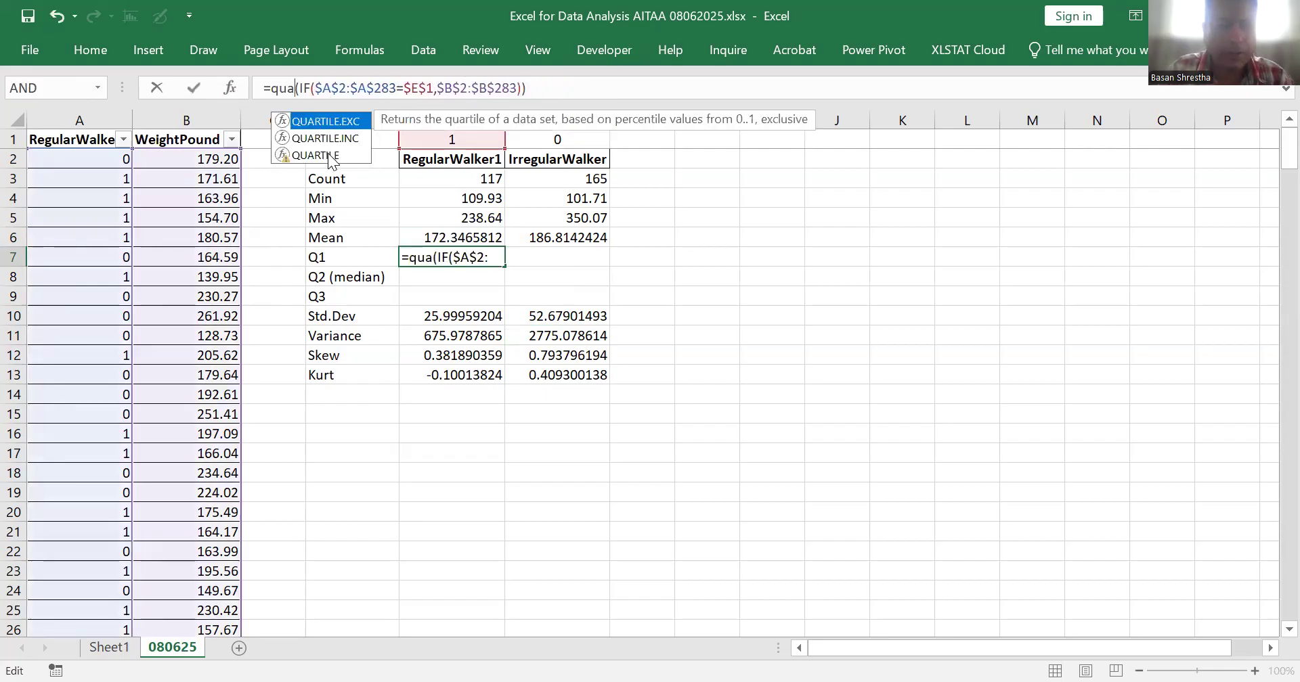
pyautogui.doubleClick(327, 155)
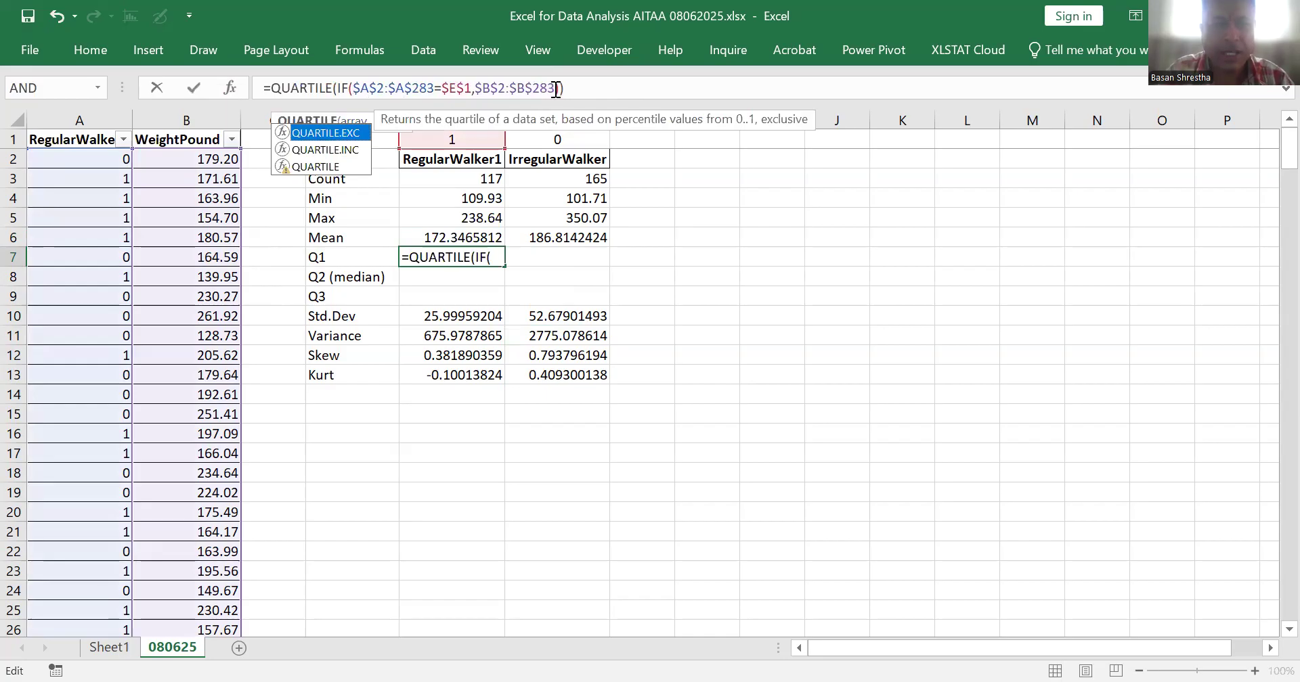
pyautogui.click(555, 89)
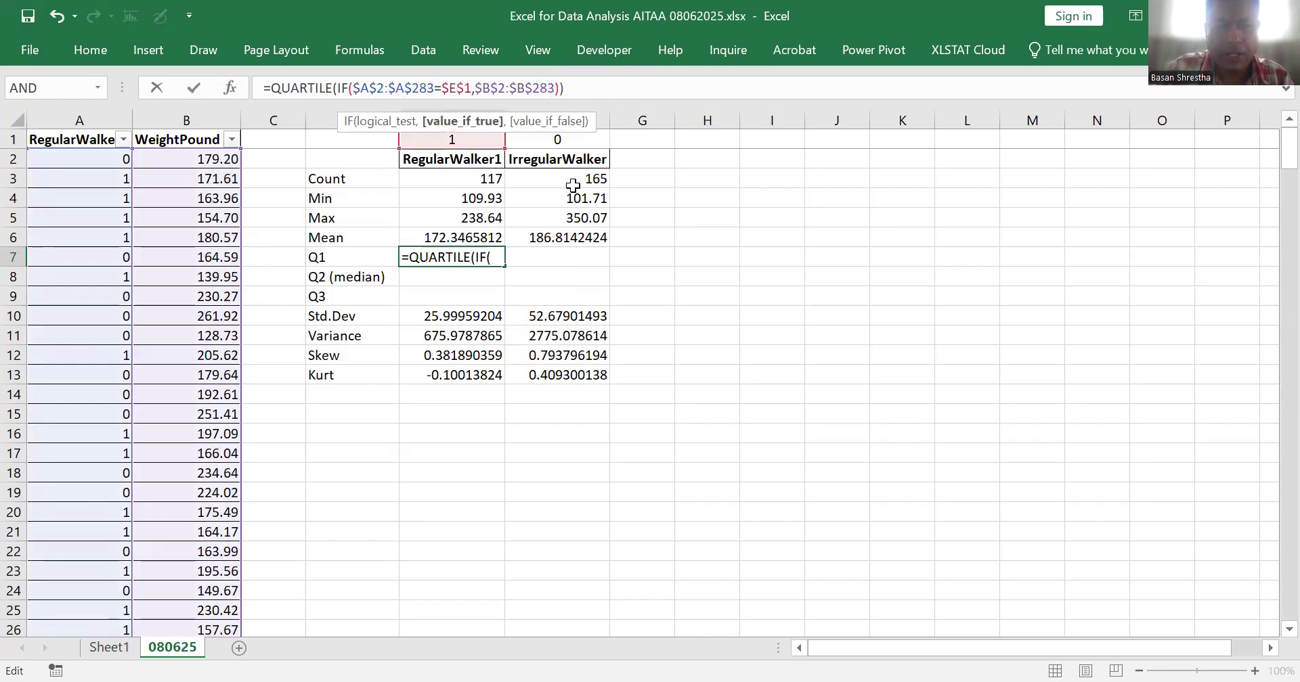
pyautogui.write(')')
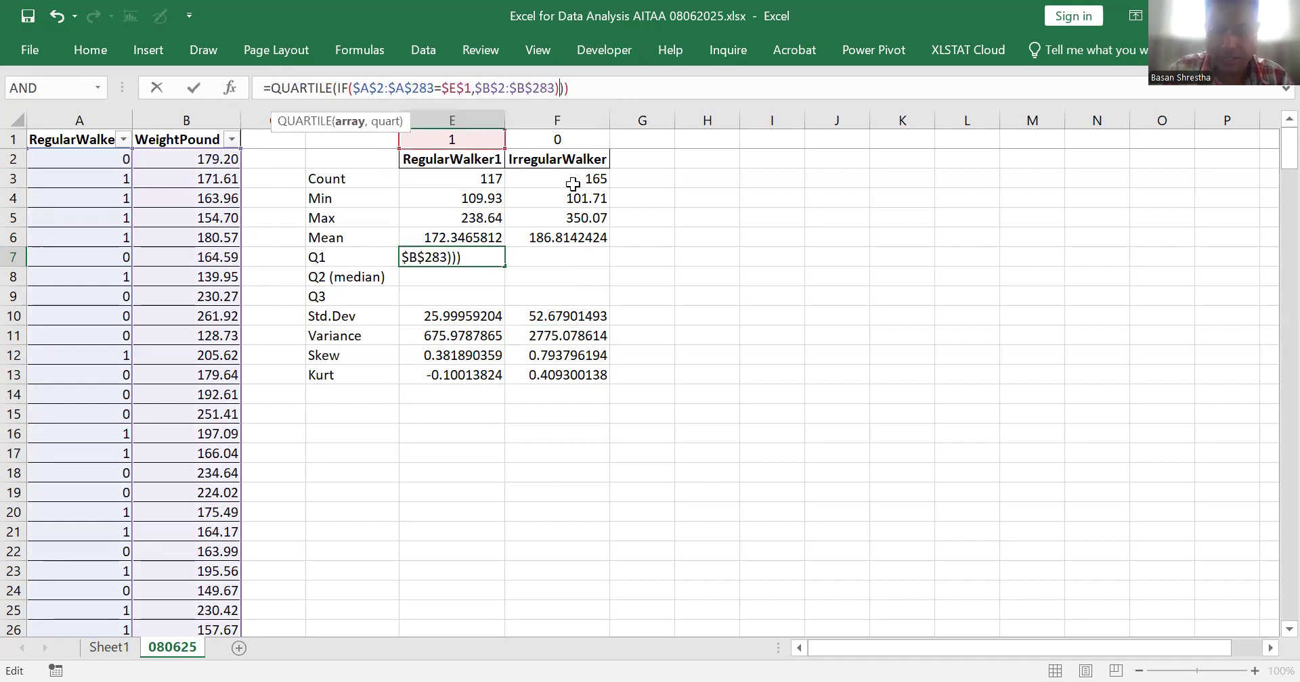
pyautogui.write(',')
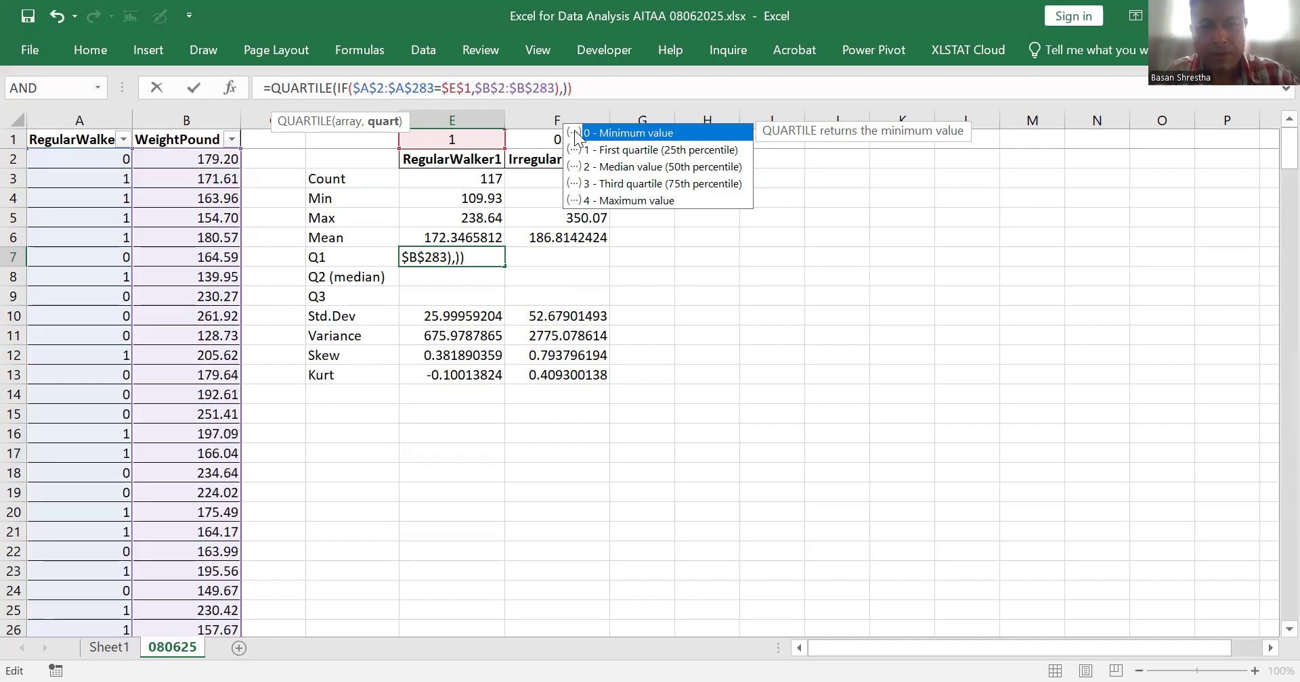
pyautogui.write('1')
pyautogui.moveTo(593, 90); pyautogui.dragTo(252, 89)
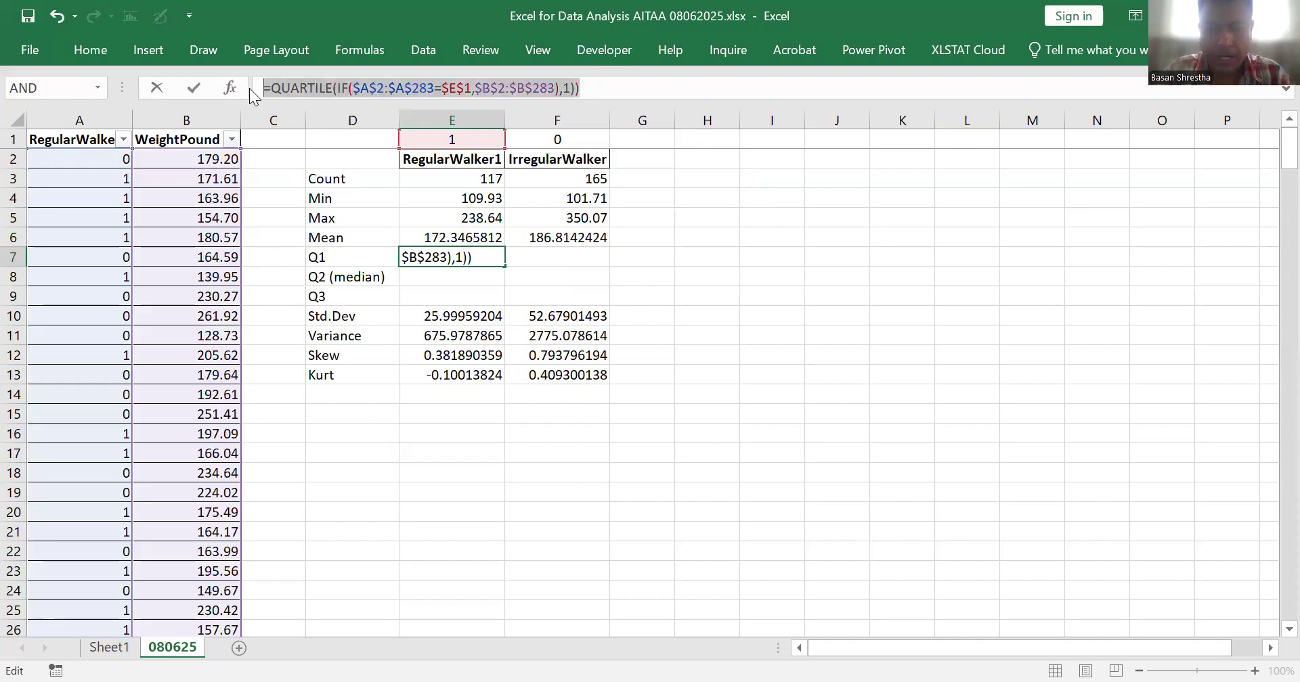
pyautogui.press('Return')
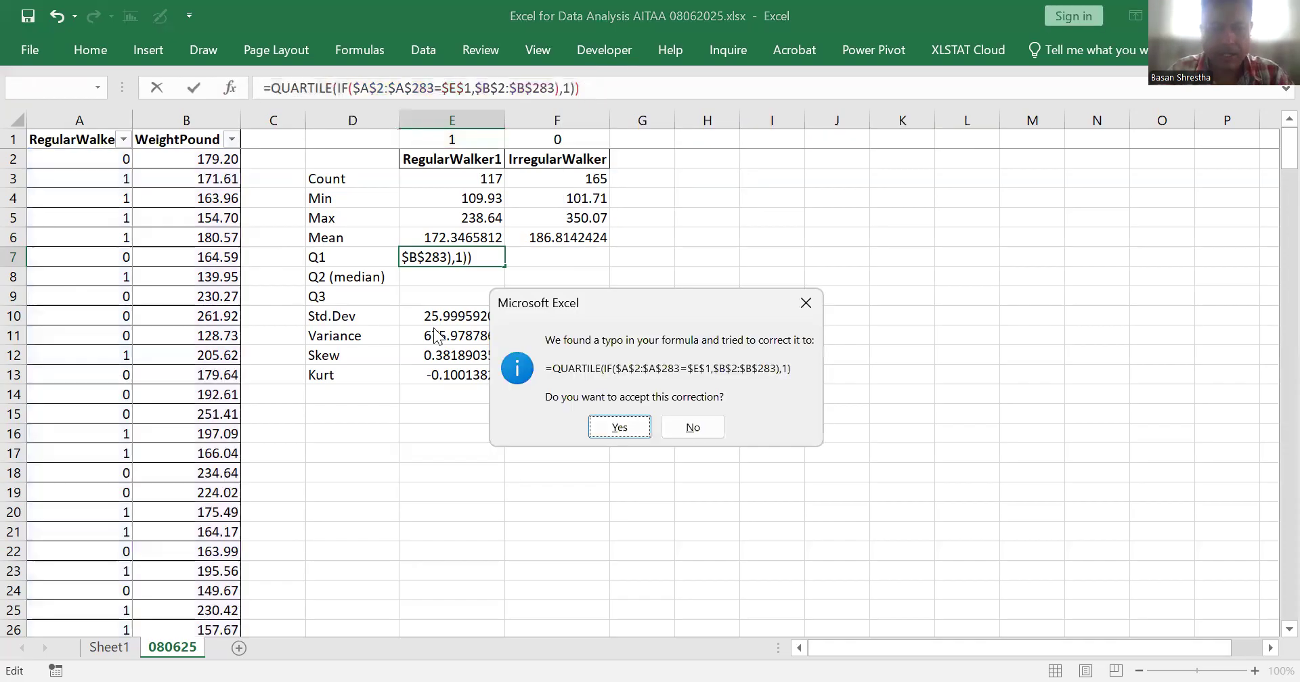
# Step: Accept the corrected Q1 formula in E7 and copy the mean formula from F6 into F7
pyautogui.click(627, 427)
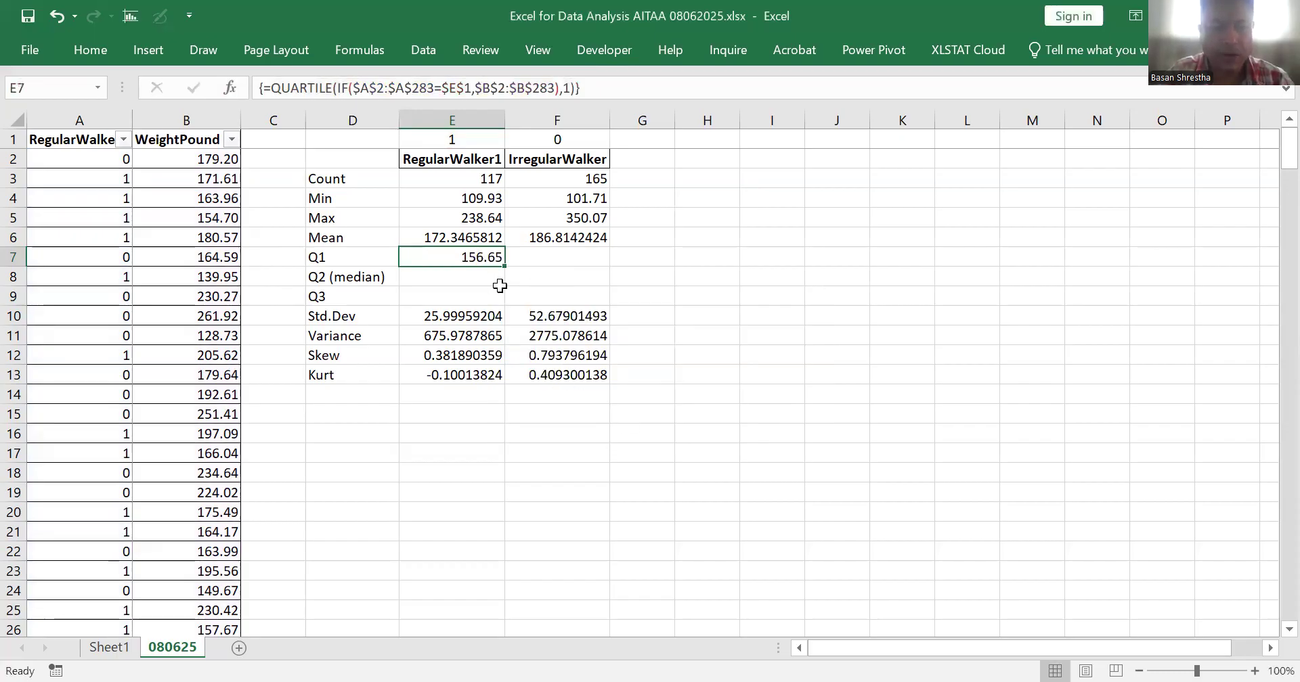
pyautogui.click(554, 260)
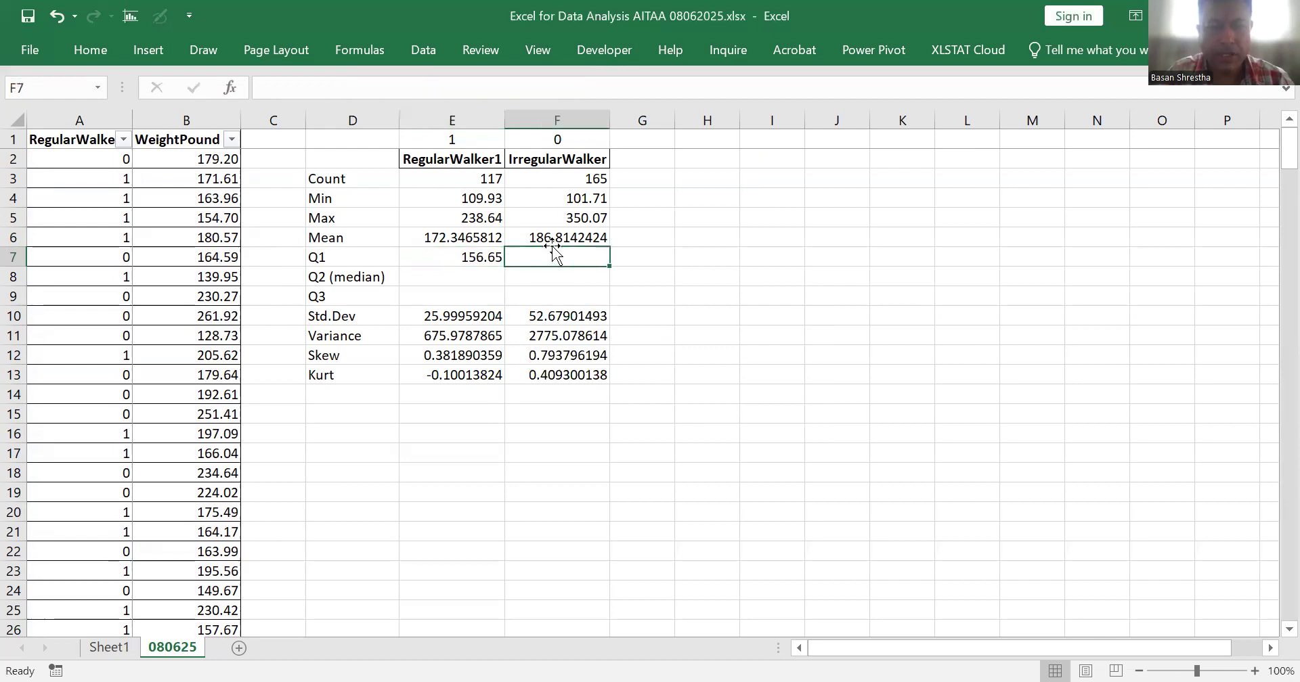
pyautogui.click(554, 239)
pyautogui.hotkey('ctrl', 'c')
pyautogui.press('Down')
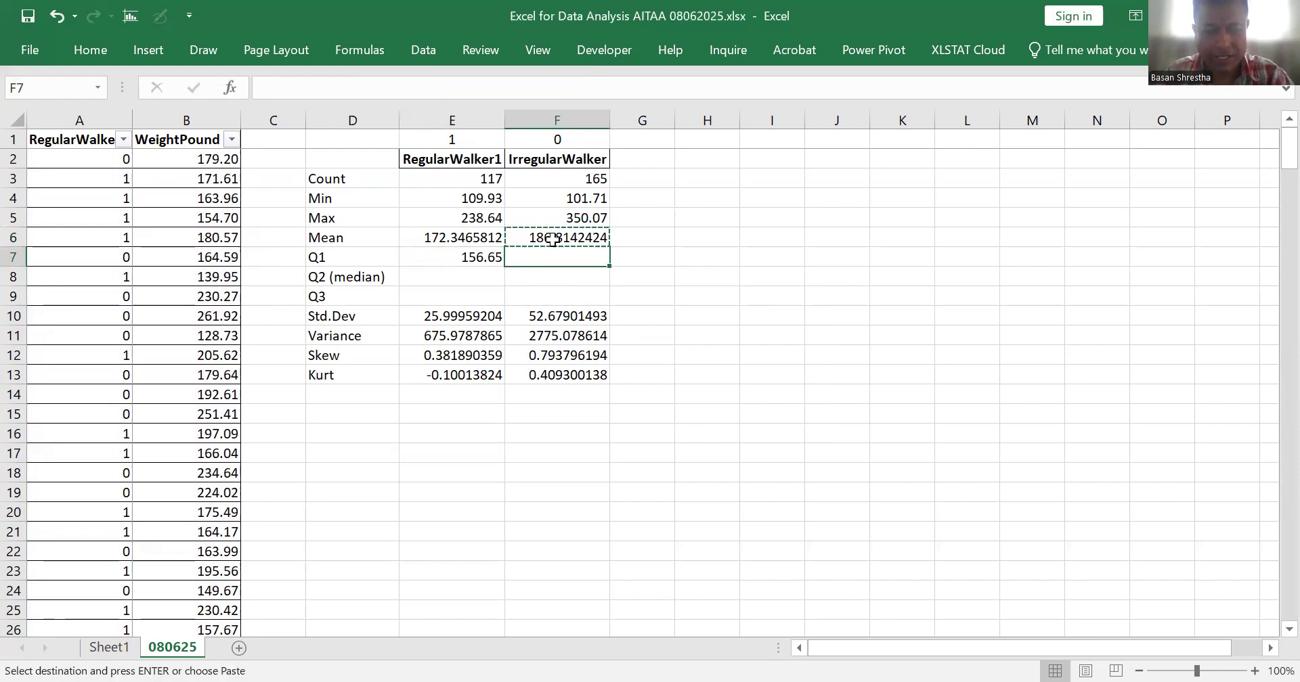
pyautogui.hotkey('ctrl', 'v')
pyautogui.press('Escape')
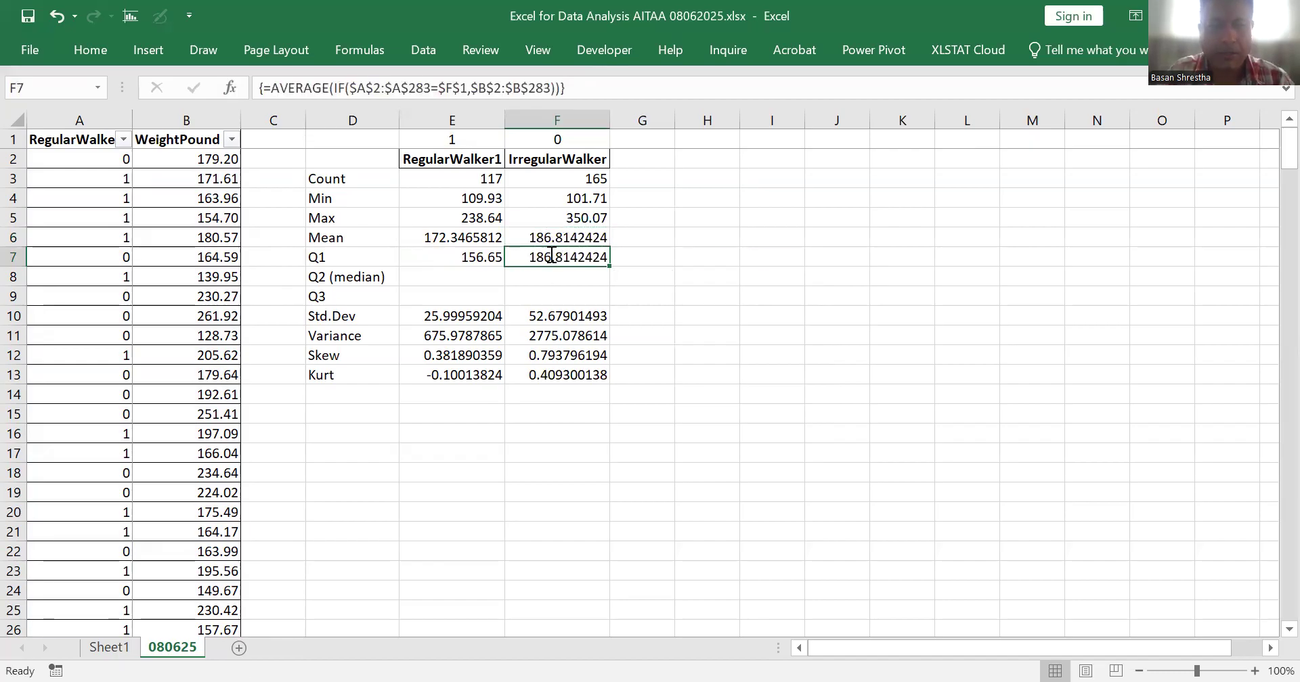
# Step: Change the formula in F7 to the array formula =QUARTILE(IF($A$2:$A$283=$F$1,$B$2:$B$283),1), accepting the suggested correction
pyautogui.doubleClick(549, 254)
pyautogui.click(328, 89)
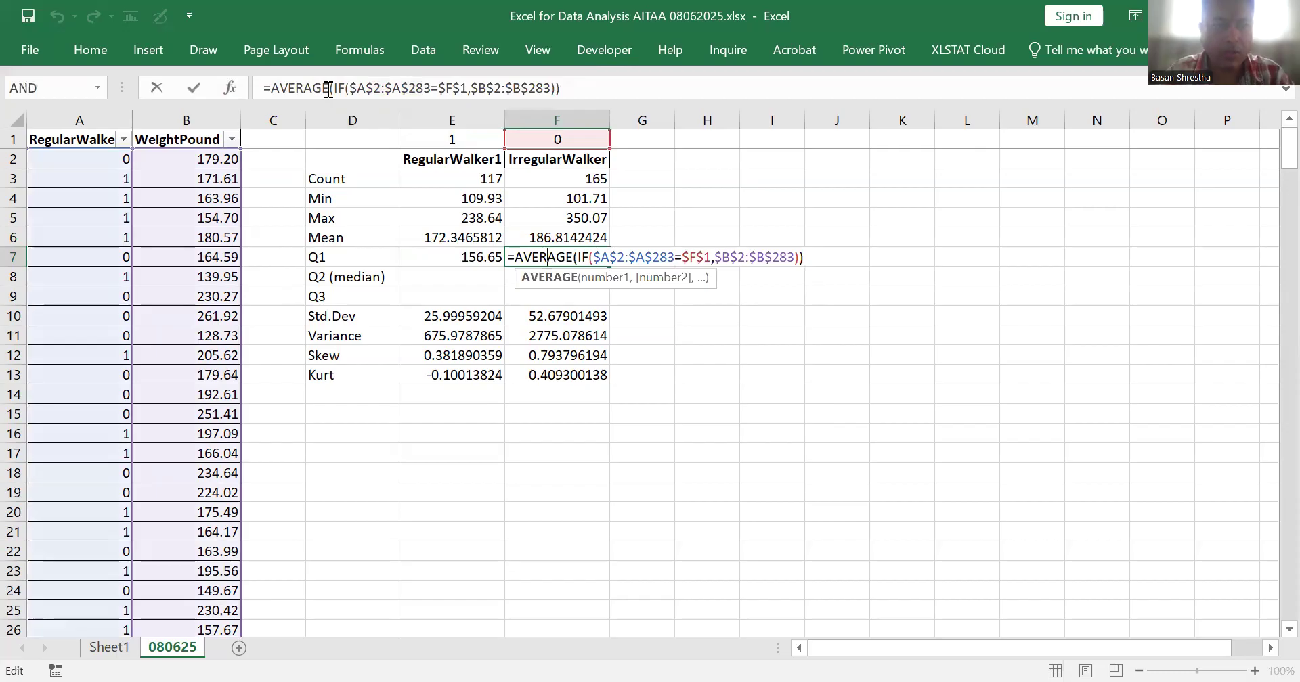
pyautogui.doubleClick(328, 88)
pyautogui.write('qua')
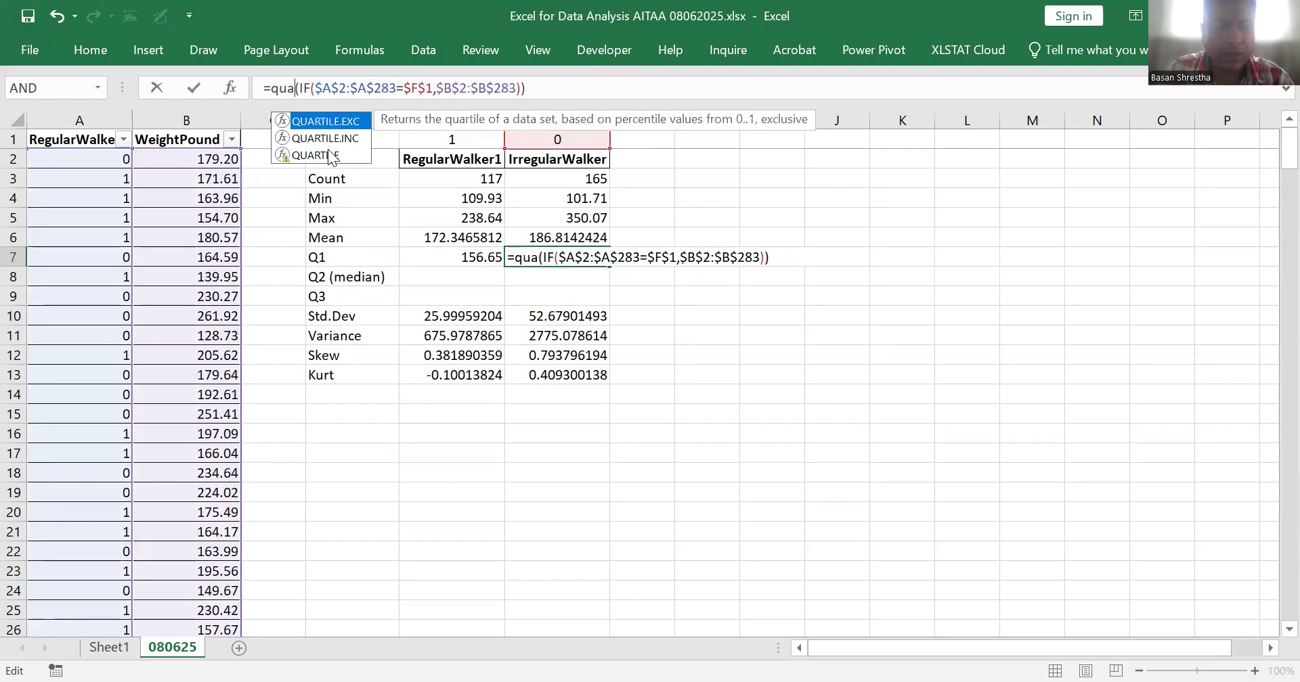
pyautogui.press('Tab')
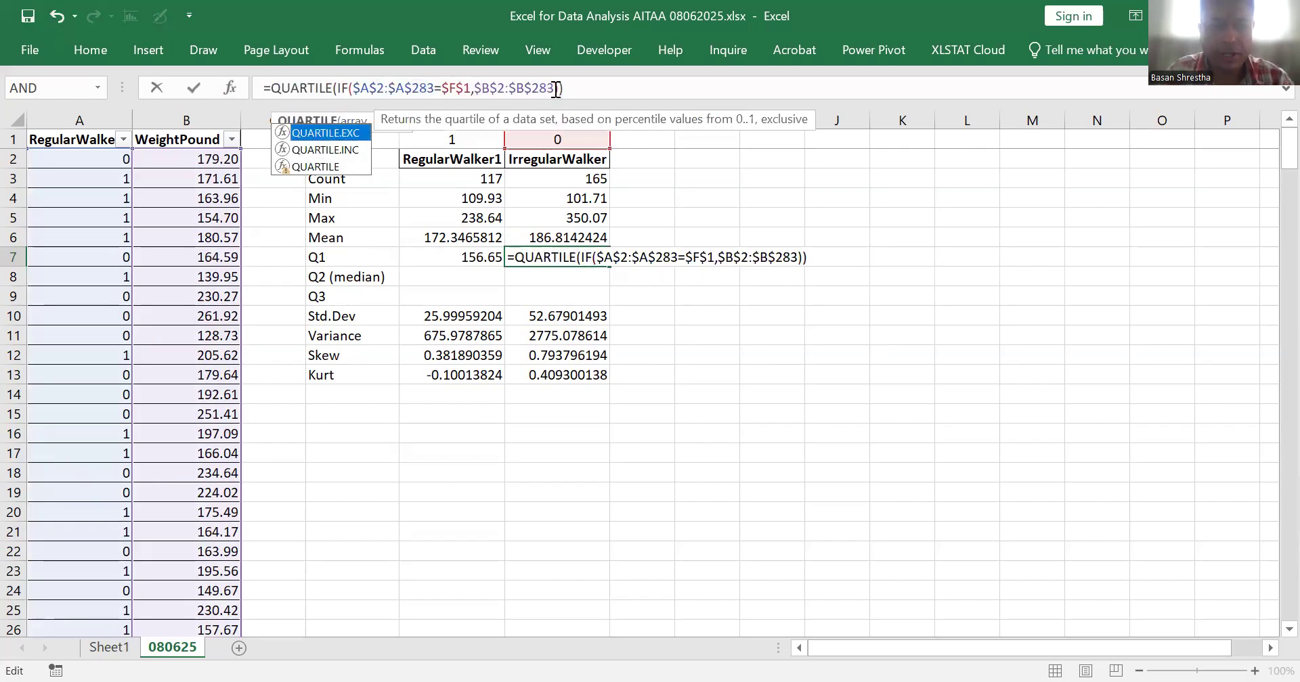
pyautogui.click(556, 89)
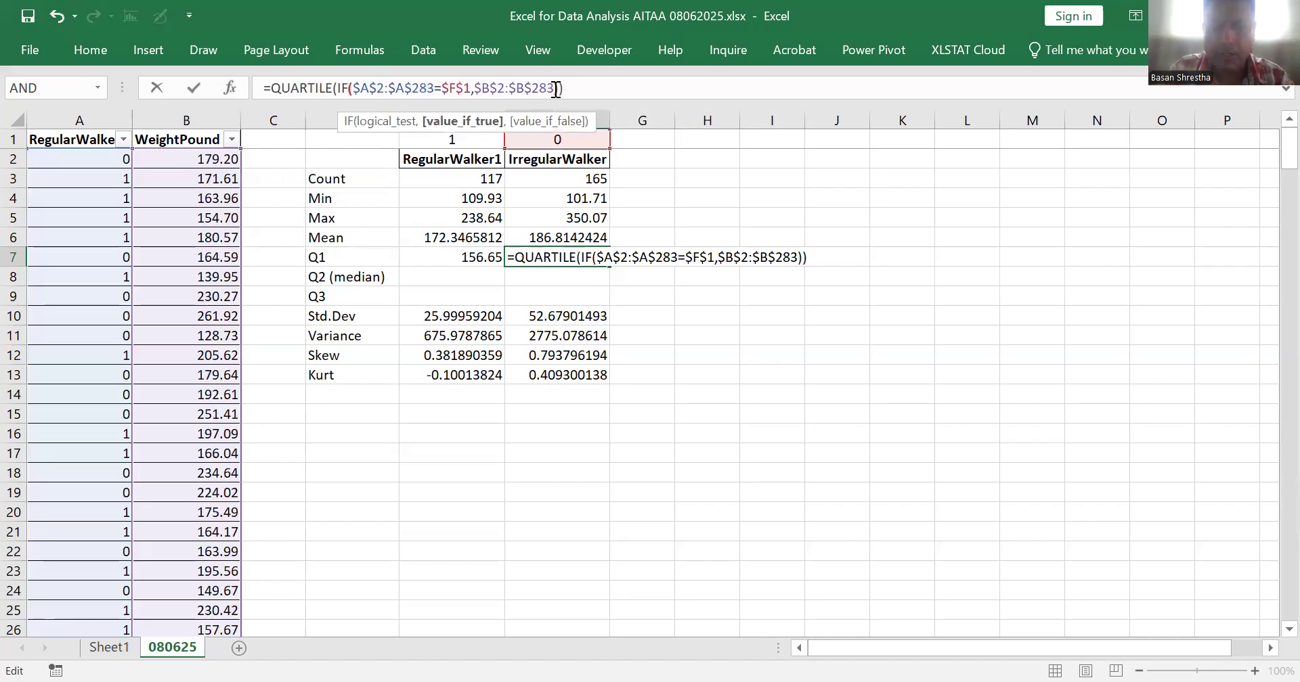
pyautogui.write('),1')
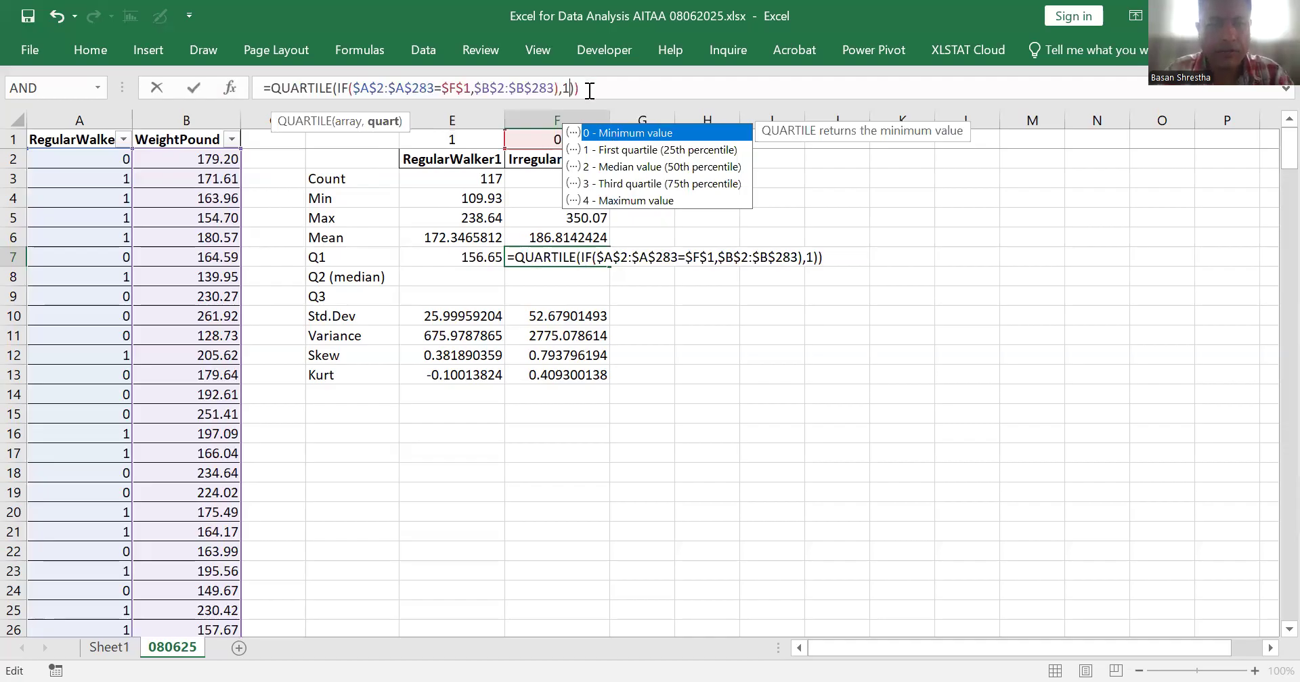
pyautogui.press('Return')
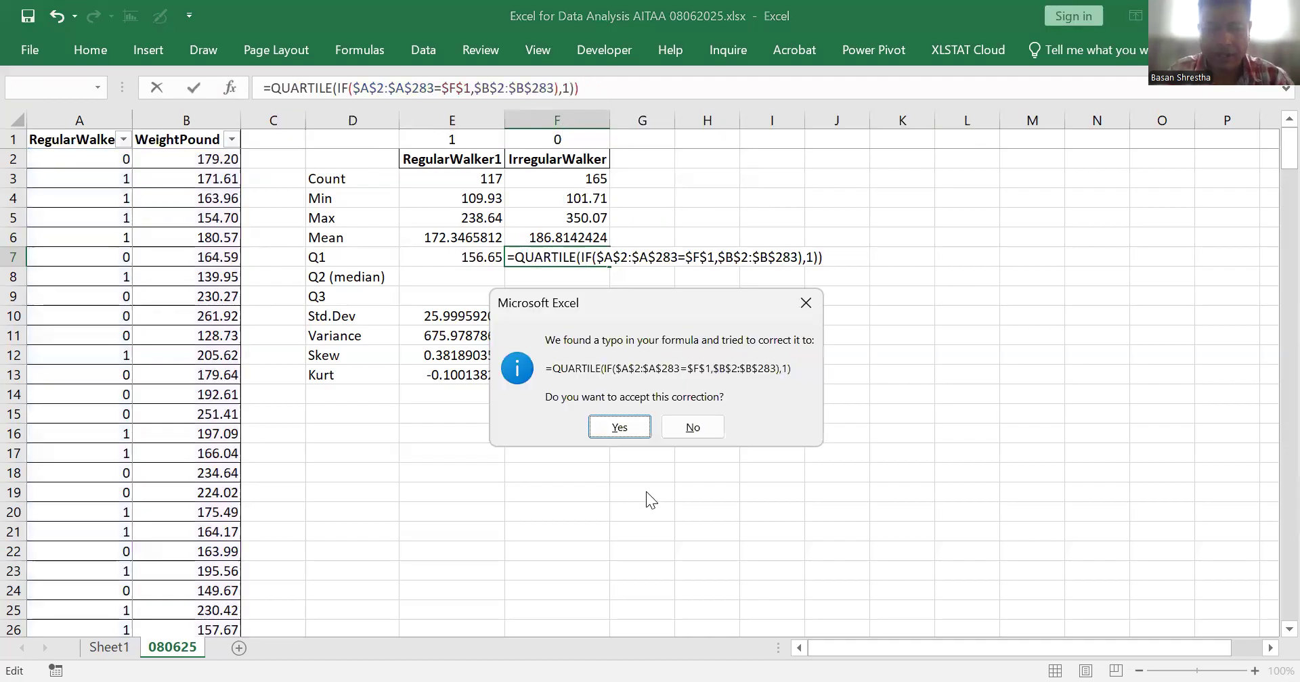
pyautogui.click(613, 433)
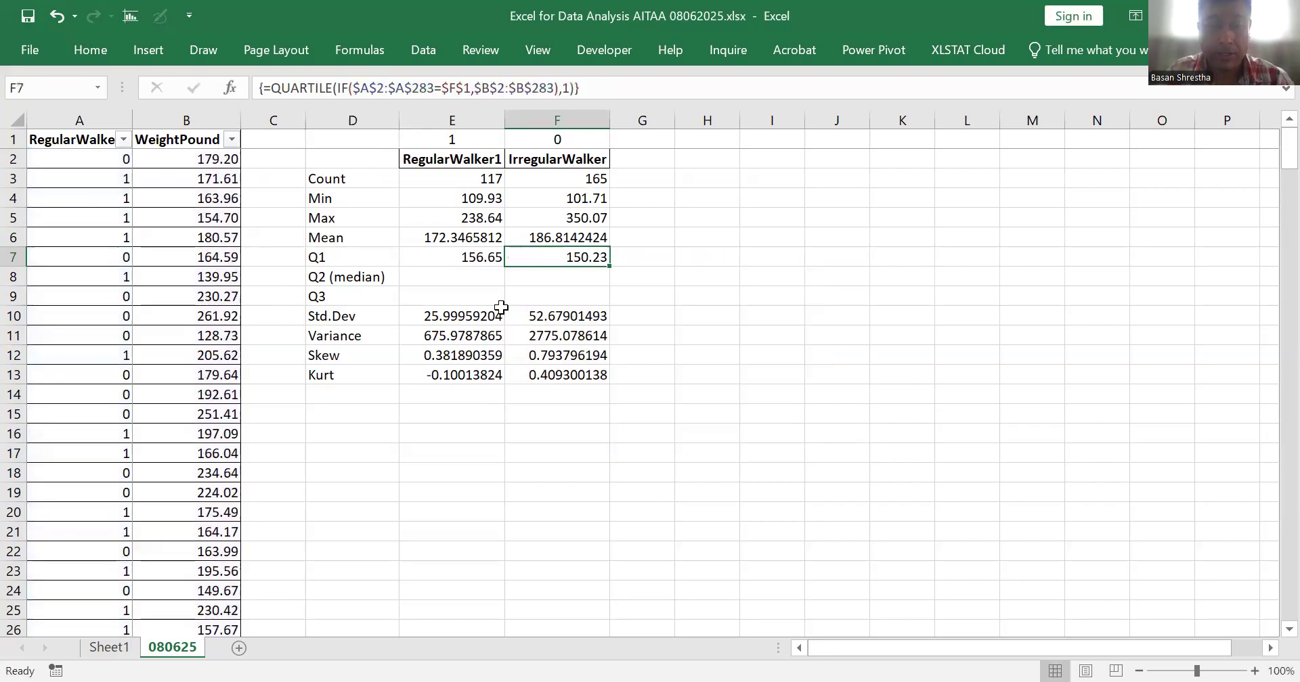
# Step: Copy the Q1 formulas in E7:F7 into the Q2 (median) and Q3 rows, 8 and 9
pyautogui.click(476, 258)
pyautogui.hotkey('shift', 'Right')
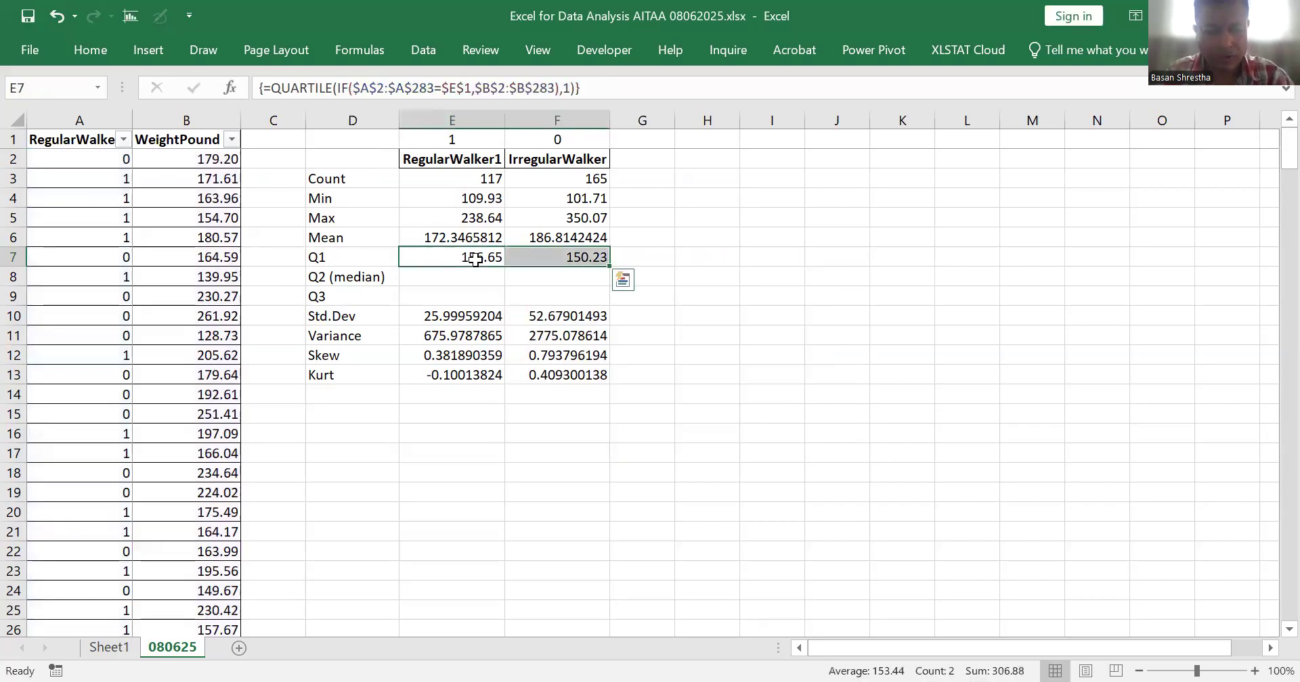
pyautogui.hotkey('ctrl', 'c')
pyautogui.press('Down')
pyautogui.hotkey('ctrl', 'v')
pyautogui.press('Down')
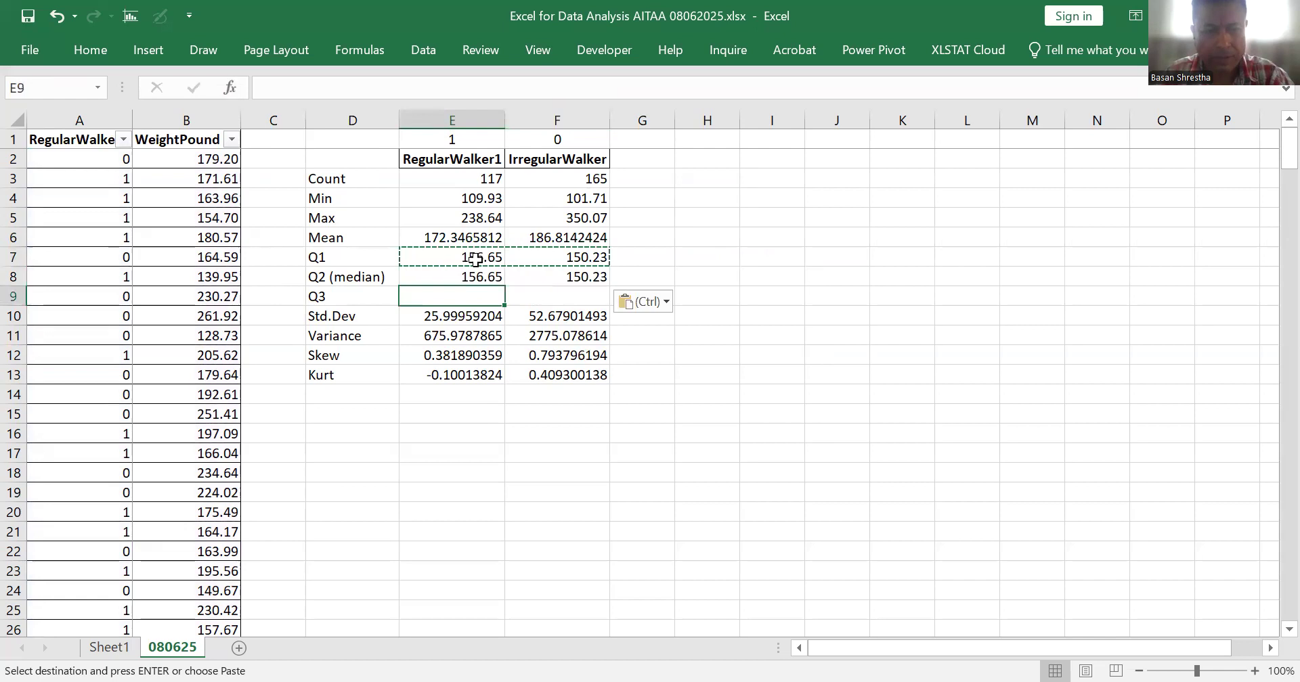
pyautogui.hotkey('ctrl', 'v')
pyautogui.press('Escape')
# Step: Set the quartile argument in E8 to 2 and enter it as an array formula for the RegularWalker1 median
pyautogui.press('Up')
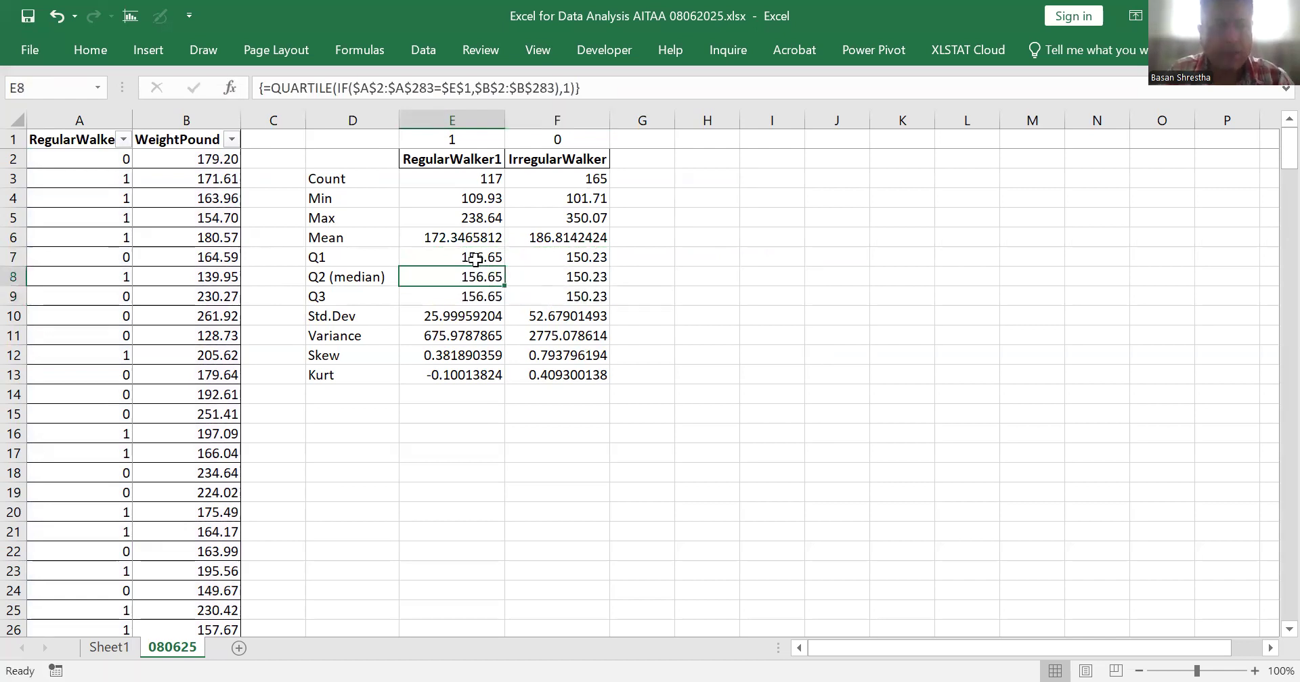
pyautogui.click(567, 89)
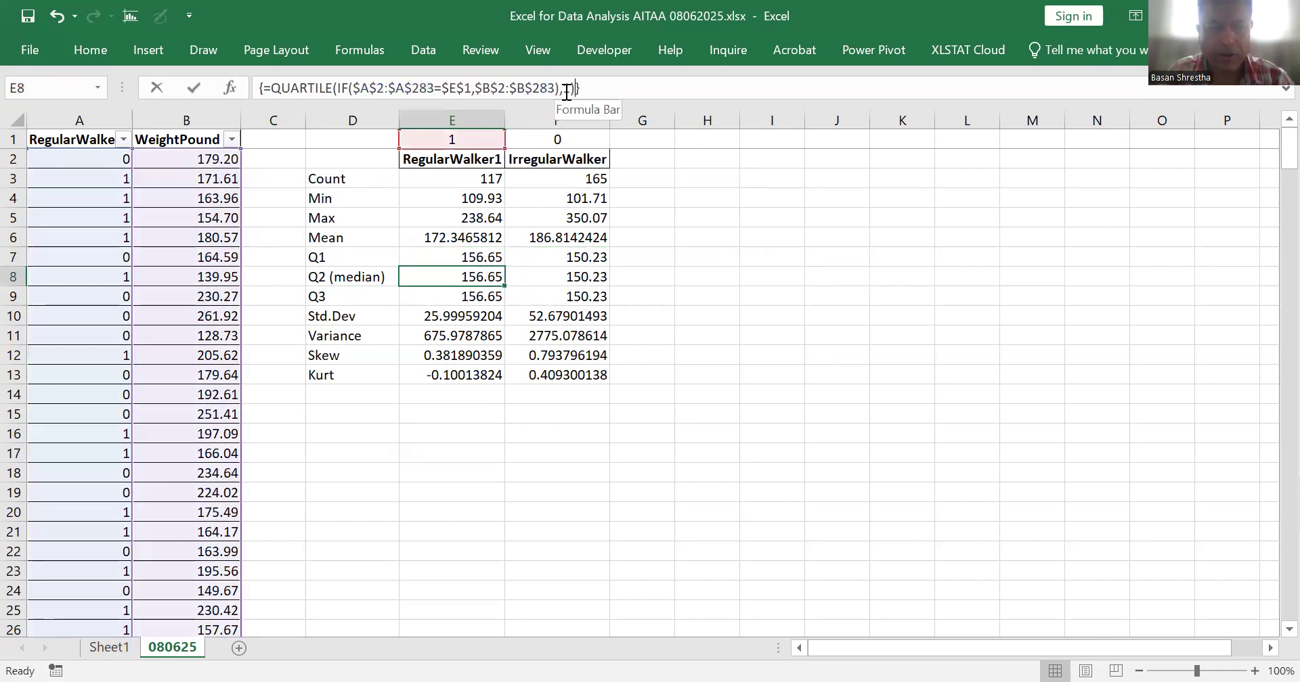
pyautogui.press('BackSpace')
pyautogui.write('2')
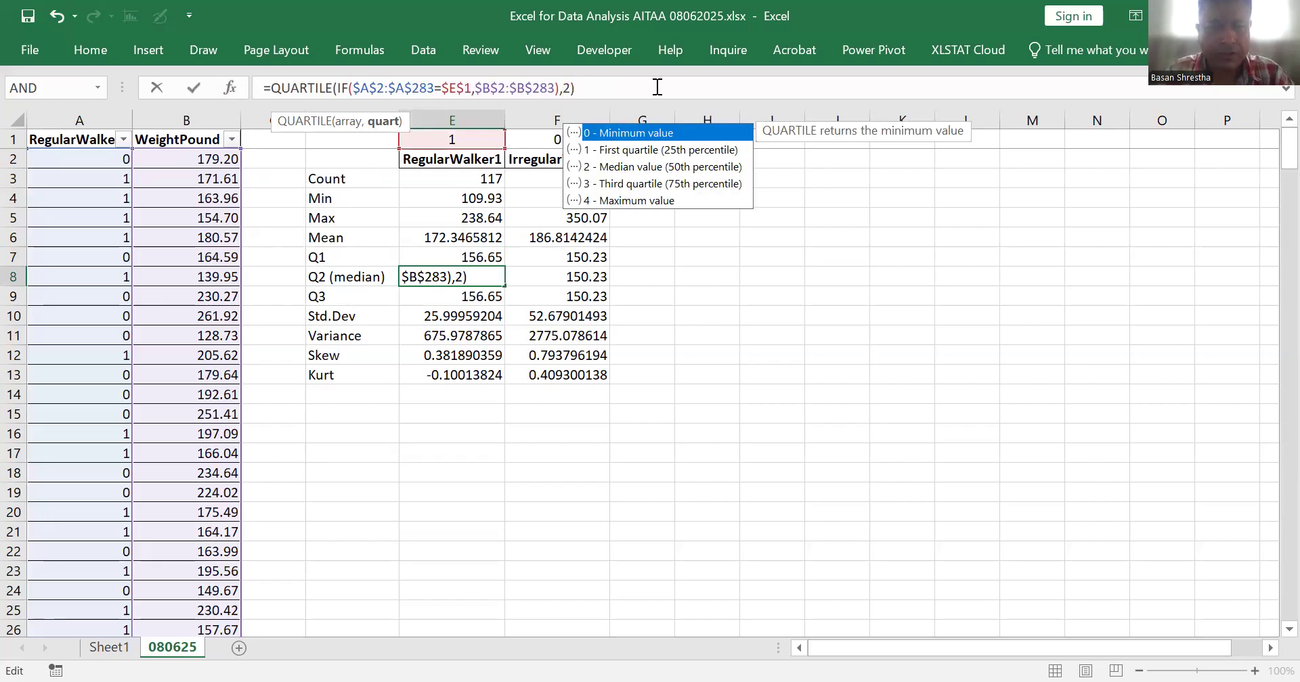
pyautogui.hotkey('ctrl', 'shift', 'Return')
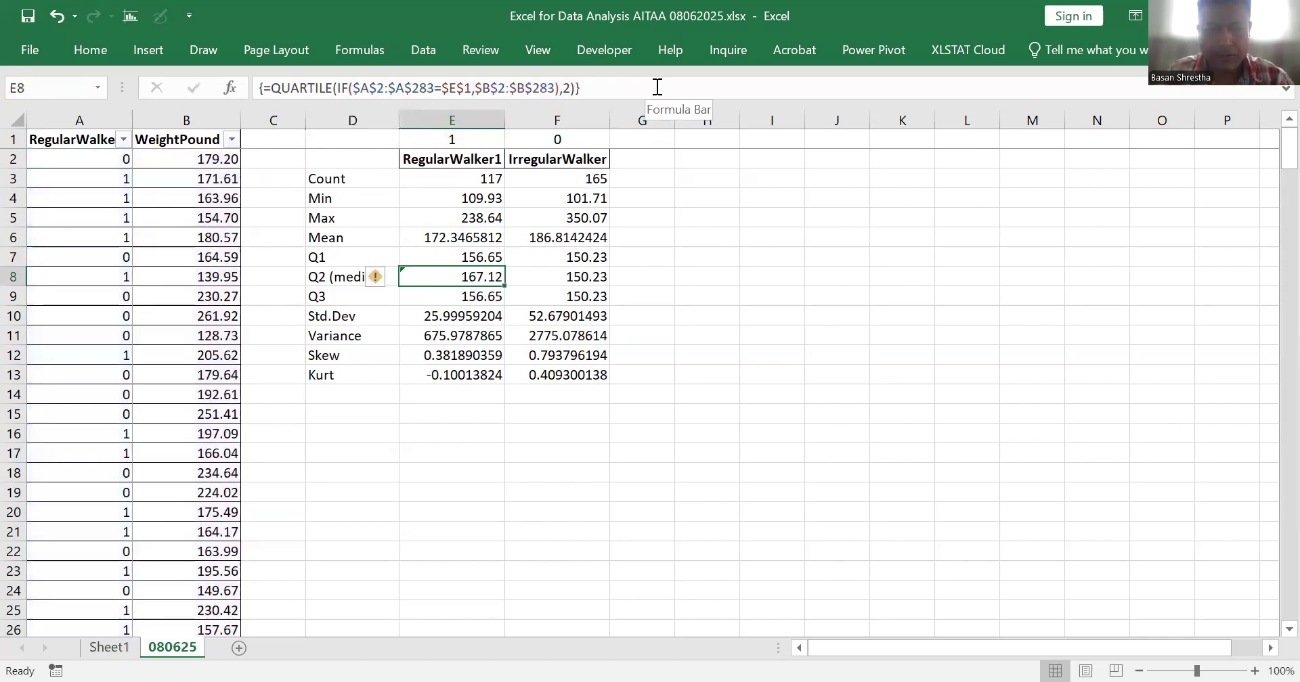
# Step: Set the quartile argument in F8 to 2 and enter it as an array formula for the IrregularWalker median
pyautogui.press('Right')
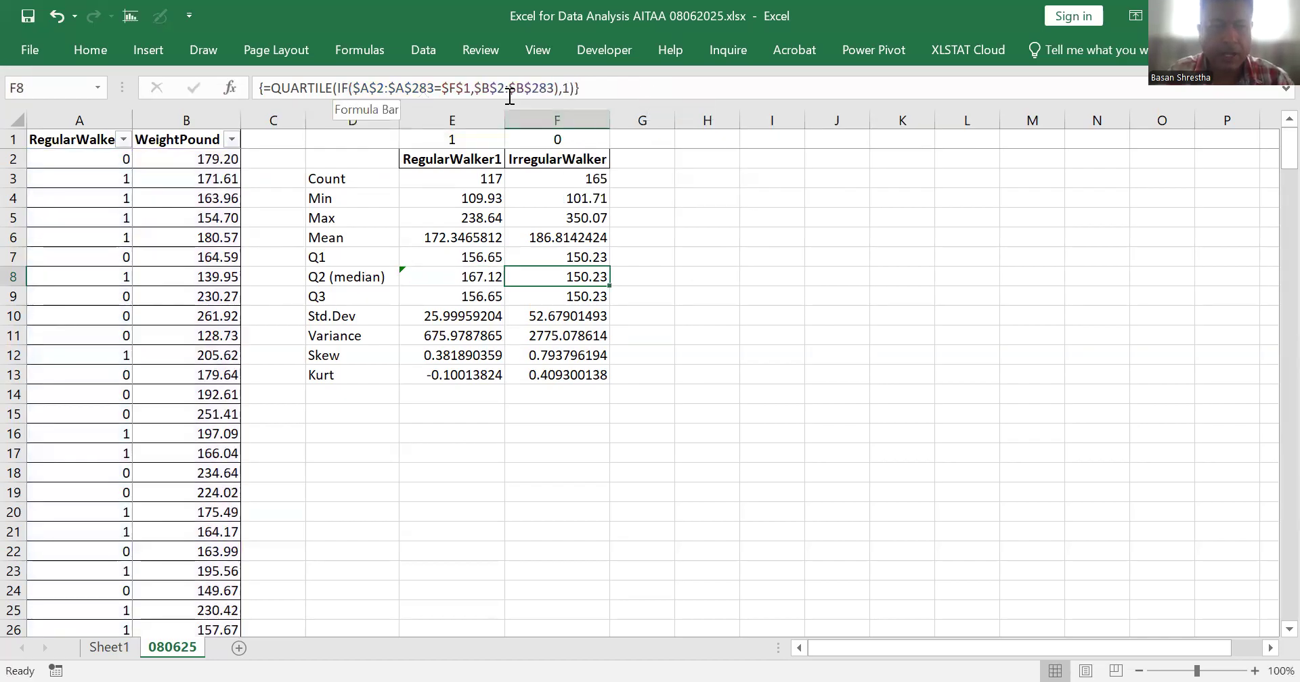
pyautogui.click(567, 88)
pyautogui.doubleClick(568, 88)
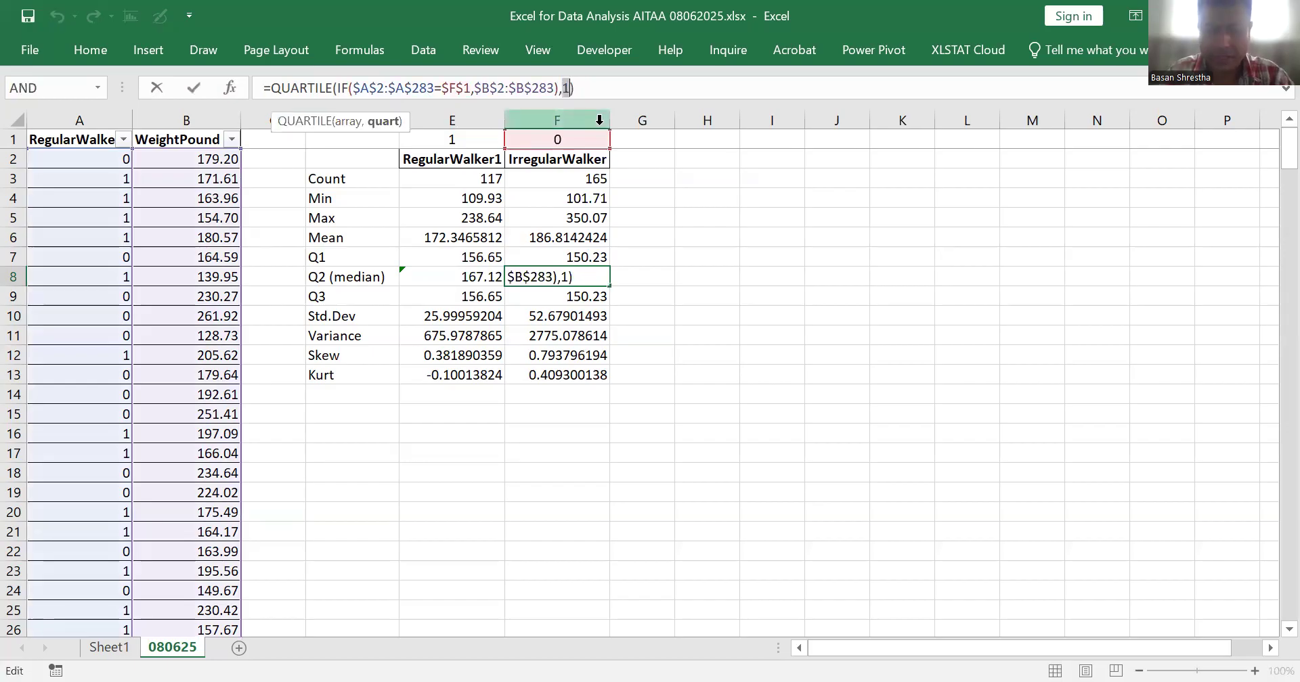
pyautogui.write('2')
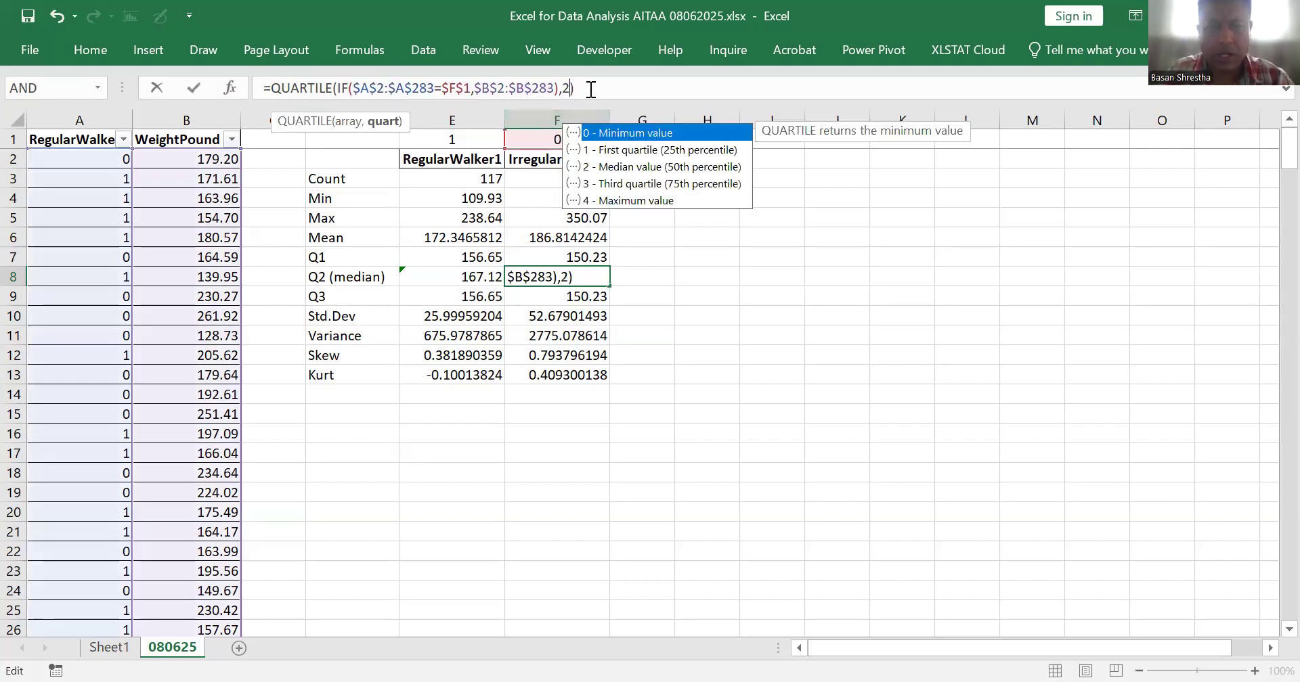
pyautogui.moveTo(574, 88); pyautogui.dragTo(441, 107)
pyautogui.hotkey('ctrl', 'shift', 'Return')
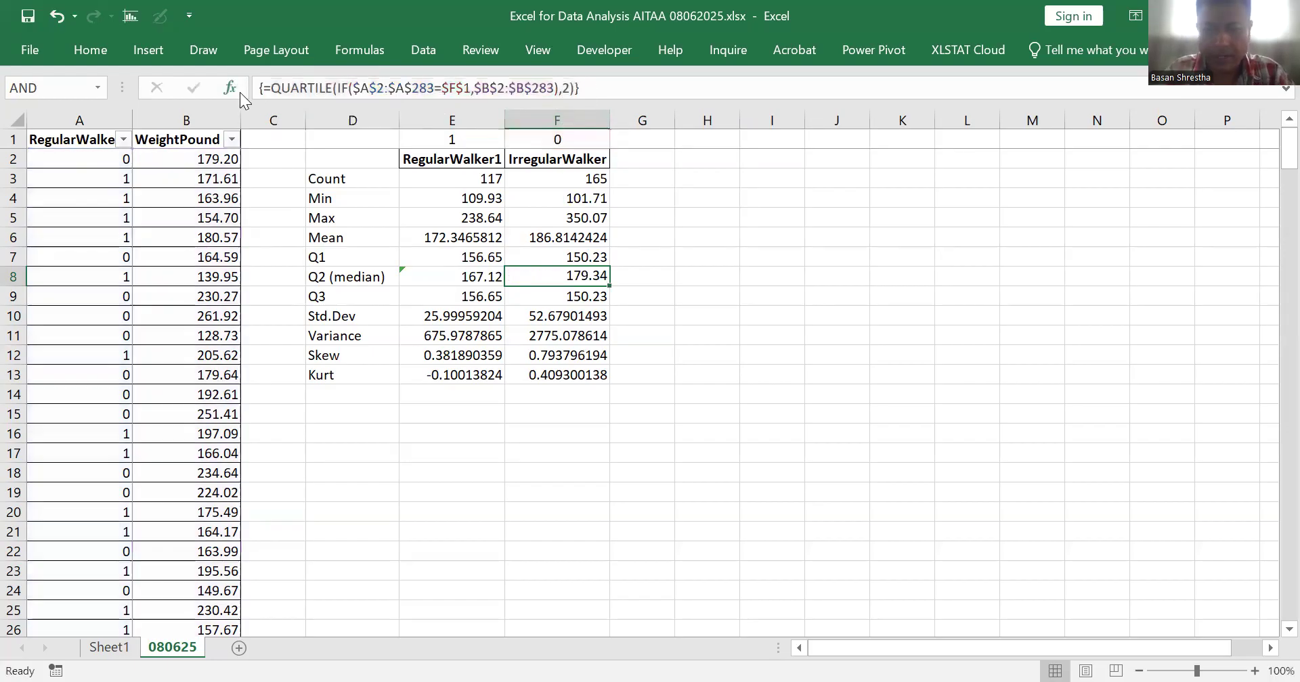
# Step: Set the quartile argument in E9 to 3 and enter it as an array formula for the RegularWalker1 Q3
pyautogui.press('Down')
pyautogui.press('Left')
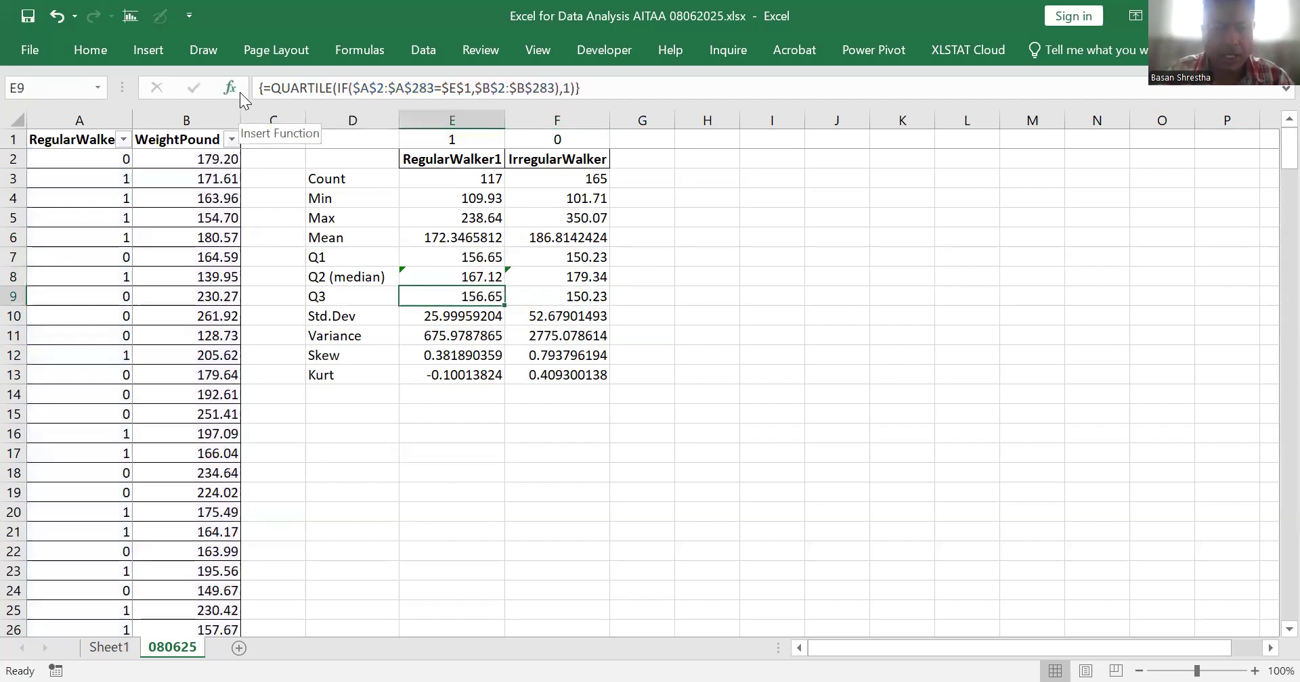
pyautogui.doubleClick(566, 89)
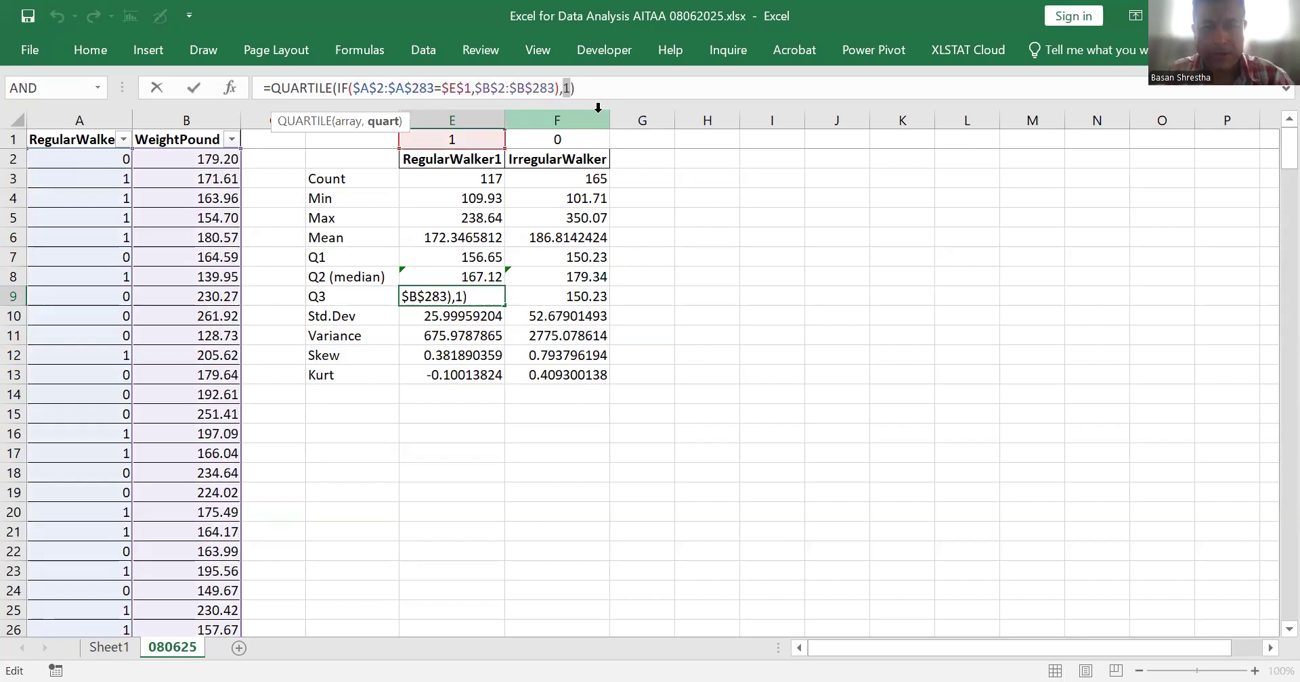
pyautogui.write('3')
pyautogui.moveTo(575, 89); pyautogui.dragTo(240, 92)
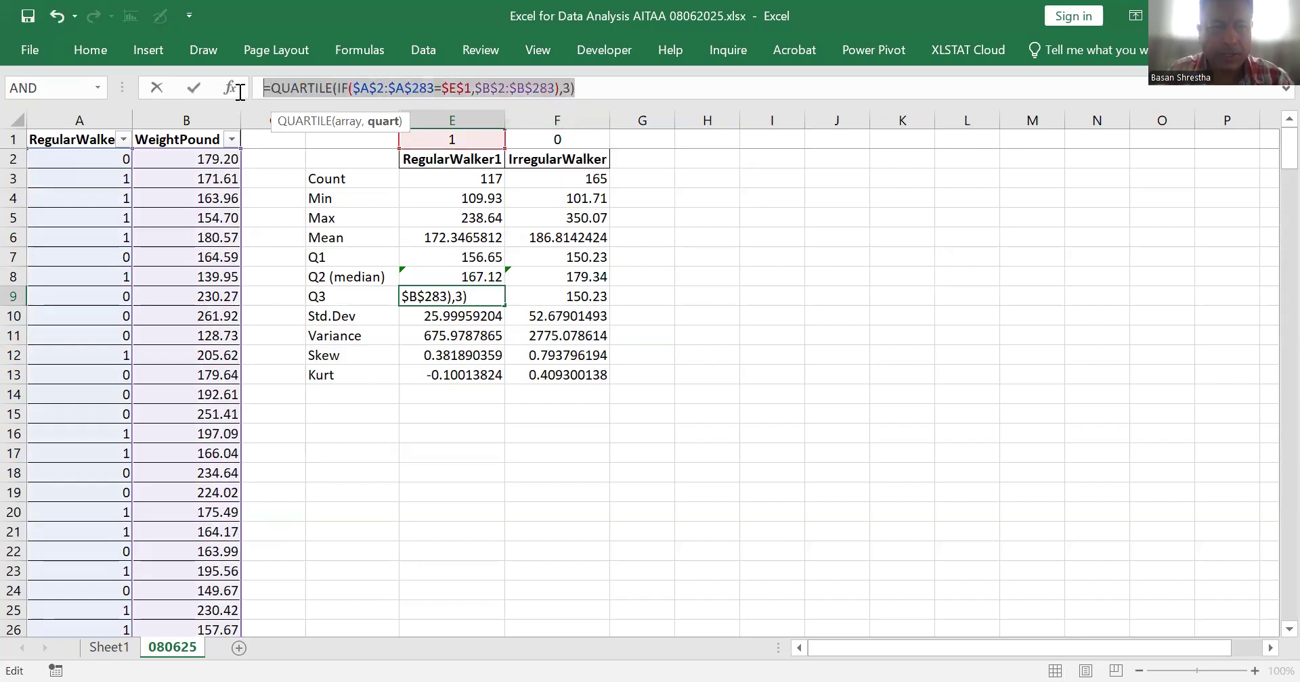
pyautogui.hotkey('ctrl', 'shift', 'Return')
# Step: Set the quartile argument in F9 to 3 and enter it as an array formula for the IrregularWalker Q3
pyautogui.press('Right')
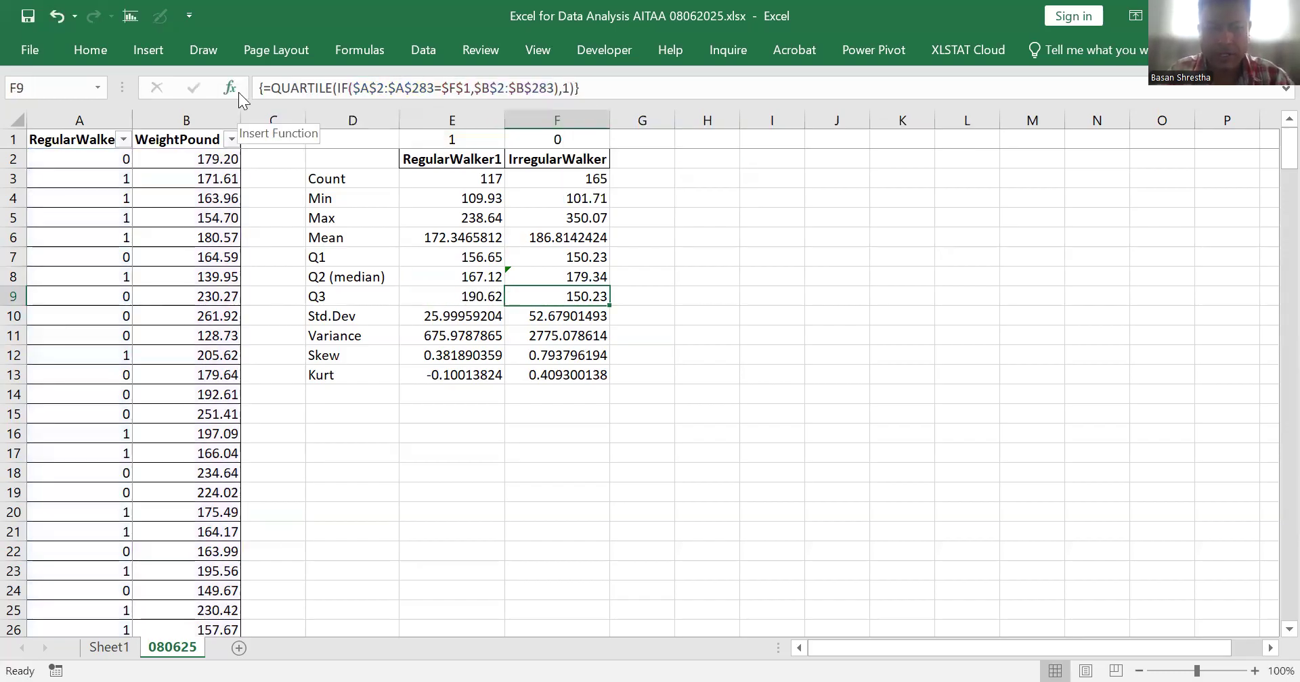
pyautogui.doubleClick(566, 88)
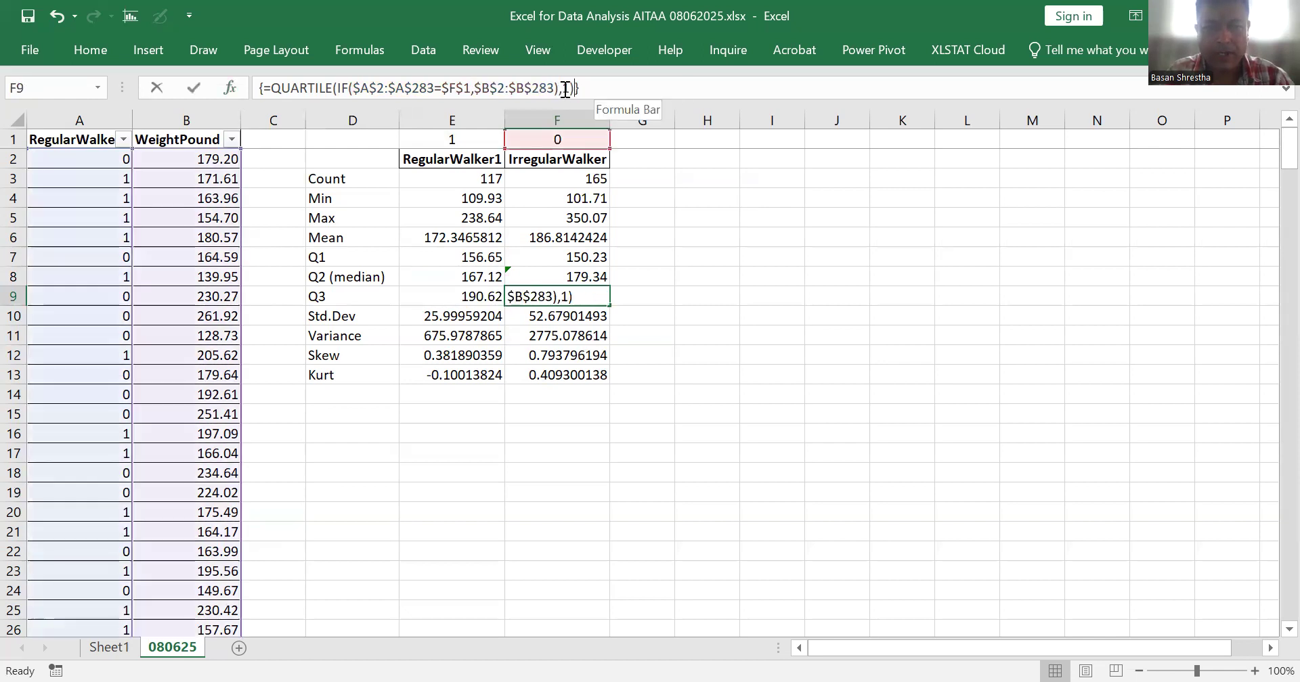
pyautogui.write('3')
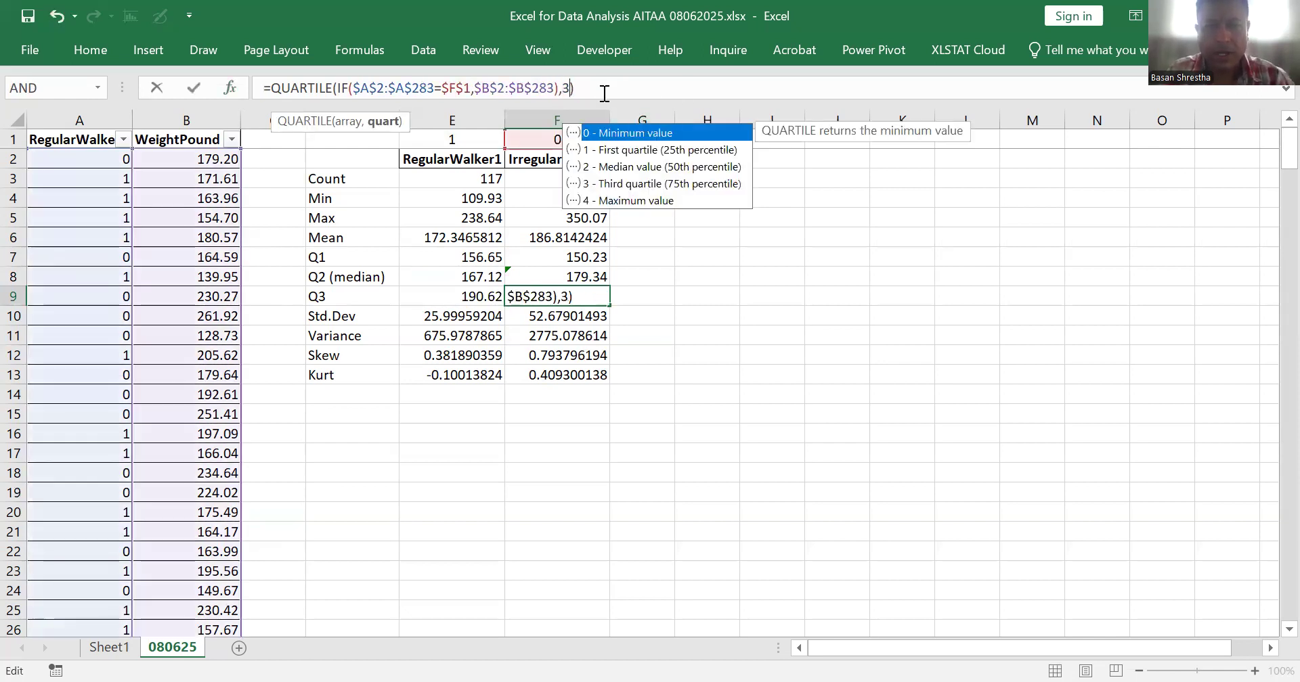
pyautogui.moveTo(605, 93); pyautogui.dragTo(226, 89)
pyautogui.hotkey('ctrl', 'shift', 'Return')
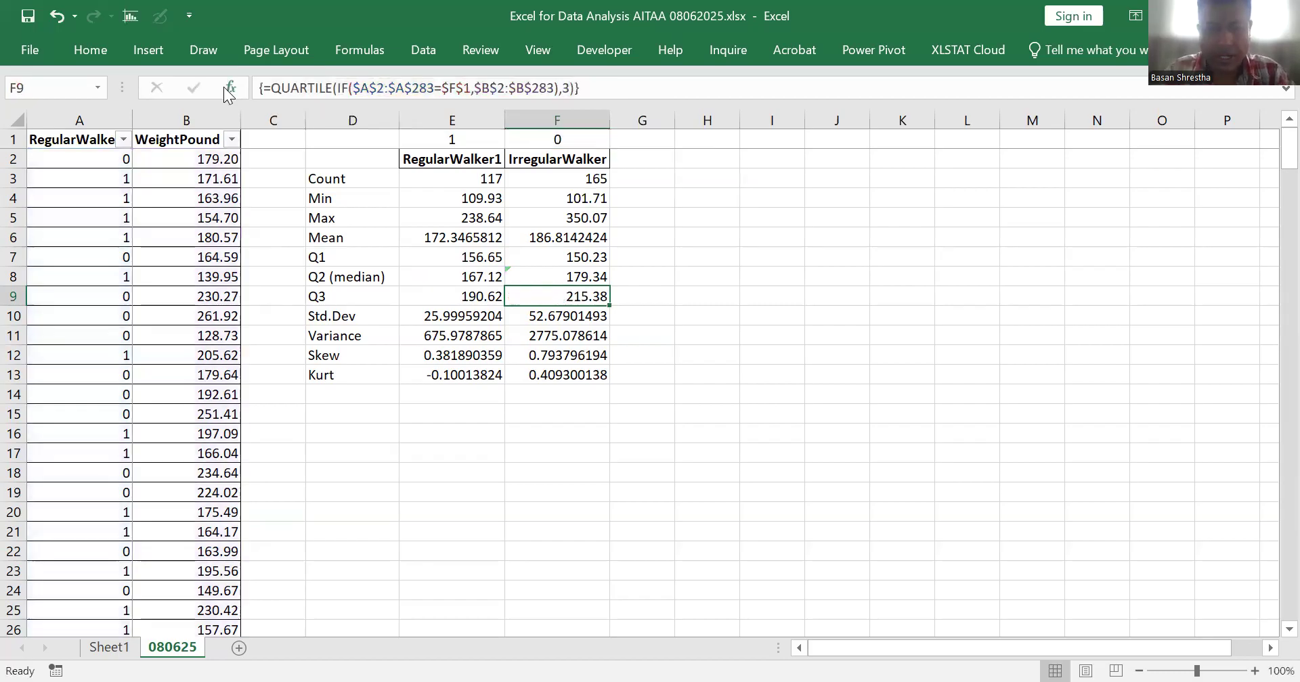
# Step: Review the headings, group codes and formulas from count to Q3 in columns E and F for both walker groups
pyautogui.press('Up')
pyautogui.press('Up')
pyautogui.press('Up')
pyautogui.press('Up')
pyautogui.press('Up')
pyautogui.press('Up')
pyautogui.press('Up')
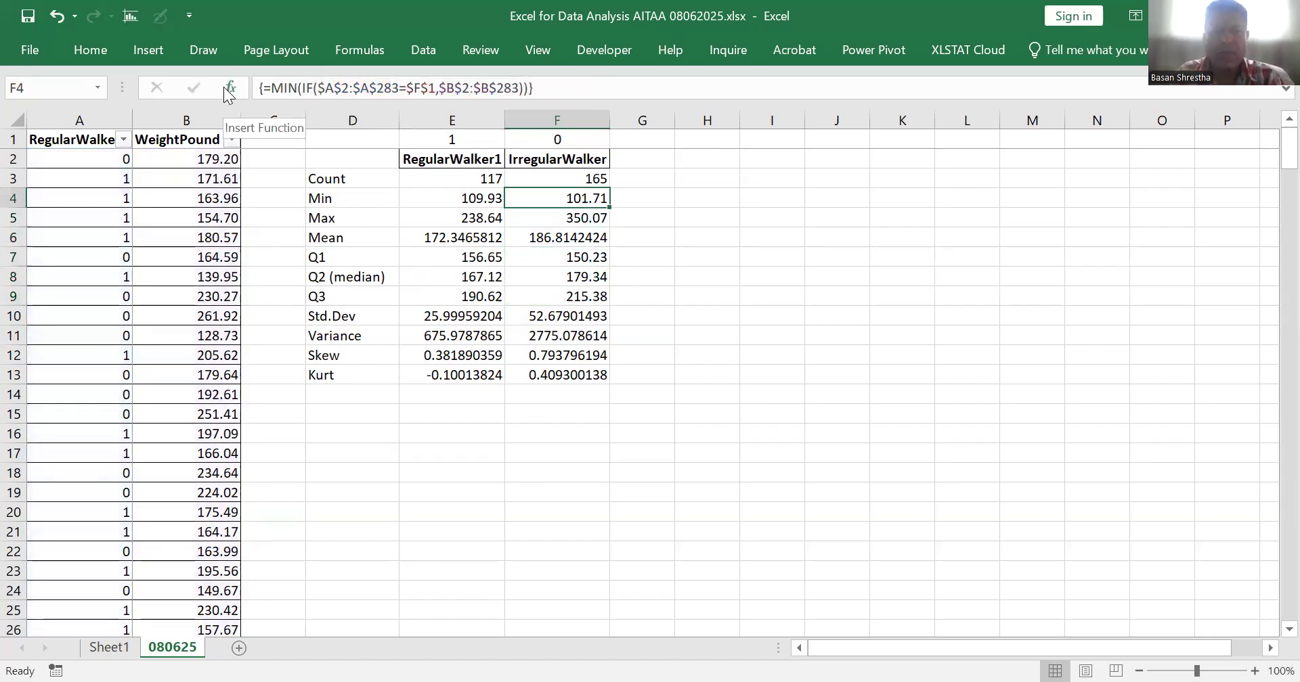
pyautogui.press('Left')
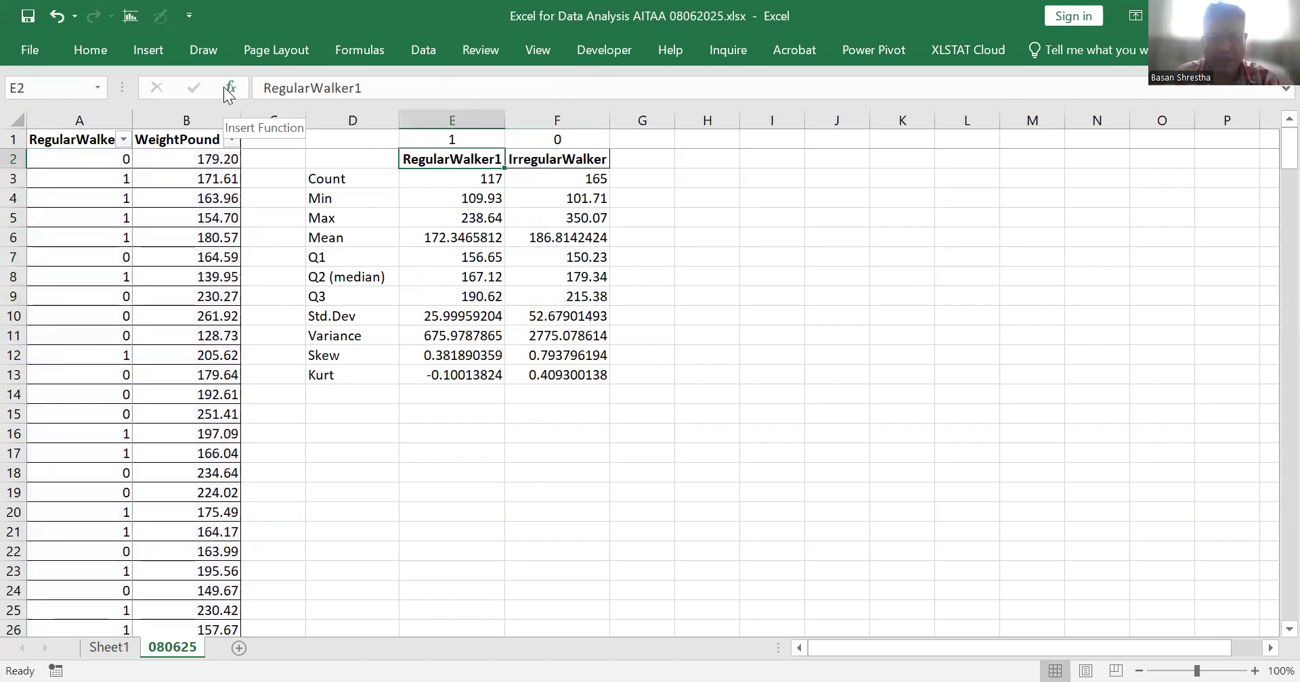
pyautogui.press('Down')
pyautogui.press('Down')
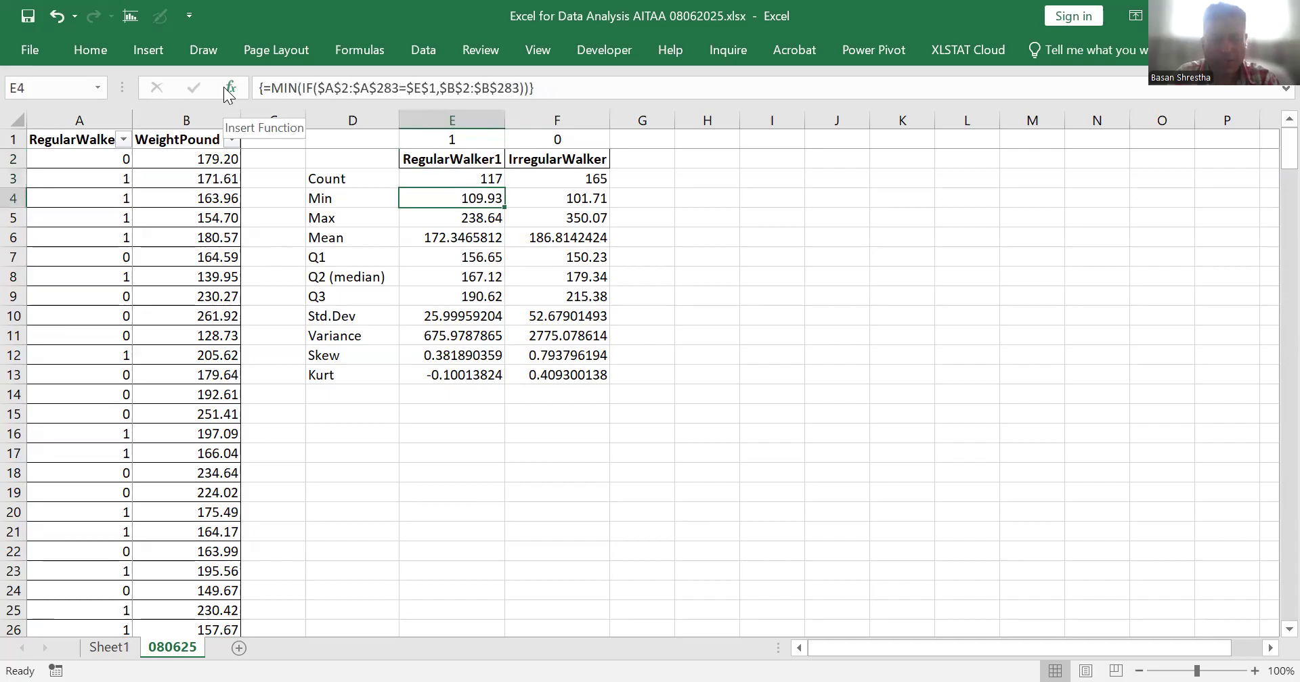
pyautogui.press('Down')
pyautogui.press('Down')
pyautogui.press('Down')
pyautogui.press('Down')
pyautogui.press('Down')
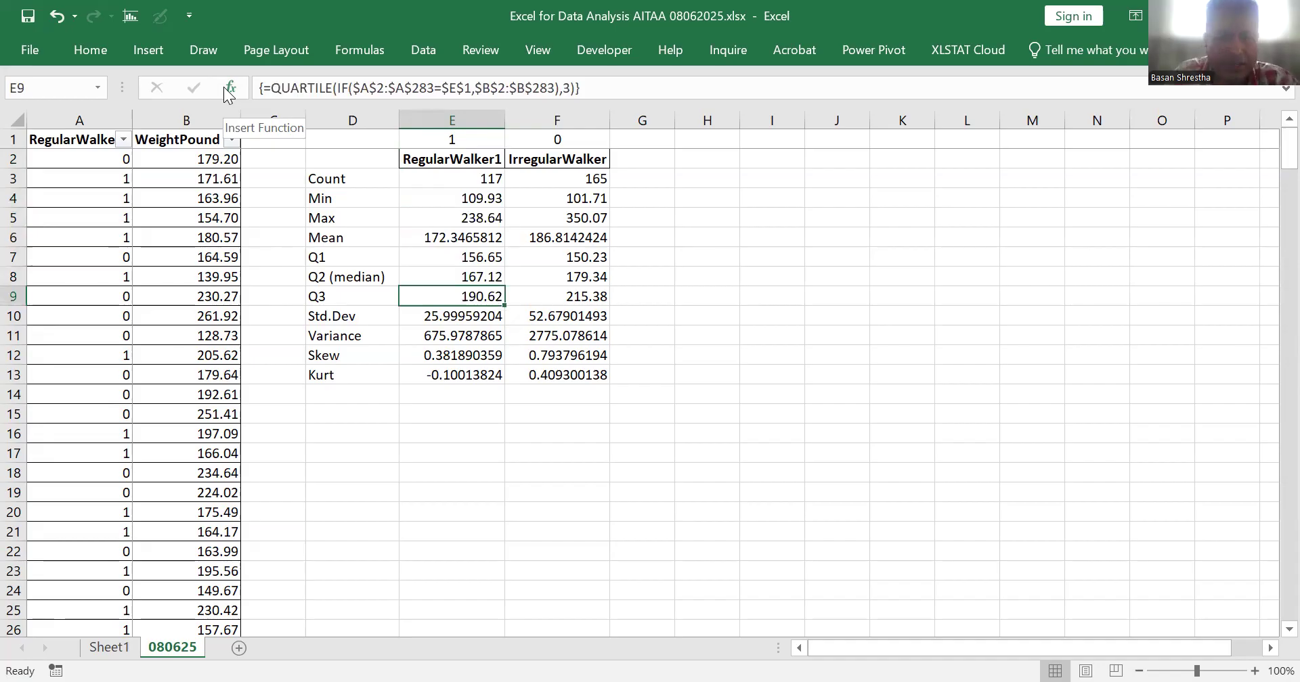
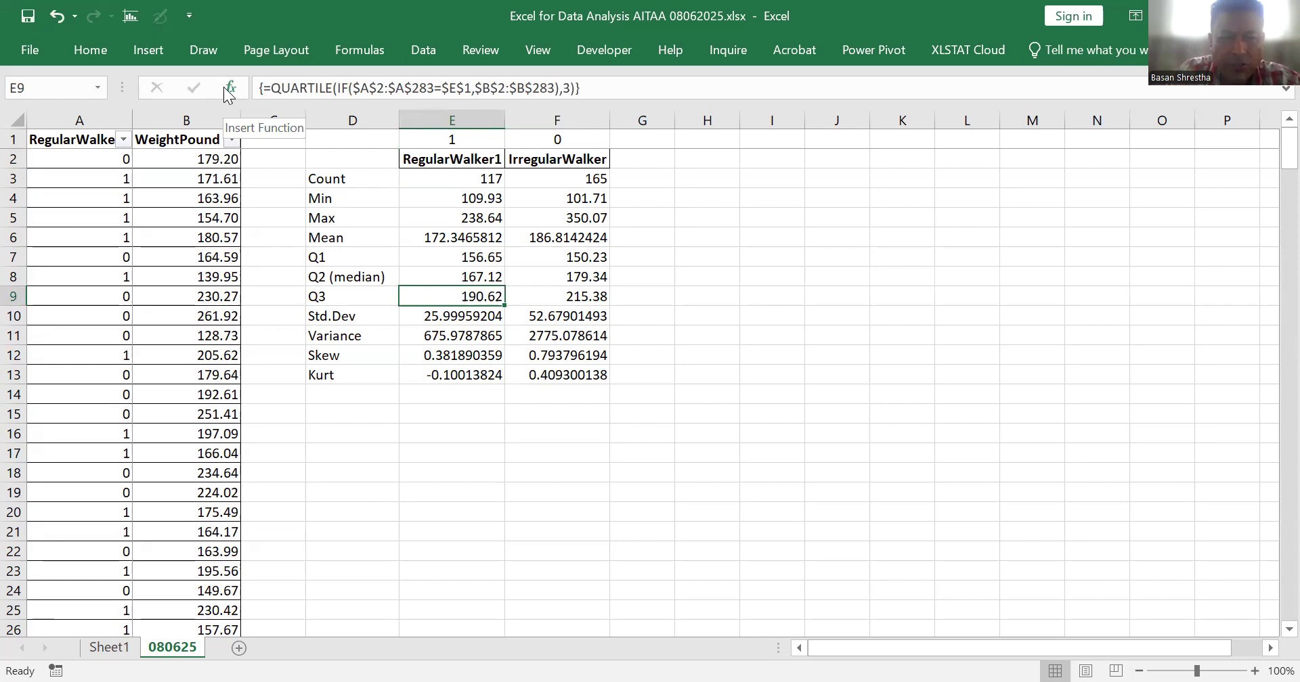
pyautogui.press('Up')
pyautogui.press('Up')
pyautogui.press('Up')
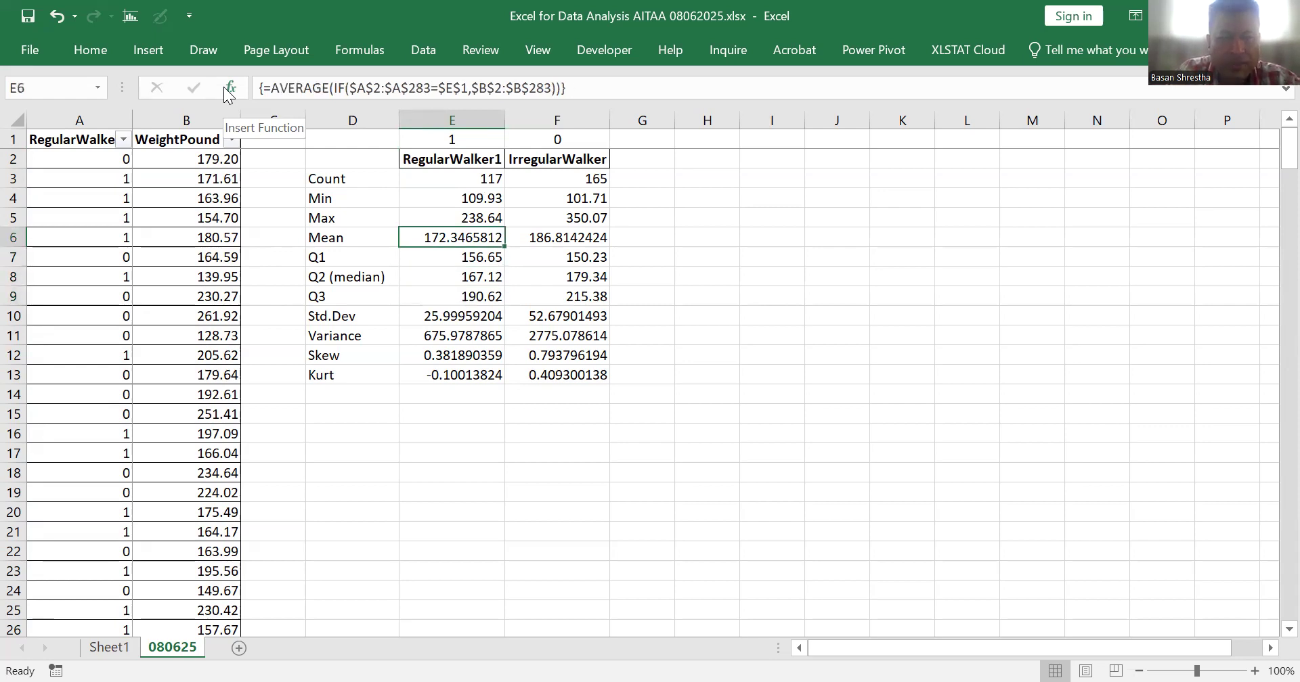
pyautogui.press('Up')
pyautogui.press('Up')
pyautogui.press('Up')
pyautogui.press('Up')
pyautogui.press('Up')
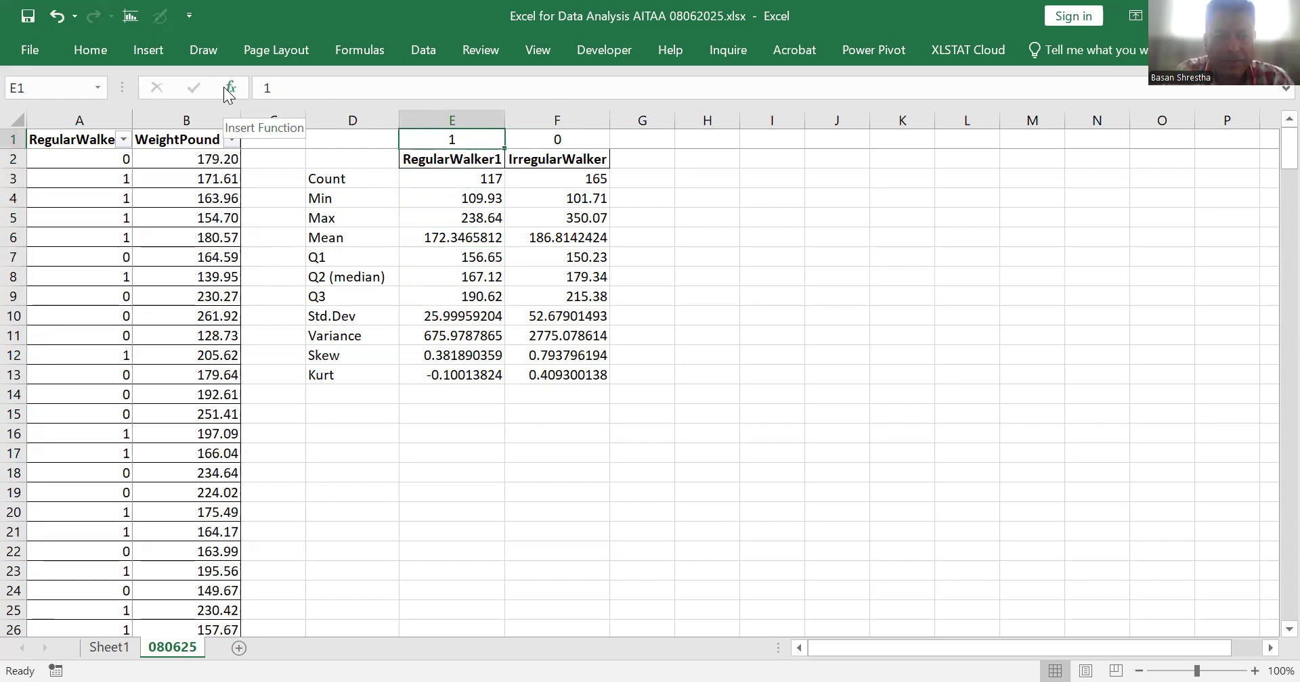
# Step: Apply all borders to the descriptive statistics table in D1:F13
pyautogui.press('Left')
pyautogui.press('Left')
pyautogui.press('Right')
pyautogui.hotkey('shift', 'Down')
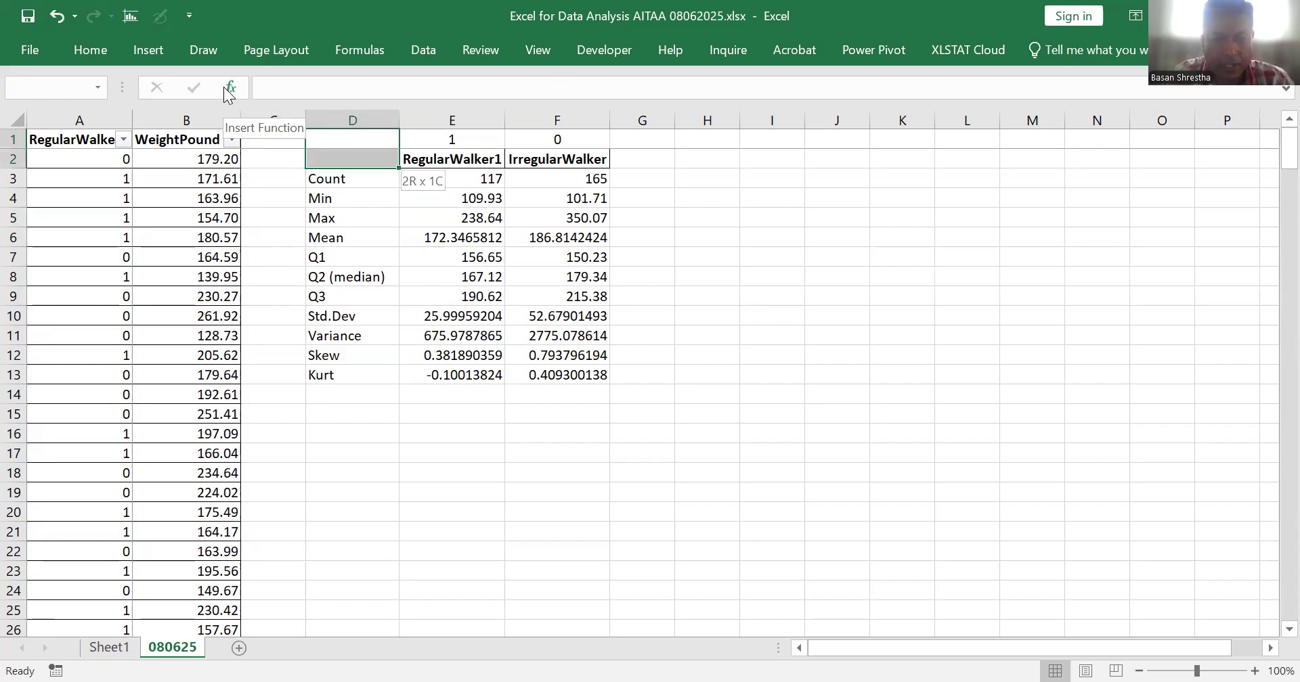
pyautogui.hotkey('ctrl', 'a')
pyautogui.click(93, 61)
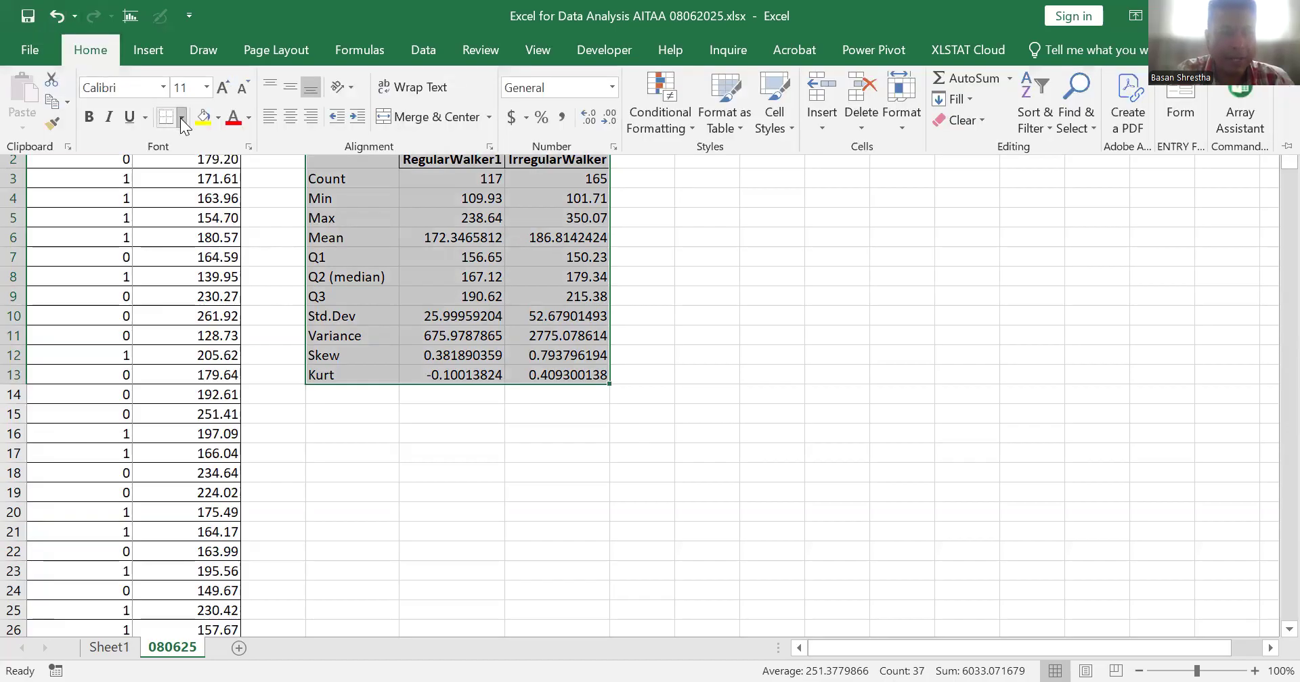
pyautogui.click(181, 118)
pyautogui.click(195, 289)
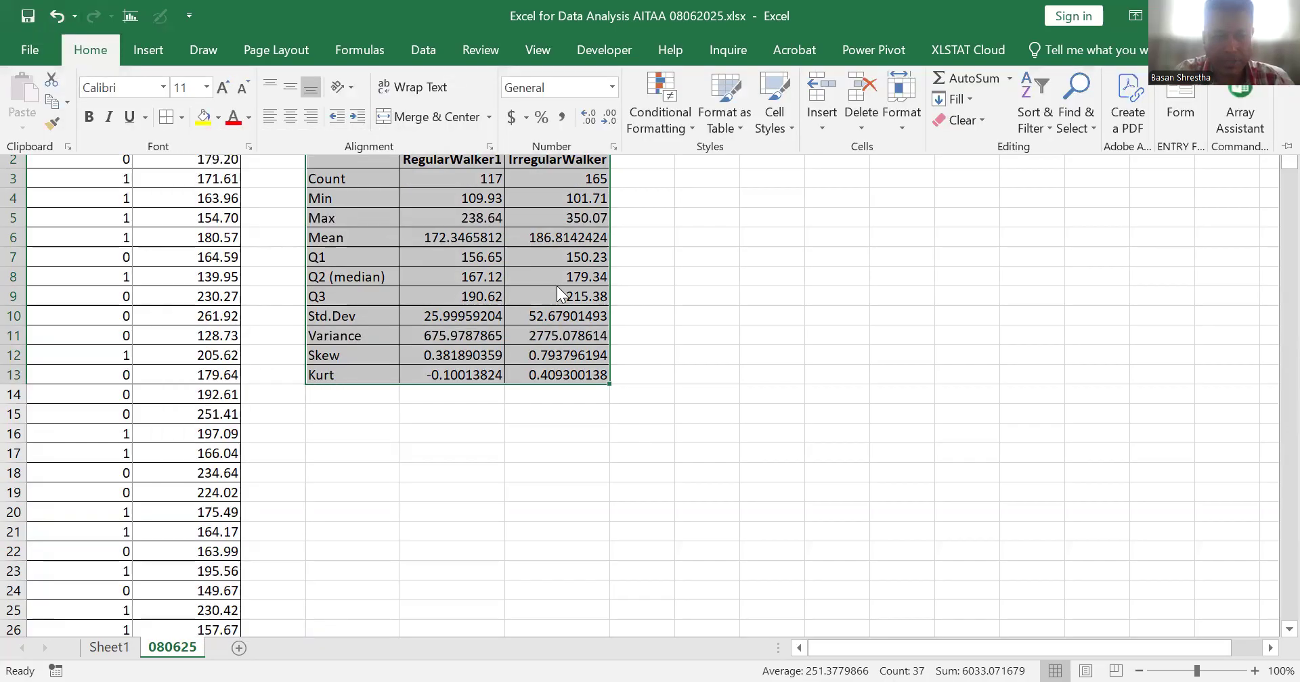
pyautogui.click(293, 155)
# Step: Fill the whole statistics table D1:F13 with the lightest green theme color
pyautogui.click(338, 138)
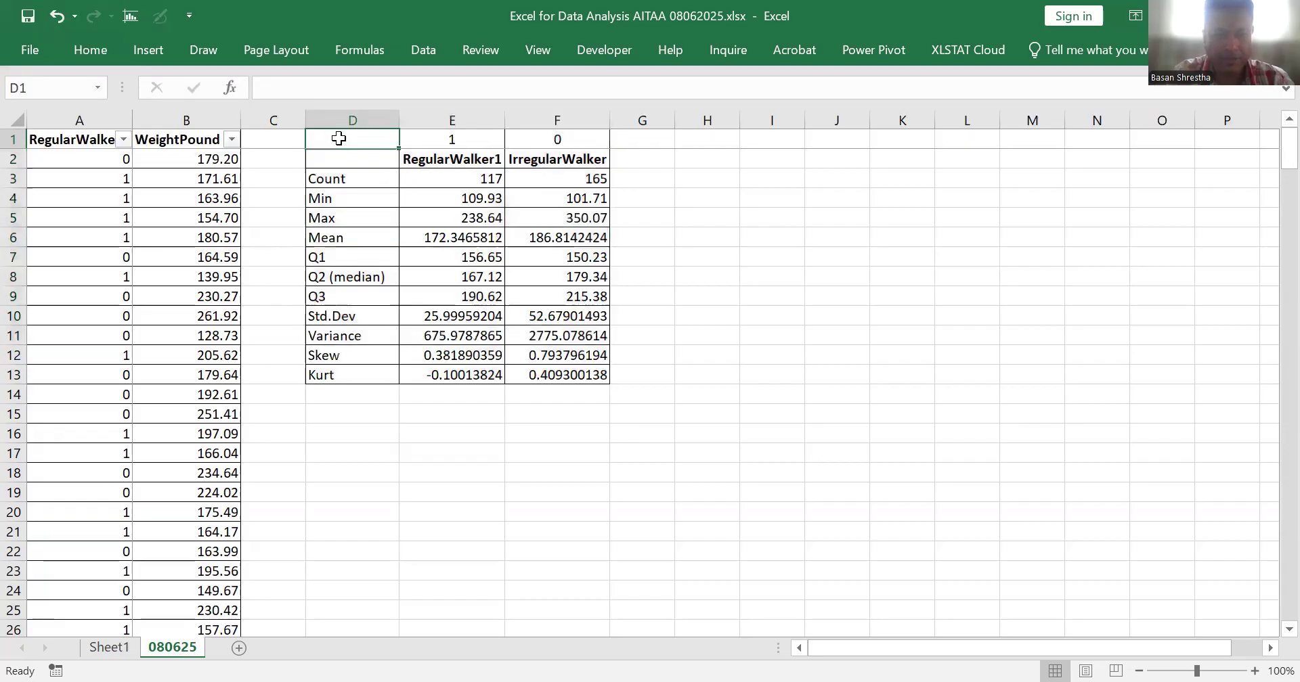
pyautogui.hotkey('shift', 'Right')
pyautogui.hotkey('shift', 'Right')
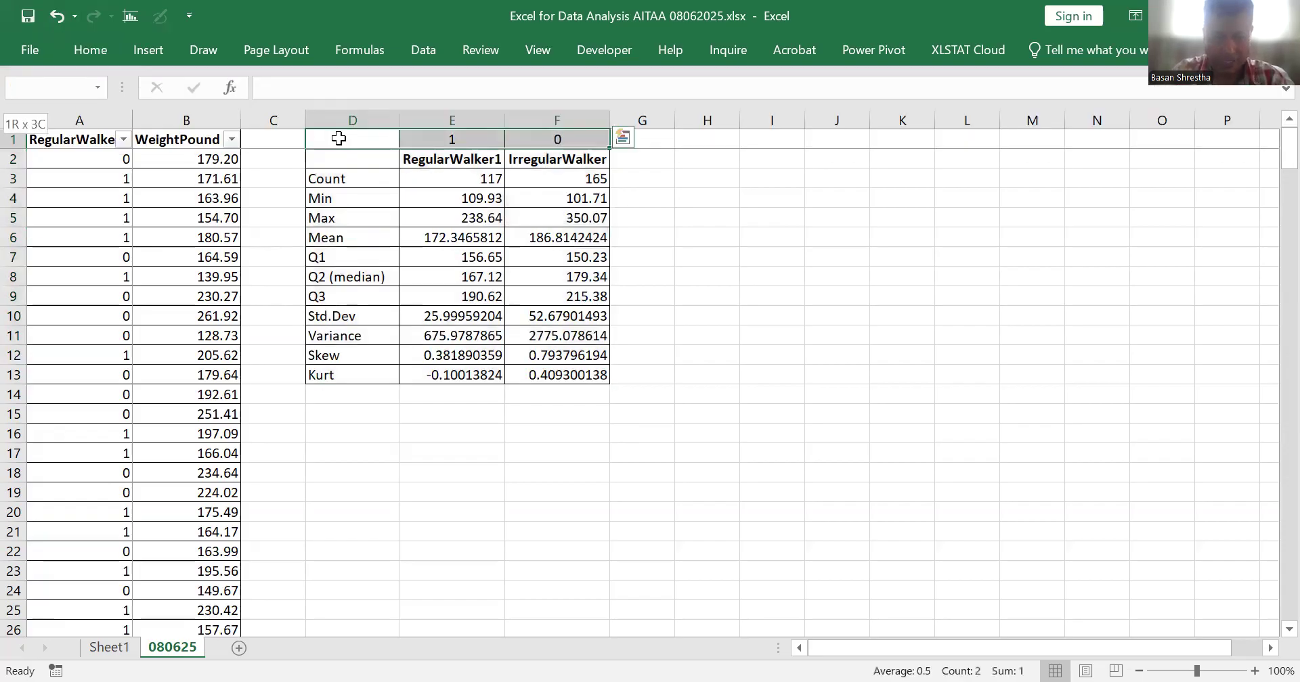
pyautogui.hotkey('ctrl', 'shift', 'Down')
pyautogui.hotkey('ctrl', 'shift', 'Down')
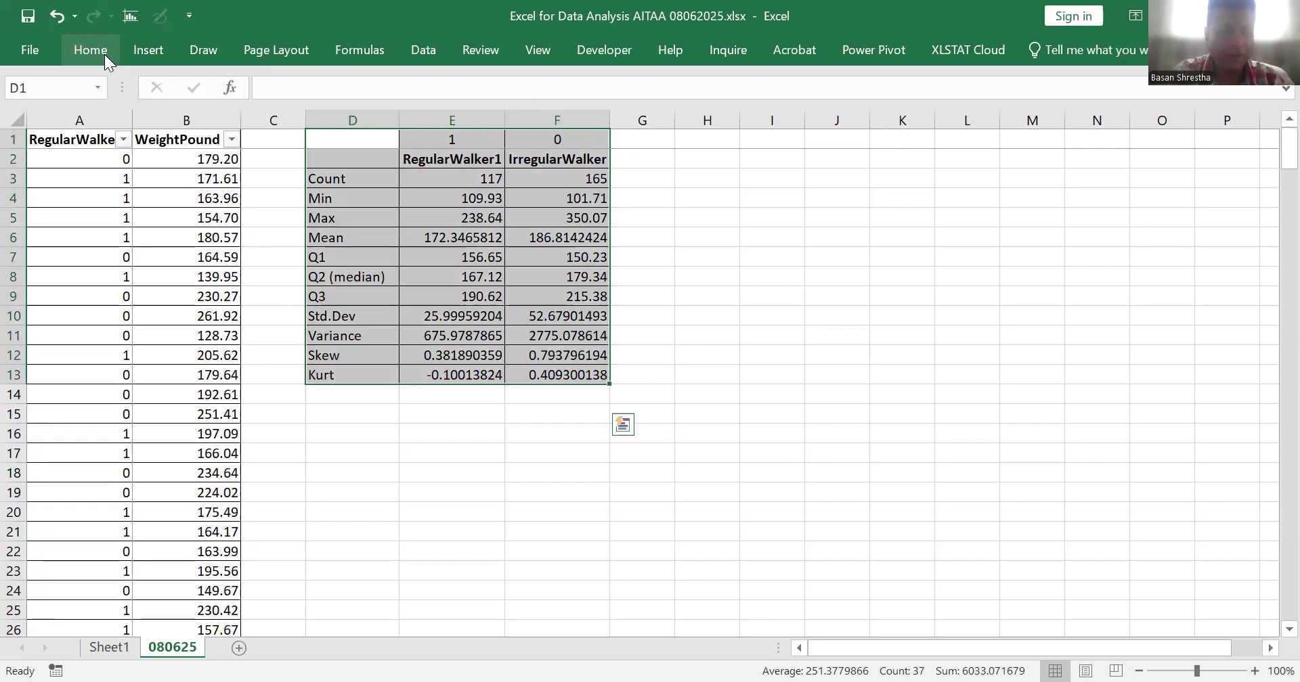
pyautogui.click(90, 50)
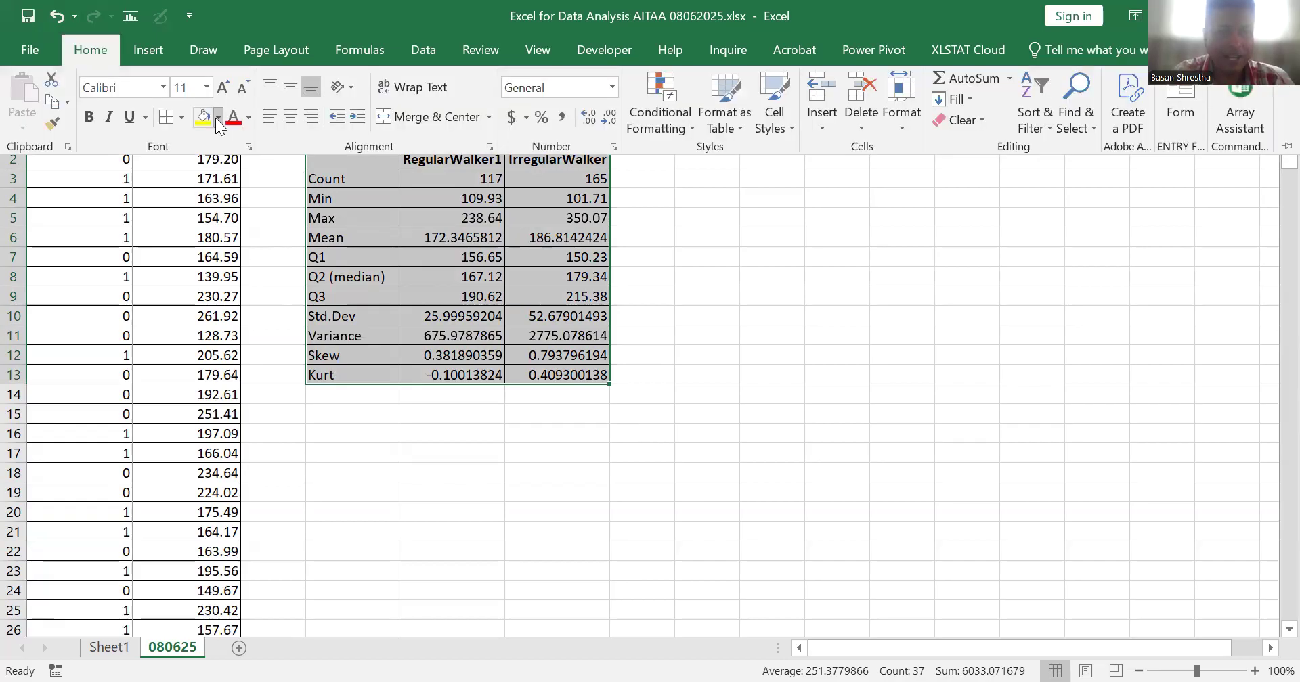
pyautogui.click(217, 117)
pyautogui.click(349, 179)
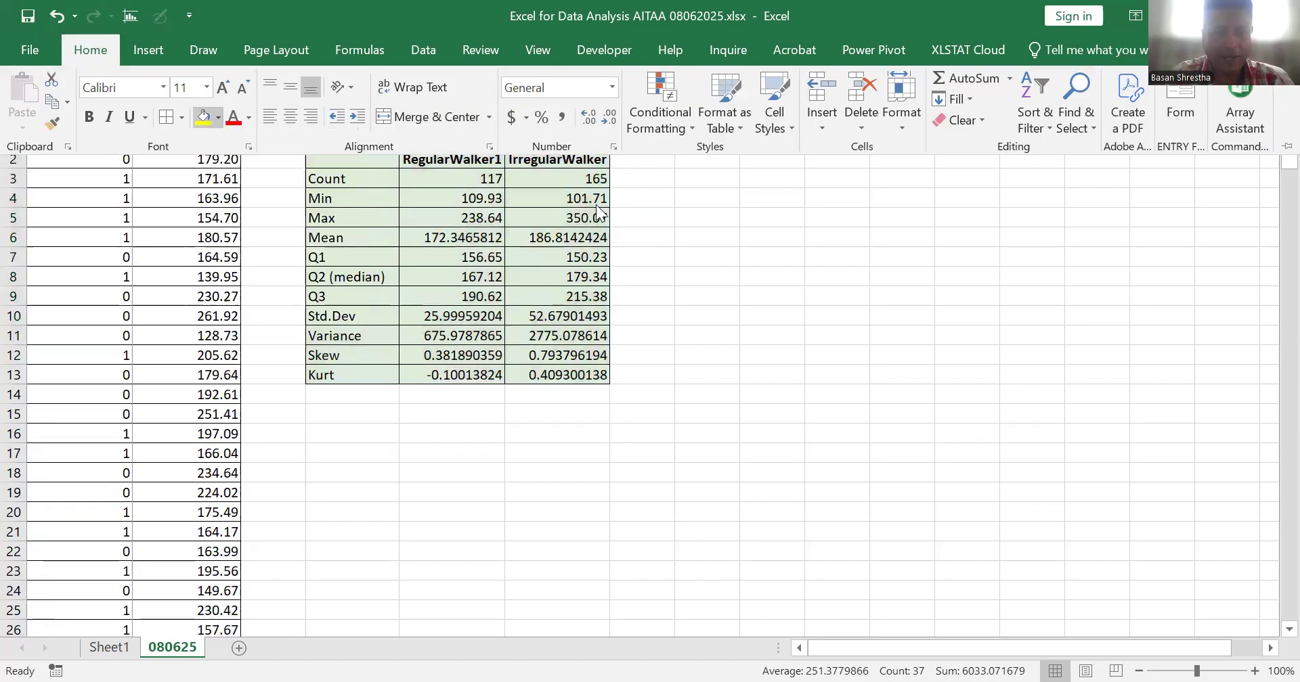
pyautogui.click(597, 205)
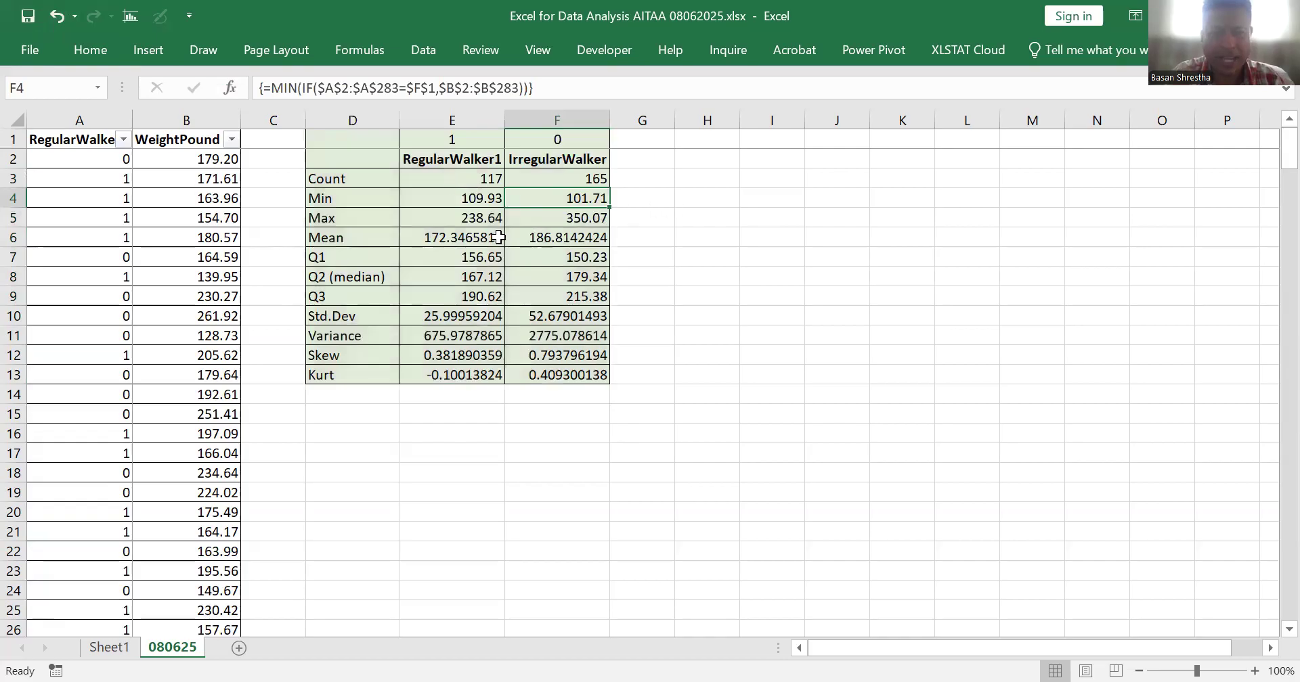
# Step: Reduce the Mean values in E6:F6 to two decimal places
pyautogui.click(490, 316)
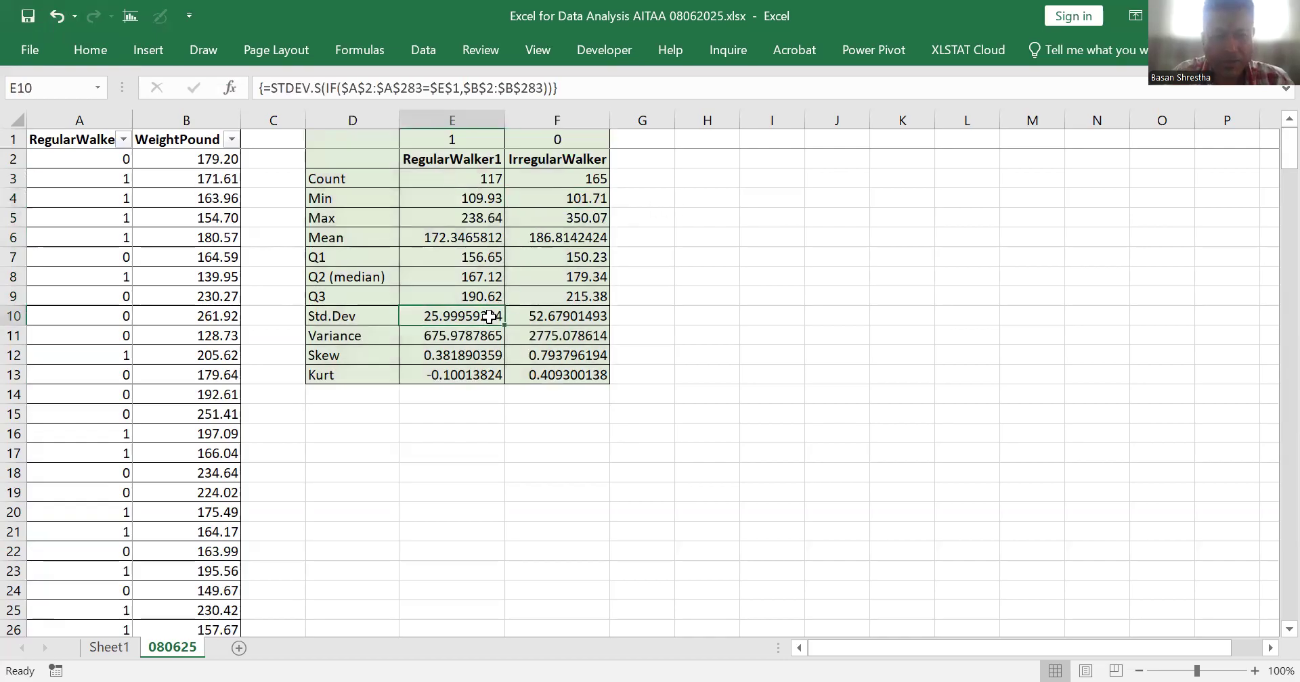
pyautogui.press('Up')
pyautogui.press('Up')
pyautogui.press('Up')
pyautogui.press('Up')
pyautogui.hotkey('shift', 'Right')
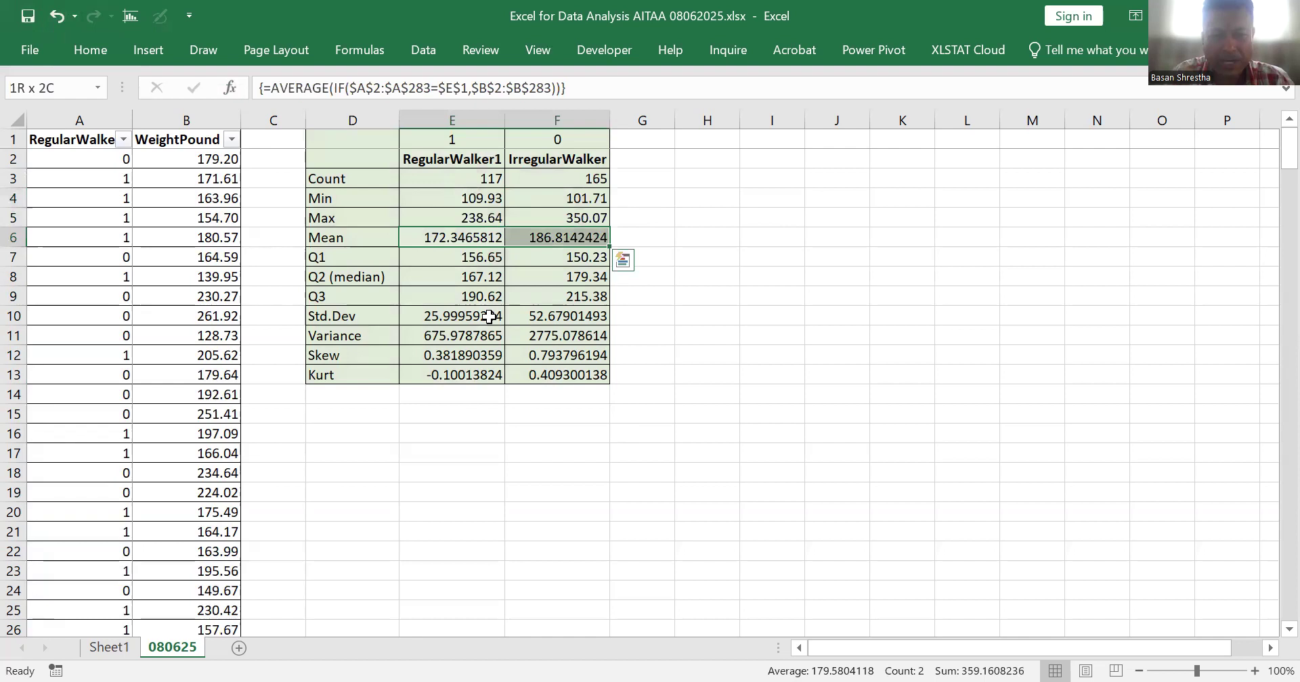
pyautogui.click(95, 50)
pyautogui.click(612, 120)
pyautogui.click(612, 121)
pyautogui.click(612, 121)
pyautogui.click(612, 121)
pyautogui.click(612, 121)
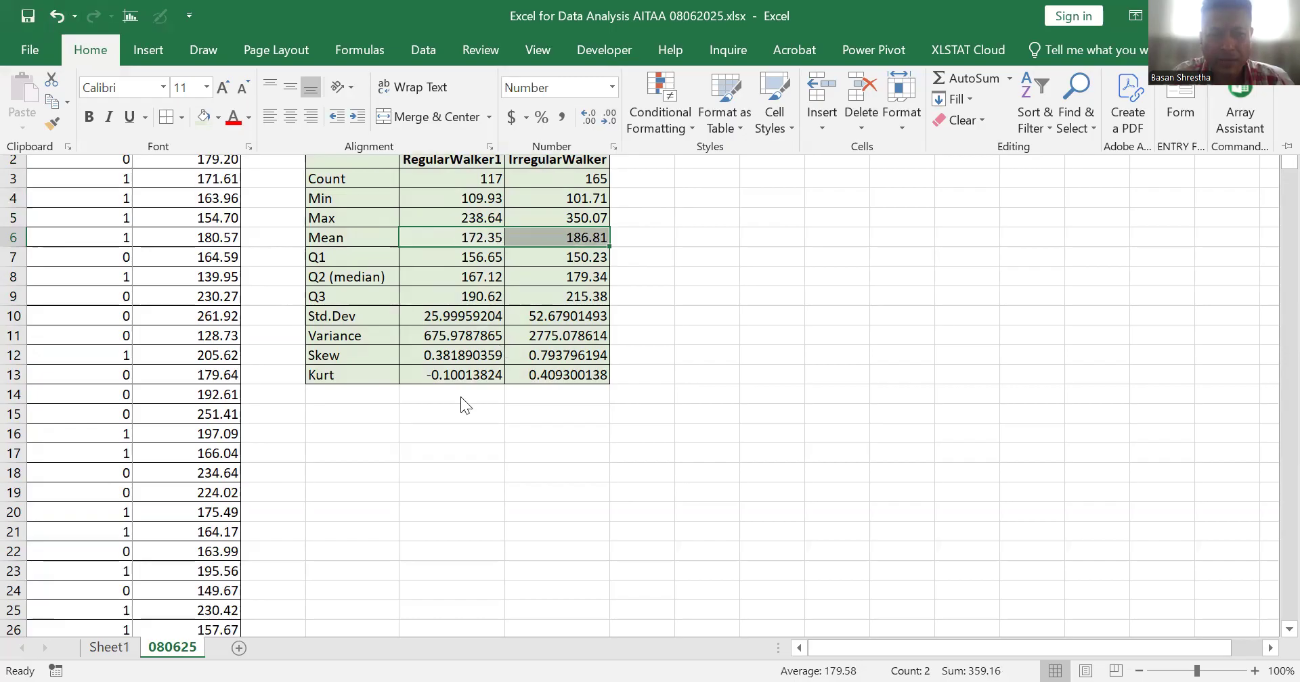
# Step: Reduce the Std.Dev, Variance, Skew and Kurt values in E10:F13 to two decimal places
pyautogui.click(459, 316)
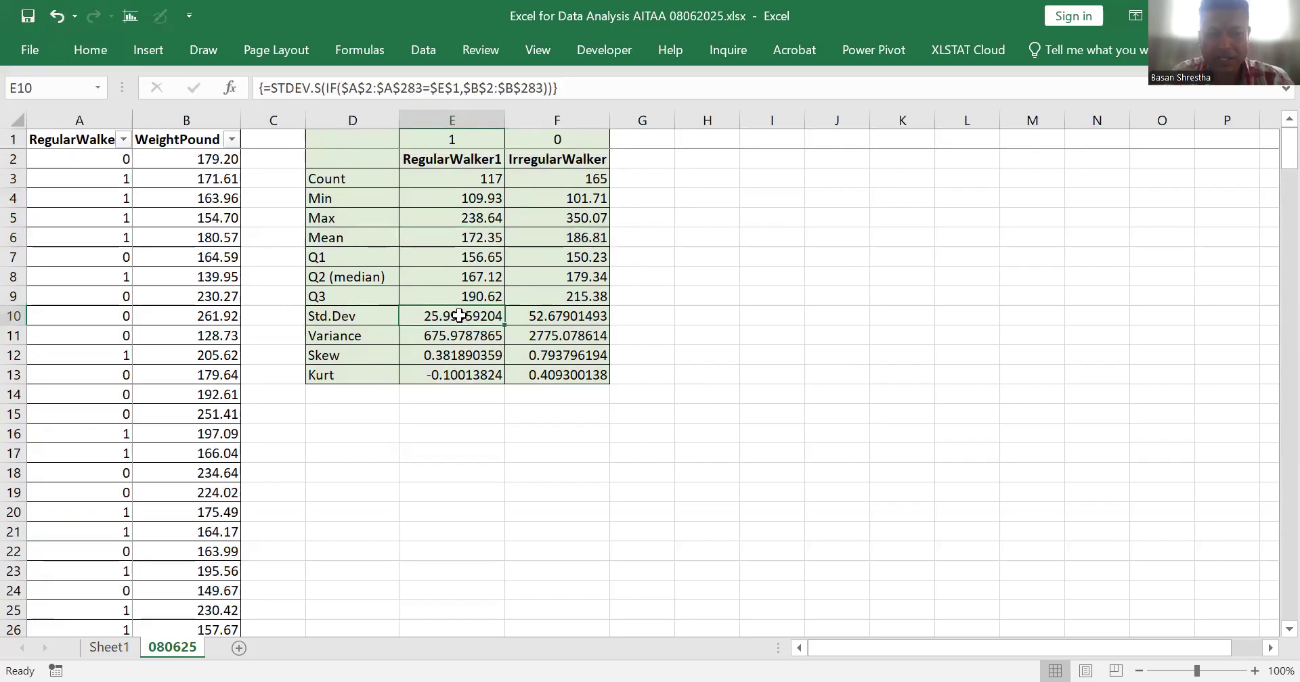
pyautogui.hotkey('shift', 'Right')
pyautogui.hotkey('shift', 'Down')
pyautogui.hotkey('shift', 'Down')
pyautogui.hotkey('shift', 'Down')
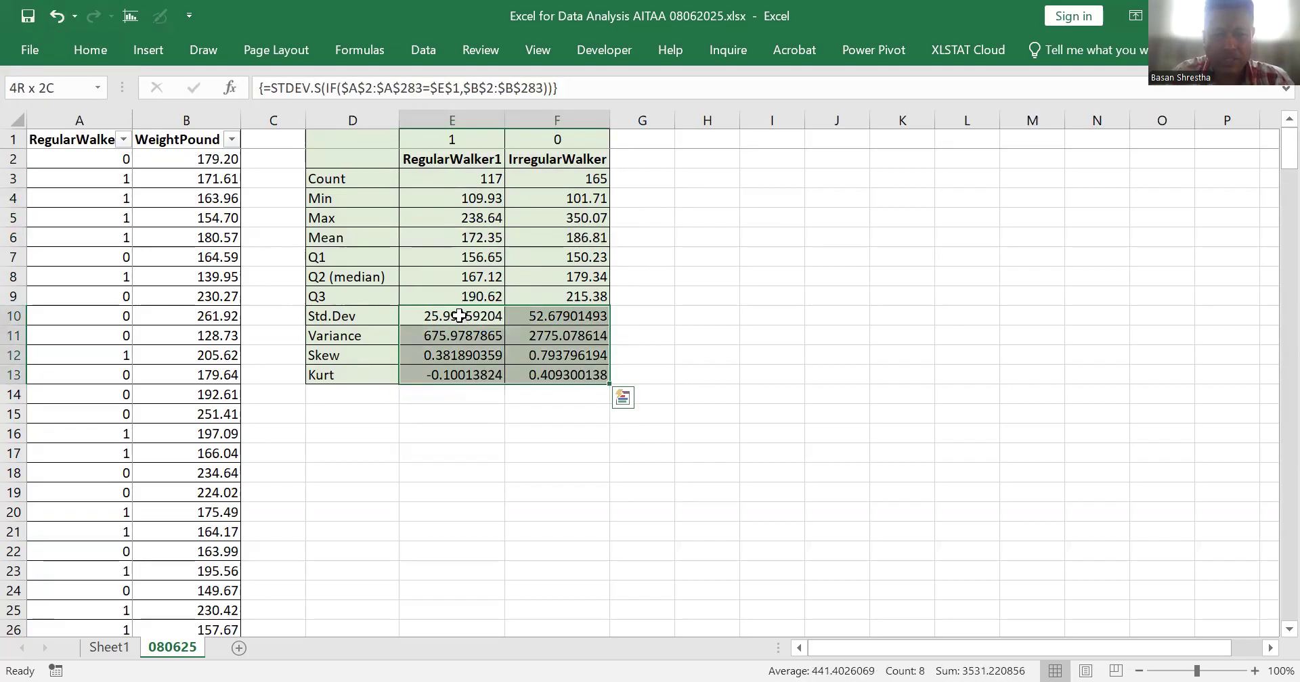
pyautogui.click(88, 55)
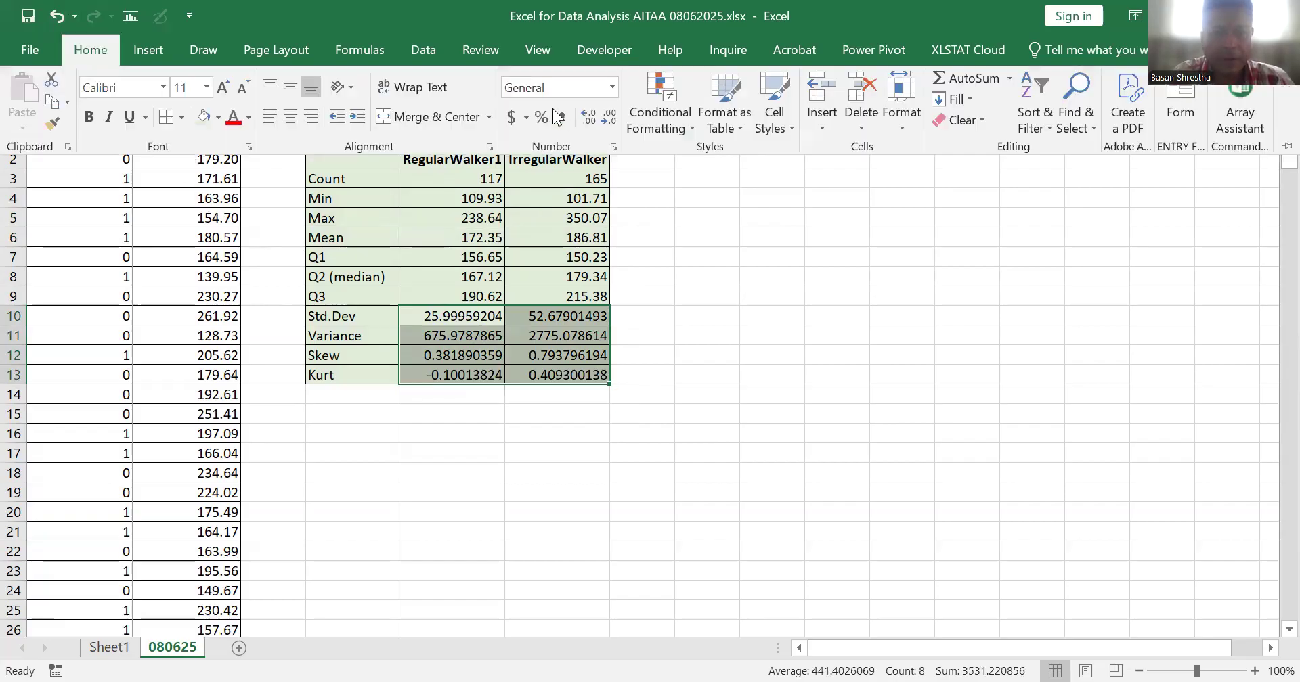
pyautogui.click(607, 122)
pyautogui.click(607, 122)
pyautogui.click(607, 121)
pyautogui.click(607, 122)
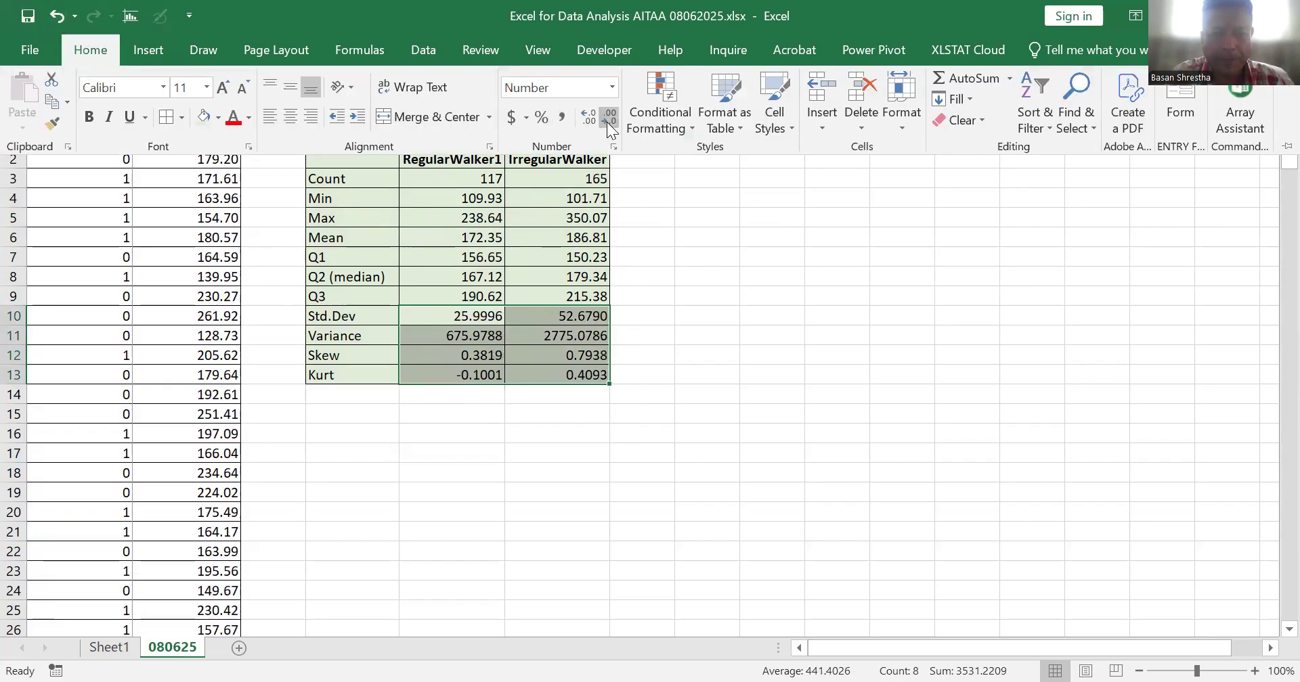
pyautogui.click(607, 122)
pyautogui.click(606, 122)
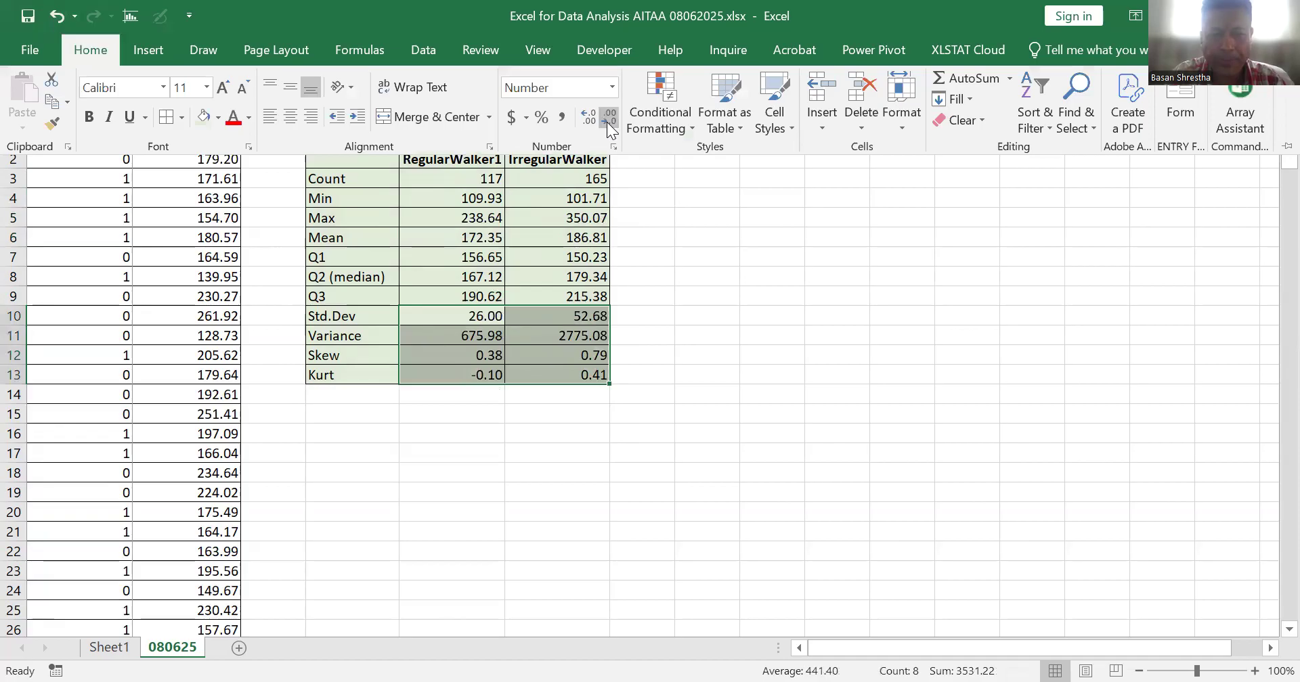
pyautogui.click(681, 354)
pyautogui.click(681, 354)
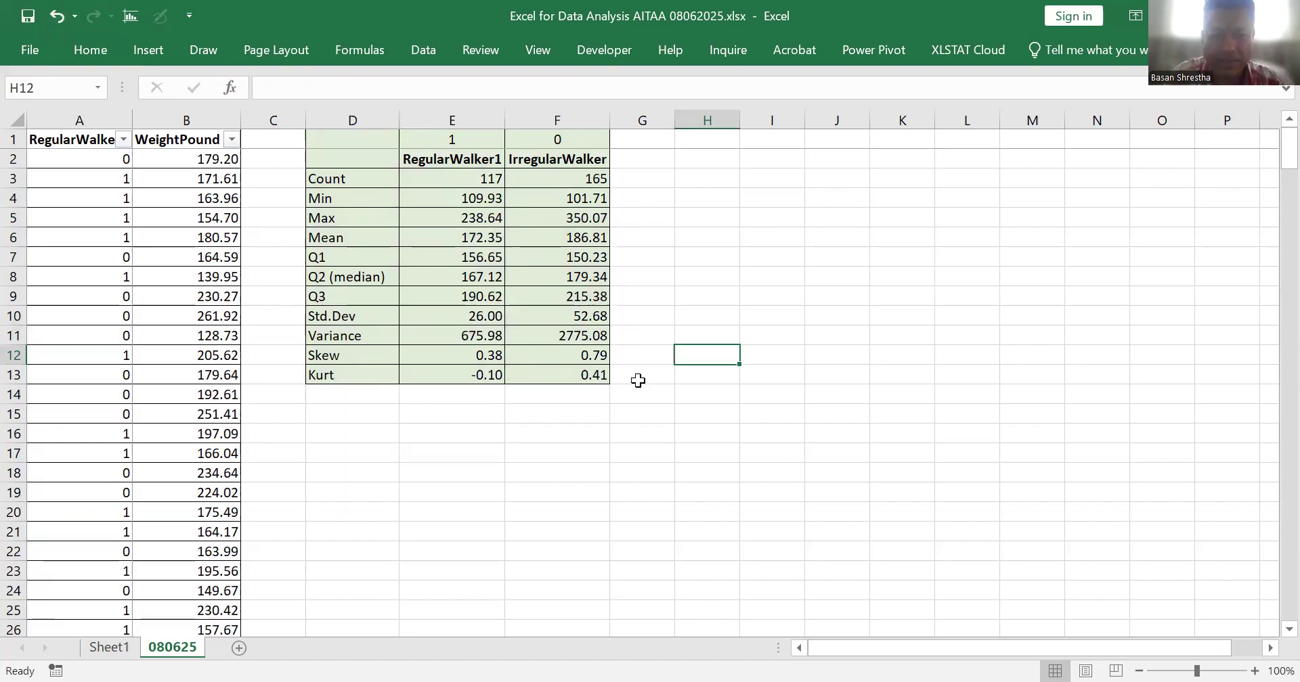
# Step: Examine the RegularWalker1 mean and compare it with the median, Q1 and maximum in column E
pyautogui.click(453, 239)
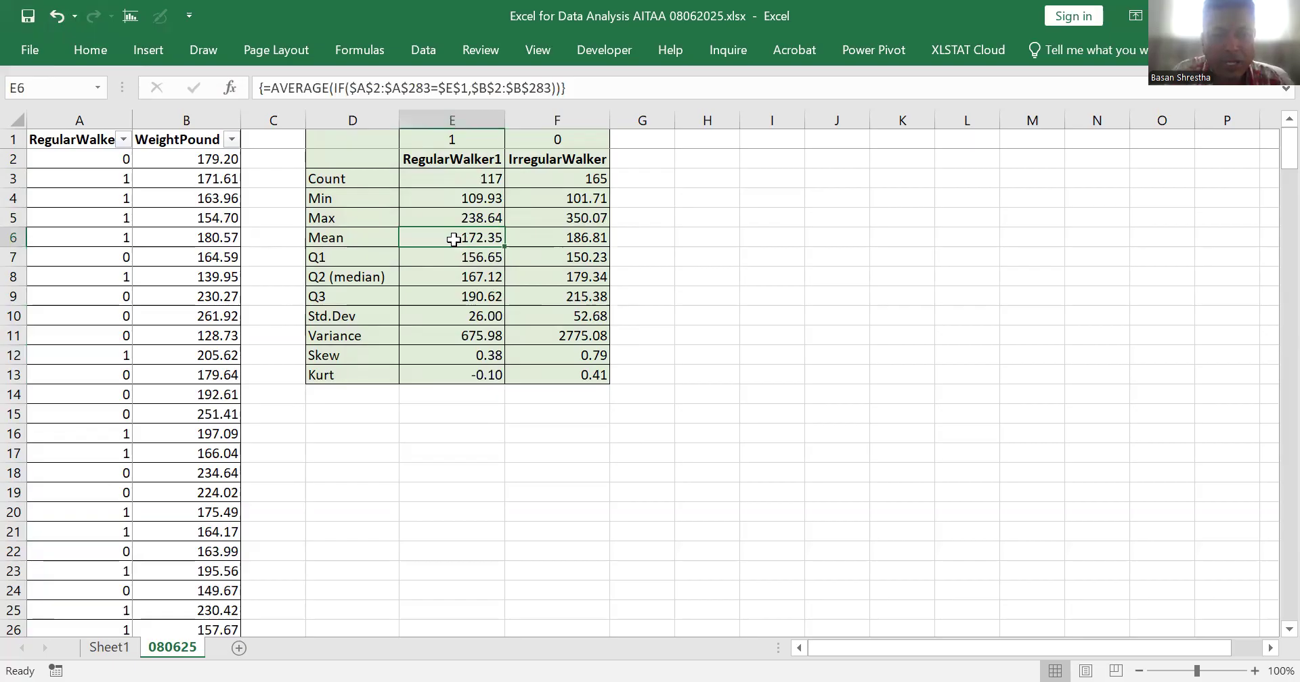
pyautogui.click(451, 281)
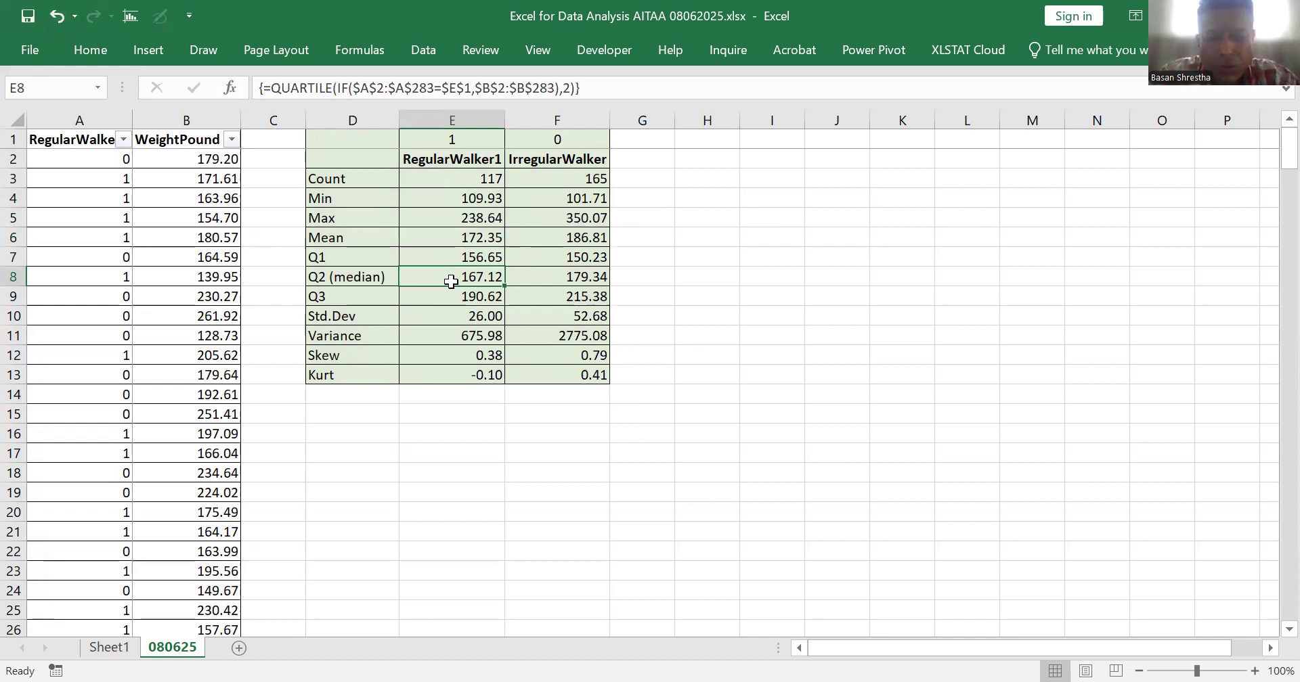
pyautogui.press('Up')
pyautogui.press('Up')
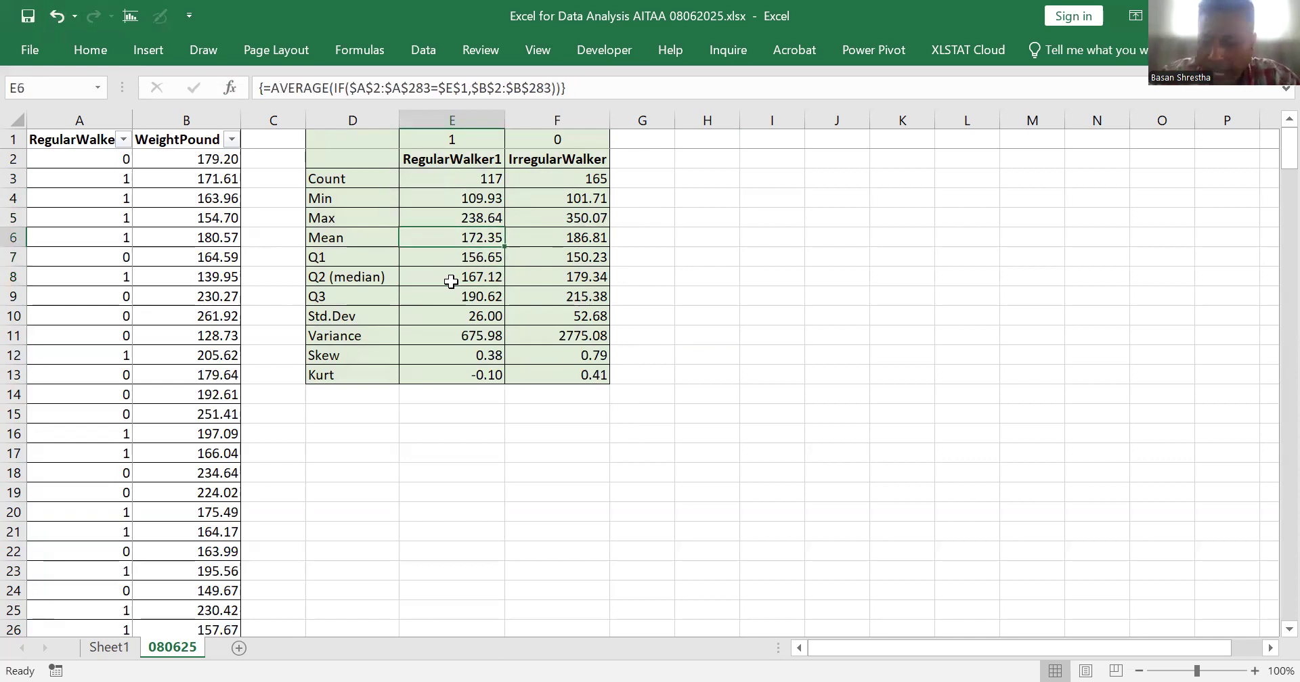
pyautogui.press('Up')
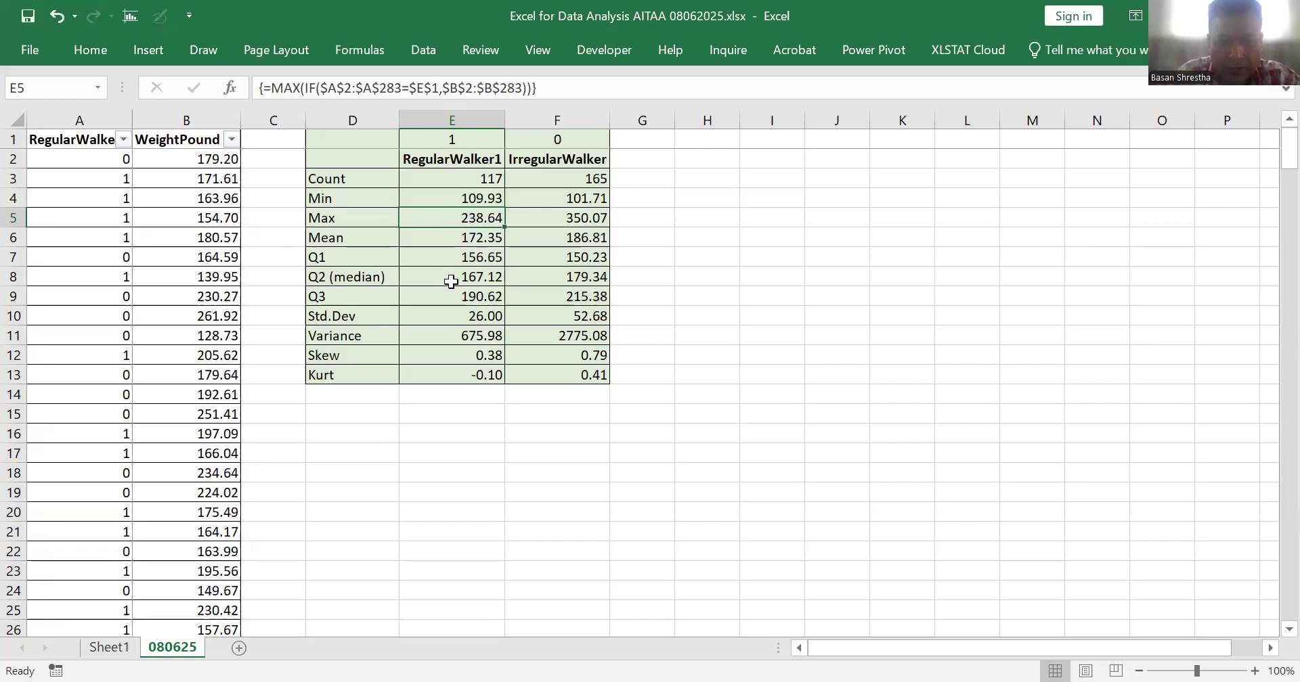
pyautogui.press('Down')
pyautogui.press('Down')
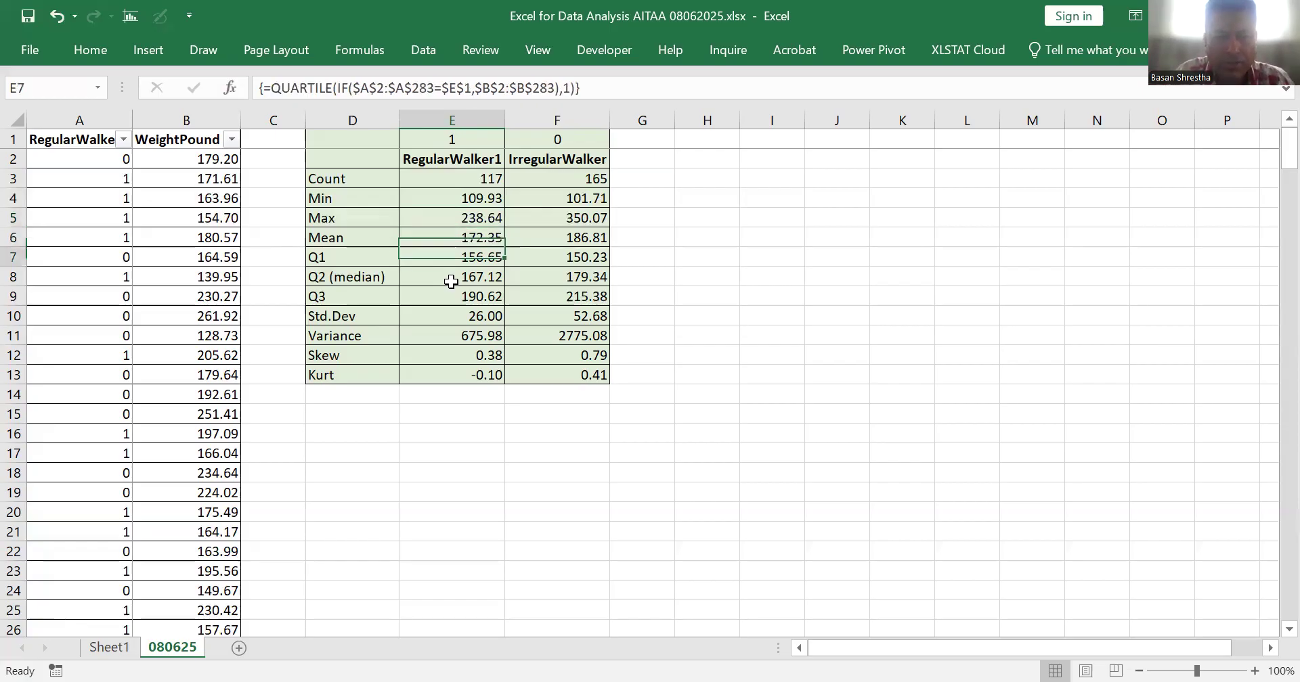
pyautogui.press('Up')
pyautogui.press('Up')
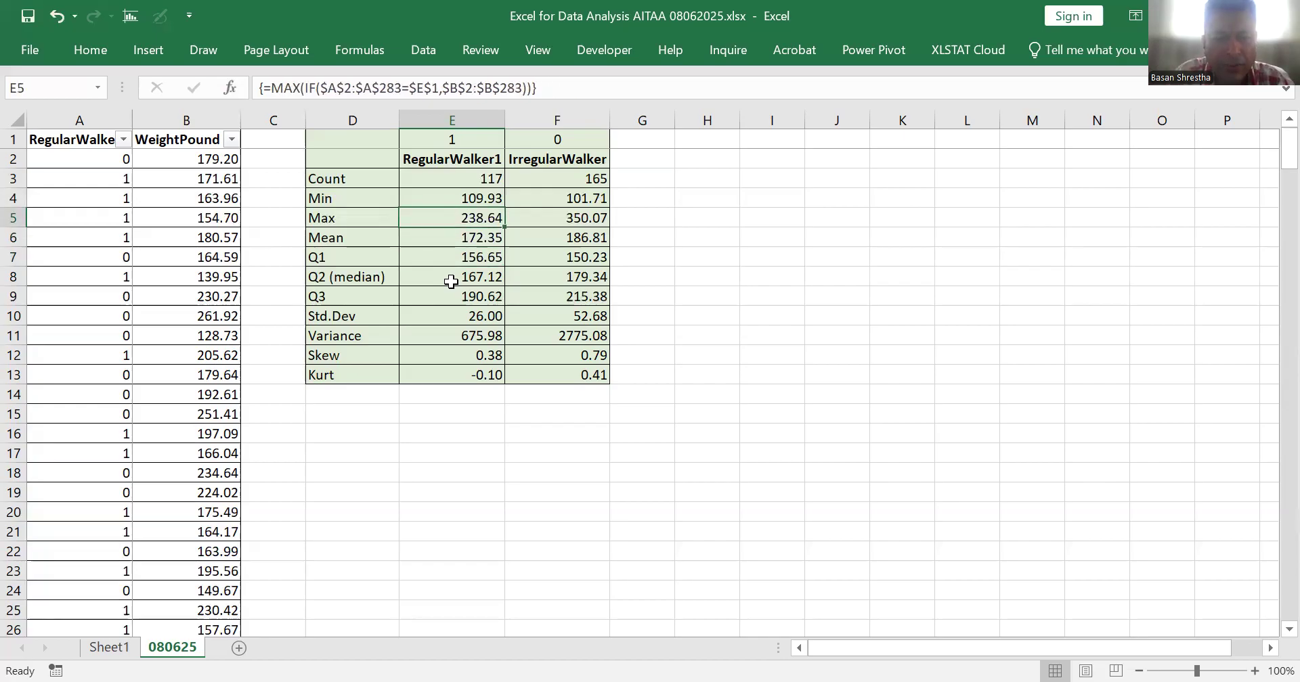
# Step: Highlight the RegularWalker1 mean in E6 and median in E8 with yellow fill
pyautogui.press('Down')
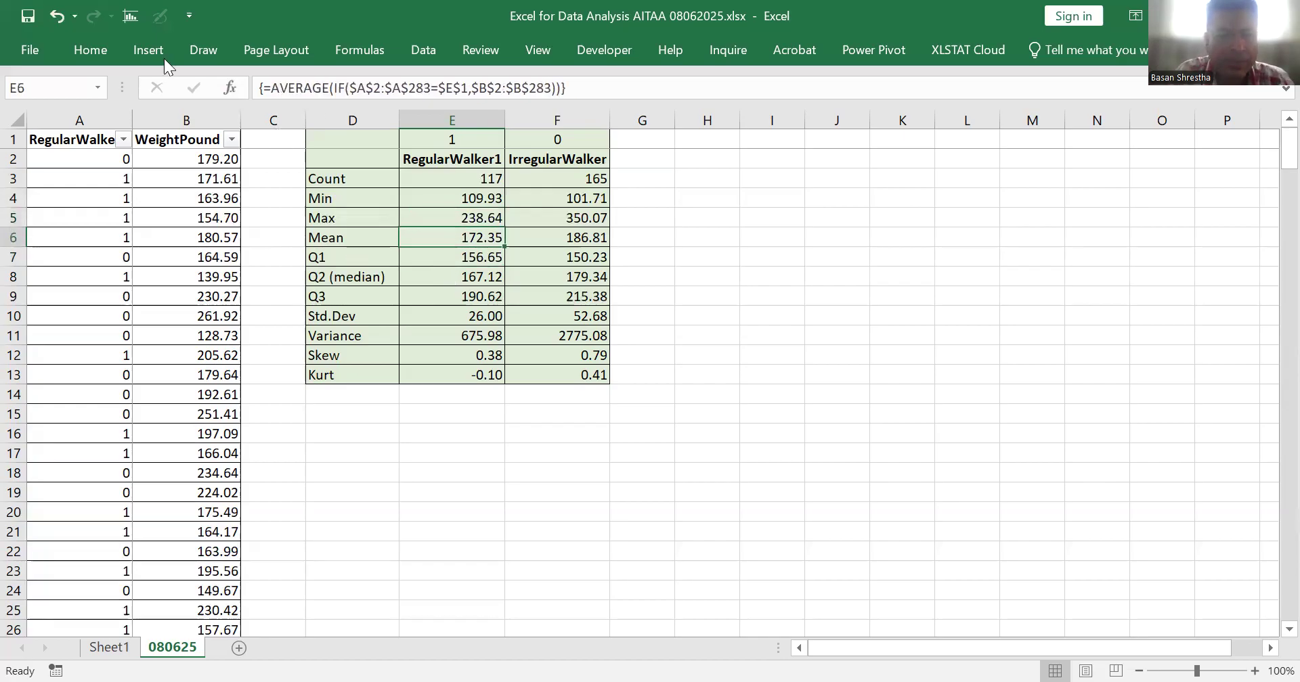
pyautogui.click(91, 56)
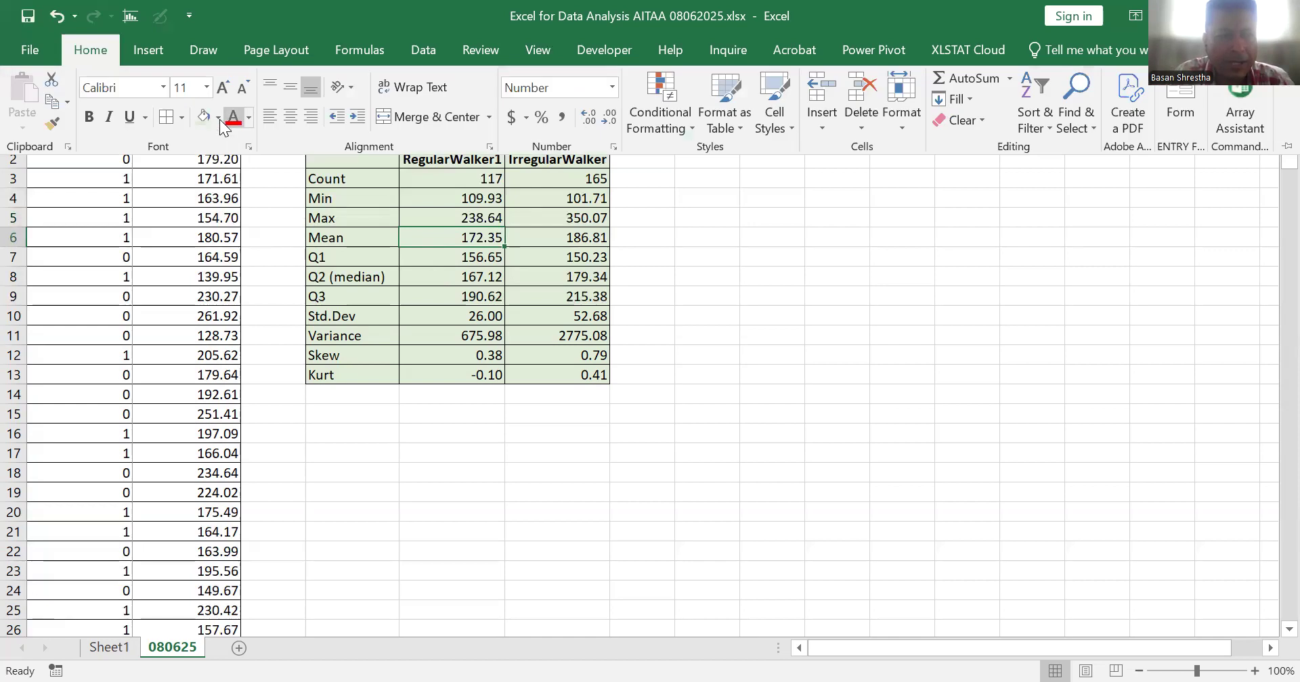
pyautogui.click(219, 118)
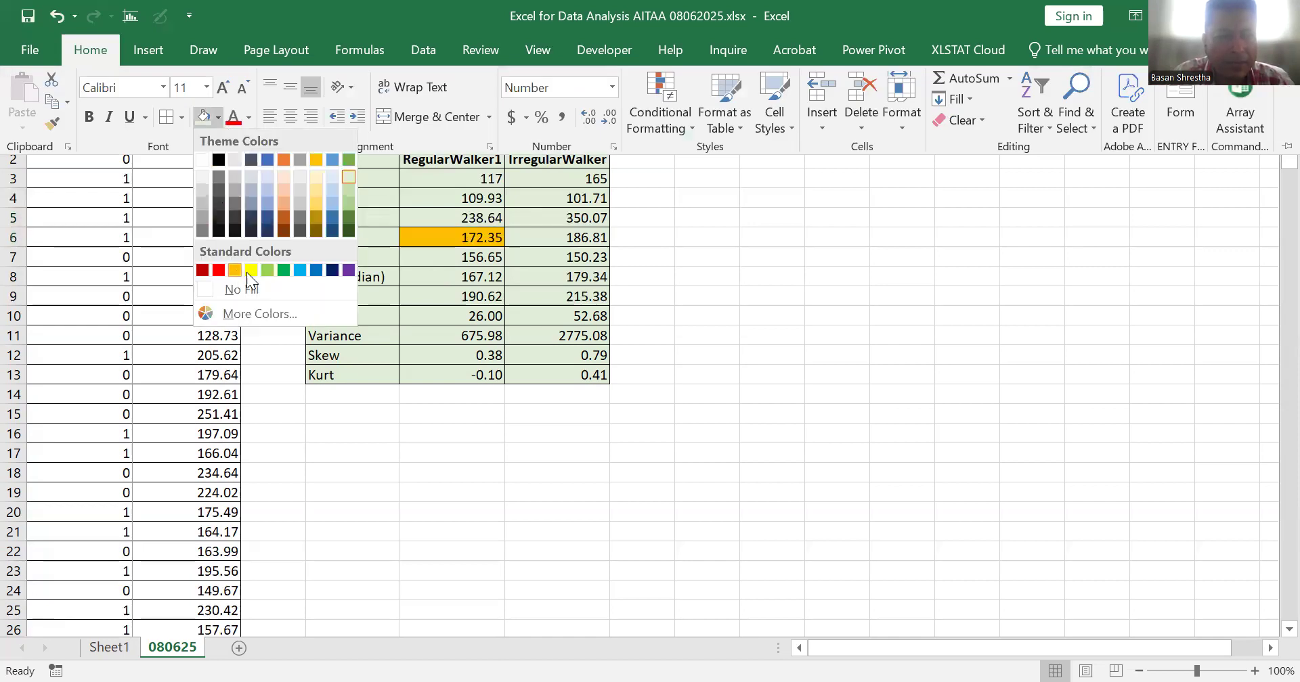
pyautogui.click(251, 271)
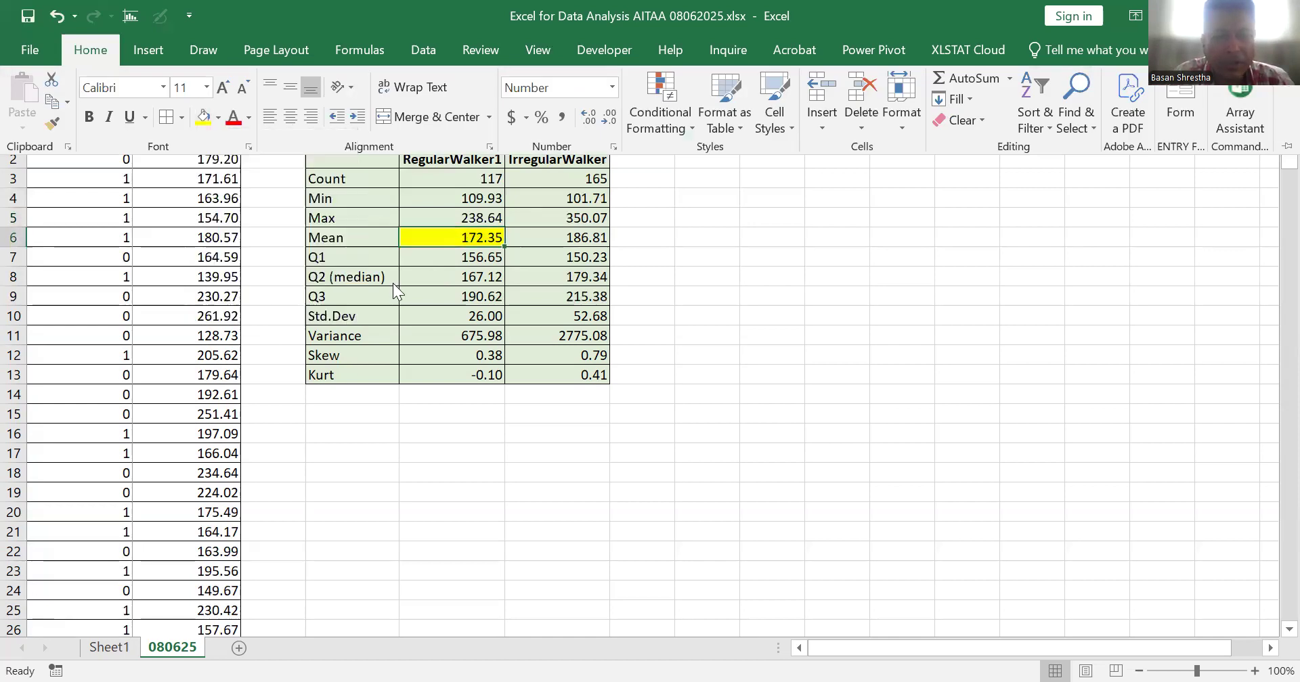
pyautogui.click(452, 278)
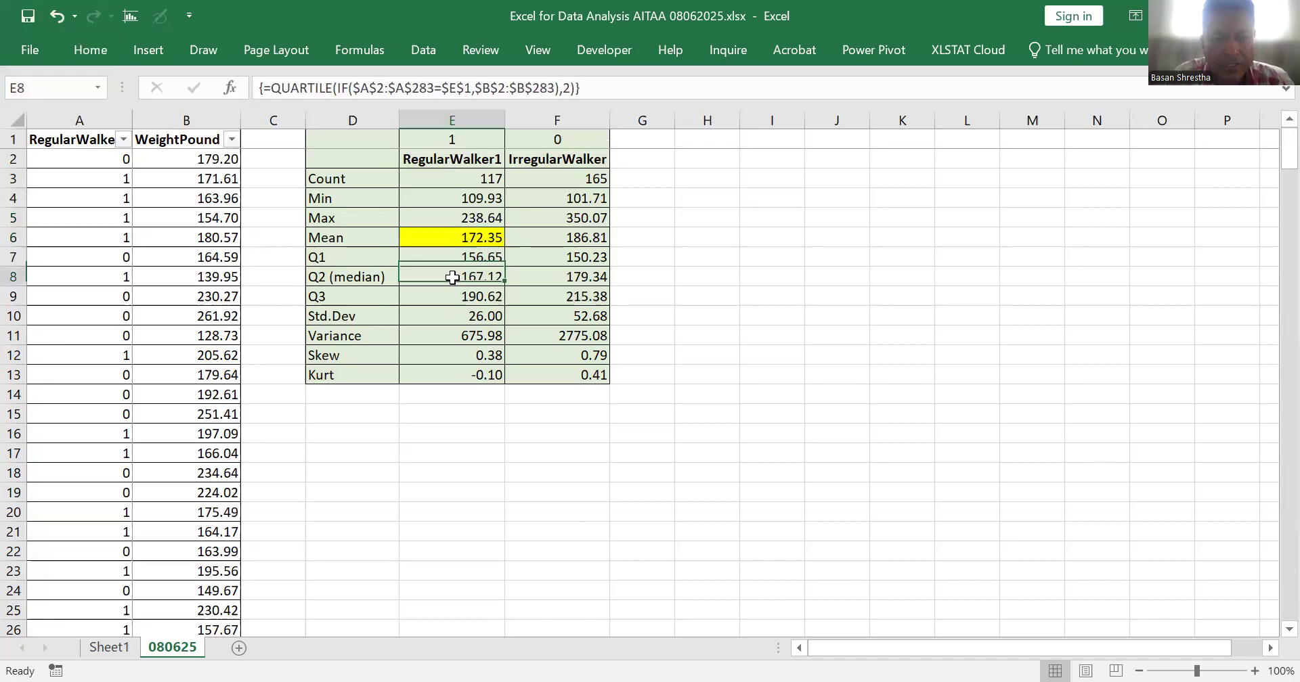
pyautogui.click(96, 53)
pyautogui.click(203, 117)
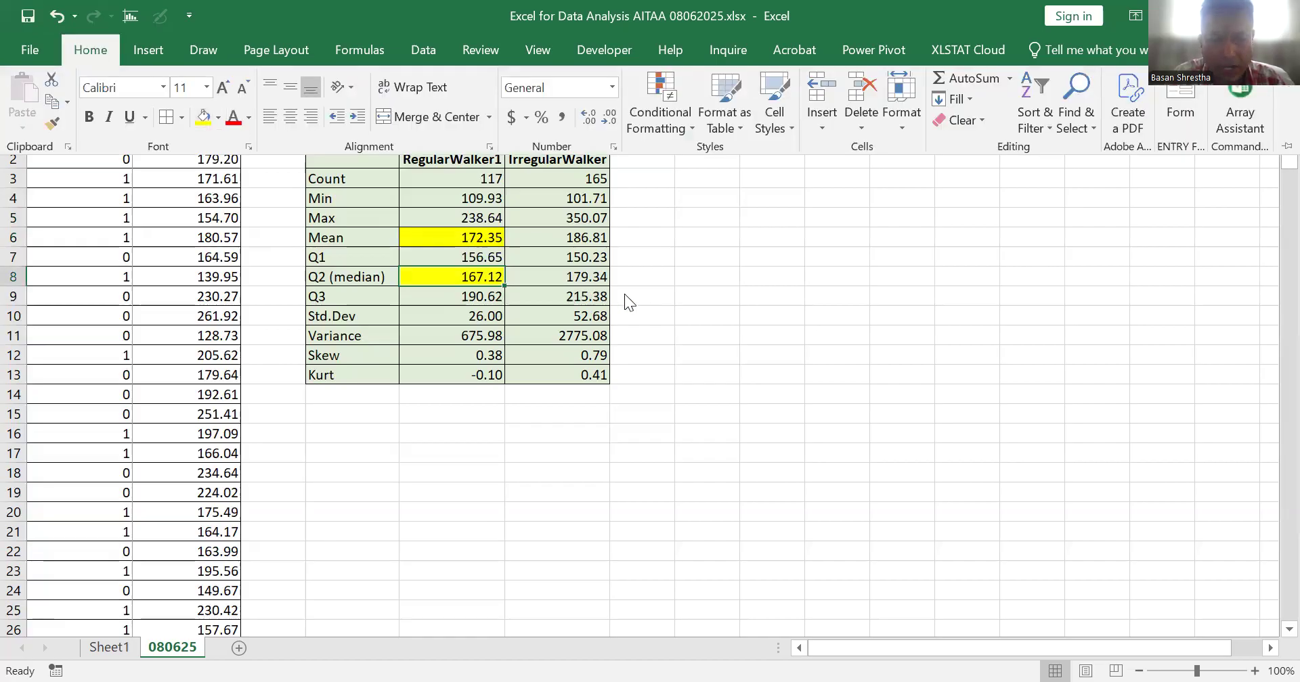
# Step: Highlight the IrregularWalker mean in F6 with yellow fill
pyautogui.click(587, 238)
pyautogui.click(586, 238)
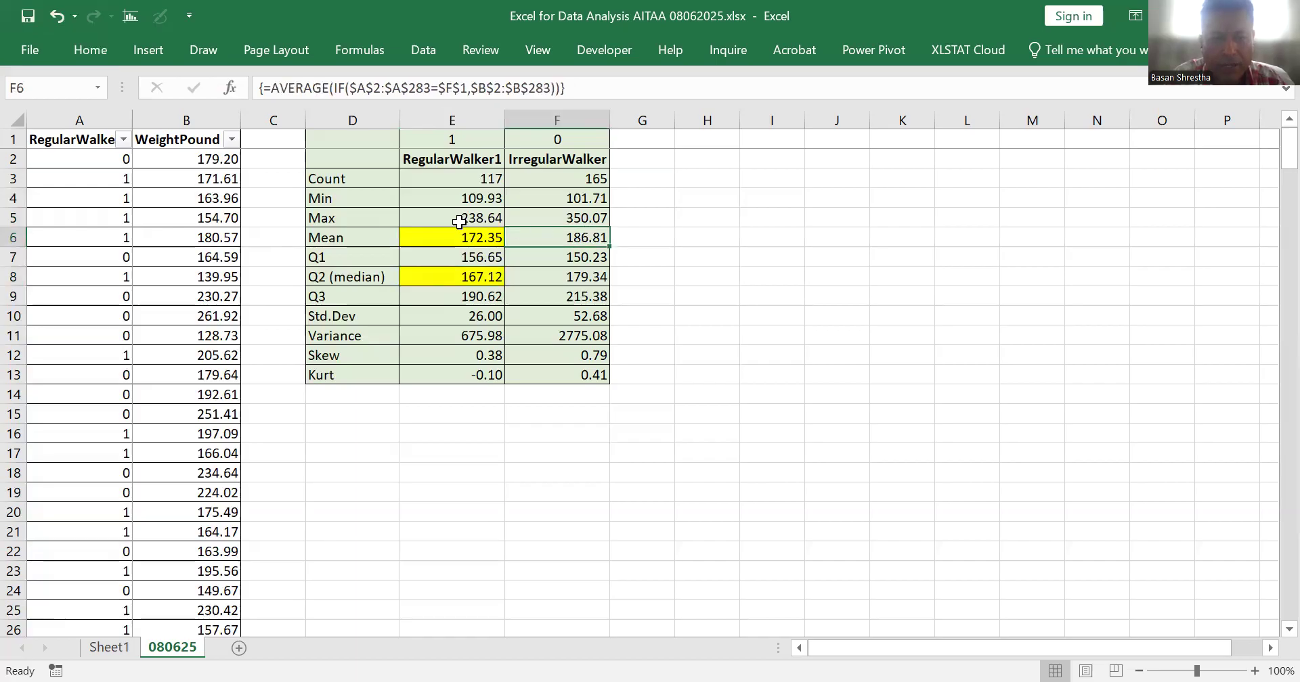
pyautogui.click(83, 53)
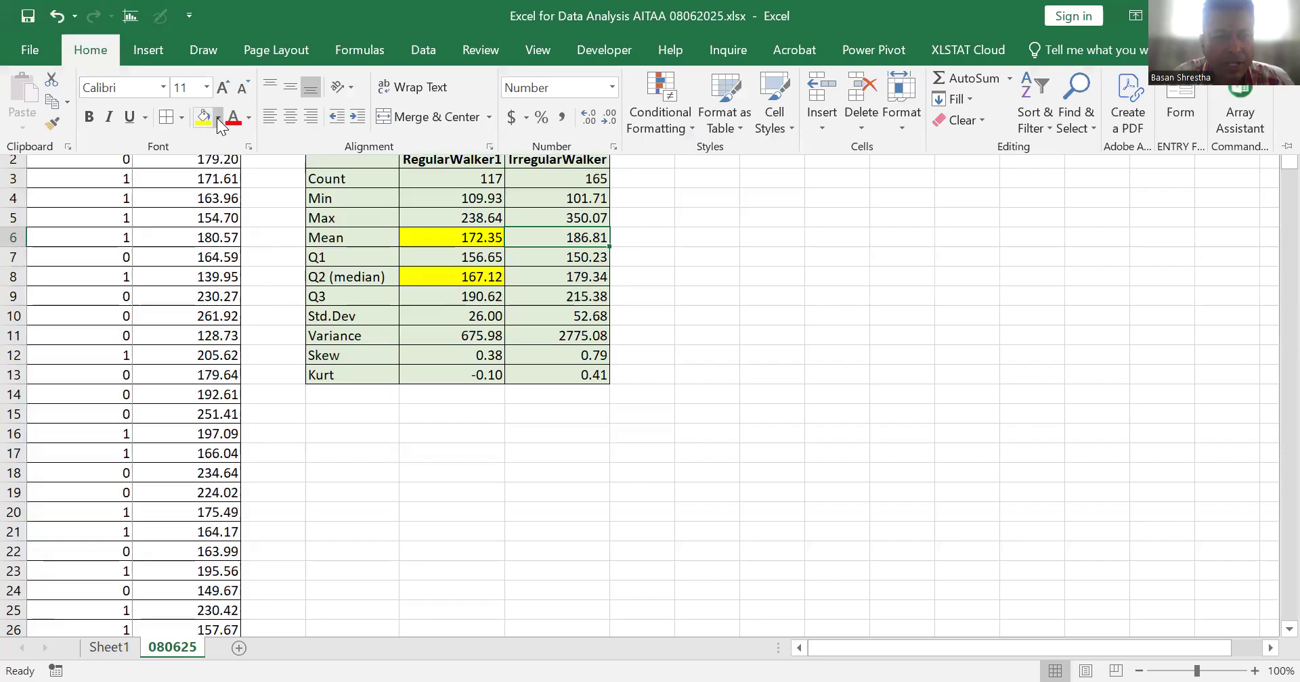
pyautogui.click(218, 118)
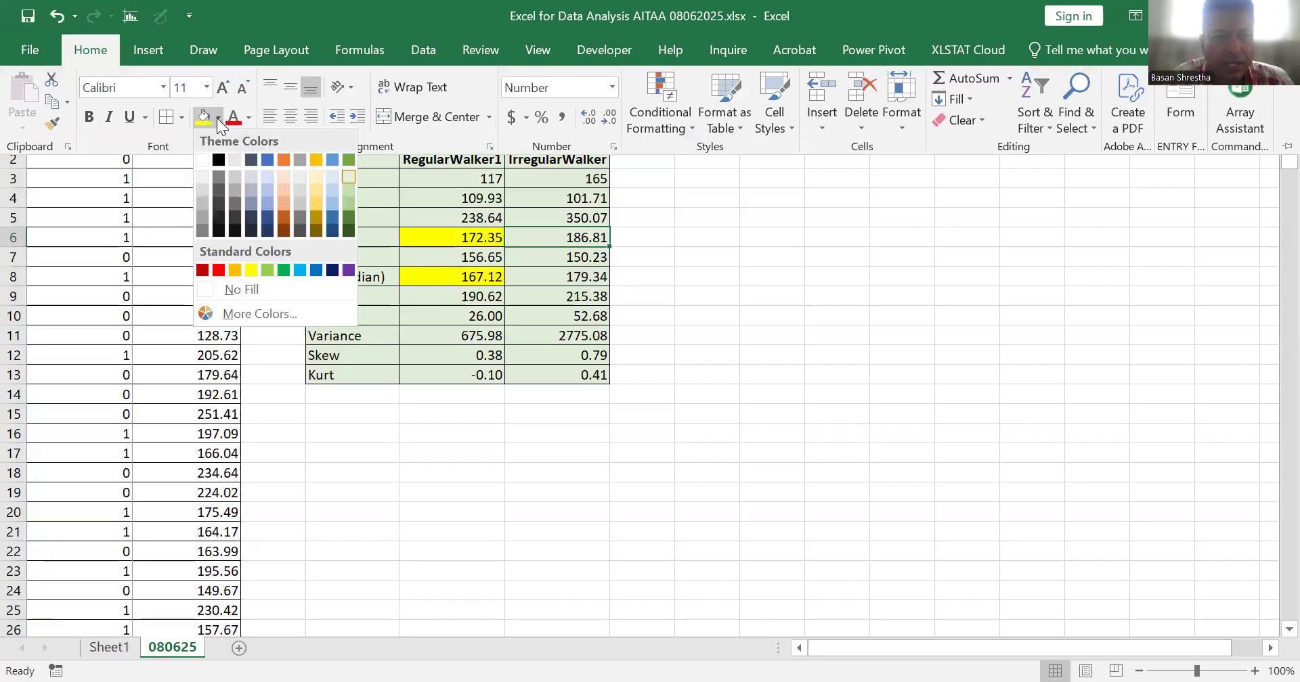
pyautogui.click(251, 271)
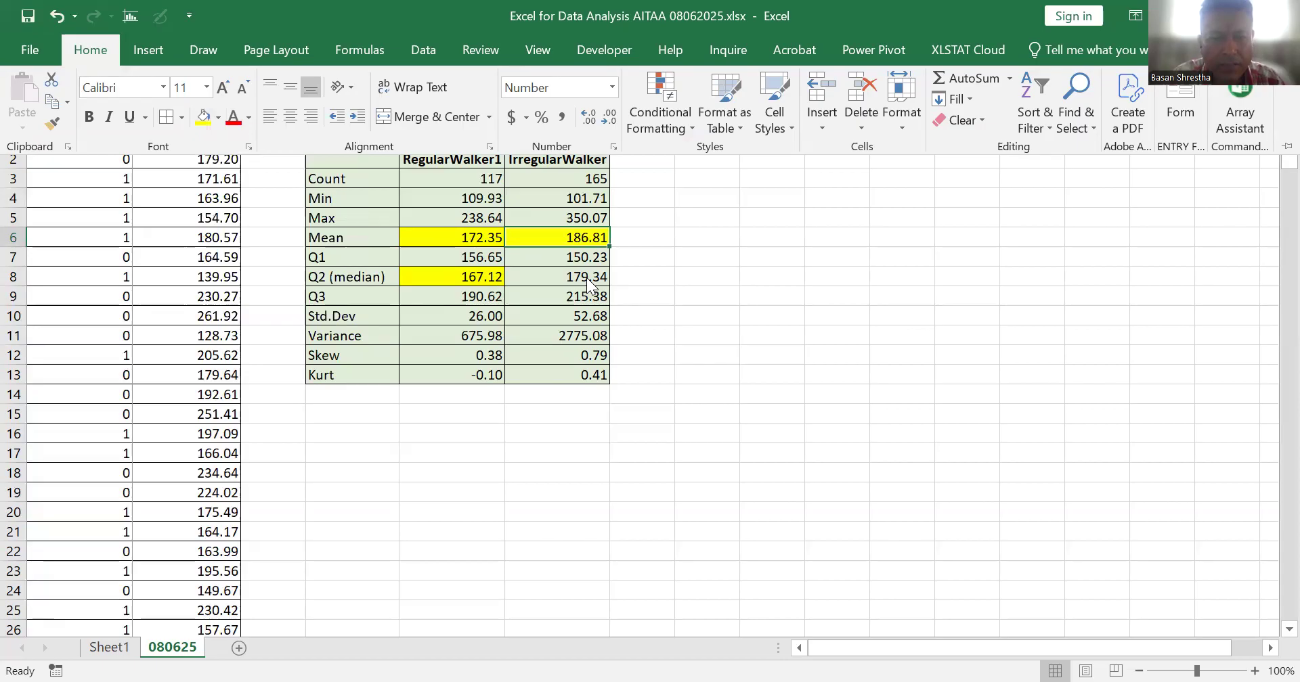
pyautogui.click(587, 278)
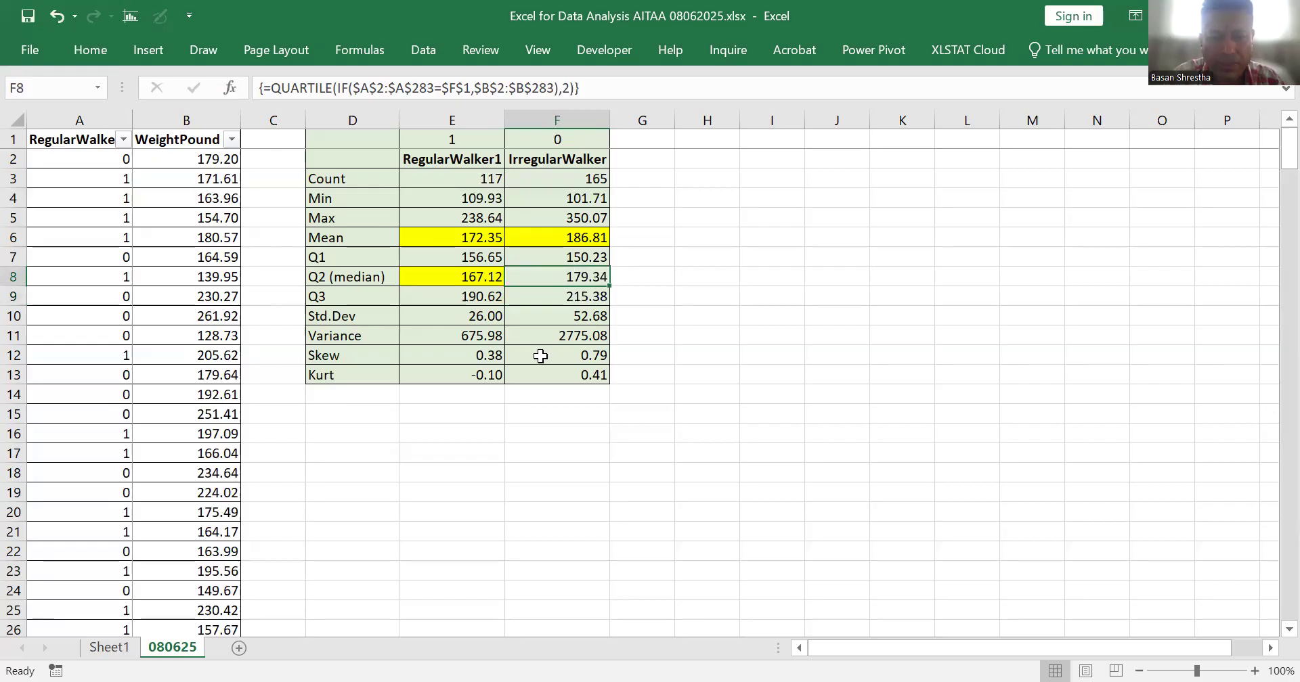
# Step: Highlight the IrregularWalker median in F8 with yellow fill
pyautogui.click(95, 51)
pyautogui.click(206, 119)
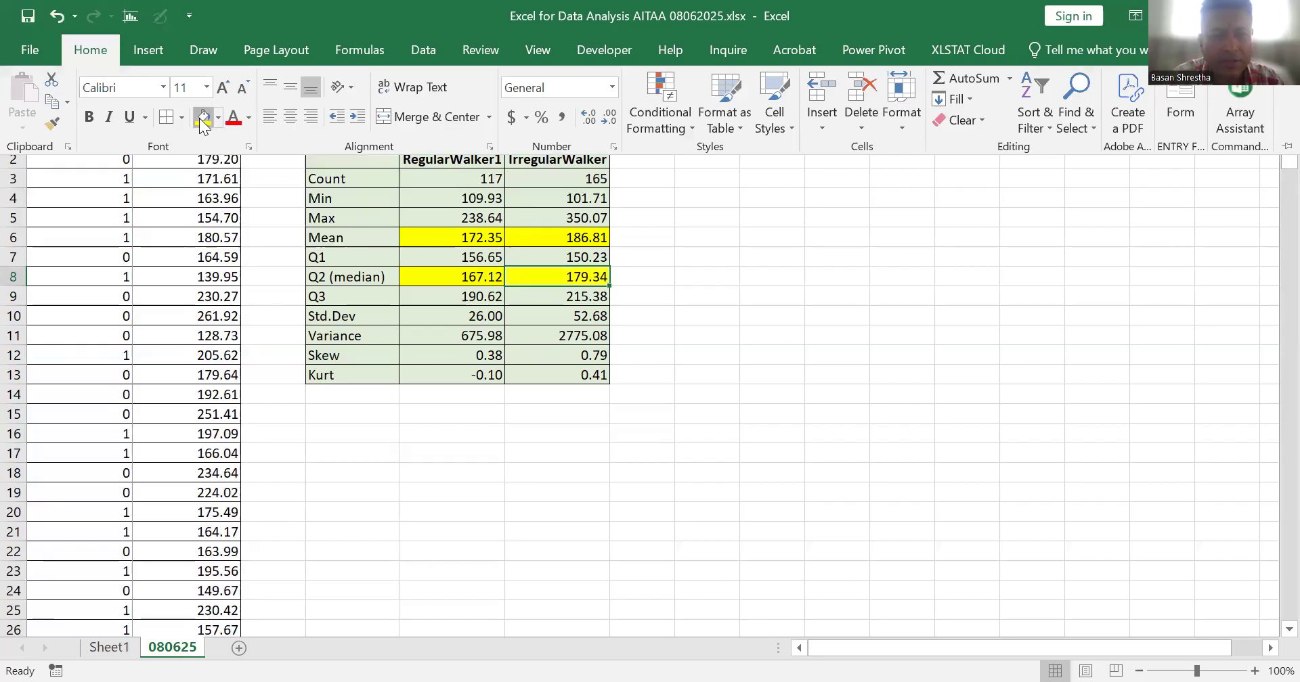
pyautogui.click(725, 233)
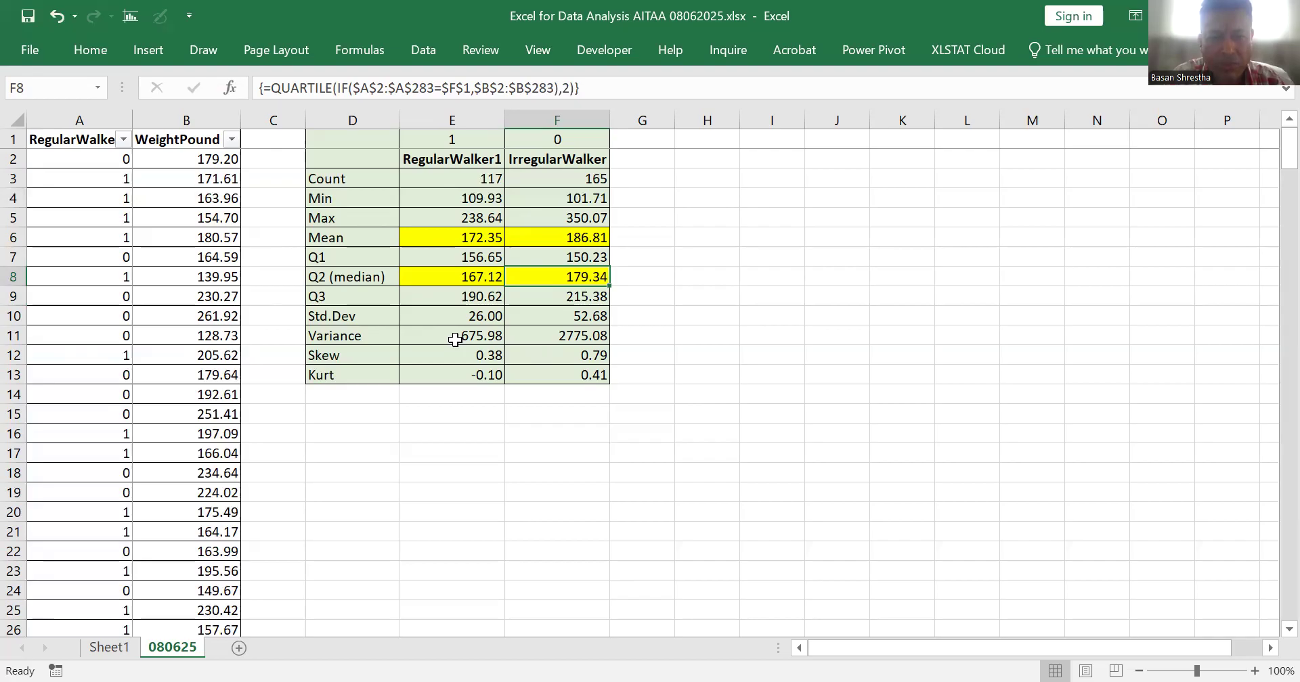
# Step: Highlight the Variance values of both walker groups in E11 and F11 with yellow fill
pyautogui.click(455, 341)
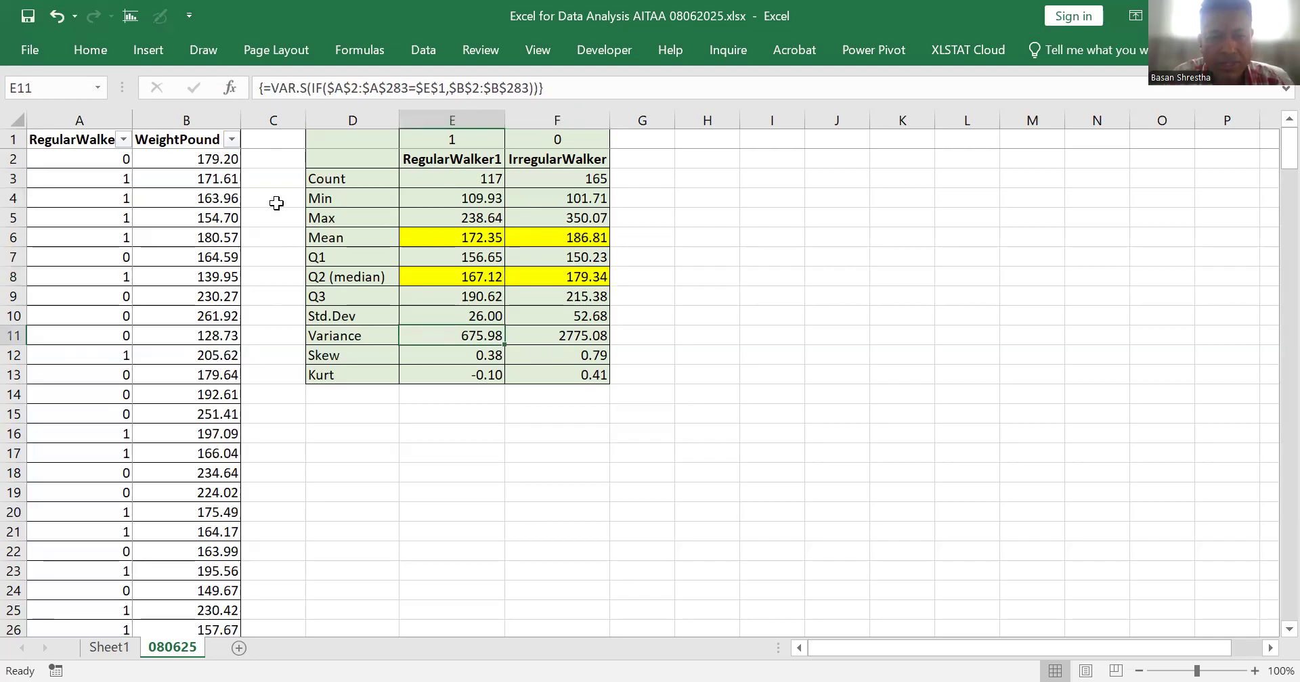
pyautogui.click(99, 50)
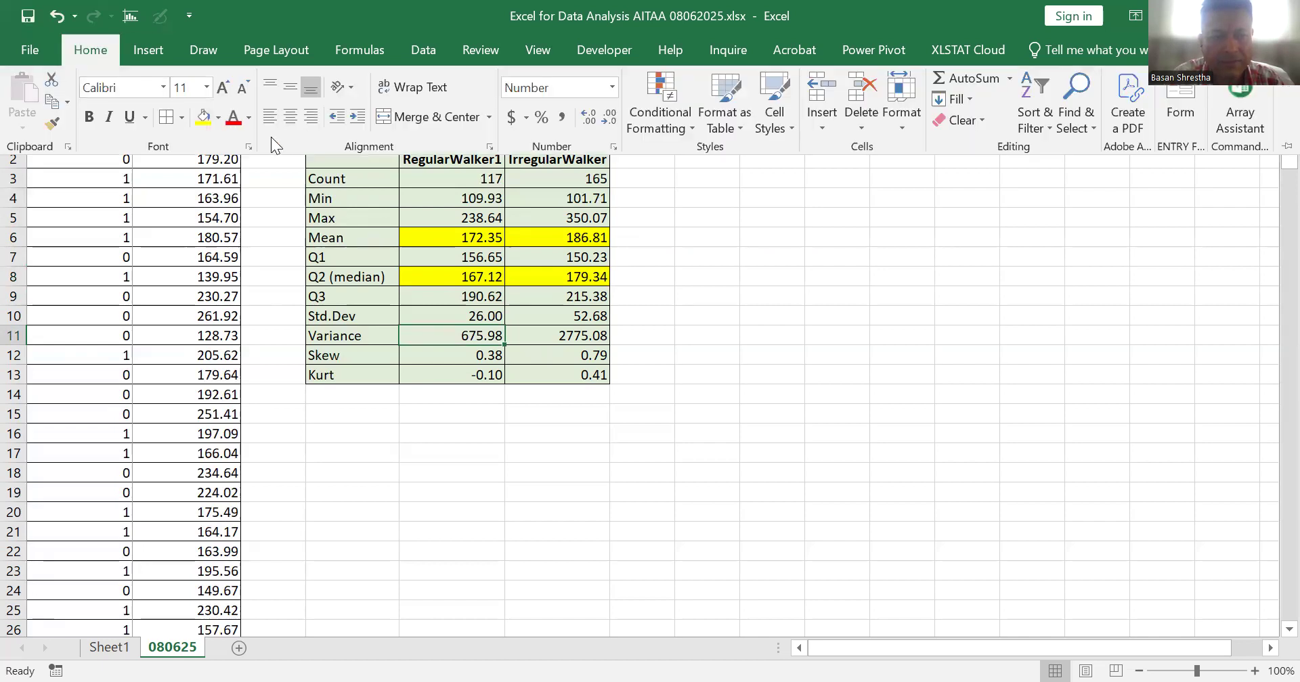
pyautogui.click(203, 119)
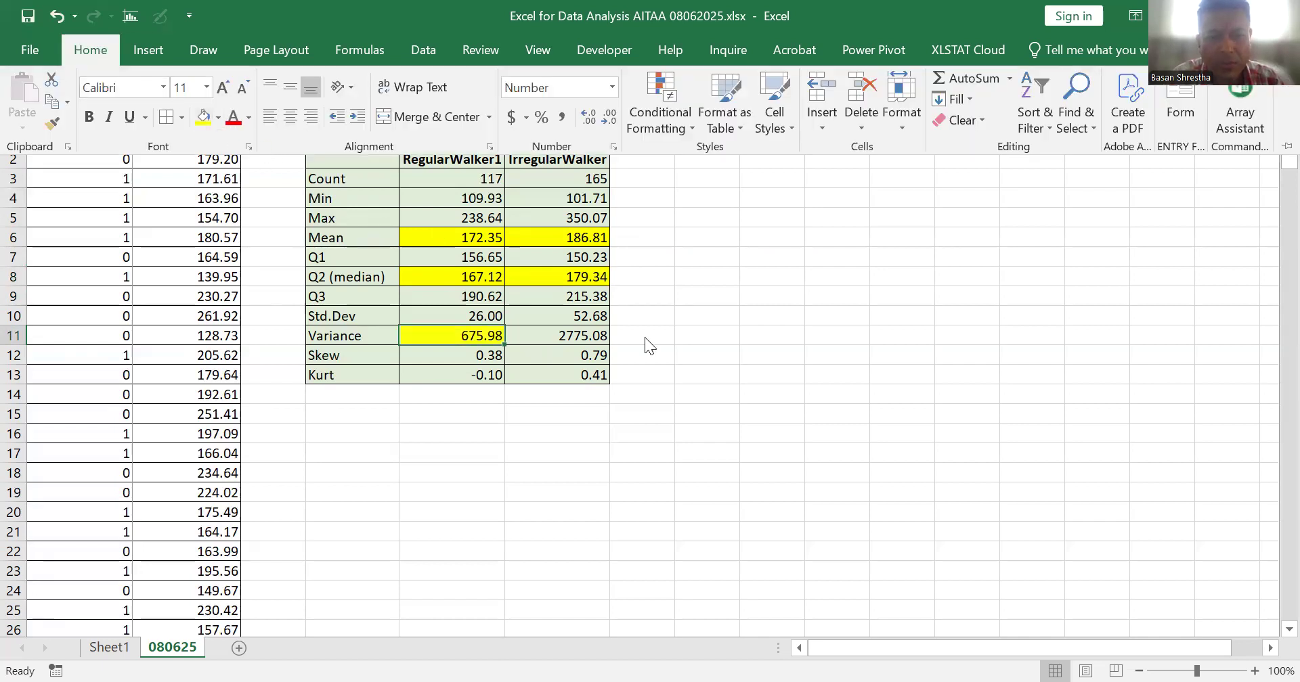
pyautogui.click(565, 342)
pyautogui.click(560, 340)
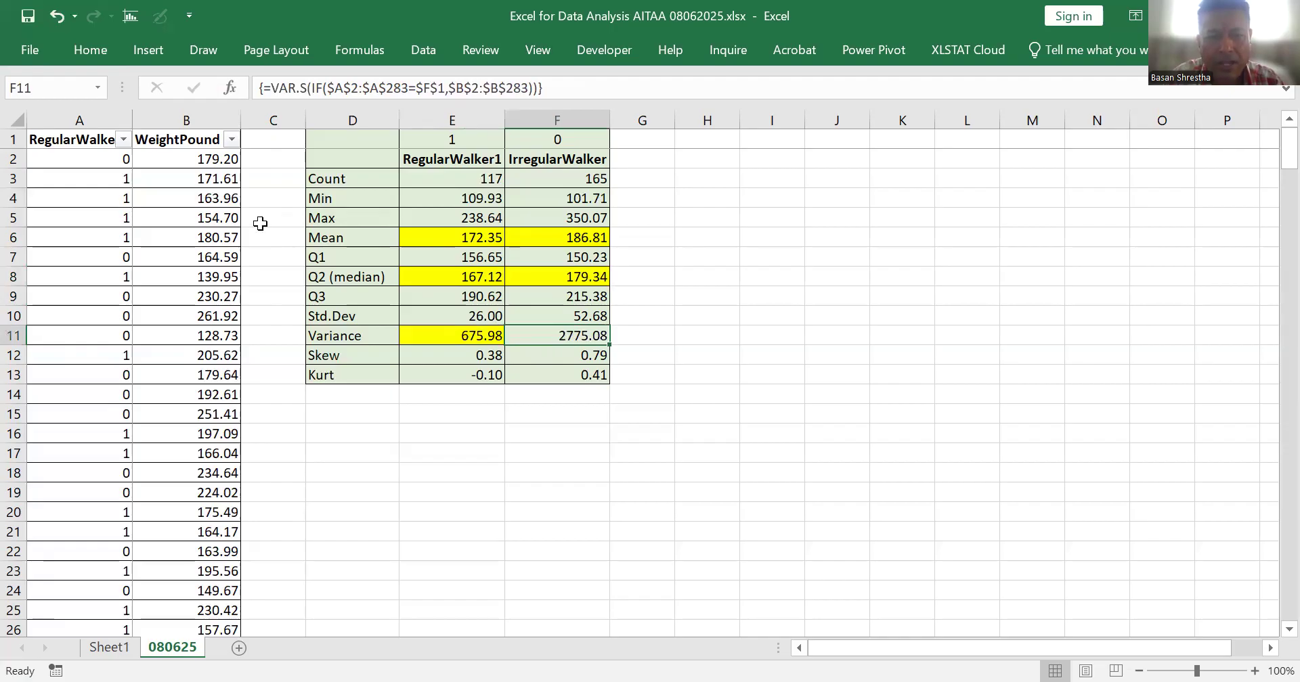
pyautogui.click(99, 56)
pyautogui.click(204, 119)
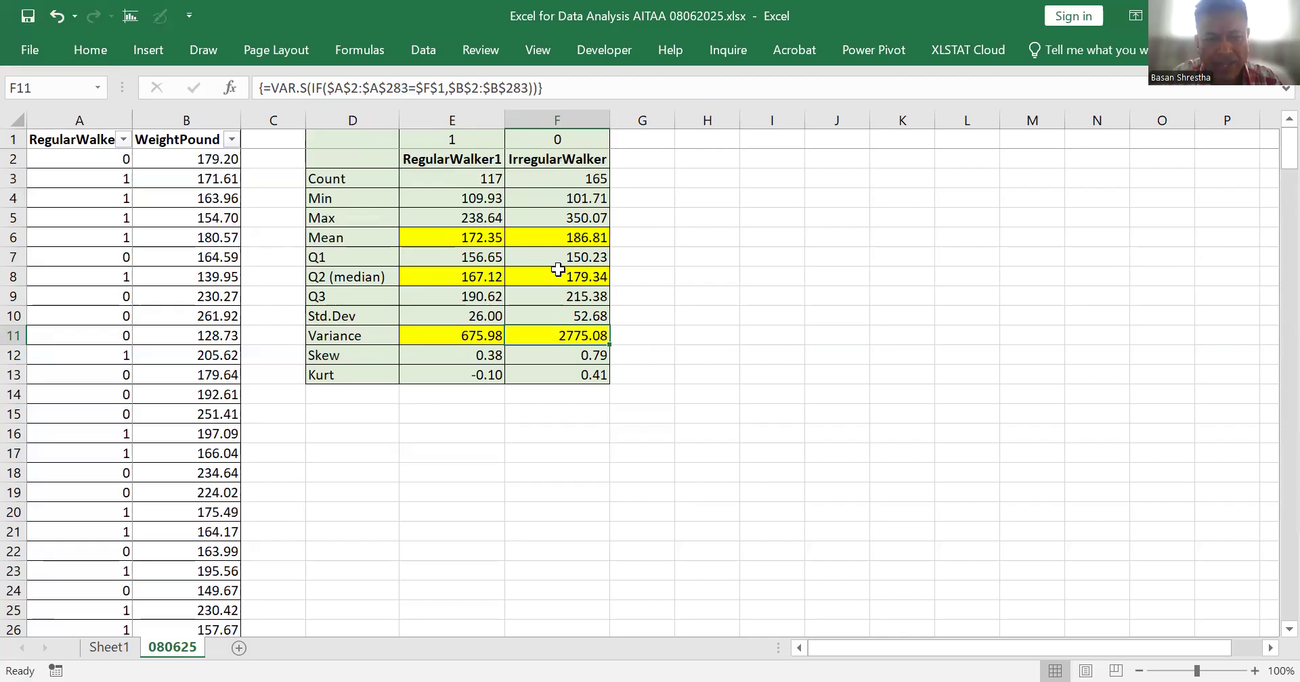
# Step: Compare the Skew and Kurt values of the regular and irregular walkers in rows 12 and 13
pyautogui.click(492, 356)
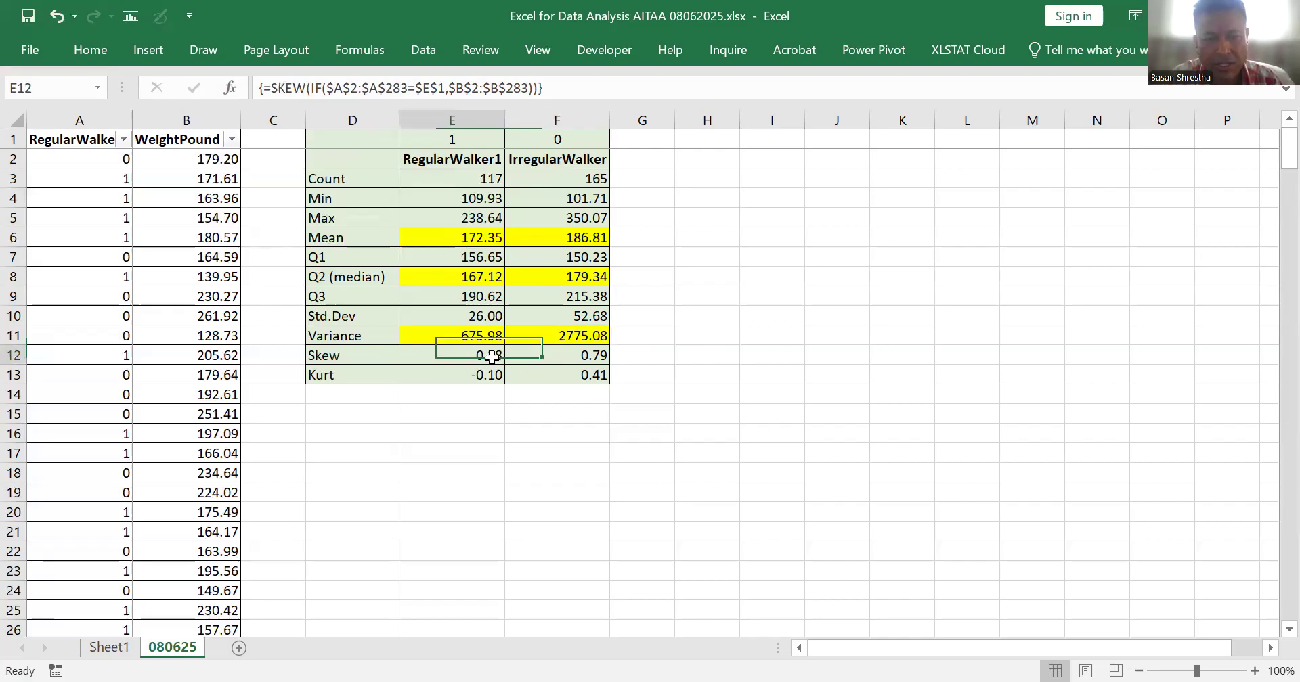
pyautogui.click(557, 356)
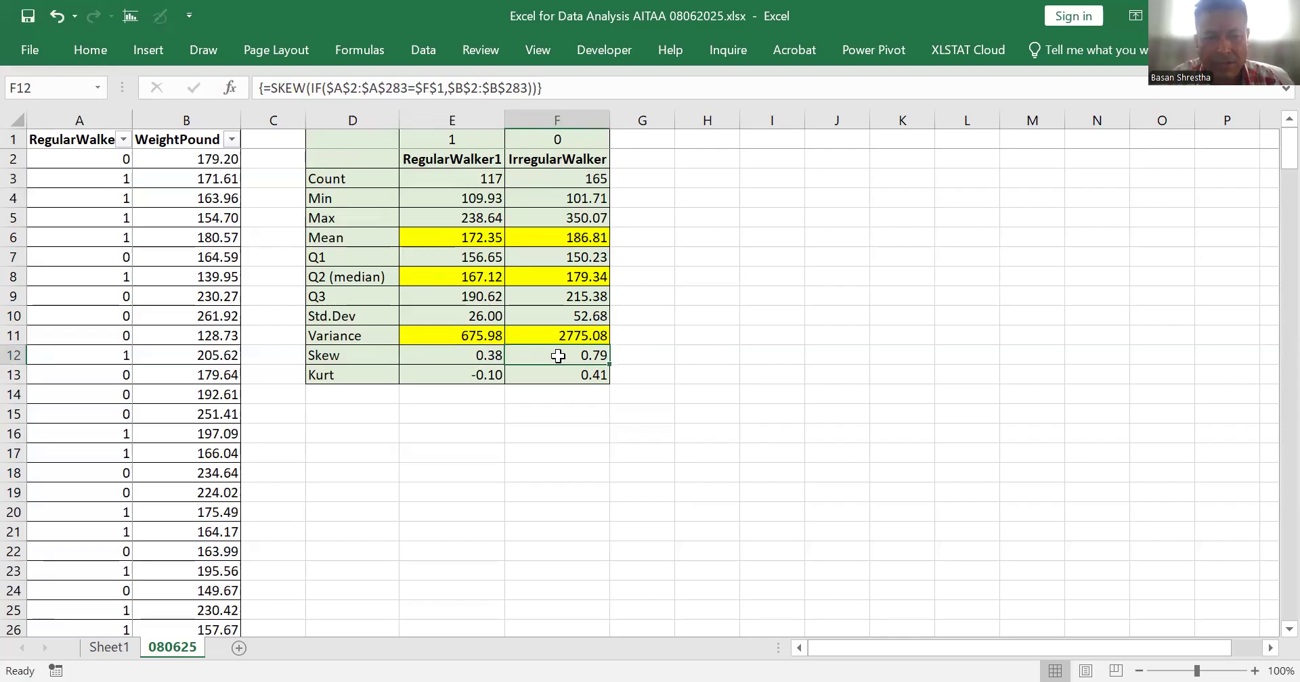
pyautogui.click(472, 359)
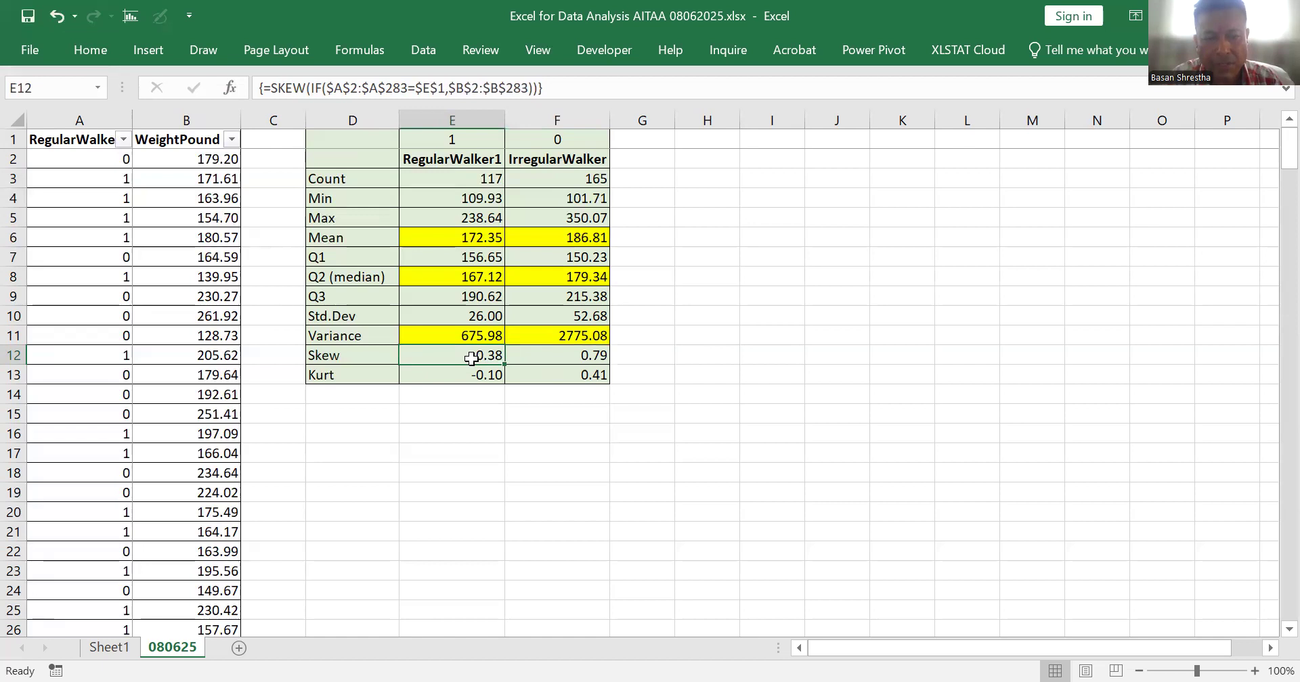
pyautogui.click(549, 359)
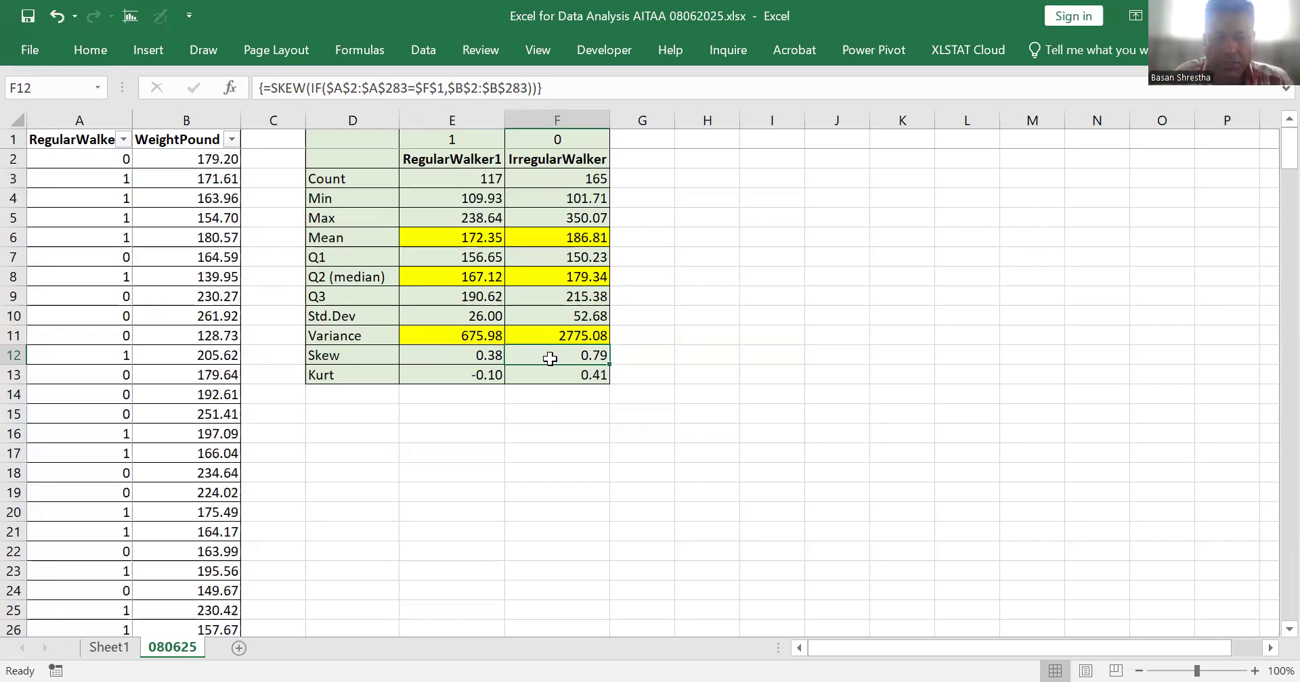
pyautogui.click(481, 376)
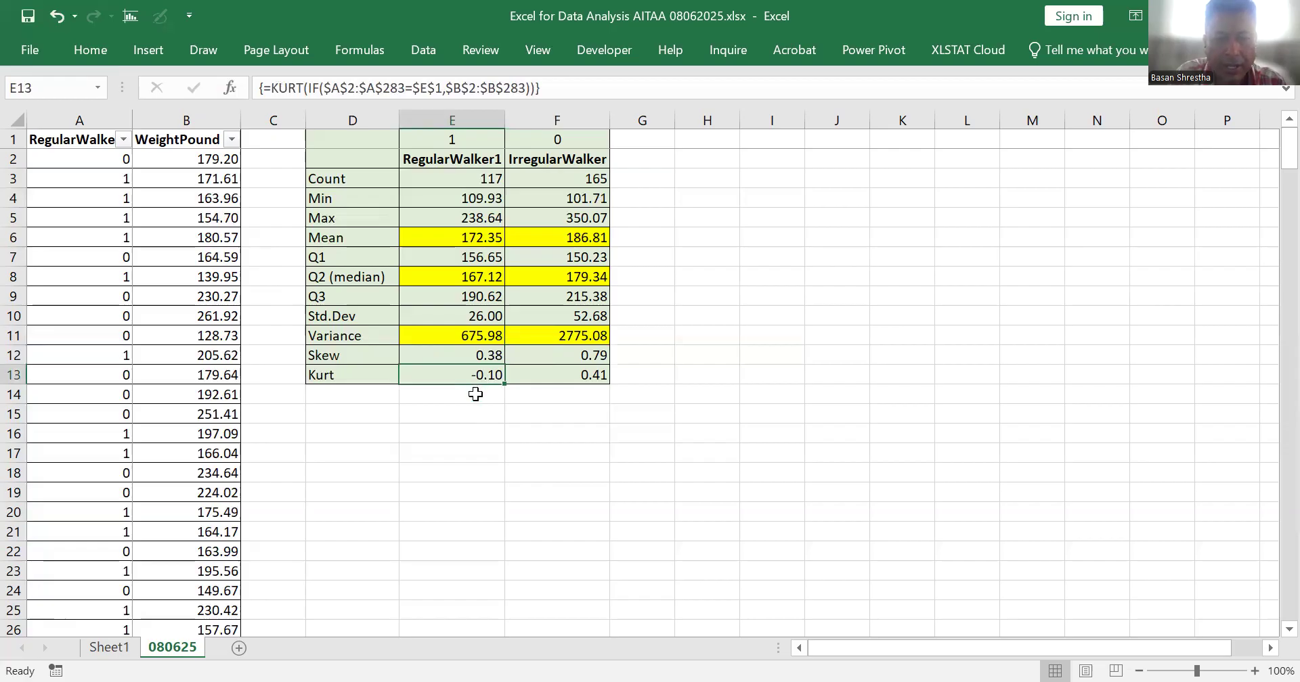
pyautogui.click(555, 382)
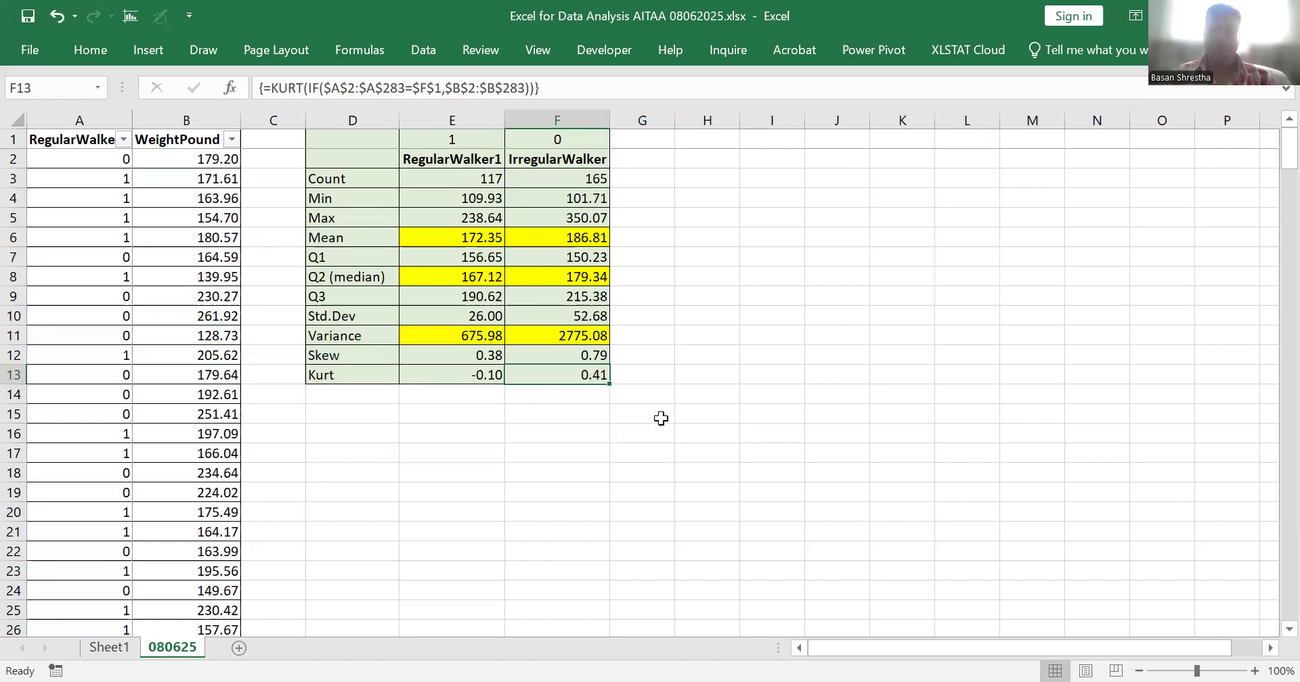
# Step: Enter the heading Class in H1
pyautogui.click(710, 143)
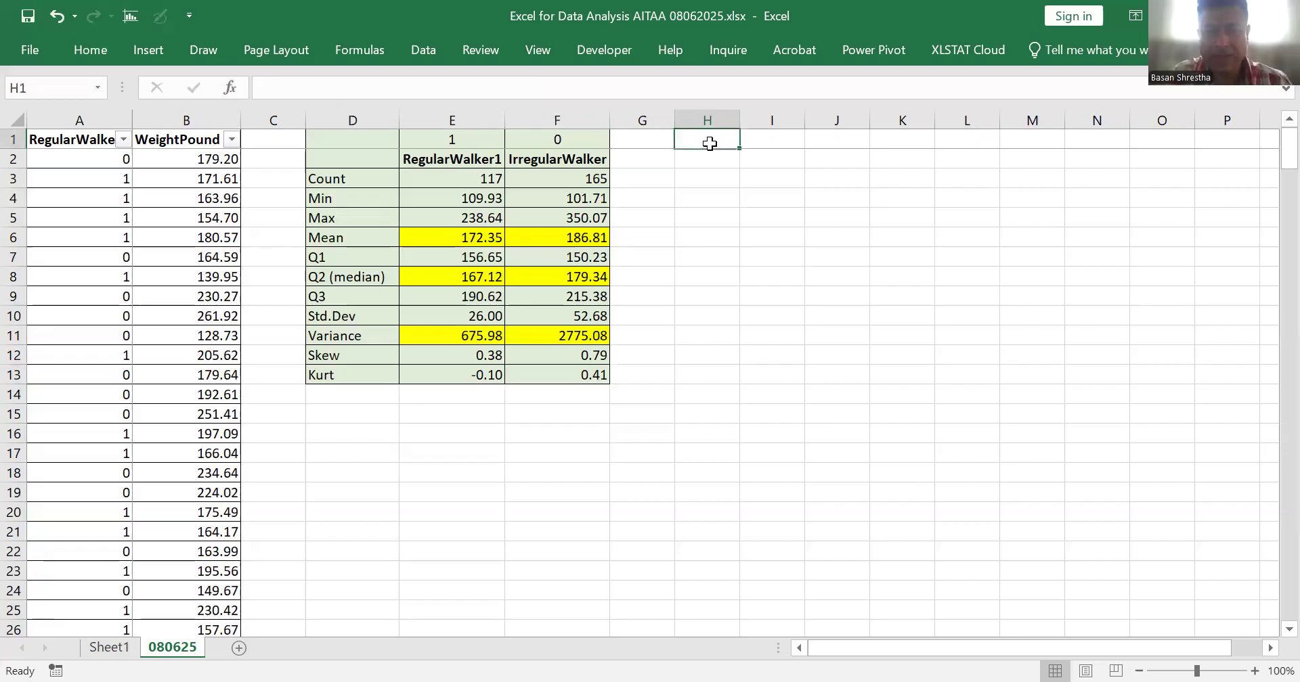
pyautogui.write('Class')
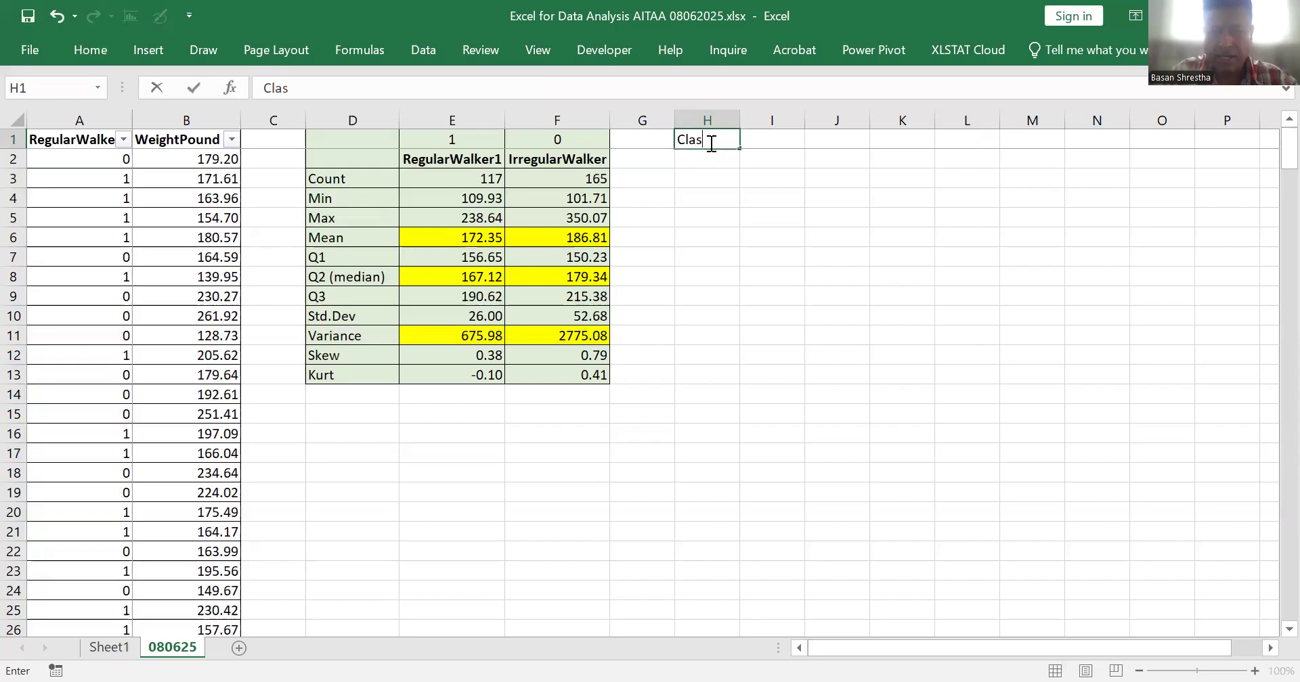
pyautogui.press('Return')
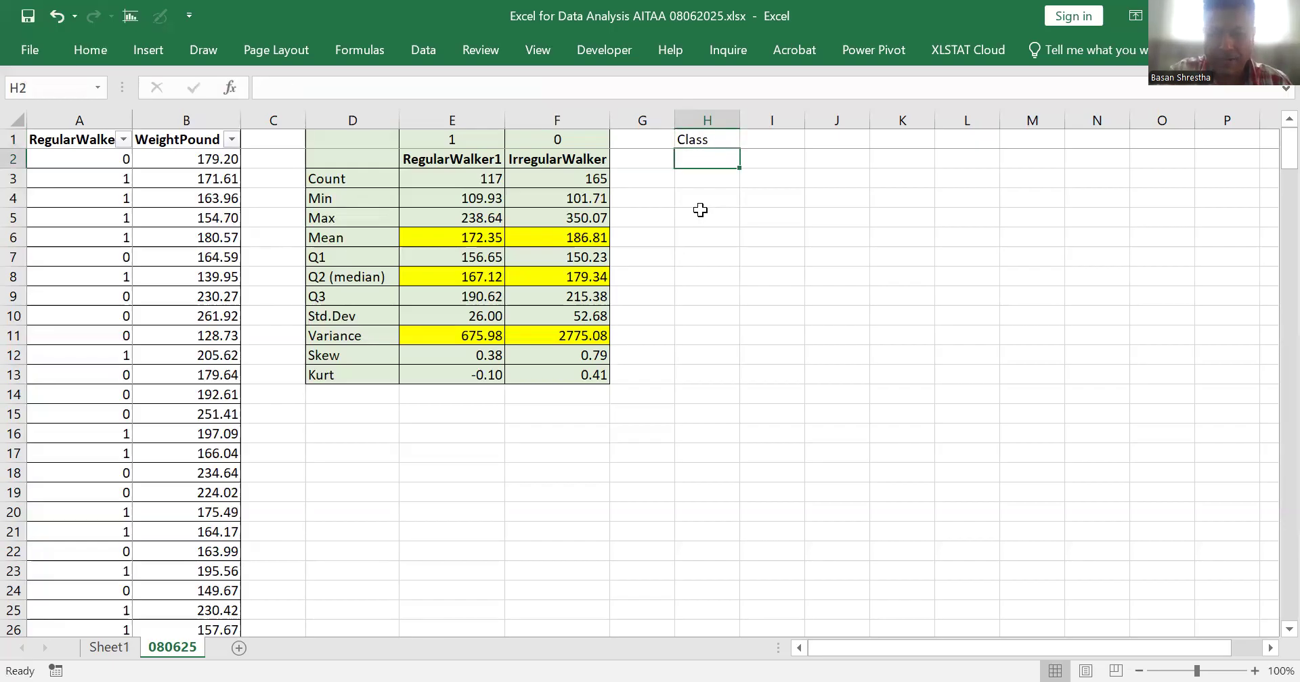
pyautogui.write('0')
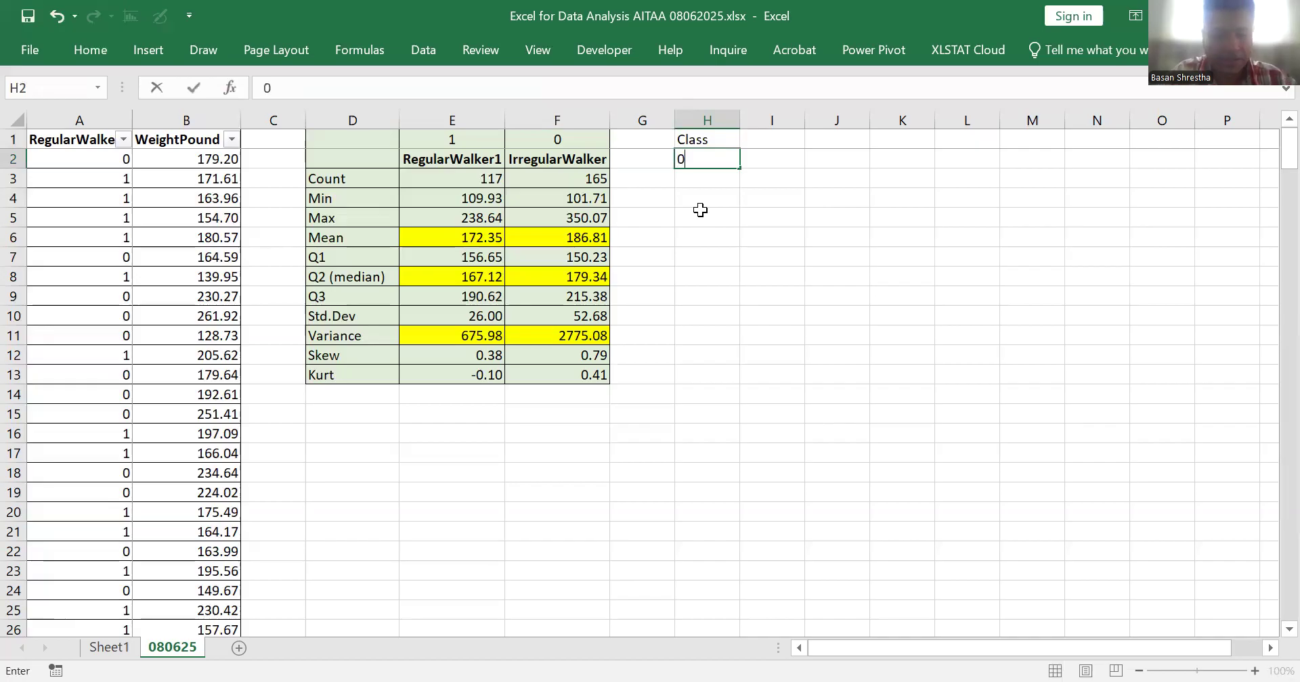
pyautogui.press('Escape')
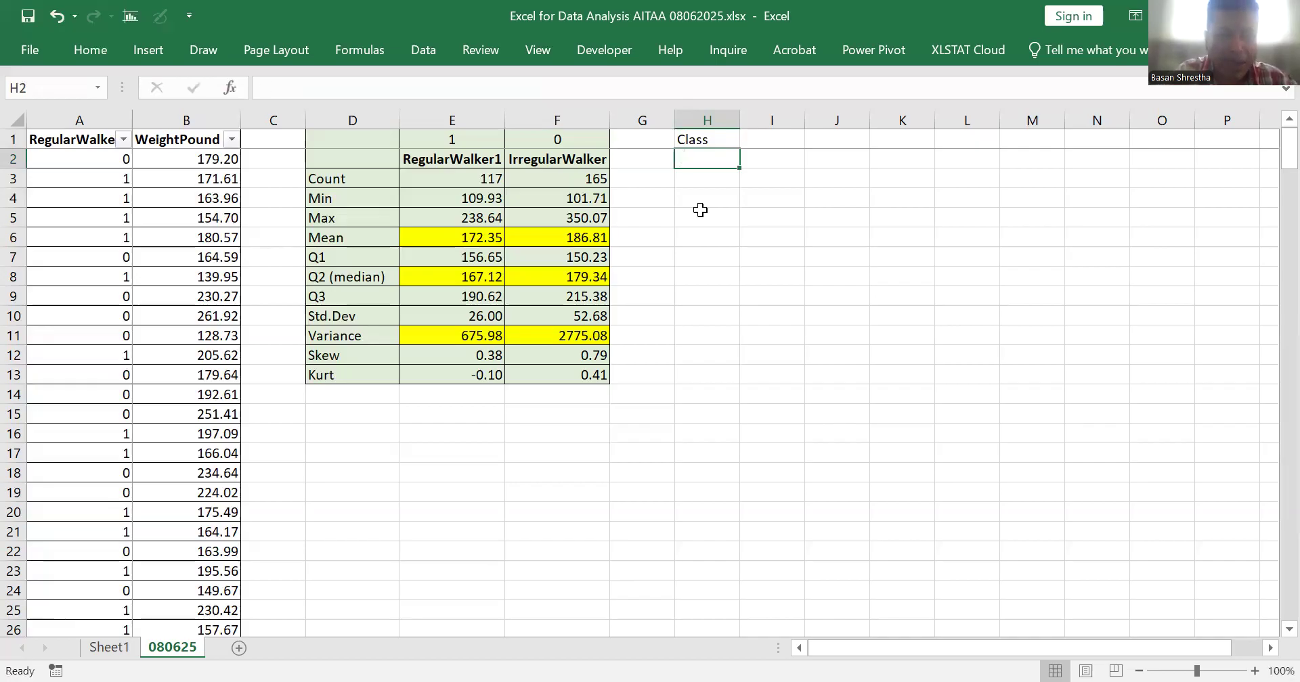
# Step: Enter 100, 120 and 140 in H2:H4 and extend the series down to 480 in H21
pyautogui.click(592, 198)
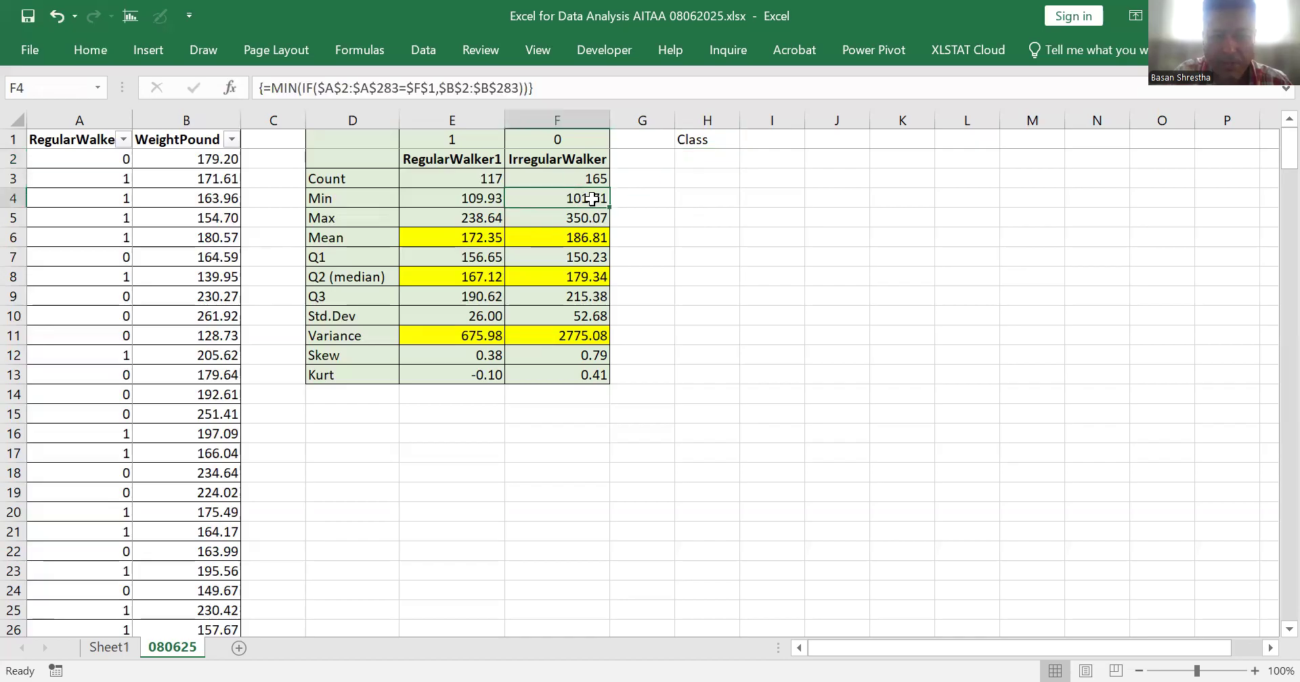
pyautogui.click(706, 161)
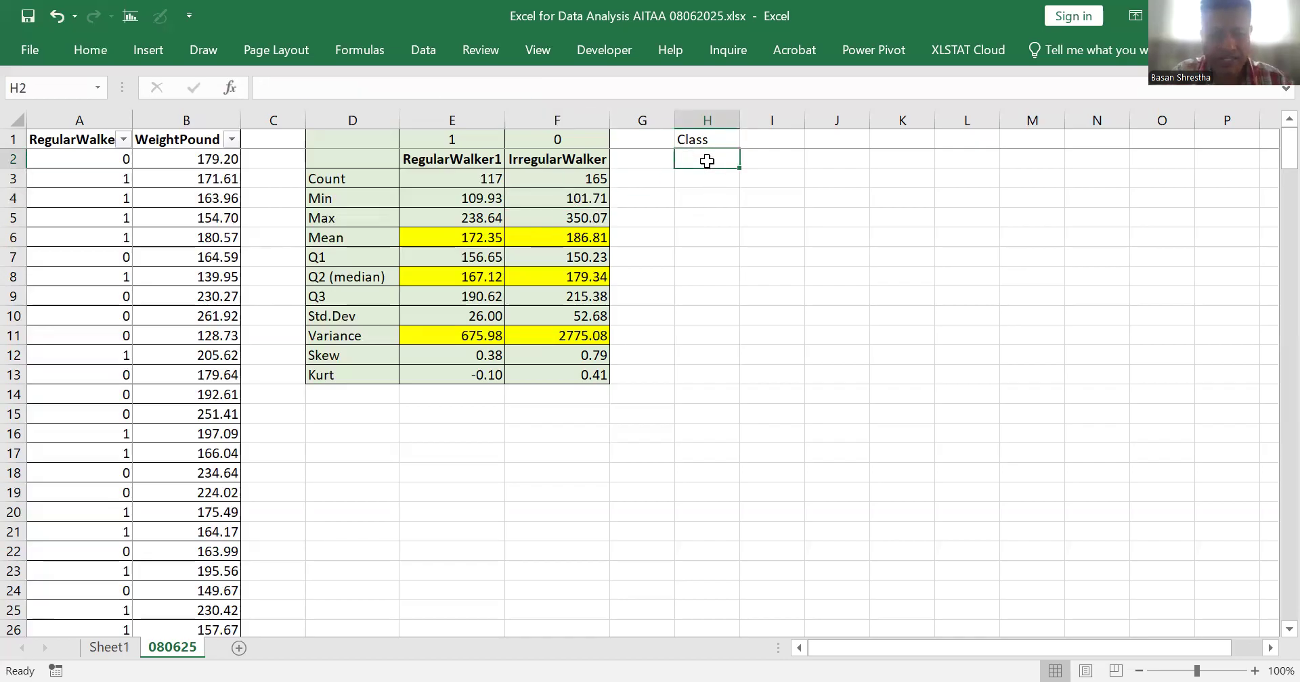
pyautogui.write('100')
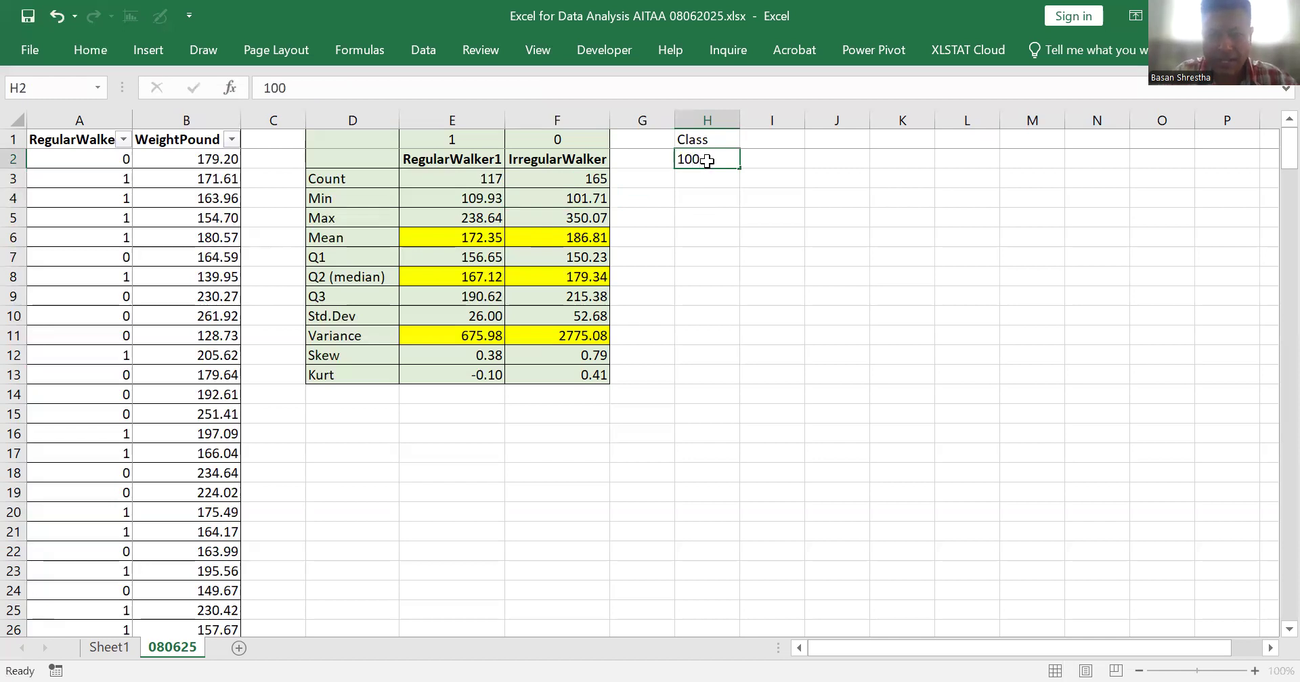
pyautogui.press('Return')
pyautogui.write('120')
pyautogui.press('Return')
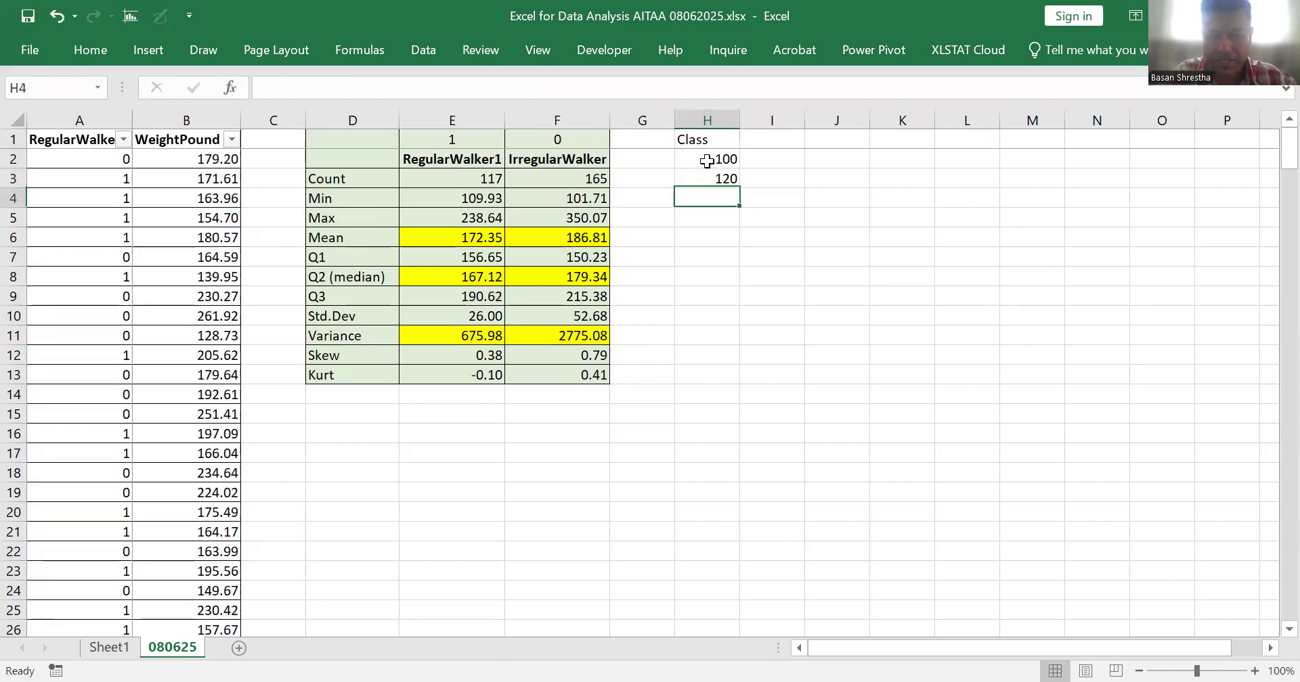
pyautogui.write('140')
pyautogui.press('Return')
pyautogui.moveTo(707, 161); pyautogui.dragTo(739, 209)
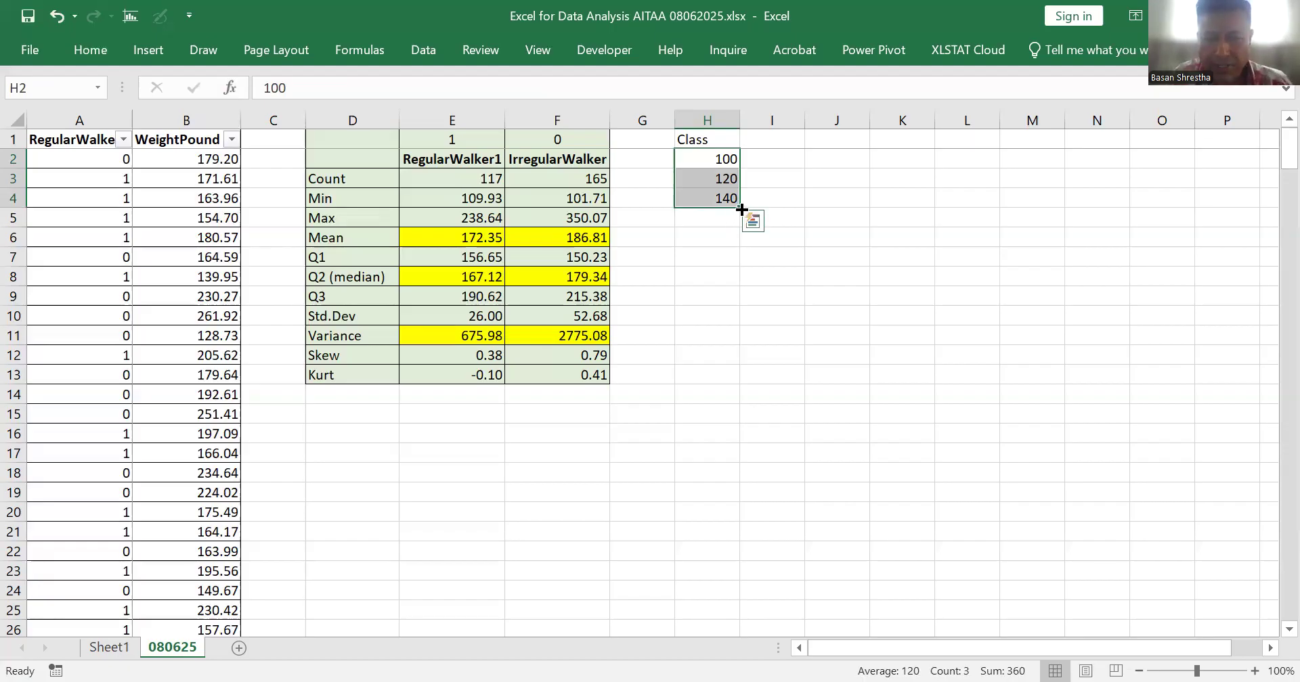
pyautogui.moveTo(742, 210); pyautogui.dragTo(719, 535)
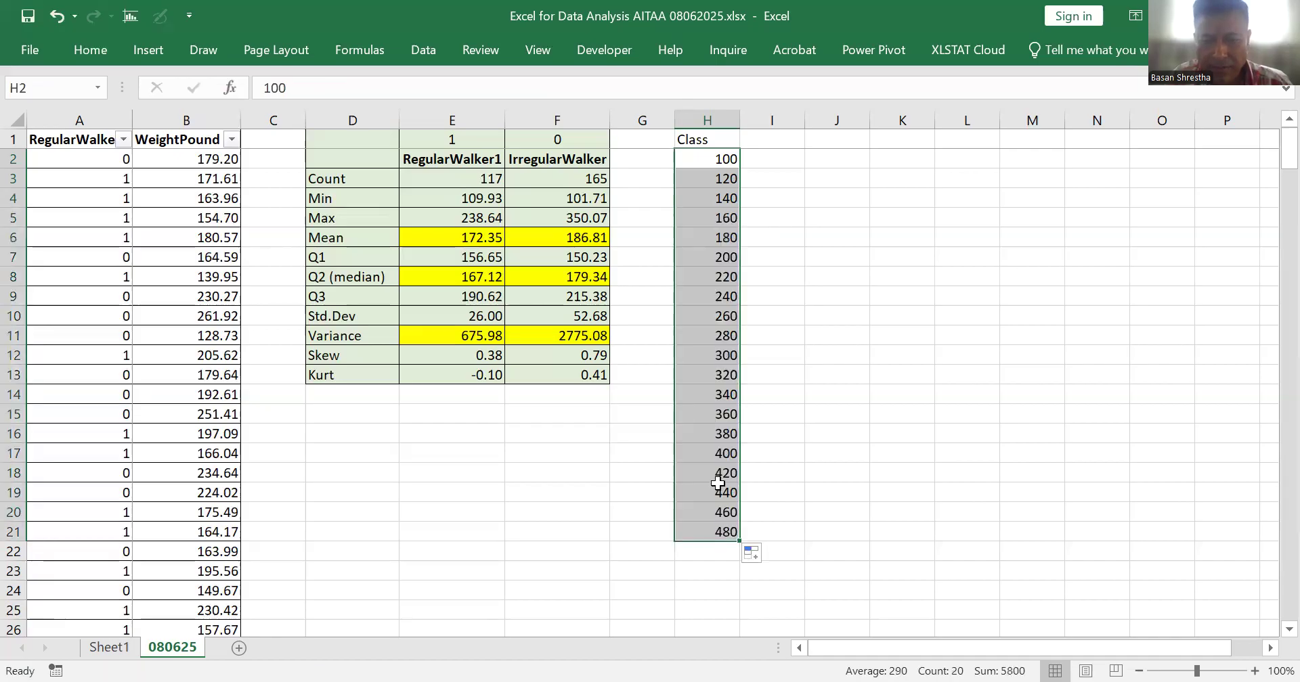
# Step: Delete the class values 380 to 480 in H16:H21 so the series ends at 360
pyautogui.click(723, 438)
pyautogui.hotkey('shift', 'Down')
pyautogui.hotkey('shift', 'Down')
pyautogui.hotkey('shift', 'Down')
pyautogui.hotkey('shift', 'Down')
pyautogui.hotkey('shift', 'Down')
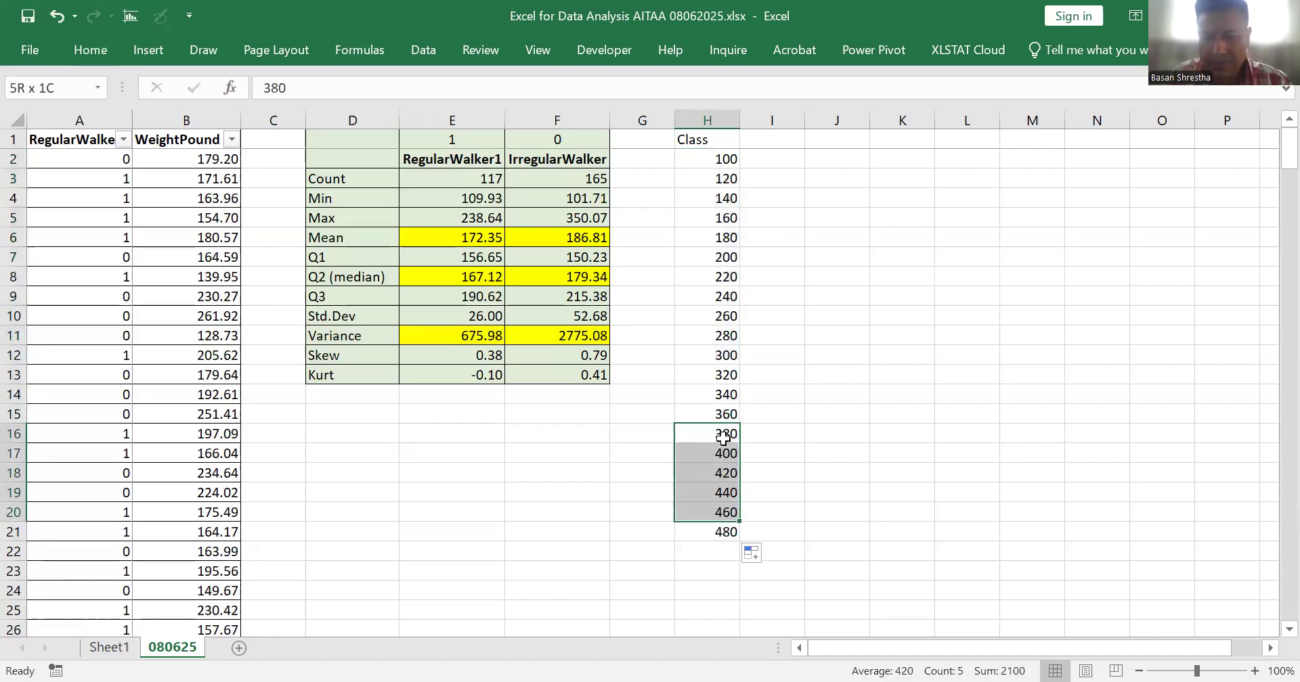
pyautogui.press('Delete')
# Step: Move the class values in H2:H15 down one row so they start in H3
pyautogui.press('Up')
pyautogui.press('Up')
pyautogui.press('Up')
pyautogui.press('Up')
pyautogui.press('Up')
pyautogui.press('Up')
pyautogui.press('Up')
pyautogui.press('Up')
pyautogui.press('Up')
pyautogui.press('Up')
pyautogui.press('Up')
pyautogui.press('Up')
pyautogui.press('Up')
pyautogui.press('Up')
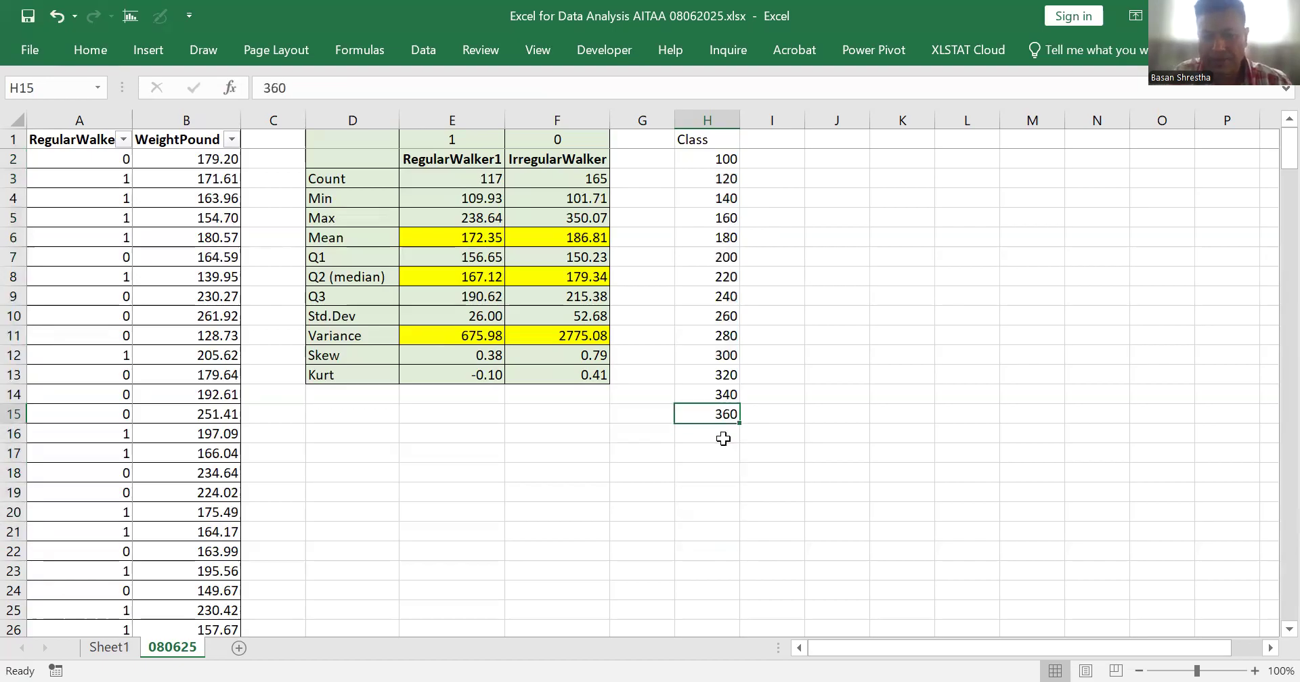
pyautogui.hotkey('shift', 'Down')
pyautogui.hotkey('shift', 'Down')
pyautogui.hotkey('shift', 'Down')
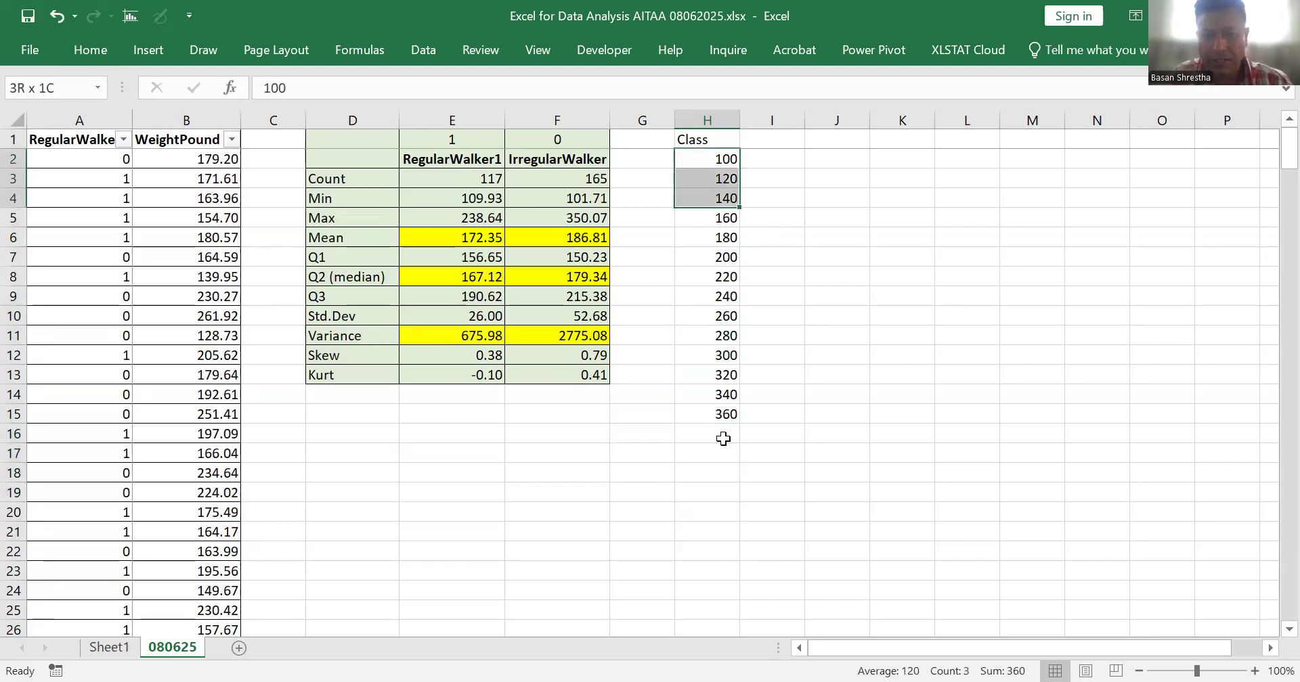
pyautogui.hotkey('shift', 'Down')
pyautogui.hotkey('shift', 'Down')
pyautogui.hotkey('shift', 'Down')
pyautogui.hotkey('shift', 'Down')
pyautogui.hotkey('shift', 'Down')
pyautogui.hotkey('shift', 'Down')
pyautogui.hotkey('shift', 'Down')
pyautogui.hotkey('shift', 'Down')
pyautogui.hotkey('shift', 'Down')
pyautogui.hotkey('shift', 'Down')
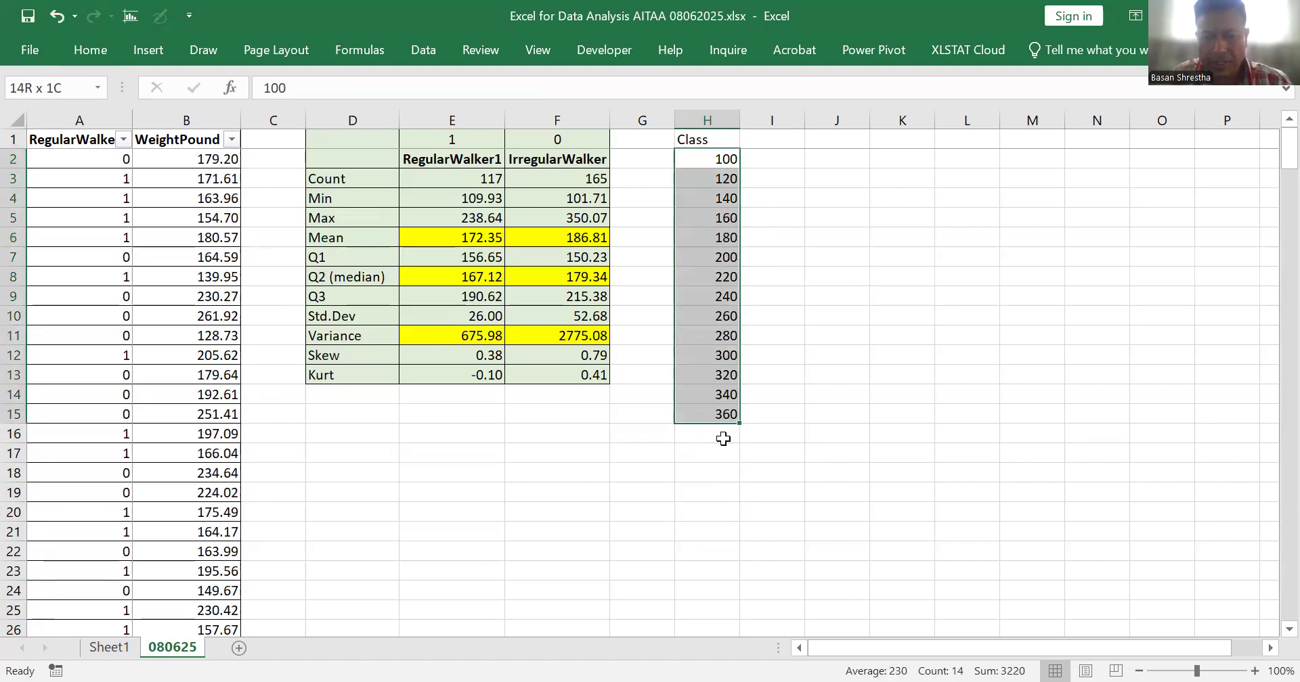
pyautogui.hotkey('ctrl', 'c')
pyautogui.press('Down')
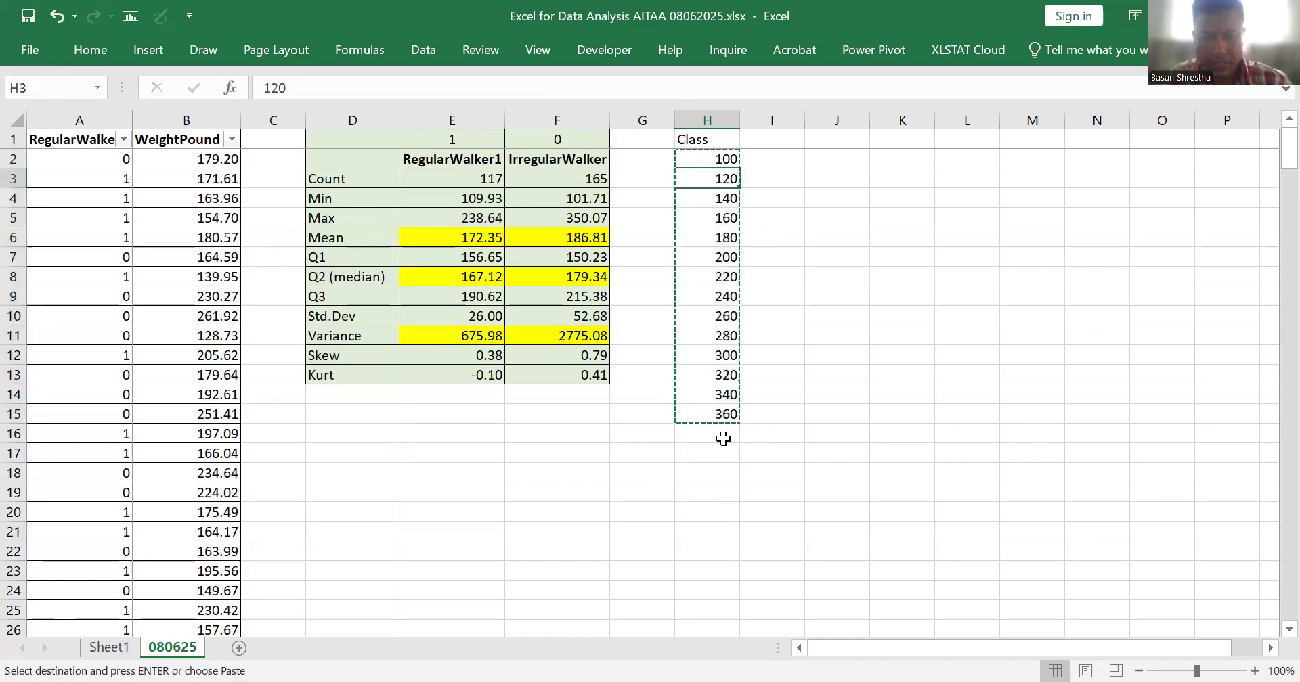
pyautogui.hotkey('ctrl', 'v')
# Step: Copy the RegularWalker1 and IrregularWalker headings from E2:F2 to I2:J2
pyautogui.press('Up')
pyautogui.press('Up')
pyautogui.press('Down')
pyautogui.press('Left')
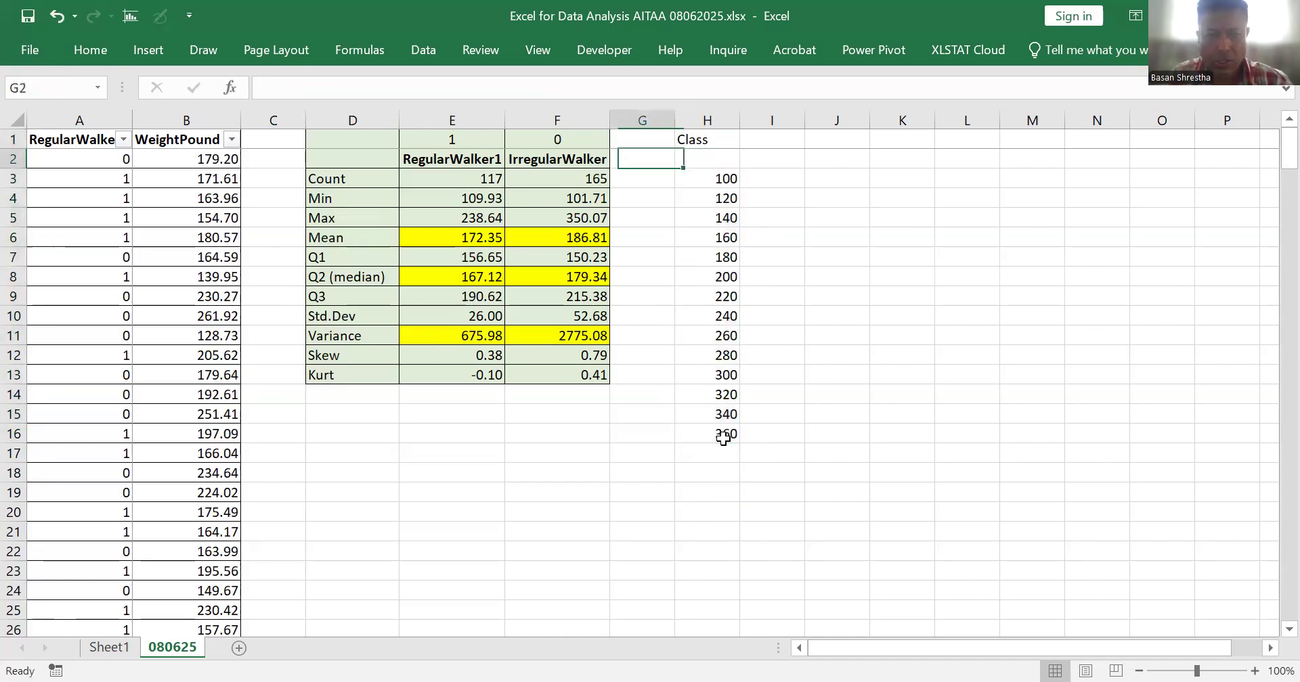
pyautogui.press('Left')
pyautogui.press('Left')
pyautogui.press('Left')
pyautogui.press('Right')
pyautogui.hotkey('shift', 'Right')
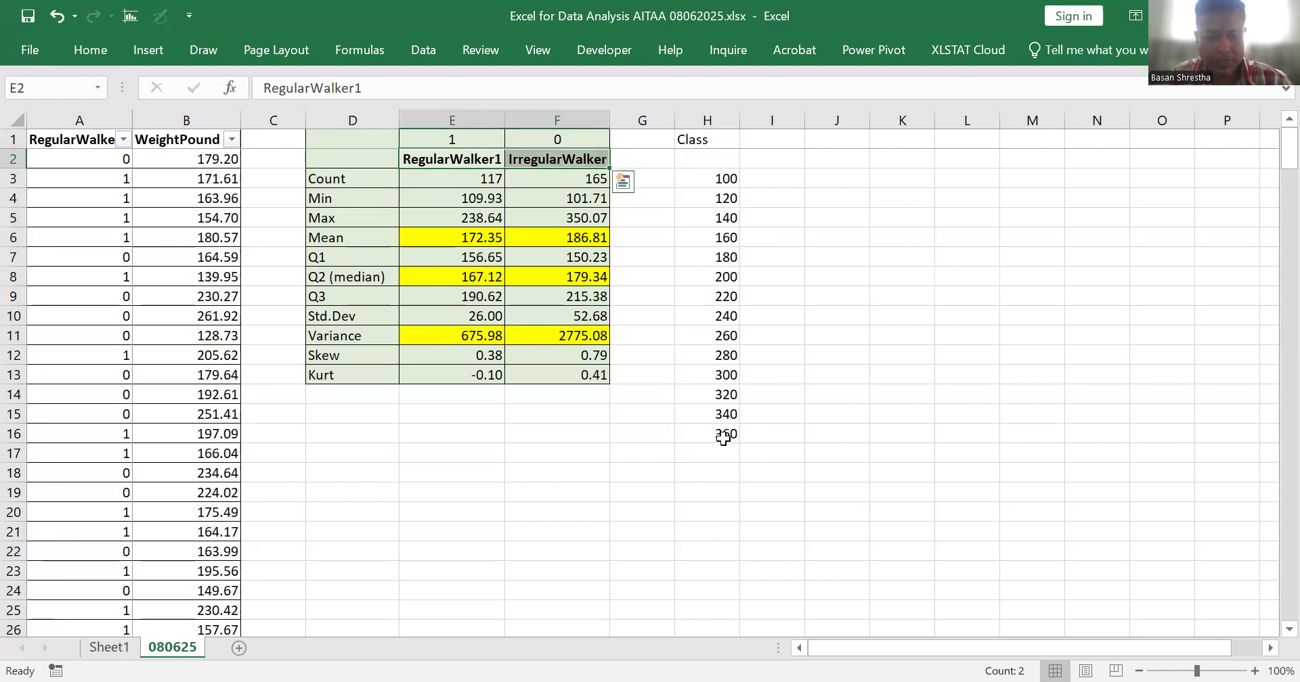
pyautogui.hotkey('ctrl', 'c')
pyautogui.press('Right')
pyautogui.press('Right')
pyautogui.press('Right')
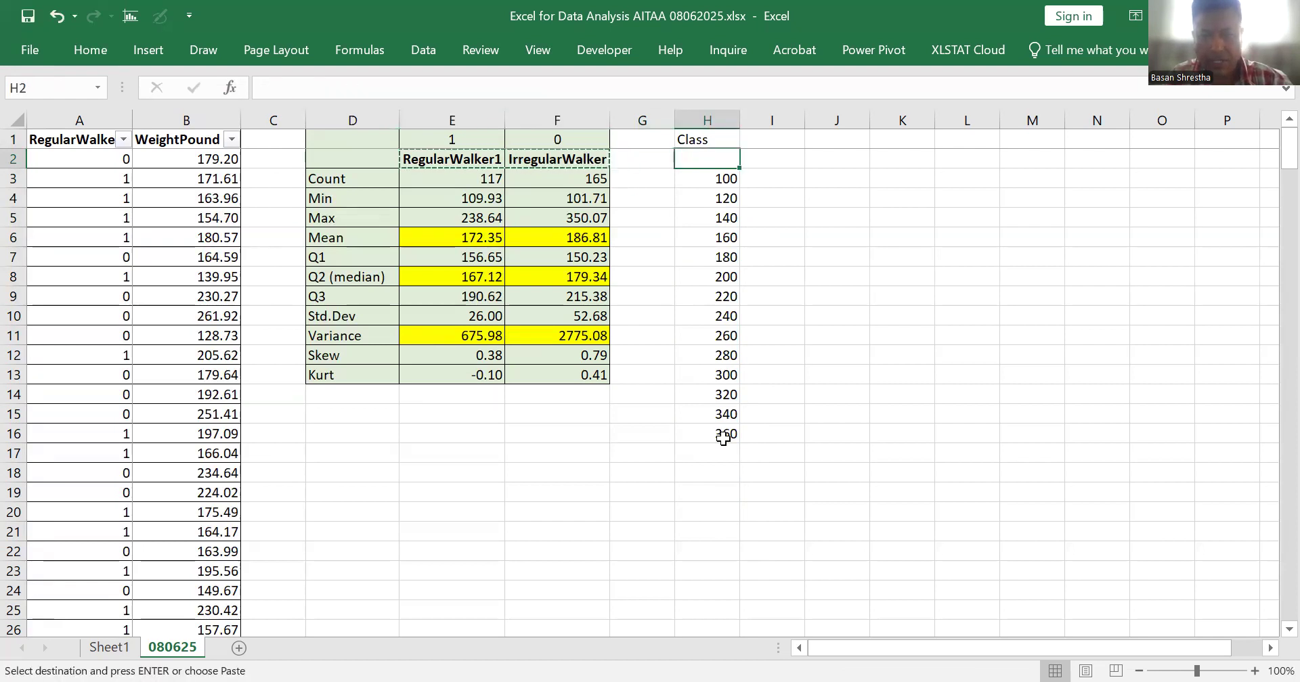
pyautogui.press('Right')
pyautogui.hotkey('ctrl', 'v')
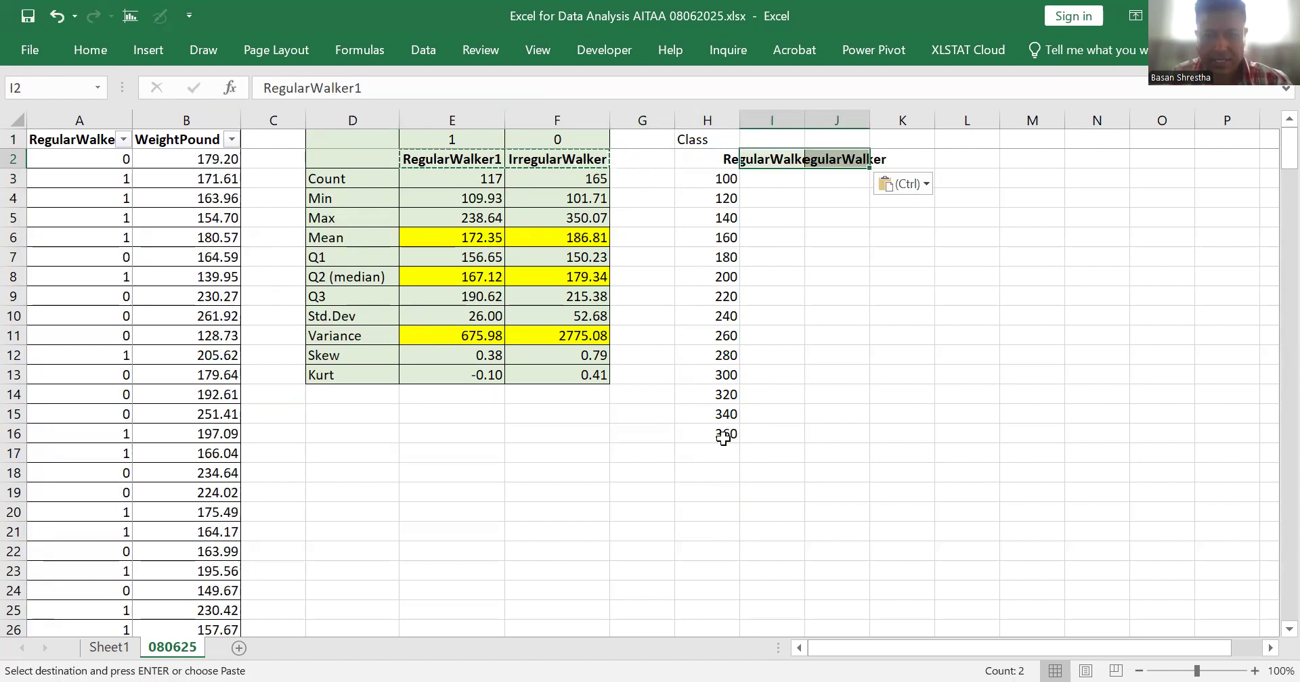
# Step: Fit the widths of columns I and J to their headings
pyautogui.moveTo(780, 119); pyautogui.dragTo(865, 119)
pyautogui.doubleClick(870, 119)
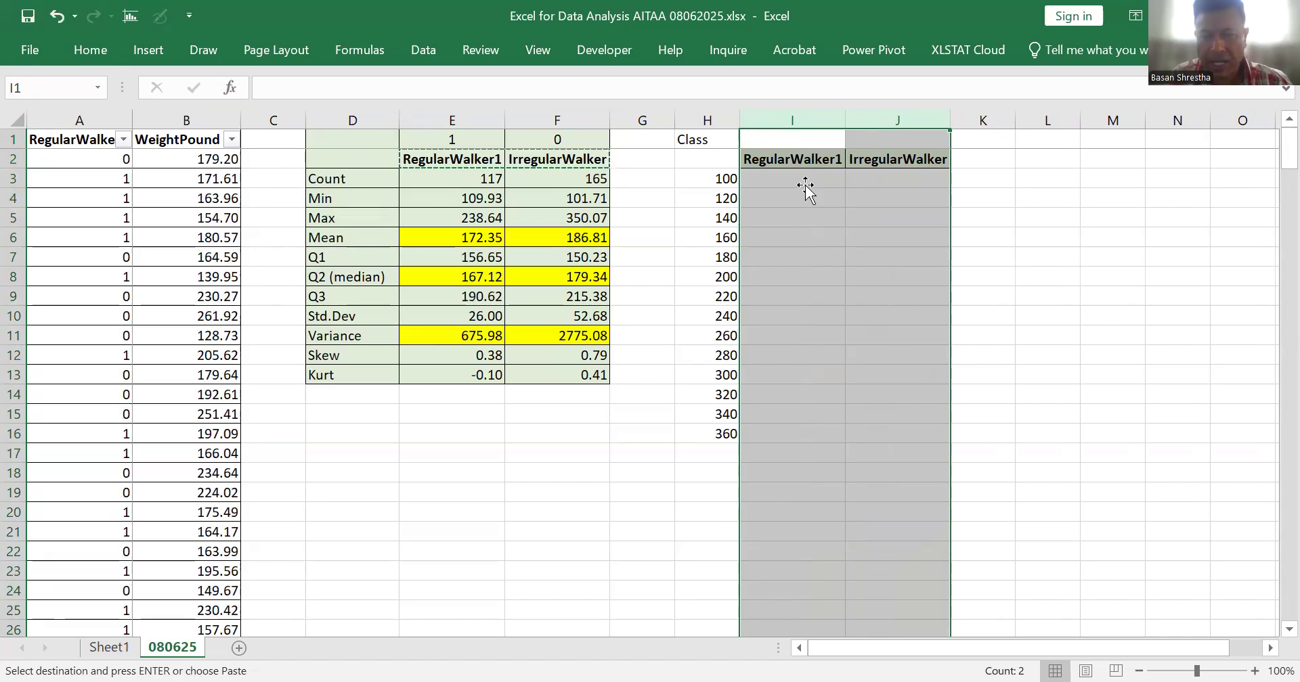
pyautogui.click(716, 434)
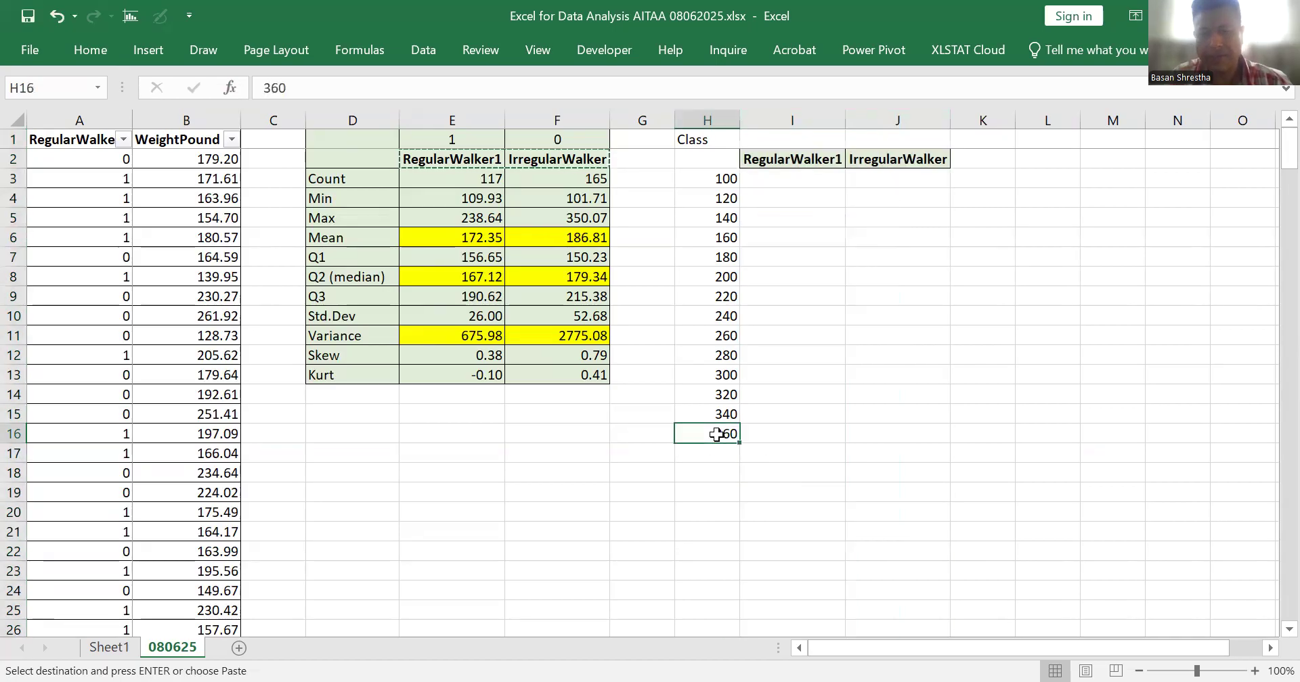
# Step: Select the class values 100 to 360 in H3:H16 and check how many classes the series contains
pyautogui.press('Up')
pyautogui.press('Up')
pyautogui.press('Up')
pyautogui.press('Up')
pyautogui.press('Up')
pyautogui.press('Up')
pyautogui.press('Up')
pyautogui.press('Up')
pyautogui.press('Up')
pyautogui.press('Up')
pyautogui.press('Up')
pyautogui.press('Up')
pyautogui.press('Up')
pyautogui.press('Up')
pyautogui.press('Up')
pyautogui.press('Down')
pyautogui.press('Down')
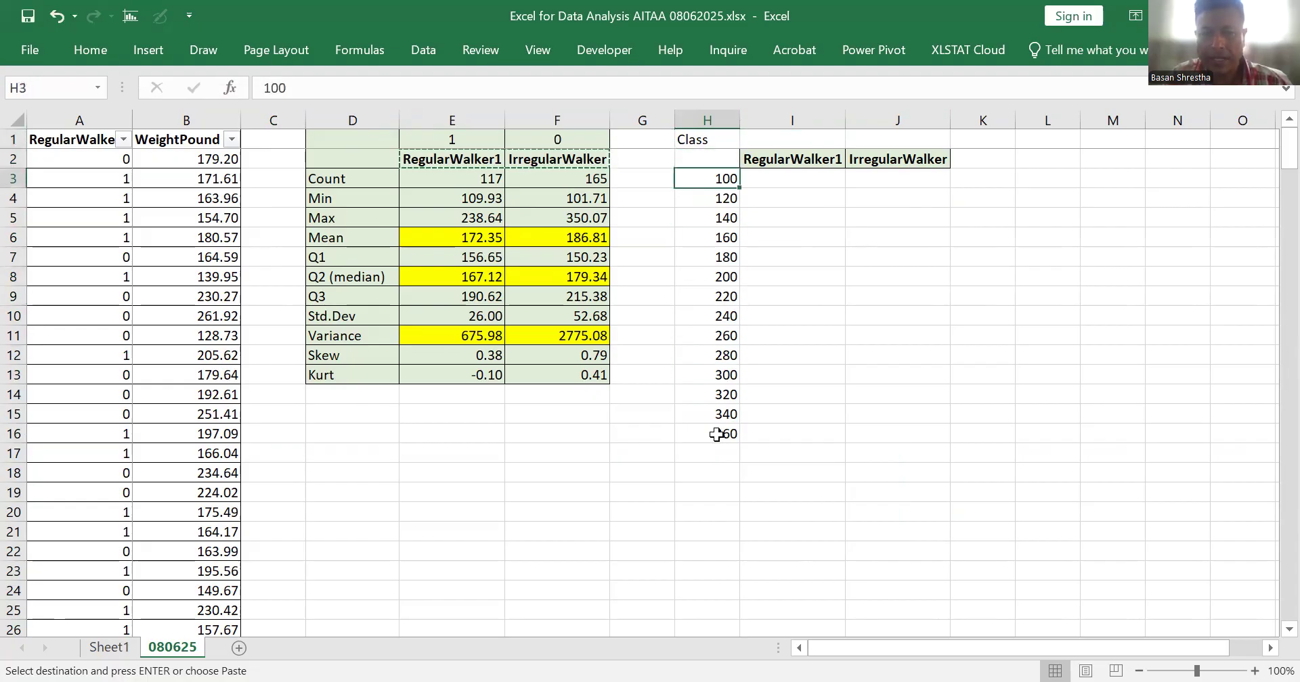
pyautogui.hotkey('shift', 'Down')
pyautogui.hotkey('shift', 'Down')
pyautogui.hotkey('shift', 'Down')
pyautogui.hotkey('shift', 'Down')
pyautogui.hotkey('shift', 'Down')
pyautogui.hotkey('shift', 'Down')
pyautogui.hotkey('shift', 'Down')
pyautogui.hotkey('shift', 'Down')
pyautogui.hotkey('shift', 'Down')
pyautogui.hotkey('shift', 'Down')
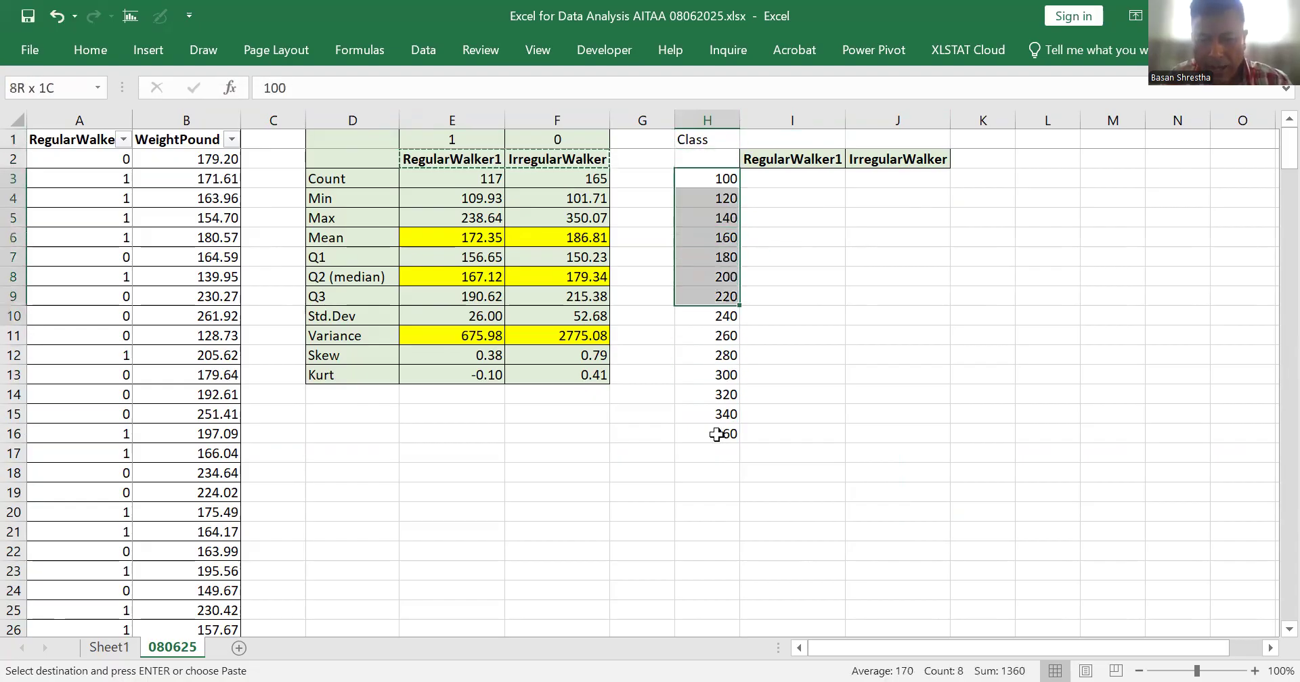
pyautogui.hotkey('shift', 'Down')
pyautogui.hotkey('shift', 'Down')
pyautogui.hotkey('shift', 'Down')
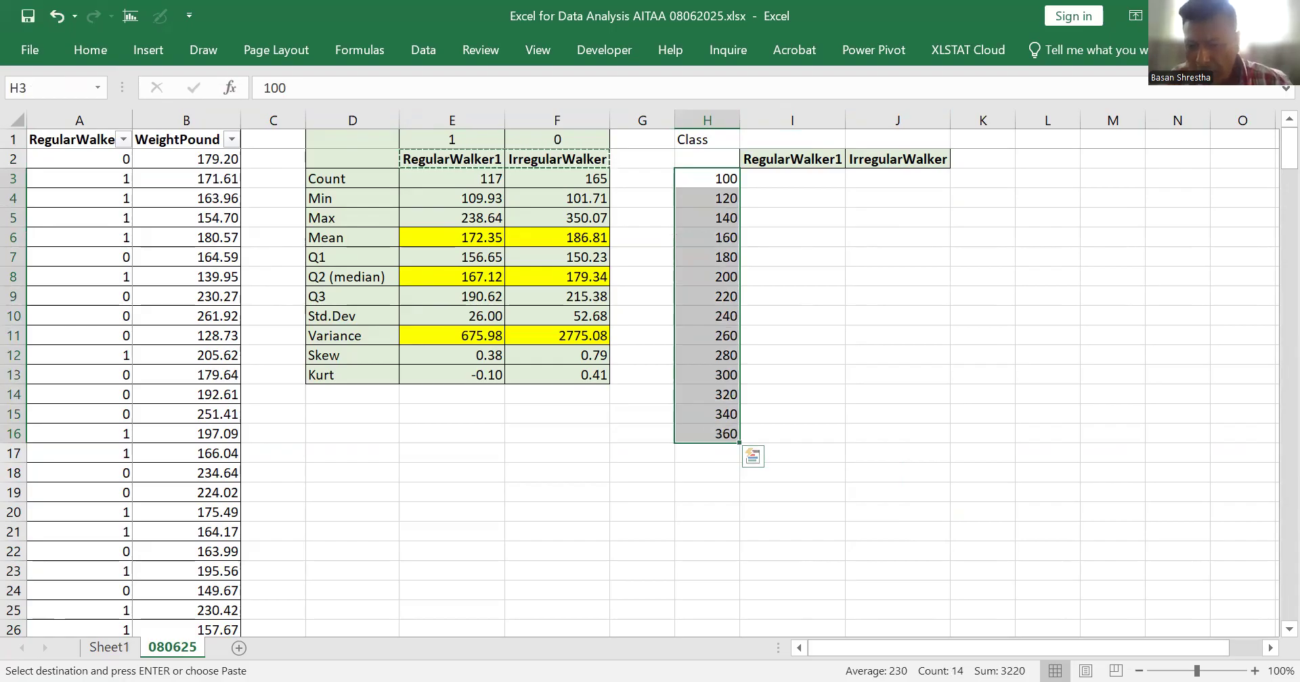
pyautogui.click(1068, 467)
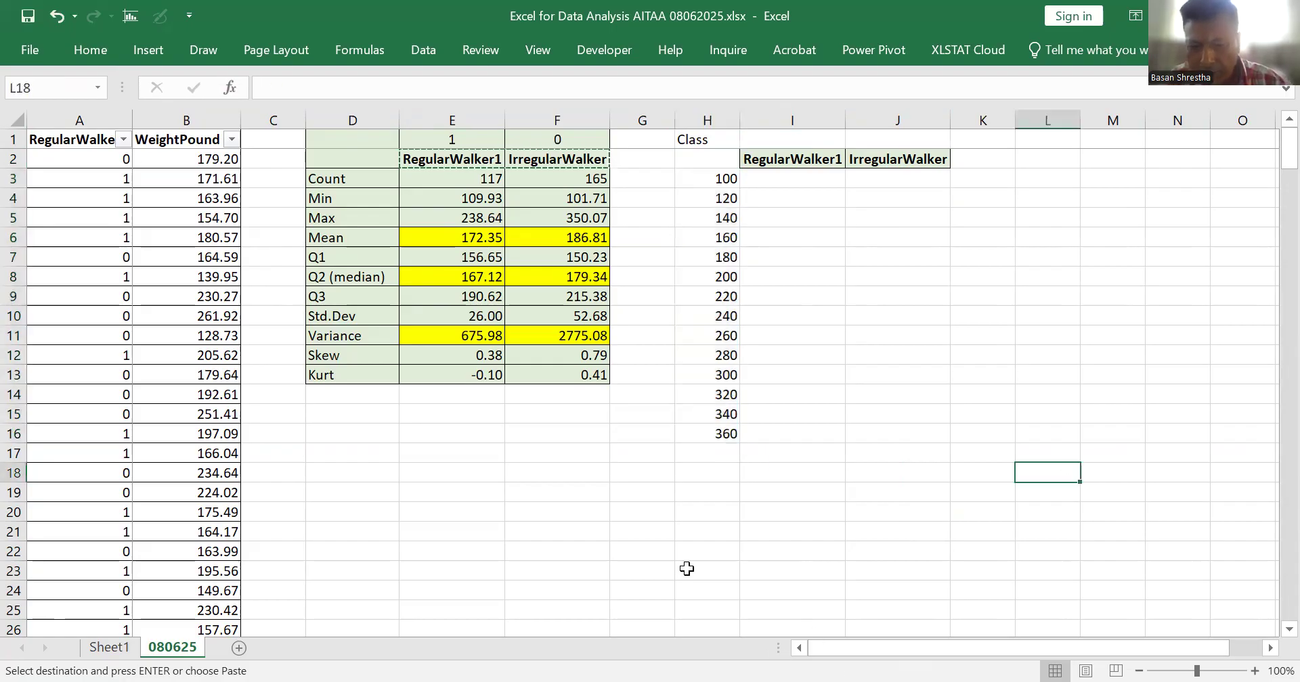
pyautogui.click(721, 195)
pyautogui.moveTo(722, 183); pyautogui.dragTo(724, 274)
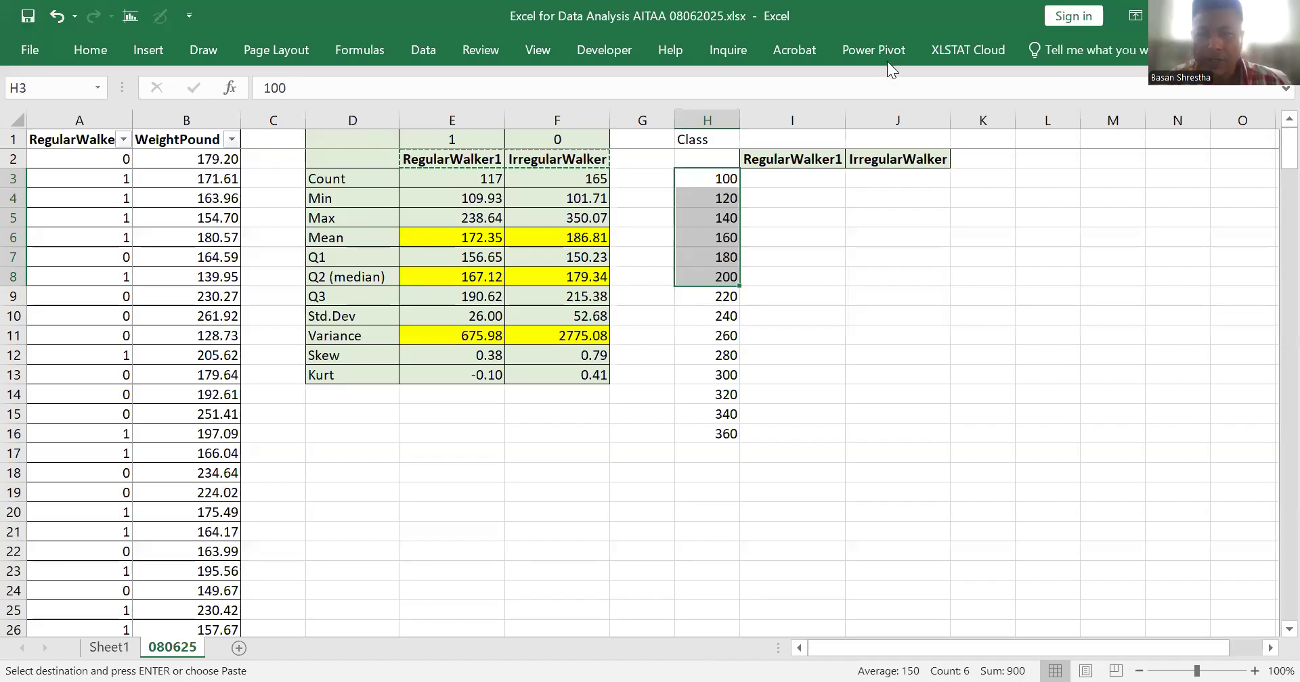
pyautogui.hotkey('shift', 'Down')
pyautogui.hotkey('shift', 'Down')
pyautogui.hotkey('shift', 'Down')
pyautogui.hotkey('shift', 'Down')
pyautogui.hotkey('shift', 'Down')
pyautogui.hotkey('shift', 'Down')
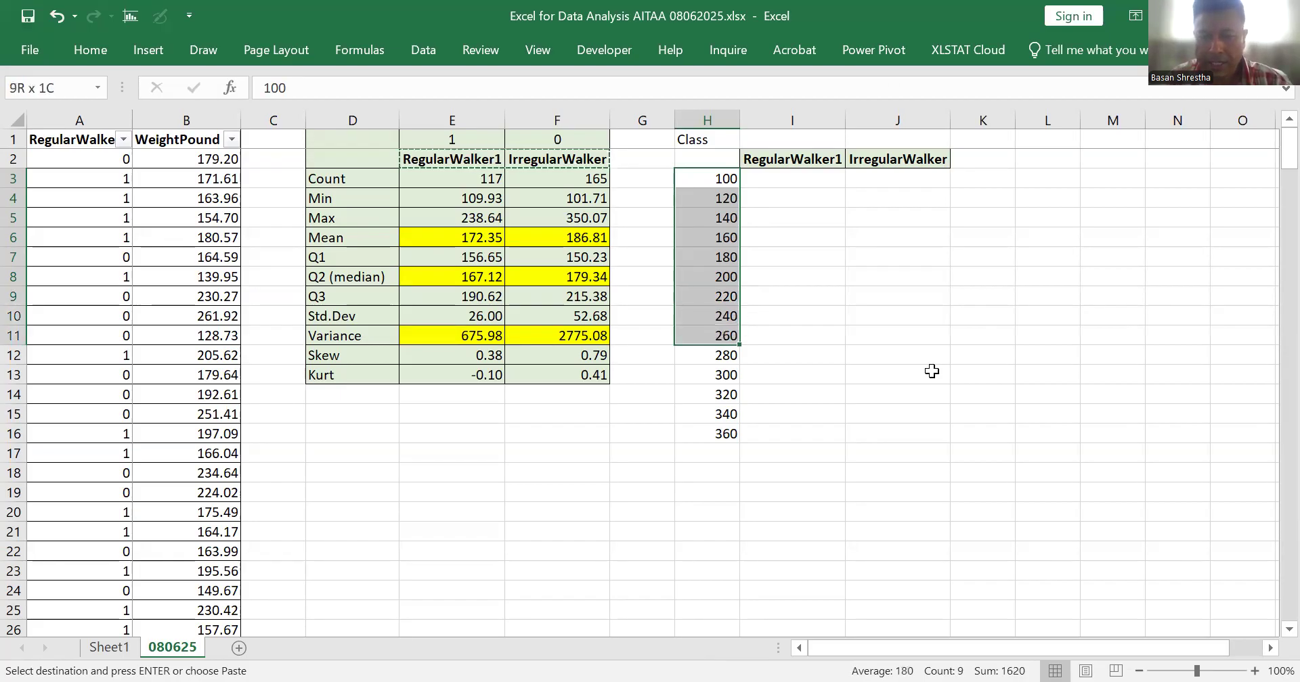
pyautogui.hotkey('shift', 'Down')
pyautogui.hotkey('shift', 'Down')
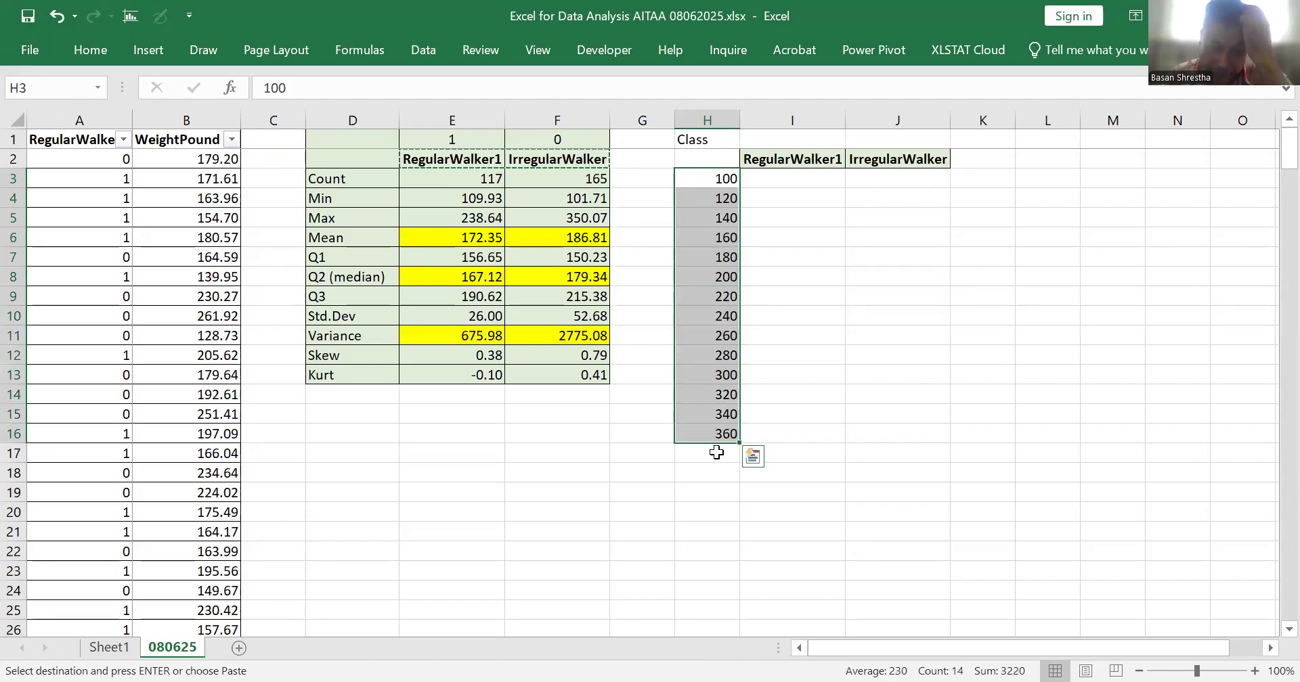
# Step: Add the row label "No. of class" in D14 below Kurt
pyautogui.press('Down')
pyautogui.press('Down')
pyautogui.press('Down')
pyautogui.press('Down')
pyautogui.press('Down')
pyautogui.press('Down')
pyautogui.press('Down')
pyautogui.press('Down')
pyautogui.press('Down')
pyautogui.press('Down')
pyautogui.press('Down')
pyautogui.press('Down')
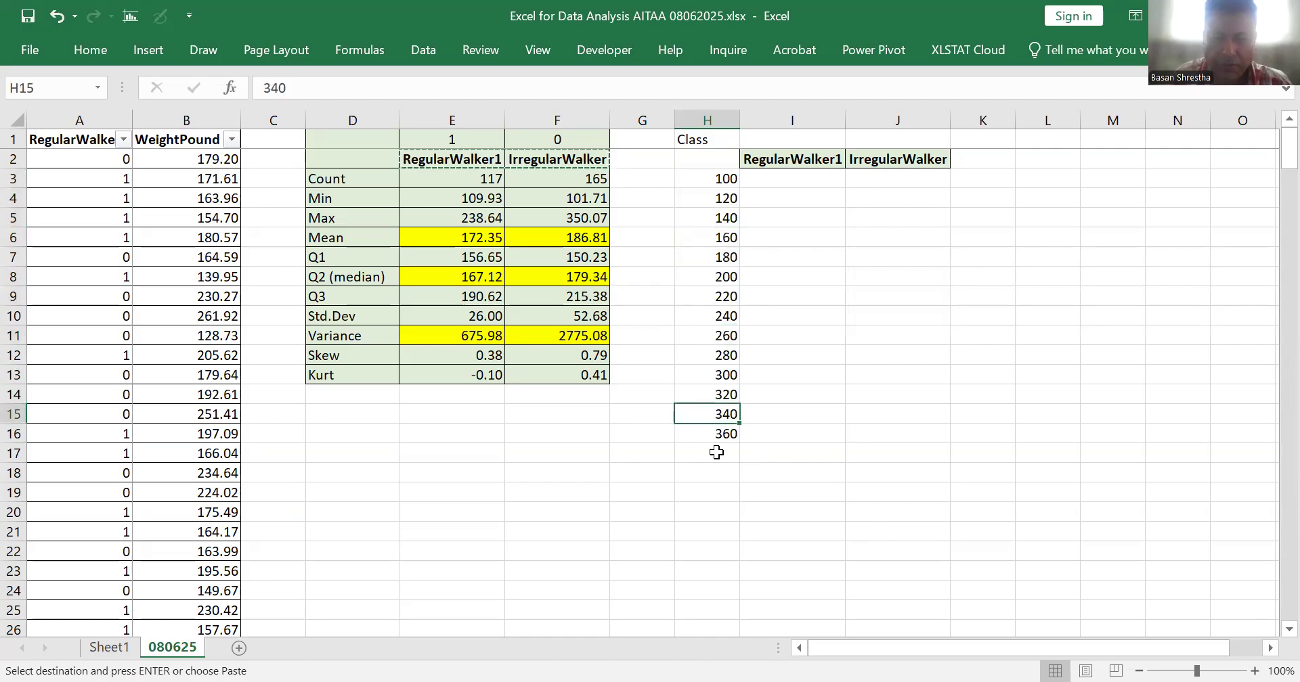
pyautogui.press('Left')
pyautogui.press('Left')
pyautogui.press('Left')
pyautogui.press('Left')
pyautogui.press('Up')
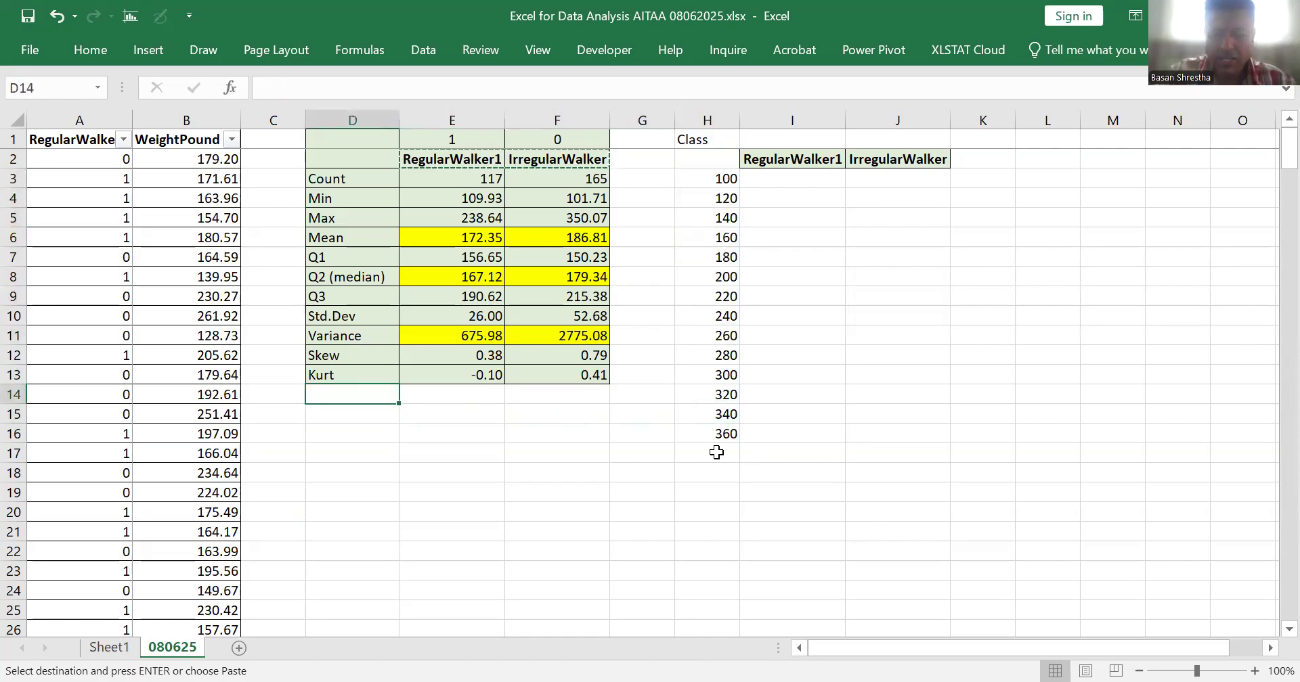
pyautogui.write('No')
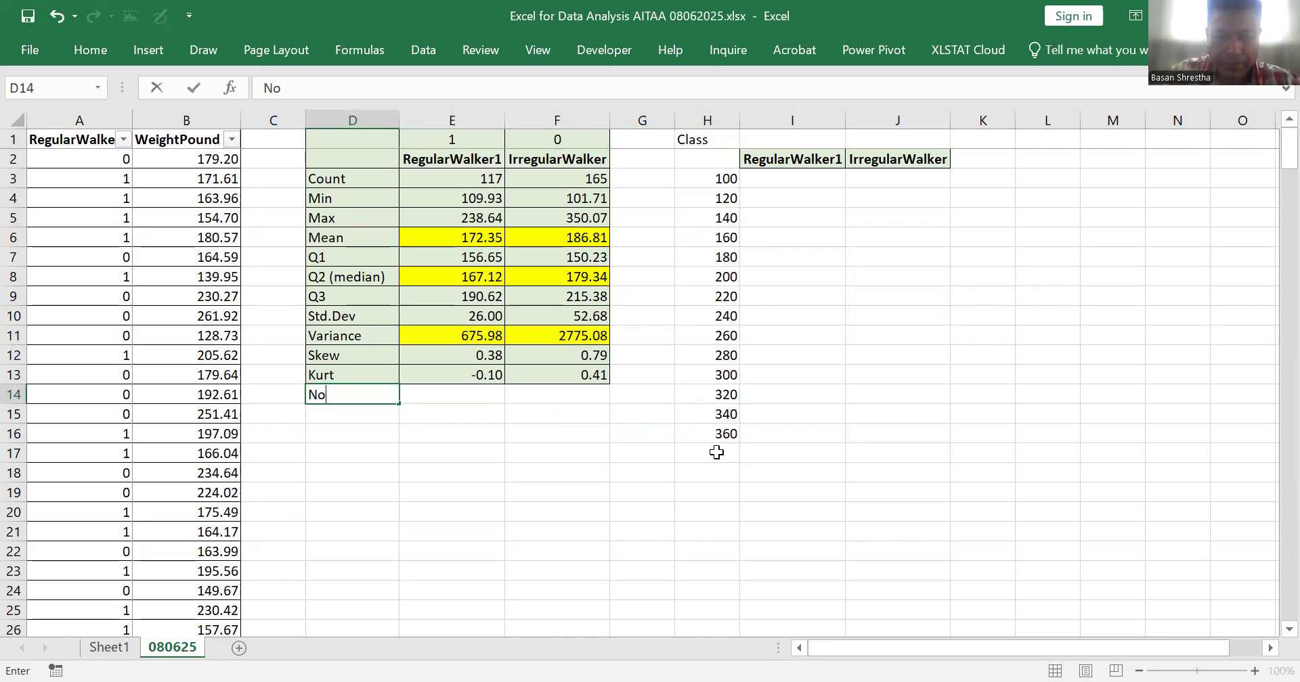
pyautogui.write('. of class')
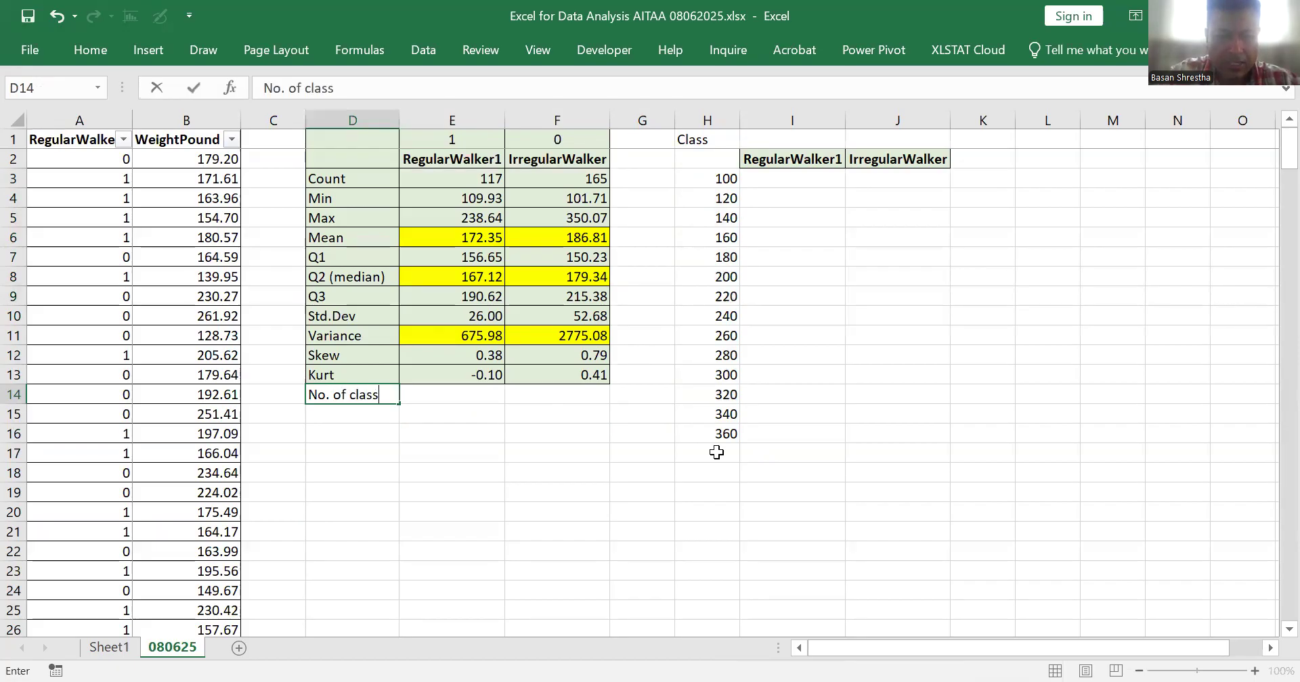
pyautogui.press('Tab')
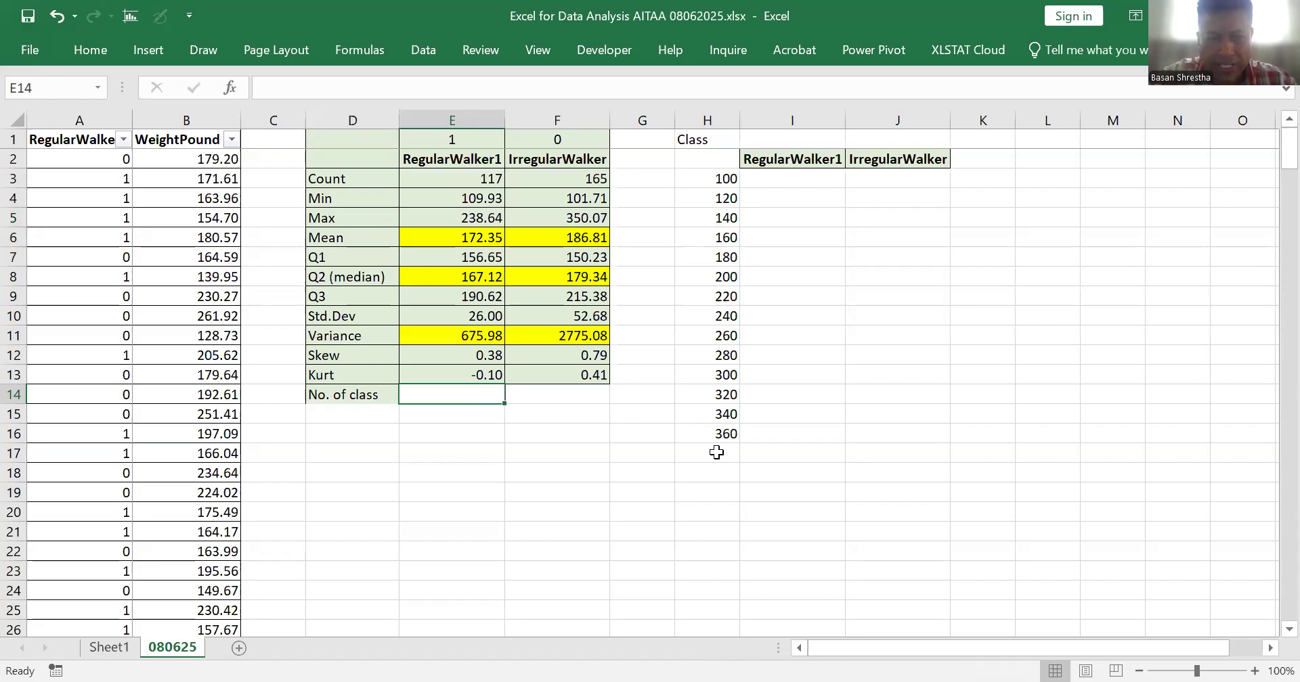
# Step: Calculate the RegularWalker1 number of classes in E14 as the square root of its count with =SQRT(E3)
pyautogui.write('=')
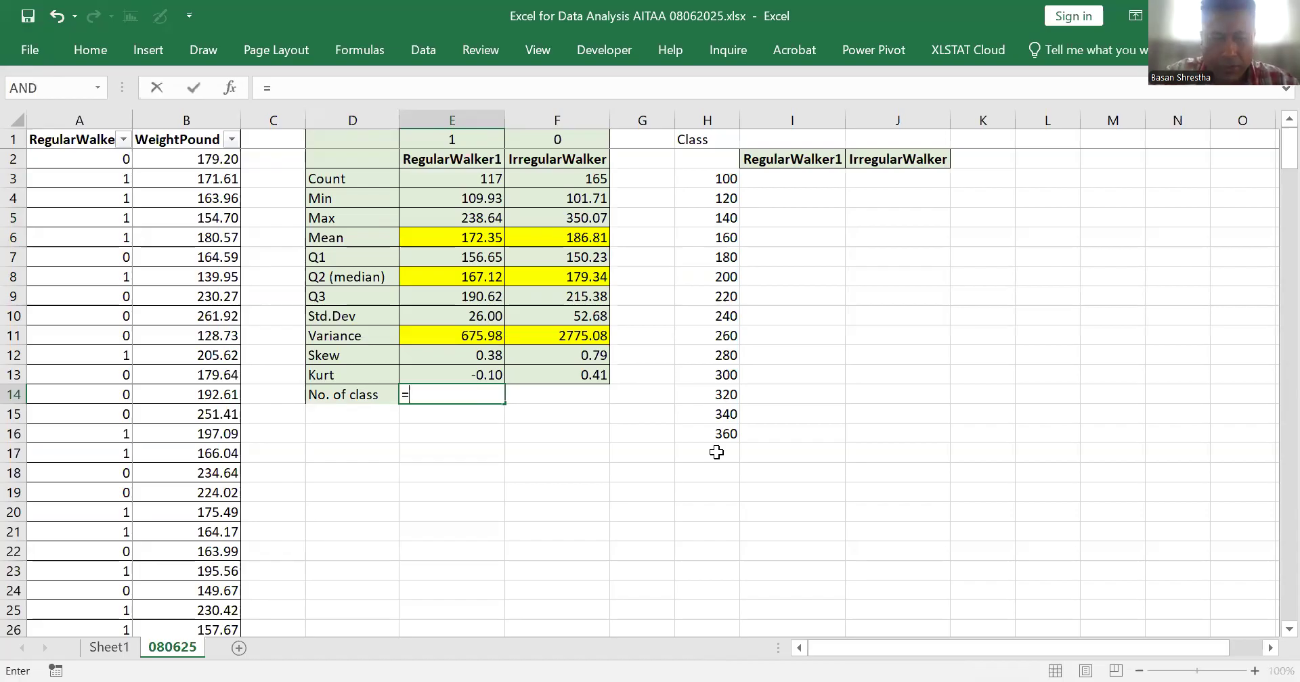
pyautogui.write('su')
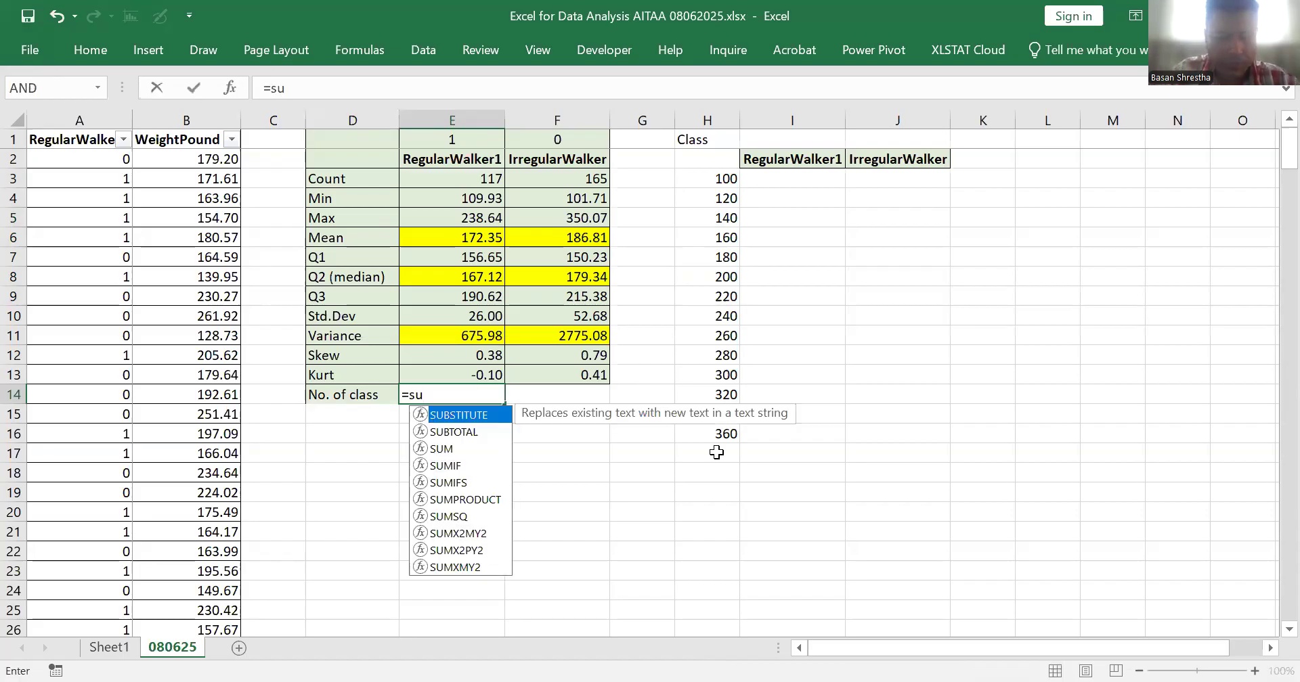
pyautogui.press('BackSpace')
pyautogui.write('q')
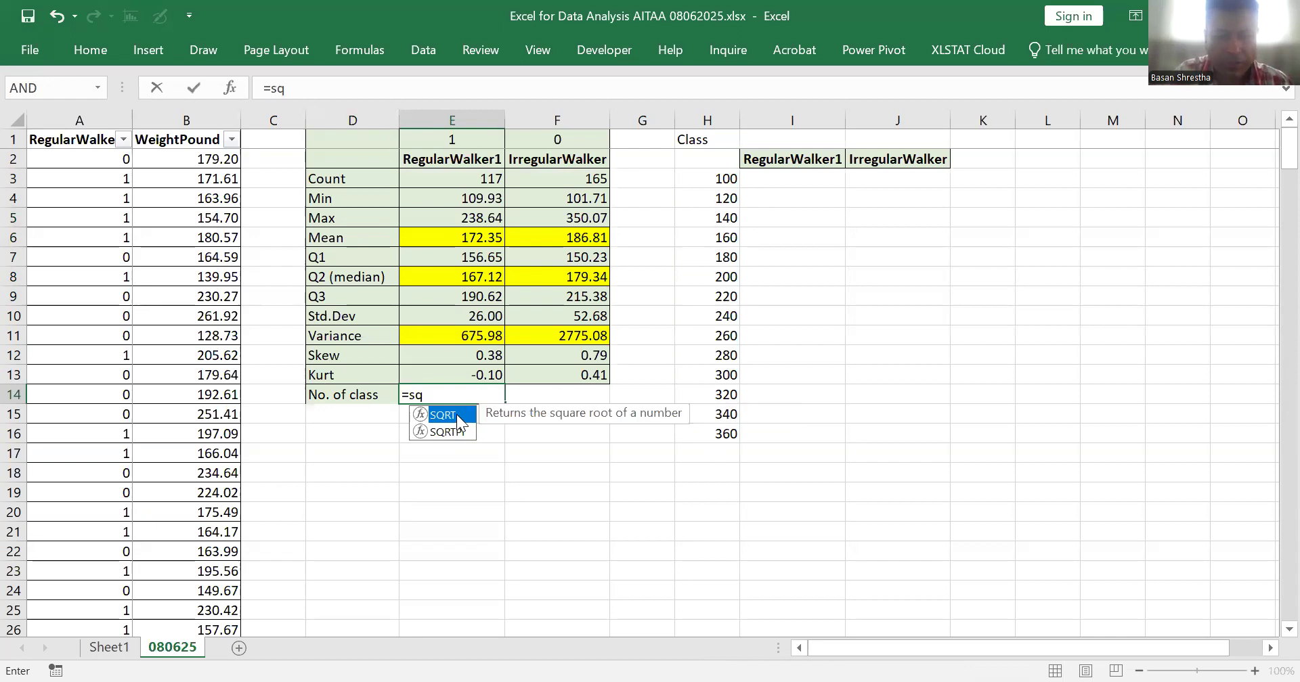
pyautogui.doubleClick(458, 416)
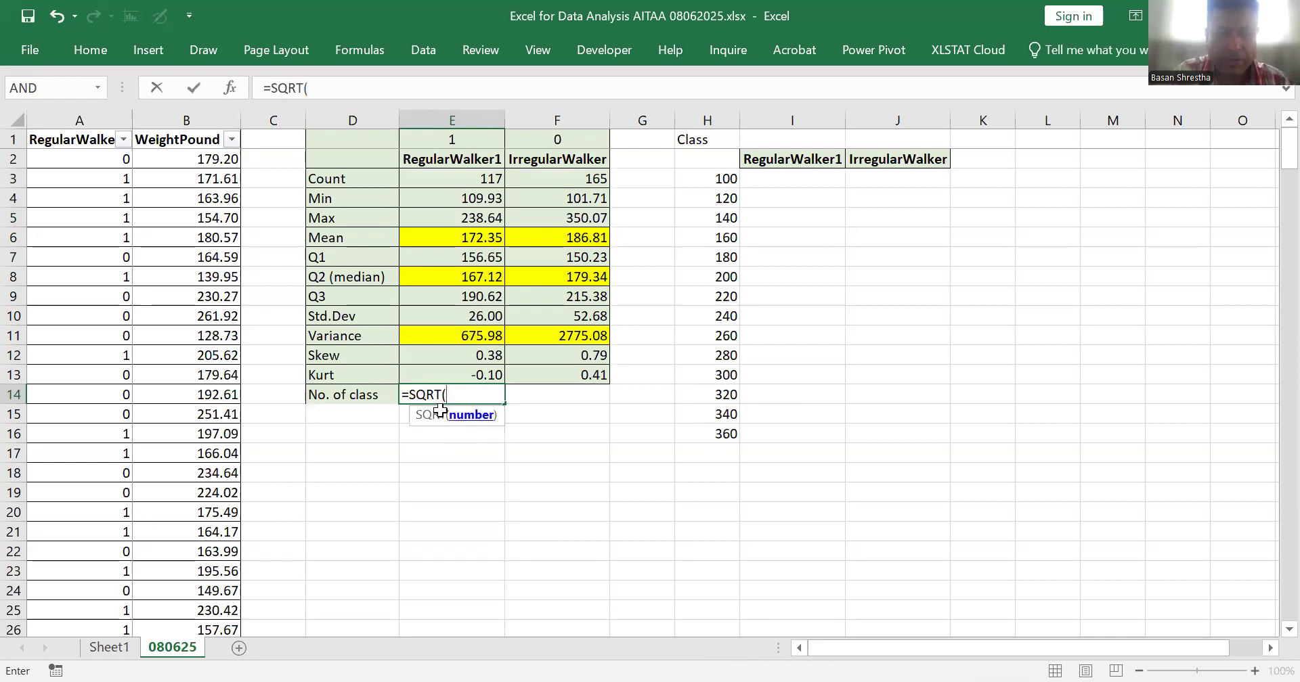
pyautogui.click(440, 180)
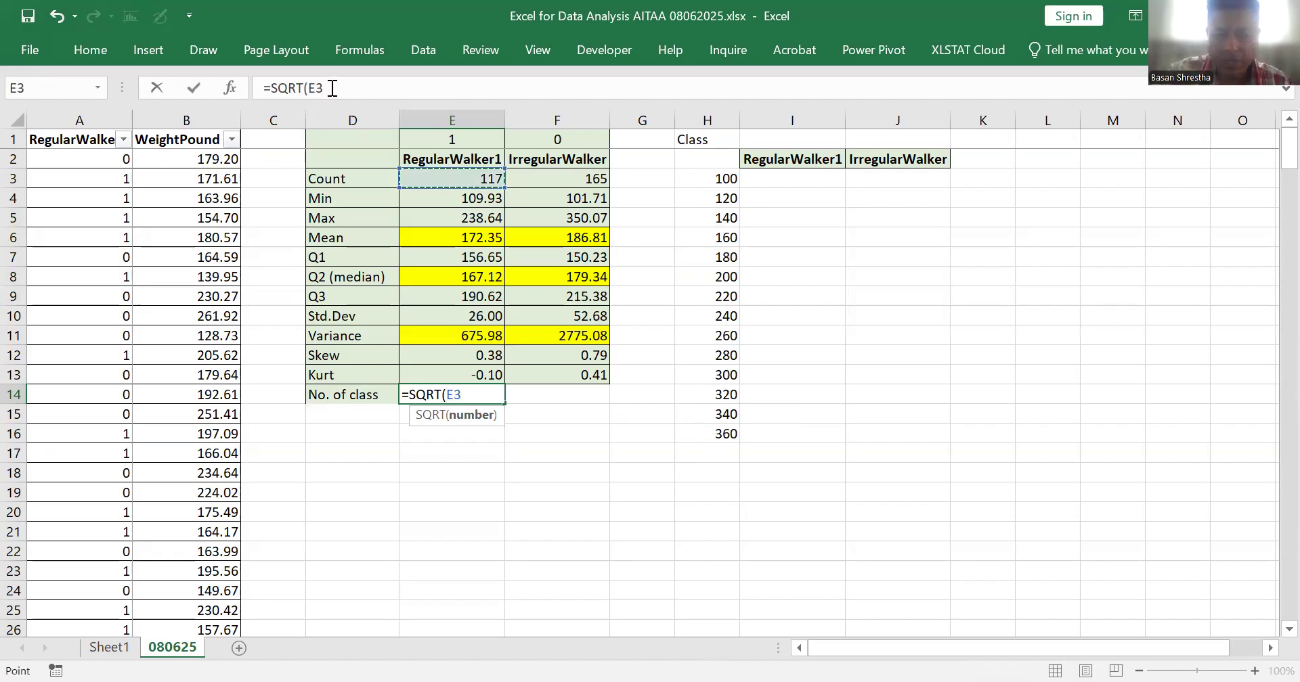
pyautogui.write(')')
pyautogui.press('Return')
pyautogui.press('Up')
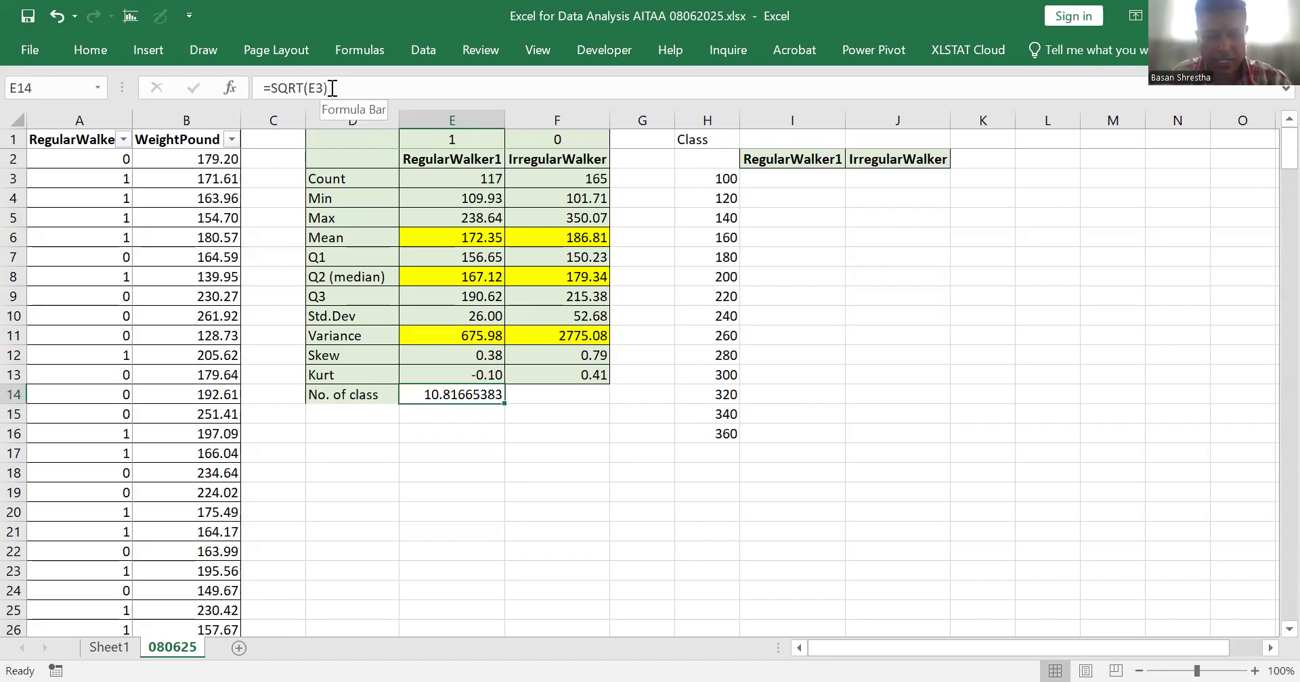
# Step: Copy the square-root formula from E14 to F14 for the IrregularWalker group
pyautogui.hotkey('ctrl', 'c')
pyautogui.press('Right')
pyautogui.hotkey('ctrl', 'v')
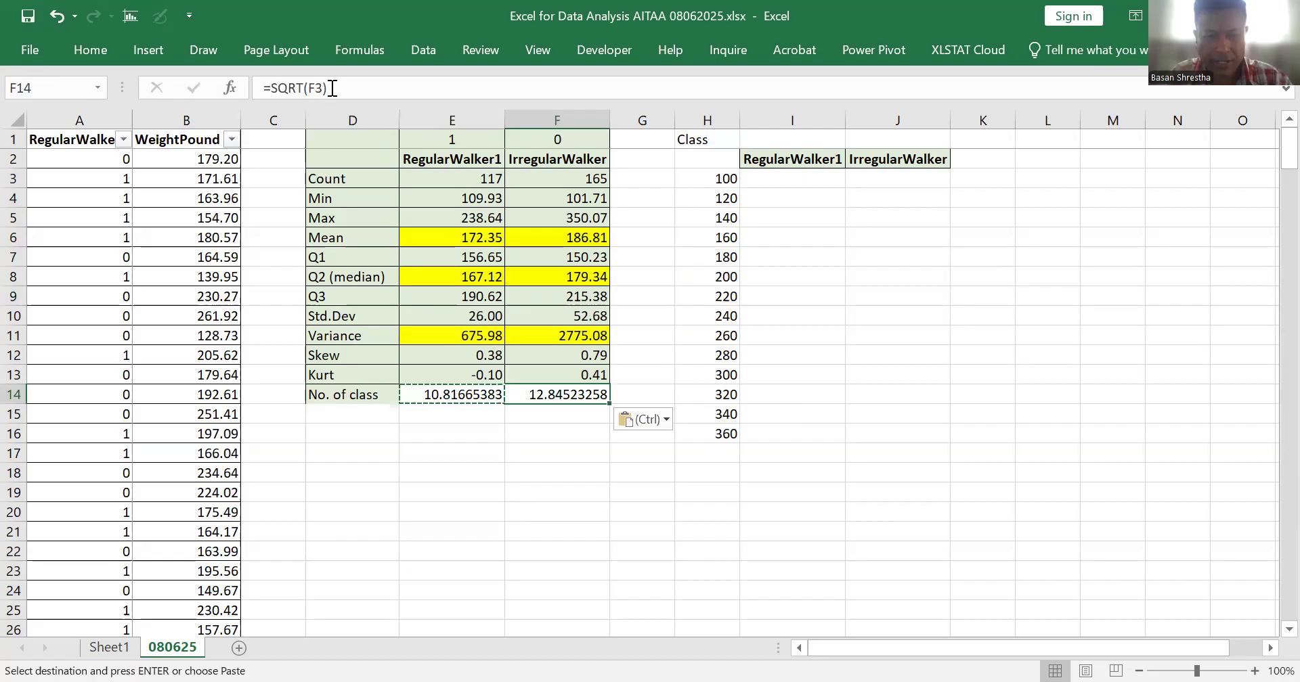
pyautogui.press('Escape')
pyautogui.press('Left')
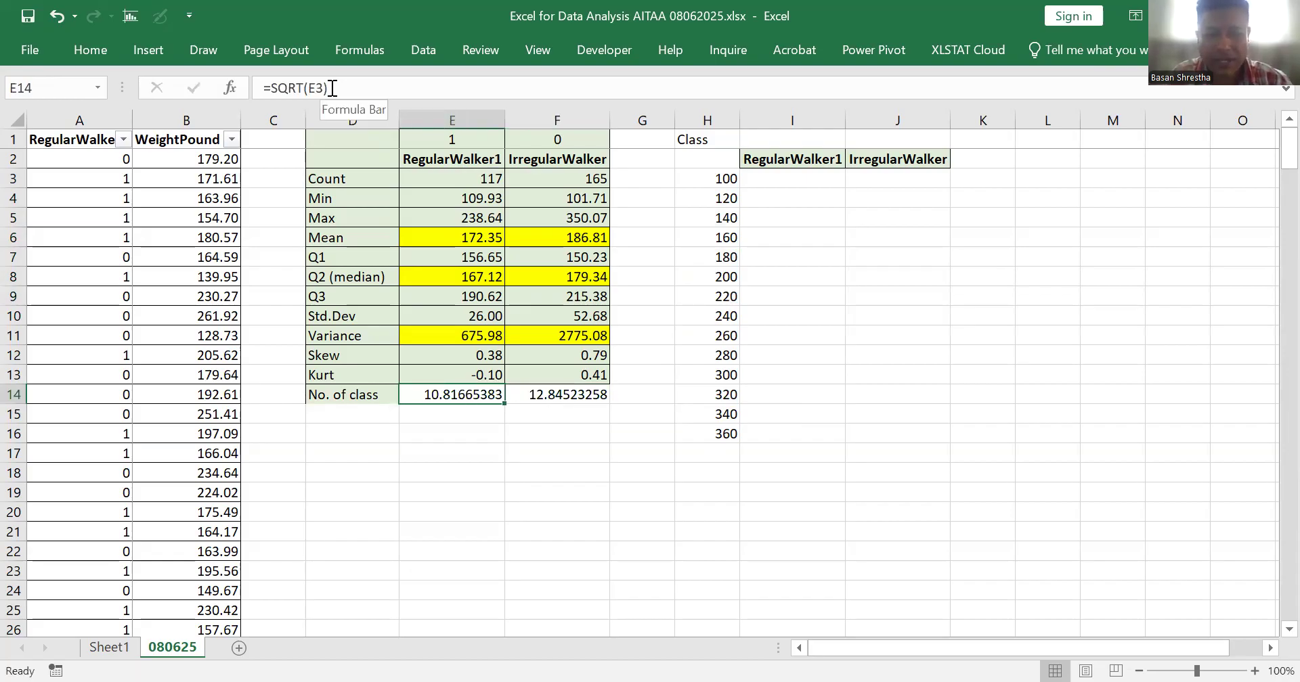
# Step: Format the class numbers in E14:F14 to show no decimal places
pyautogui.press('Right')
pyautogui.press('Left')
pyautogui.hotkey('shift', 'Right')
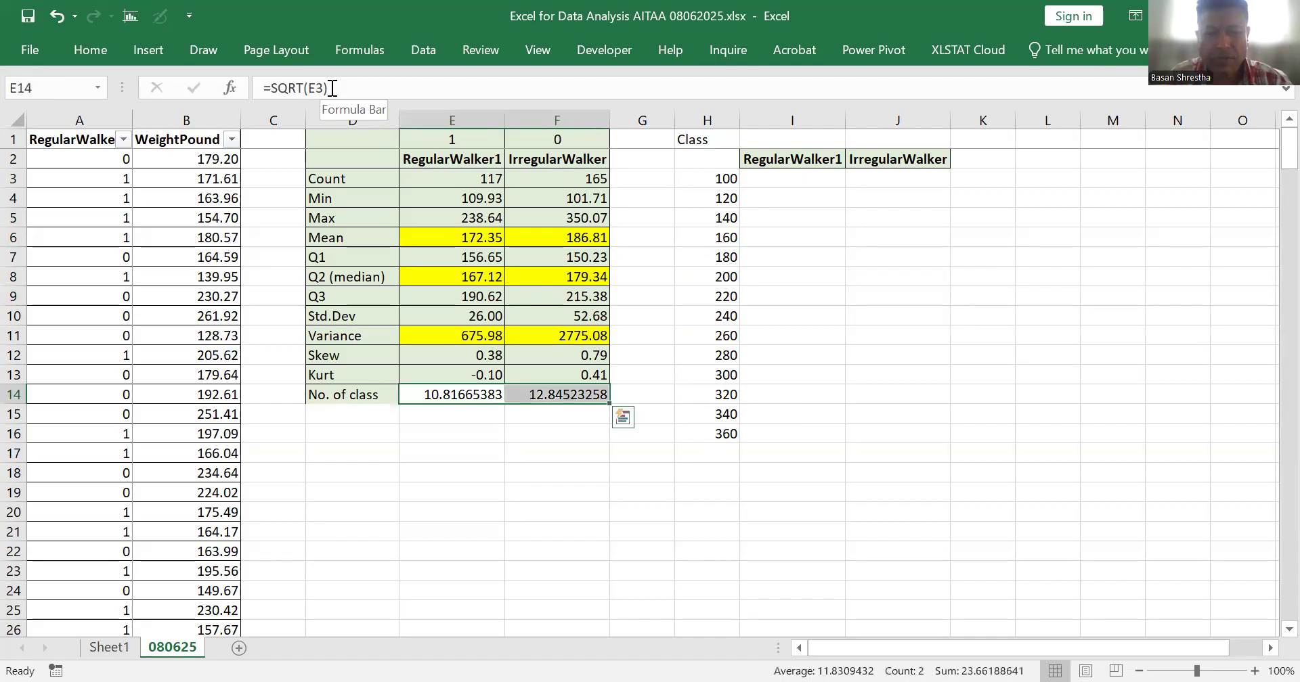
pyautogui.click(85, 61)
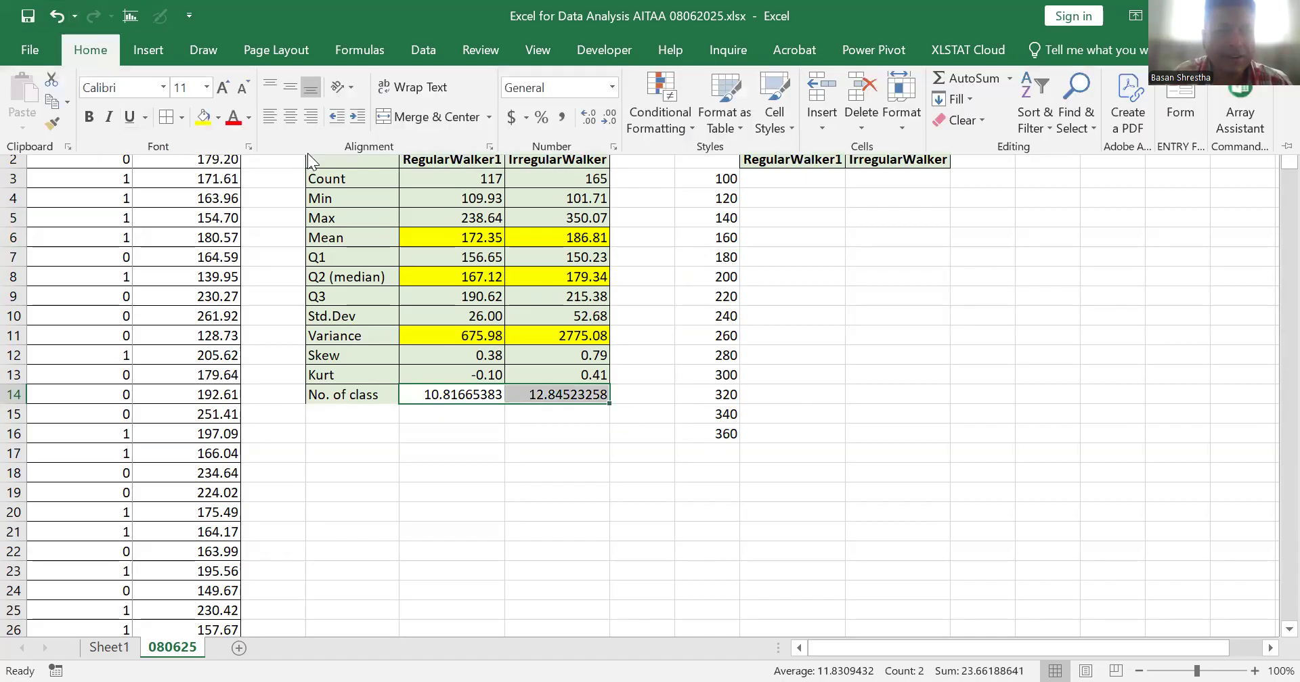
pyautogui.click(607, 119)
pyautogui.click(606, 120)
pyautogui.click(607, 119)
pyautogui.click(607, 119)
pyautogui.click(606, 120)
pyautogui.click(607, 119)
pyautogui.click(607, 120)
pyautogui.click(607, 119)
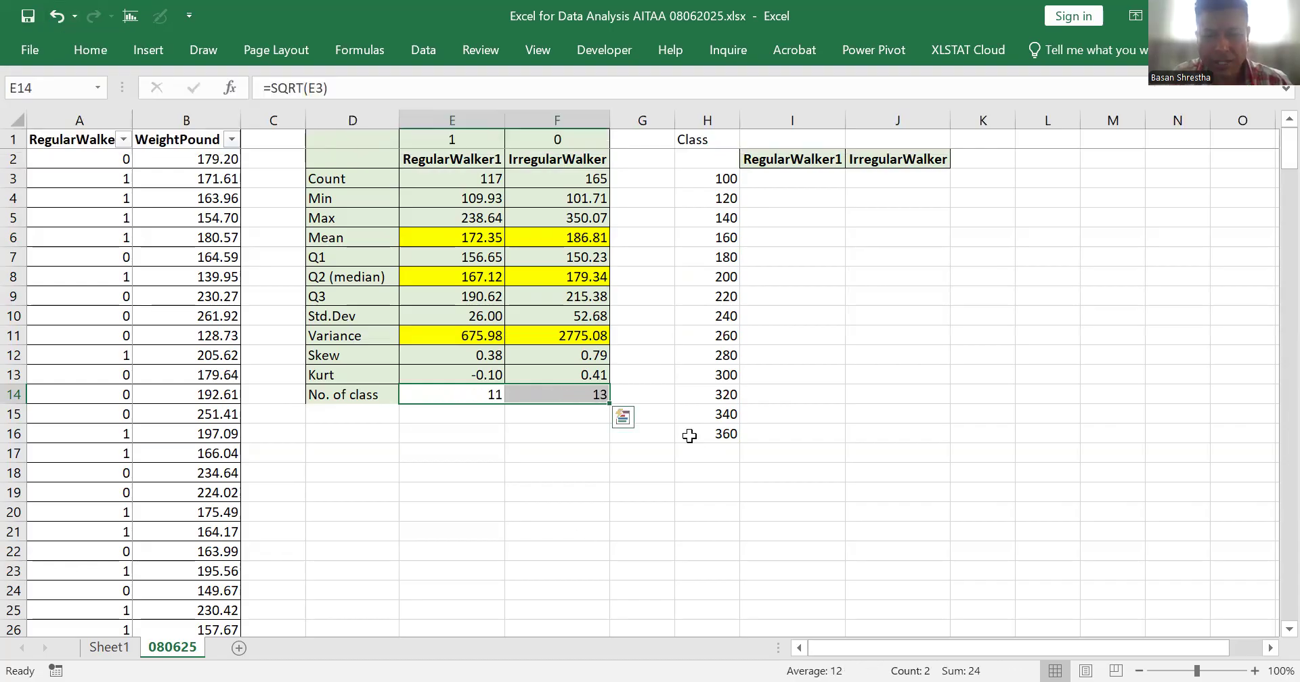
# Step: Compare the number of class values in H3:H16 with the calculated numbers of classes in E14 and F14
pyautogui.click(713, 179)
pyautogui.hotkey('shift', 'Down')
pyautogui.hotkey('shift', 'Down')
pyautogui.hotkey('shift', 'Down')
pyautogui.hotkey('shift', 'Down')
pyautogui.hotkey('shift', 'Down')
pyautogui.hotkey('shift', 'Down')
pyautogui.hotkey('shift', 'Down')
pyautogui.hotkey('shift', 'Down')
pyautogui.hotkey('shift', 'Down')
pyautogui.hotkey('shift', 'Down')
pyautogui.hotkey('shift', 'Down')
pyautogui.hotkey('shift', 'Down')
pyautogui.hotkey('shift', 'Down')
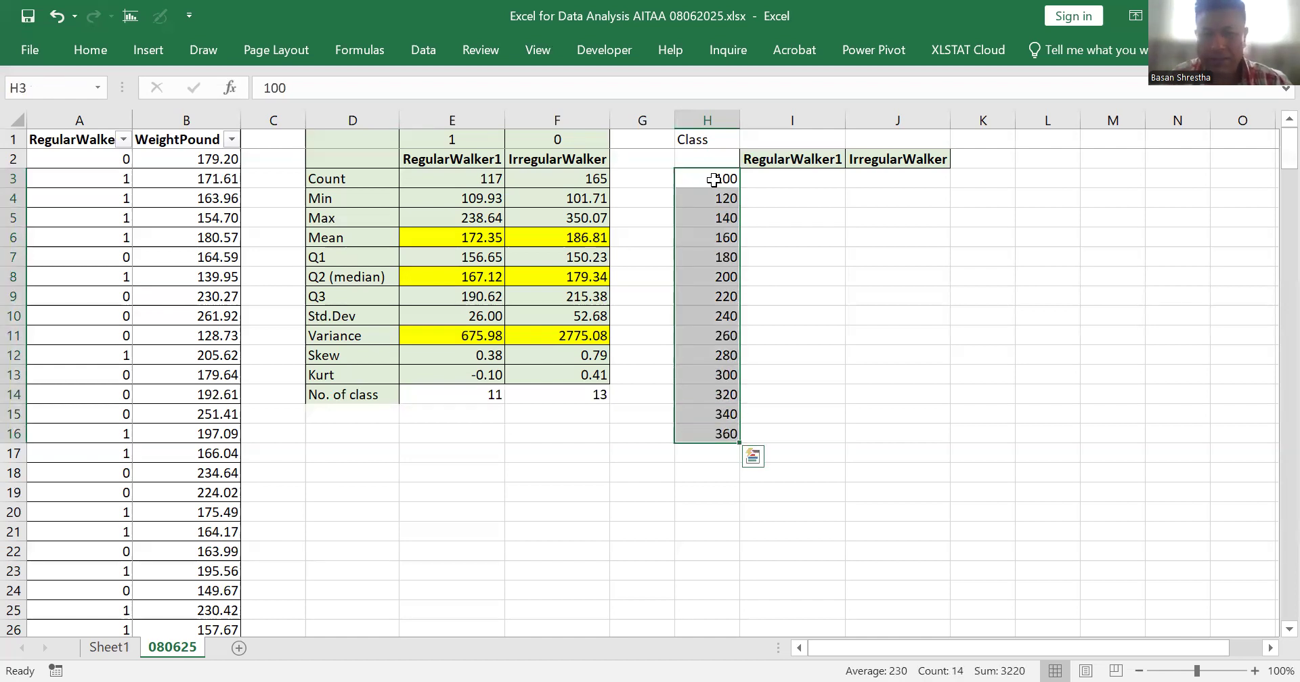
pyautogui.click(714, 179)
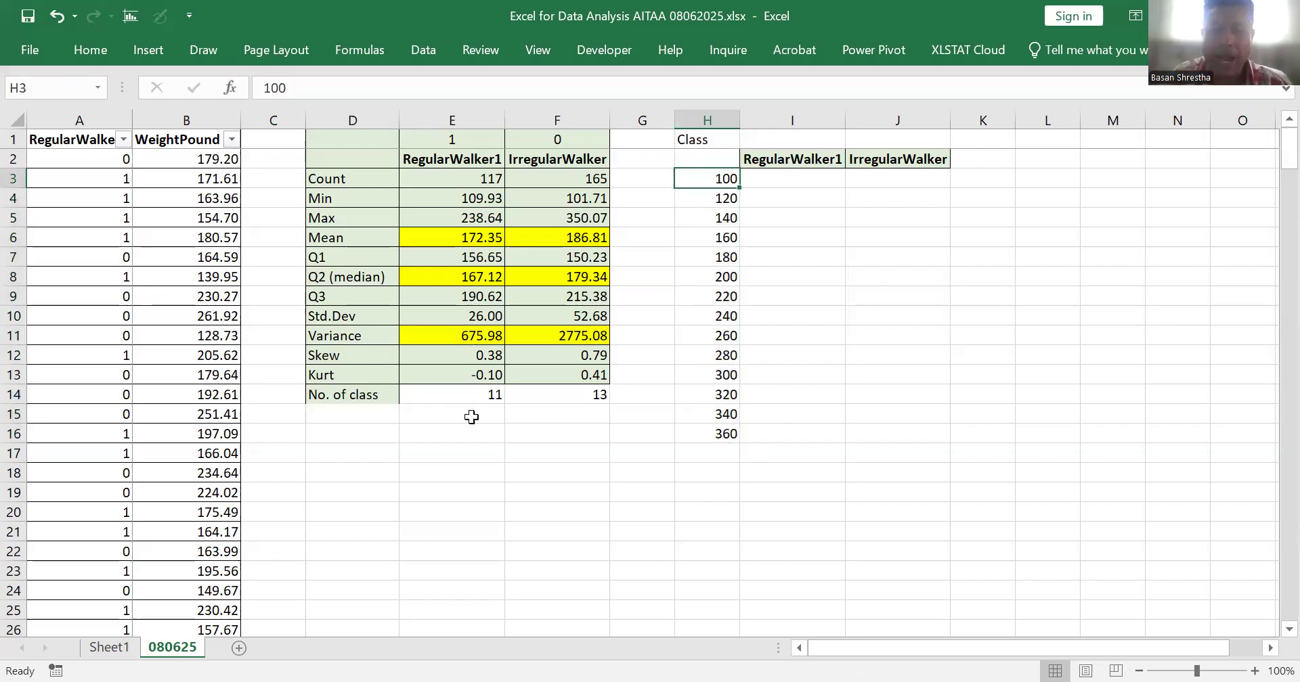
pyautogui.click(484, 398)
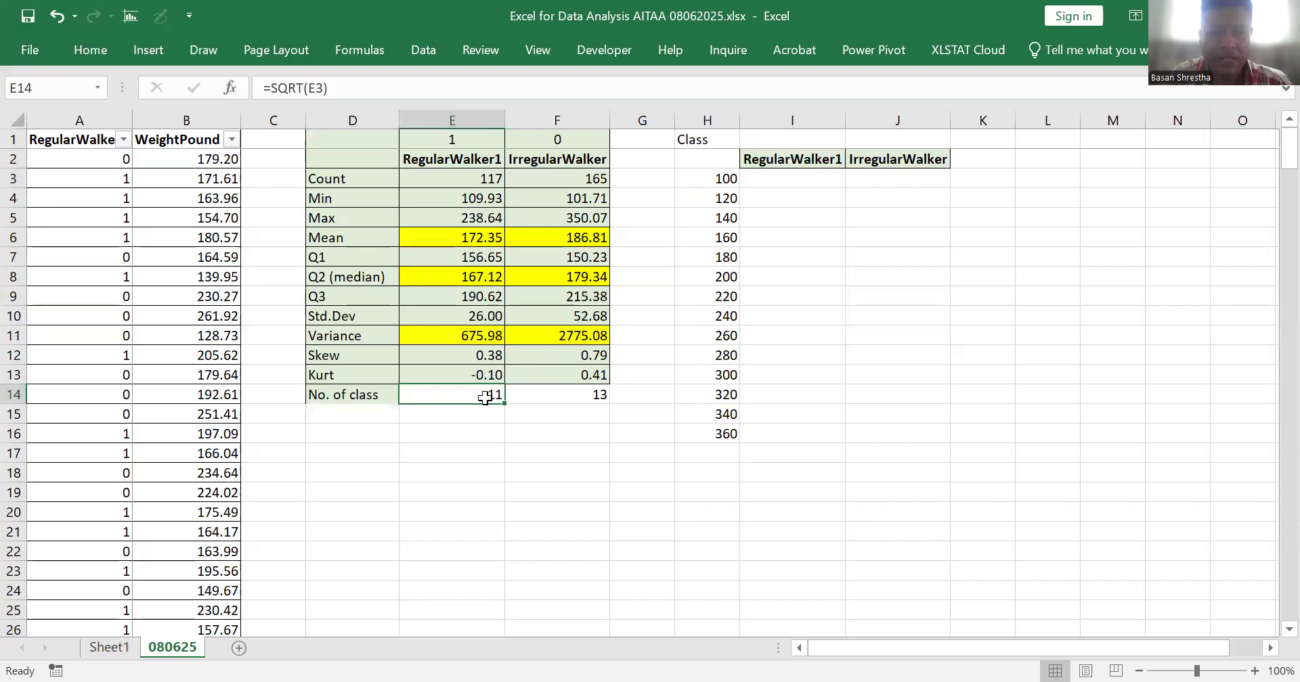
pyautogui.click(547, 398)
pyautogui.click(435, 398)
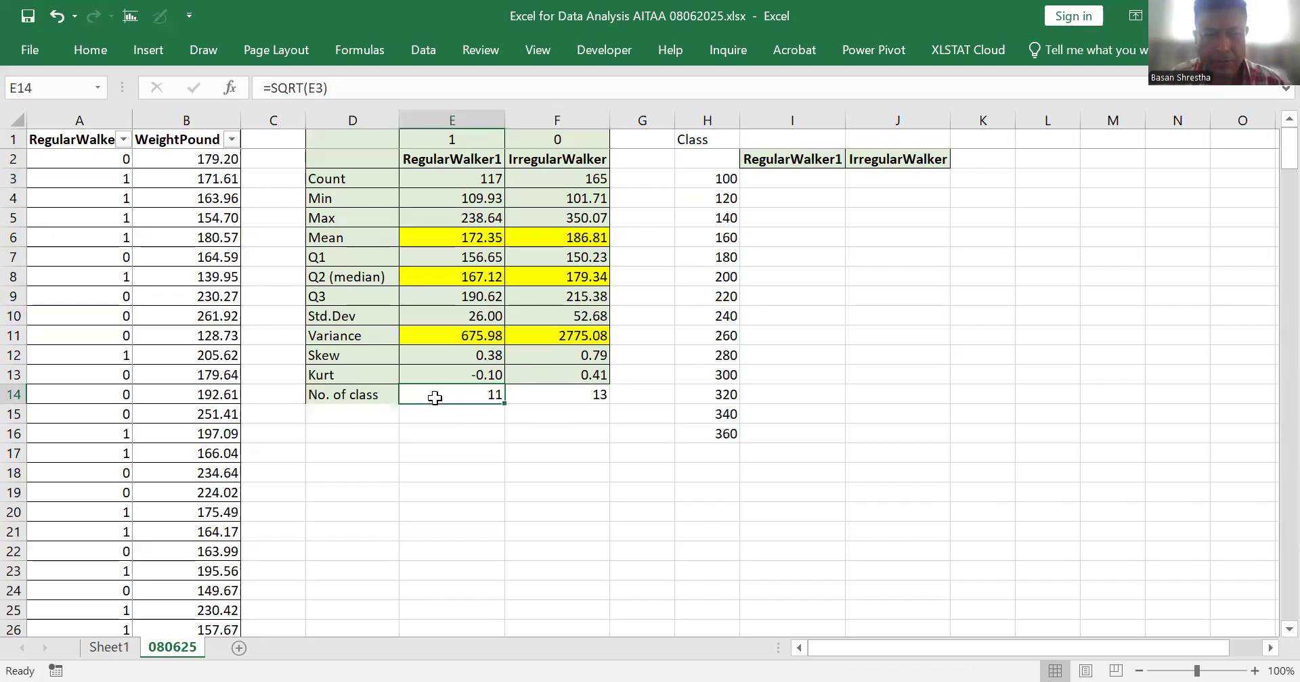
# Step: Start a FREQUENCY formula across the RegularWalker1 cells I3:I16
pyautogui.click(790, 185)
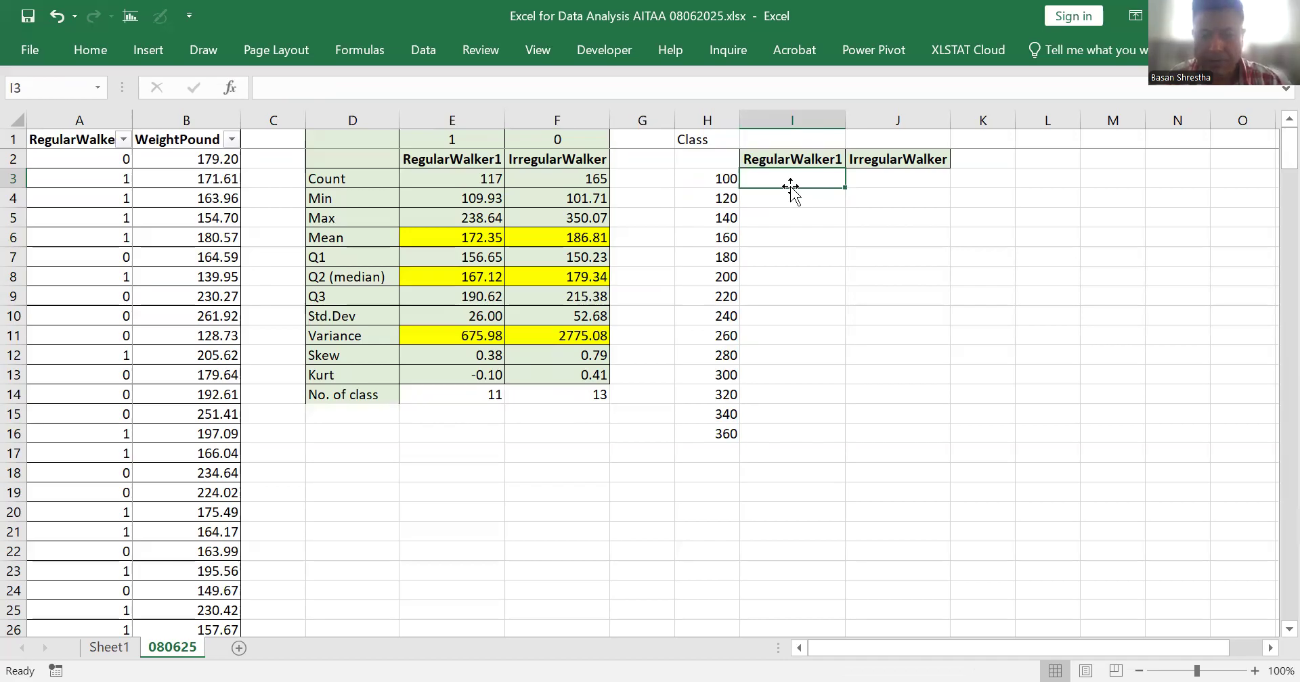
pyautogui.hotkey('shift', 'Down')
pyautogui.hotkey('shift', 'Down')
pyautogui.hotkey('shift', 'Down')
pyautogui.hotkey('shift', 'Down')
pyautogui.hotkey('shift', 'Down')
pyautogui.hotkey('shift', 'Down')
pyautogui.hotkey('shift', 'Down')
pyautogui.hotkey('shift', 'Down')
pyautogui.hotkey('shift', 'Down')
pyautogui.hotkey('shift', 'Down')
pyautogui.hotkey('shift', 'Down')
pyautogui.hotkey('shift', 'Down')
pyautogui.hotkey('shift', 'Down')
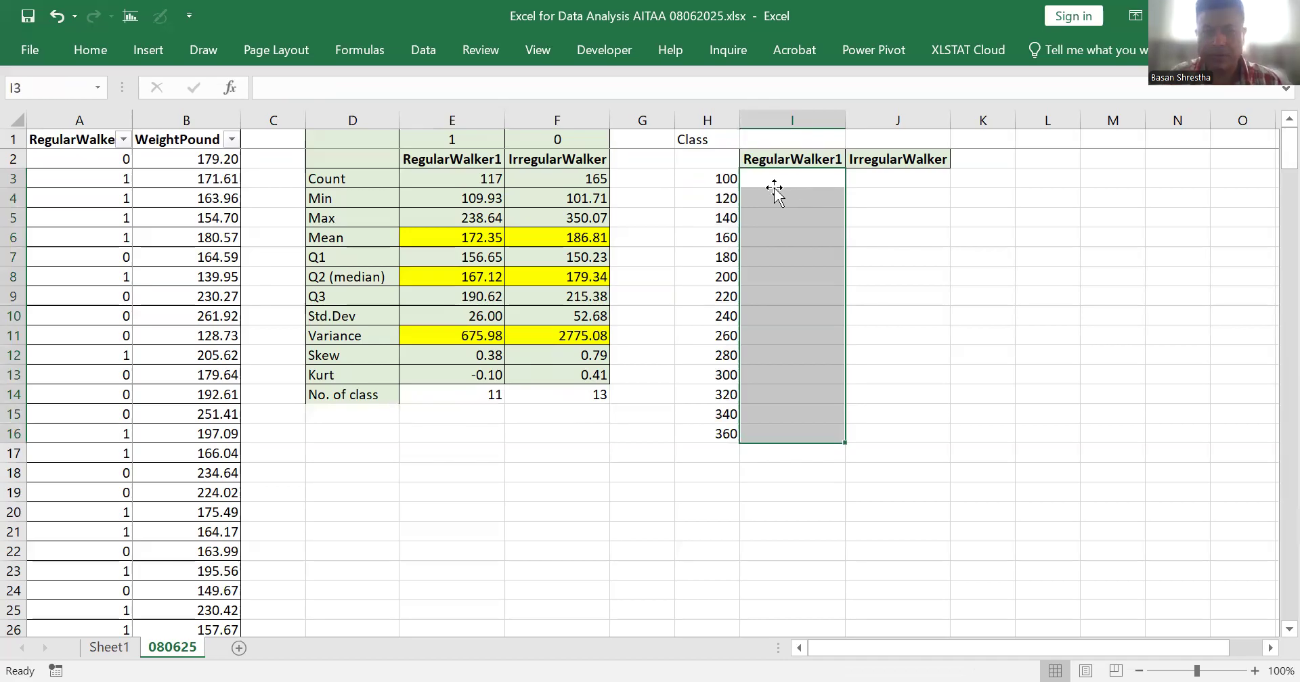
pyautogui.click(392, 89)
pyautogui.write('=')
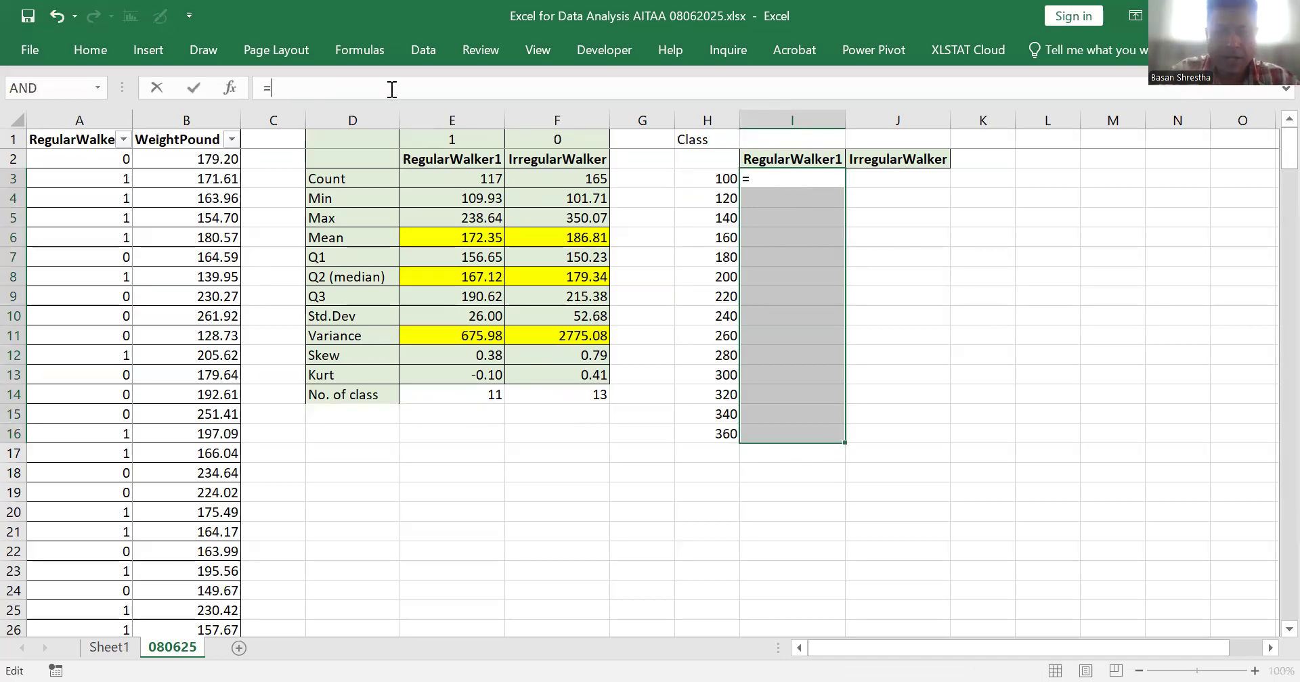
pyautogui.write('frequancy')
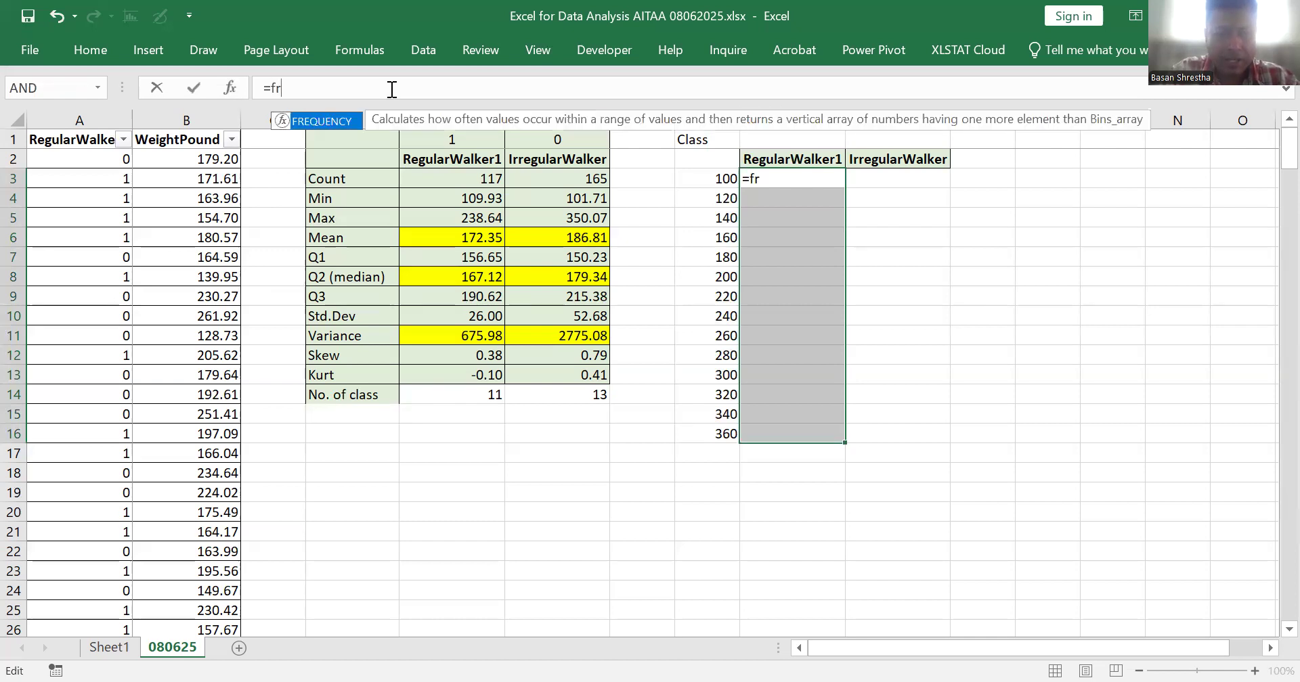
pyautogui.press('BackSpace')
pyautogui.press('BackSpace')
pyautogui.press('BackSpace')
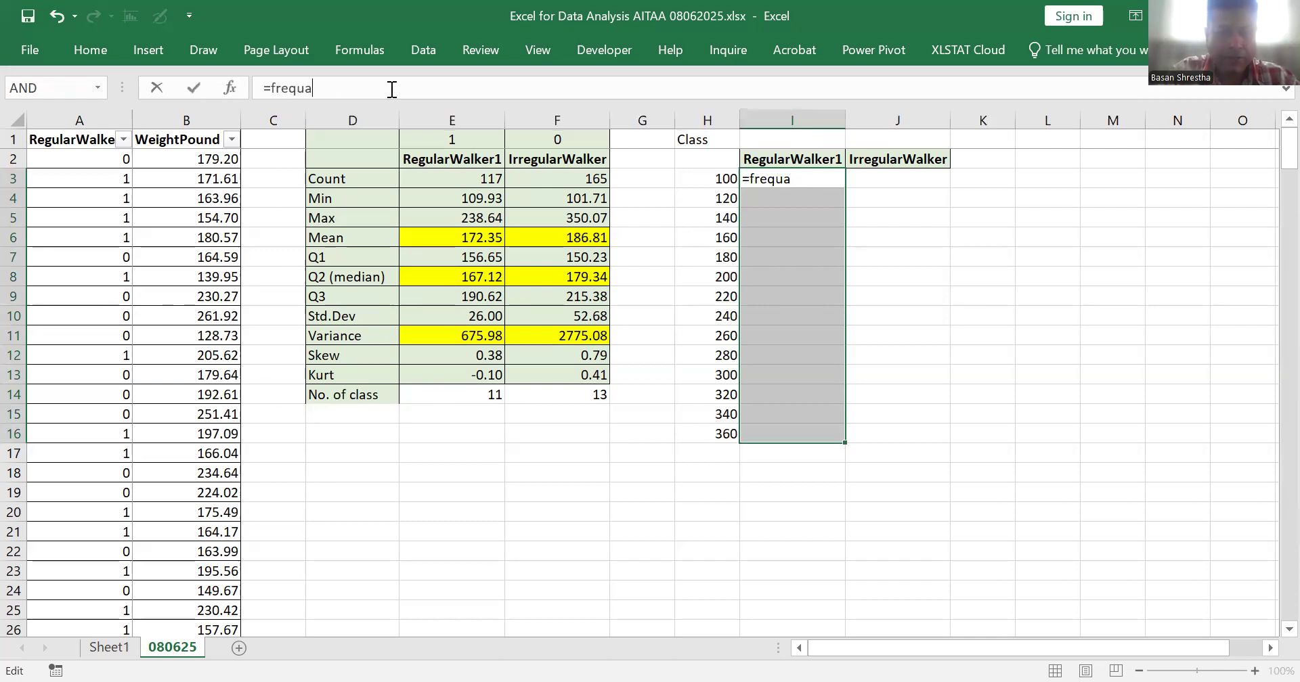
pyautogui.press('BackSpace')
pyautogui.press('BackSpace')
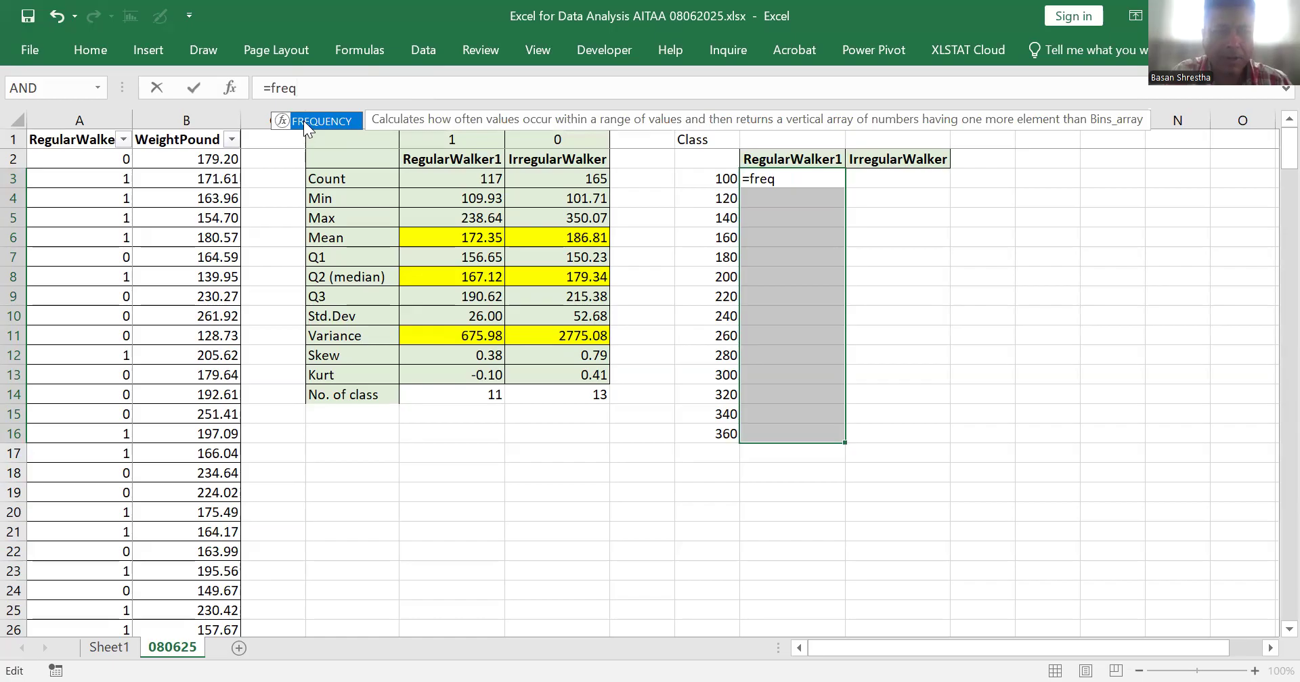
pyautogui.doubleClick(303, 120)
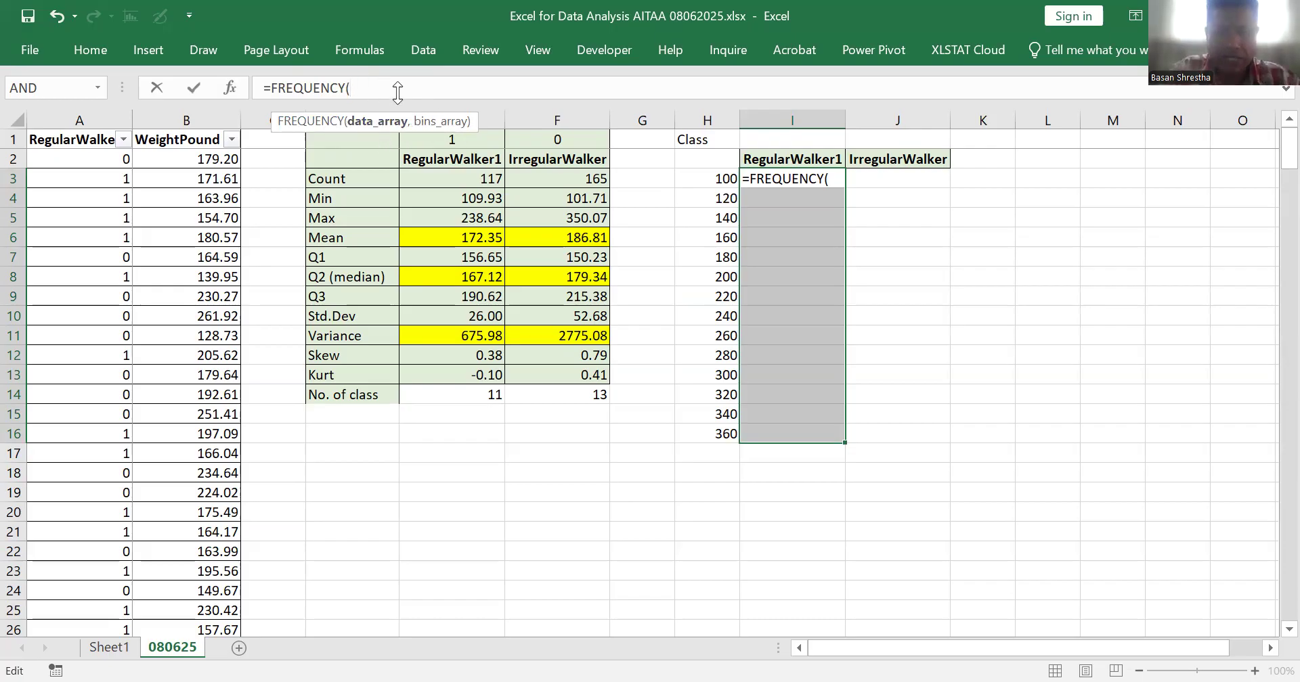
# Step: Add IF(A2:A283=I1,B2:B283) as the FREQUENCY data array, so only weights matching the walker code in I1 are counted
pyautogui.write('if')
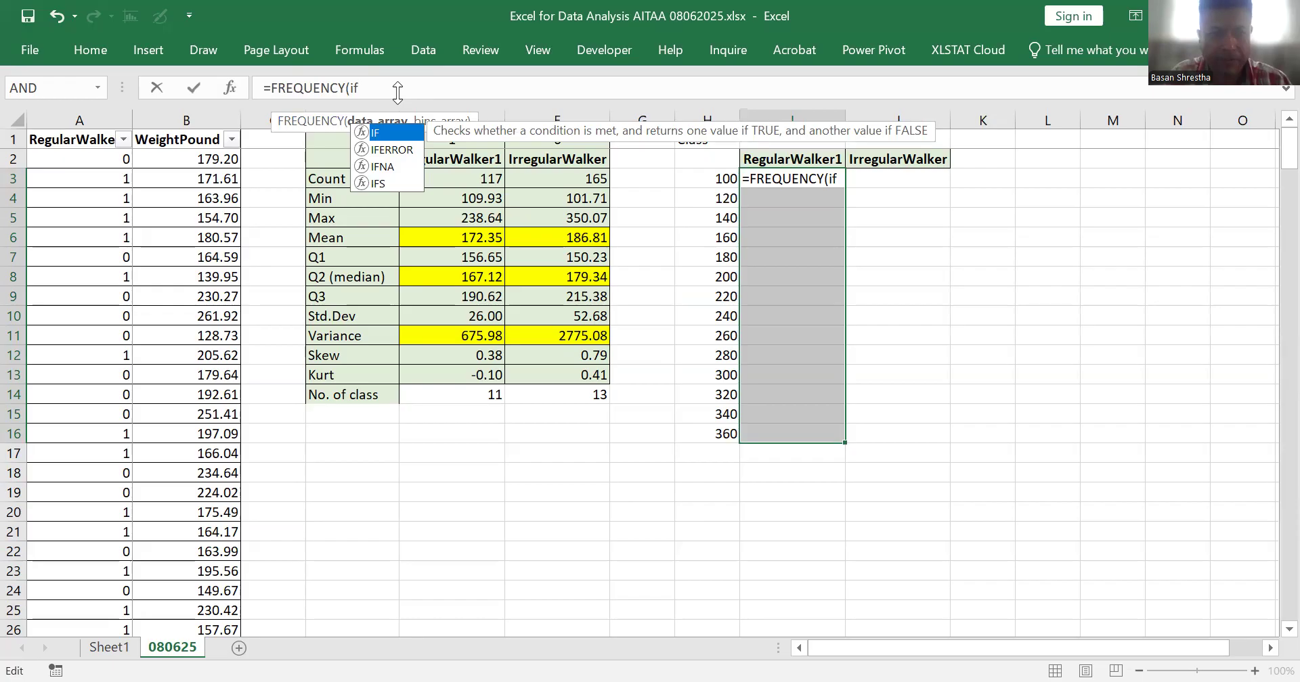
pyautogui.write('(')
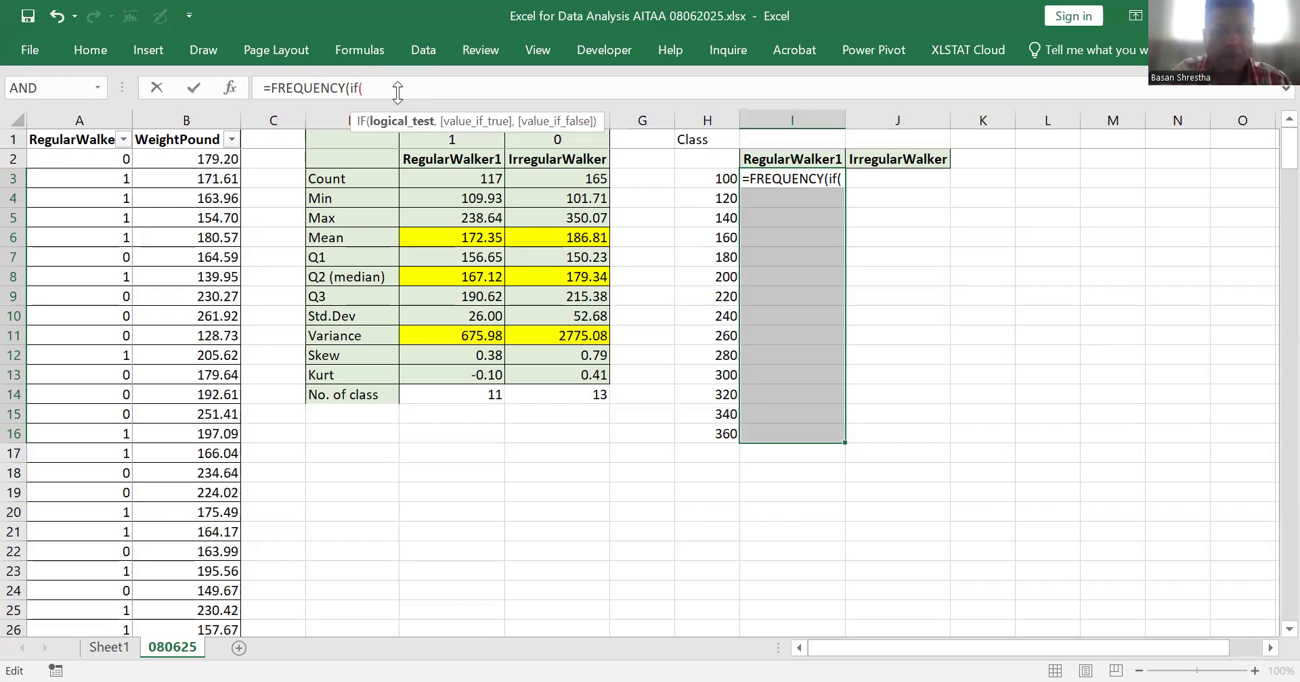
pyautogui.click(107, 158)
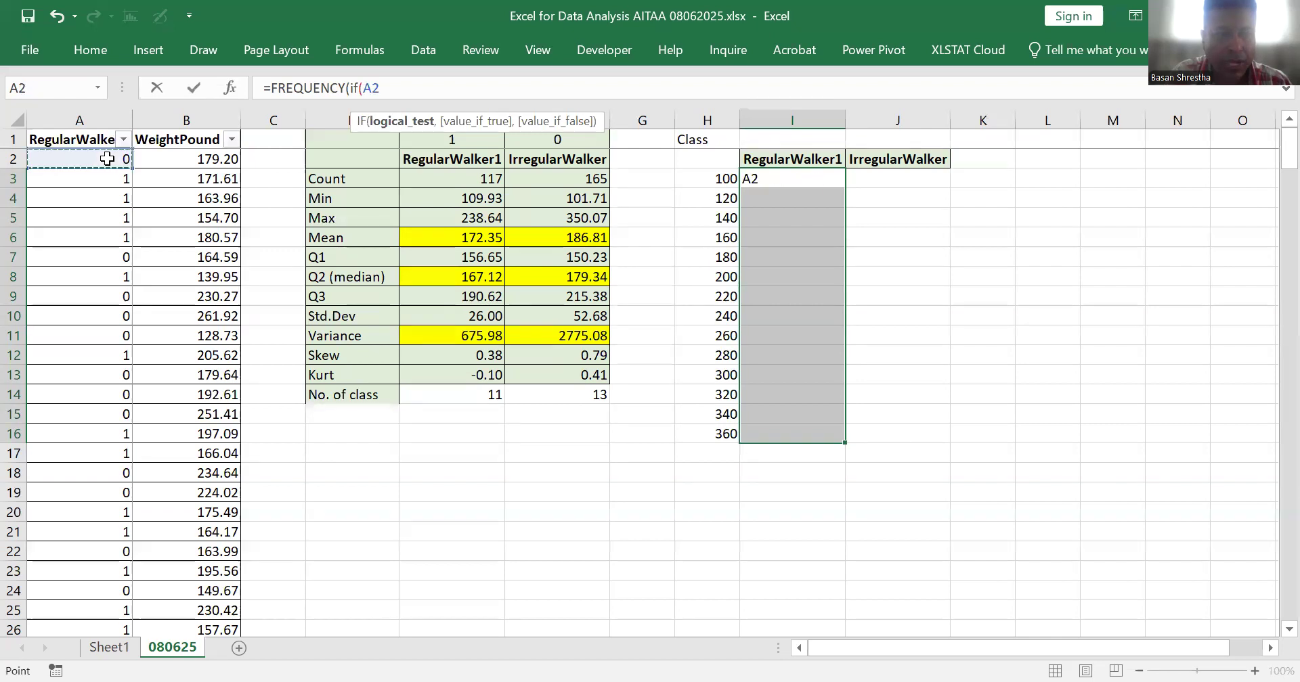
pyautogui.hotkey('ctrl', 'shift', 'Down')
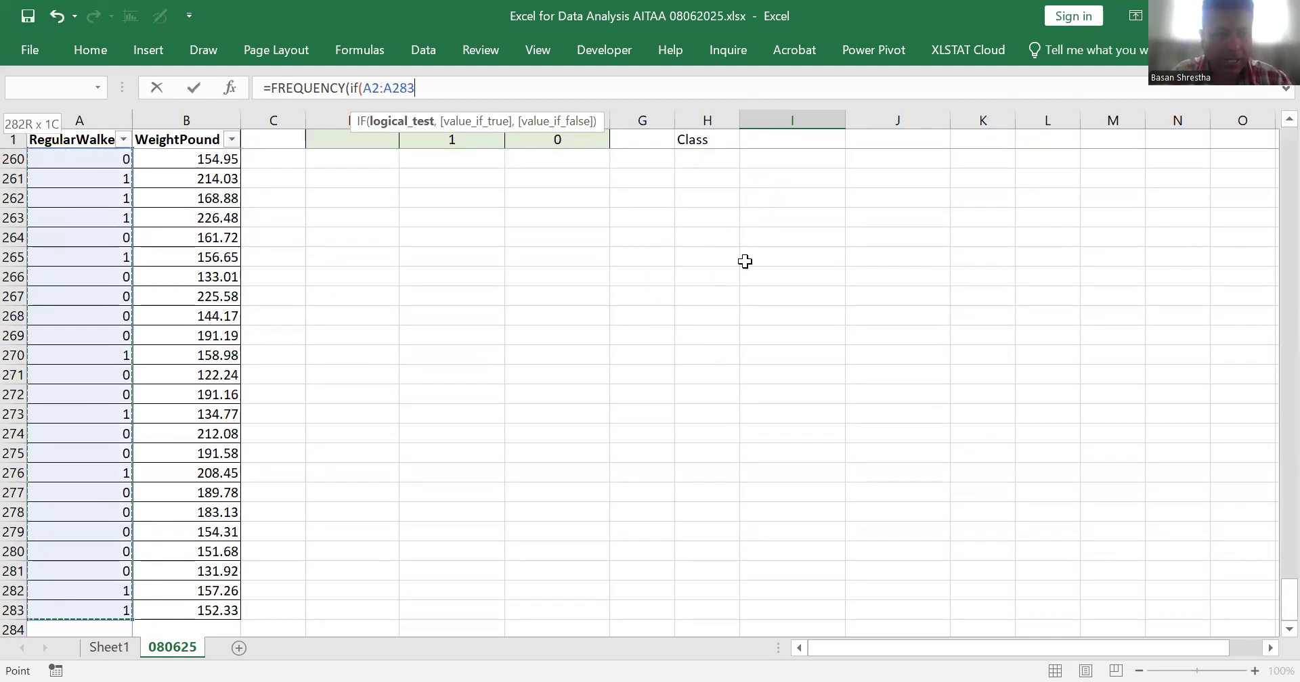
pyautogui.moveTo(1288, 595); pyautogui.dragTo(1281, 116)
pyautogui.write('=')
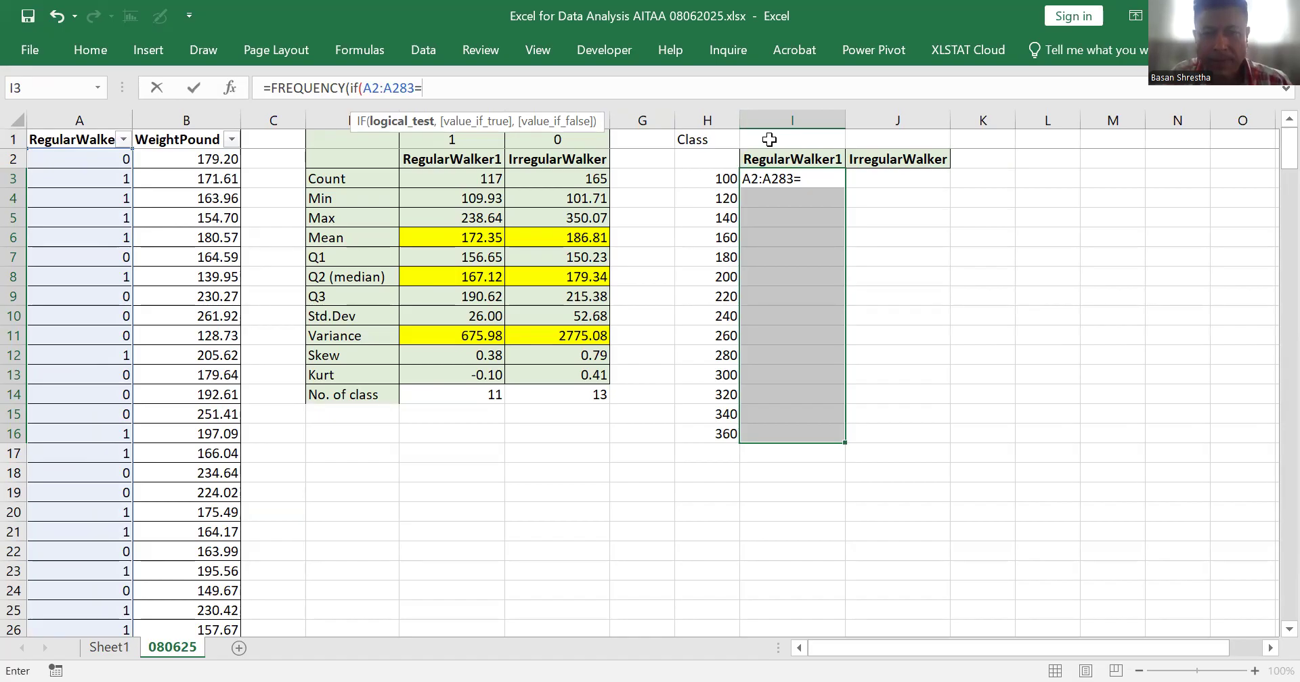
pyautogui.click(770, 139)
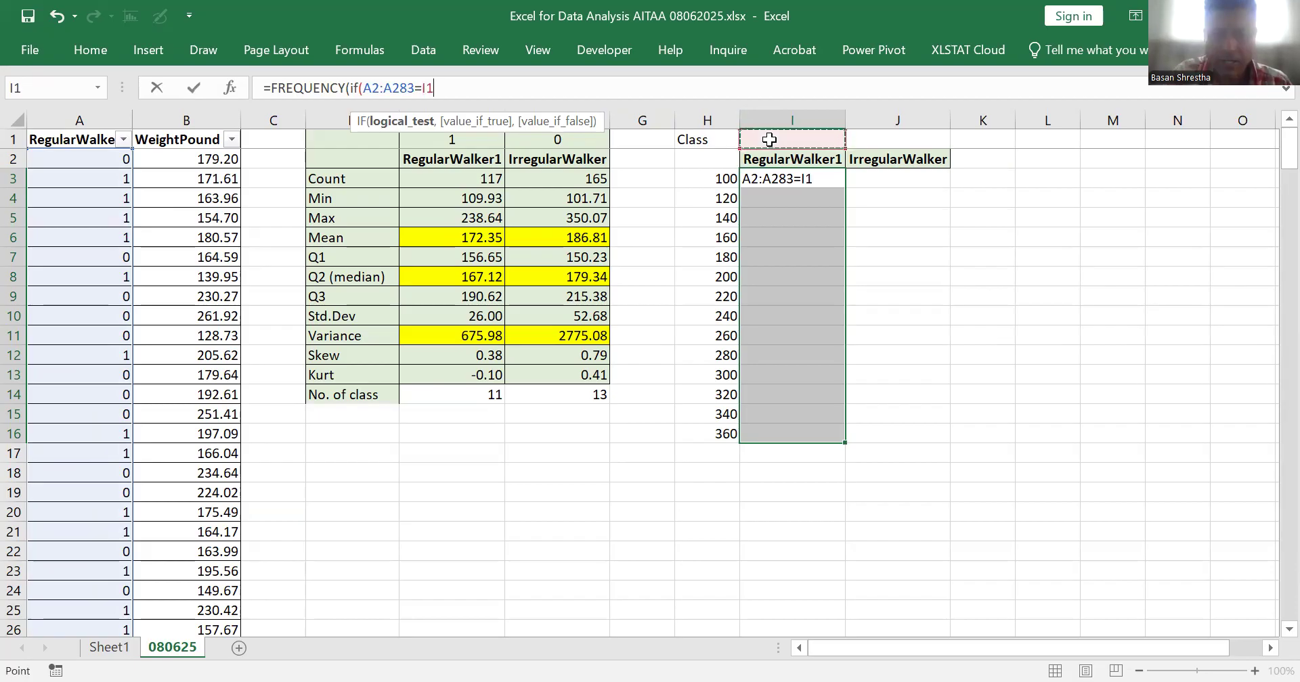
pyautogui.write(',')
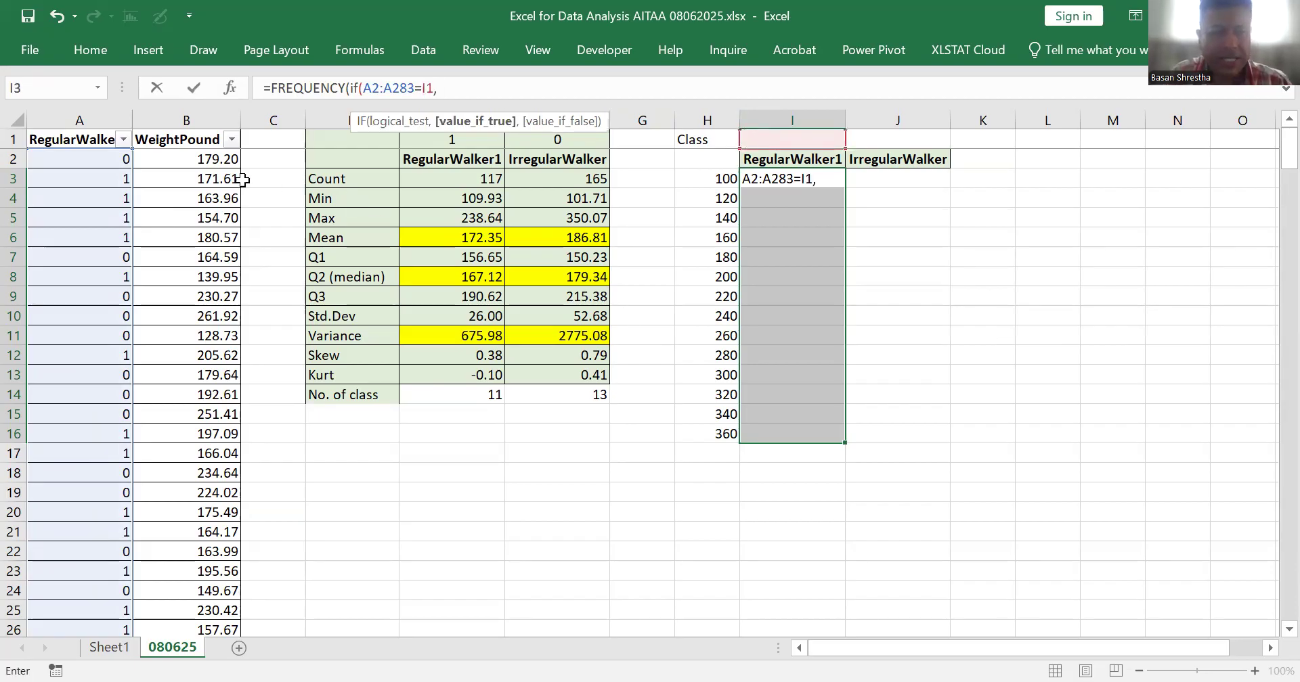
pyautogui.click(229, 162)
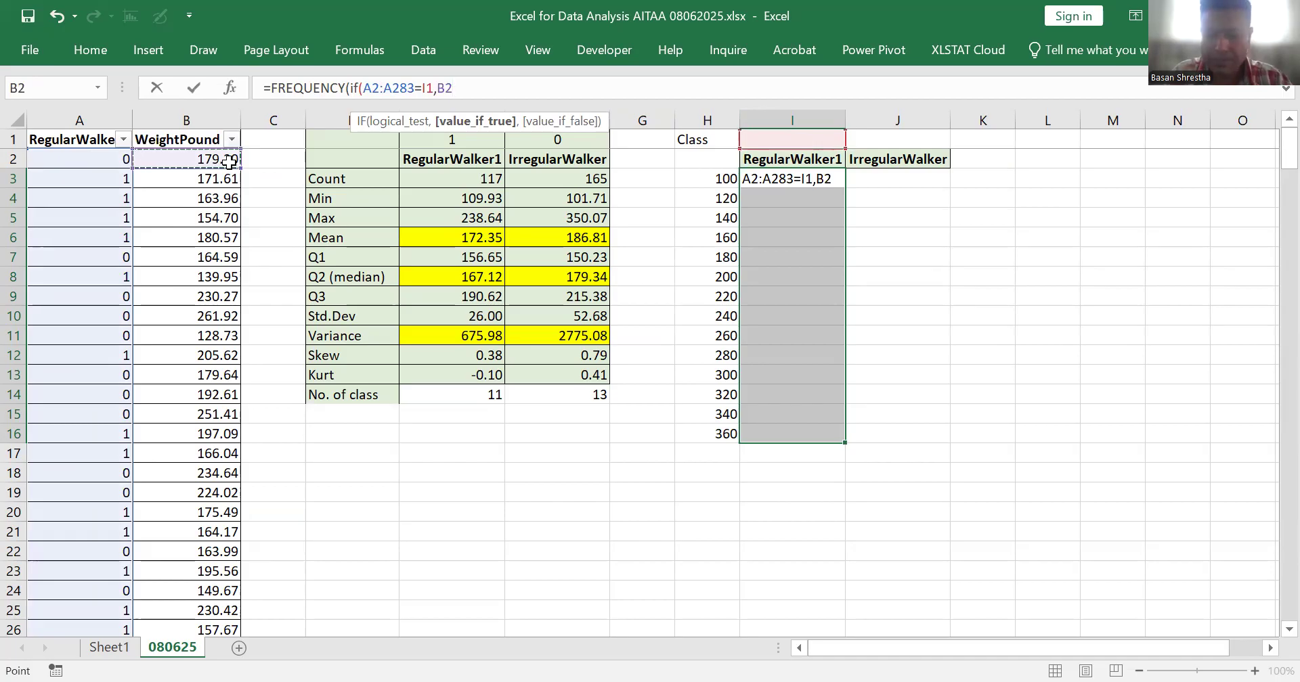
pyautogui.hotkey('ctrl', 'shift', 'Down')
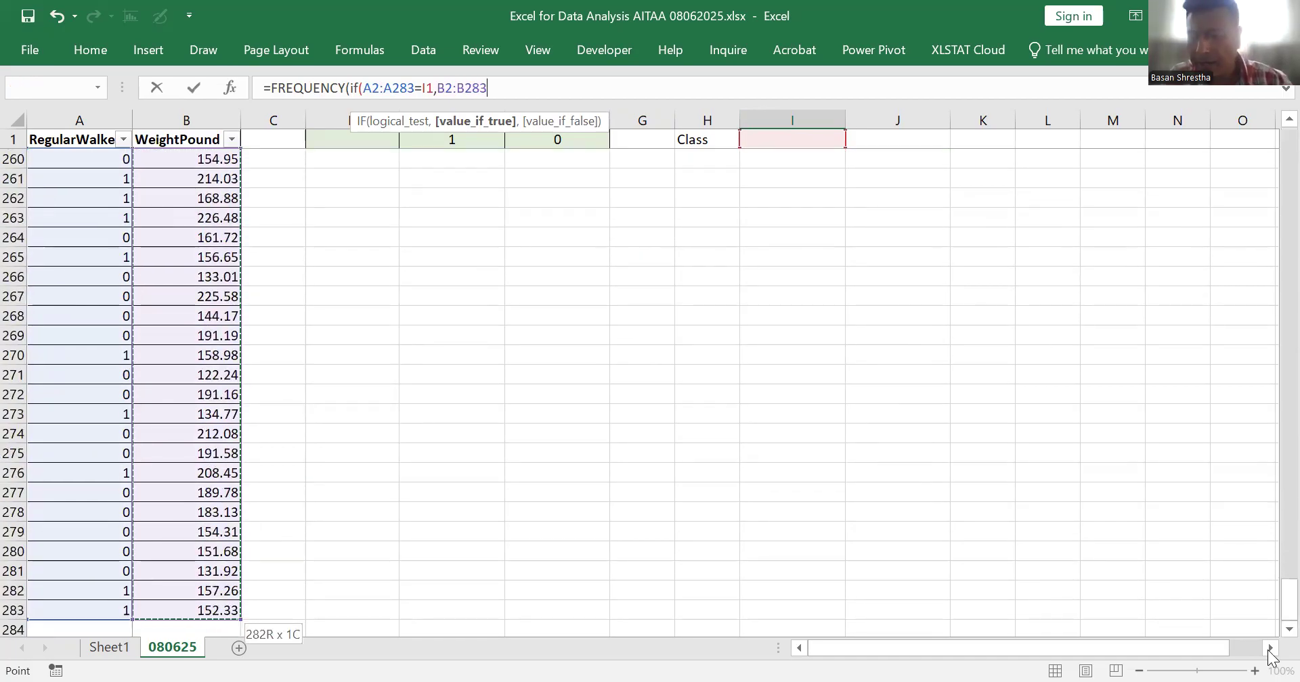
pyautogui.moveTo(1287, 599); pyautogui.dragTo(1263, 142)
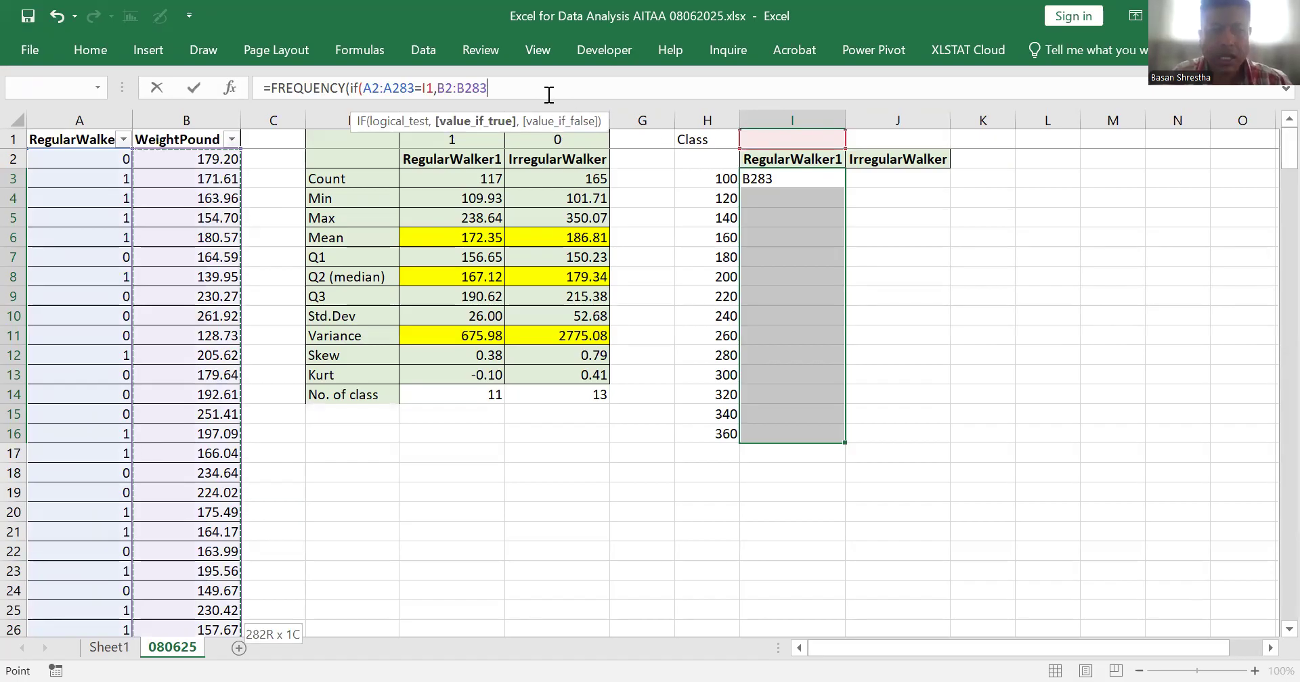
pyautogui.write(')')
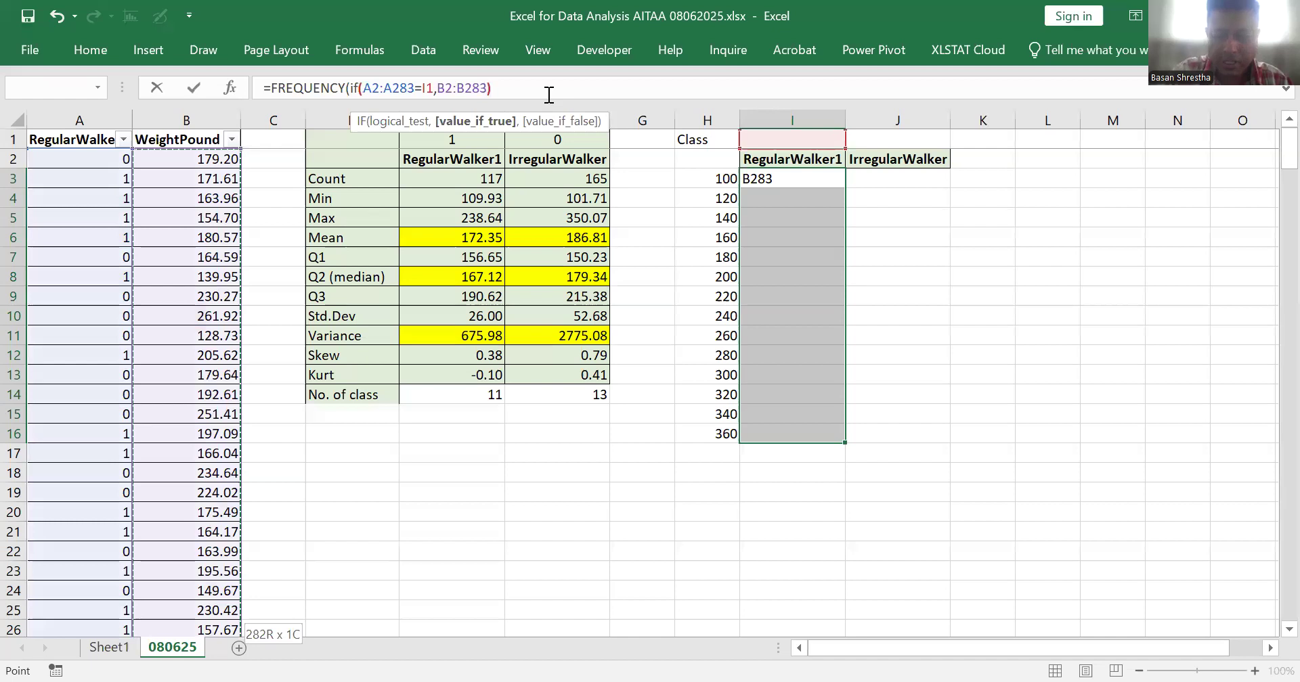
# Step: Use the class values H3:H16 as the bins and enter the FREQUENCY formula as an array formula in I3:I16
pyautogui.write(',')
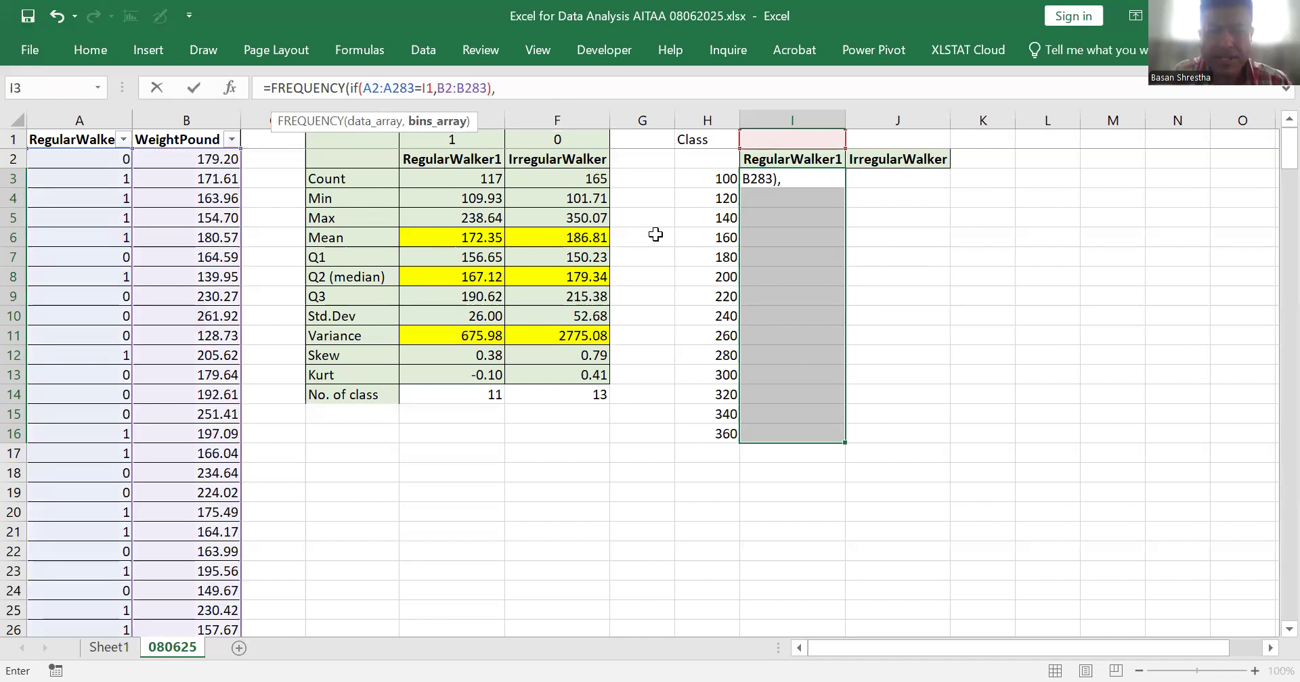
pyautogui.click(715, 182)
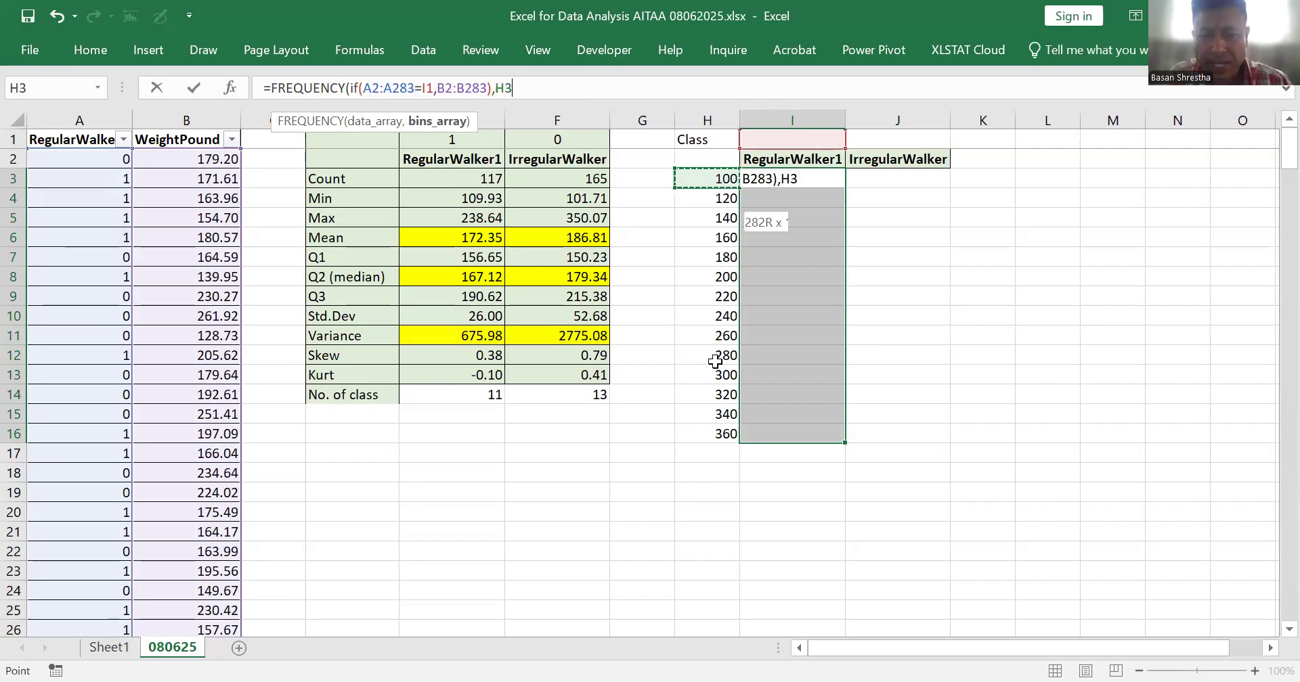
pyautogui.keyDown('shift'); pyautogui.click(716, 430); pyautogui.keyUp('shift')
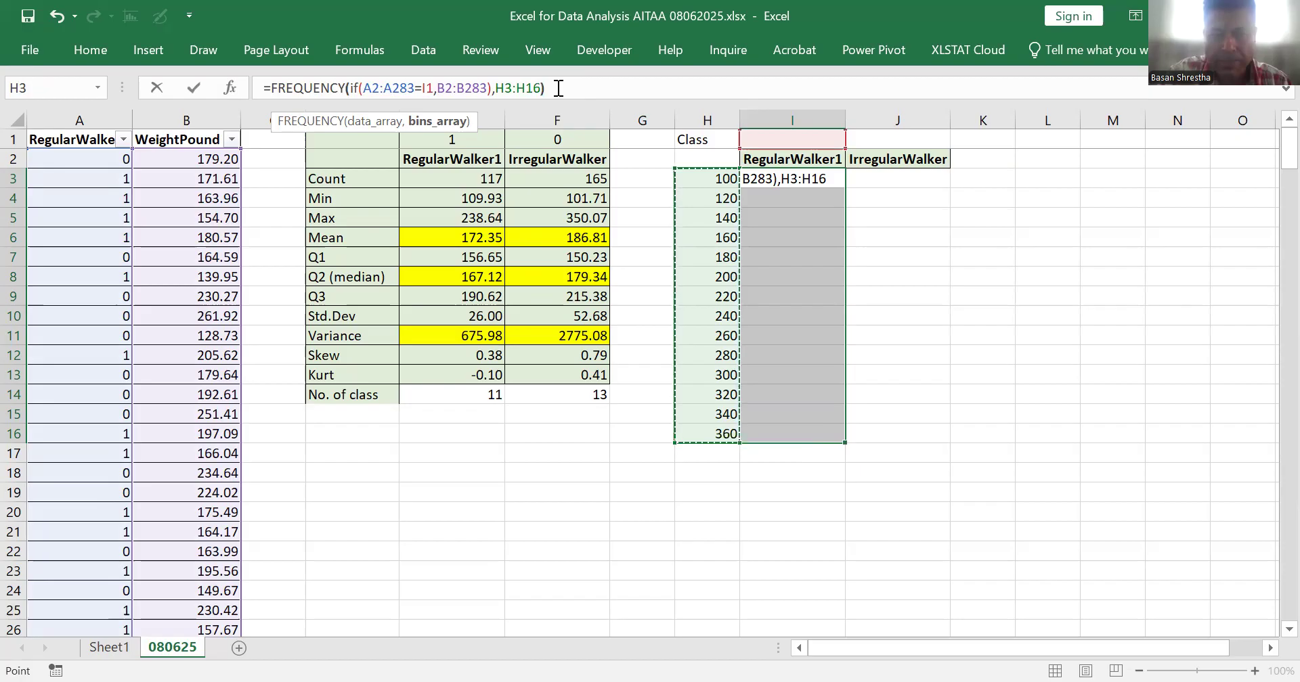
pyautogui.write(')')
pyautogui.moveTo(547, 88); pyautogui.dragTo(264, 92)
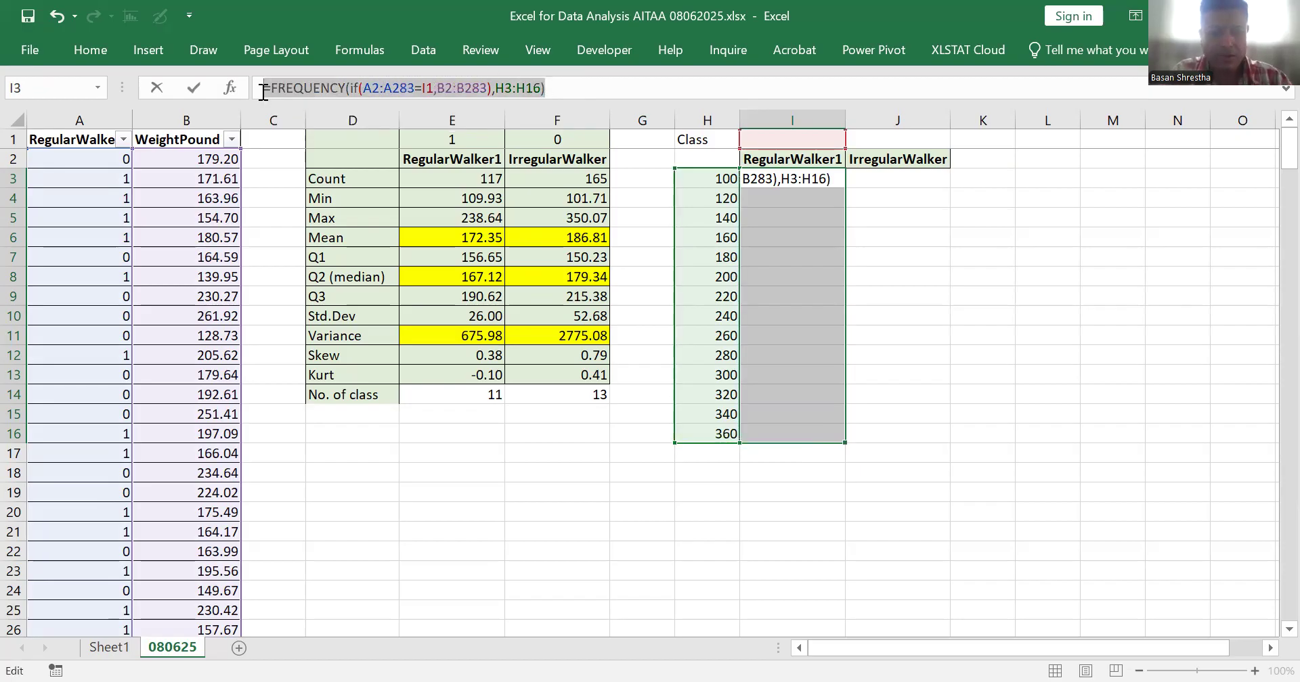
pyautogui.hotkey('ctrl', 'shift', 'Return')
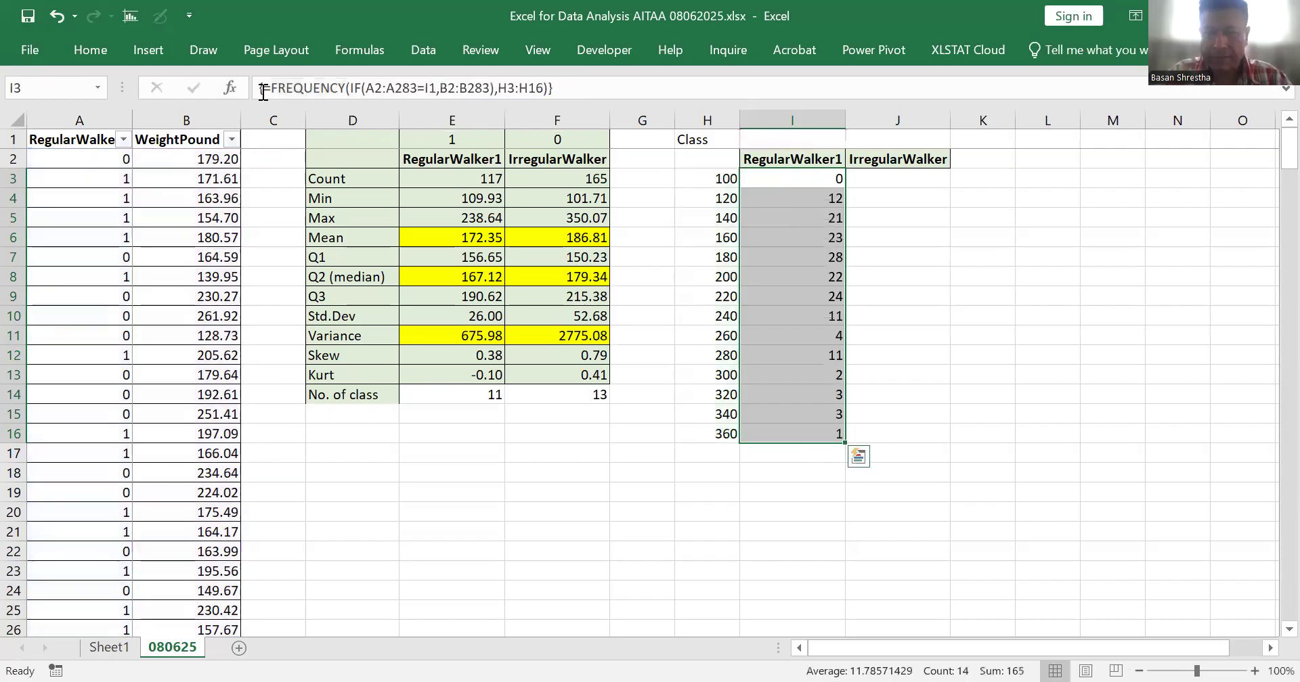
# Step: Enter the walker code 1 in I1 above RegularWalker1 and 0 in J1 above IrregularWalker
pyautogui.click(786, 139)
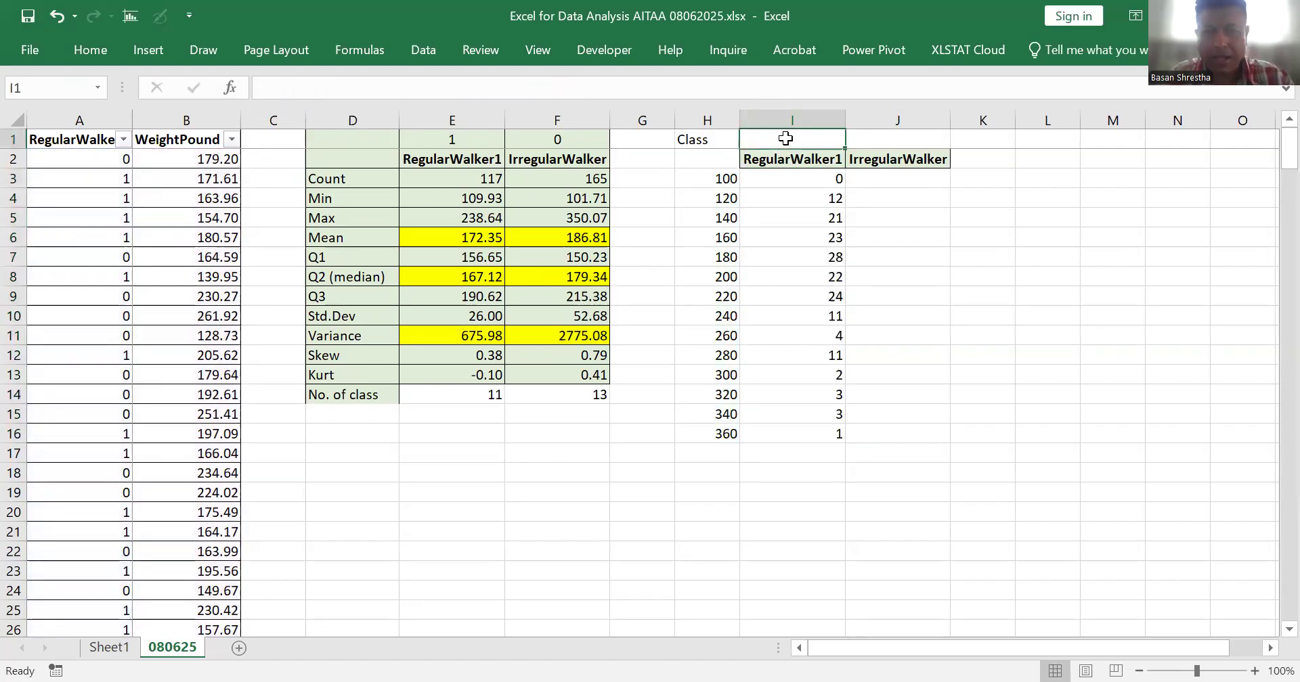
pyautogui.press('Left')
pyautogui.press('Left')
pyautogui.press('Left')
pyautogui.press('Left')
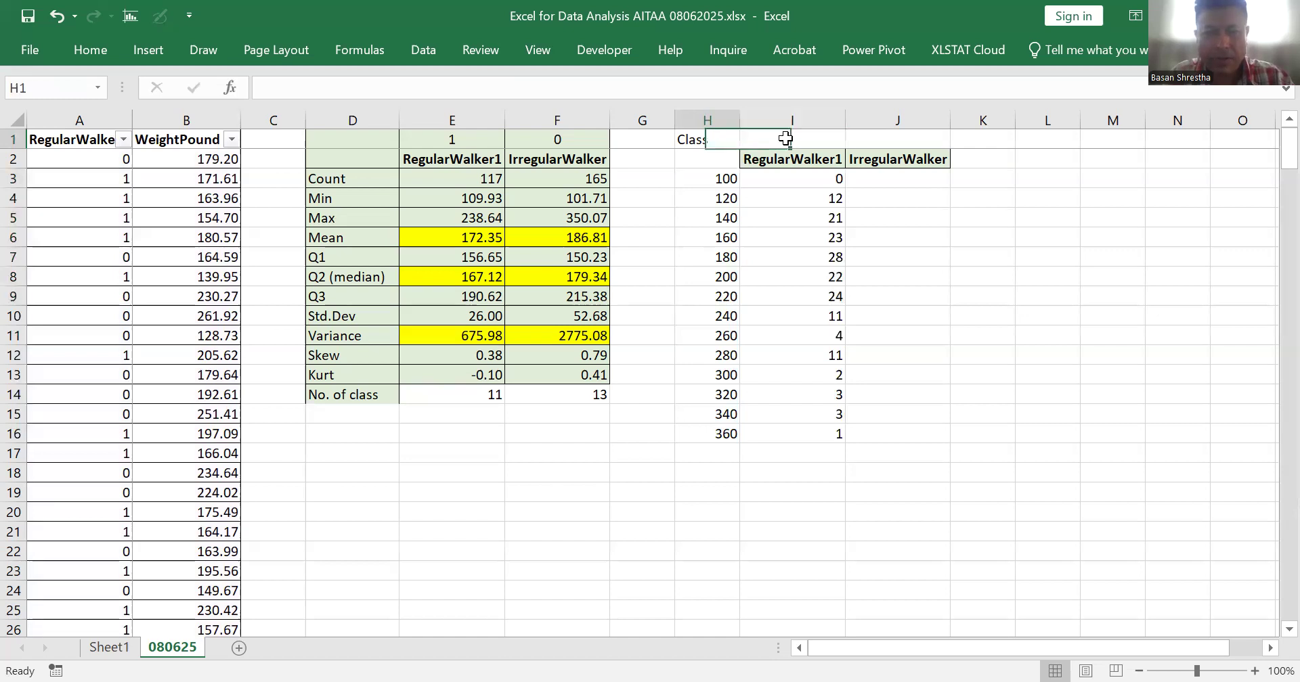
pyautogui.press('Right')
pyautogui.press('Right')
pyautogui.press('Right')
pyautogui.press('Right')
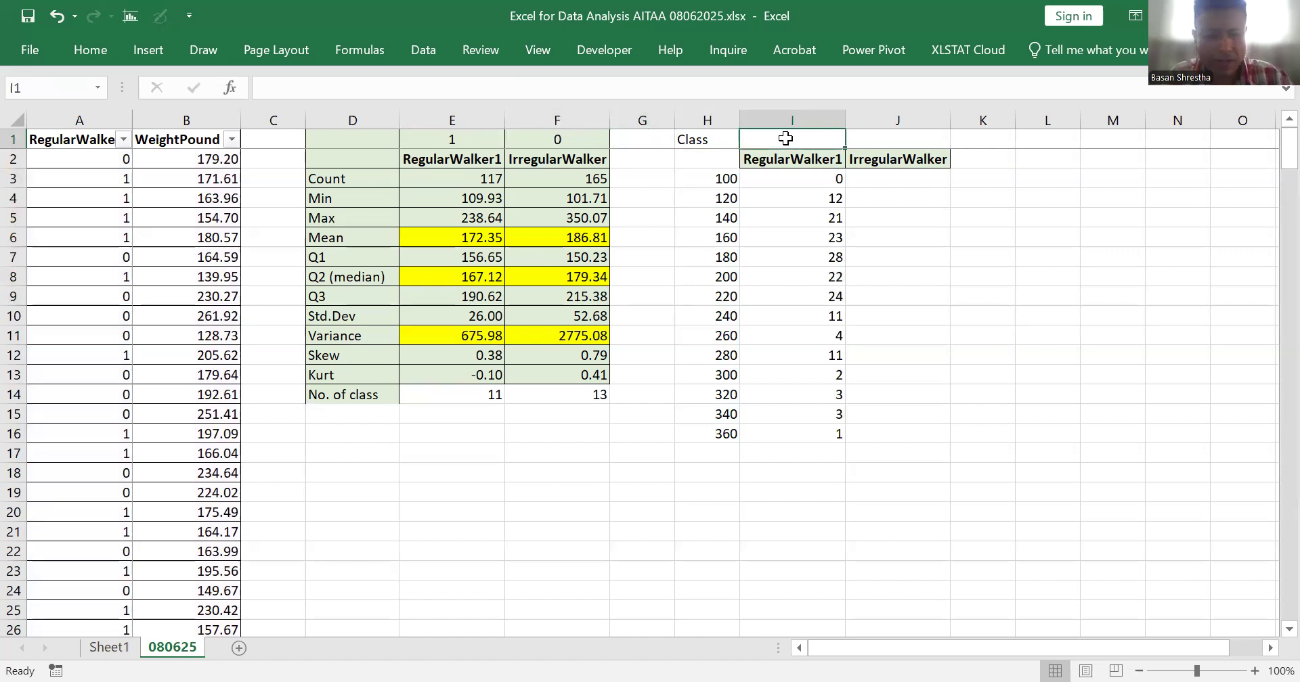
pyautogui.write('1')
pyautogui.press('Tab')
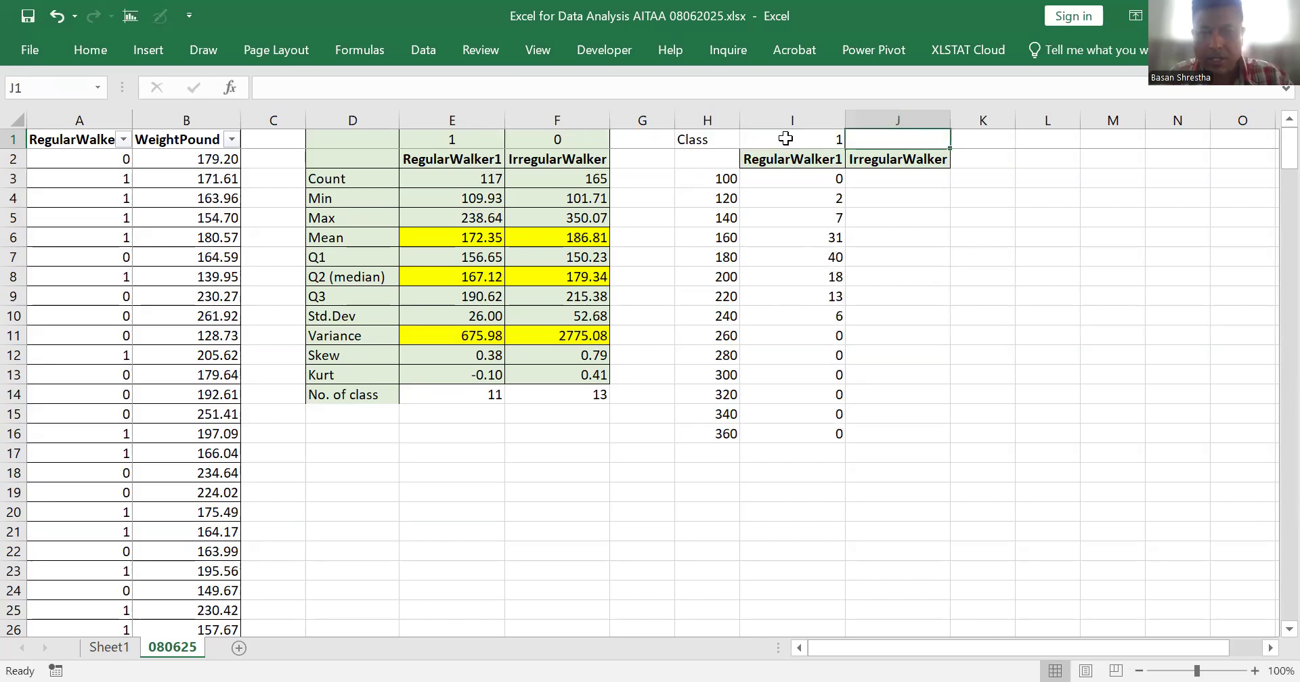
pyautogui.write('0')
pyautogui.click(785, 139)
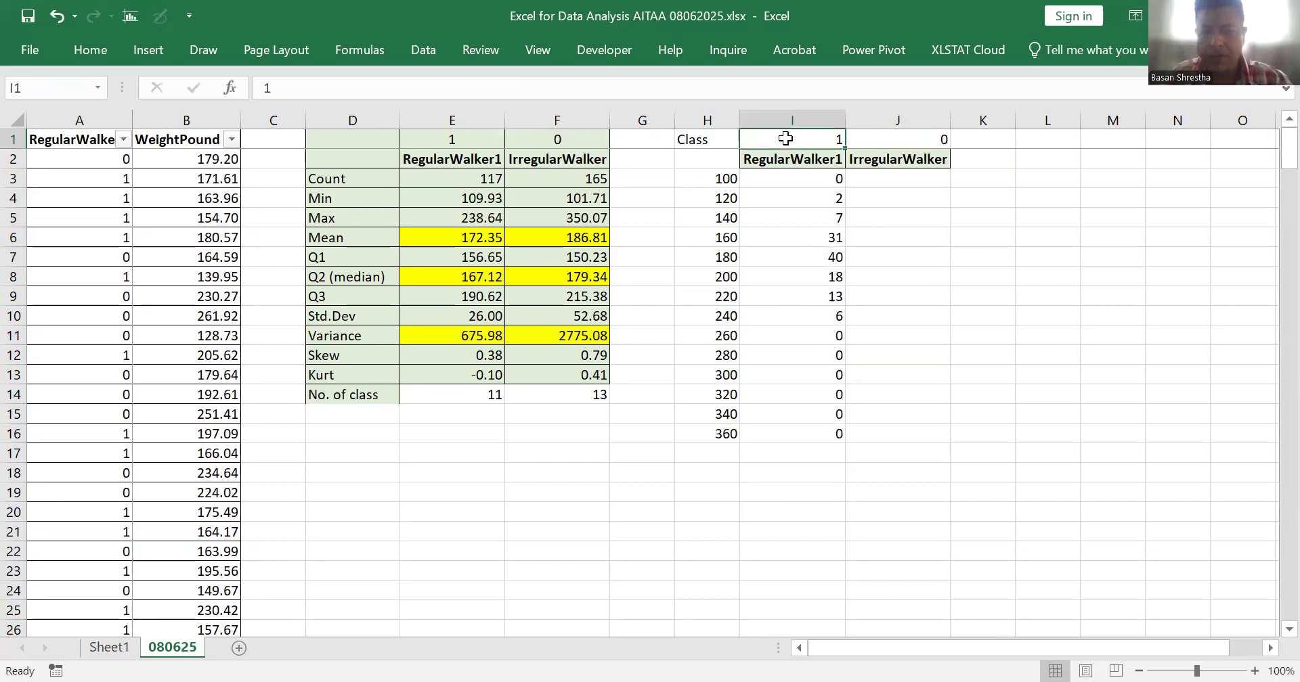
# Step: Select the RegularWalker1 frequencies in I3:I16 and check their sum against the group's count in E3
pyautogui.press('Down')
pyautogui.press('Down')
pyautogui.hotkey('shift', 'Down')
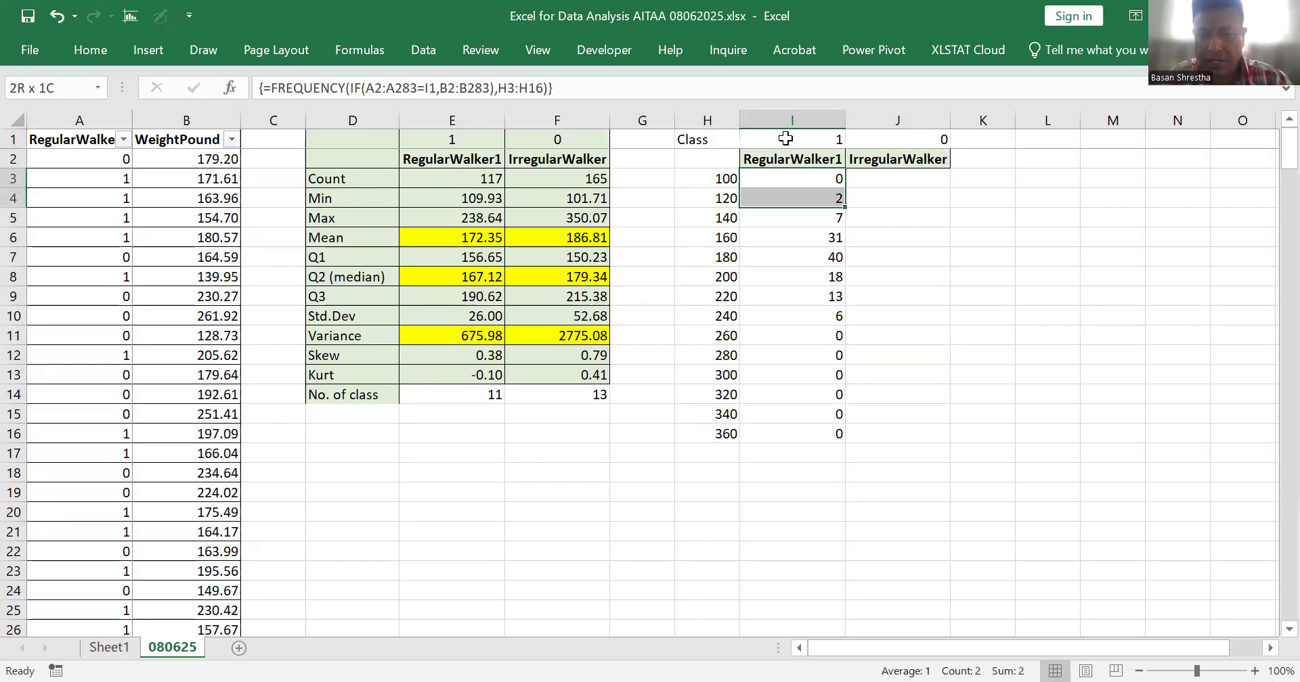
pyautogui.hotkey('ctrl', 'shift', 'Down')
pyautogui.press('Up')
pyautogui.press('Down')
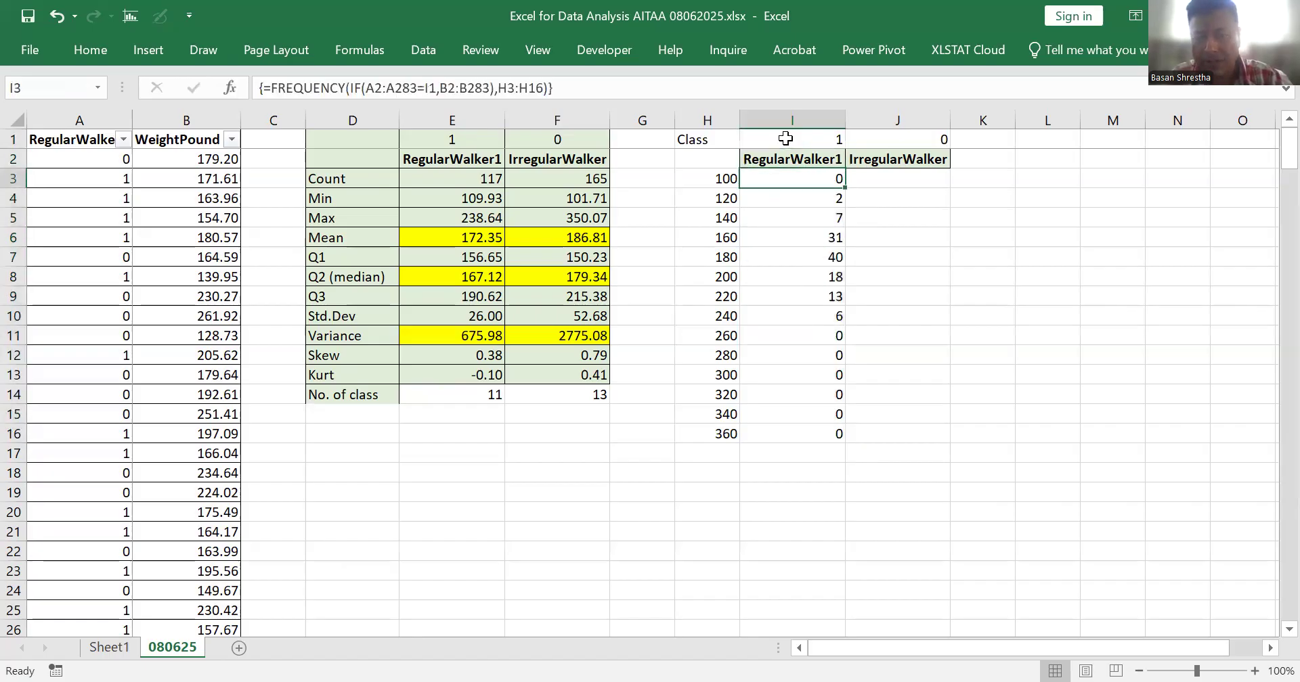
pyautogui.hotkey('shift', 'Down')
pyautogui.hotkey('shift', 'Down')
pyautogui.hotkey('shift', 'Down')
pyautogui.hotkey('shift', 'Down')
pyautogui.hotkey('shift', 'Down')
pyautogui.hotkey('shift', 'Down')
pyautogui.hotkey('shift', 'Down')
pyautogui.hotkey('shift', 'Down')
pyautogui.hotkey('shift', 'Down')
pyautogui.hotkey('shift', 'Down')
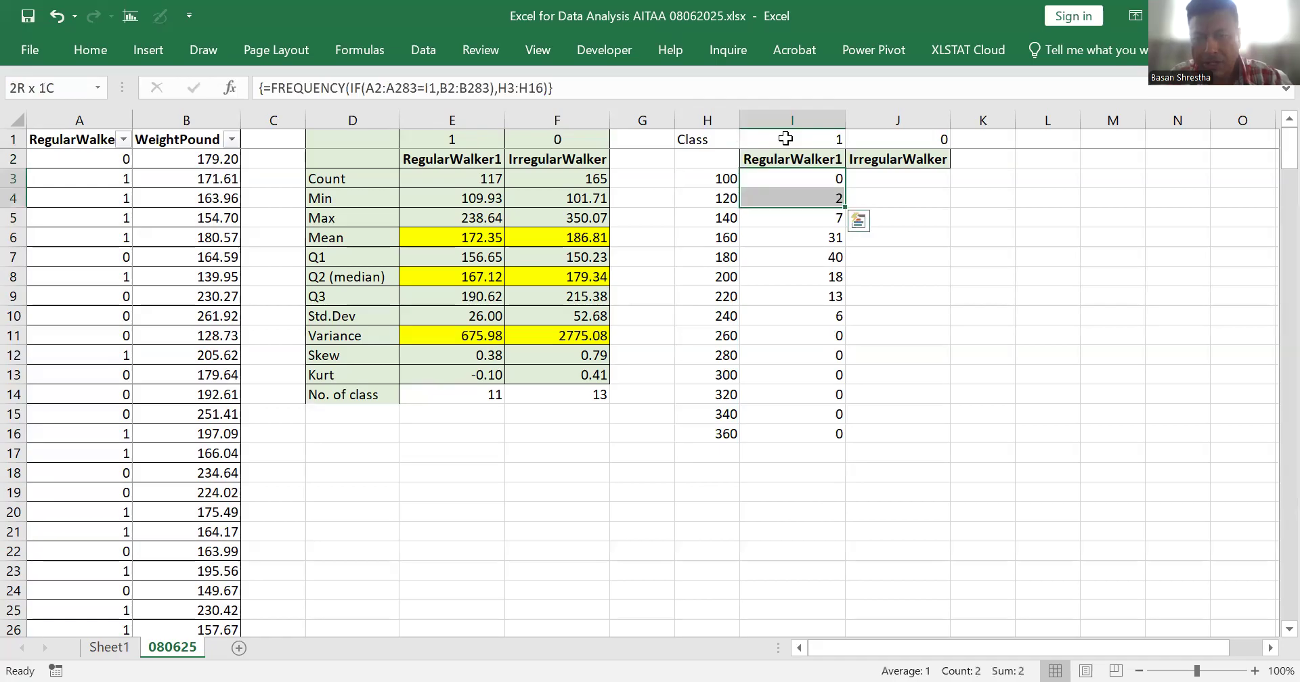
pyautogui.hotkey('shift', 'Down')
pyautogui.hotkey('shift', 'Down')
pyautogui.hotkey('shift', 'Down')
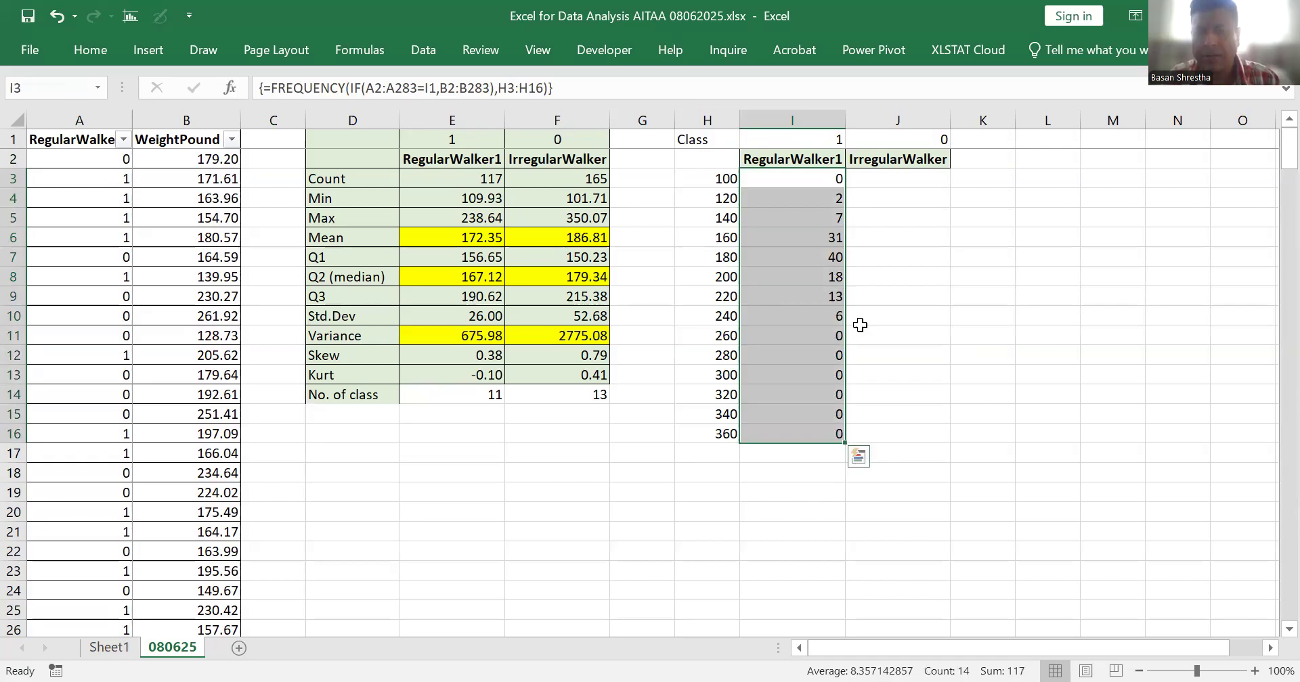
# Step: Review the FREQUENCY array formula behind the RegularWalker1 frequencies in I3:I16, leaving it unedited
pyautogui.click(905, 180)
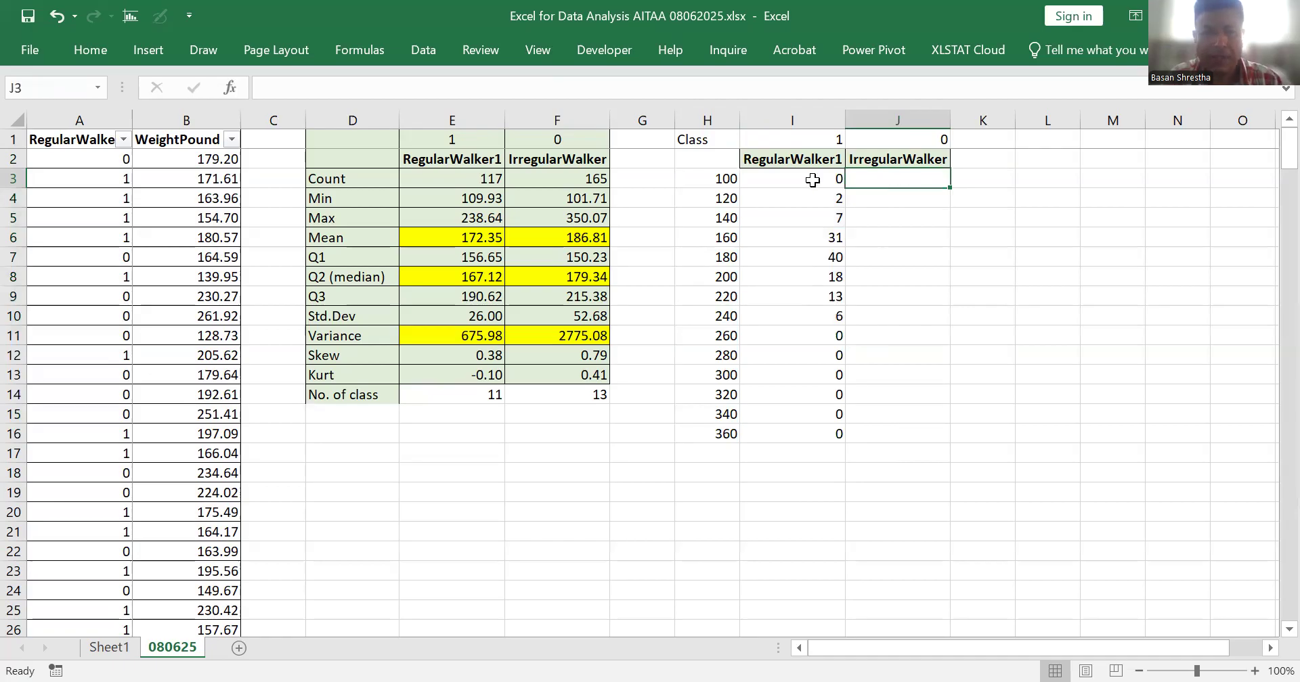
pyautogui.click(813, 180)
pyautogui.hotkey('ctrl', 'shift', 'Down')
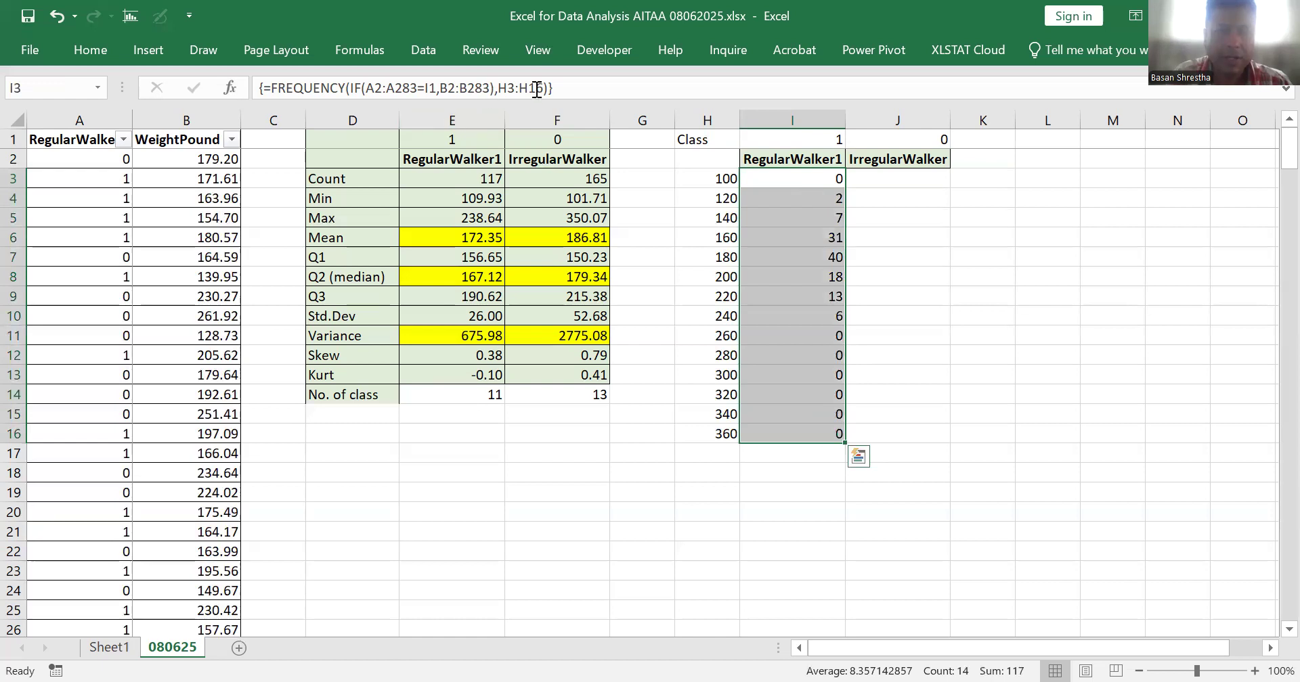
pyautogui.moveTo(543, 87); pyautogui.dragTo(370, 88)
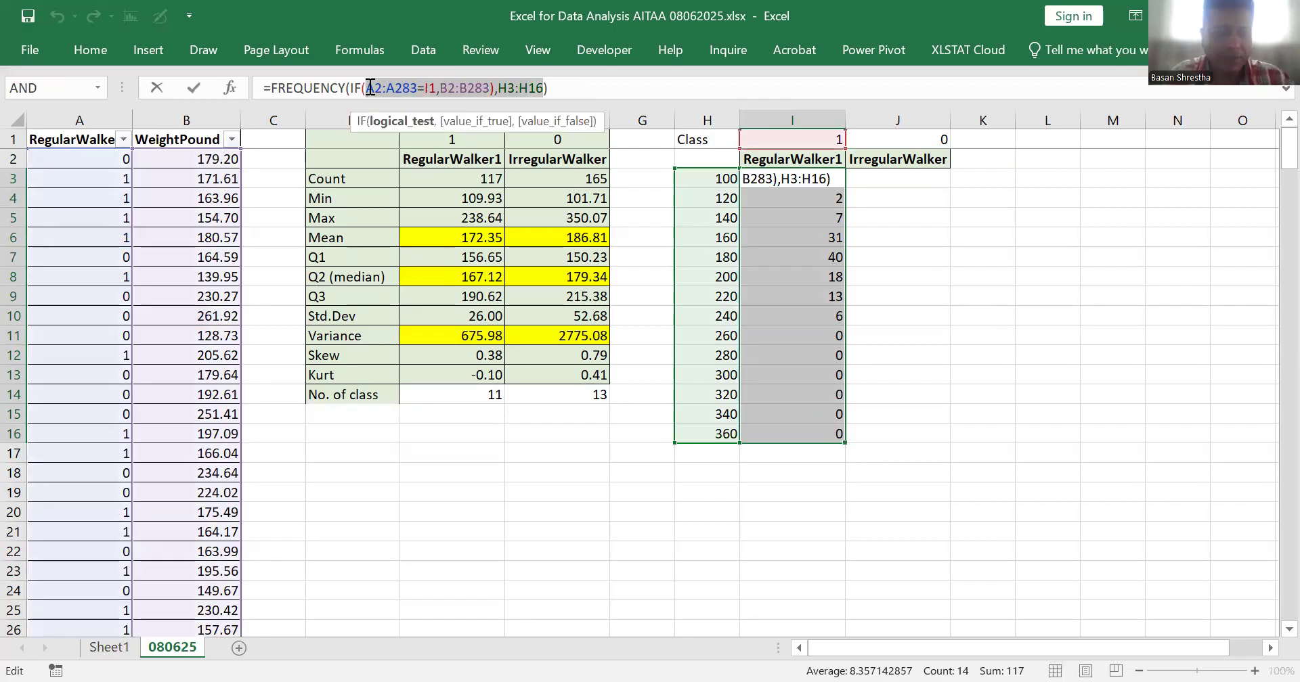
pyautogui.press('Escape')
# Step: Select J3:J16 under IrregularWalker and start a FREQUENCY formula for the whole range
pyautogui.click(903, 183)
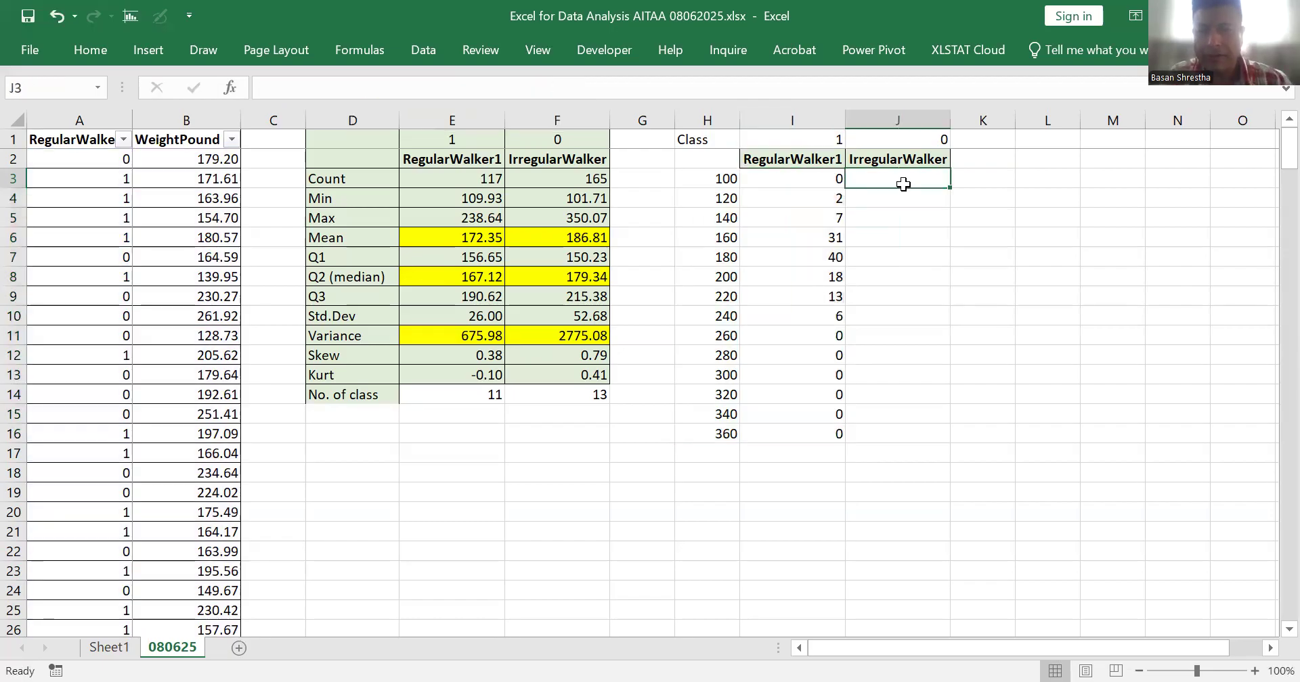
pyautogui.hotkey('ctrl', 'shift', 'Down')
pyautogui.hotkey('ctrl', 'Up')
pyautogui.press('Down')
pyautogui.hotkey('shift', 'Down')
pyautogui.hotkey('shift', 'Down')
pyautogui.hotkey('shift', 'Down')
pyautogui.hotkey('shift', 'Down')
pyautogui.hotkey('shift', 'Down')
pyautogui.hotkey('shift', 'Down')
pyautogui.hotkey('shift', 'Down')
pyautogui.hotkey('shift', 'Down')
pyautogui.hotkey('shift', 'Down')
pyautogui.hotkey('shift', 'Down')
pyautogui.hotkey('shift', 'Down')
pyautogui.hotkey('shift', 'Down')
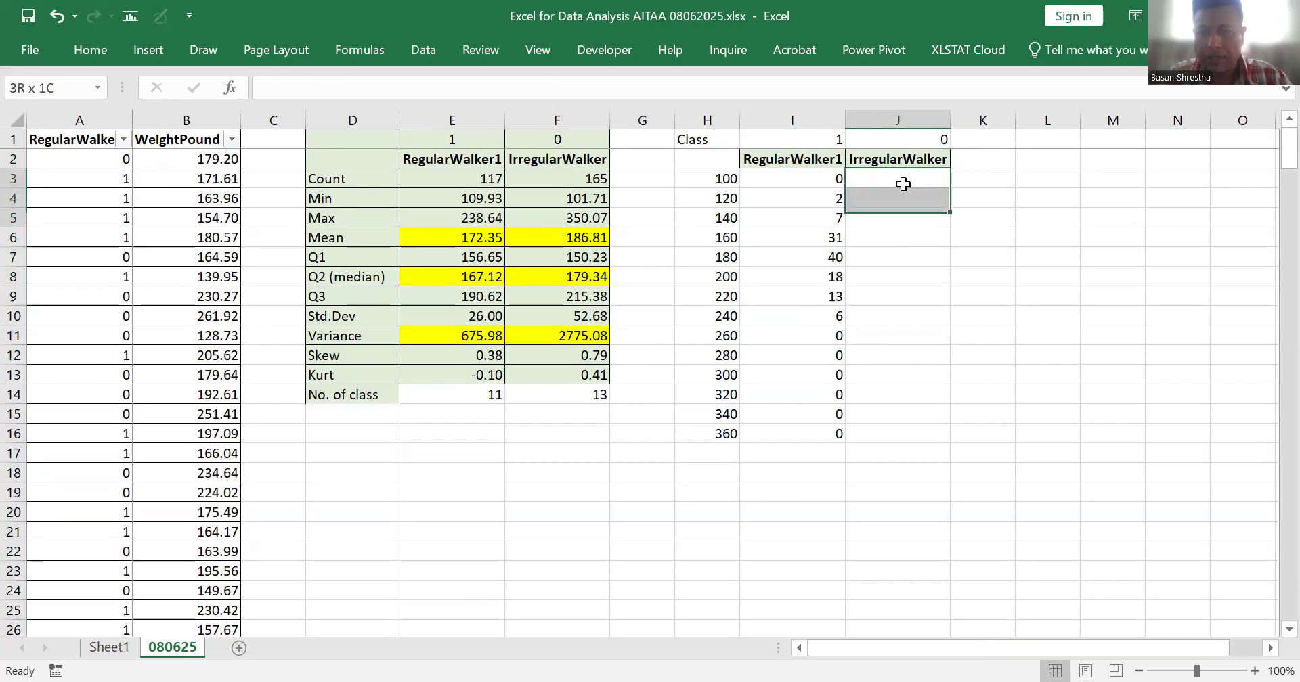
pyautogui.hotkey('shift', 'Down')
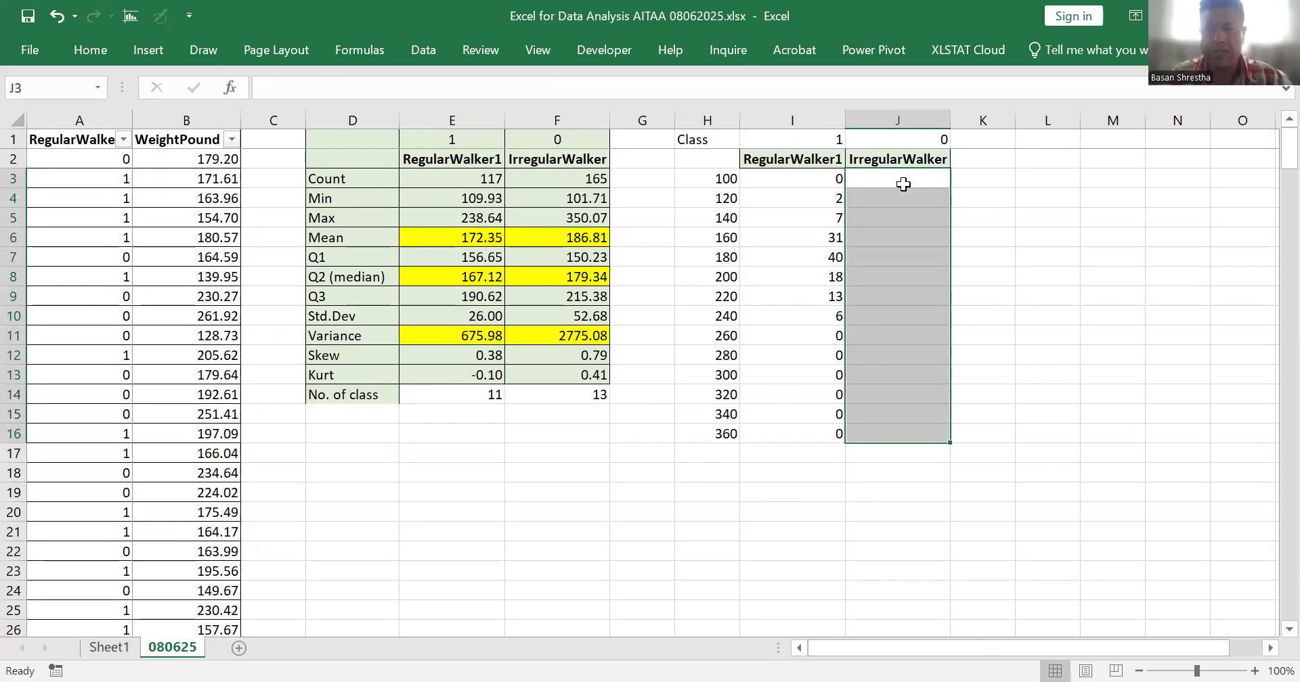
pyautogui.click(458, 86)
pyautogui.write('=')
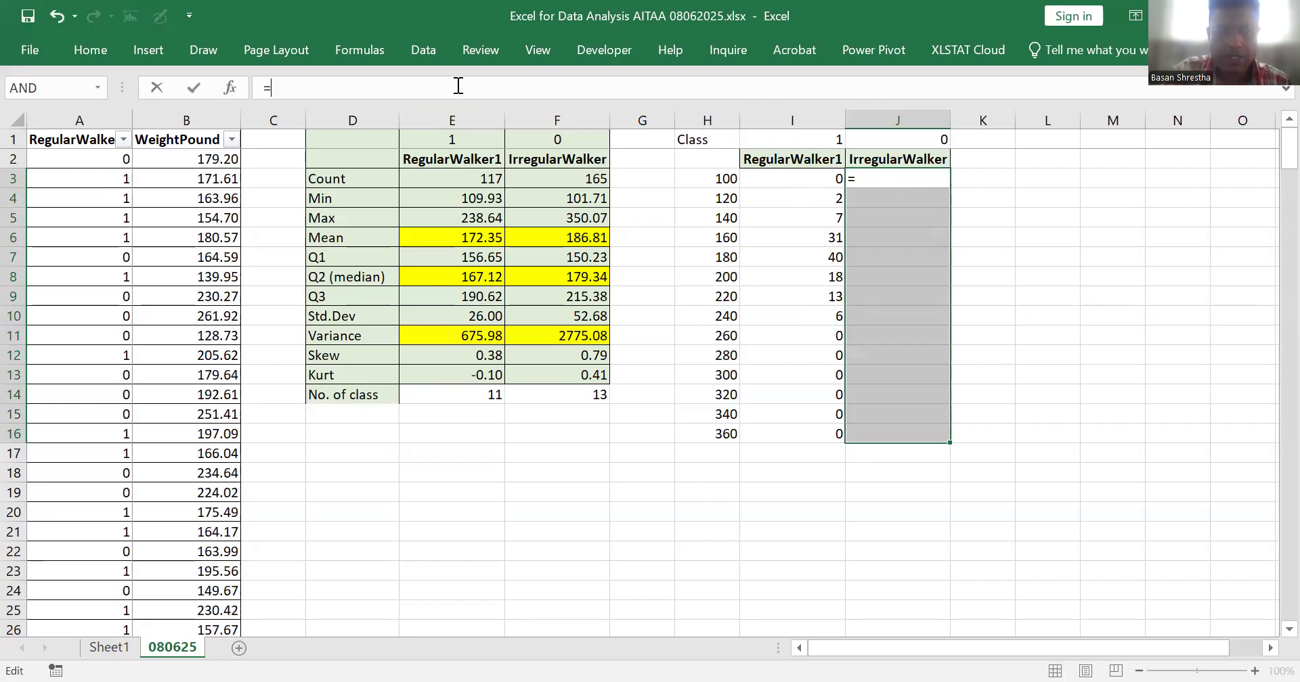
pyautogui.write('frequency')
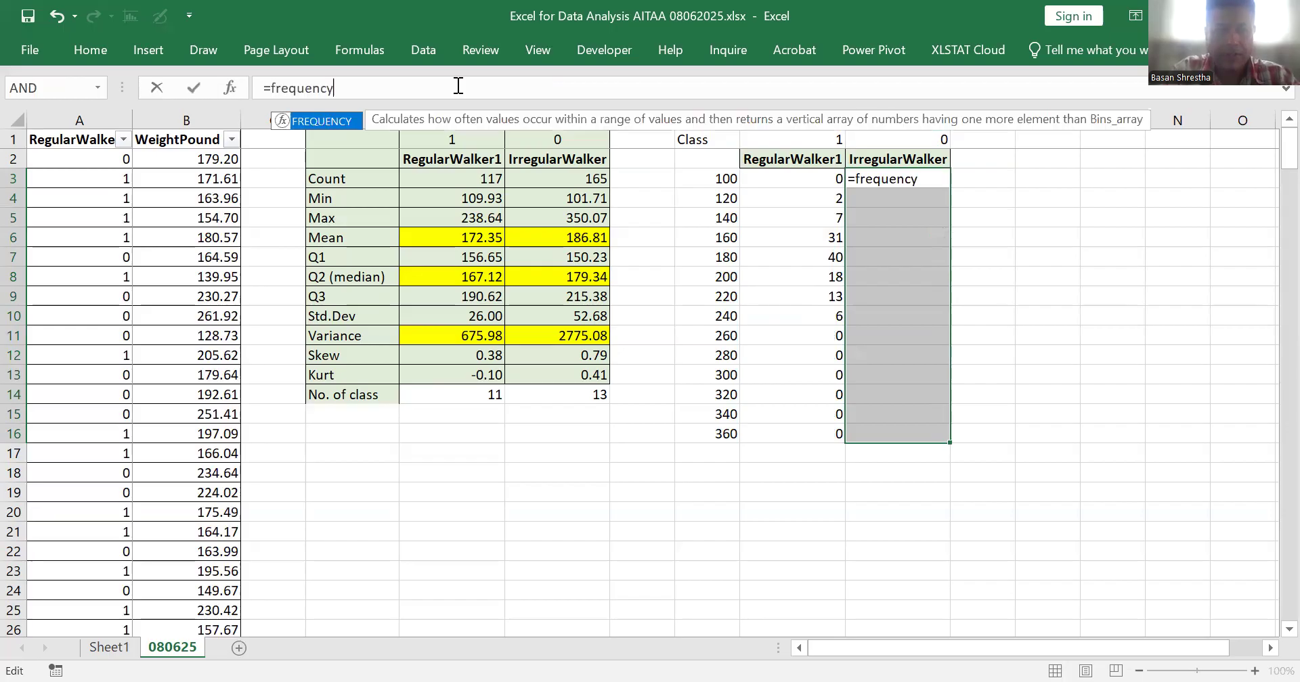
pyautogui.doubleClick(317, 124)
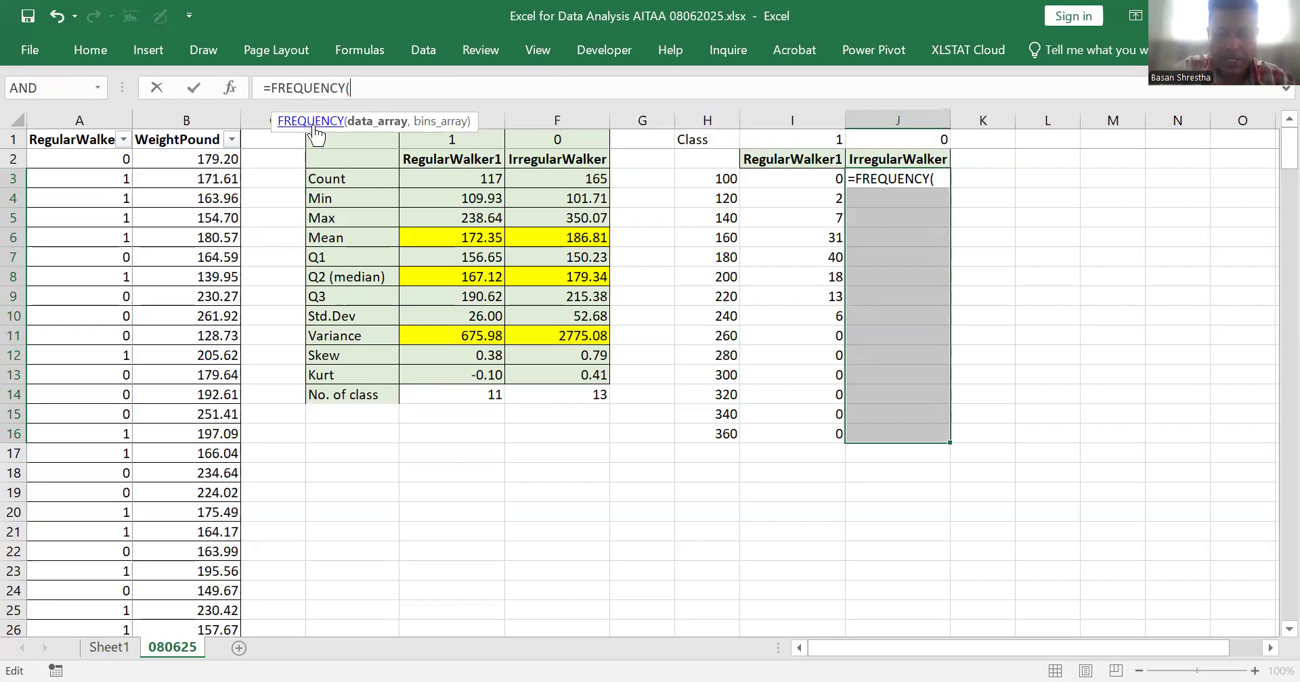
# Step: Add an IF as the data array that tests A2:A283=J1 and returns the weights in B2:B283
pyautogui.write('if(')
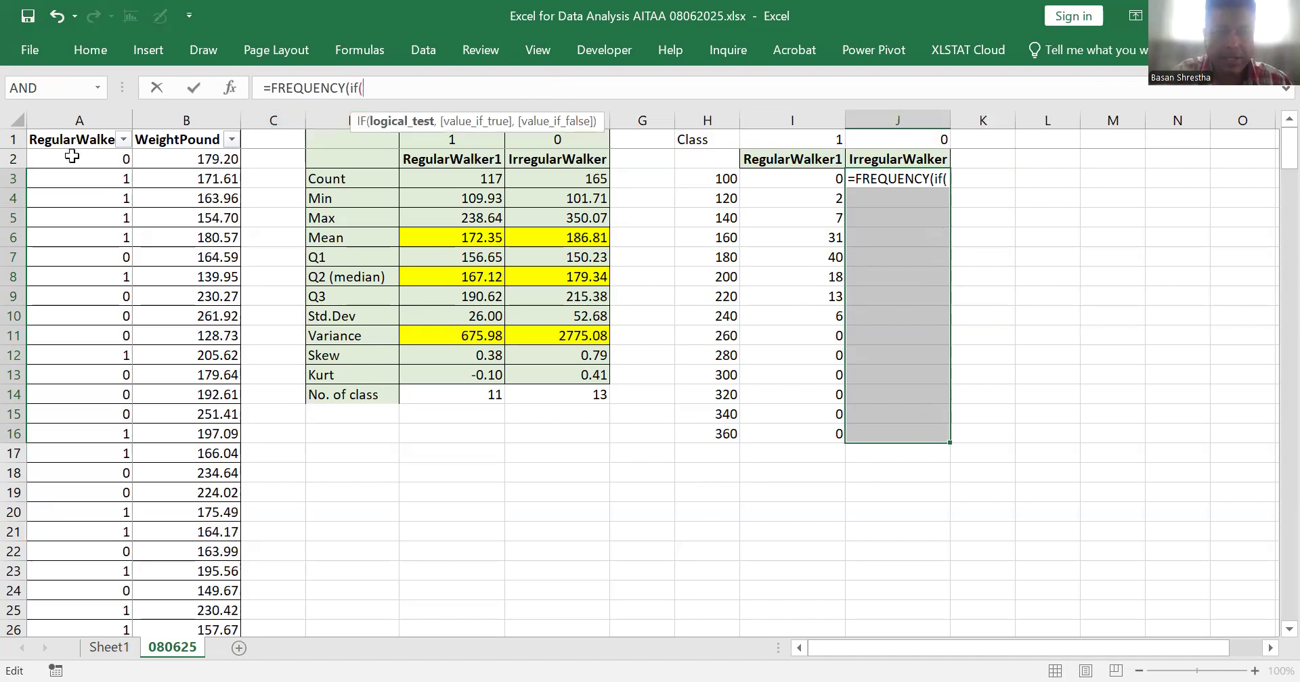
pyautogui.click(72, 157)
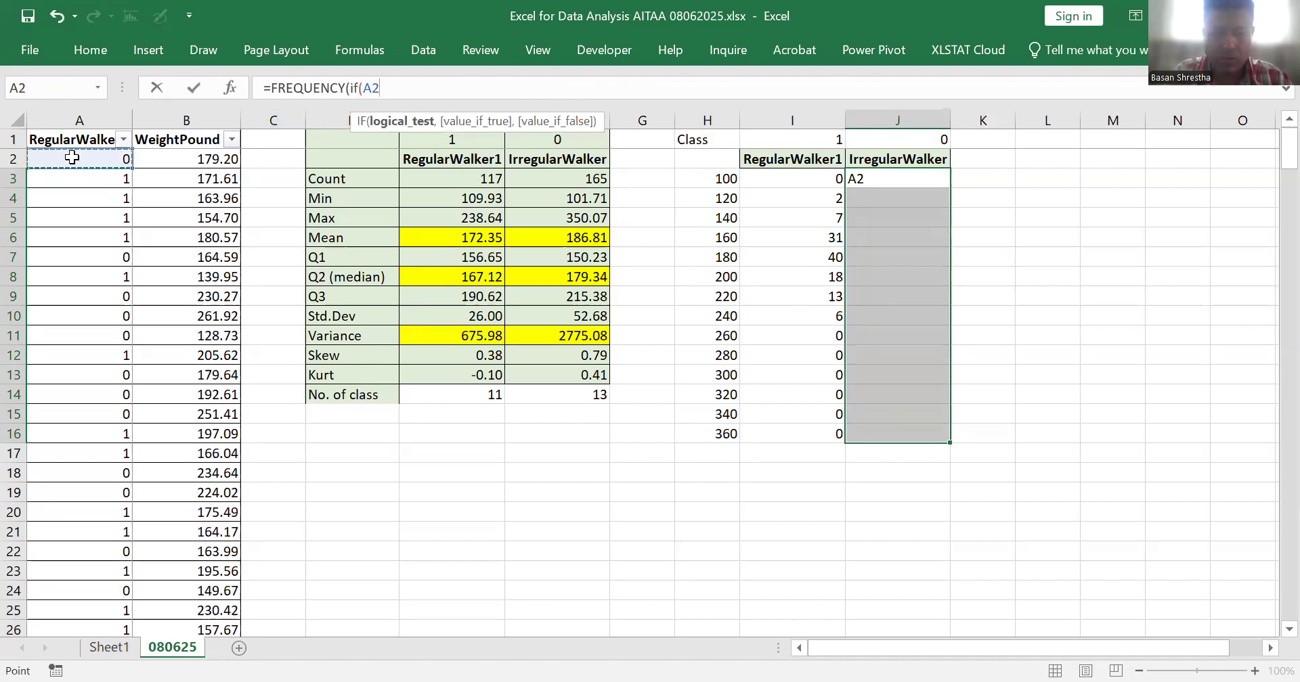
pyautogui.hotkey('ctrl', 'shift', 'Down')
pyautogui.write('=')
pyautogui.moveTo(1289, 596); pyautogui.dragTo(1273, 129)
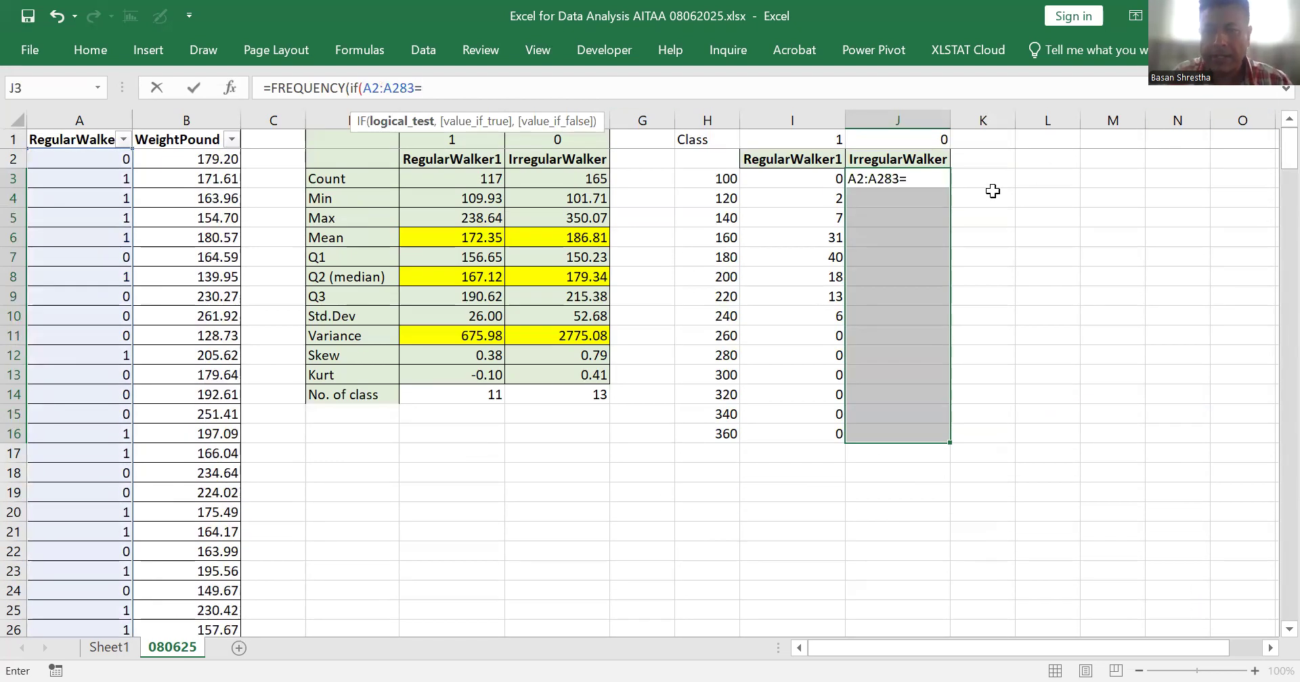
pyautogui.click(933, 142)
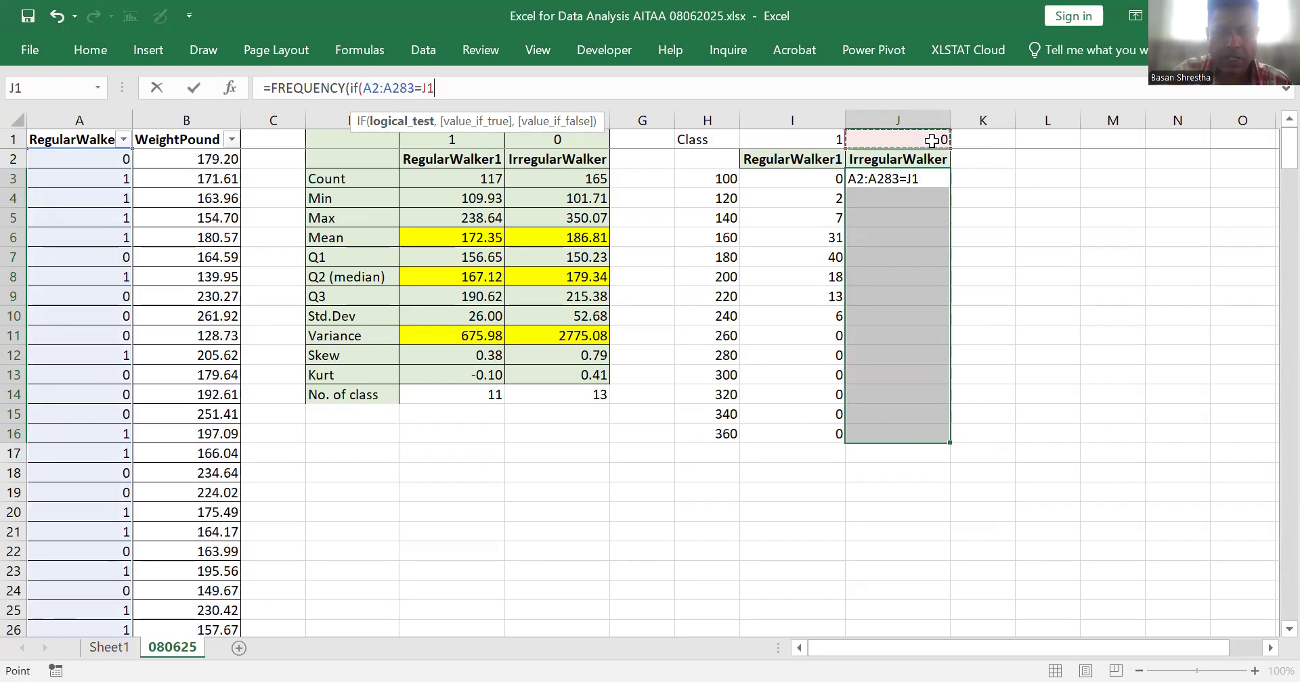
pyautogui.write(',')
pyautogui.click(233, 161)
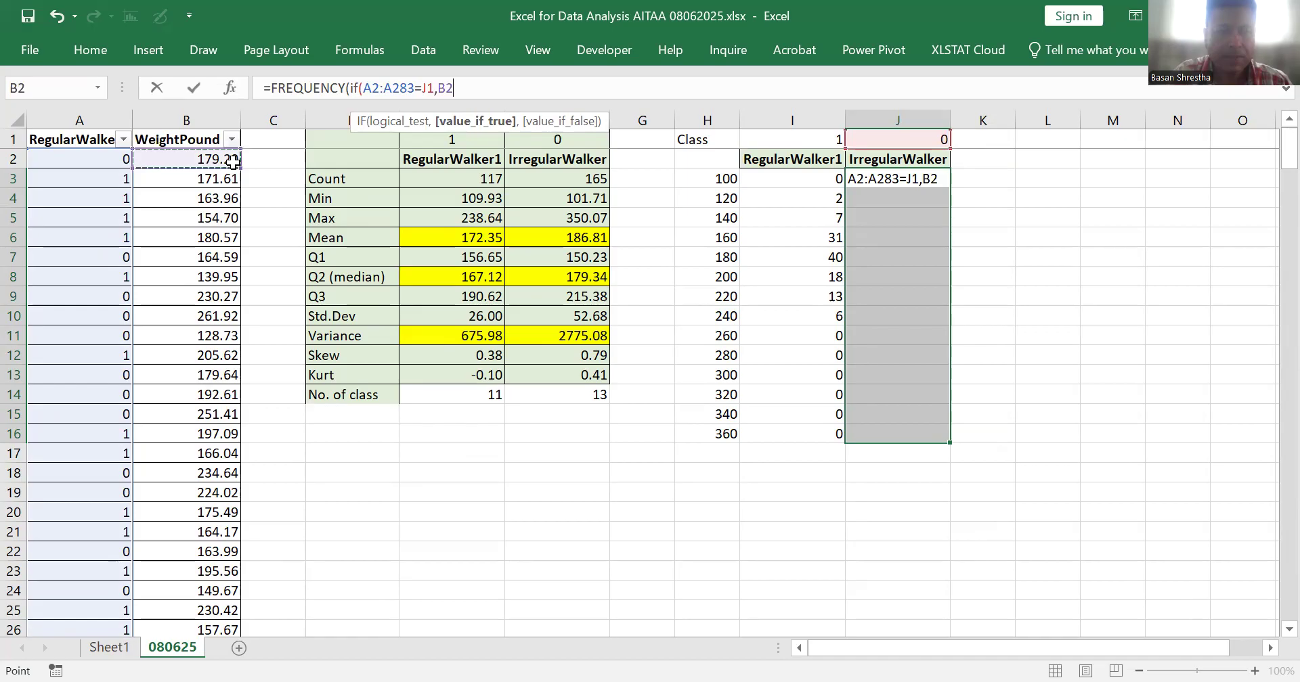
pyautogui.hotkey('ctrl', 'shift', 'Down')
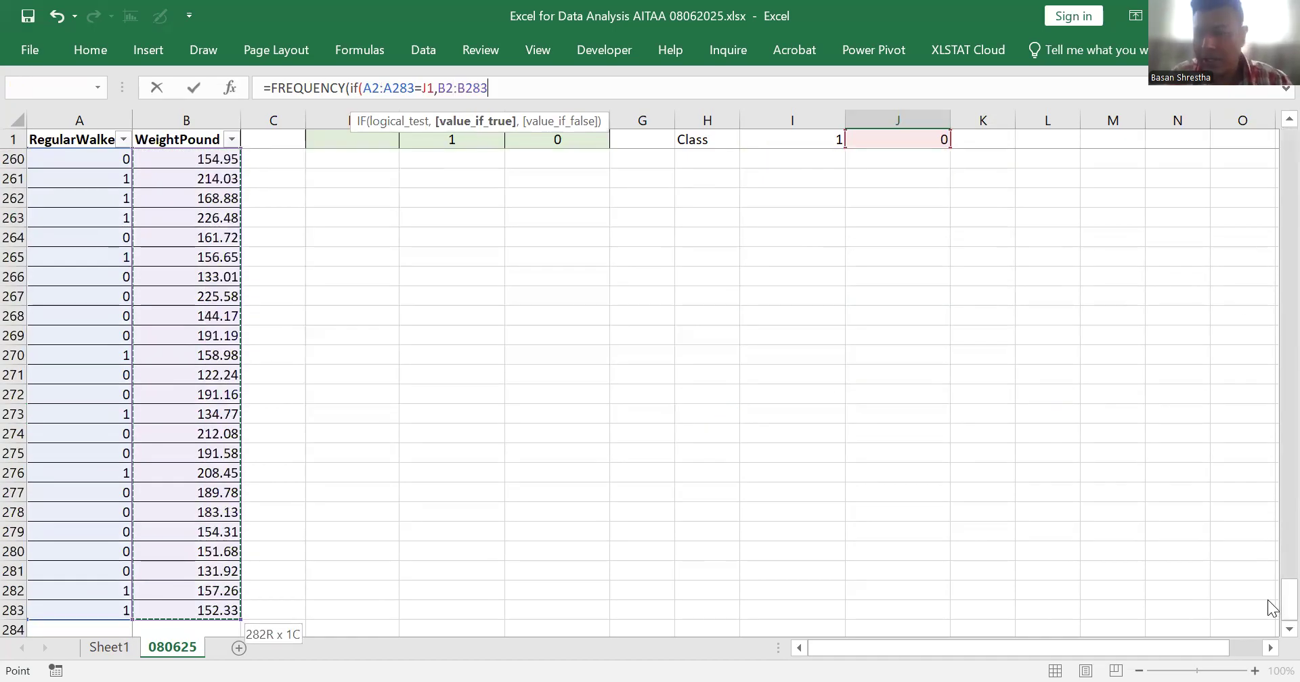
pyautogui.moveTo(1268, 414); pyautogui.dragTo(1268, 95)
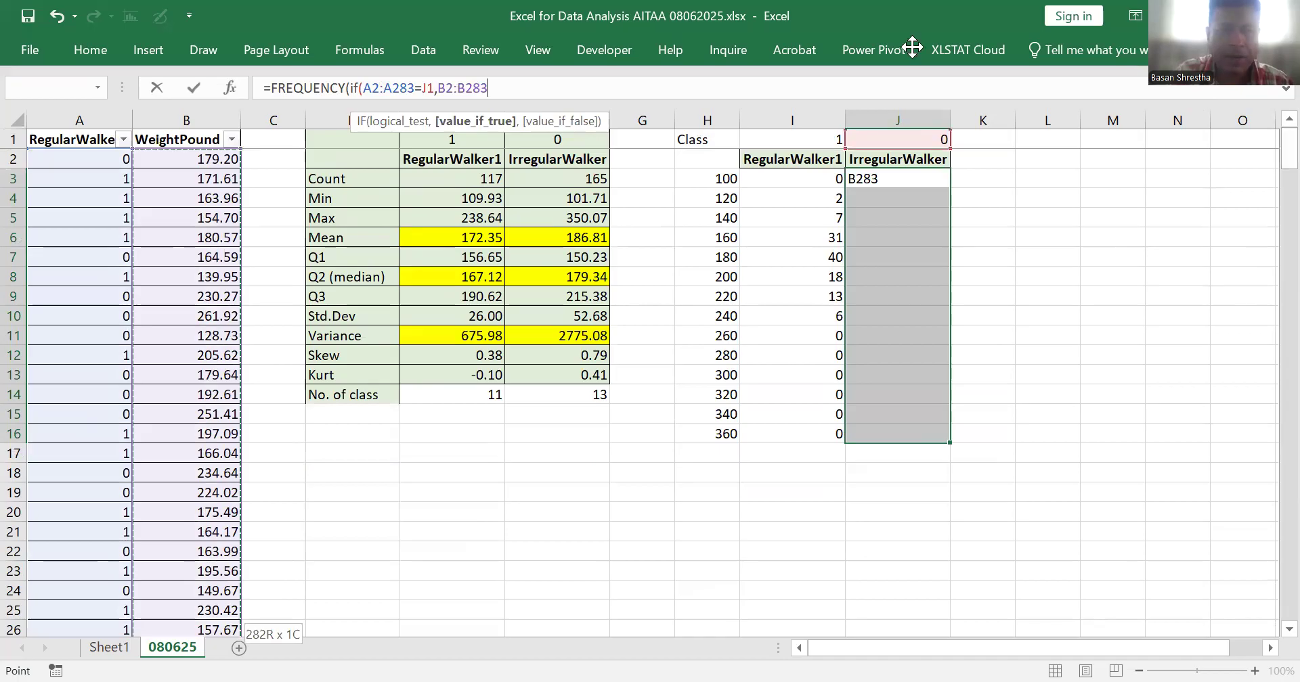
# Step: Make the IF references absolute as $A$2:$A$283=$J$1,$B$2:$B$283 and close the IF function
pyautogui.doubleClick(405, 94)
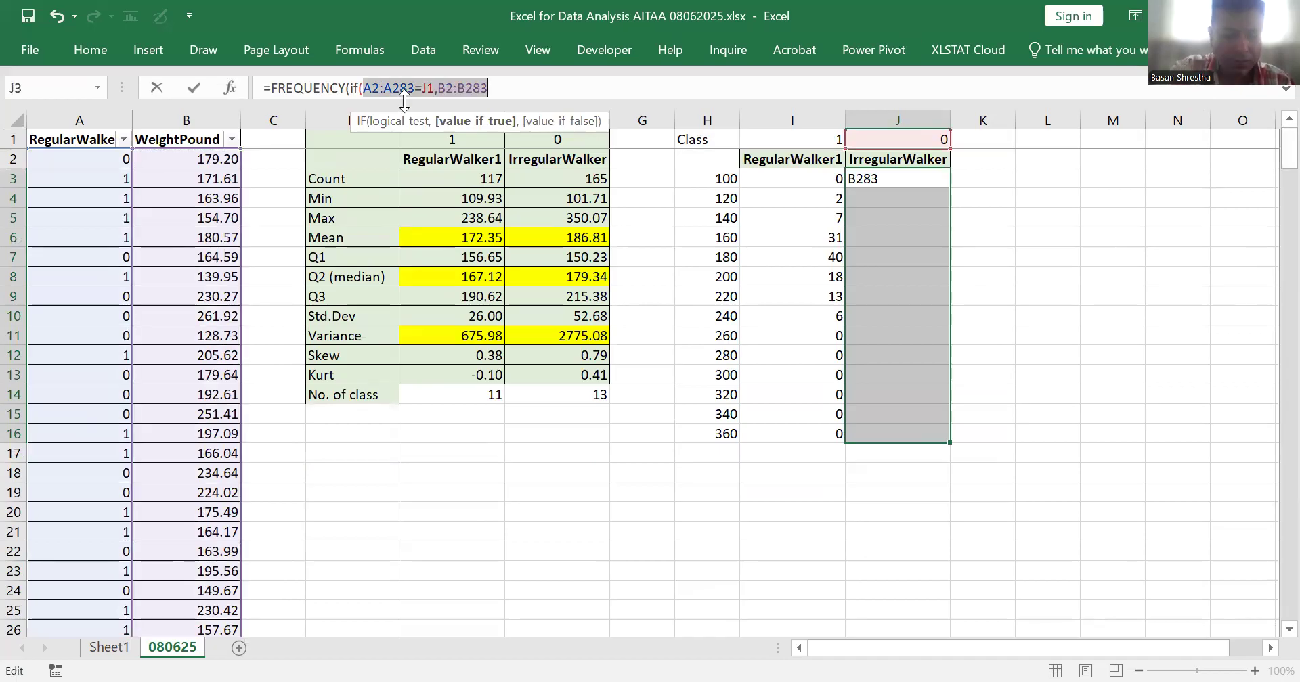
pyautogui.press('F4')
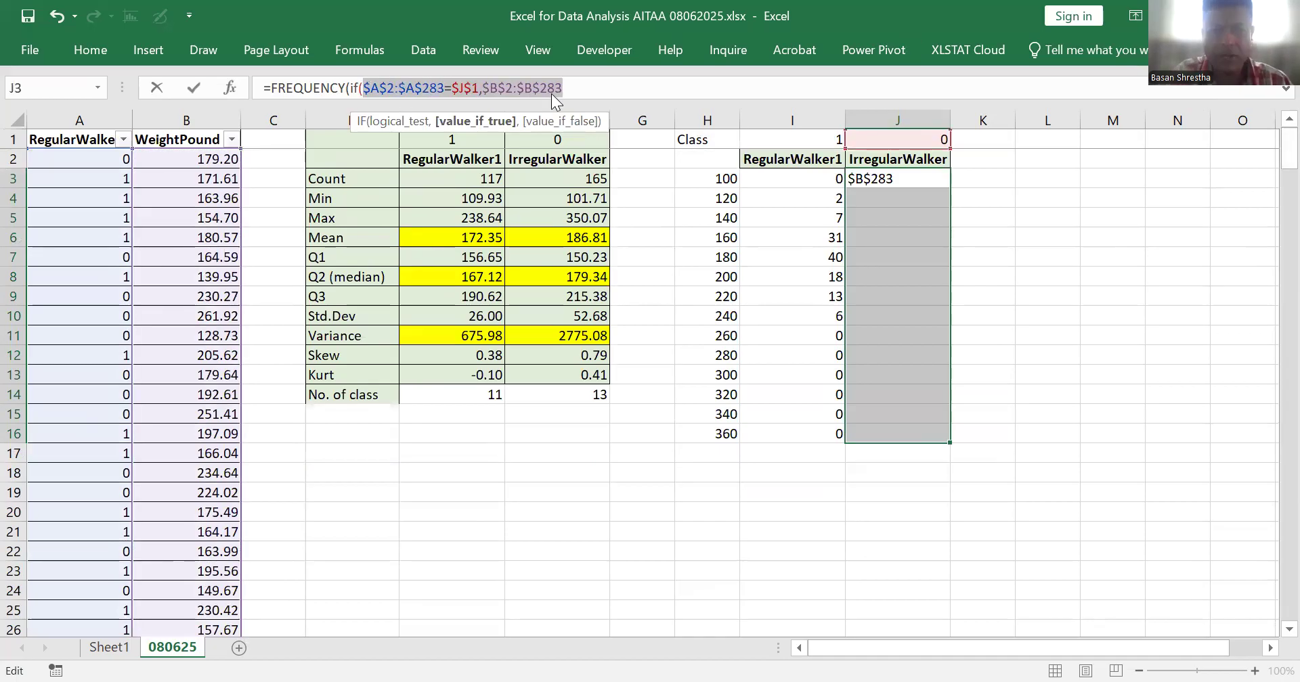
pyautogui.click(563, 91)
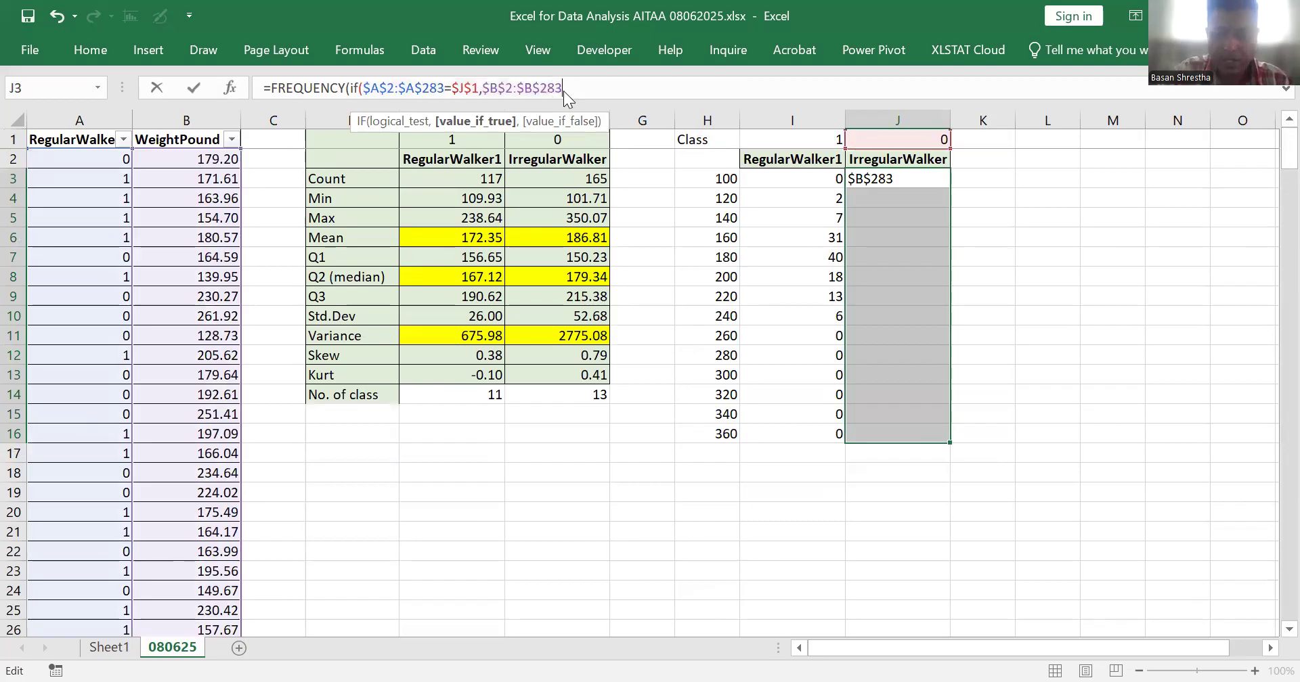
pyautogui.write('),')
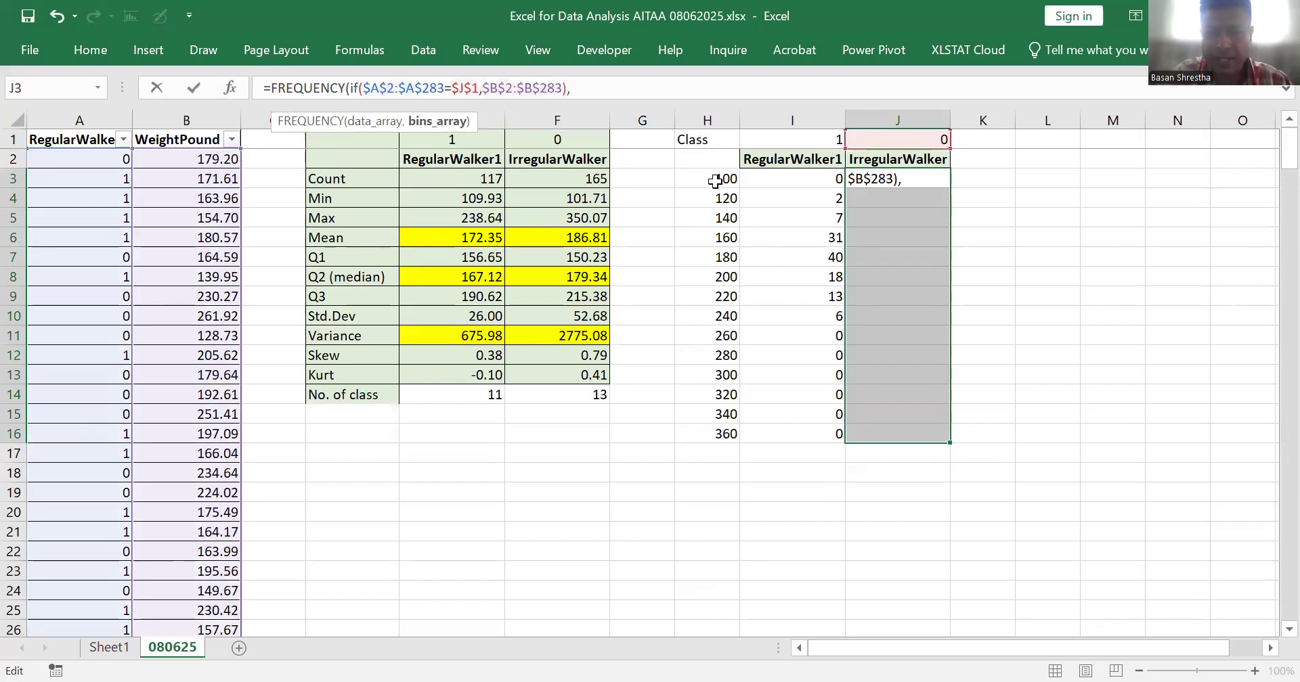
# Step: Use the absolute class range $H$3:$H$16 as the bins and enter the FREQUENCY formula as an array formula in J3:J16
pyautogui.moveTo(718, 180); pyautogui.dragTo(697, 434)
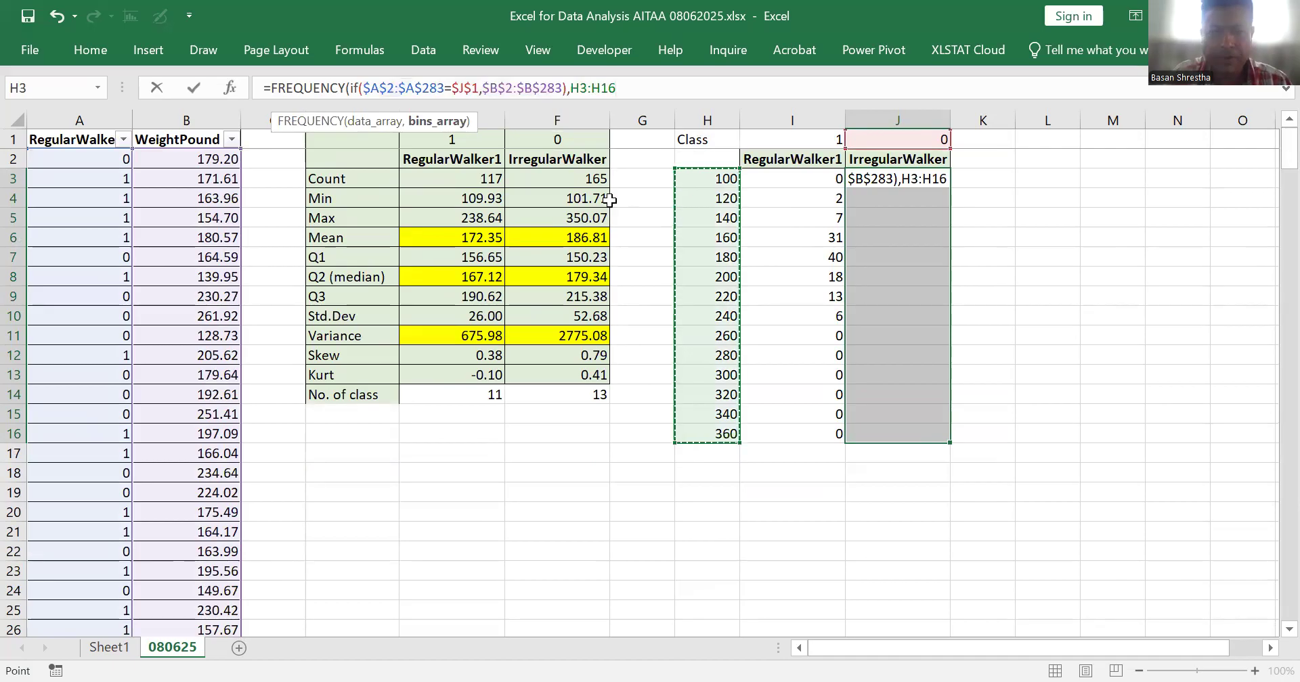
pyautogui.moveTo(616, 88); pyautogui.dragTo(572, 88)
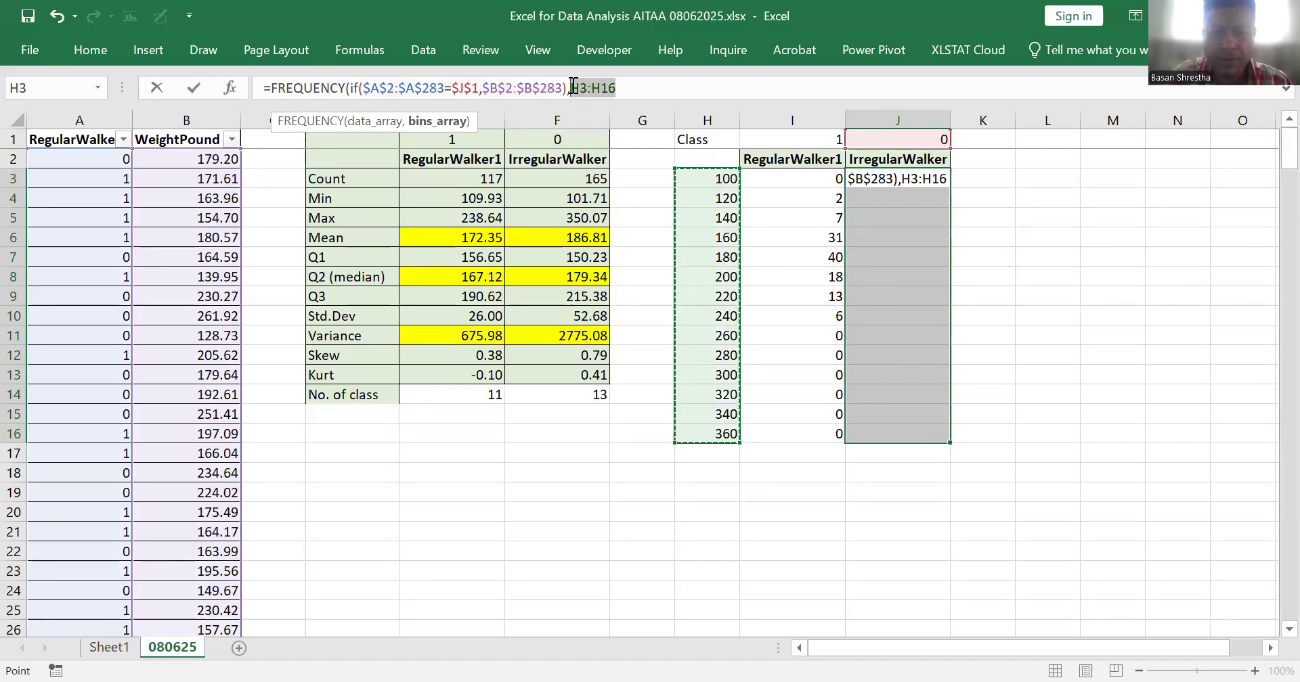
pyautogui.press('F4')
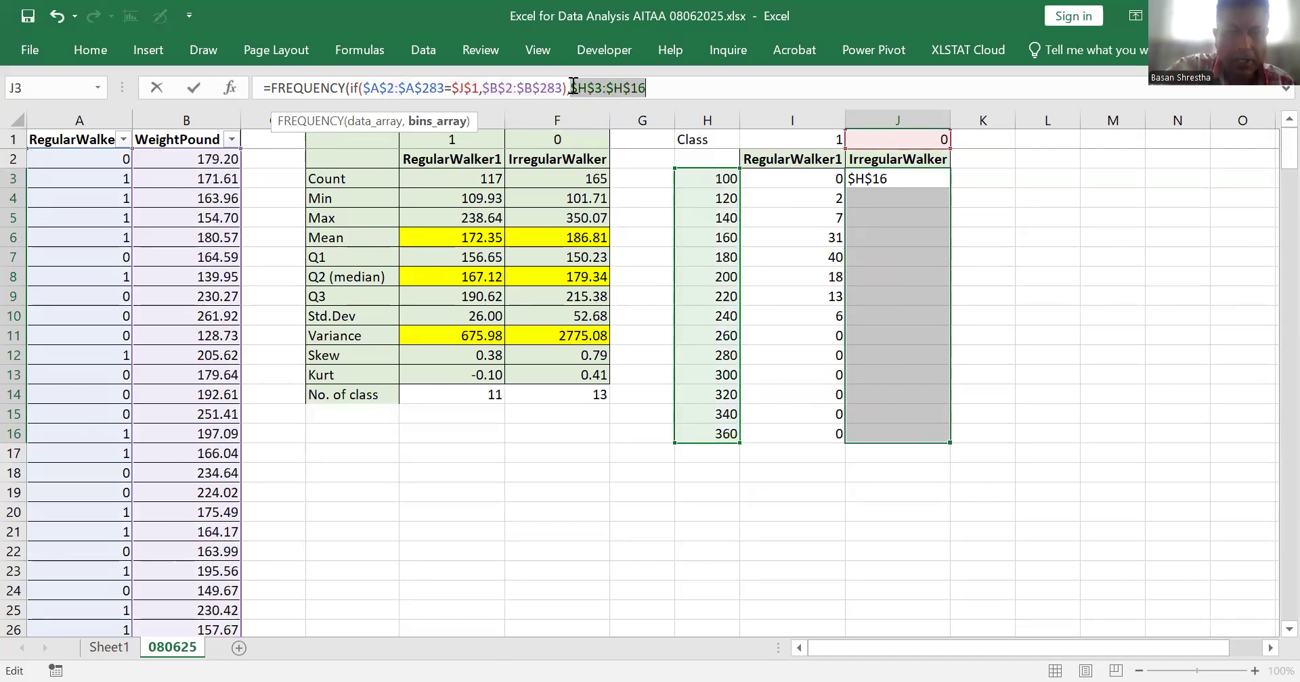
pyautogui.click(662, 90)
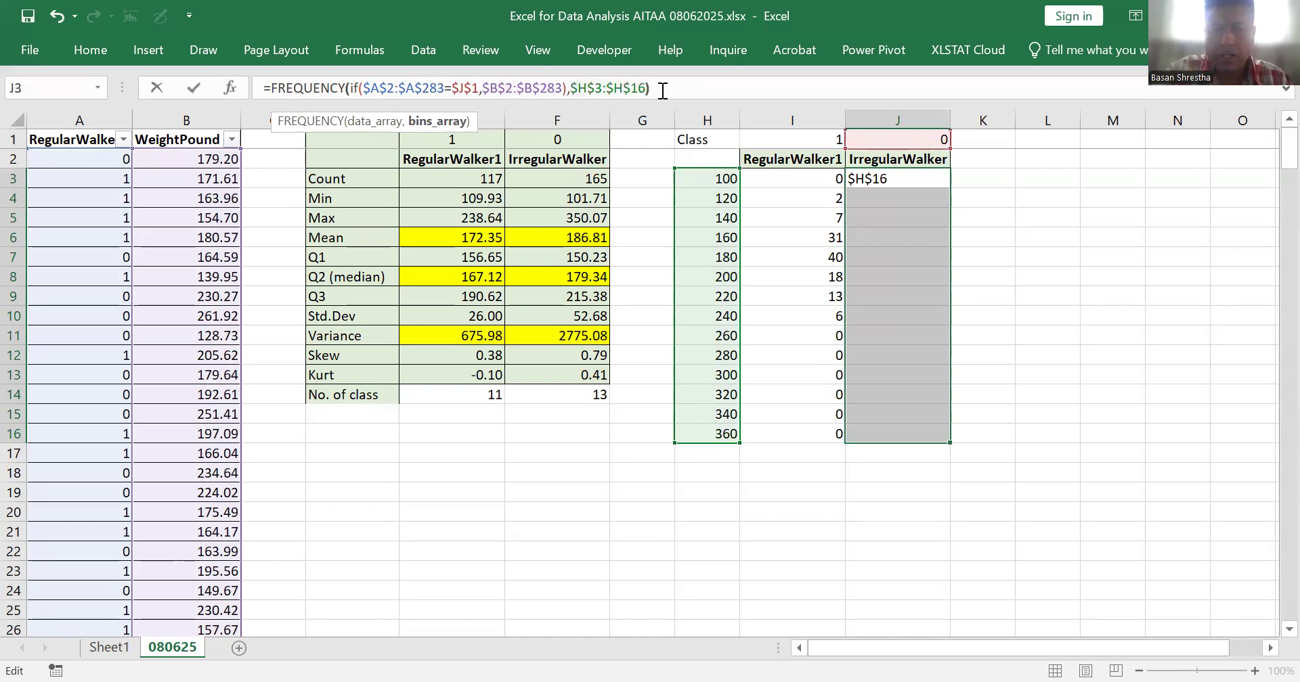
pyautogui.write(')')
pyautogui.moveTo(662, 90); pyautogui.dragTo(163, 77)
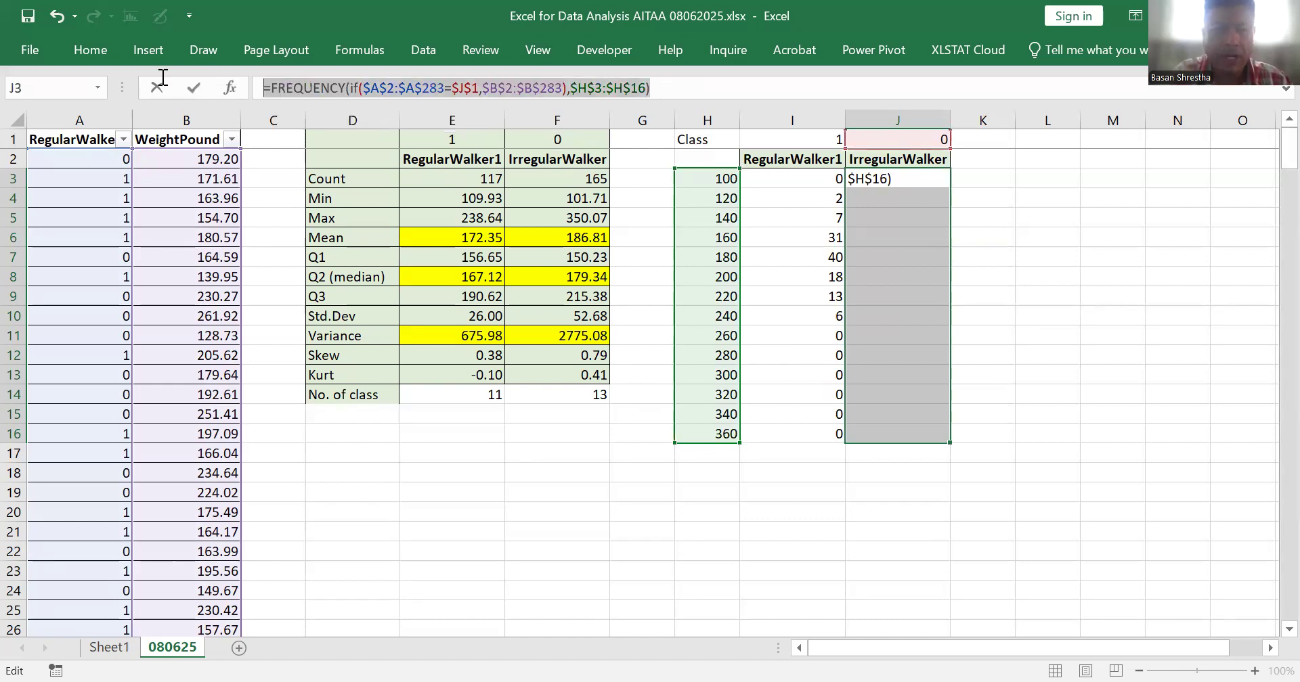
pyautogui.hotkey('ctrl', 'shift', 'Return')
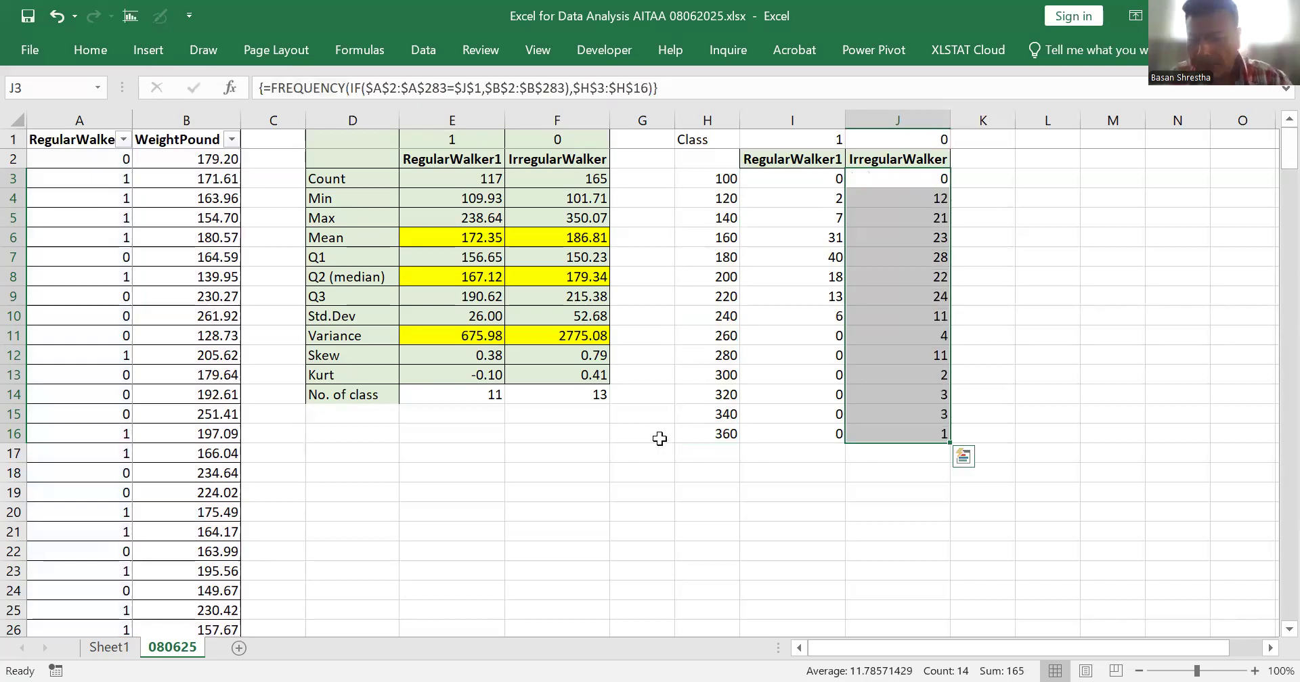
# Step: Select the IrregularWalker frequencies in J3:J16 and check their sum against the group's count in F3
pyautogui.click(908, 171)
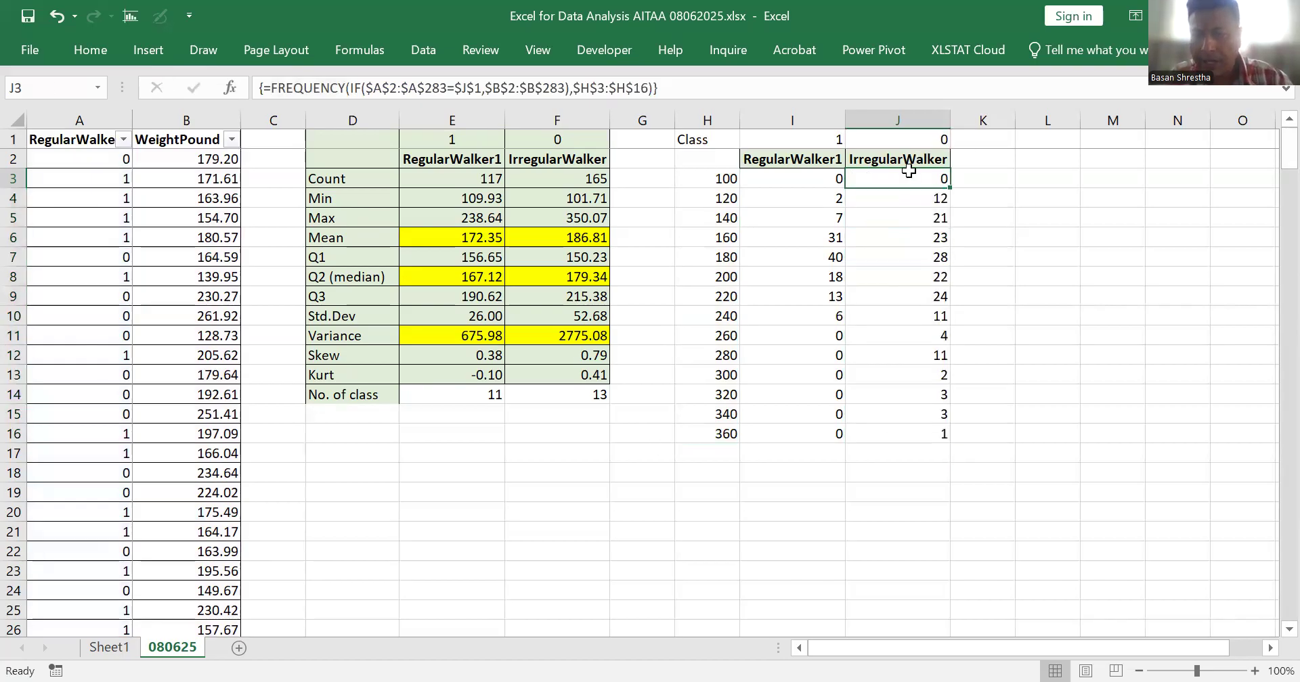
pyautogui.hotkey('shift', 'Down')
pyautogui.hotkey('shift', 'Down')
pyautogui.hotkey('shift', 'Down')
pyautogui.hotkey('shift', 'Down')
pyautogui.hotkey('shift', 'Down')
pyautogui.hotkey('shift', 'Down')
pyautogui.hotkey('shift', 'Down')
pyautogui.hotkey('shift', 'Down')
pyautogui.hotkey('shift', 'Down')
pyautogui.hotkey('shift', 'Down')
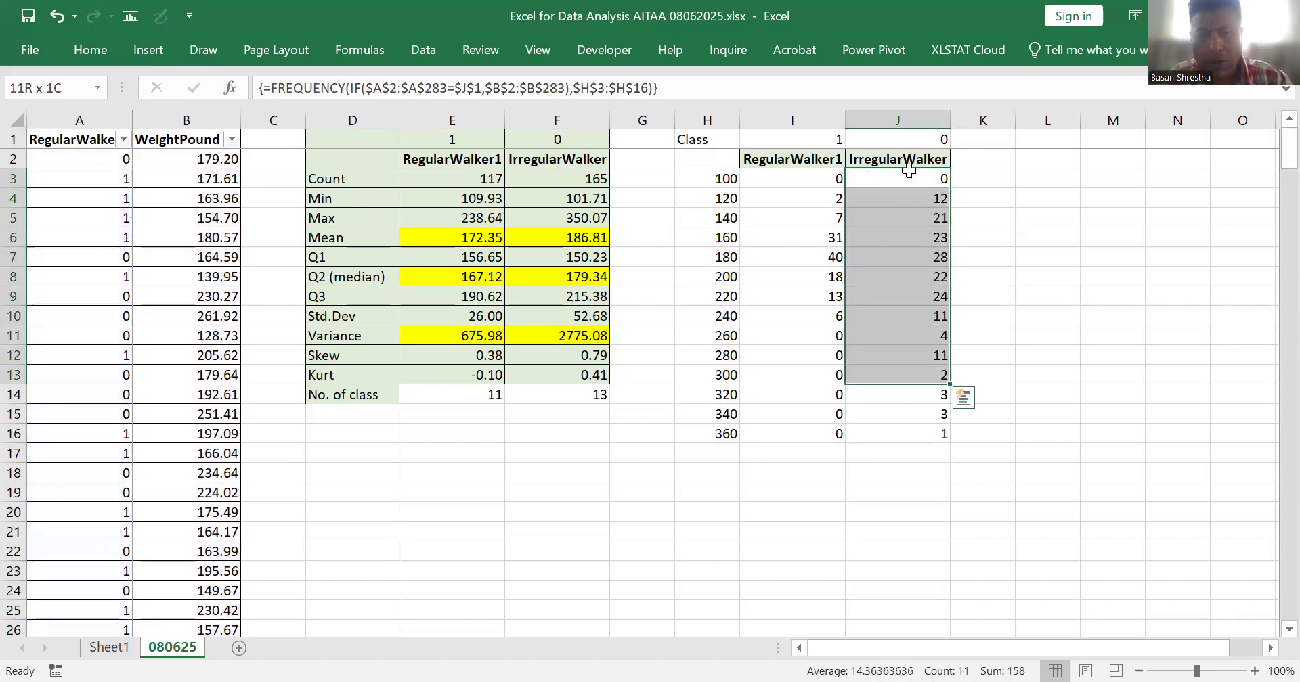
pyautogui.hotkey('shift', 'Down')
pyautogui.hotkey('shift', 'Down')
pyautogui.hotkey('shift', 'Down')
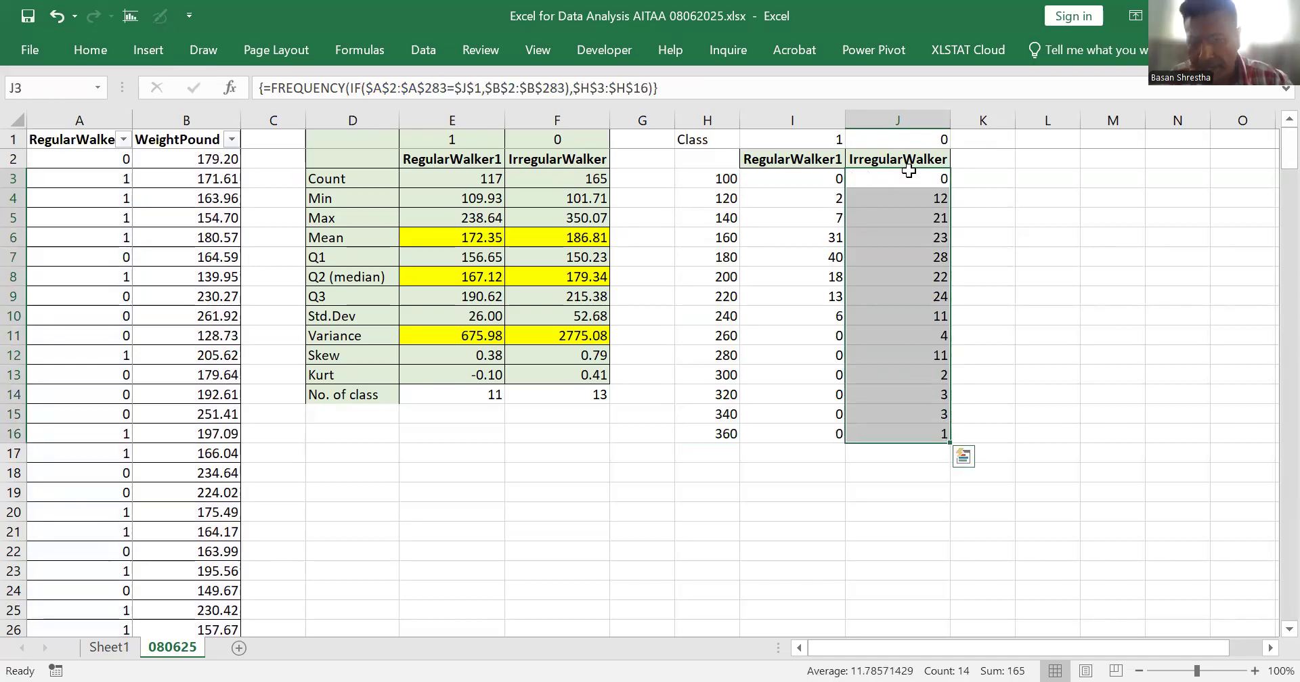
# Step: Fill the whole frequency table H1:J16 with the lightest blue theme colour
pyautogui.press('Left')
pyautogui.press('Up')
pyautogui.press('Left')
pyautogui.press('Up')
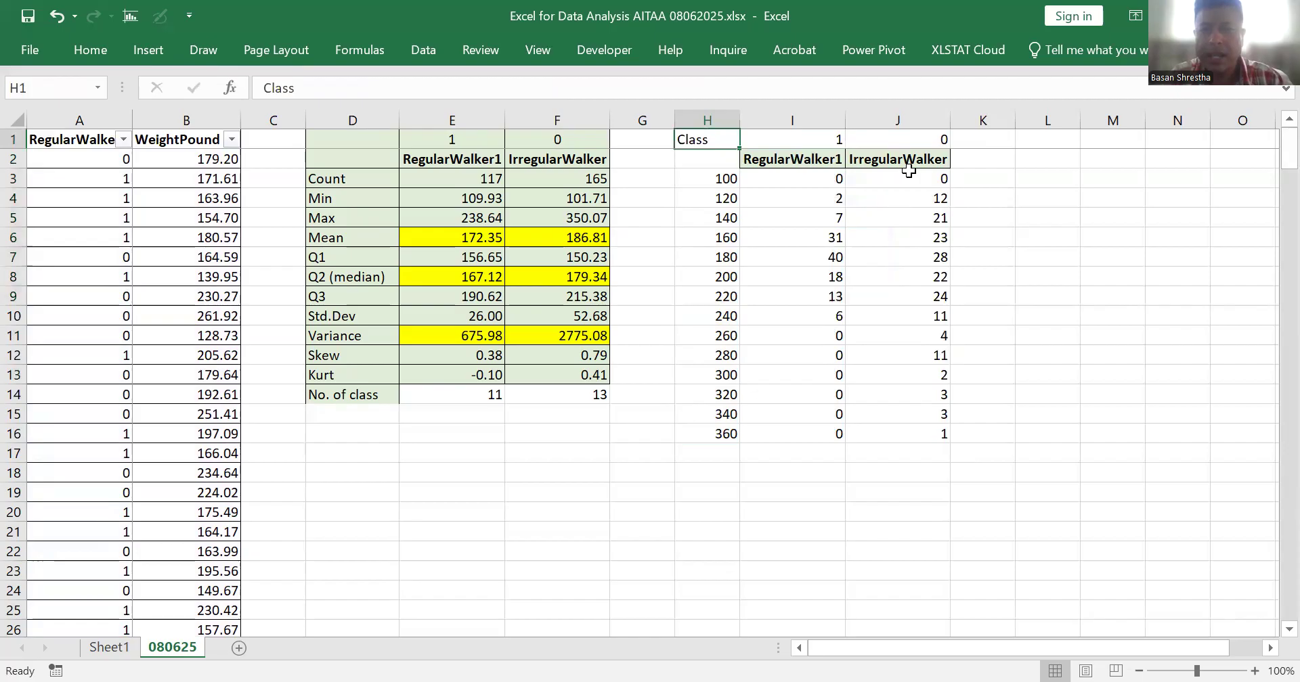
pyautogui.hotkey('shift', 'Right')
pyautogui.hotkey('shift', 'Right')
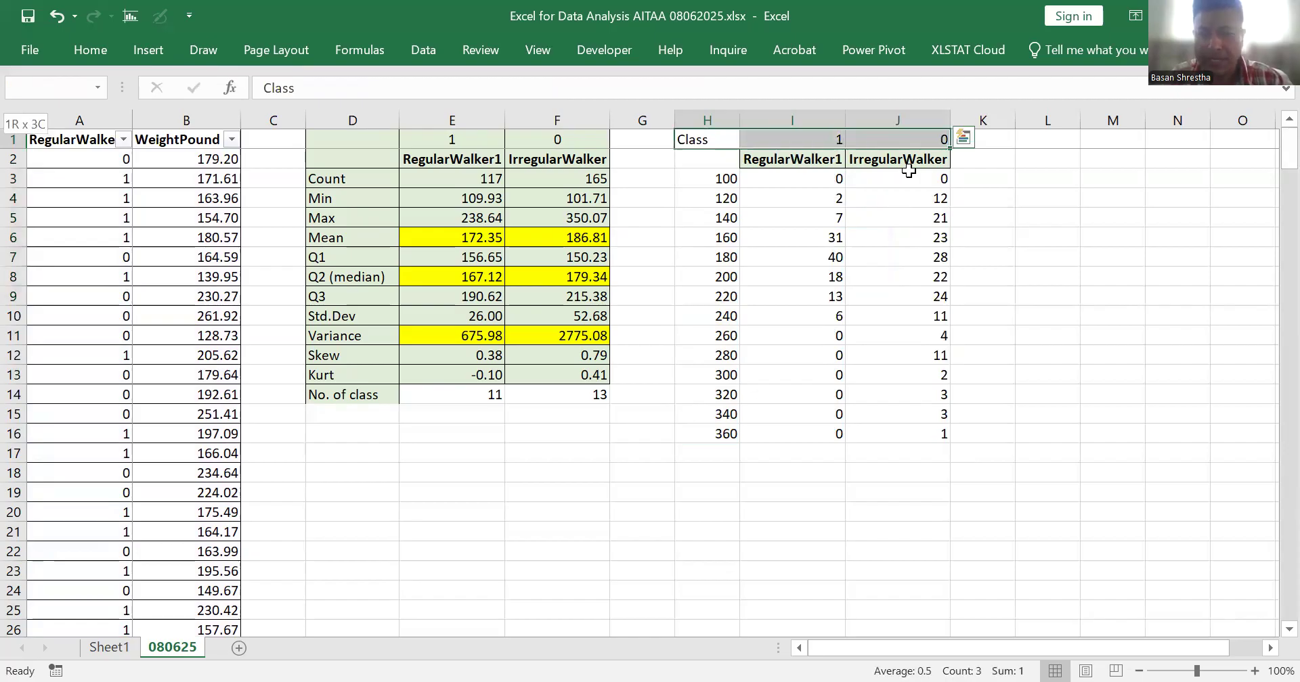
pyautogui.hotkey('ctrl', 'a')
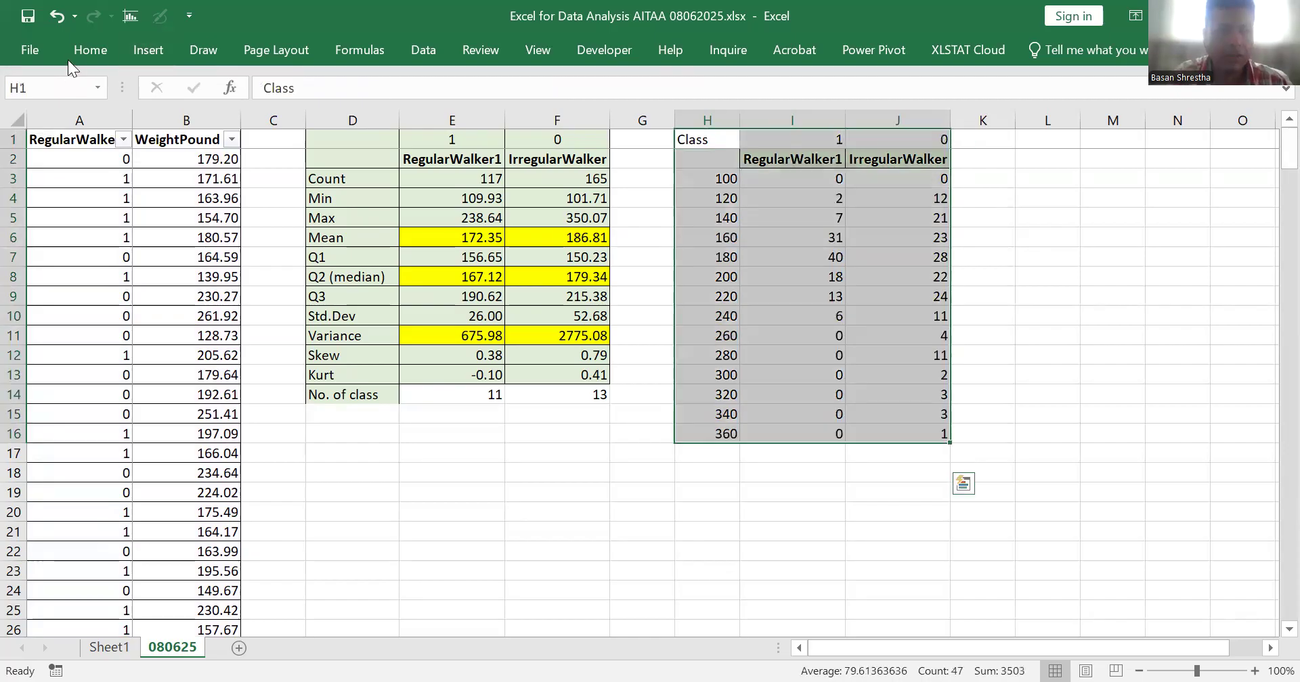
pyautogui.click(84, 52)
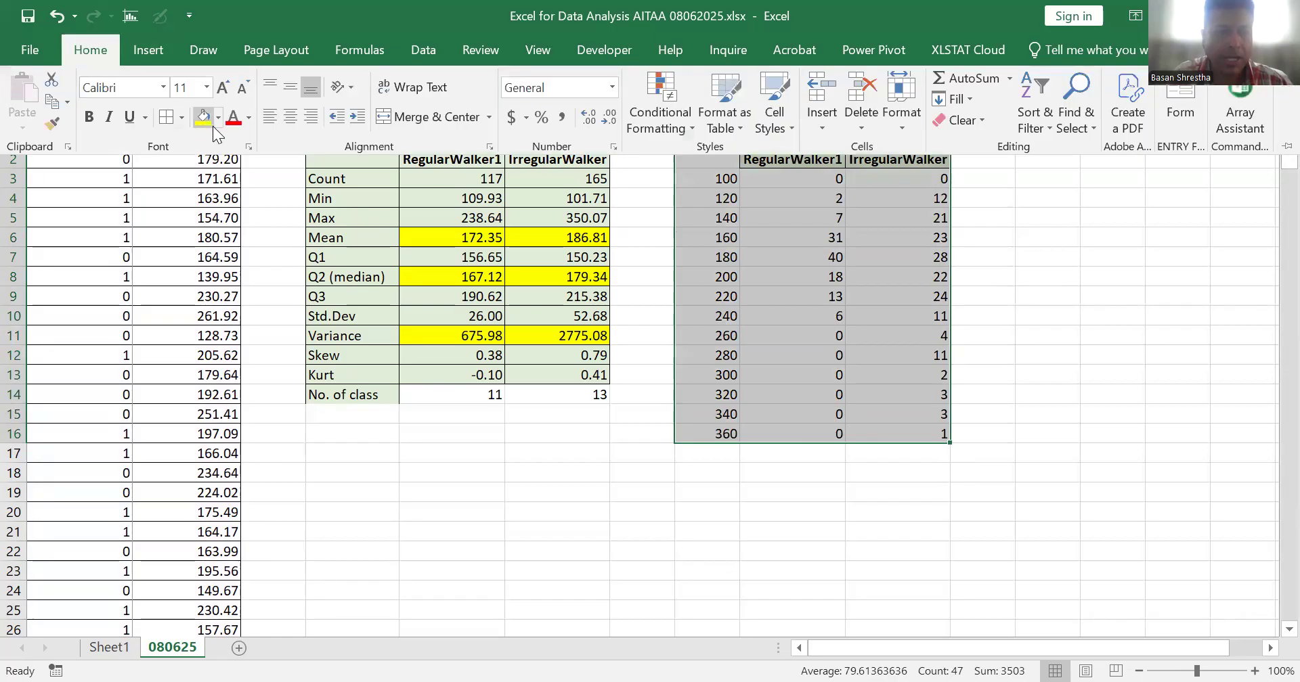
pyautogui.click(218, 120)
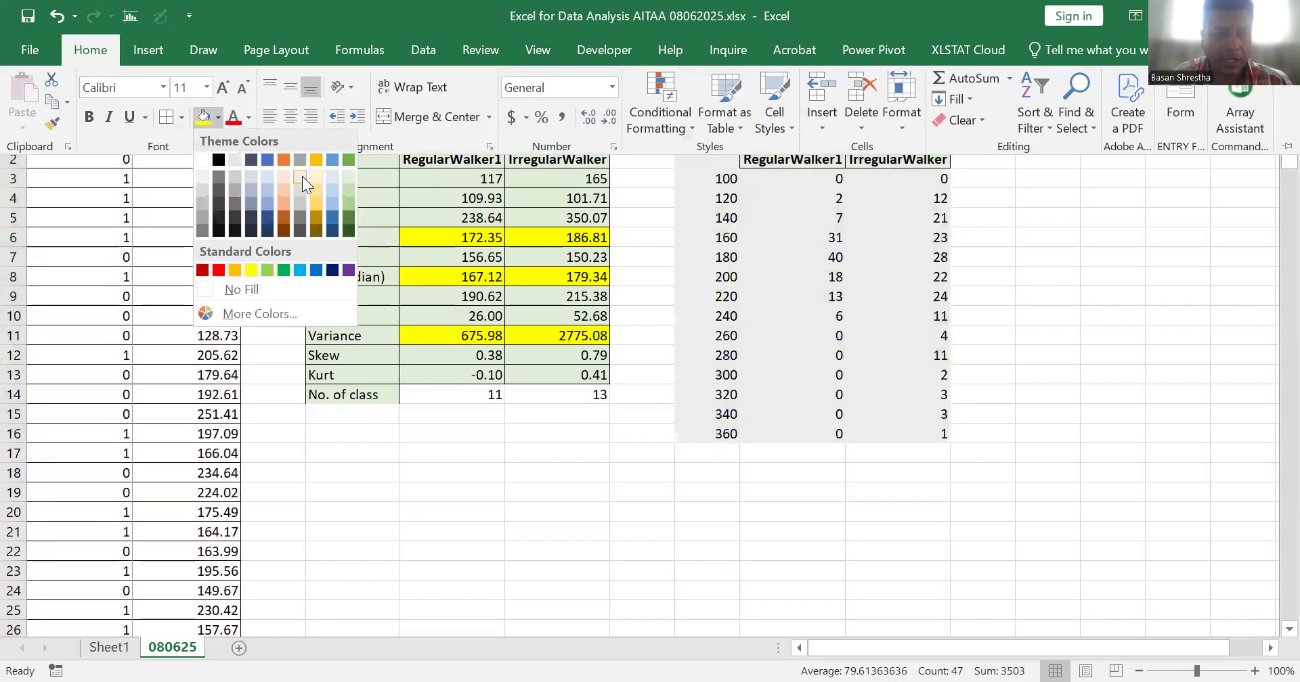
pyautogui.click(332, 179)
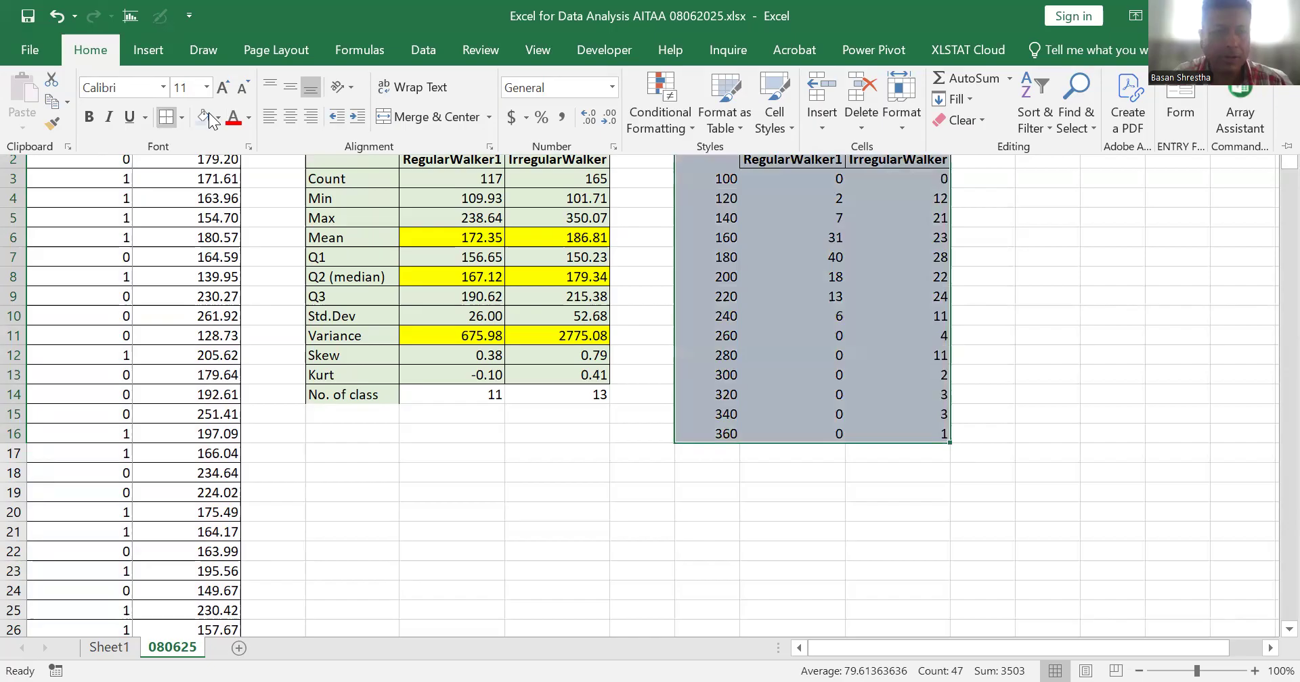
# Step: Add borders to all cells of the frequency table H1:J16 and bold its header row H1:J1
pyautogui.click(167, 119)
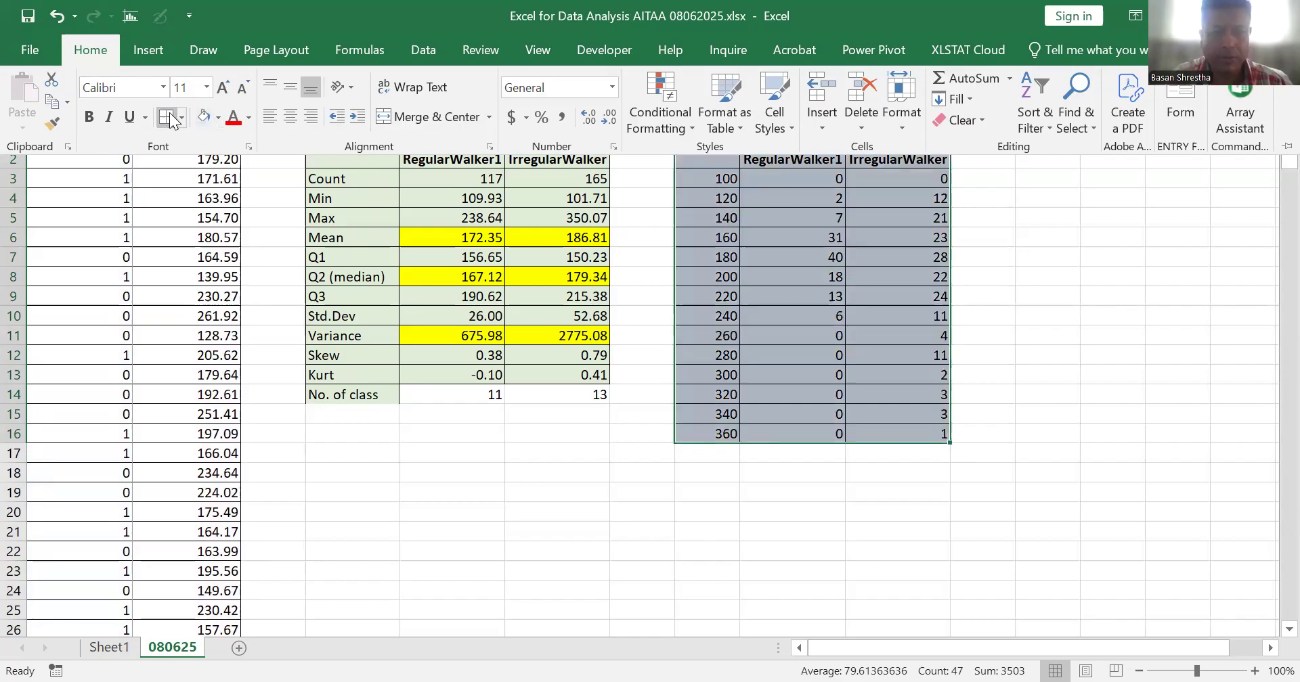
pyautogui.click(700, 508)
pyautogui.click(707, 139)
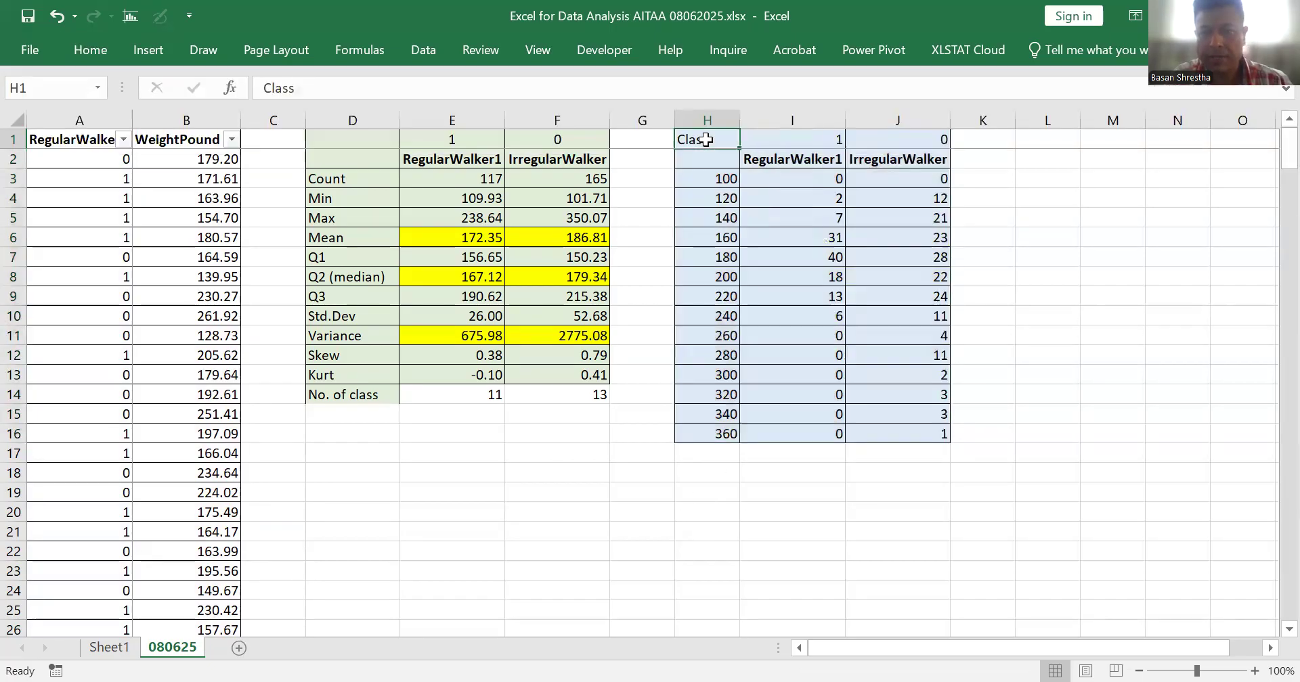
pyautogui.hotkey('ctrl', 'shift', 'Right')
pyautogui.hotkey('ctrl', 'b')
pyautogui.click(989, 254)
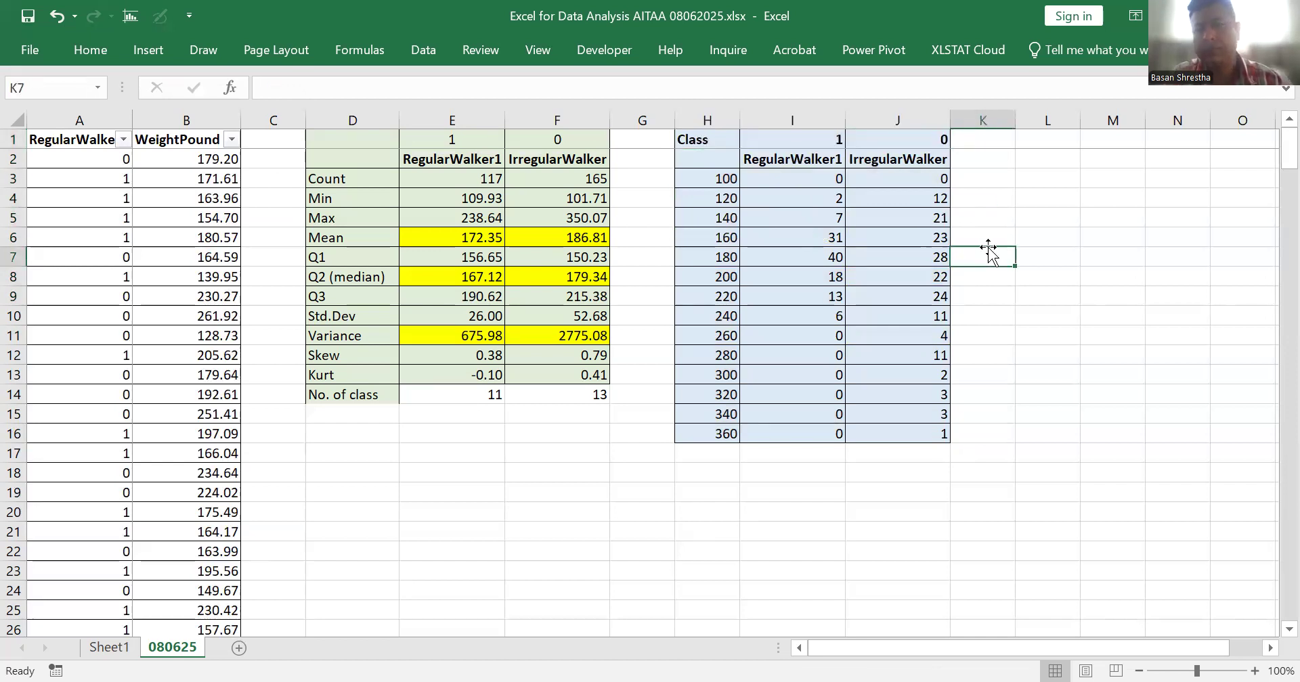
pyautogui.click(1061, 350)
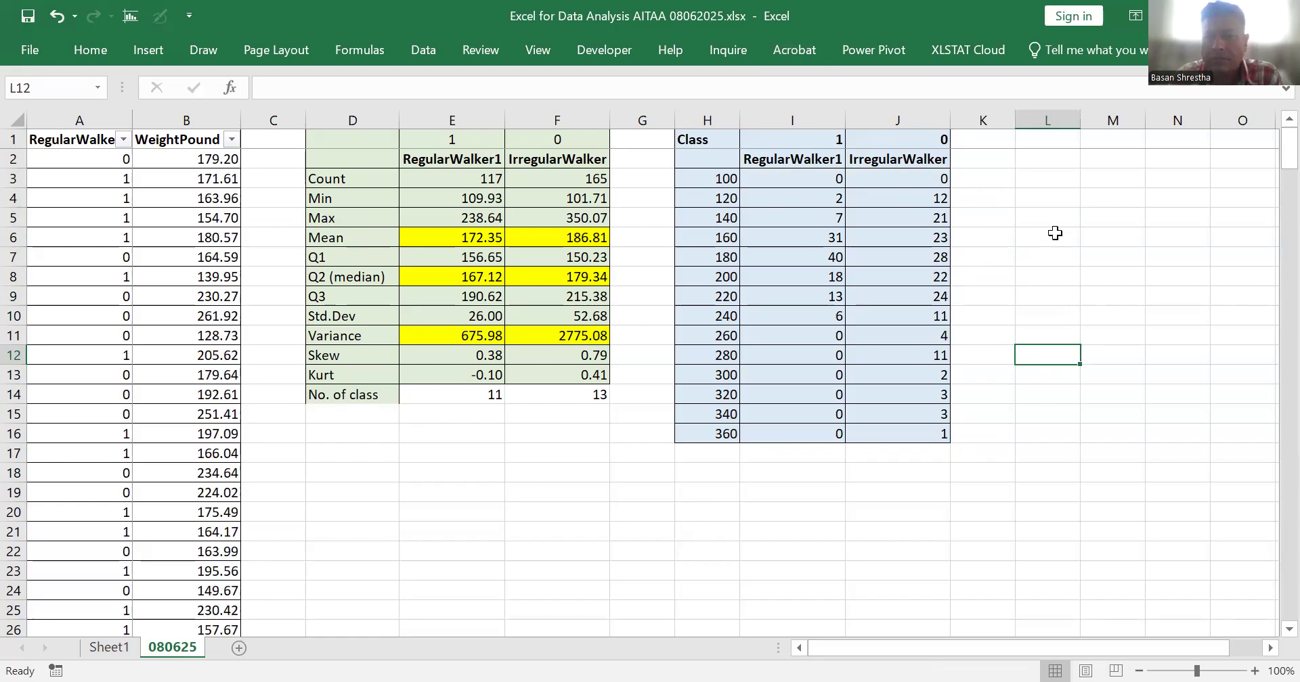
pyautogui.click(1053, 234)
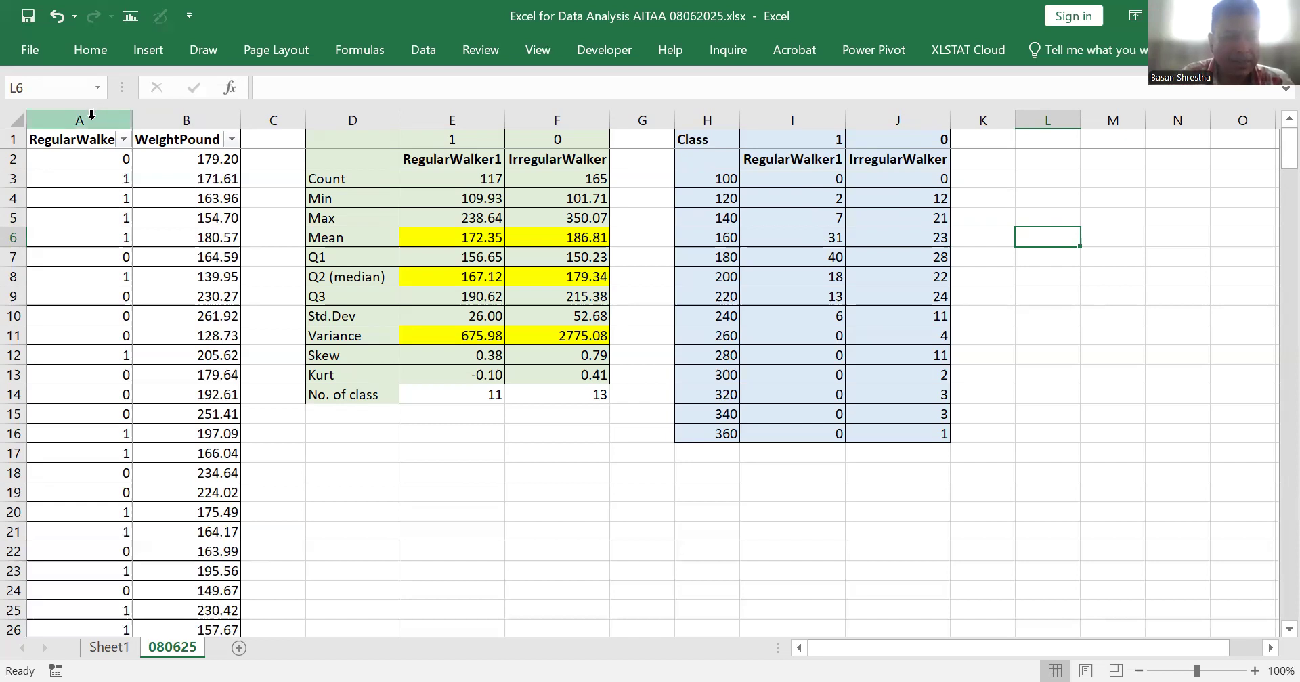
# Step: Widen column A so that its full RegularWalker1 header fits
pyautogui.click(75, 135)
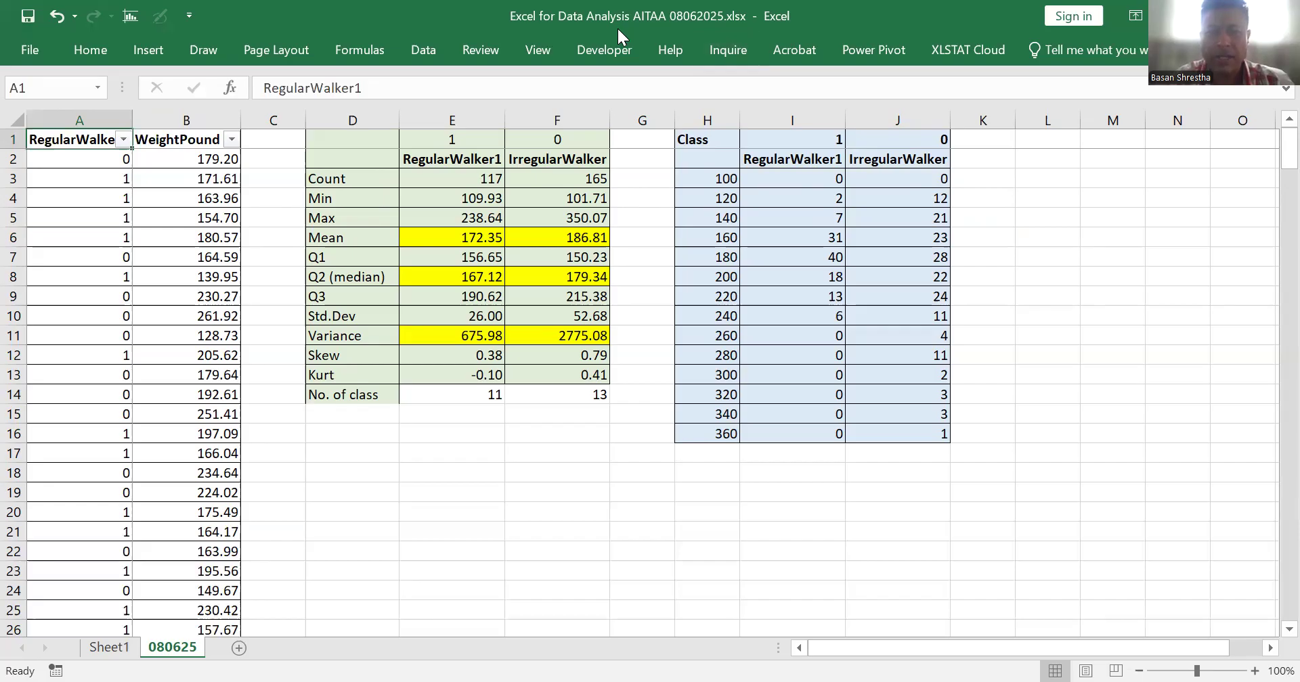
pyautogui.click(1088, 340)
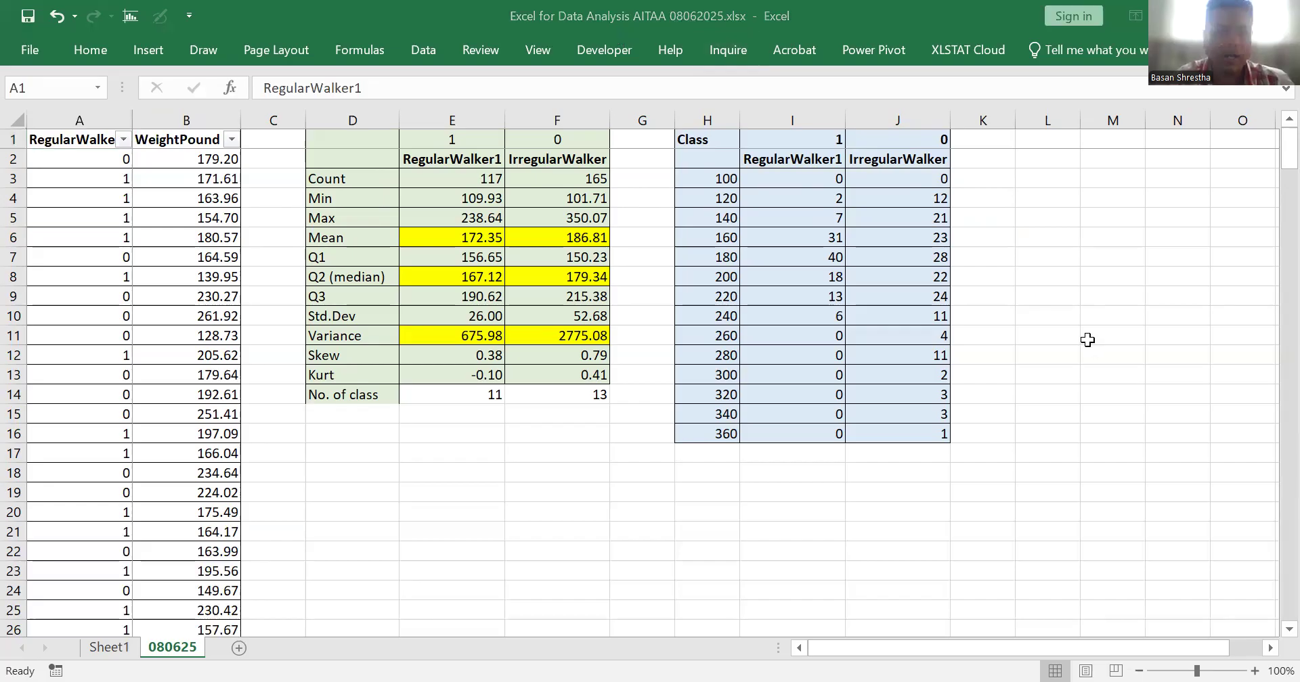
pyautogui.click(393, 168)
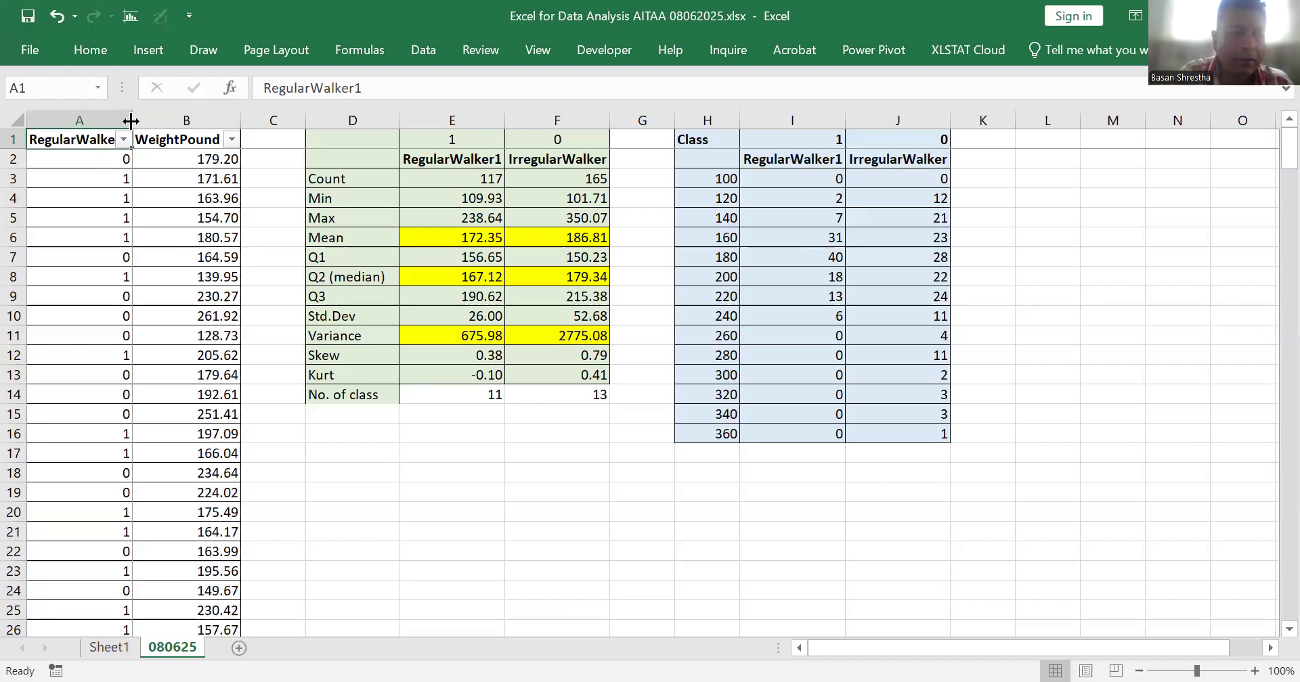
pyautogui.moveTo(131, 121); pyautogui.dragTo(151, 121)
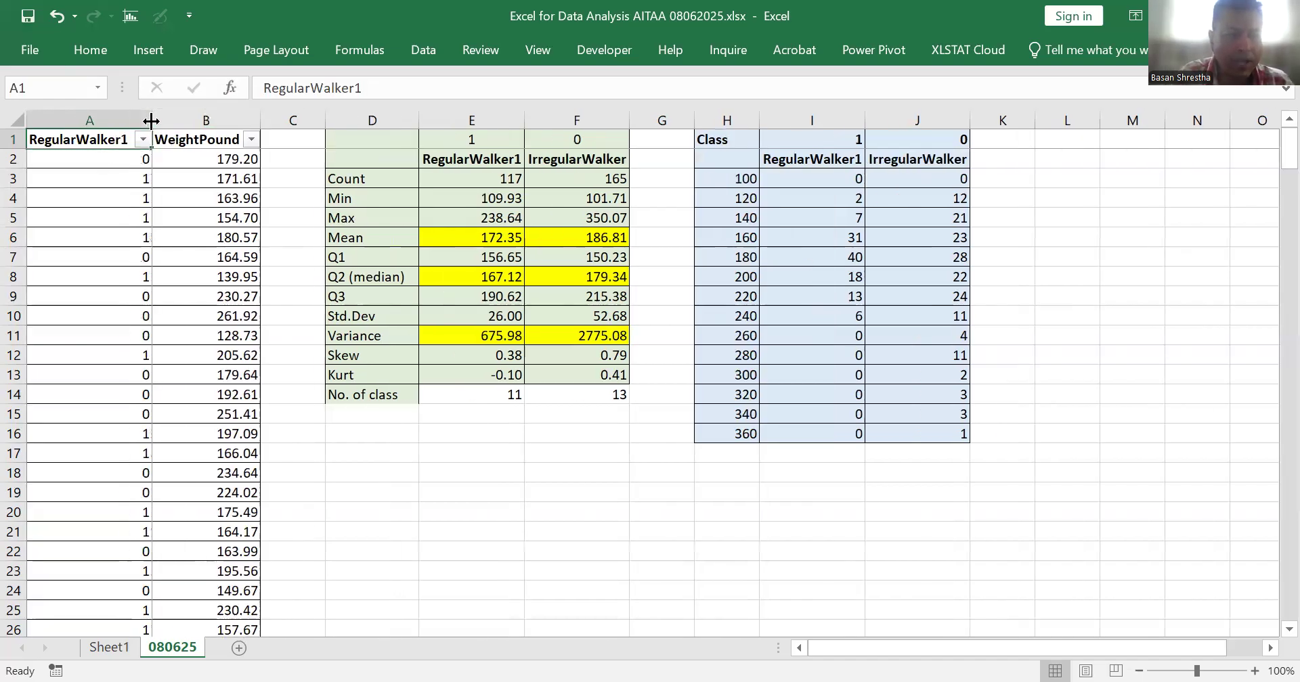
# Step: Review the RegularWalker1 and WeightPound data down to the last record and return to A2
pyautogui.click(181, 141)
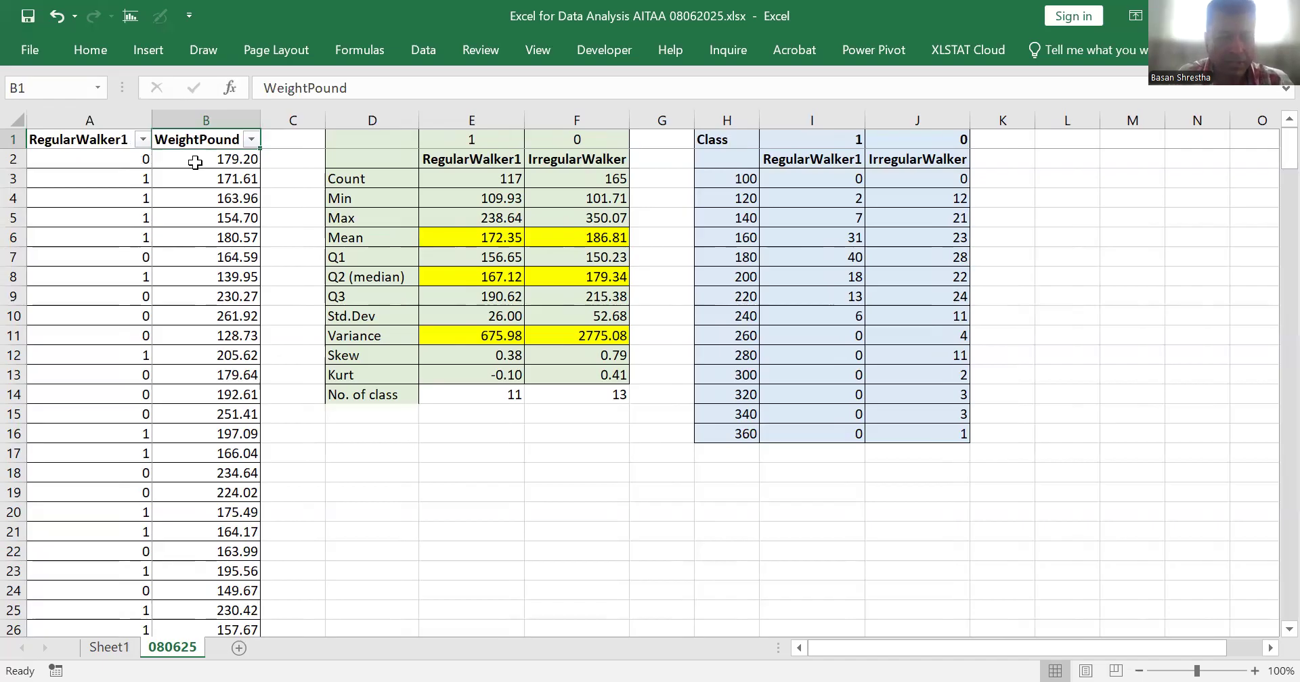
pyautogui.click(139, 160)
pyautogui.hotkey('ctrl', 'Down')
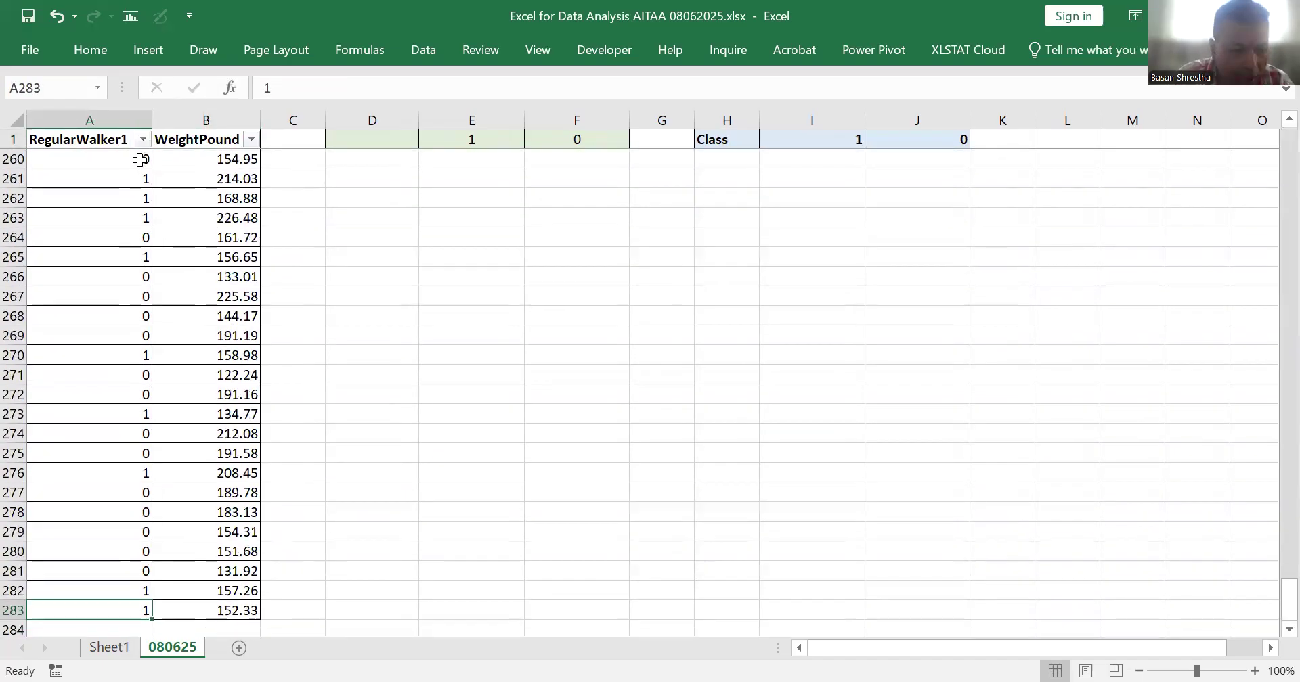
pyautogui.hotkey('ctrl', 'Up')
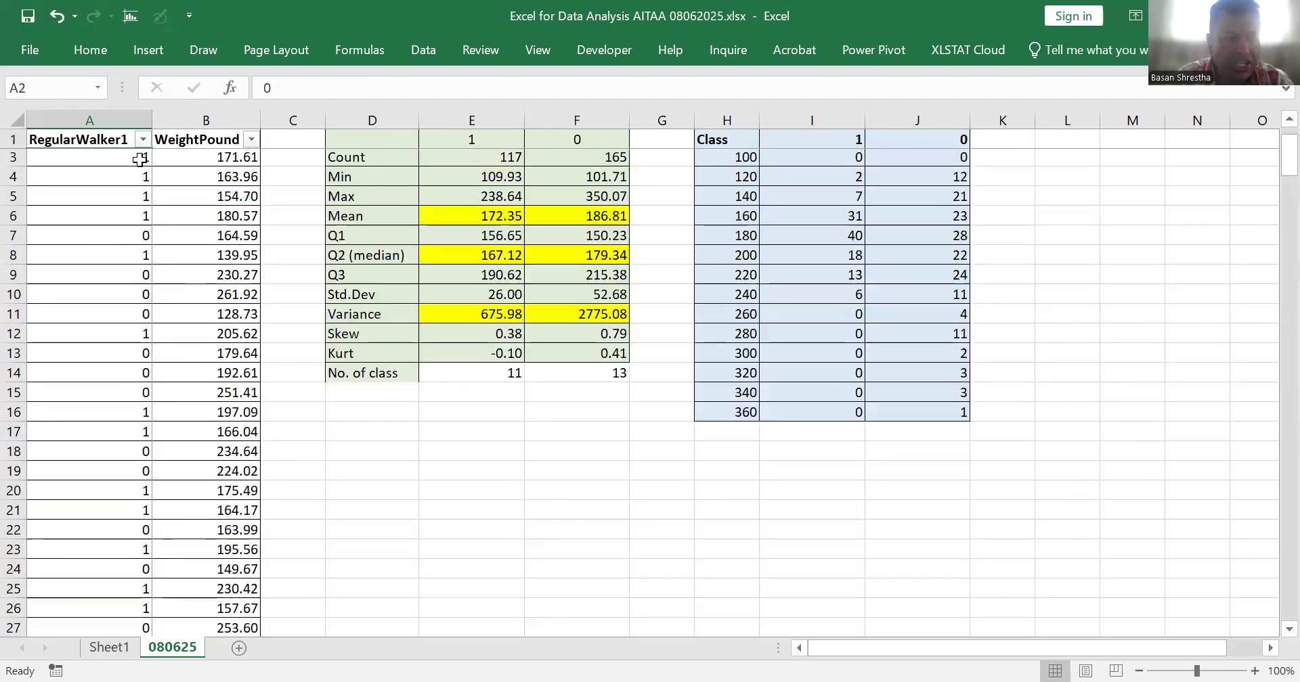
pyautogui.click(138, 159)
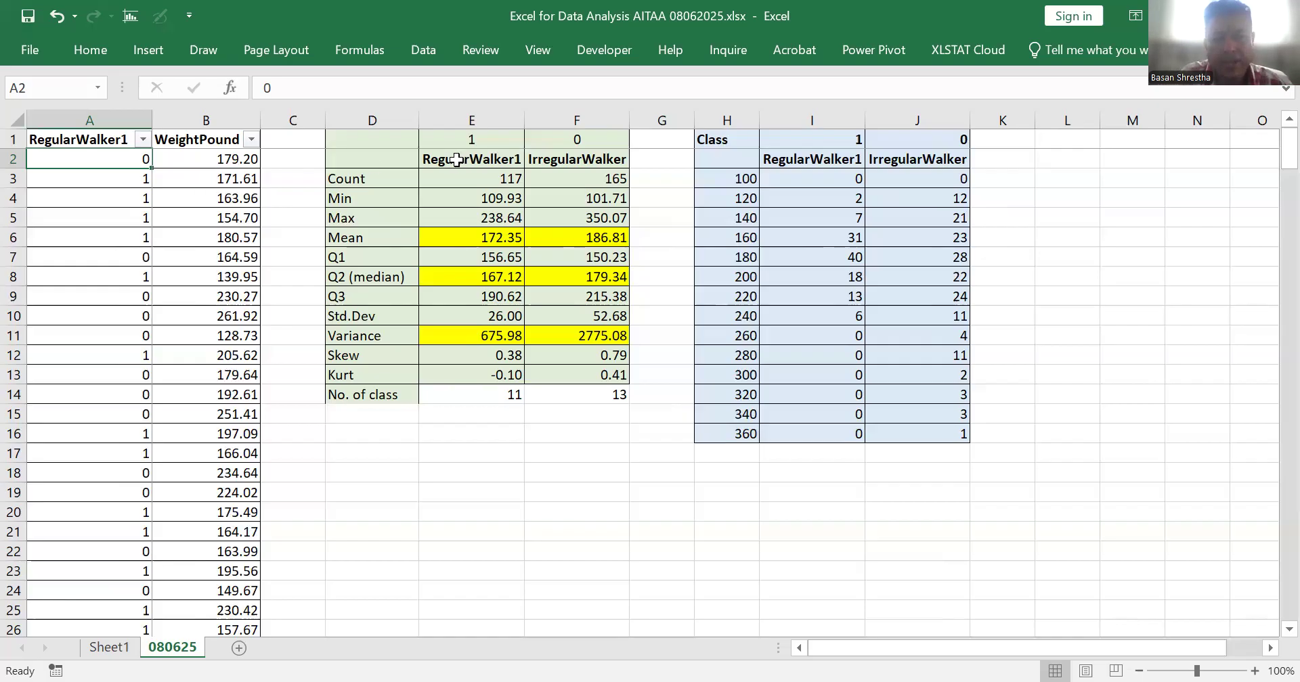
# Step: Review the statistics of both walker groups row by row, from Count down to No. of class
pyautogui.click(560, 163)
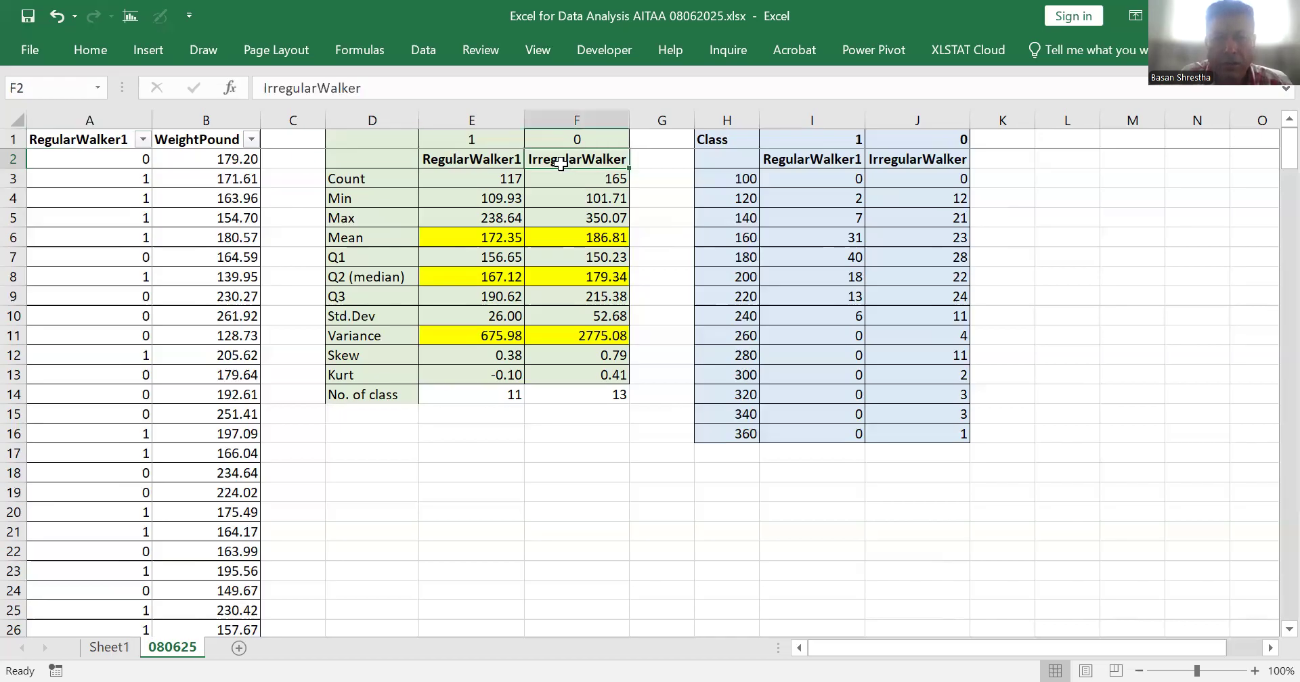
pyautogui.click(472, 178)
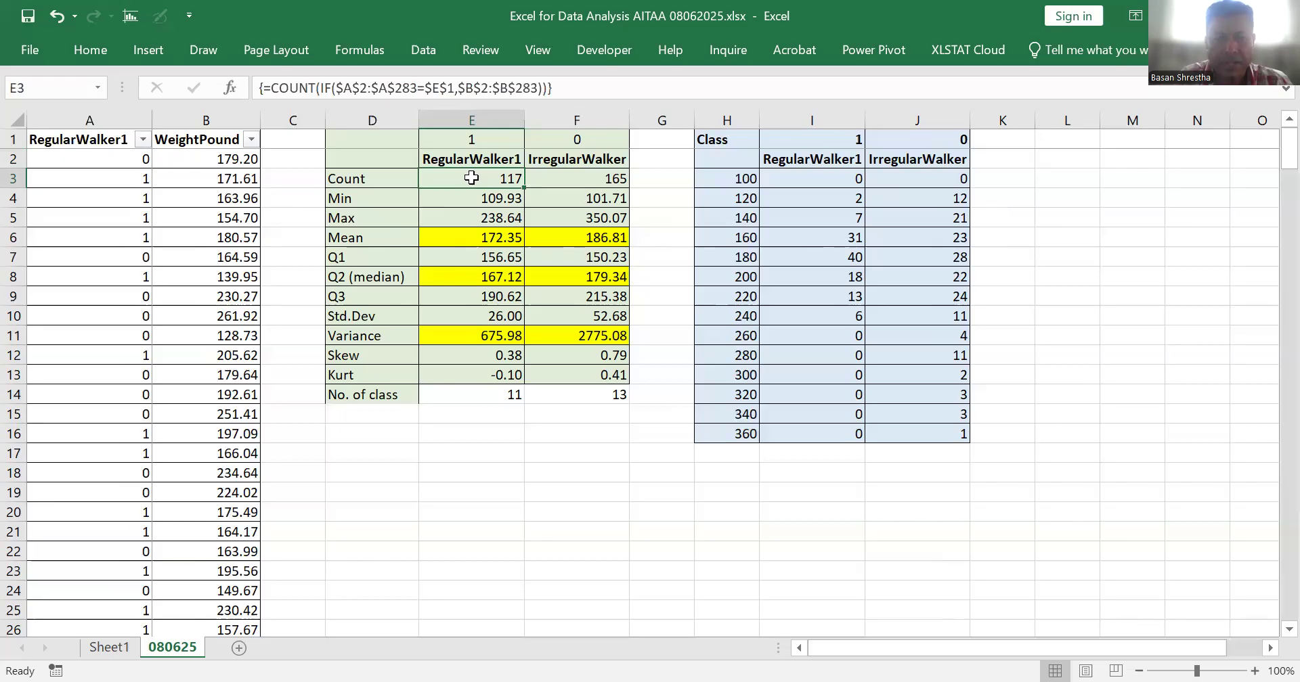
pyautogui.press('Left')
pyautogui.click(472, 178)
pyautogui.press('Left')
pyautogui.press('Down')
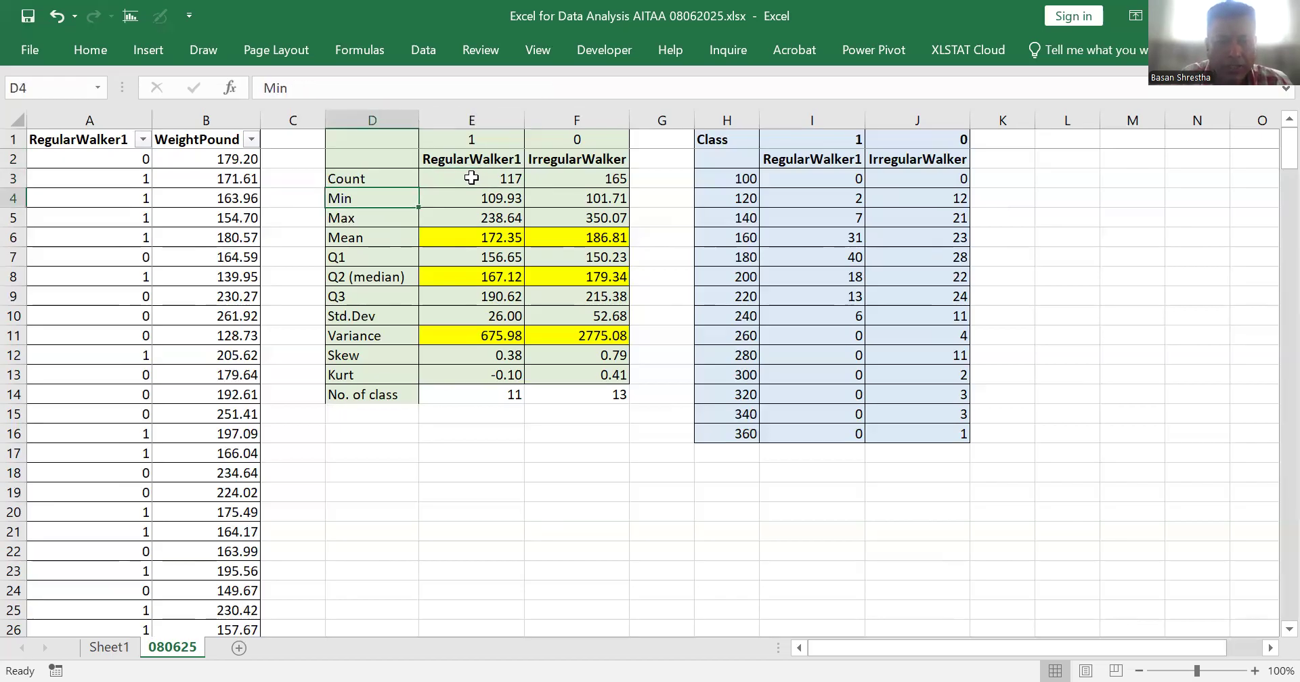
pyautogui.press('Right')
pyautogui.press('Left')
pyautogui.press('Down')
pyautogui.press('Down')
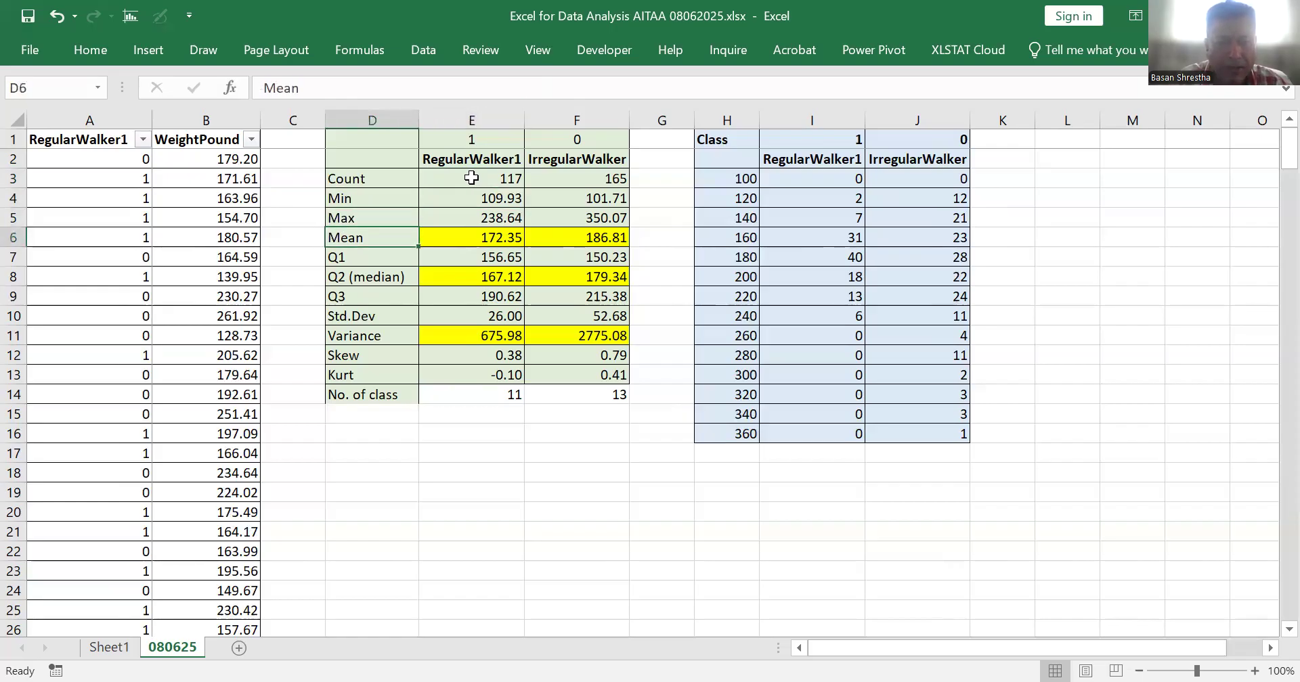
pyautogui.press('Down')
pyautogui.press('Down')
pyautogui.press('Down')
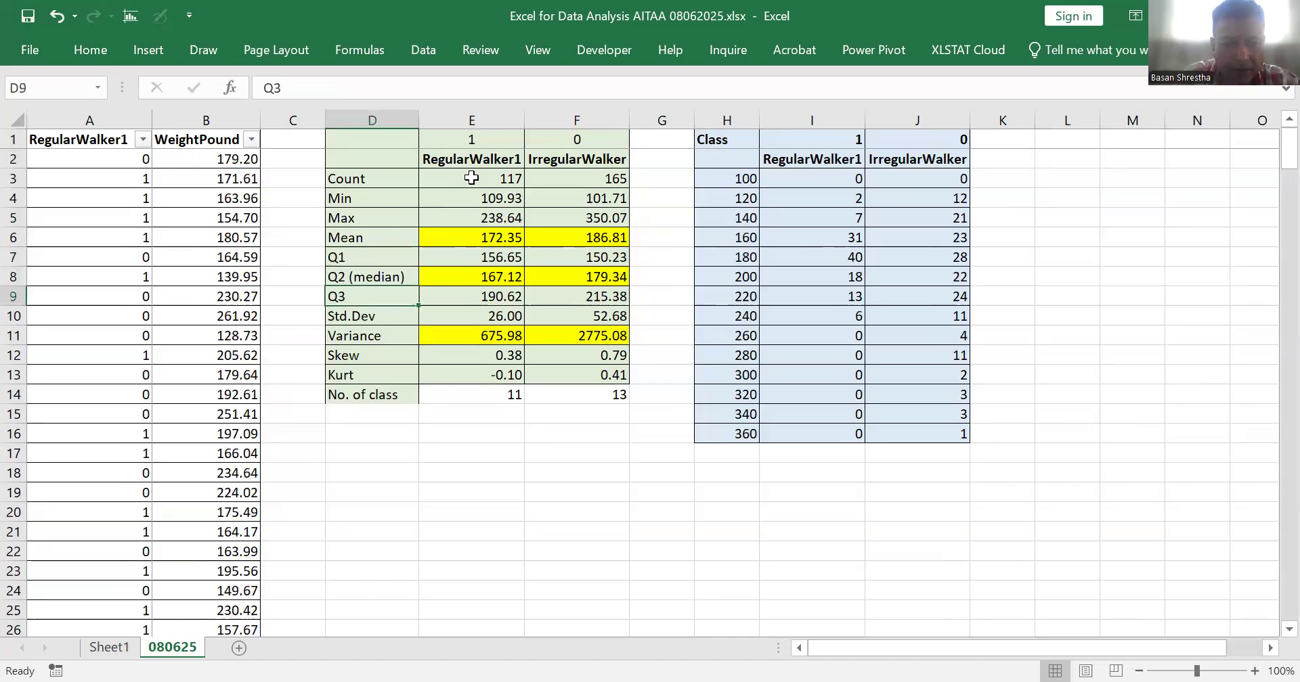
pyautogui.press('Down')
pyautogui.press('Down')
pyautogui.press('Down')
pyautogui.press('Down')
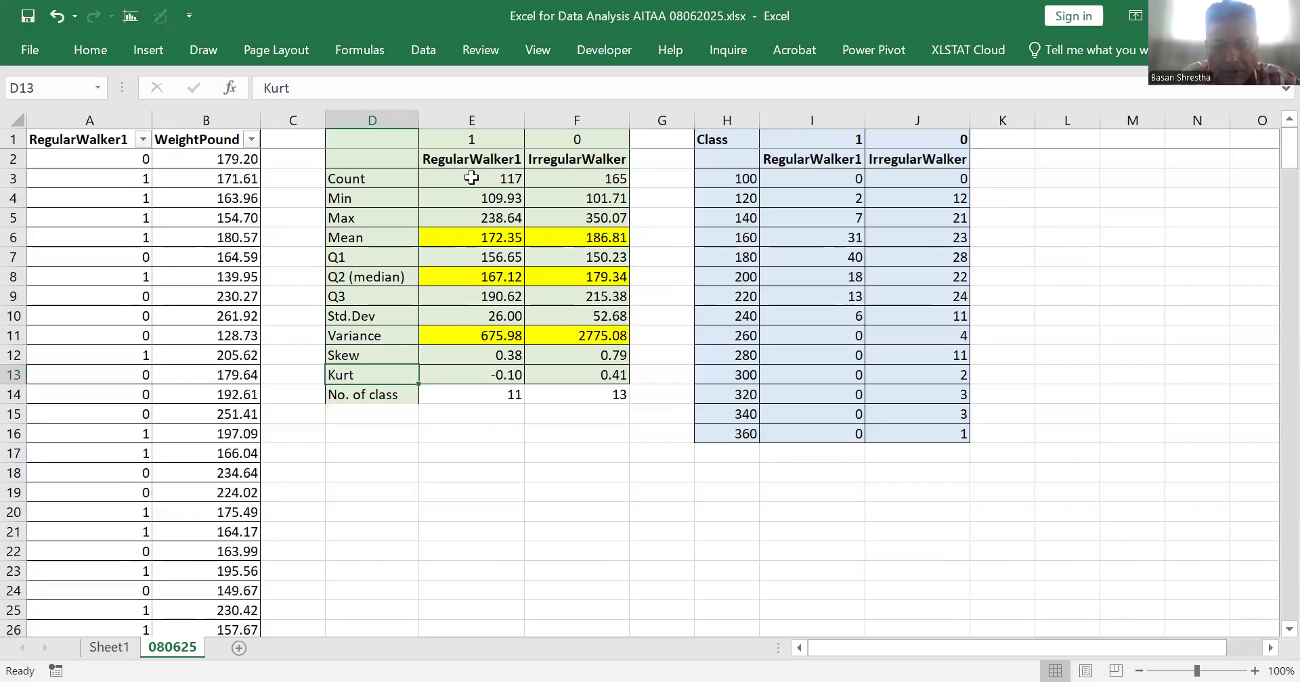
pyautogui.press('Down')
# Step: Add the label "IQR (Inter quartile range)" in D15 below No. of class
pyautogui.press('Down')
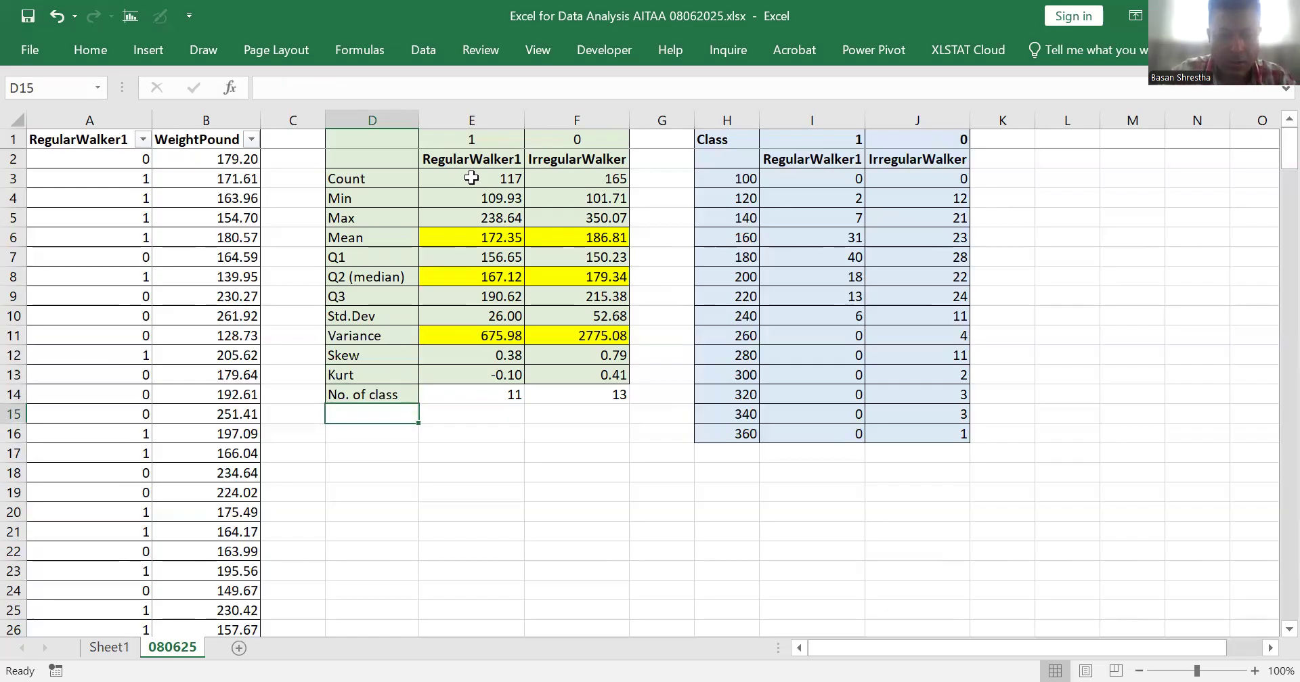
pyautogui.write('IQR')
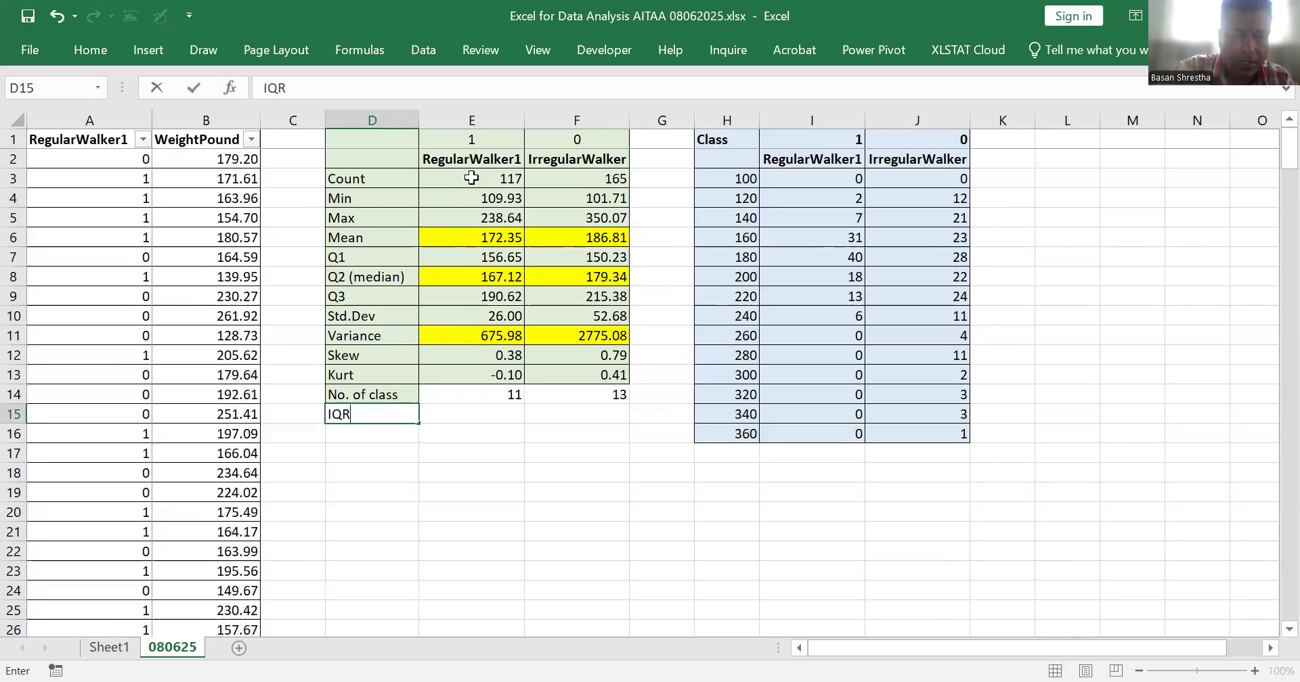
pyautogui.write(' (I')
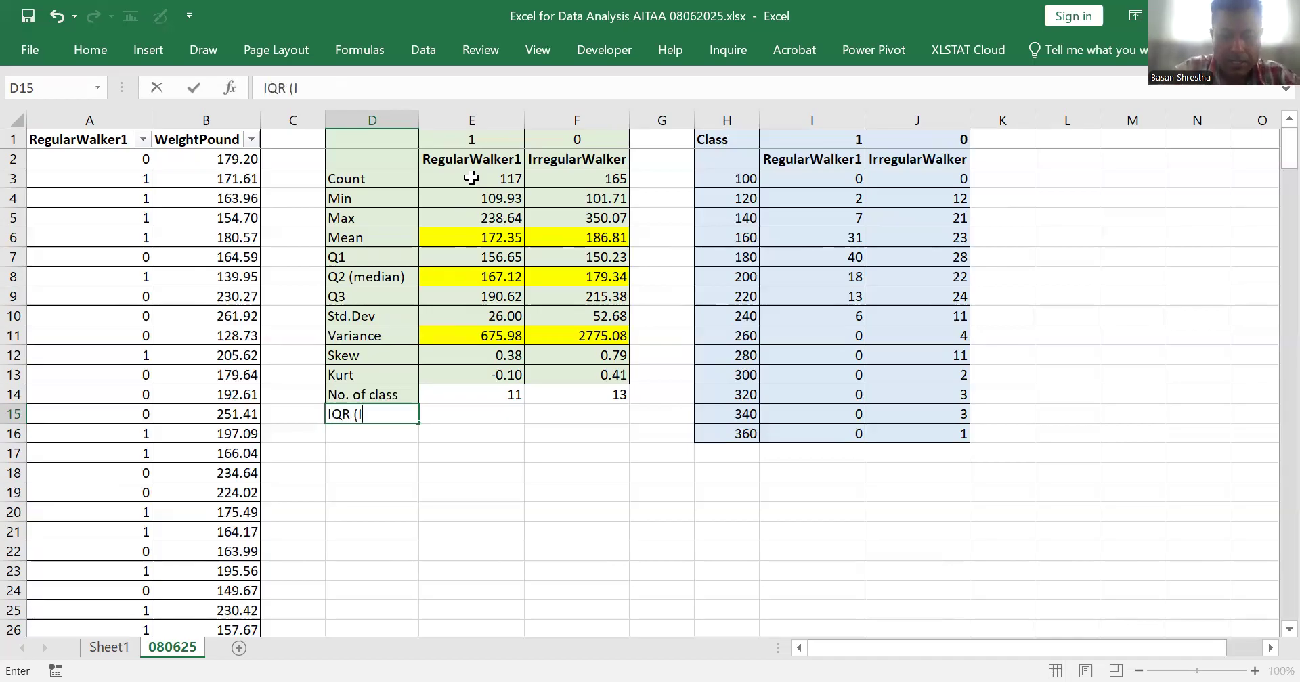
pyautogui.write('nter quar')
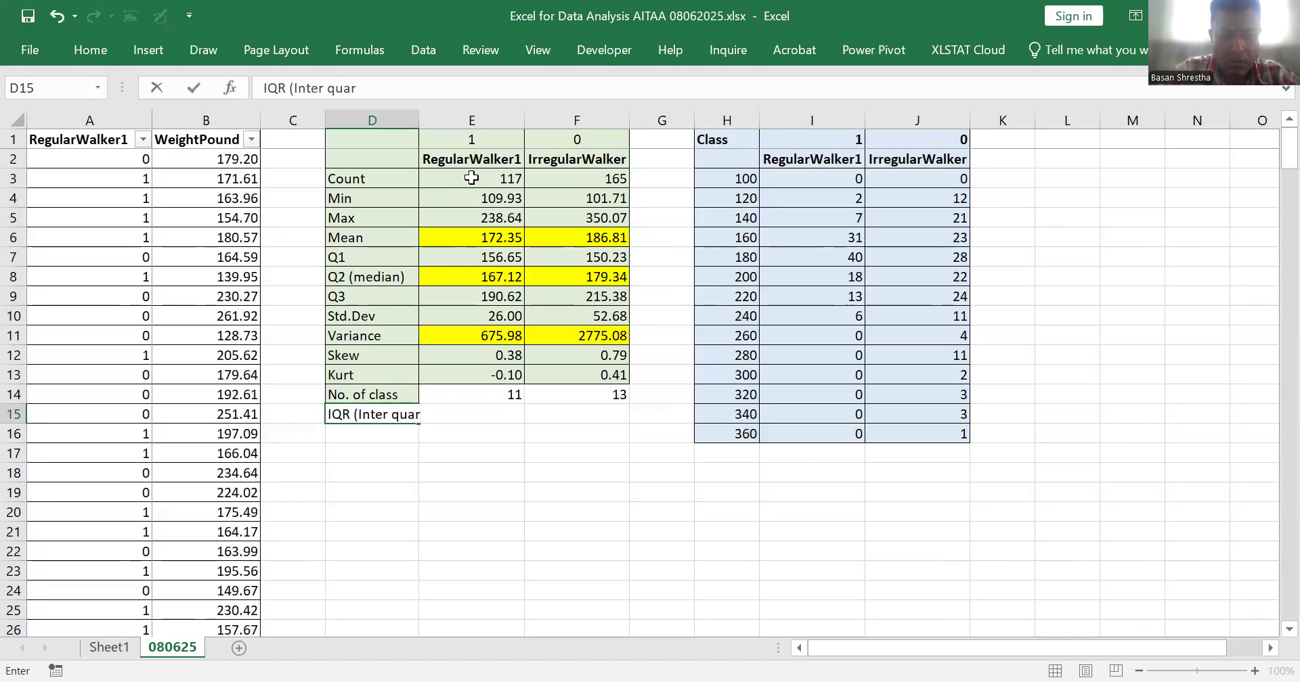
pyautogui.write('tile range)')
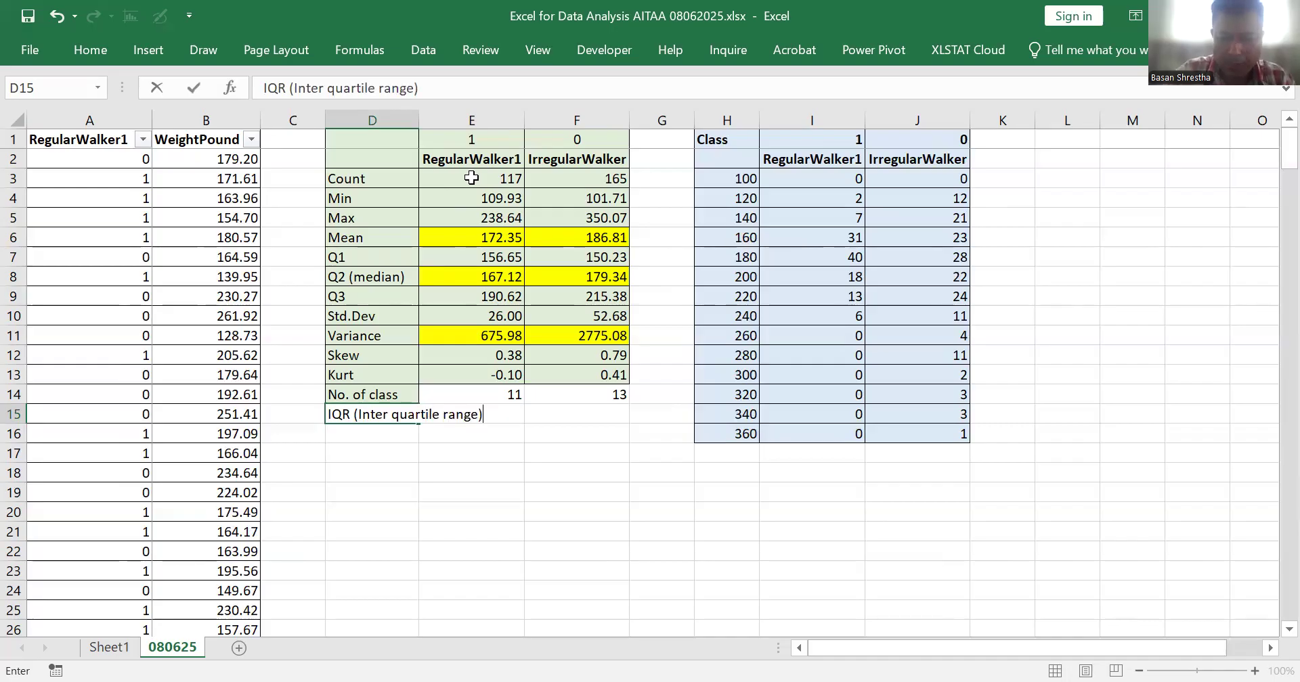
pyautogui.press('Return')
# Step: Calculate the RegularWalker1 interquartile range in E15 as Q3 minus Q1 with =E9-E7
pyautogui.press('Up')
pyautogui.press('Right')
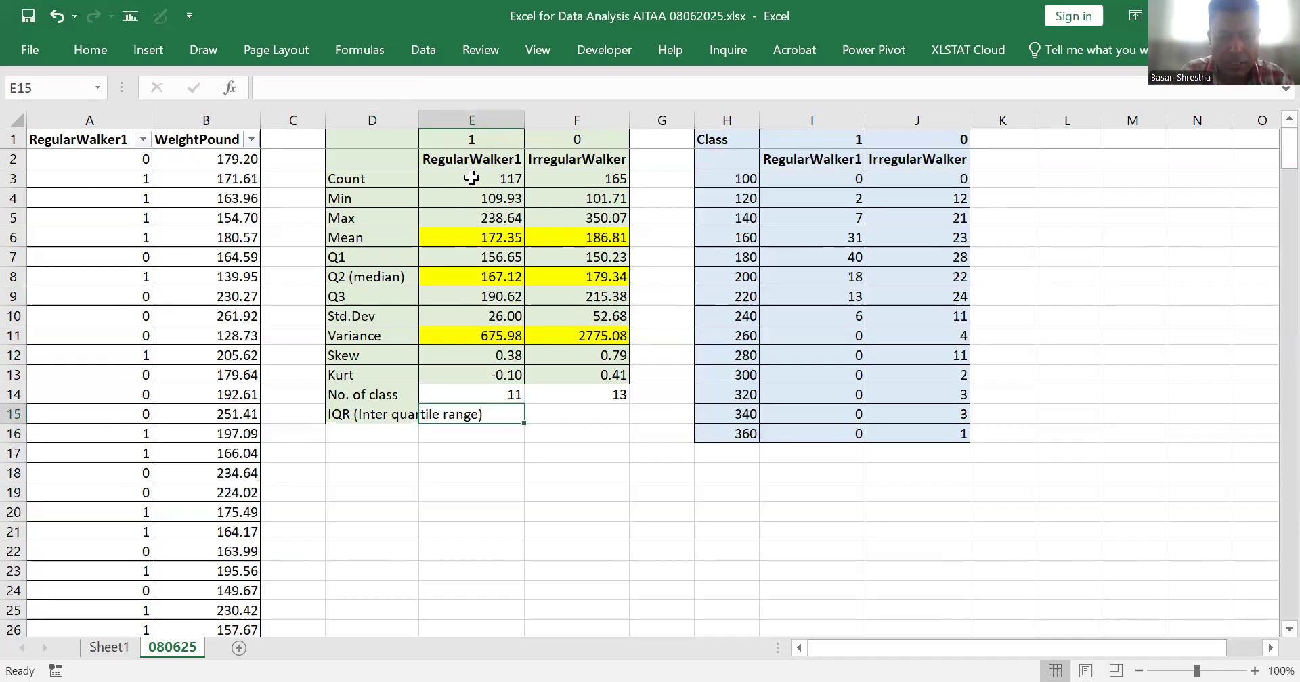
pyautogui.write('=')
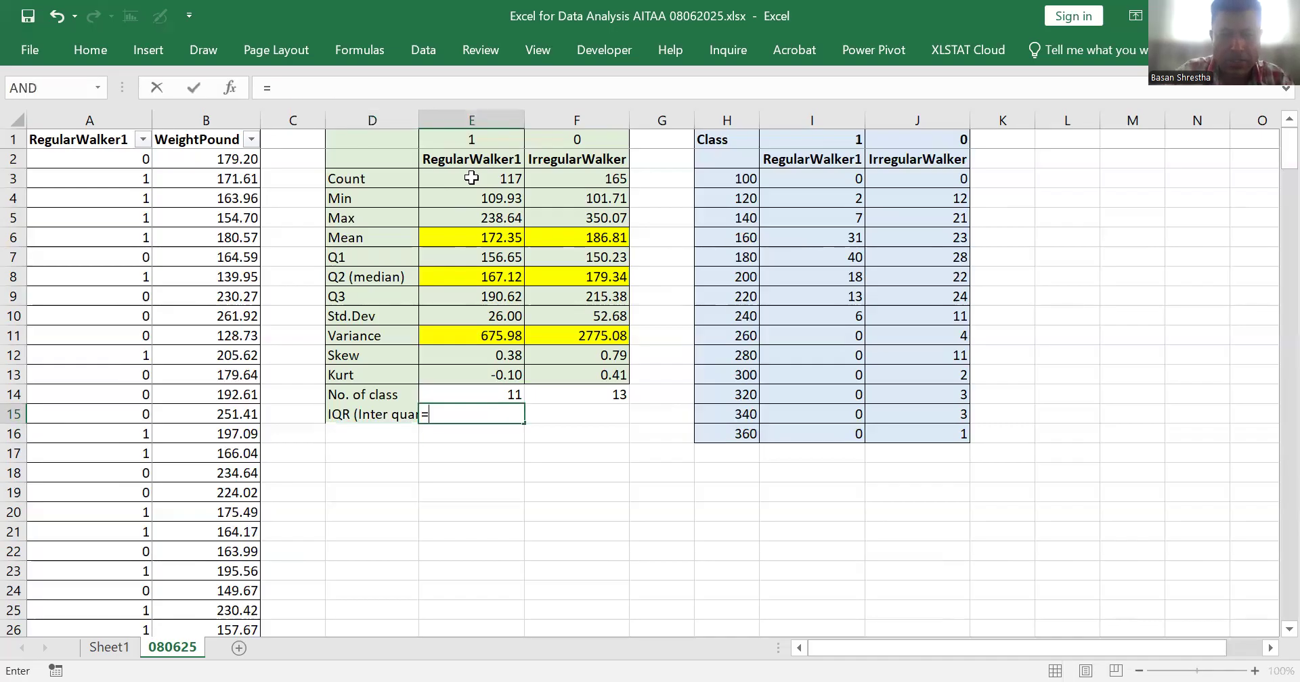
pyautogui.click(483, 296)
pyautogui.write('-')
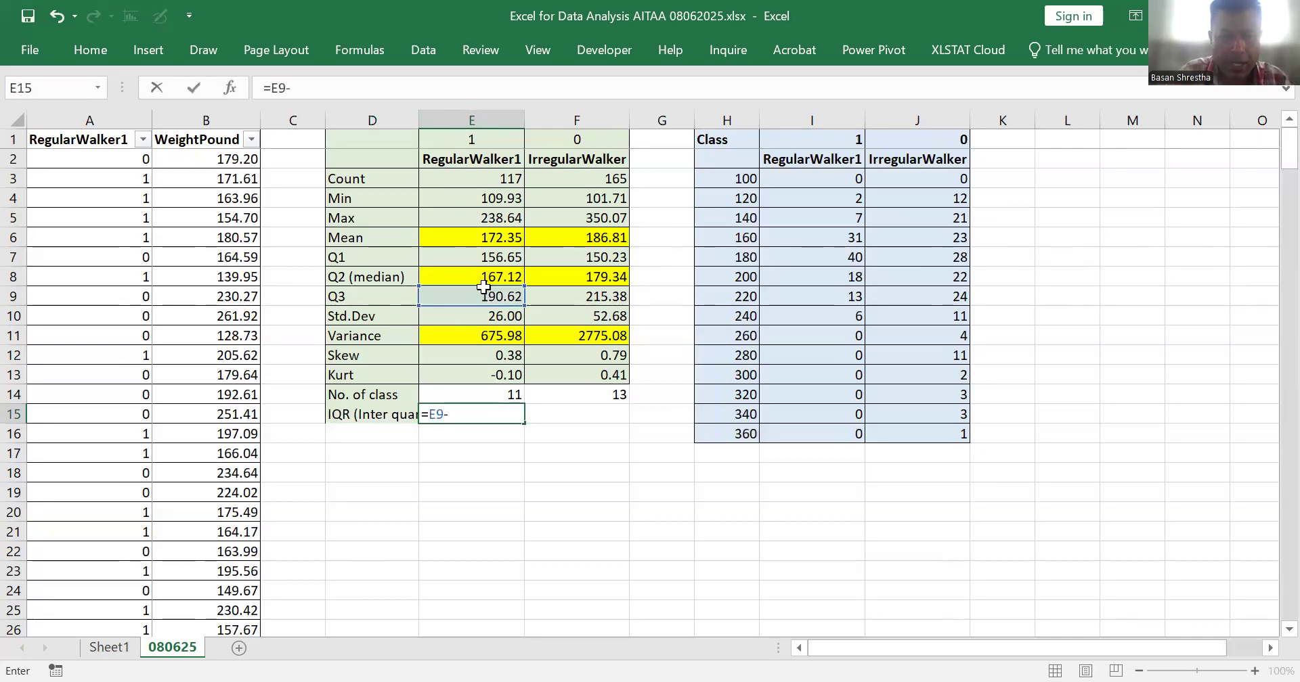
pyautogui.click(477, 254)
pyautogui.press('Return')
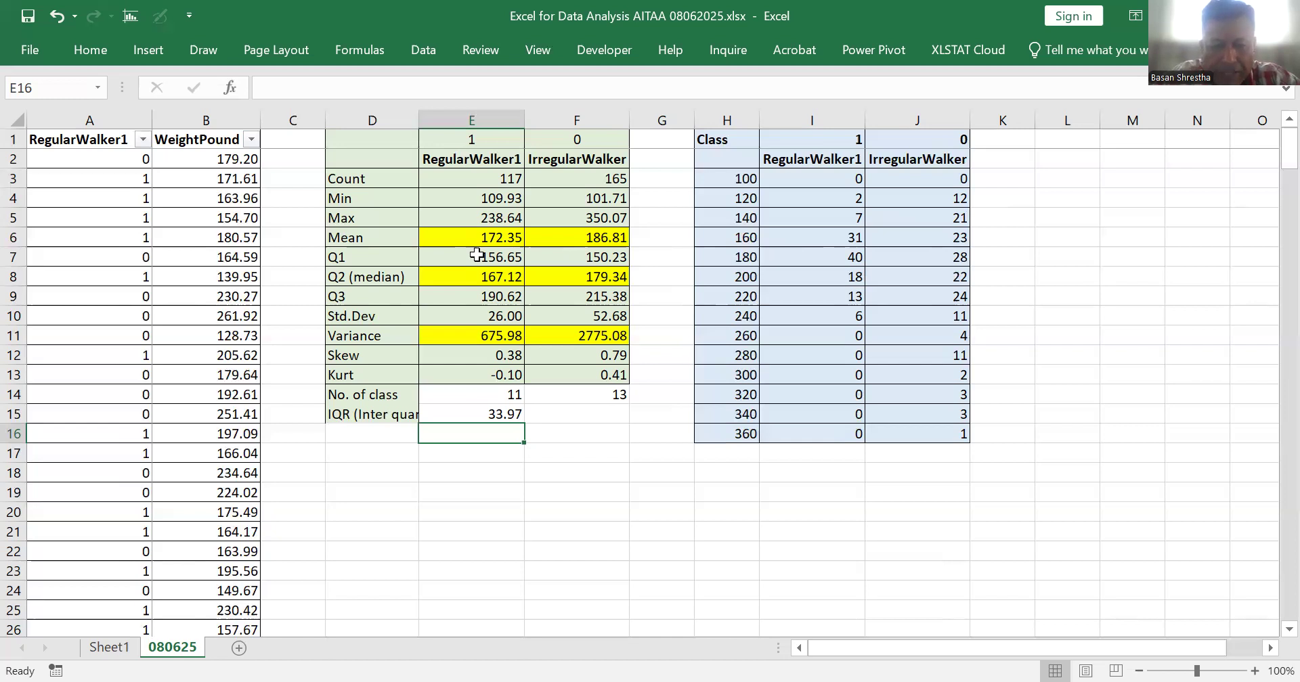
# Step: Check the interquartile range formula in E15 and copy it to F15 for the IrregularWalker group
pyautogui.press('Up')
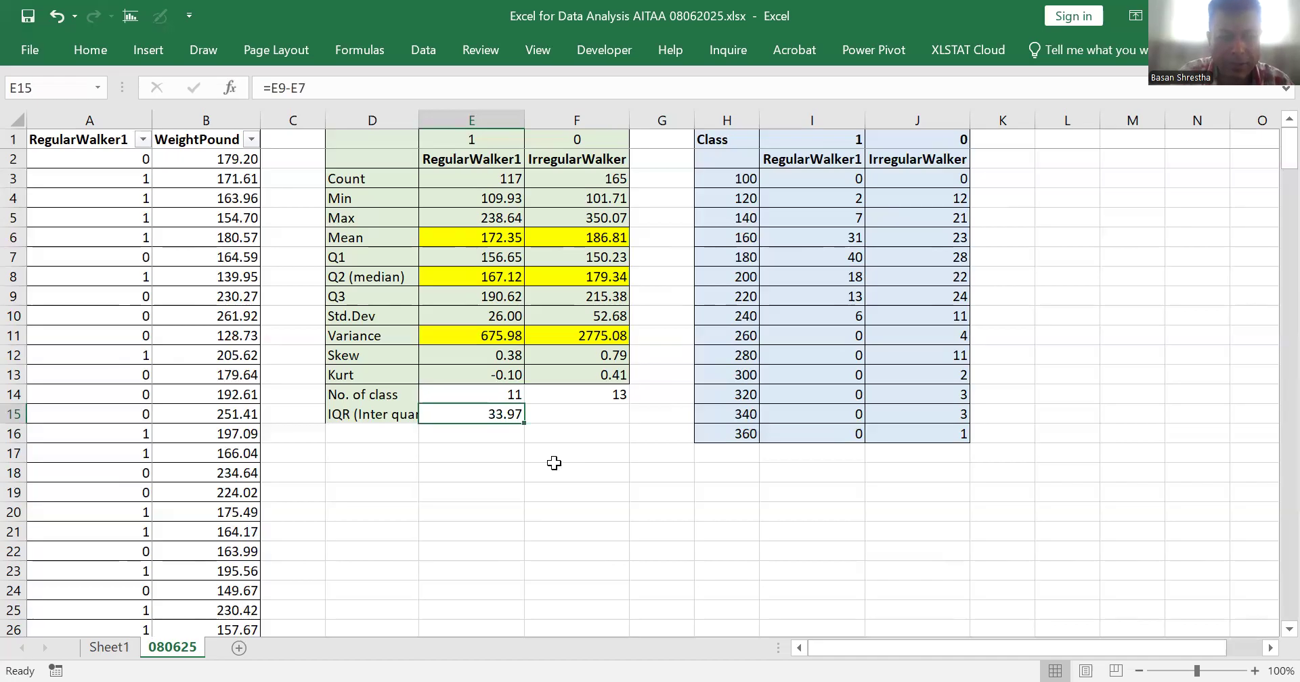
pyautogui.doubleClick(467, 414)
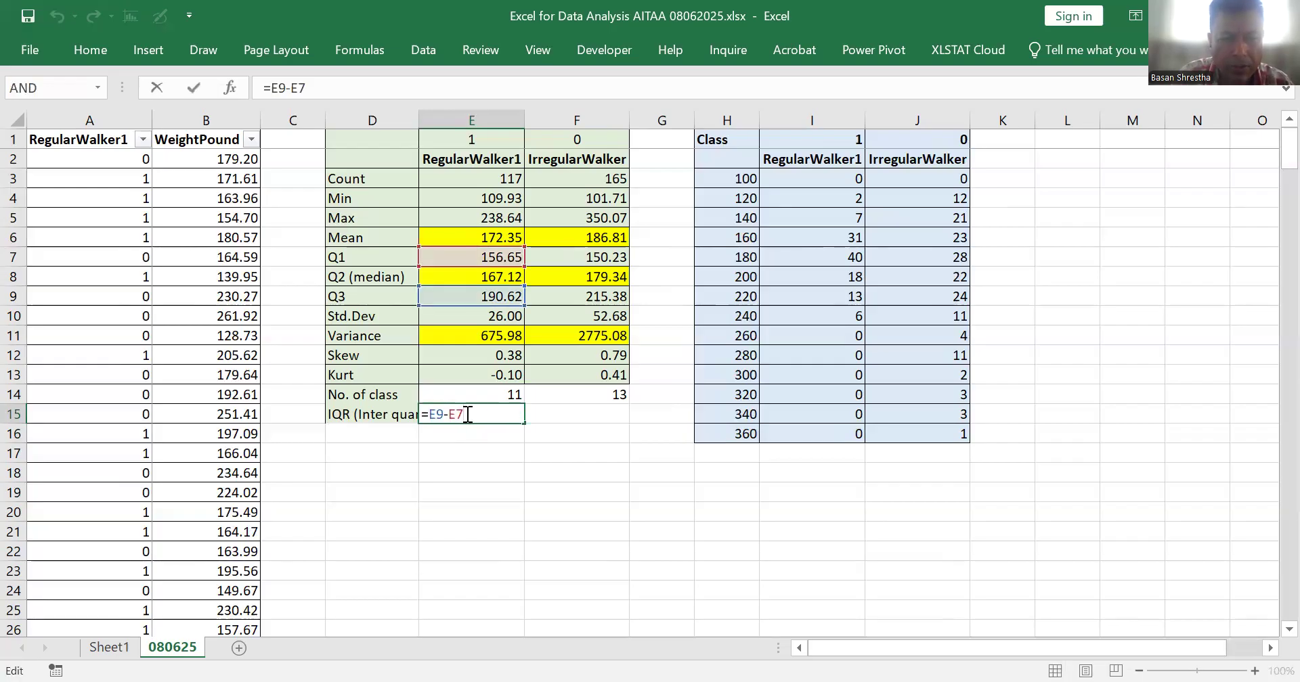
pyautogui.press('Escape')
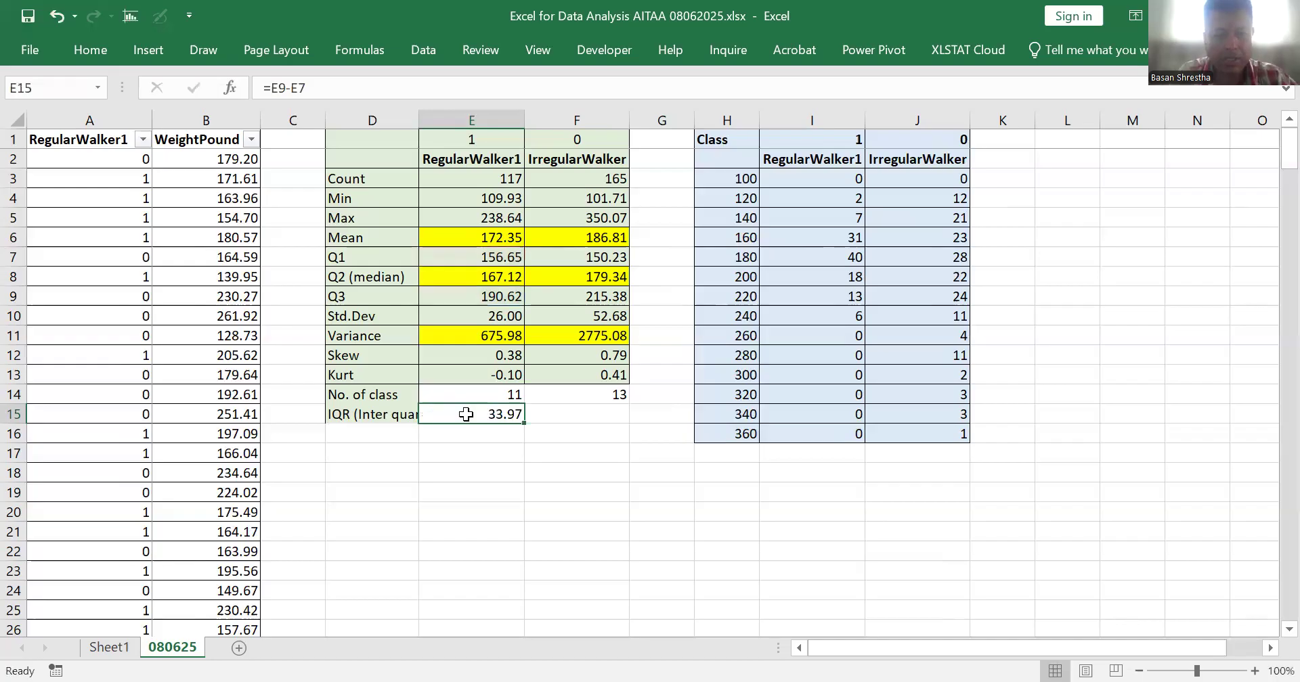
pyautogui.hotkey('ctrl', 'c')
pyautogui.press('Right')
pyautogui.hotkey('ctrl', 'v')
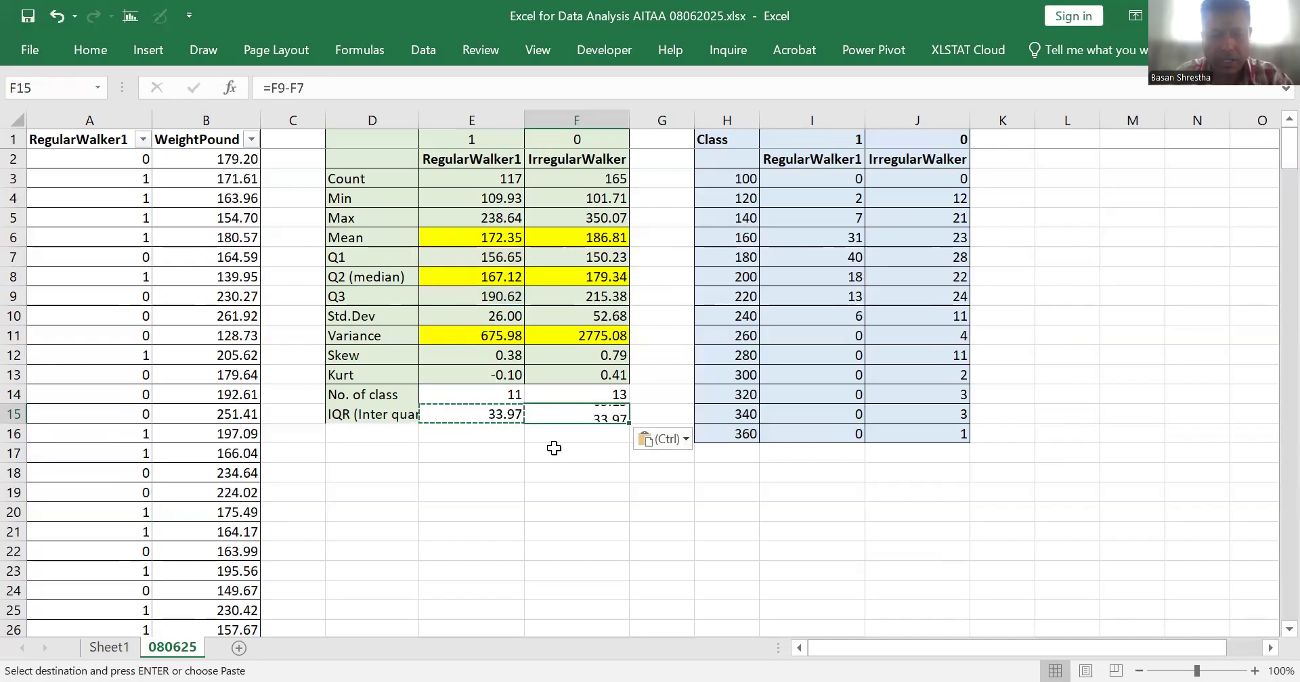
pyautogui.press('Escape')
# Step: Review the RegularWalker1 statistics from the IQR row back up to the group heading in E2
pyautogui.press('Left')
pyautogui.press('Left')
pyautogui.press('Right')
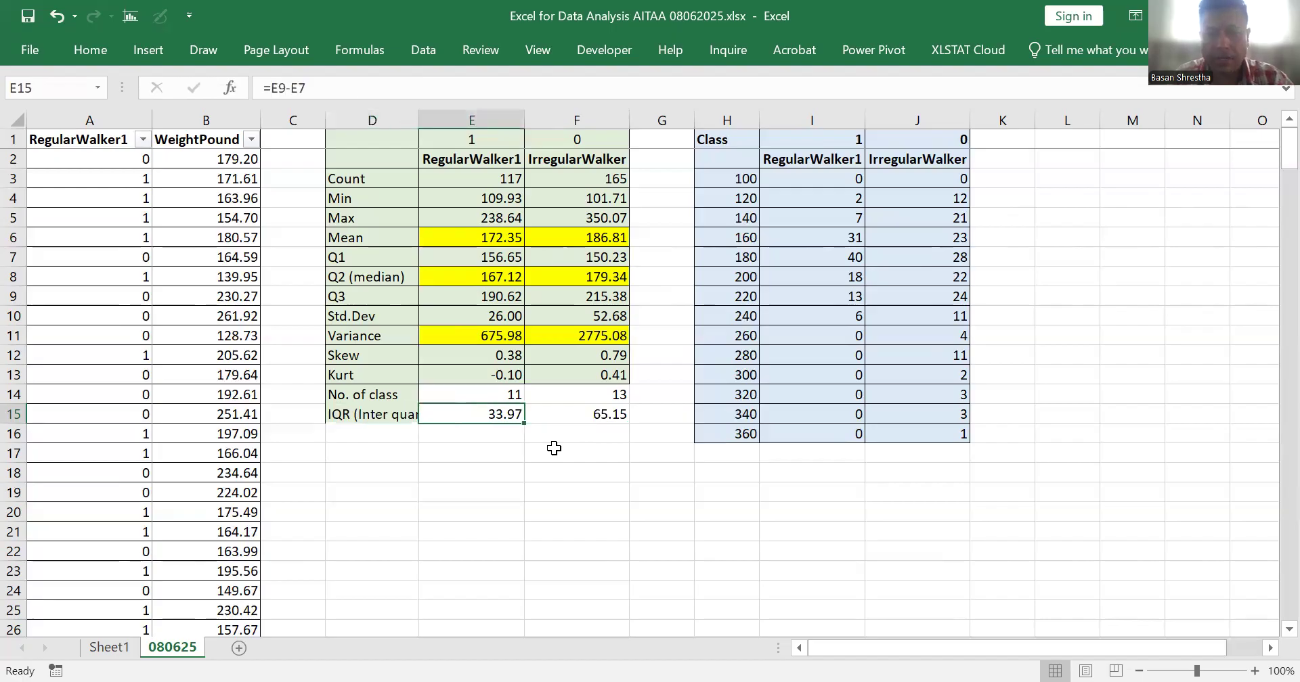
pyautogui.press('Up')
pyautogui.press('Up')
pyautogui.press('Up')
pyautogui.press('Up')
pyautogui.press('Up')
pyautogui.press('Up')
pyautogui.press('Up')
pyautogui.press('Up')
pyautogui.press('Up')
pyautogui.press('Up')
pyautogui.press('Up')
pyautogui.press('Up')
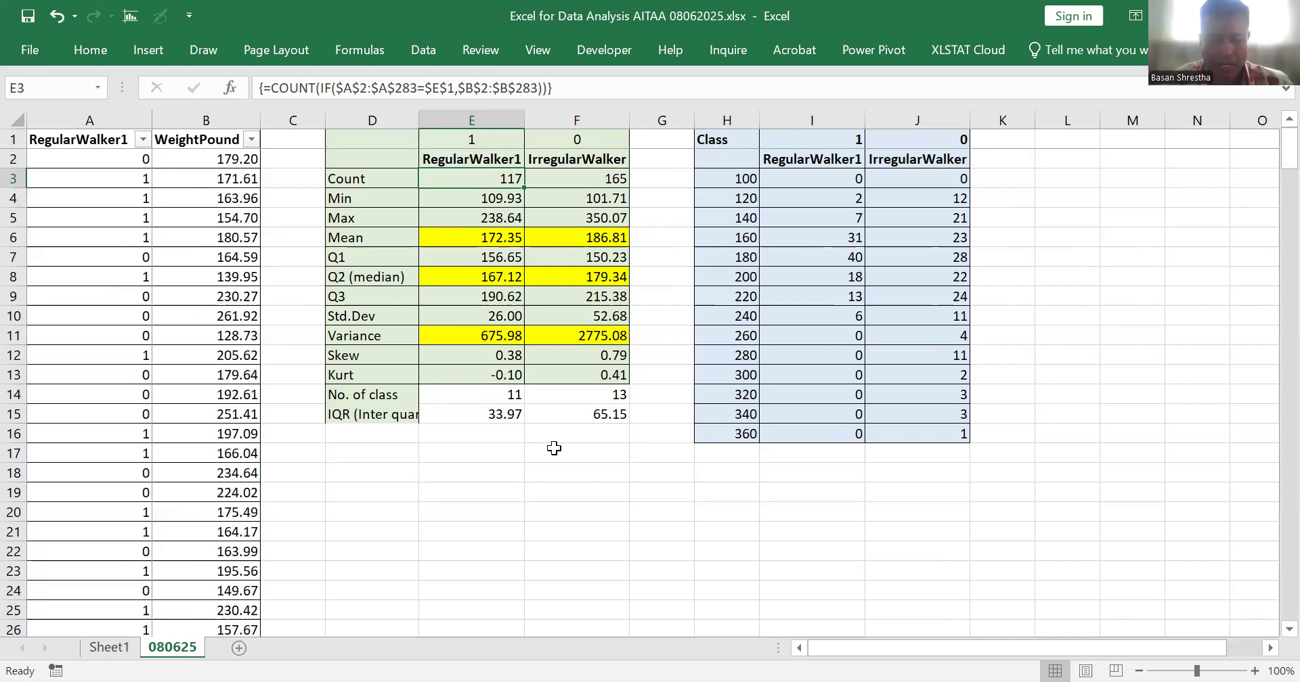
pyautogui.press('Up')
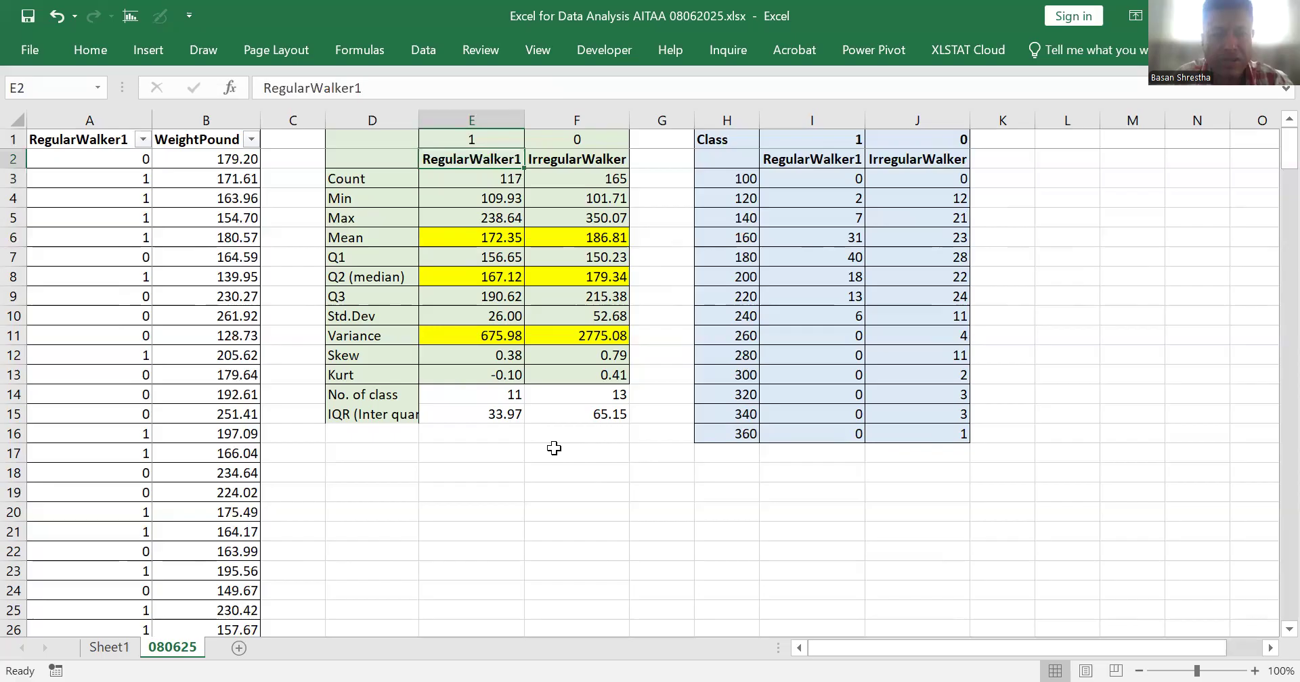
# Step: Examine the RegularWalker1 group code in E1 and the conditional Count and Min formulas in E3 and E4
pyautogui.press('Down')
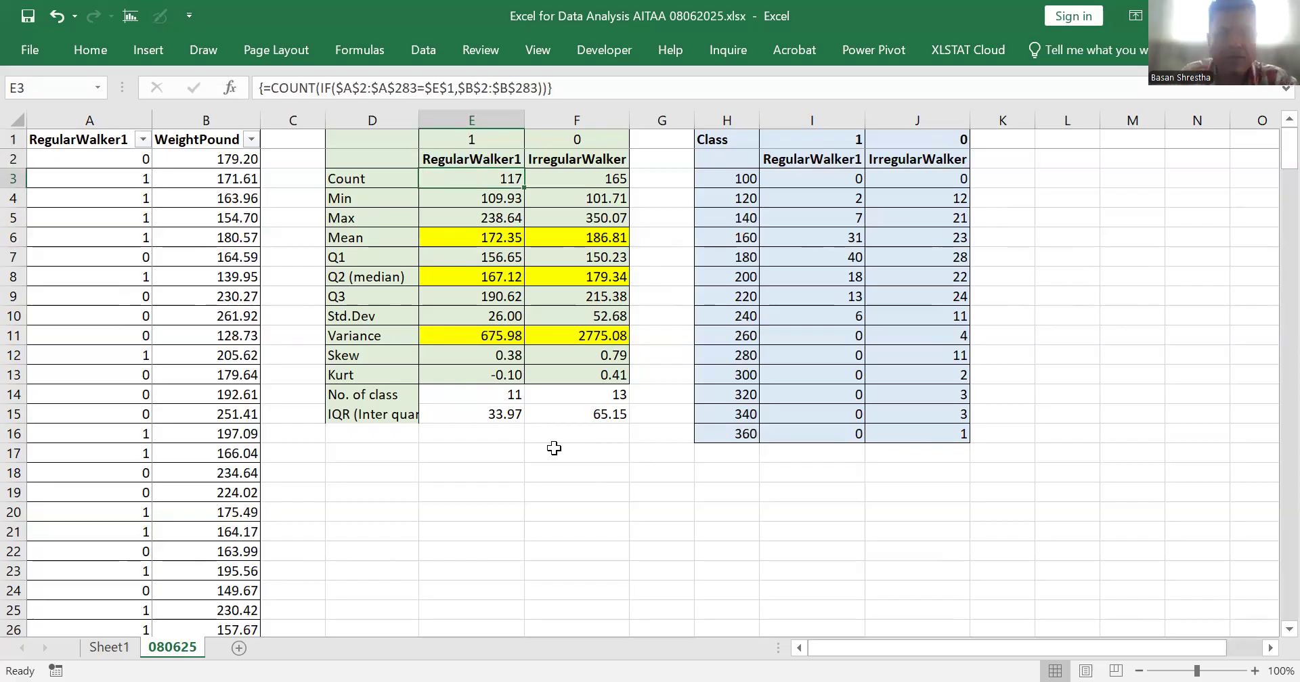
pyautogui.press('Up')
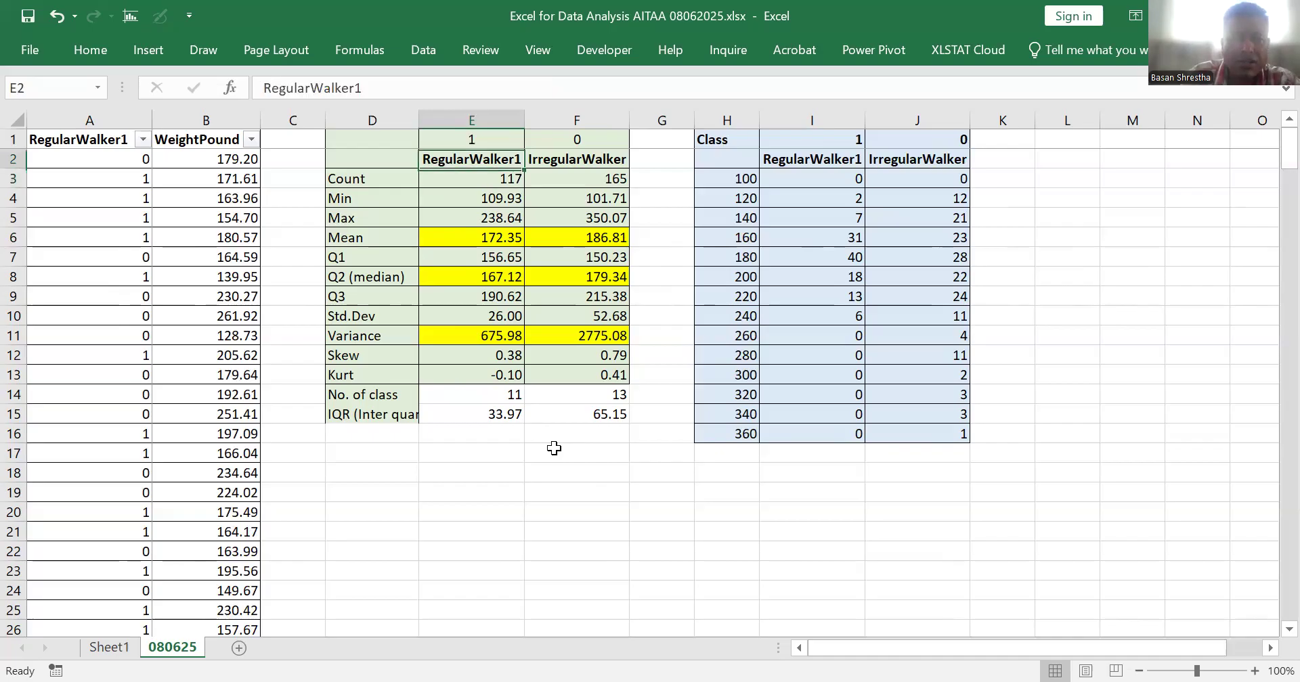
pyautogui.press('Up')
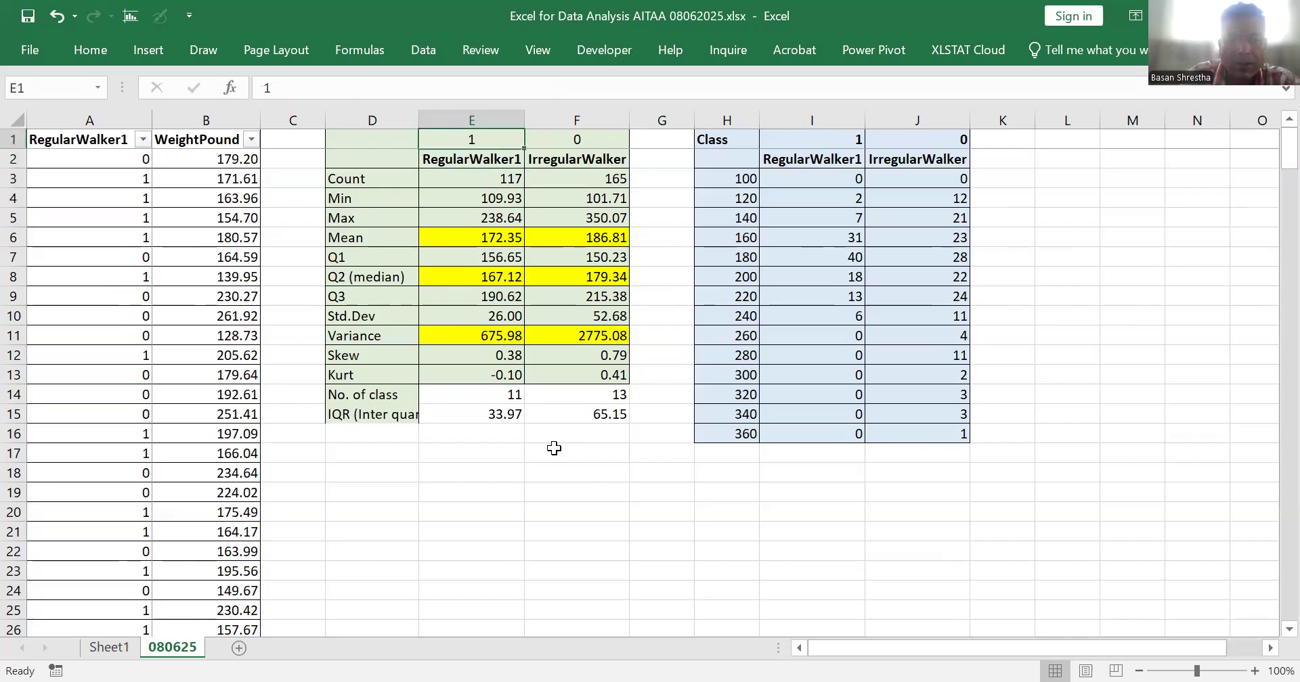
pyautogui.press('Down')
pyautogui.press('Down')
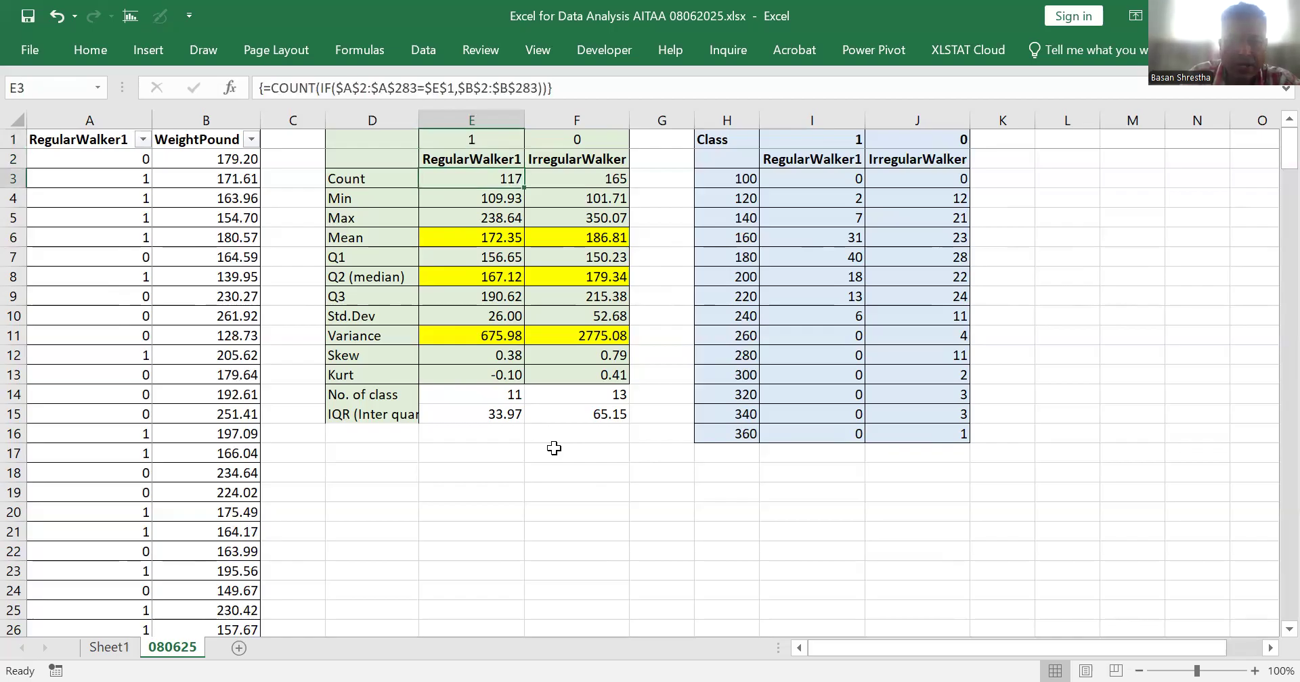
pyautogui.press('Down')
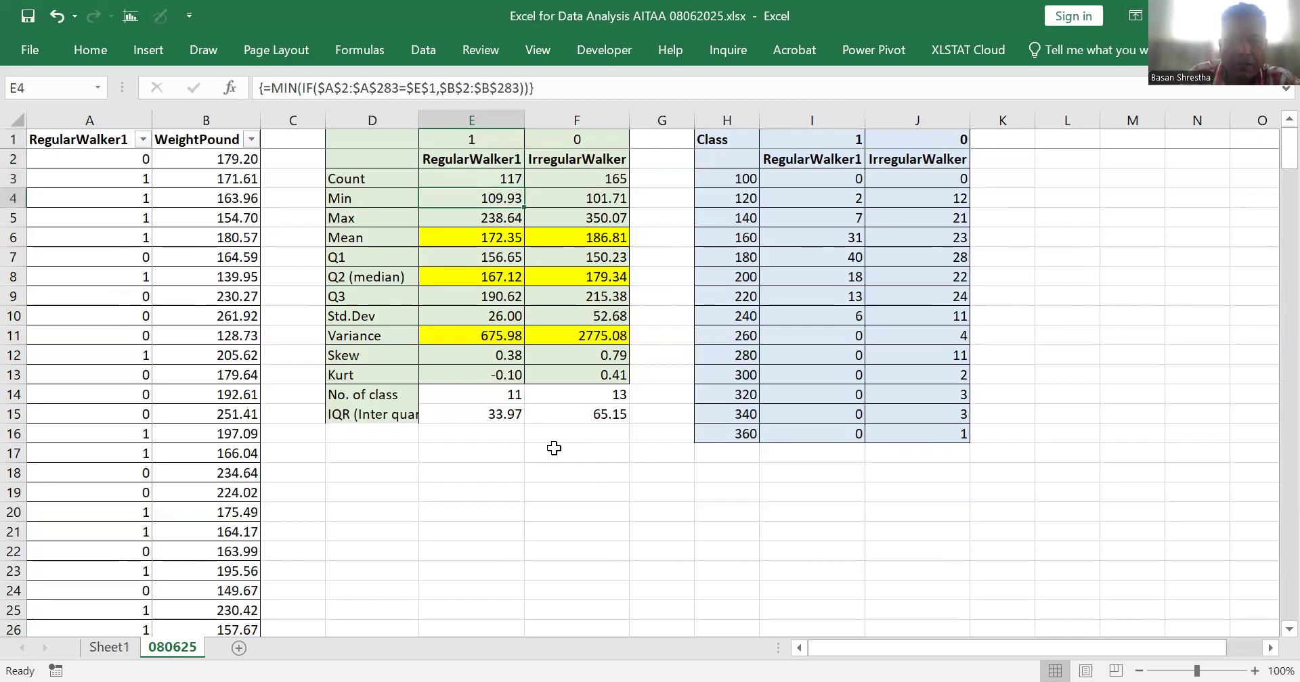
pyautogui.press('Up')
pyautogui.press('Up')
pyautogui.press('Up')
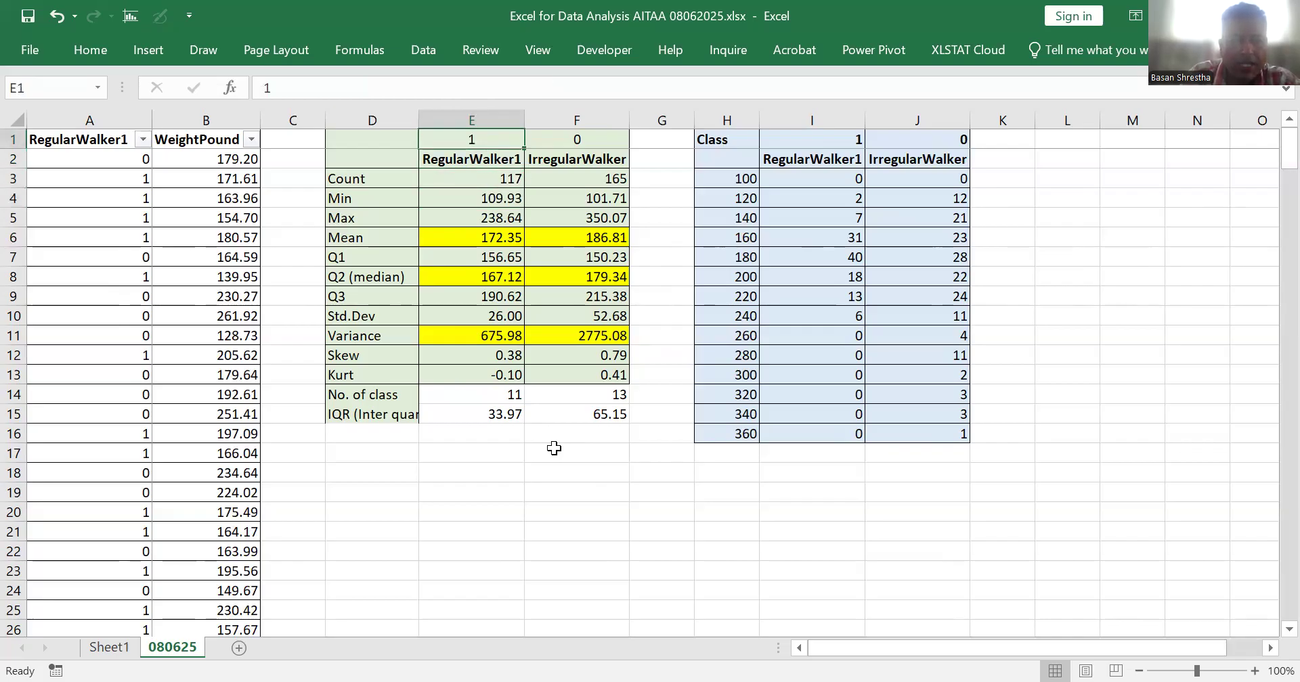
pyautogui.press('Down')
pyautogui.press('Down')
pyautogui.press('Down')
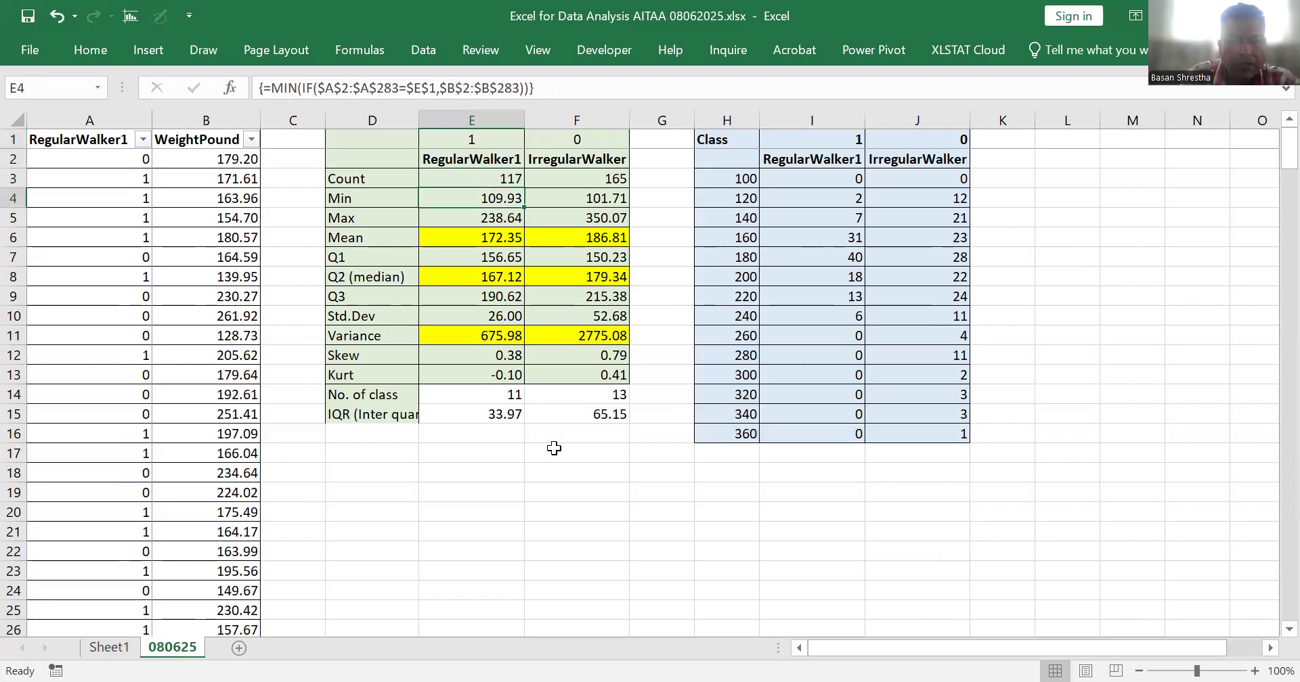
# Step: Examine the RegularWalker1 statistics formulas from Min down to Kurt in E13, and back up to Count in E3
pyautogui.press('Down')
pyautogui.press('Down')
pyautogui.press('Down')
pyautogui.press('Down')
pyautogui.press('Down')
pyautogui.press('Down')
pyautogui.press('Down')
pyautogui.press('Down')
pyautogui.press('Down')
pyautogui.press('Down')
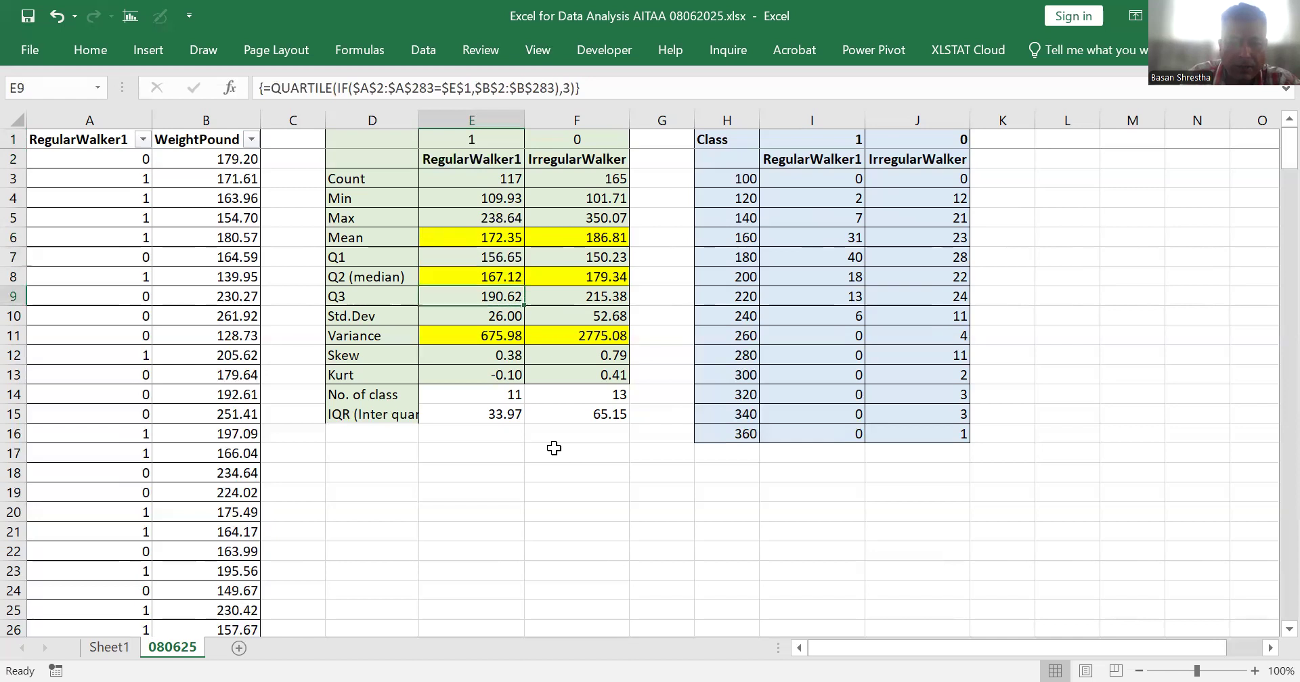
pyautogui.press('Up')
pyautogui.press('Up')
pyautogui.press('Up')
pyautogui.press('Up')
pyautogui.press('Up')
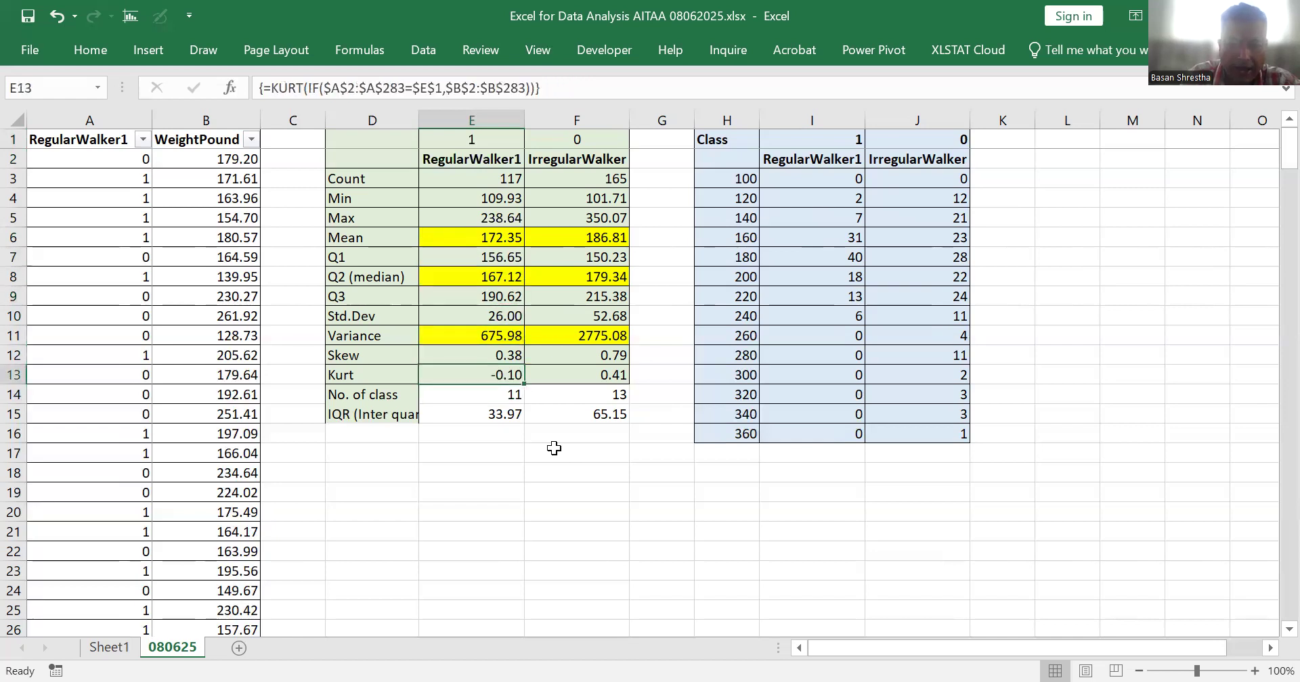
pyautogui.press('Up')
pyautogui.press('Up')
pyautogui.press('Up')
pyautogui.press('Up')
pyautogui.press('Up')
pyautogui.press('Up')
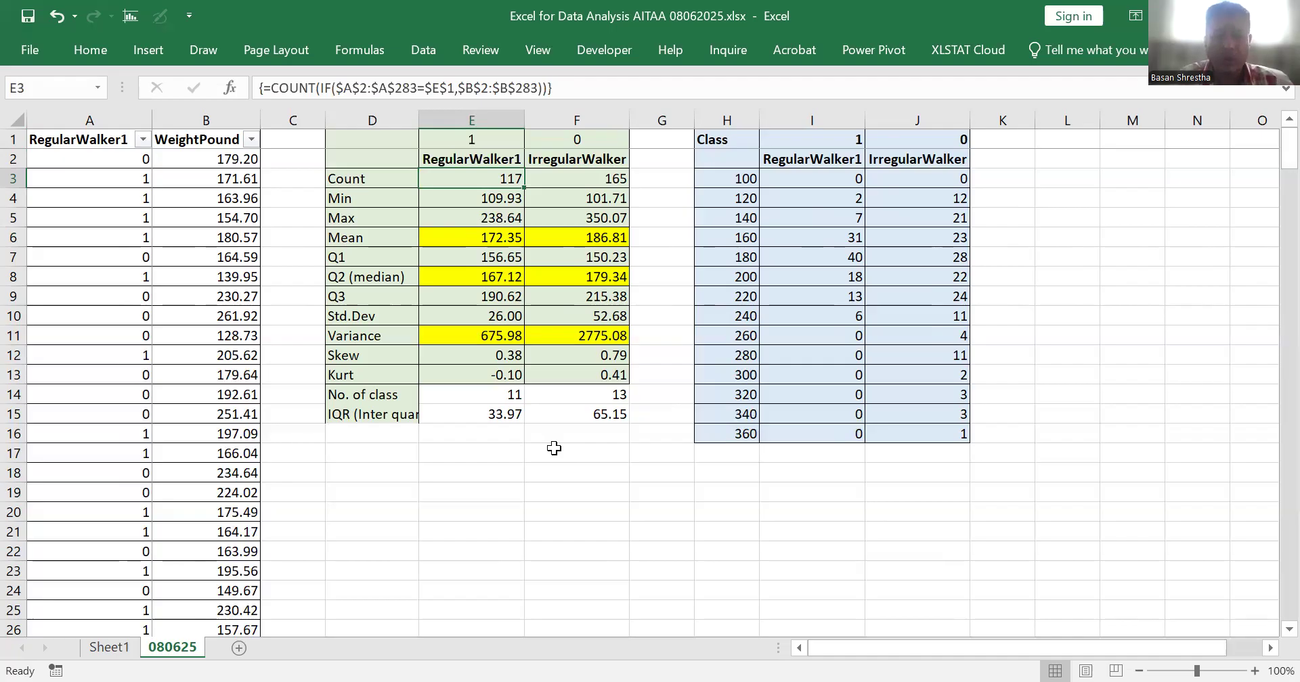
# Step: Review the RegularWalker1 column again from Count down to No. of class in E14 and back up
pyautogui.press('Down')
pyautogui.press('Down')
pyautogui.press('Down')
pyautogui.press('Down')
pyautogui.press('Down')
pyautogui.press('Down')
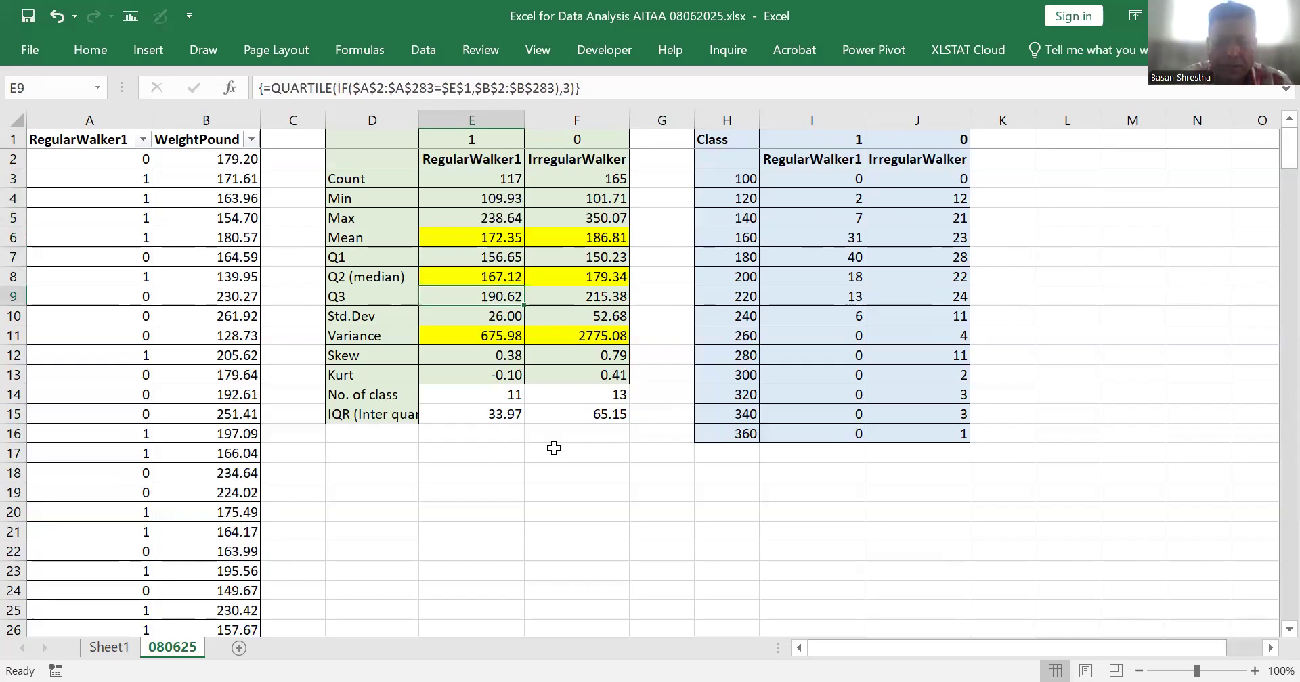
pyautogui.press('Down')
pyautogui.press('Down')
pyautogui.press('Down')
pyautogui.press('Down')
pyautogui.press('Down')
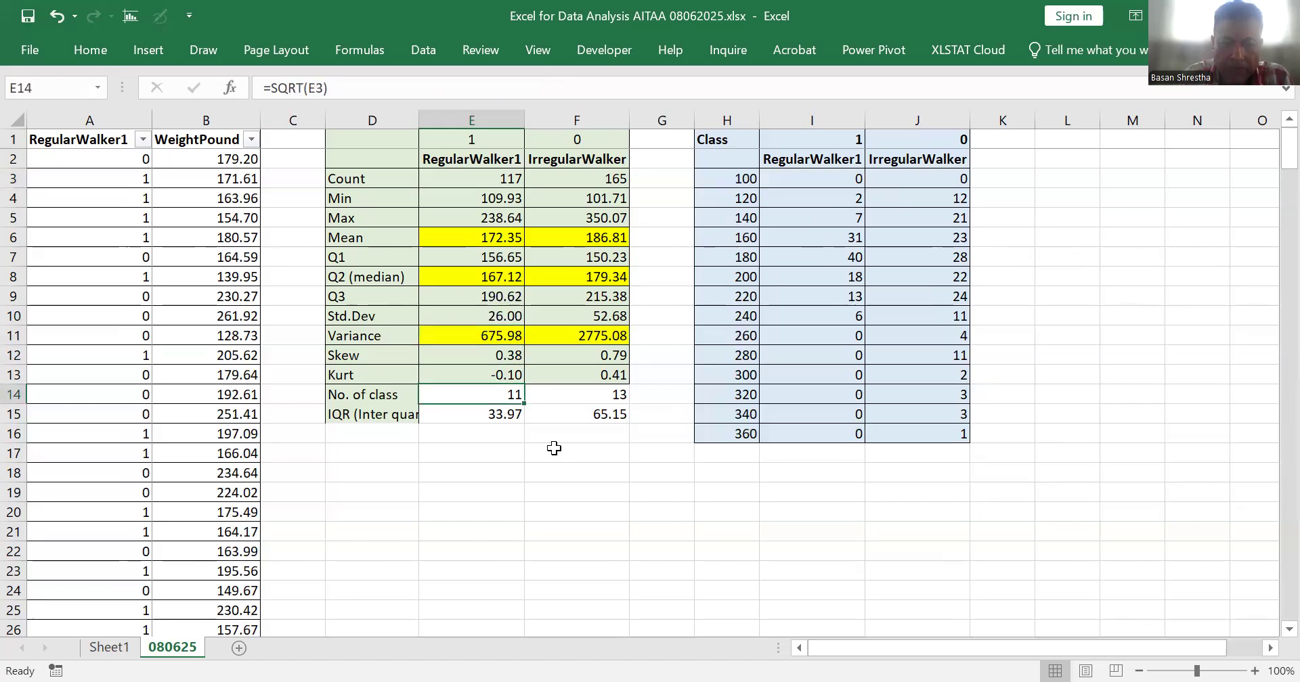
pyautogui.press('Up')
pyautogui.press('Up')
pyautogui.press('Up')
pyautogui.press('Up')
pyautogui.press('Up')
pyautogui.press('Up')
pyautogui.press('Up')
pyautogui.press('Up')
pyautogui.press('Up')
pyautogui.press('Up')
pyautogui.press('Up')
pyautogui.press('Up')
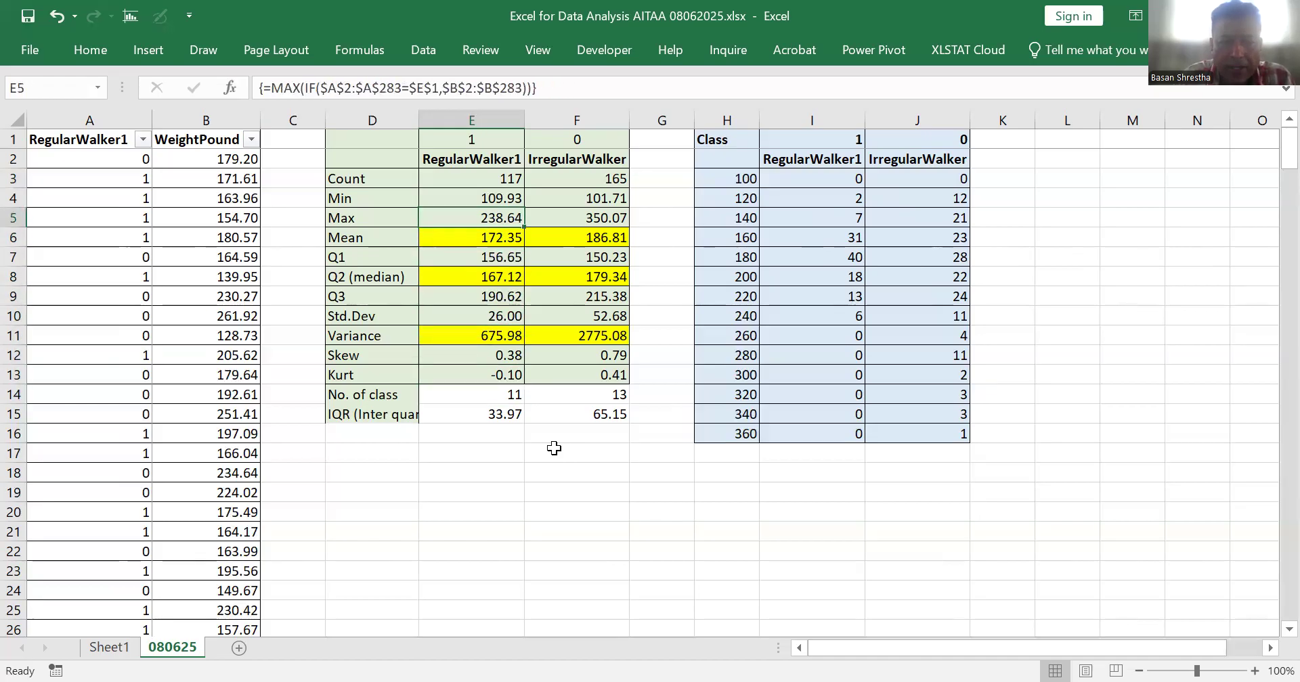
pyautogui.press('Down')
# Step: Check the IrregularWalker Count formula in F3 and the headings and first row of the frequency table
pyautogui.press('Right')
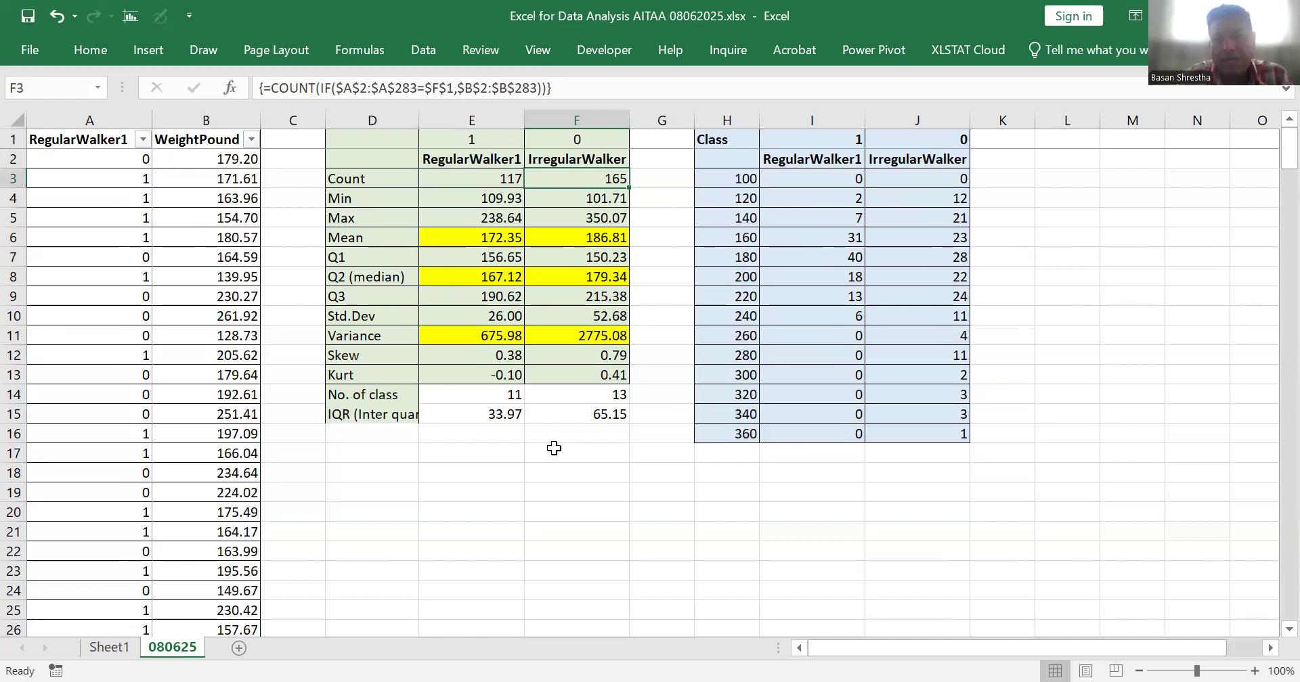
pyautogui.press('Right')
pyautogui.press('Right')
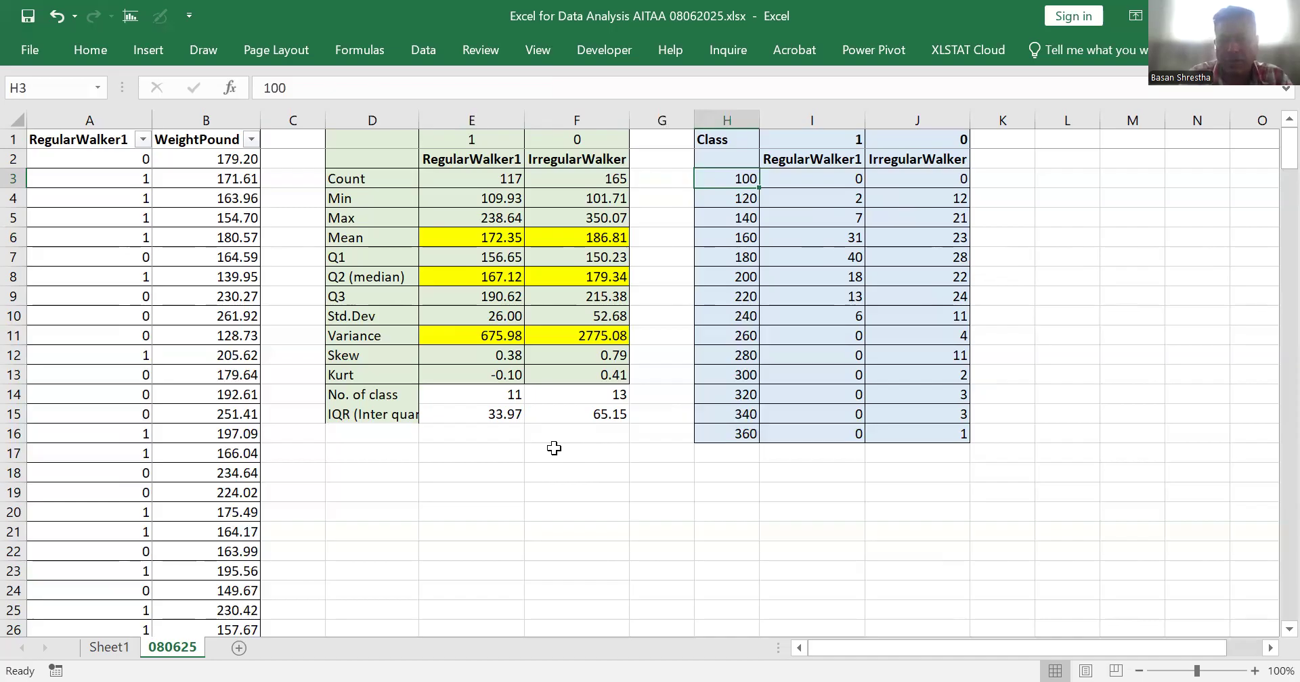
pyautogui.hotkey('shift', 'Return')
pyautogui.press('Tab')
pyautogui.press('Tab')
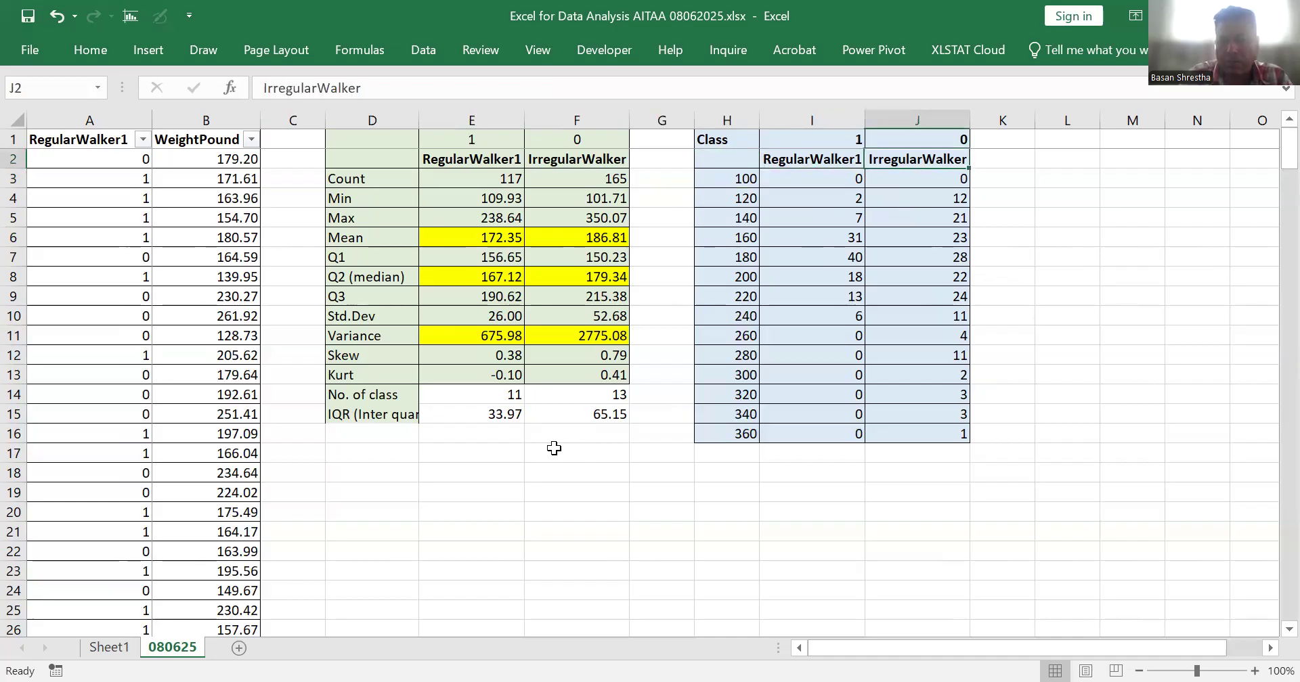
pyautogui.press('Return')
pyautogui.hotkey('shift', 'Tab')
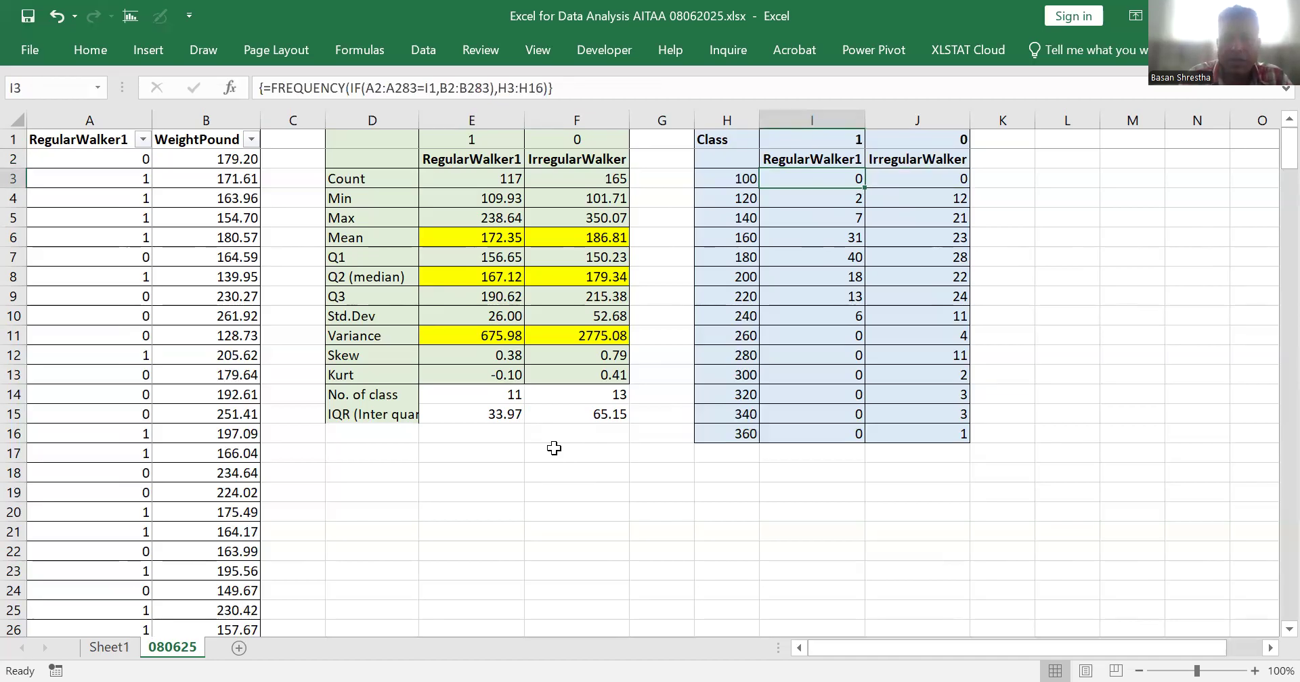
pyautogui.hotkey('shift', 'Tab')
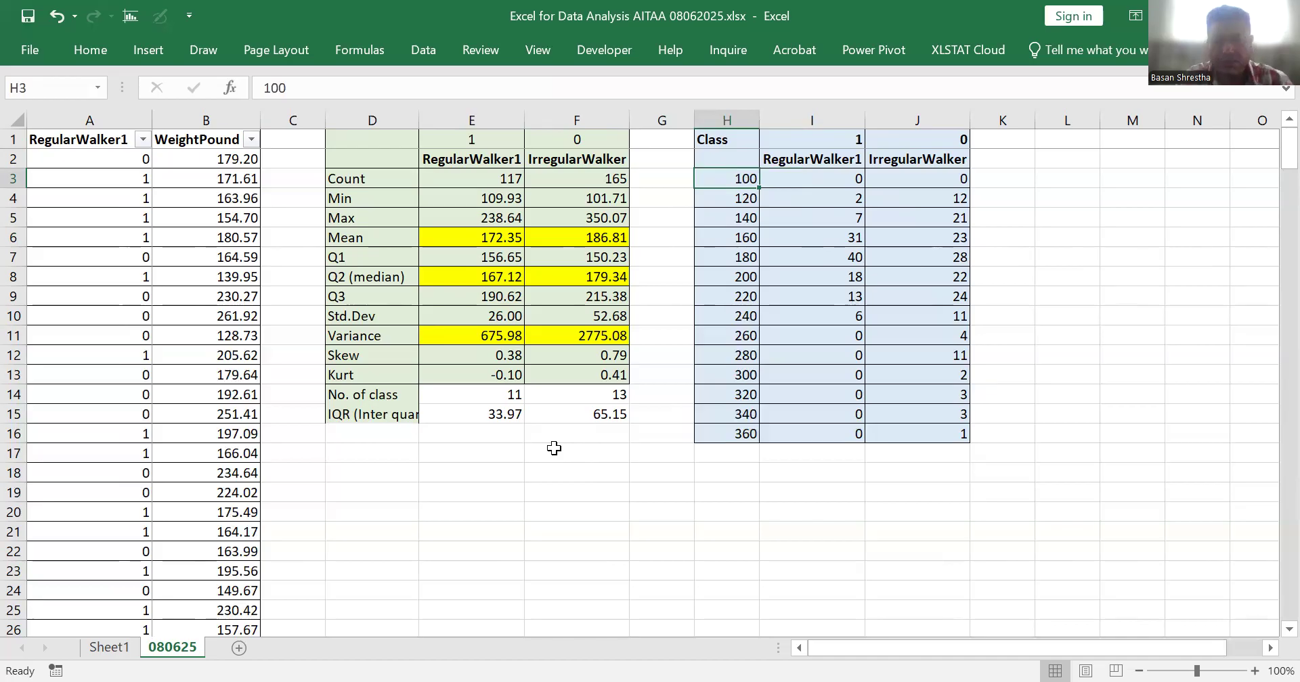
# Step: Look through the class limits in H3:H16 of the frequency table and return to the first class
pyautogui.press('Return')
pyautogui.press('Return')
pyautogui.press('Return')
pyautogui.press('Return')
pyautogui.press('Return')
pyautogui.press('Return')
pyautogui.press('Return')
pyautogui.press('Return')
pyautogui.press('Return')
pyautogui.press('Return')
pyautogui.press('Return')
pyautogui.press('Return')
pyautogui.press('Return')
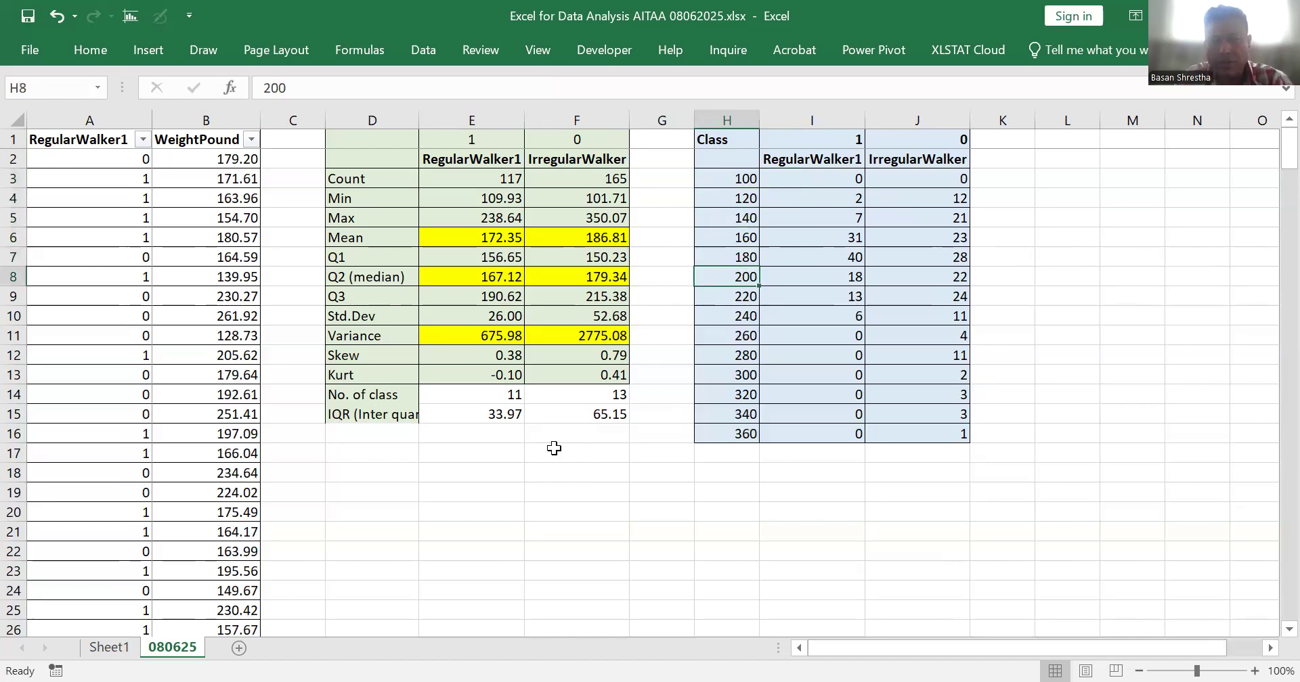
pyautogui.hotkey('shift', 'Return')
pyautogui.hotkey('shift', 'Return')
pyautogui.hotkey('shift', 'Return')
pyautogui.hotkey('shift', 'Return')
pyautogui.hotkey('shift', 'Return')
pyautogui.hotkey('shift', 'Return')
pyautogui.hotkey('shift', 'Return')
pyautogui.hotkey('shift', 'Return')
pyautogui.hotkey('shift', 'Return')
pyautogui.hotkey('shift', 'Return')
pyautogui.hotkey('shift', 'Return')
pyautogui.hotkey('shift', 'Return')
pyautogui.hotkey('shift', 'Return')
pyautogui.press('Up')
pyautogui.press('Down')
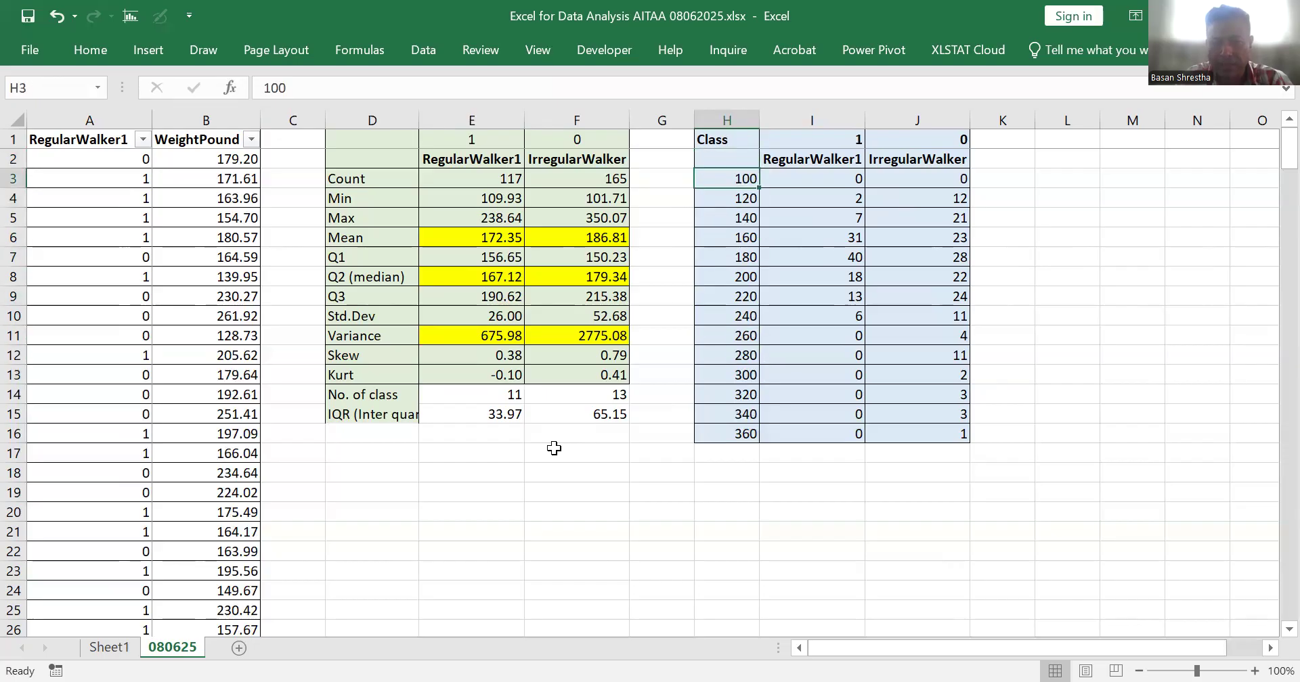
# Step: Examine the RegularWalker1 FREQUENCY array results from I3 down to I16
pyautogui.press('Right')
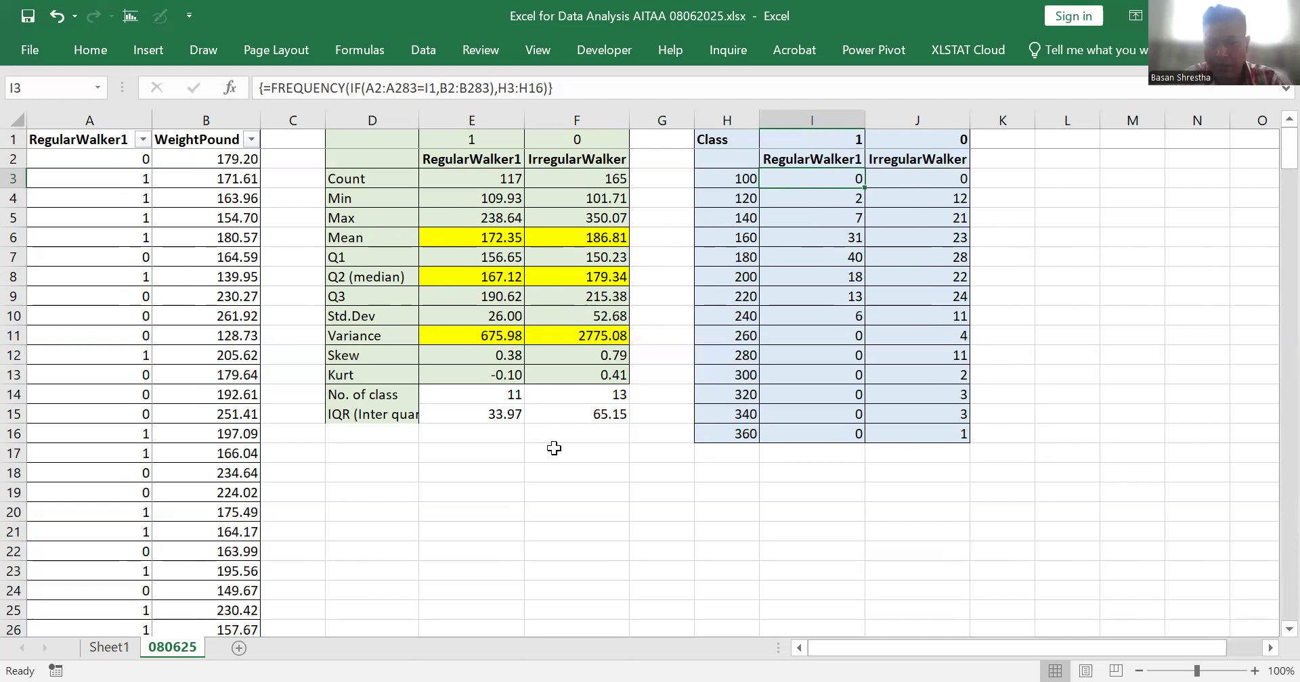
pyautogui.press('Down')
pyautogui.press('Down')
pyautogui.press('Down')
pyautogui.press('Down')
pyautogui.press('Down')
pyautogui.press('Down')
pyautogui.press('Down')
pyautogui.press('Down')
pyautogui.press('Down')
pyautogui.press('Down')
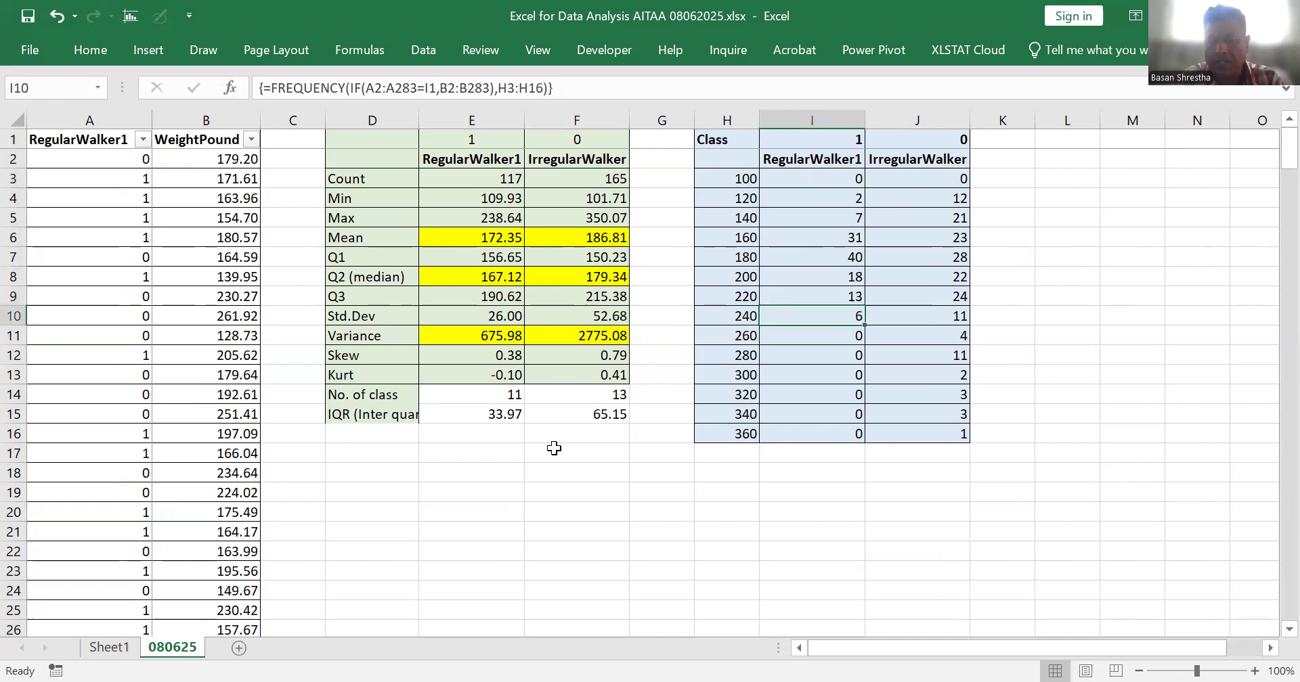
pyautogui.press('Down')
pyautogui.press('Down')
pyautogui.press('Down')
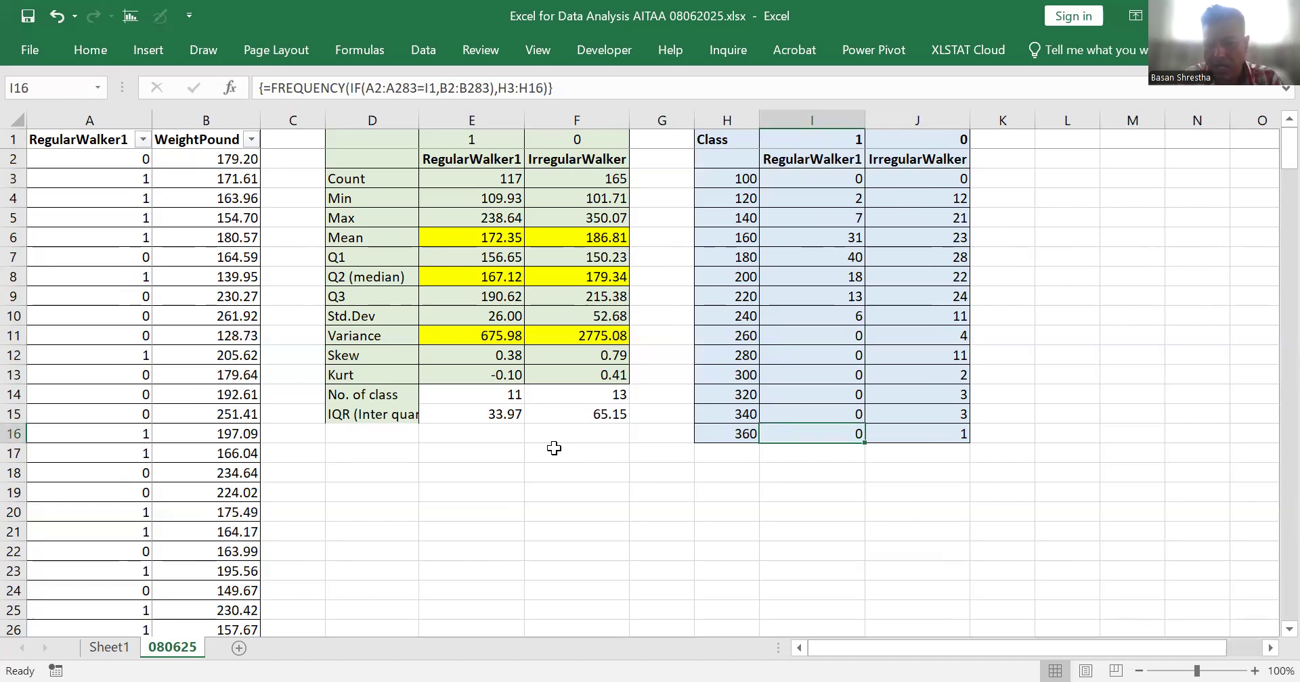
pyautogui.press('Down')
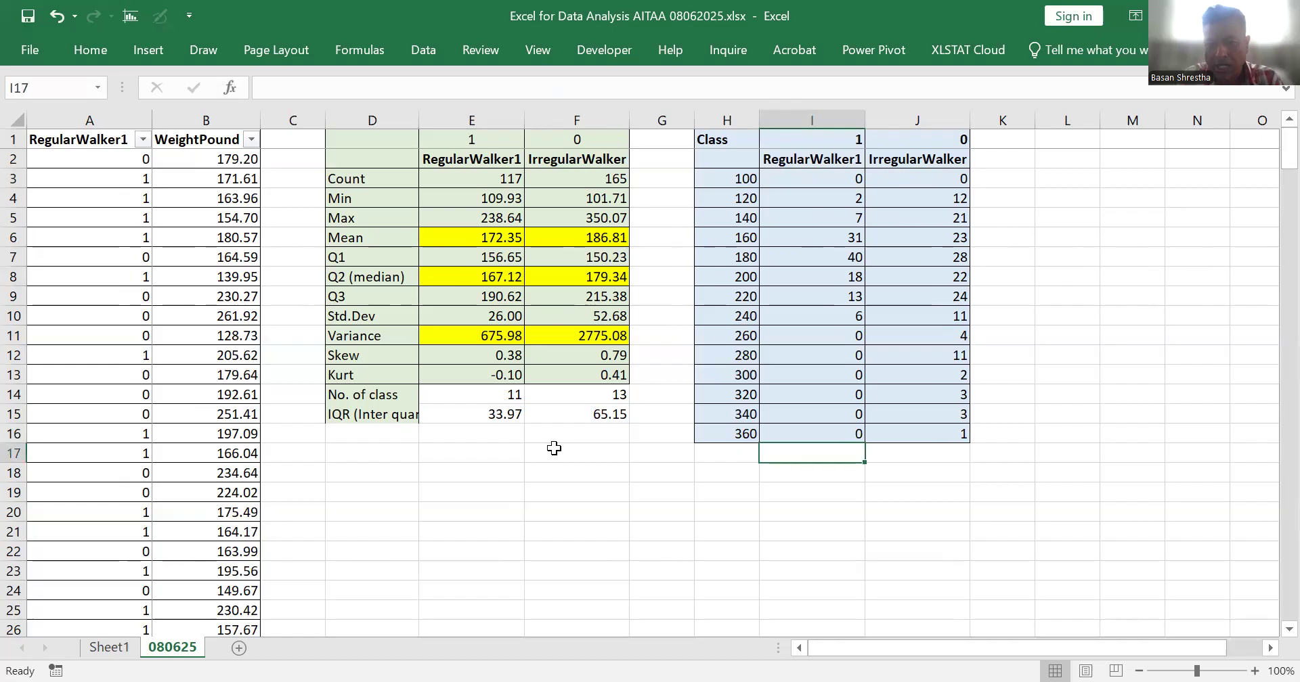
# Step: Review the frequency table's class limits from the last class back up to the first
pyautogui.press('Left')
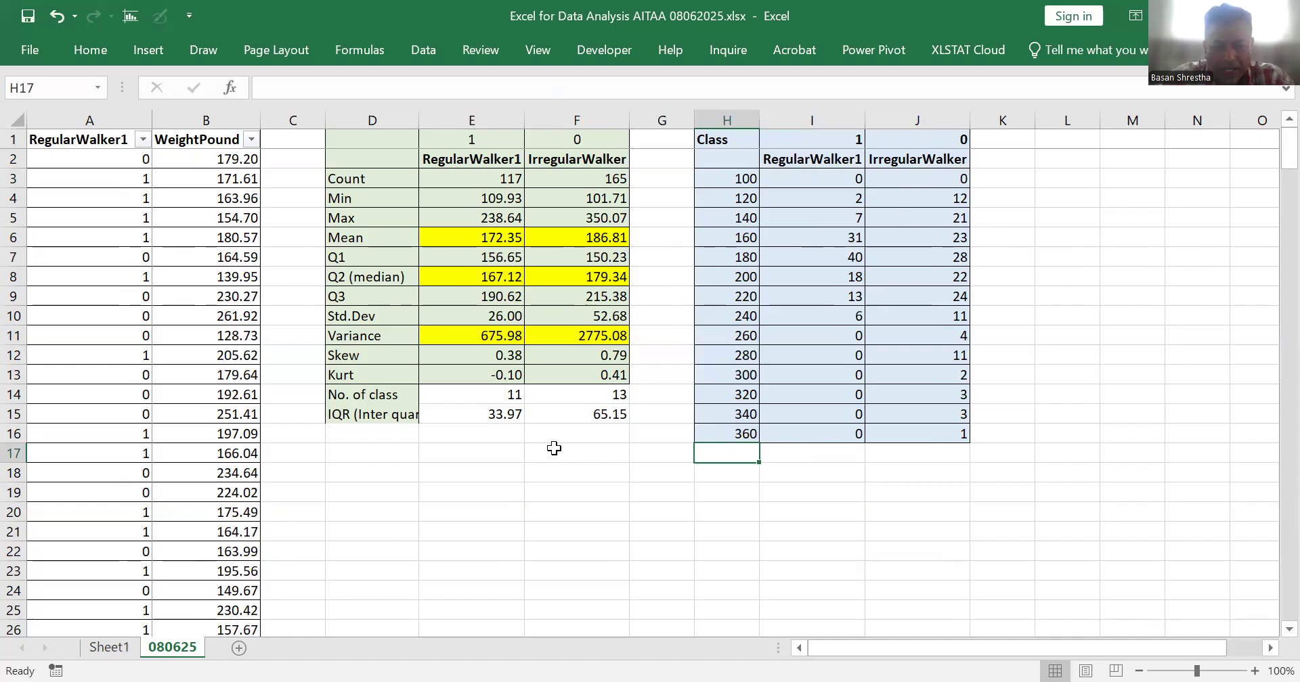
pyautogui.press('Up')
pyautogui.press('Up')
pyautogui.press('Up')
pyautogui.press('Up')
pyautogui.press('Up')
pyautogui.press('Up')
pyautogui.press('Up')
pyautogui.press('Up')
pyautogui.press('Up')
pyautogui.press('Up')
pyautogui.press('Up')
pyautogui.press('Up')
pyautogui.press('Up')
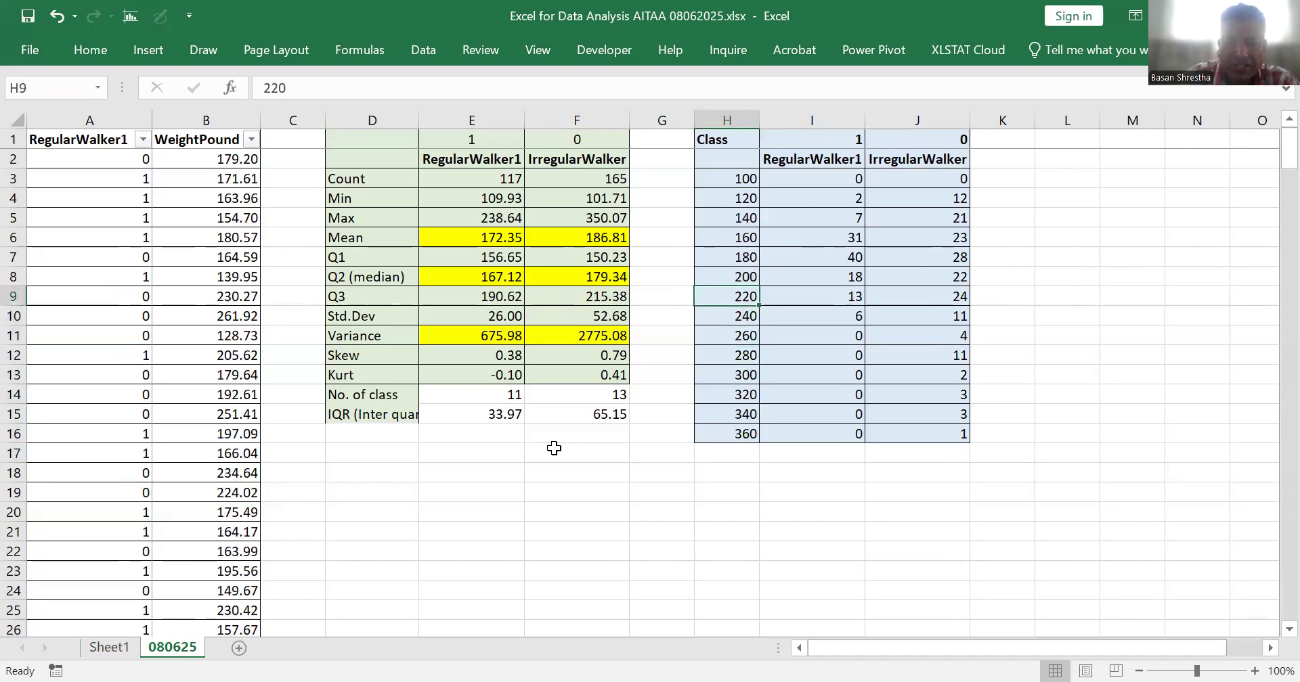
# Step: Examine the RegularWalker1 formulas from Min in E4 down to Q2 (median) in E8
pyautogui.press('Left')
pyautogui.press('Left')
pyautogui.press('Left')
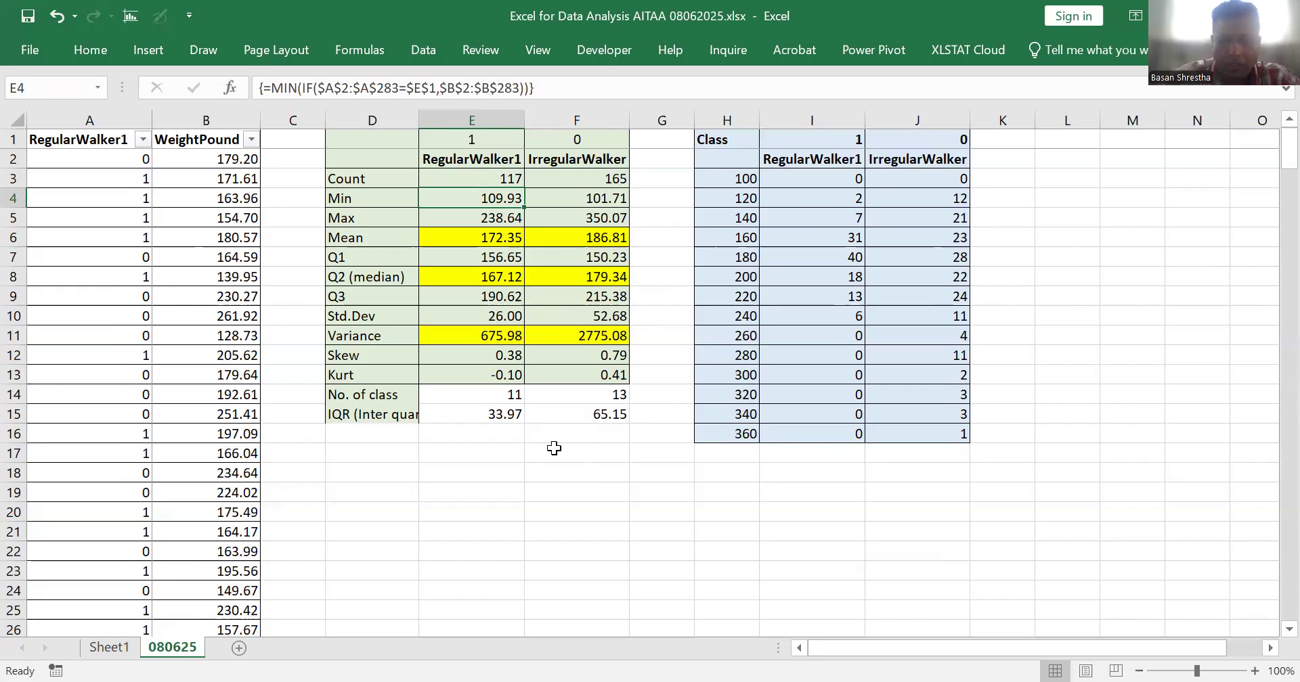
pyautogui.press('Down')
pyautogui.press('Down')
pyautogui.press('Down')
pyautogui.press('Down')
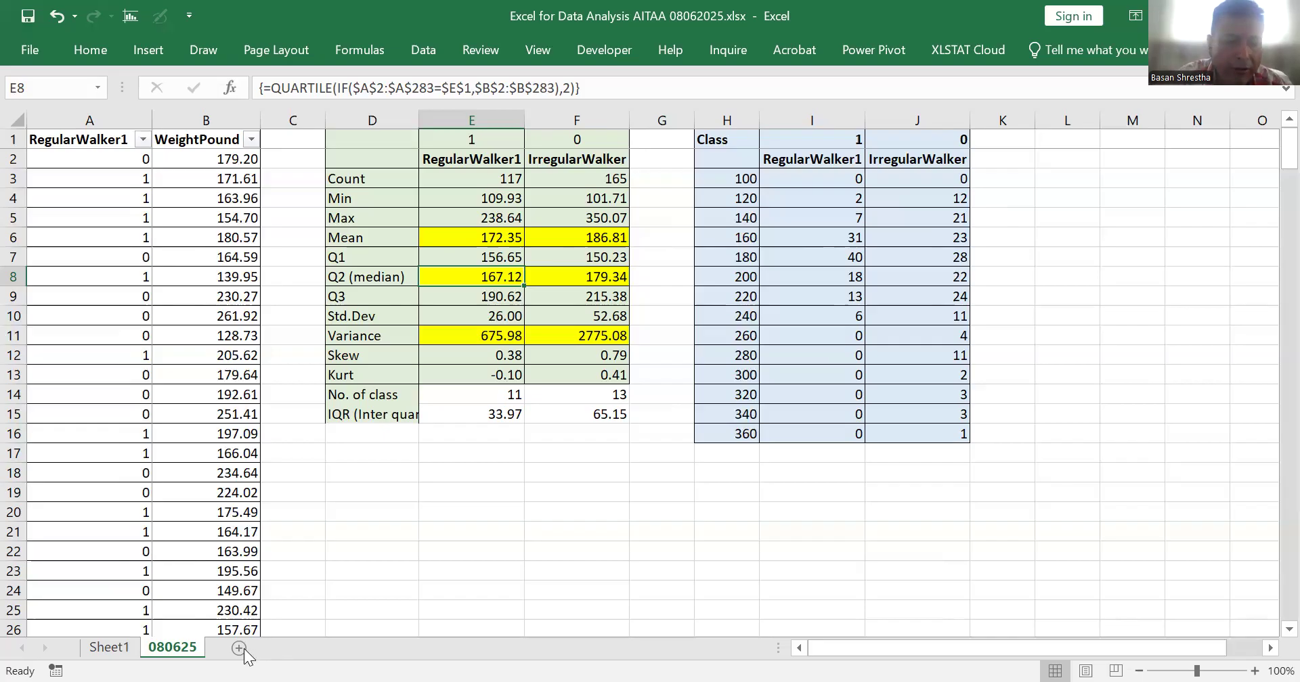
# Step: Rename the active worksheet as 08062025
pyautogui.doubleClick(183, 648)
pyautogui.click(183, 650)
pyautogui.write('20')
pyautogui.click(360, 593)
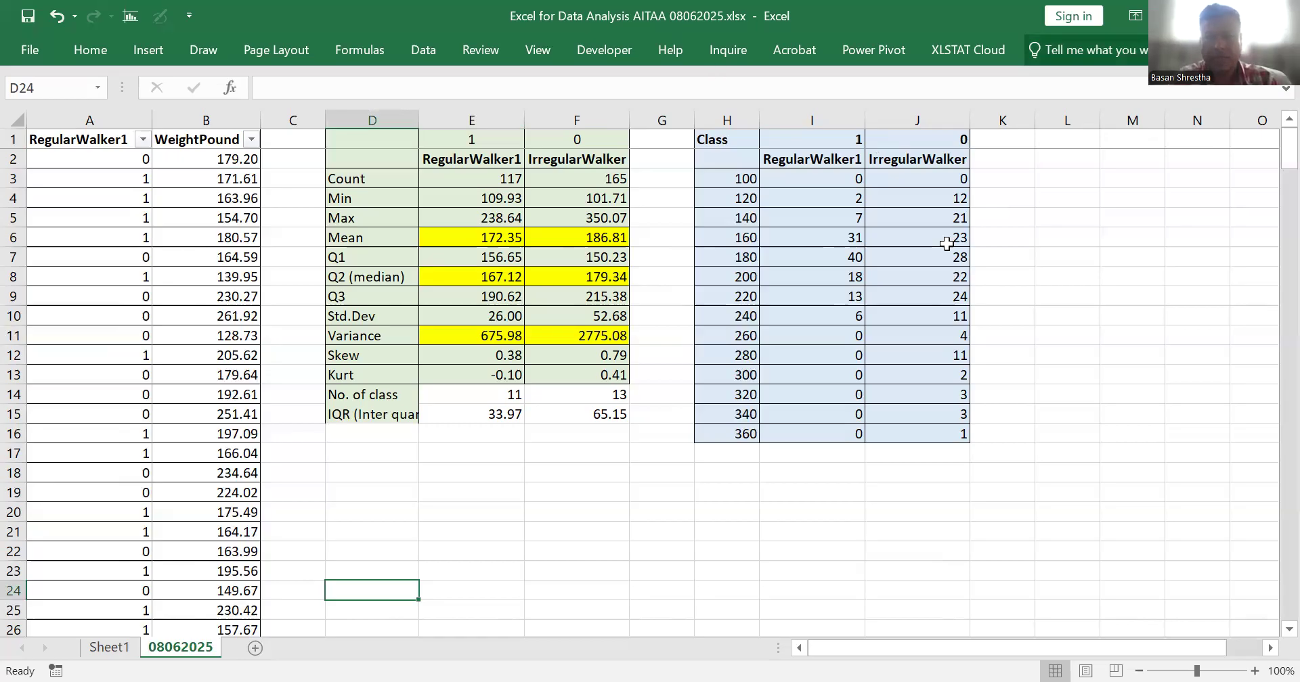
# Step: Narrow the empty column G between the statistics table and the frequency table, with L1 selected
pyautogui.click(1055, 144)
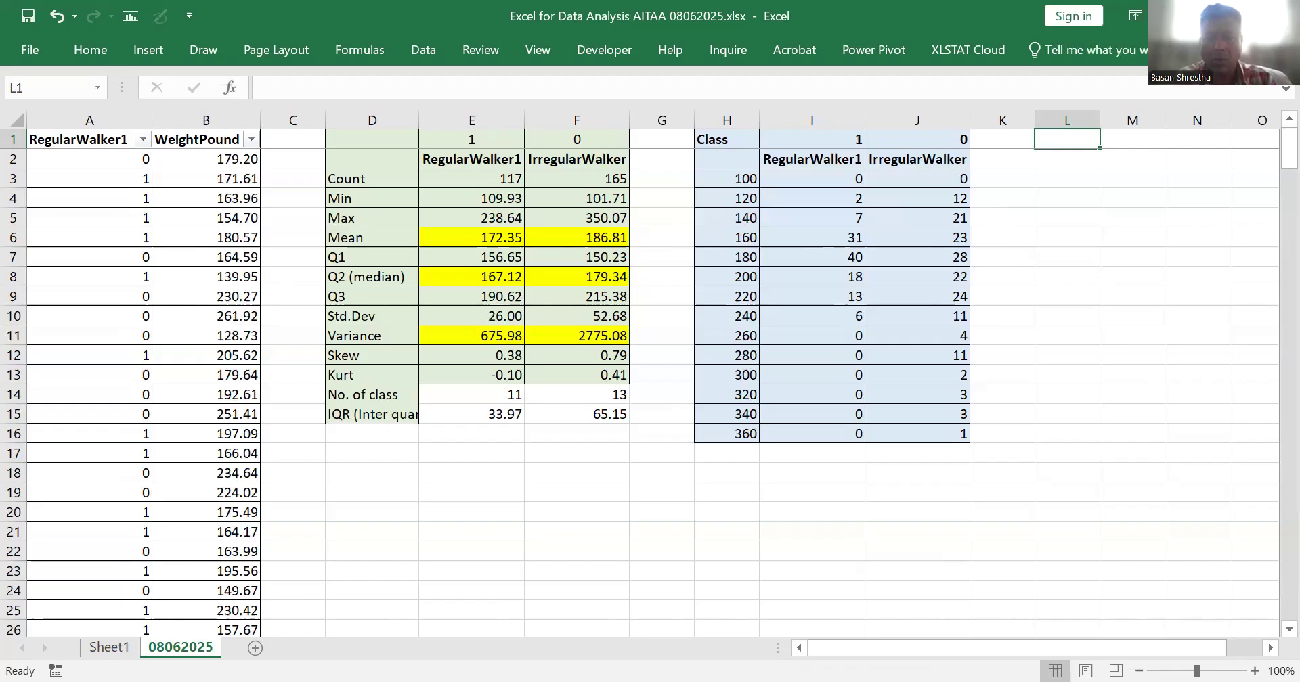
pyautogui.moveTo(693, 122); pyautogui.dragTo(666, 130)
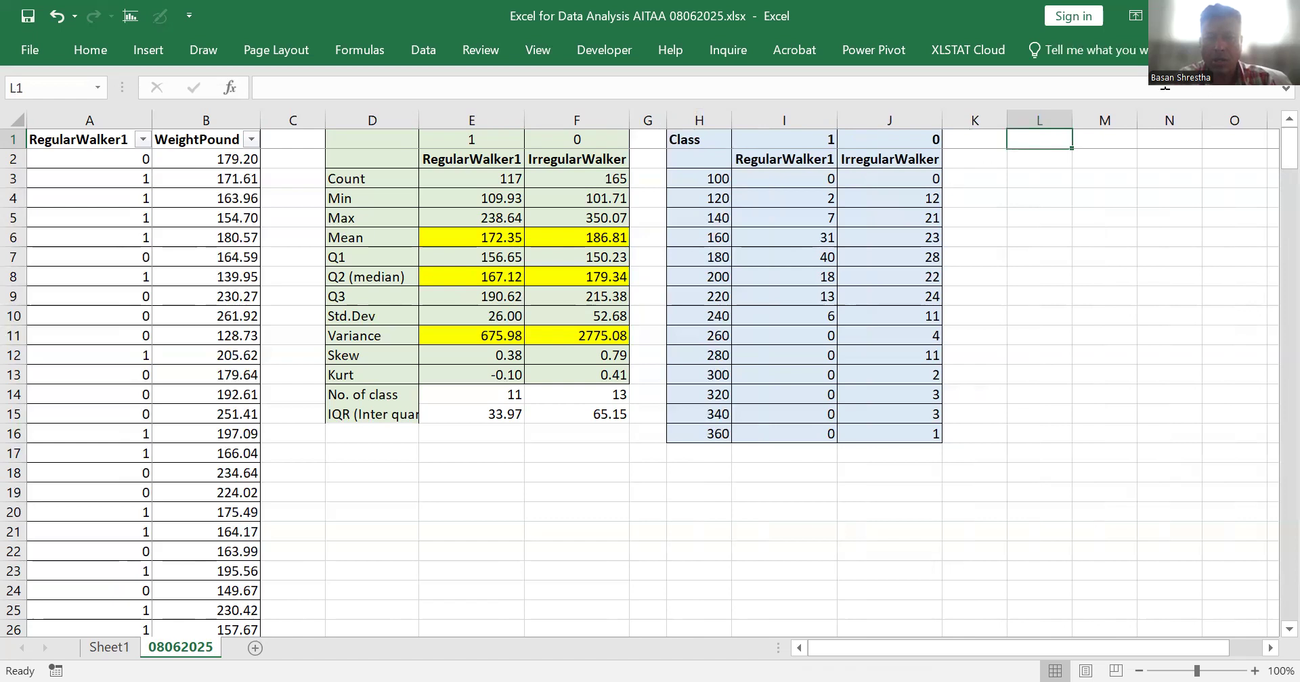